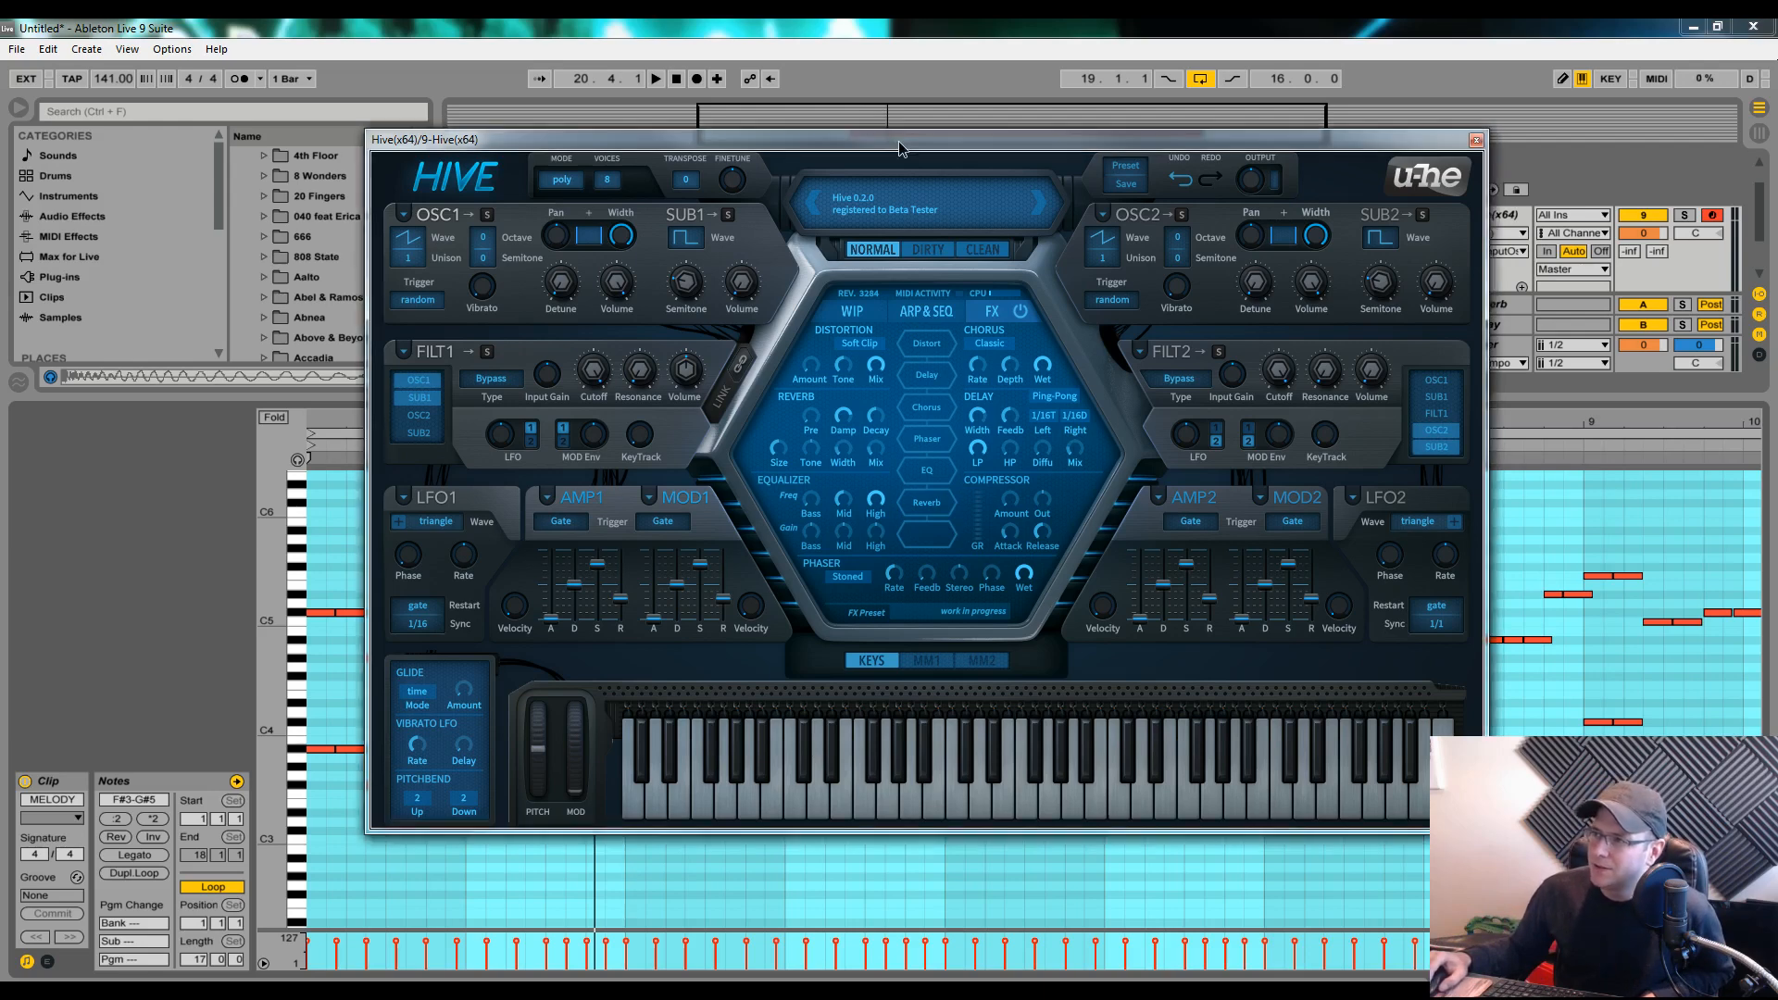
pyautogui.moveTo(898, 141)
pyautogui.mouseDown()
pyautogui.moveTo(851, 134)
pyautogui.moveTo(885, 131)
pyautogui.mouseUp()
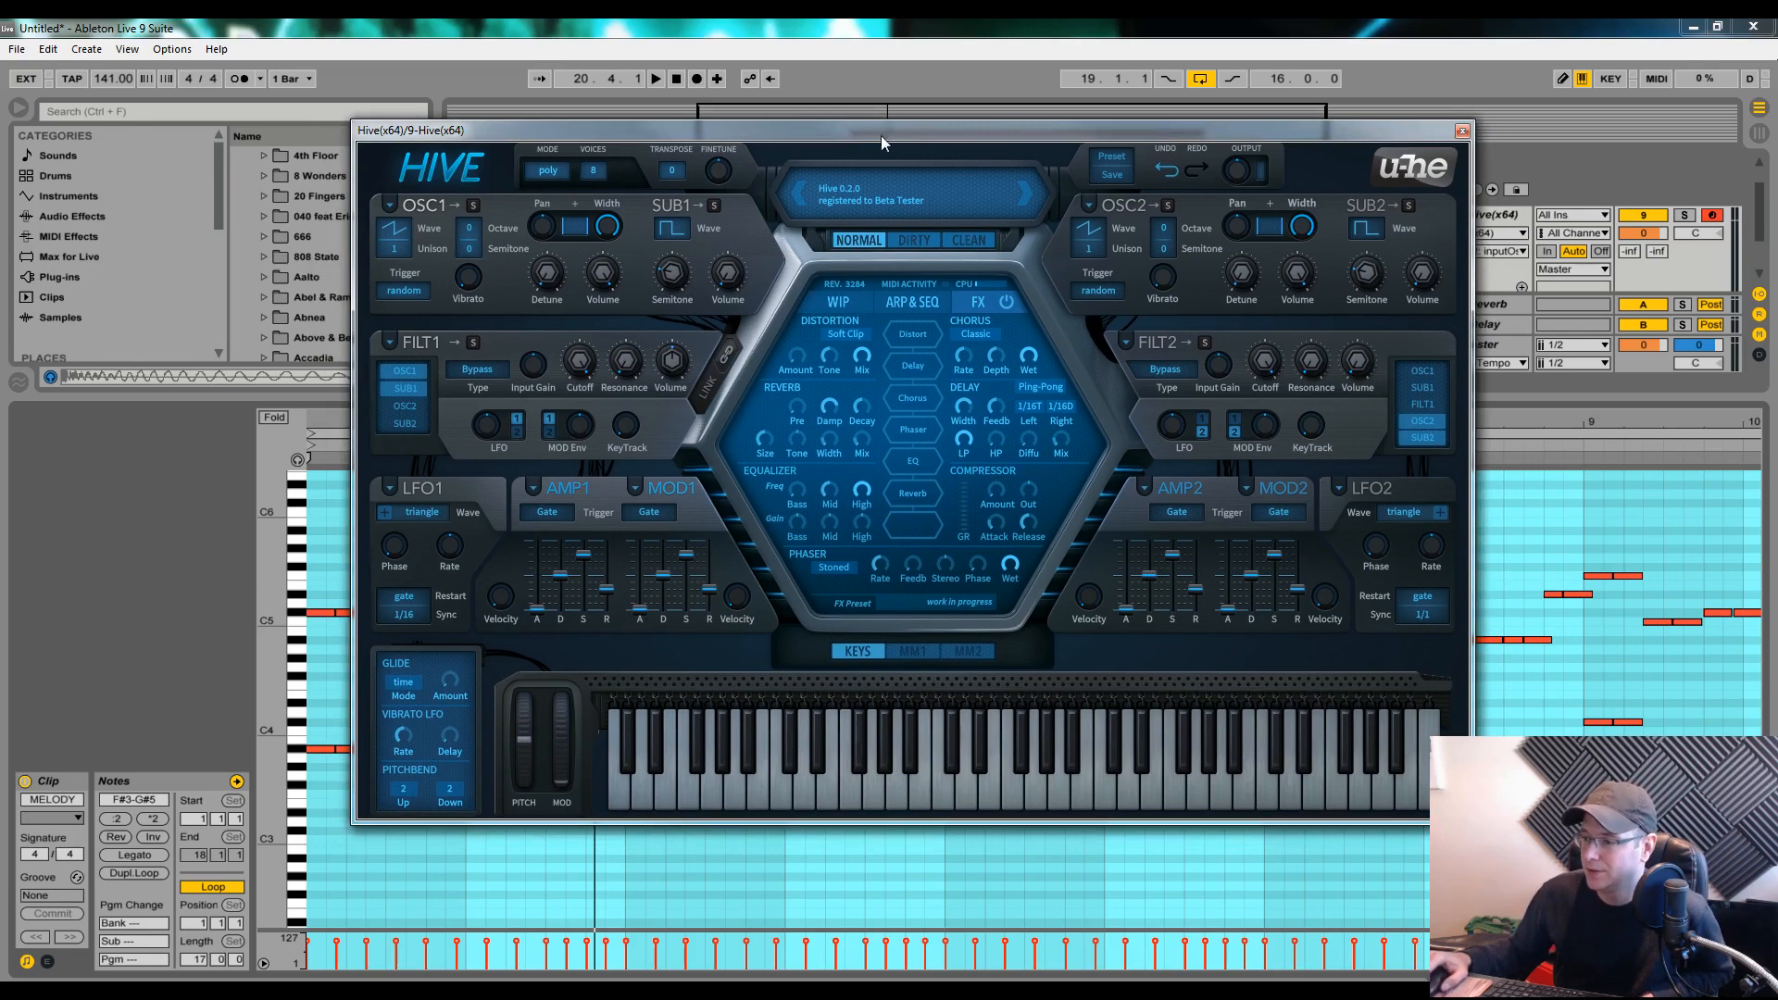
pyautogui.moveTo(885, 132); pyautogui.dragTo(875, 171)
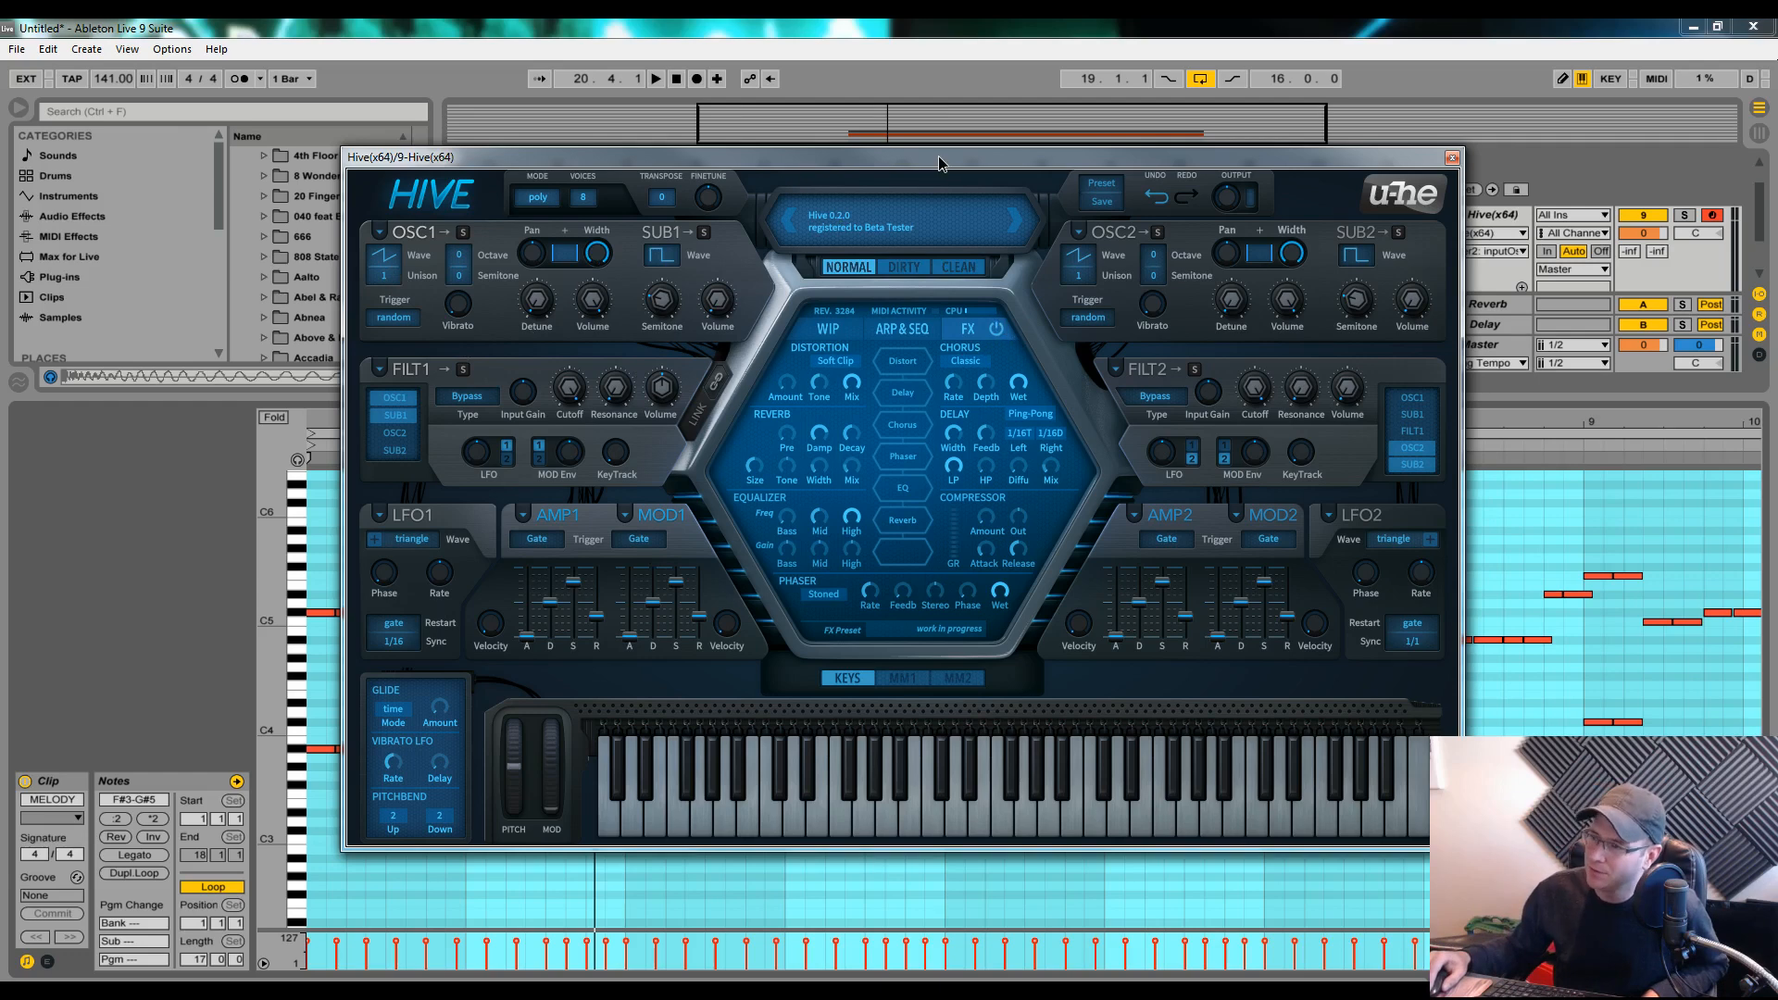
pyautogui.moveTo(939, 164); pyautogui.dragTo(931, 167)
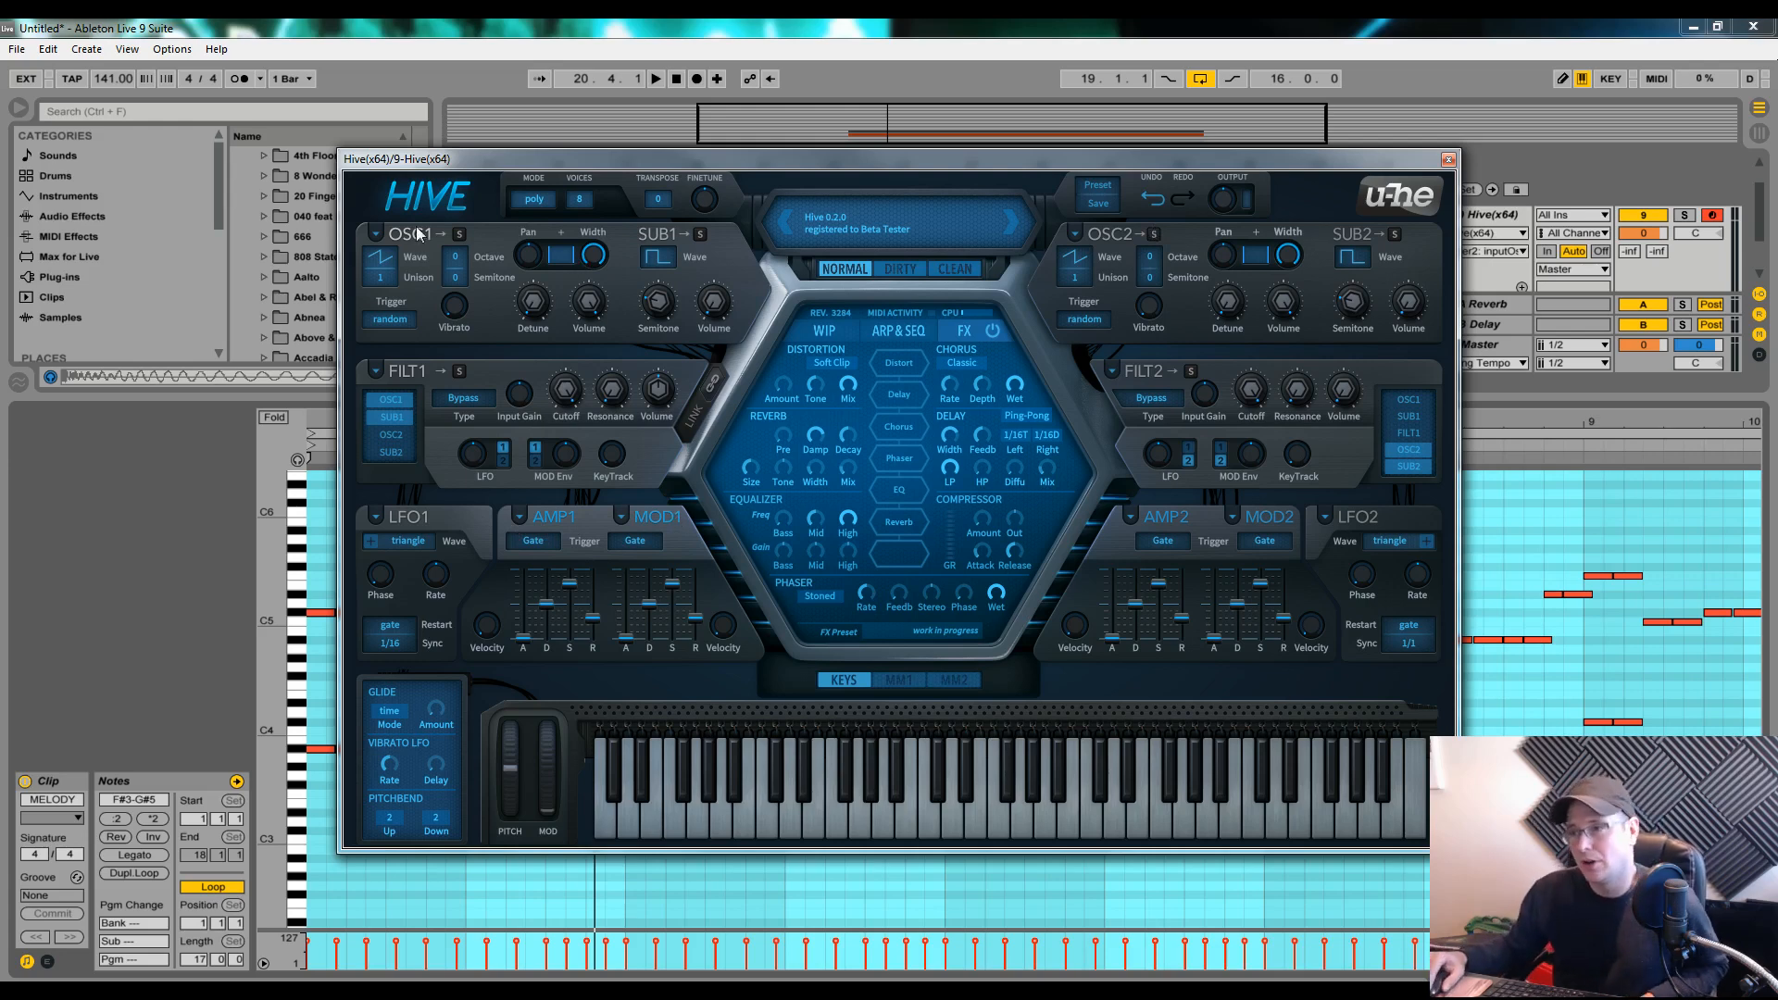
# Try the Half and Narrow waveforms on oscillator 1, look over its unison options, and return it to Sawtooth
pyautogui.click(385, 261)
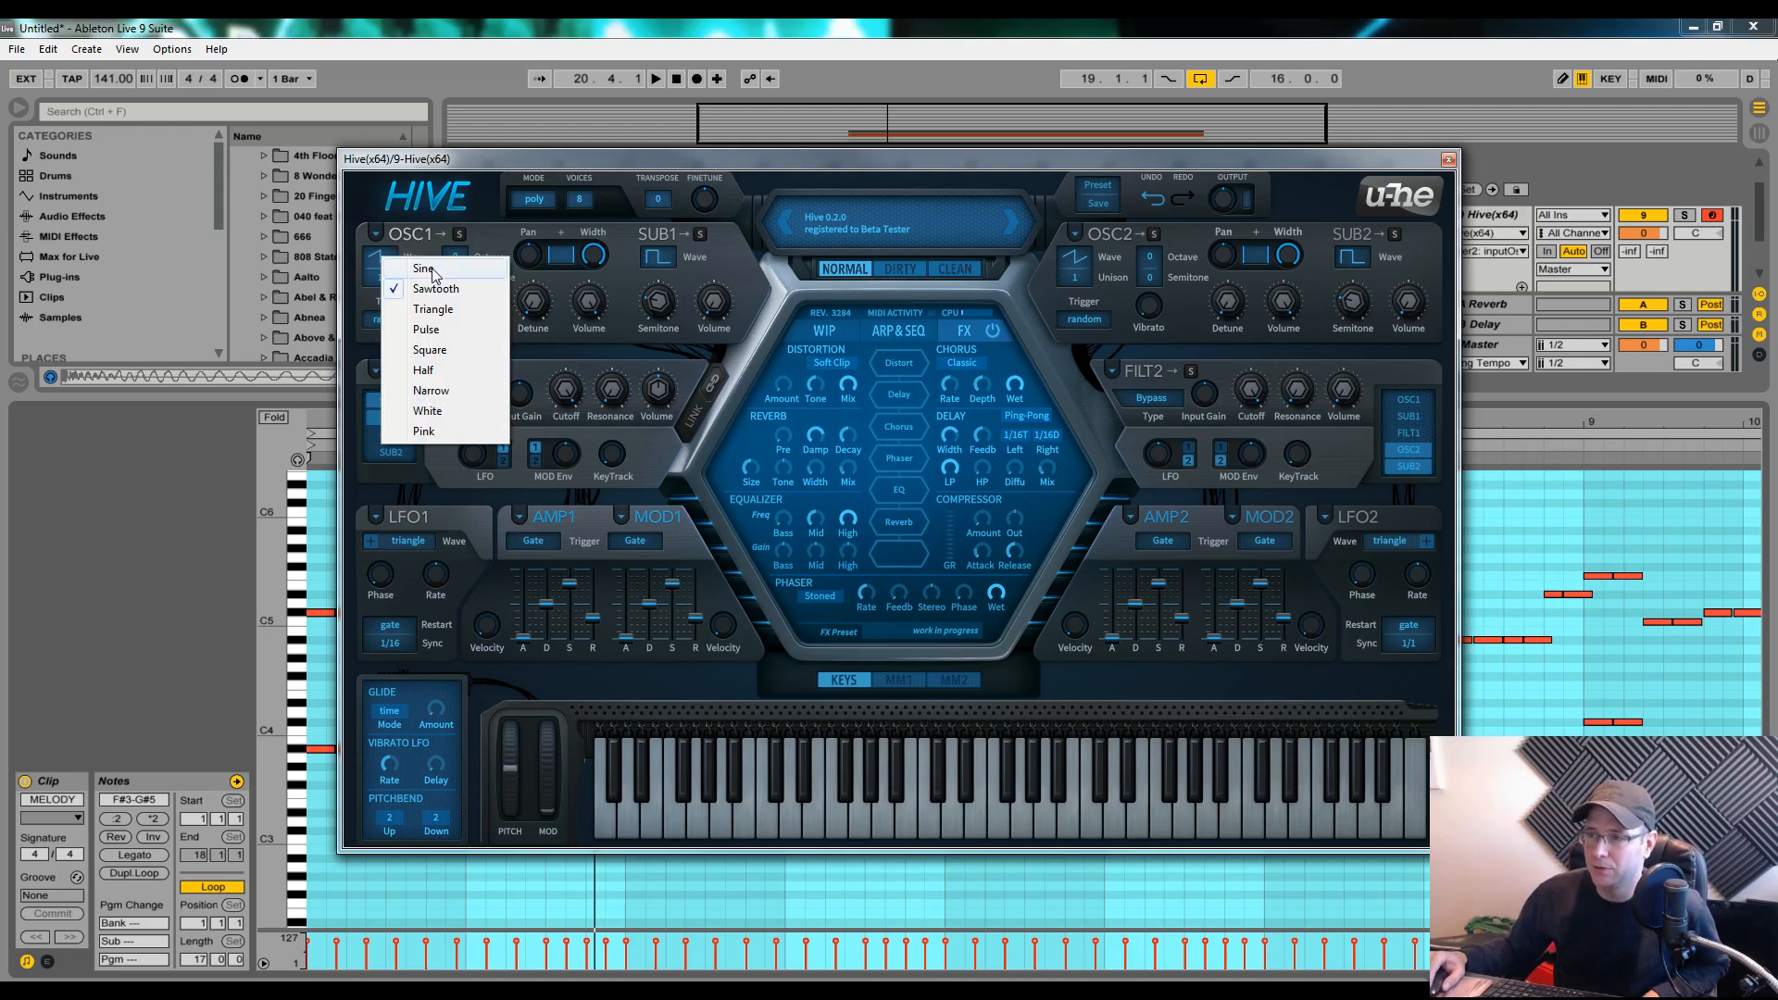
pyautogui.click(435, 372)
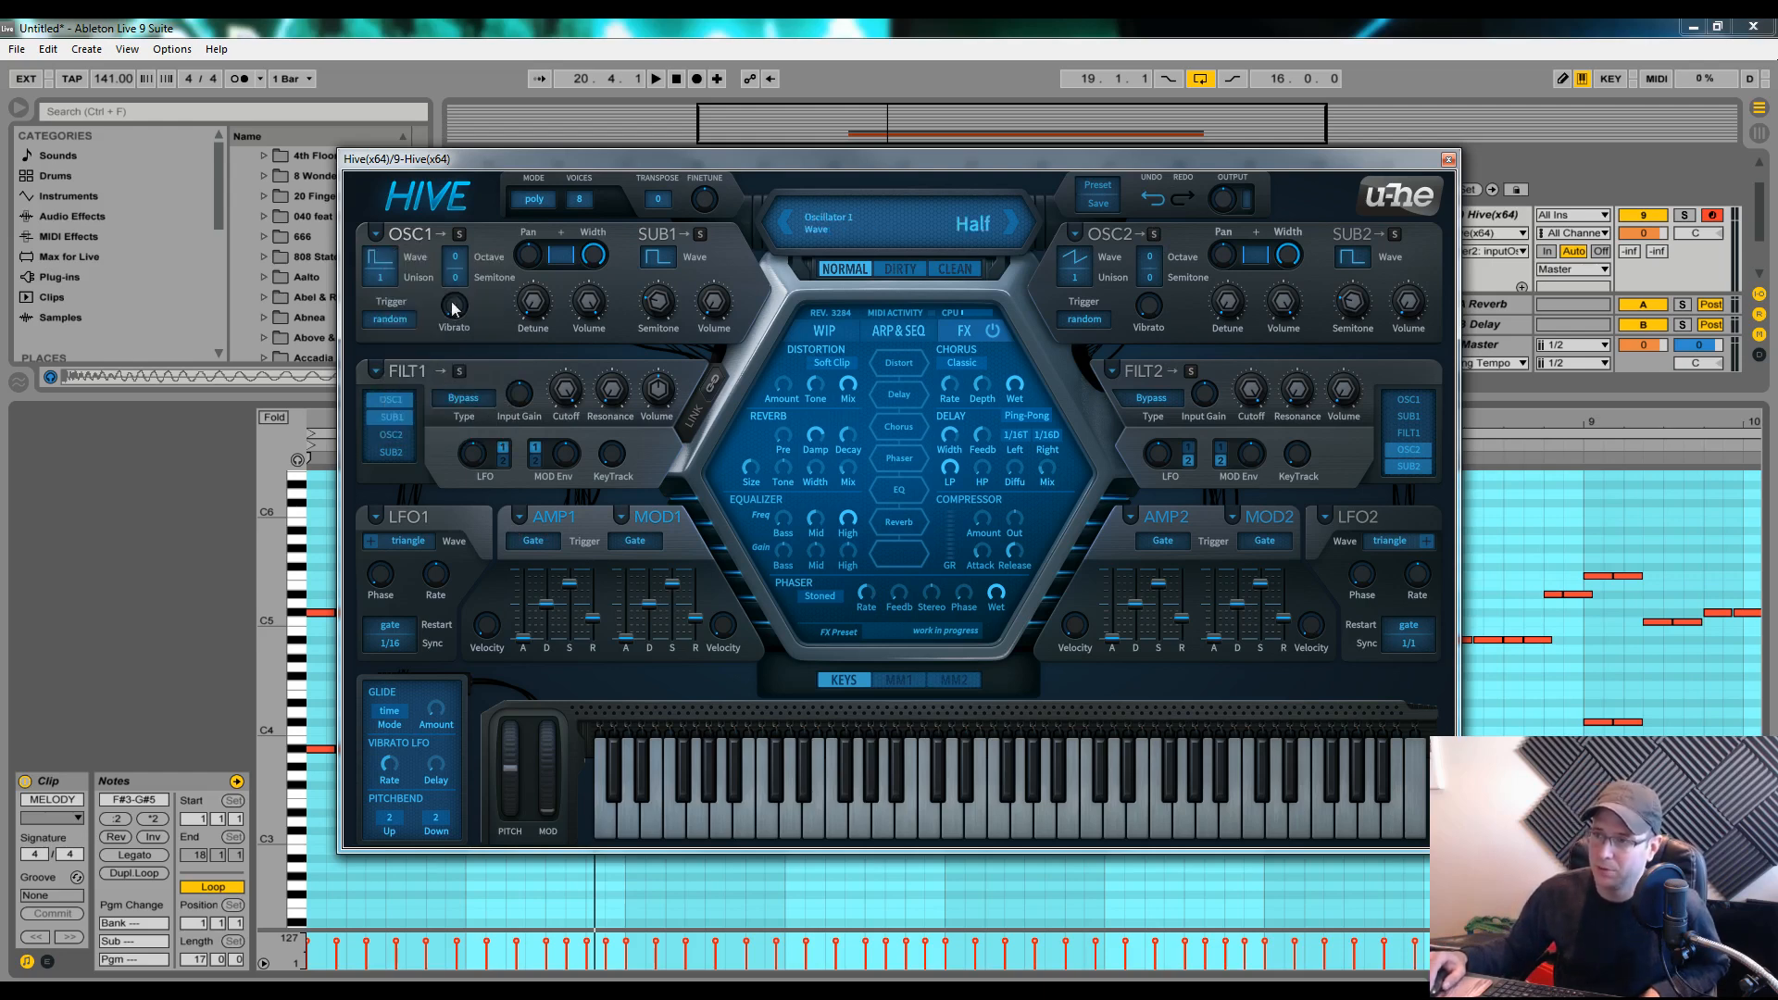
pyautogui.click(384, 261)
pyautogui.click(435, 387)
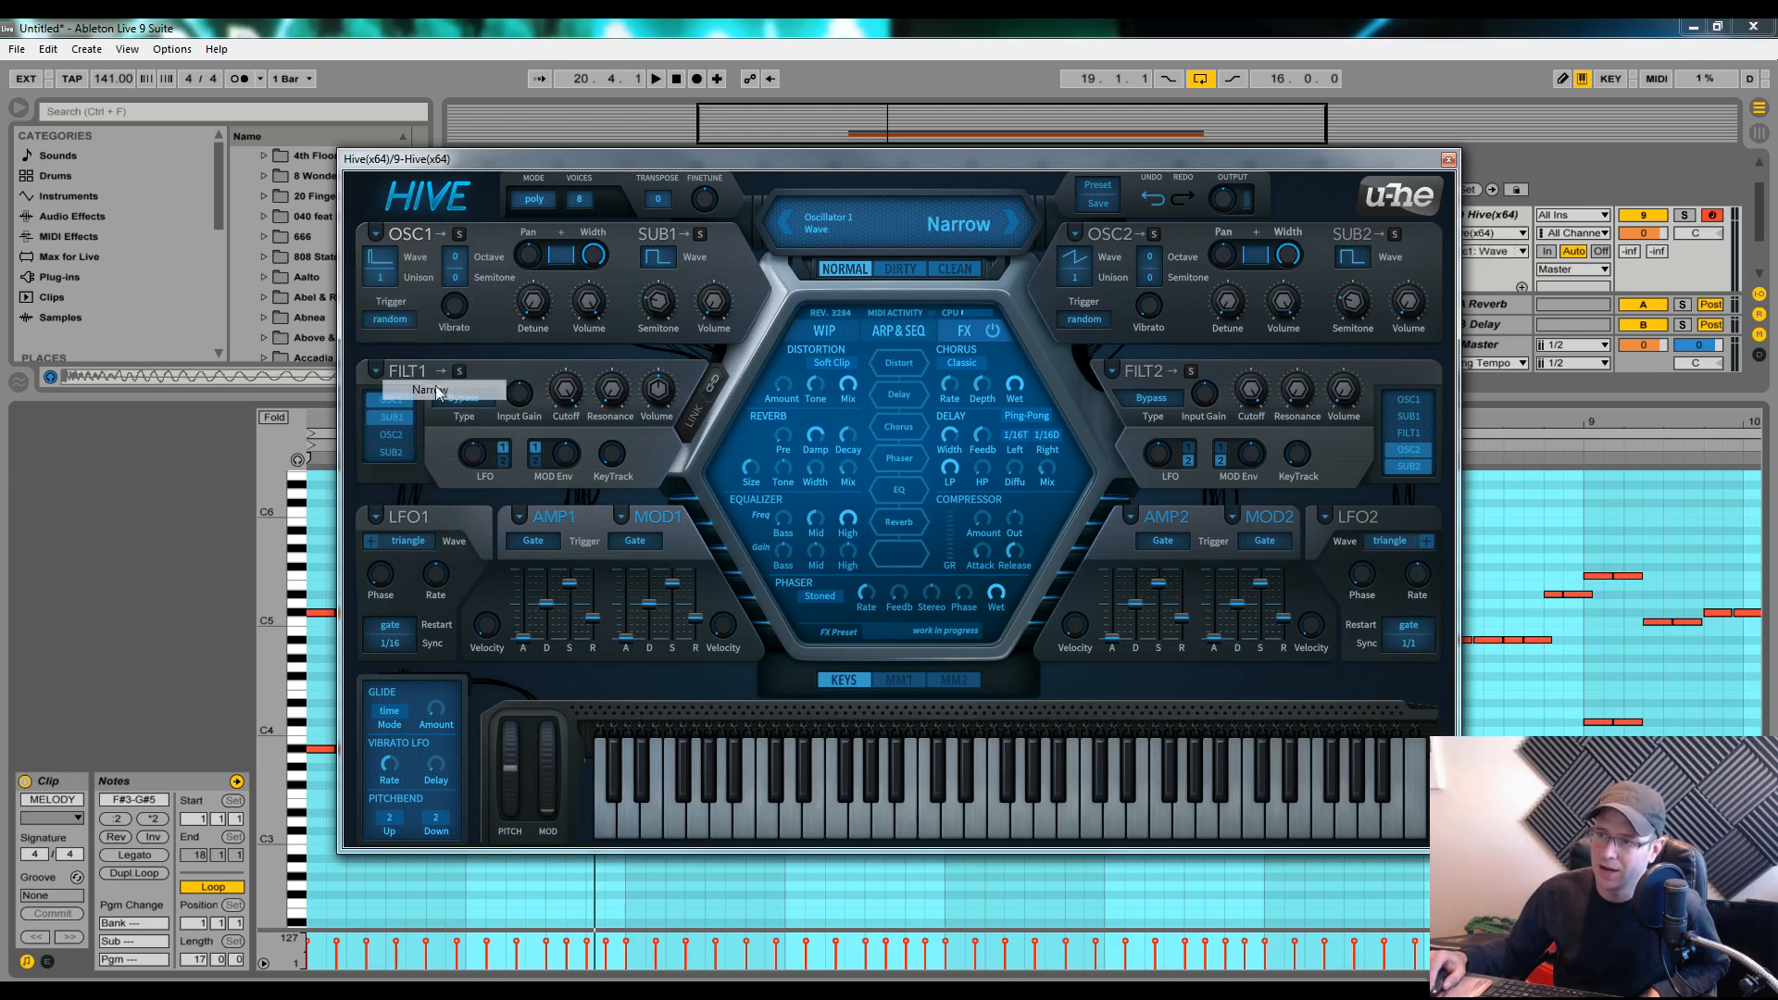
pyautogui.click(392, 276)
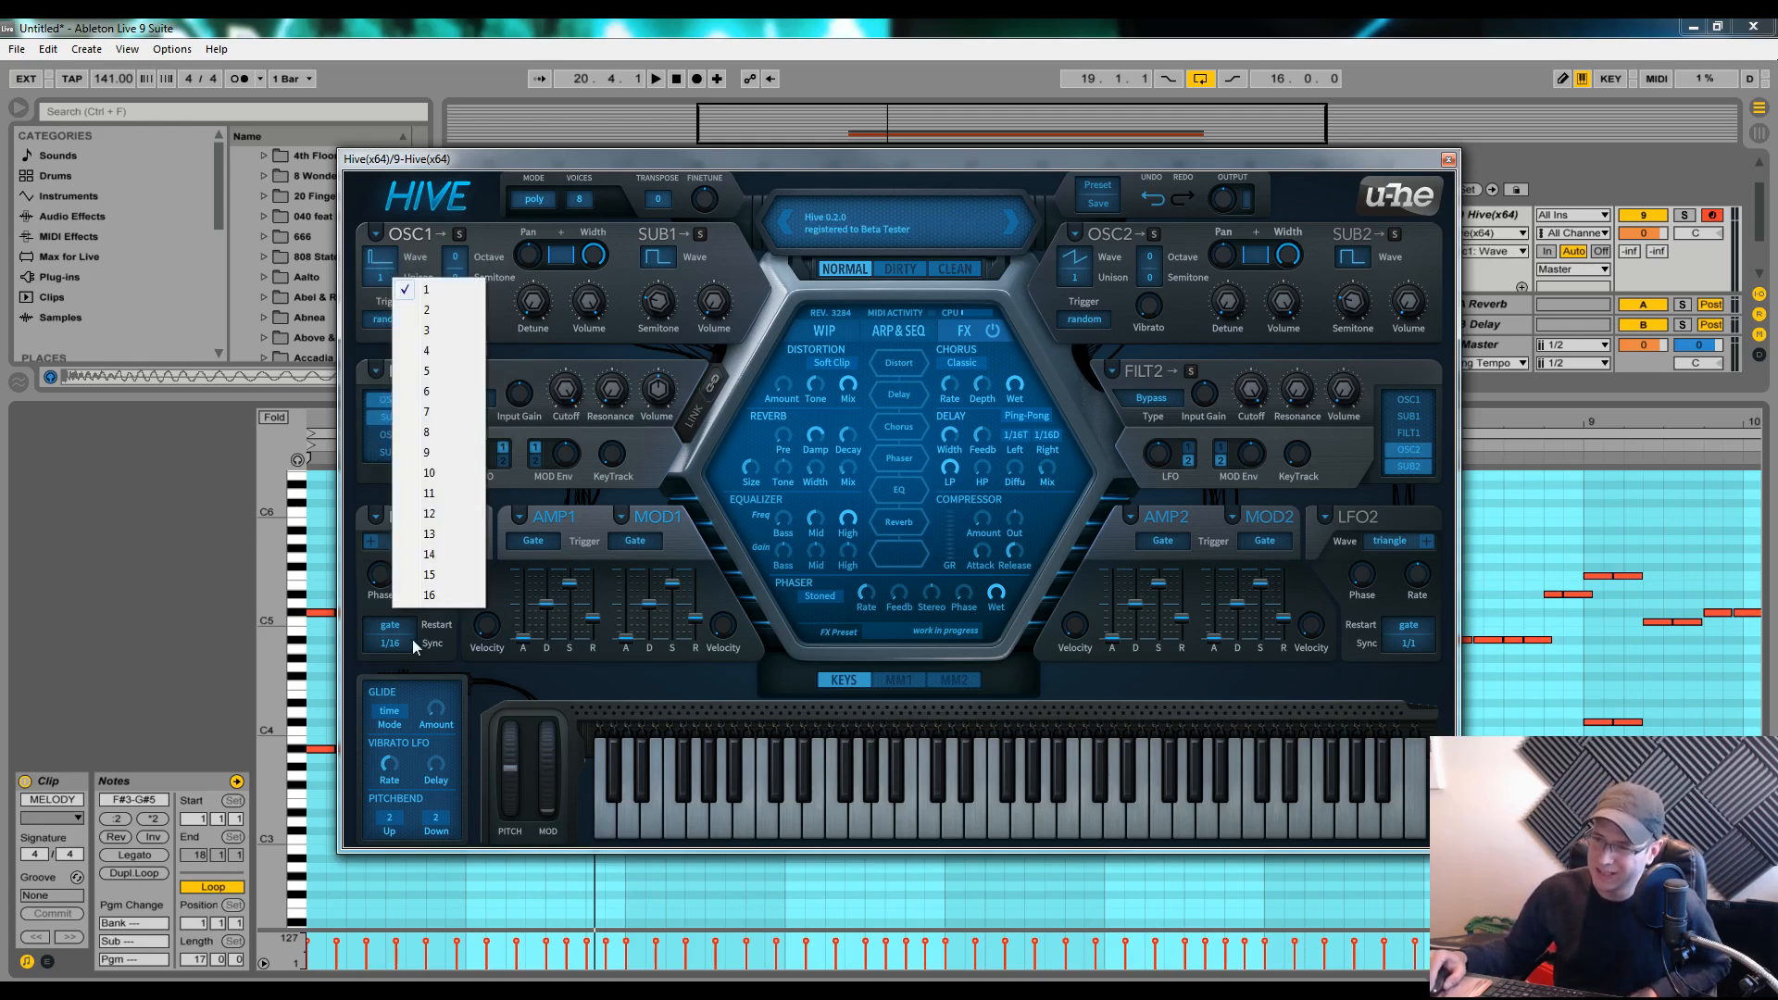
pyautogui.click(384, 261)
pyautogui.click(385, 261)
pyautogui.click(558, 346)
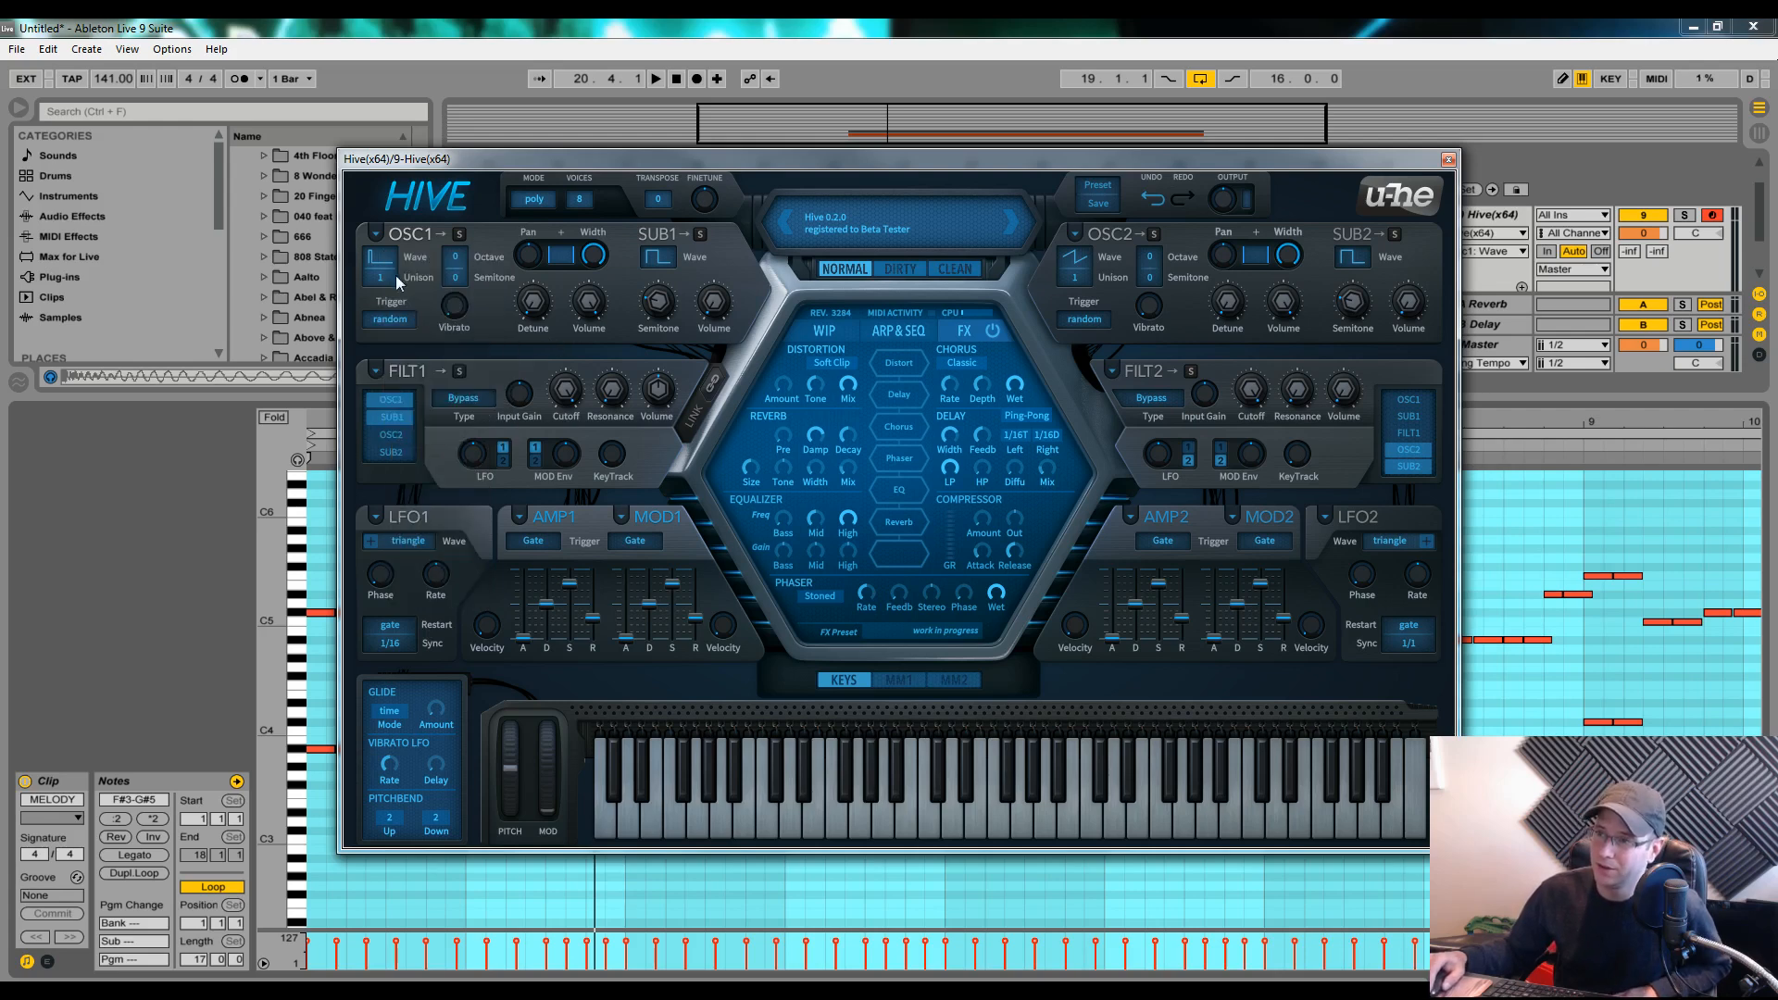
pyautogui.click(385, 261)
pyautogui.click(435, 284)
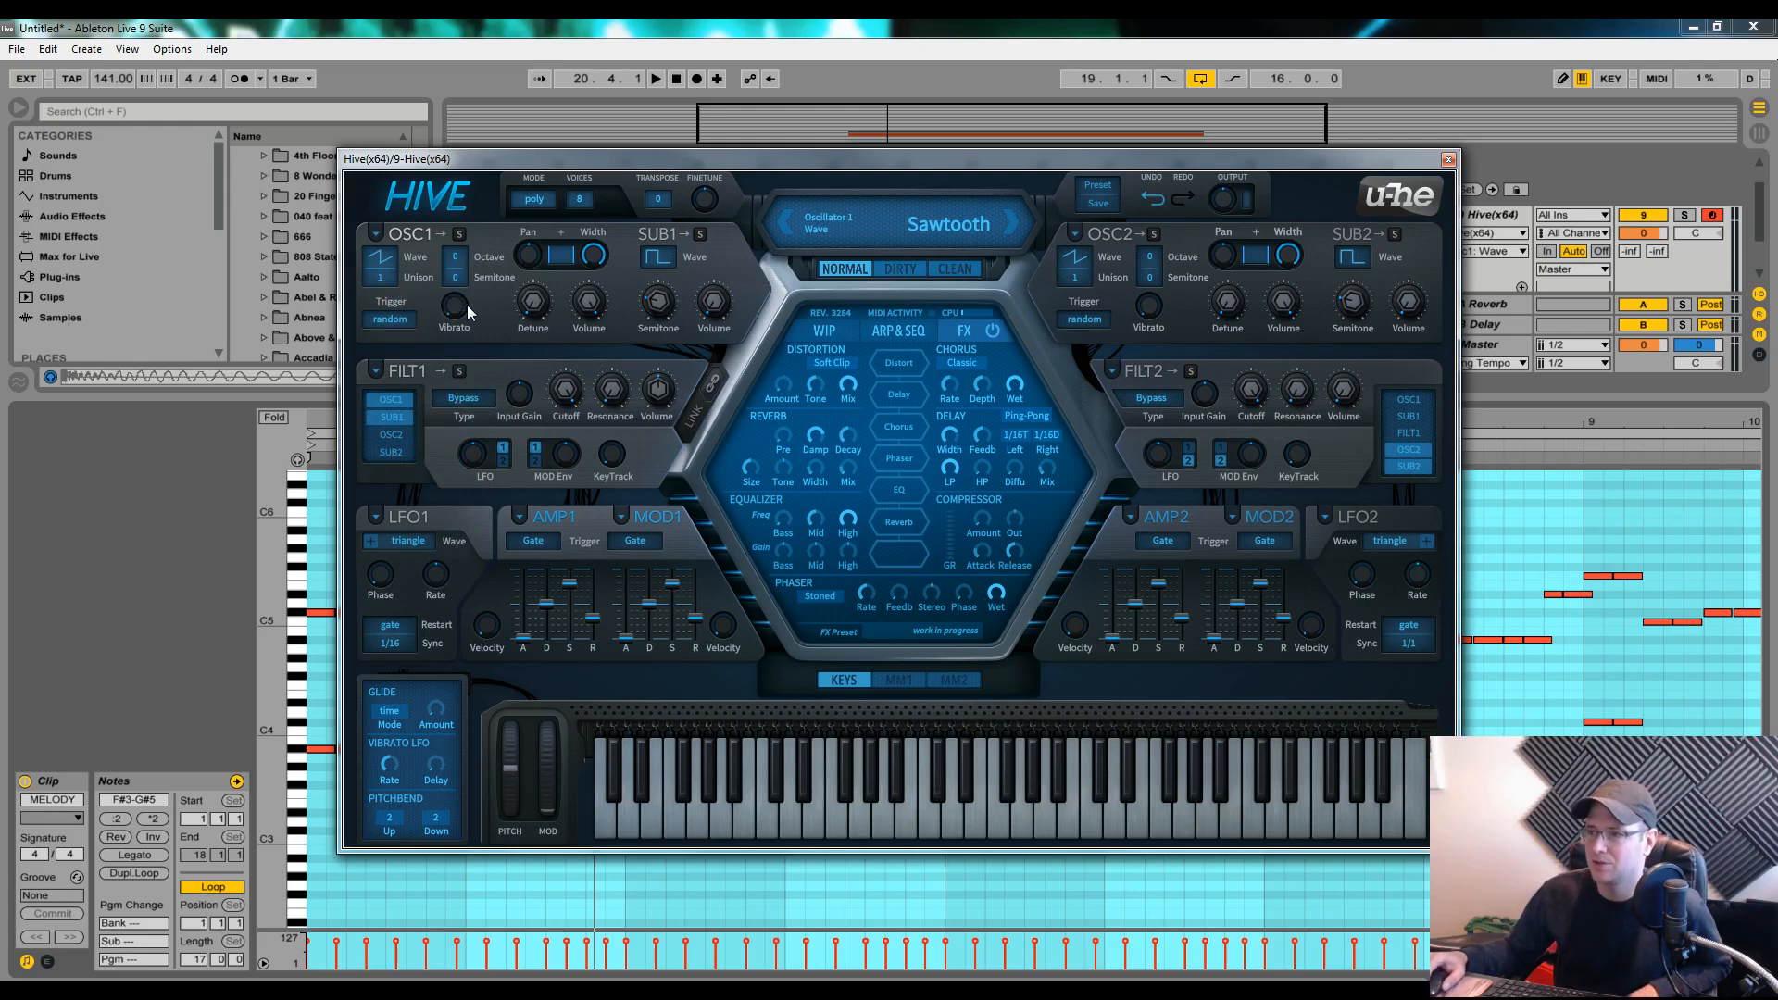
# Set oscillator 1's trigger mode to reset and audition the melody
pyautogui.click(397, 321)
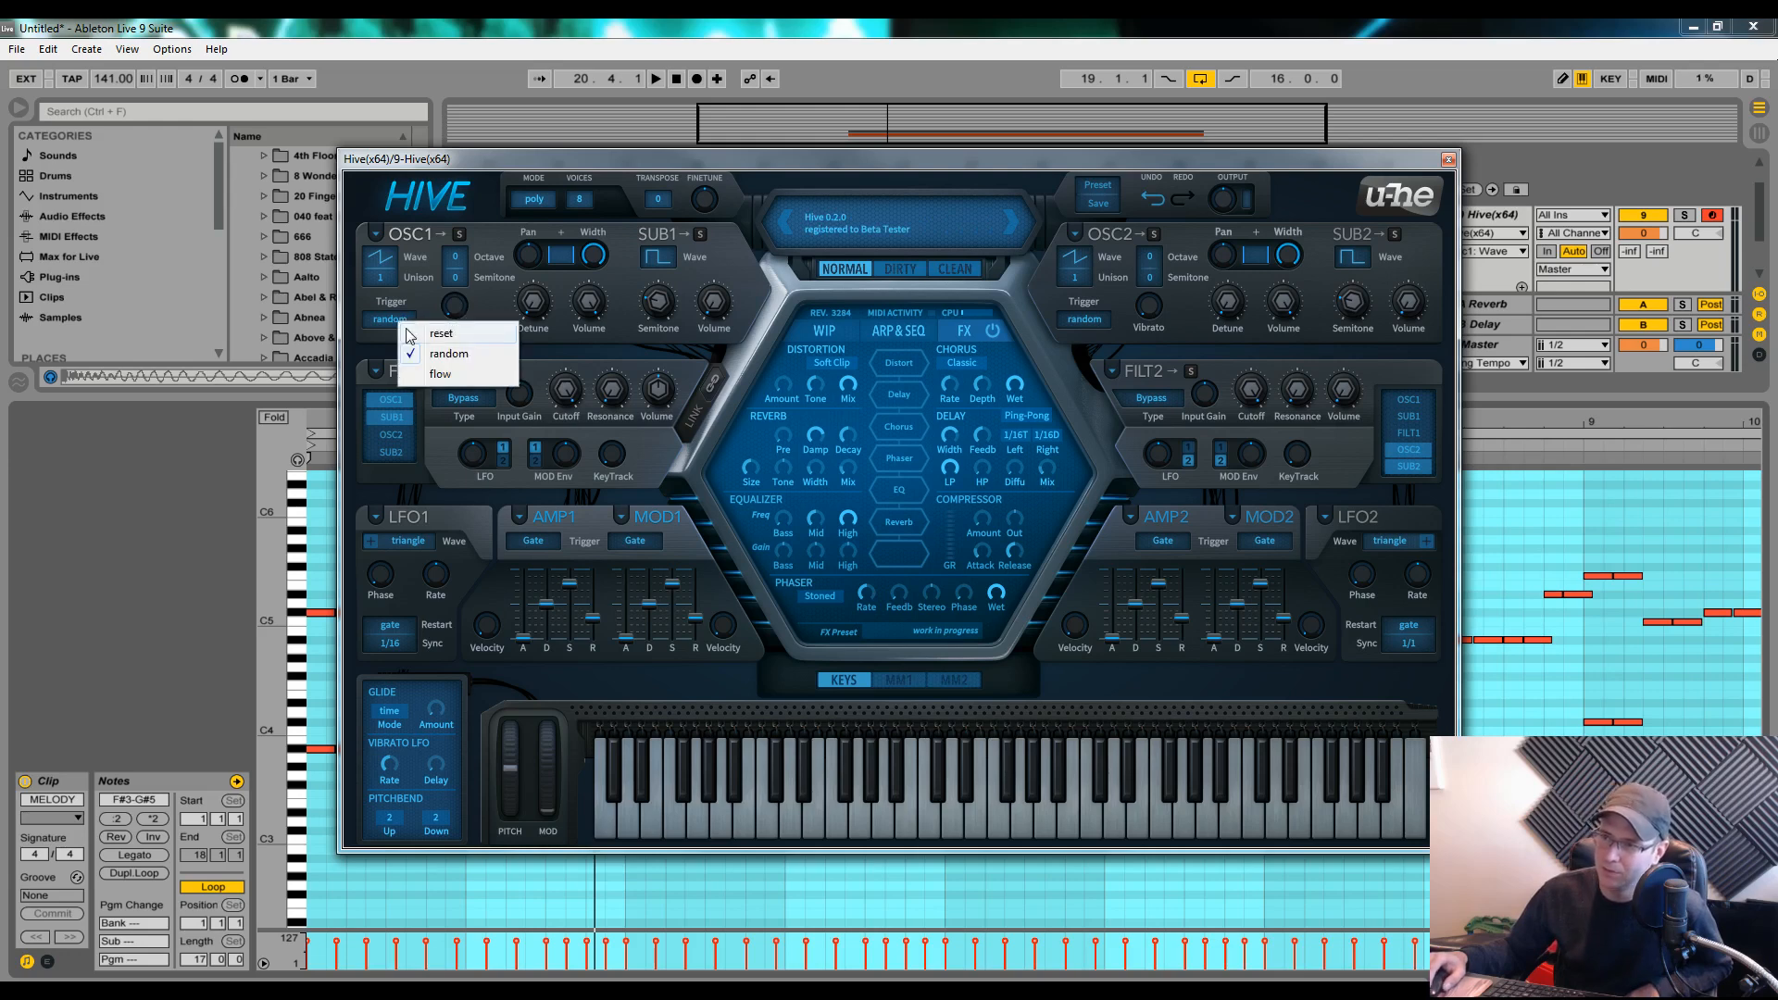
pyautogui.click(454, 335)
pyautogui.press('space')
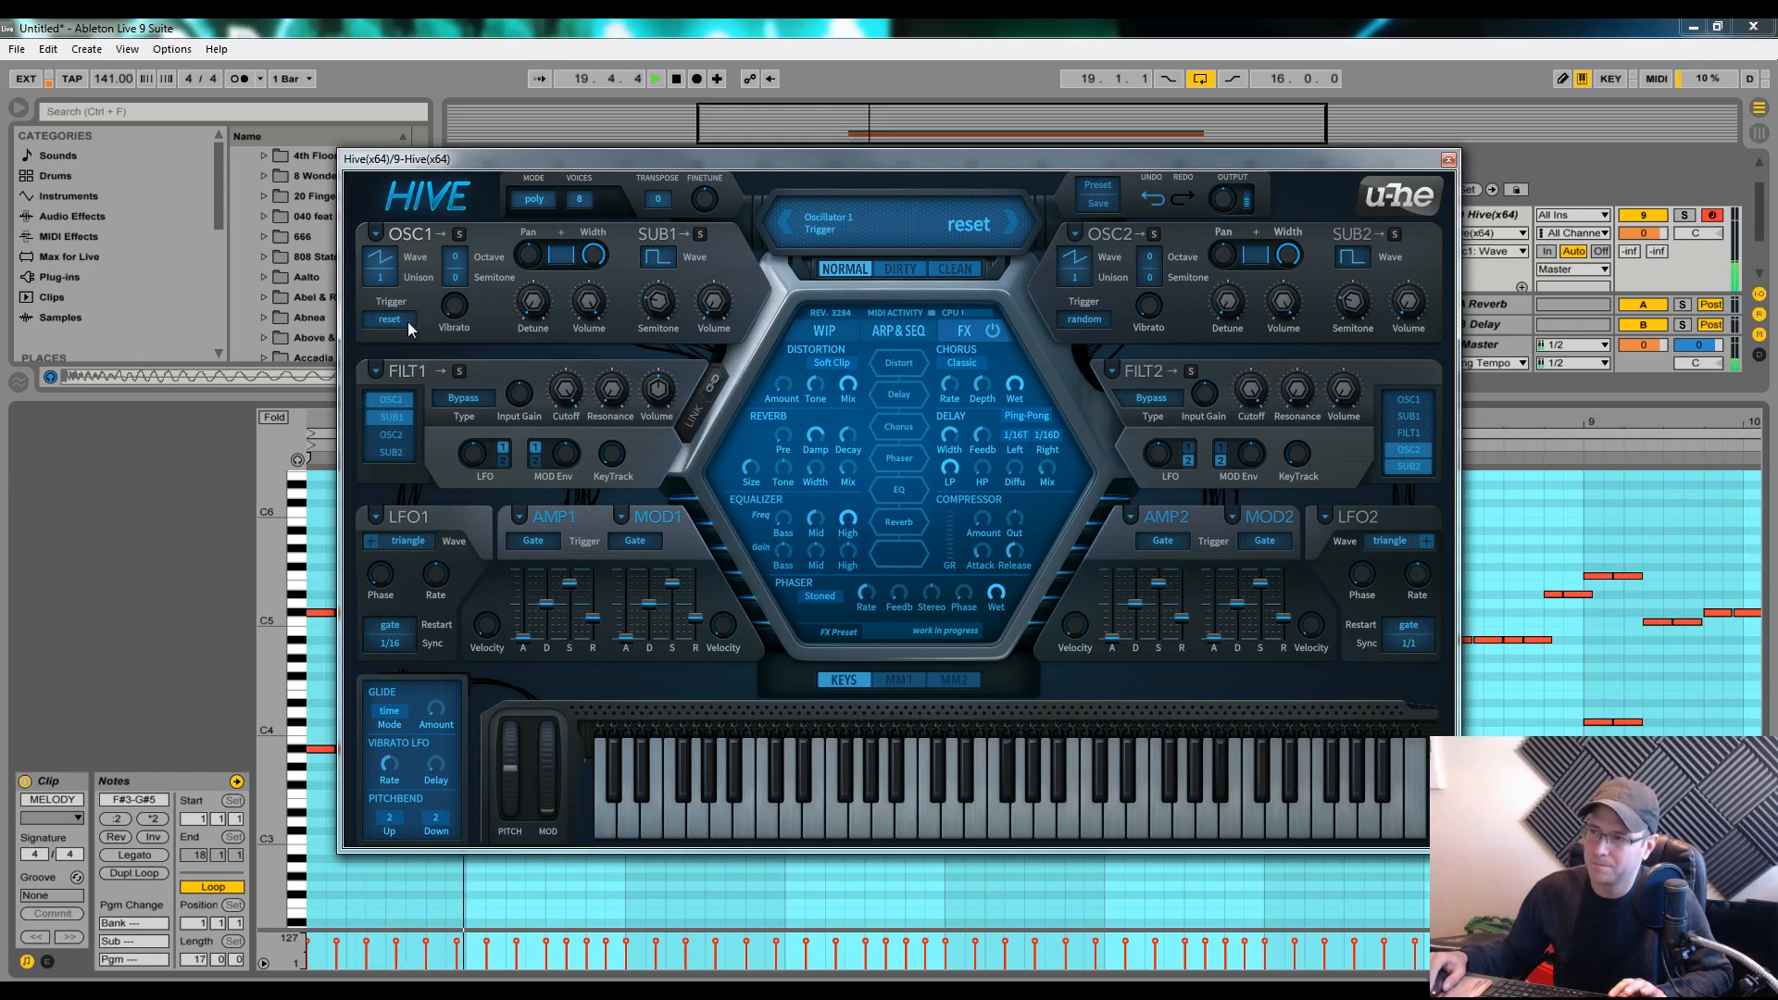
pyautogui.press('space')
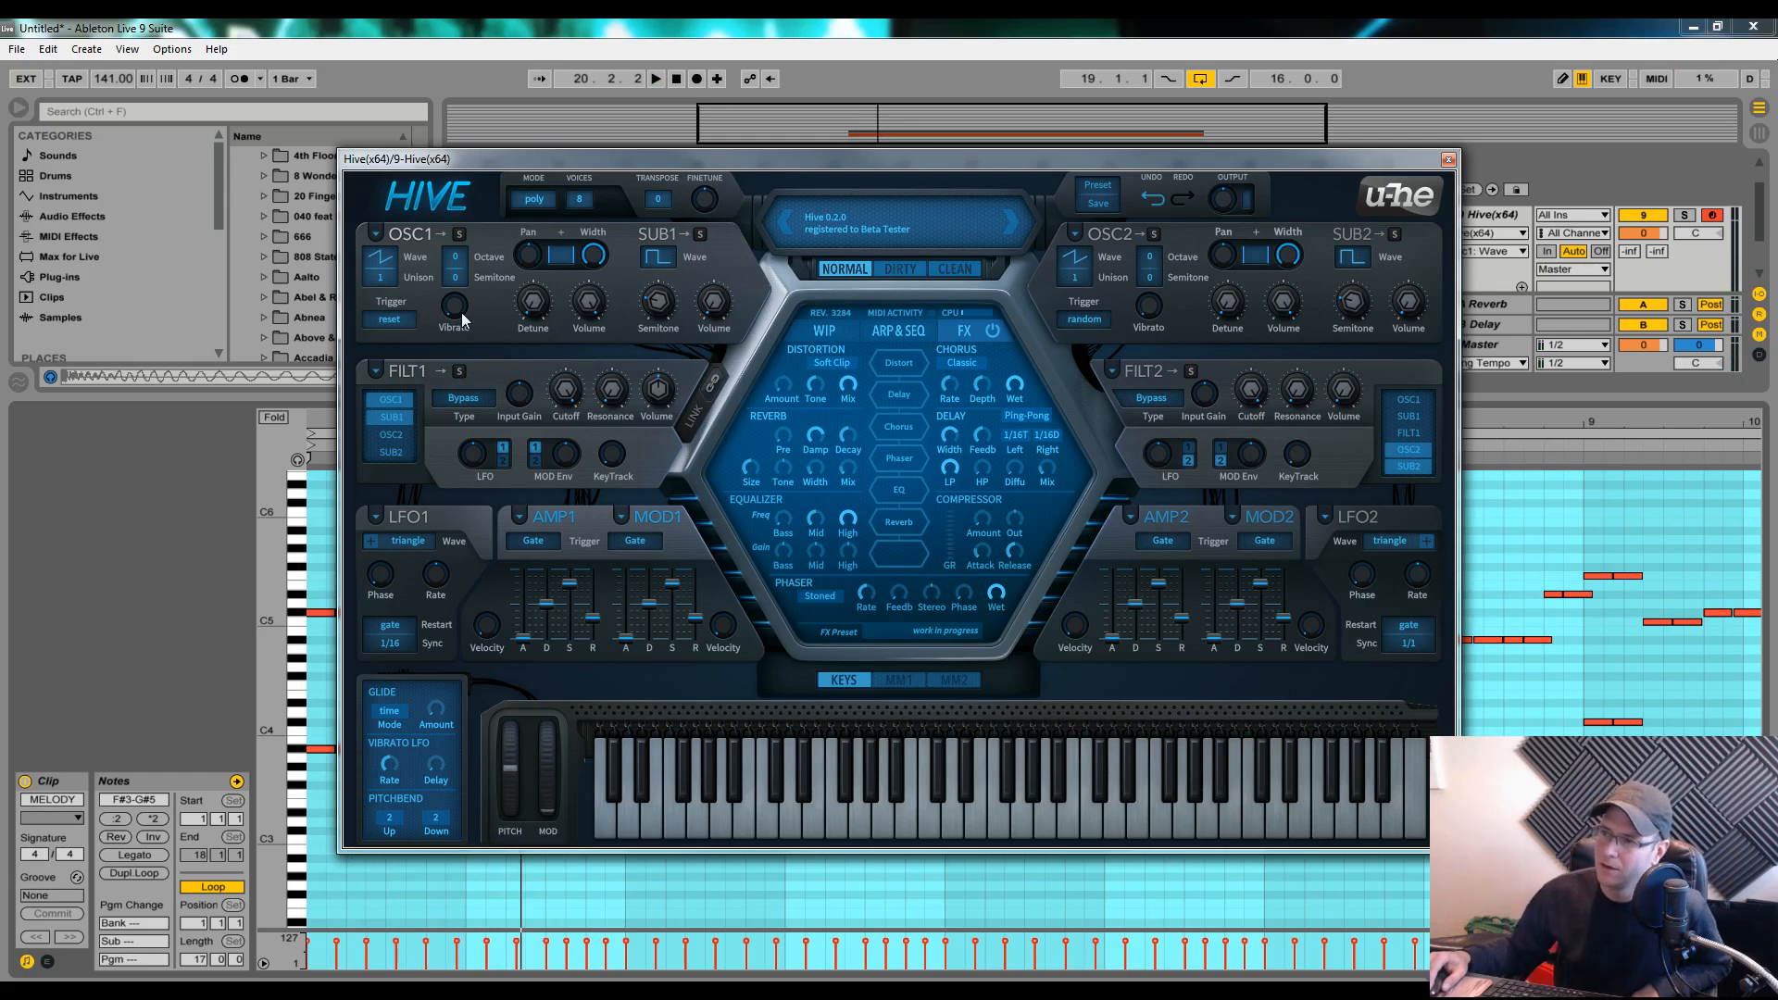
# Try oscillator 1's vibrato with short playback and test its stereo width control
pyautogui.moveTo(455, 308); pyautogui.dragTo(464, 345)
pyautogui.press('space')
pyautogui.press('space')
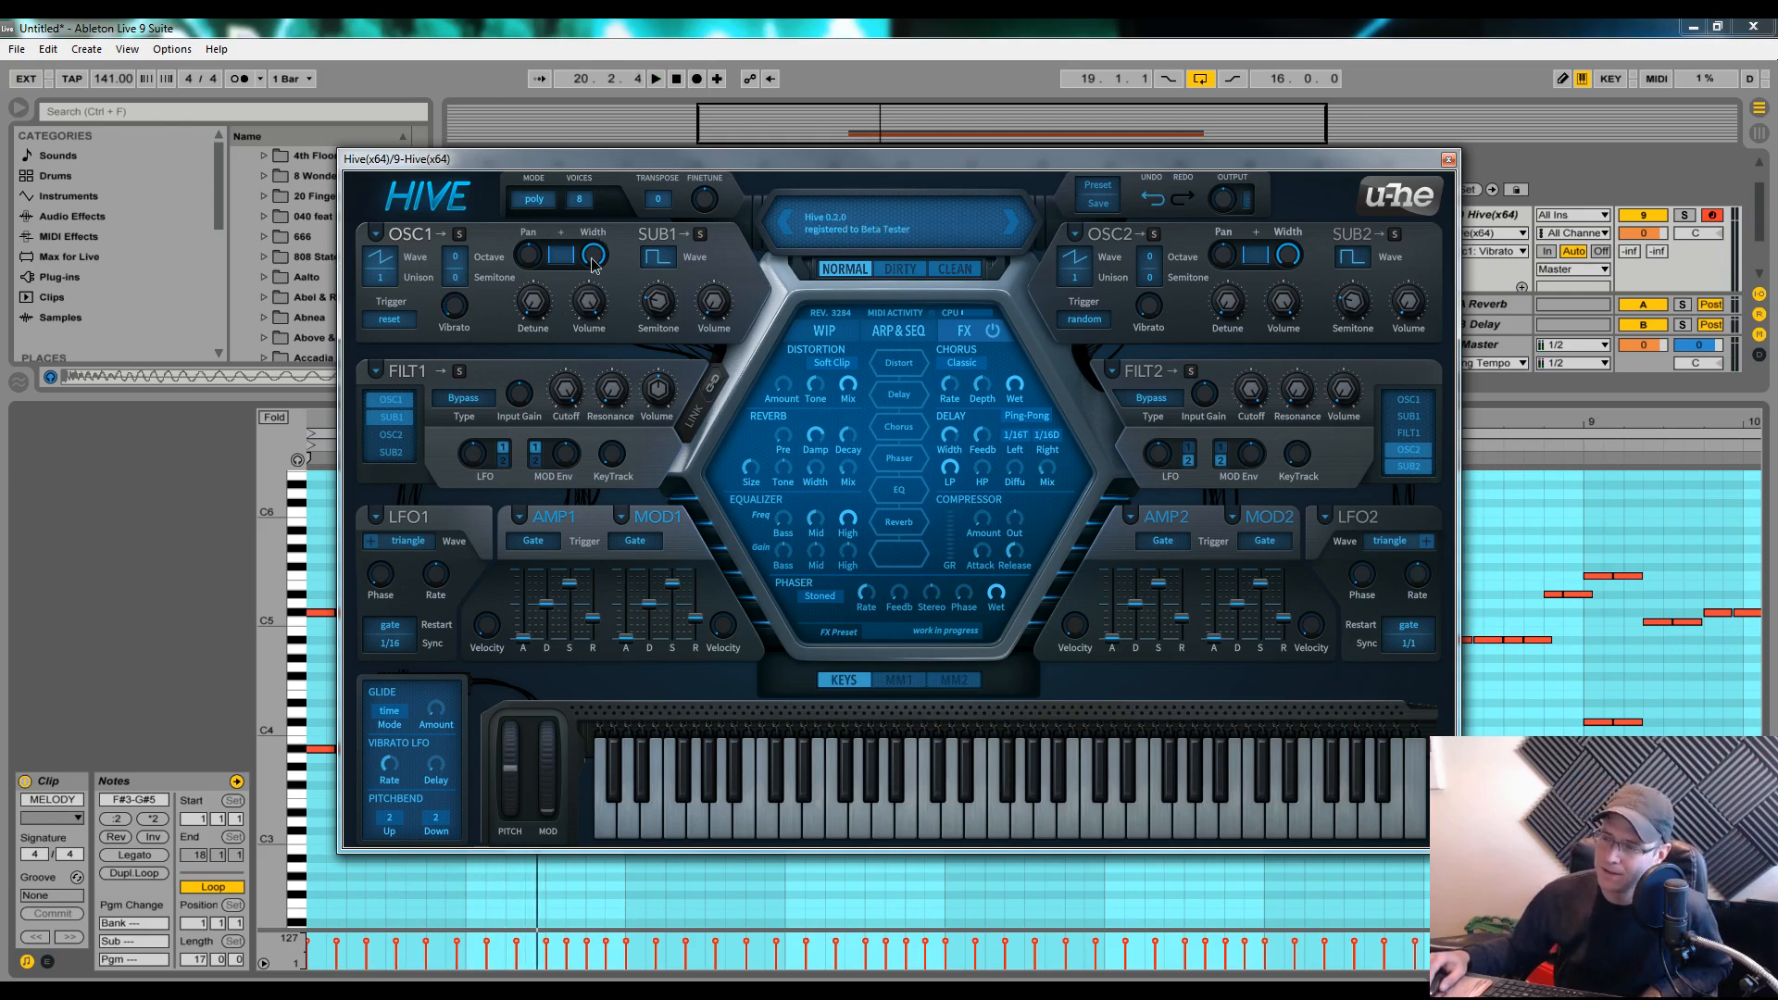
pyautogui.moveTo(591, 257); pyautogui.dragTo(554, 113)
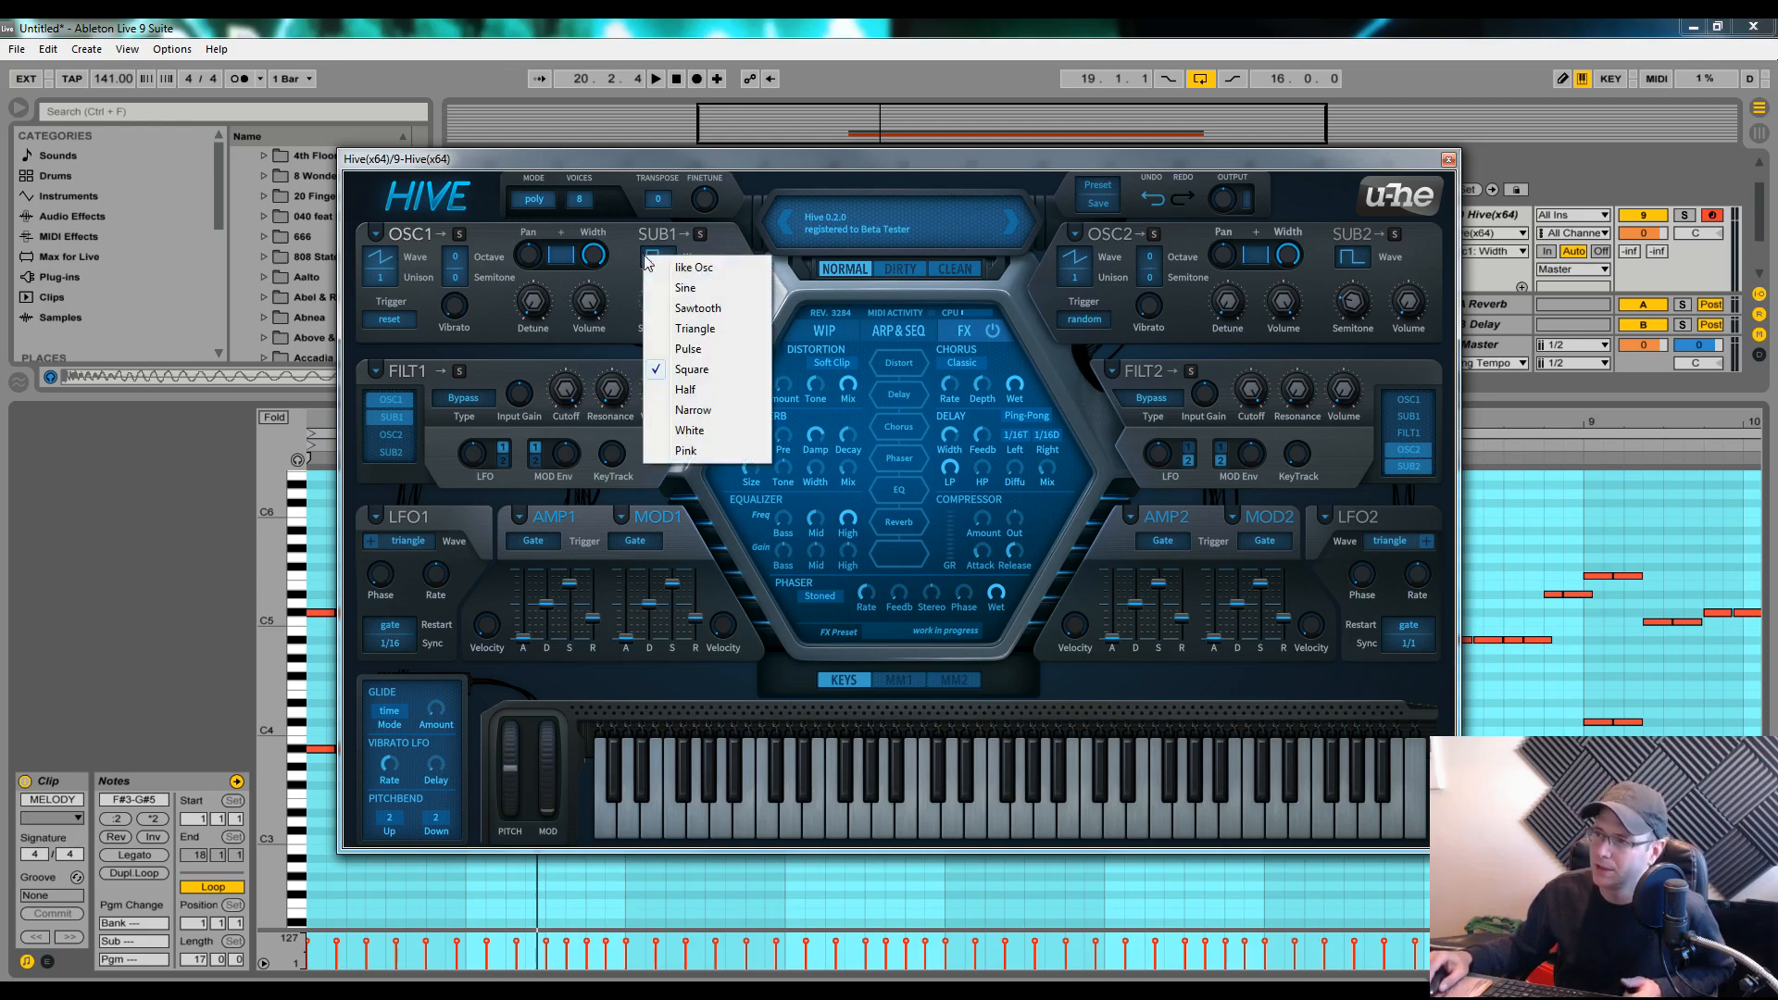
# Look over SUB1's waveform options and try its semitone tuning and its routing into filter 1
pyautogui.click(652, 260)
pyautogui.click(728, 231)
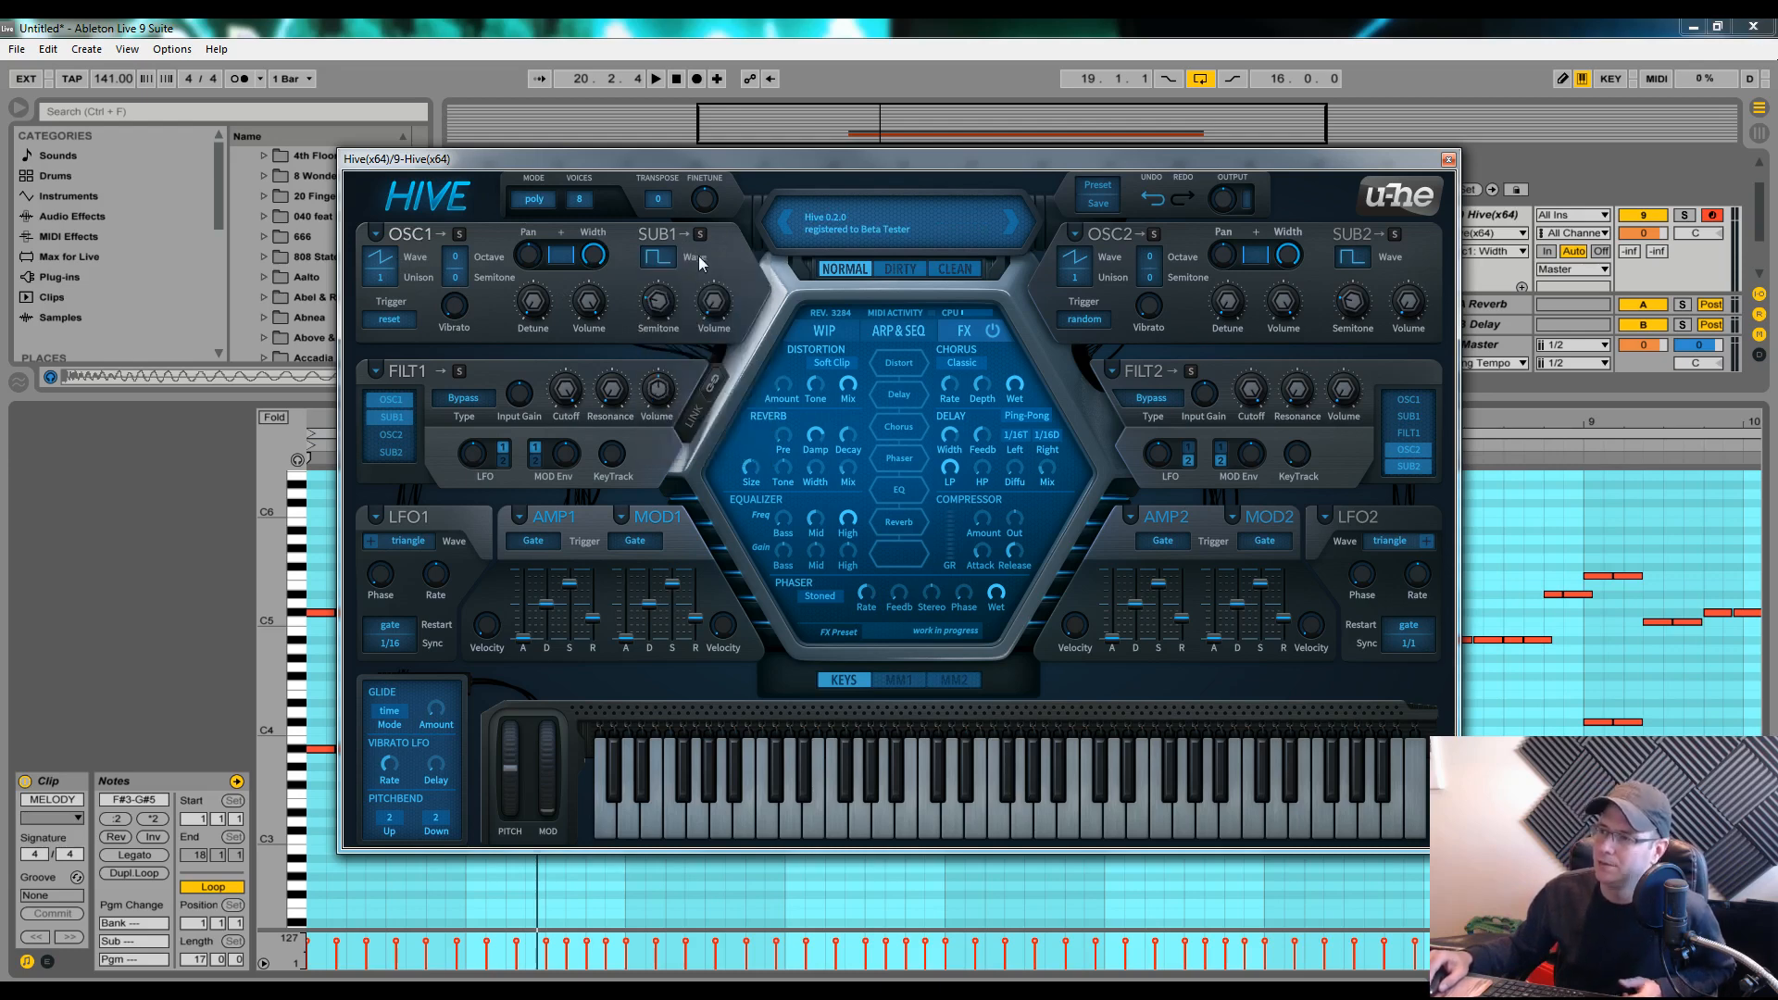
pyautogui.moveTo(669, 302); pyautogui.dragTo(682, 250)
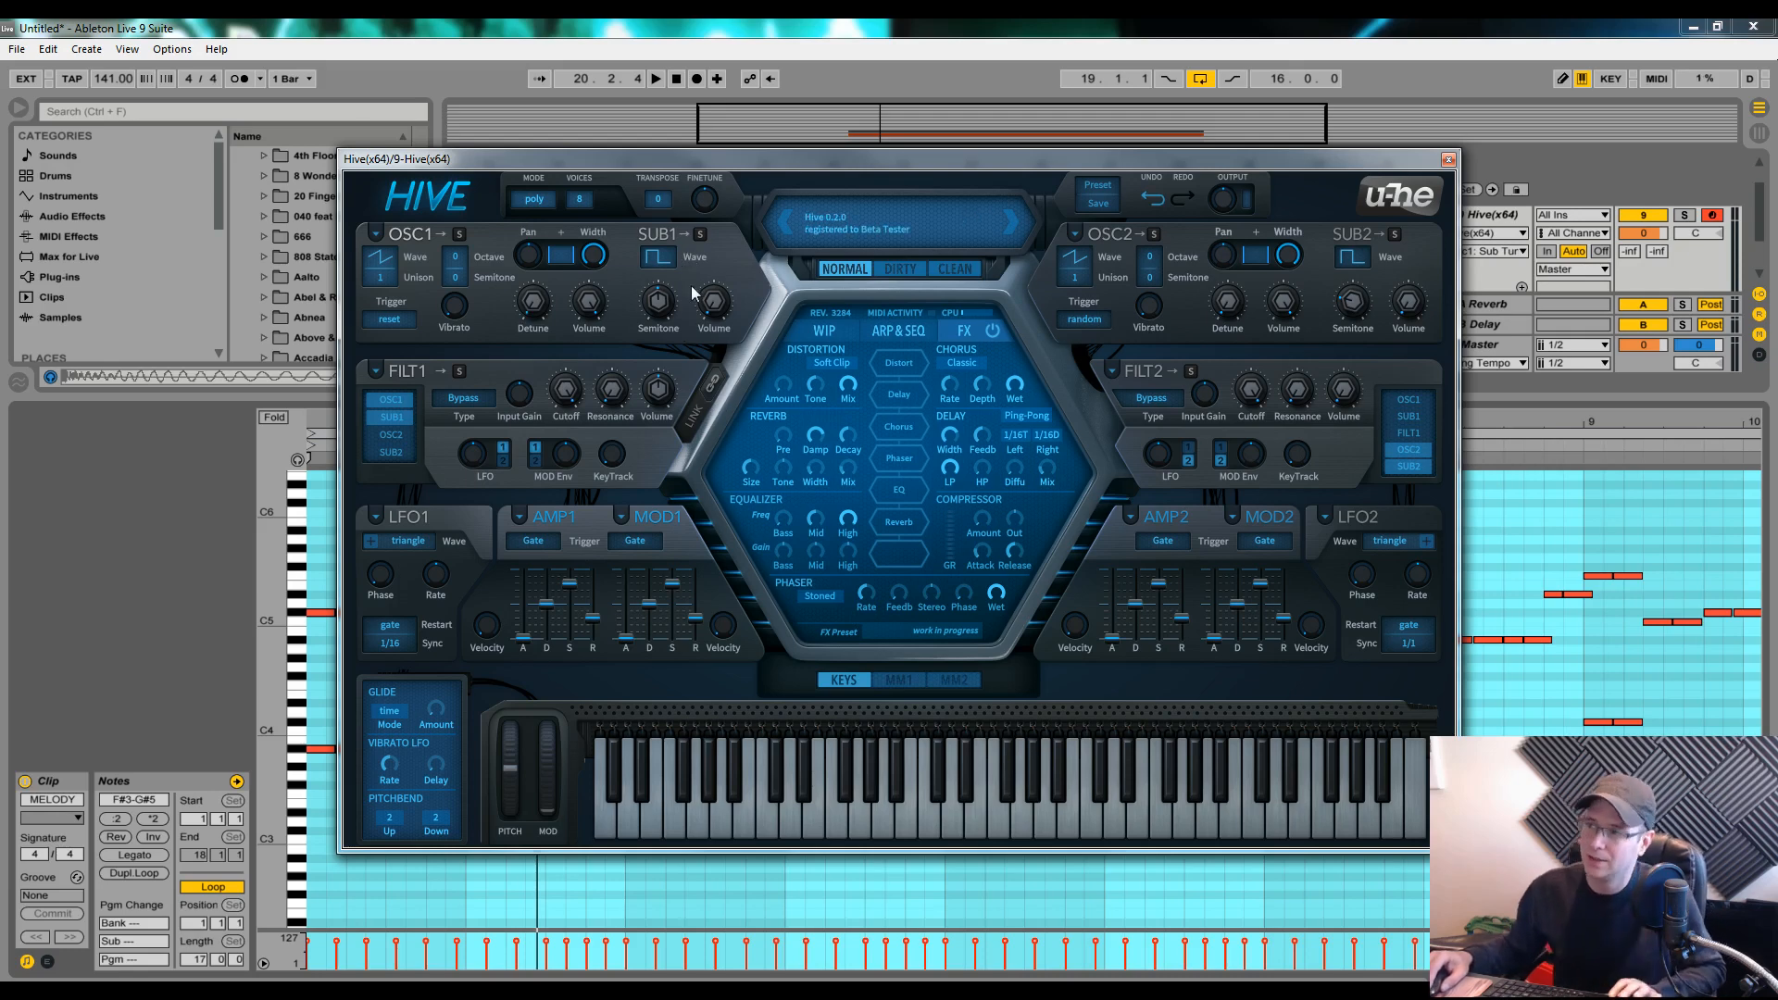
pyautogui.click(413, 416)
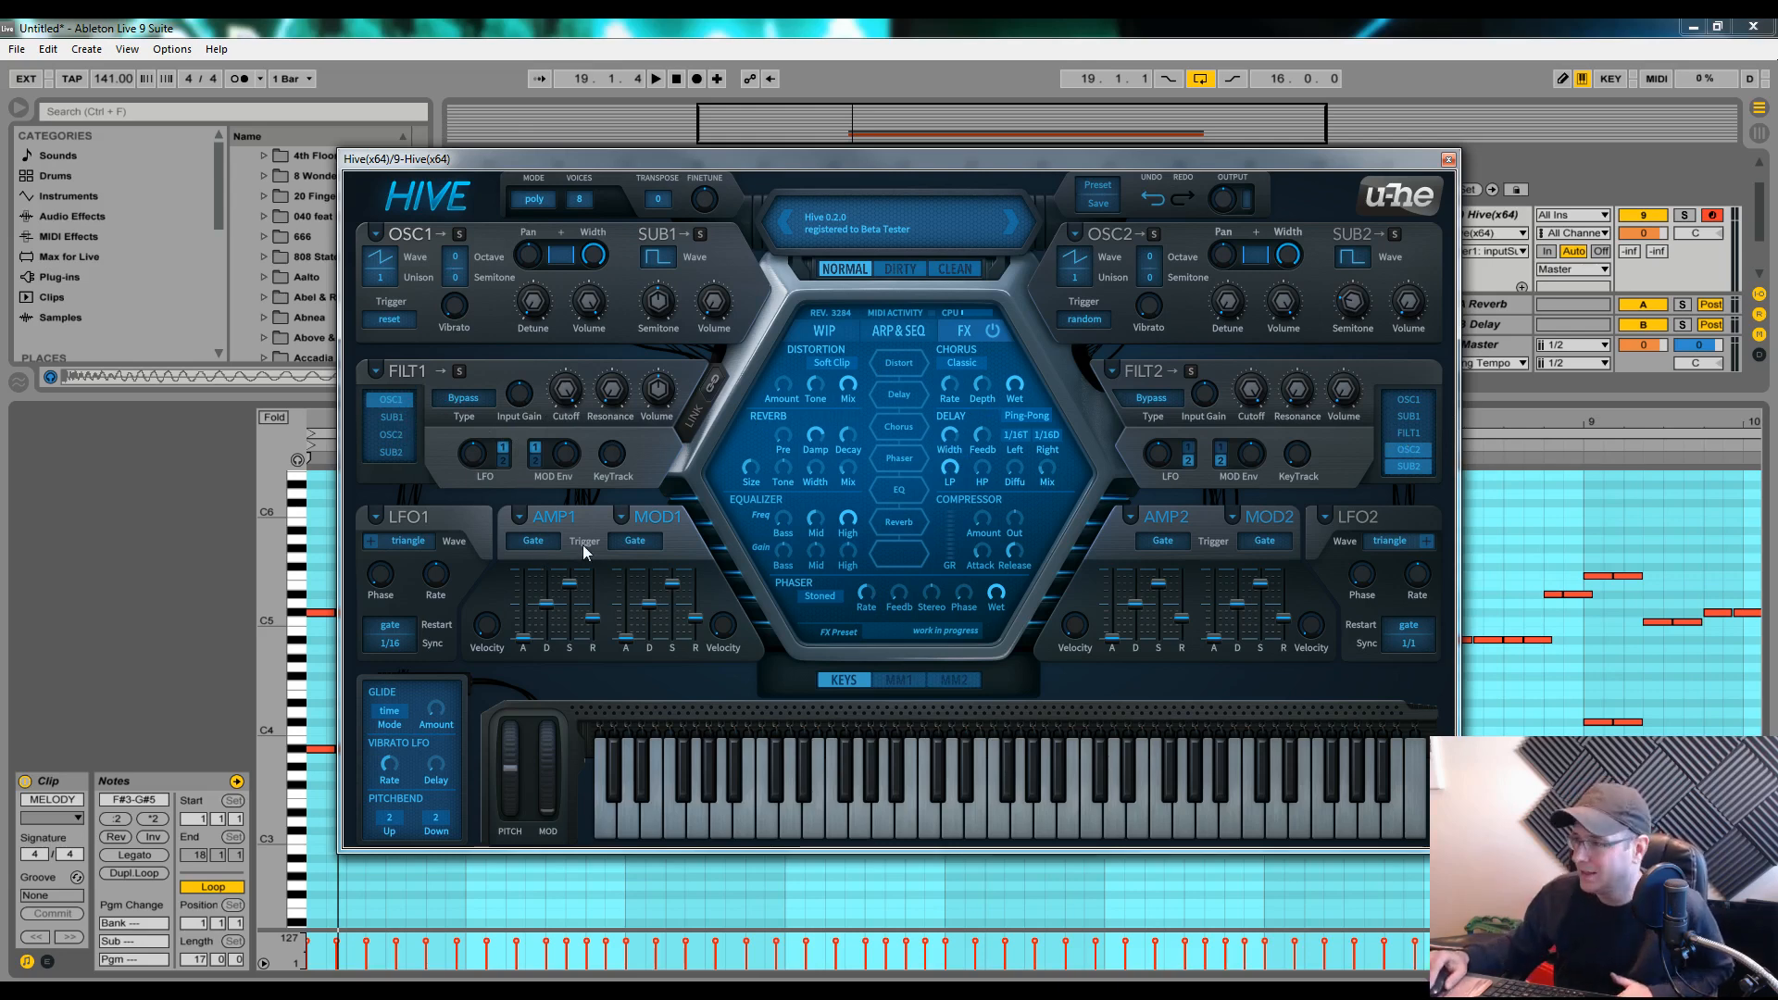
# Examine LFO1's waveform choices and the source options of the first modulation slot in matrix MM1
pyautogui.click(400, 541)
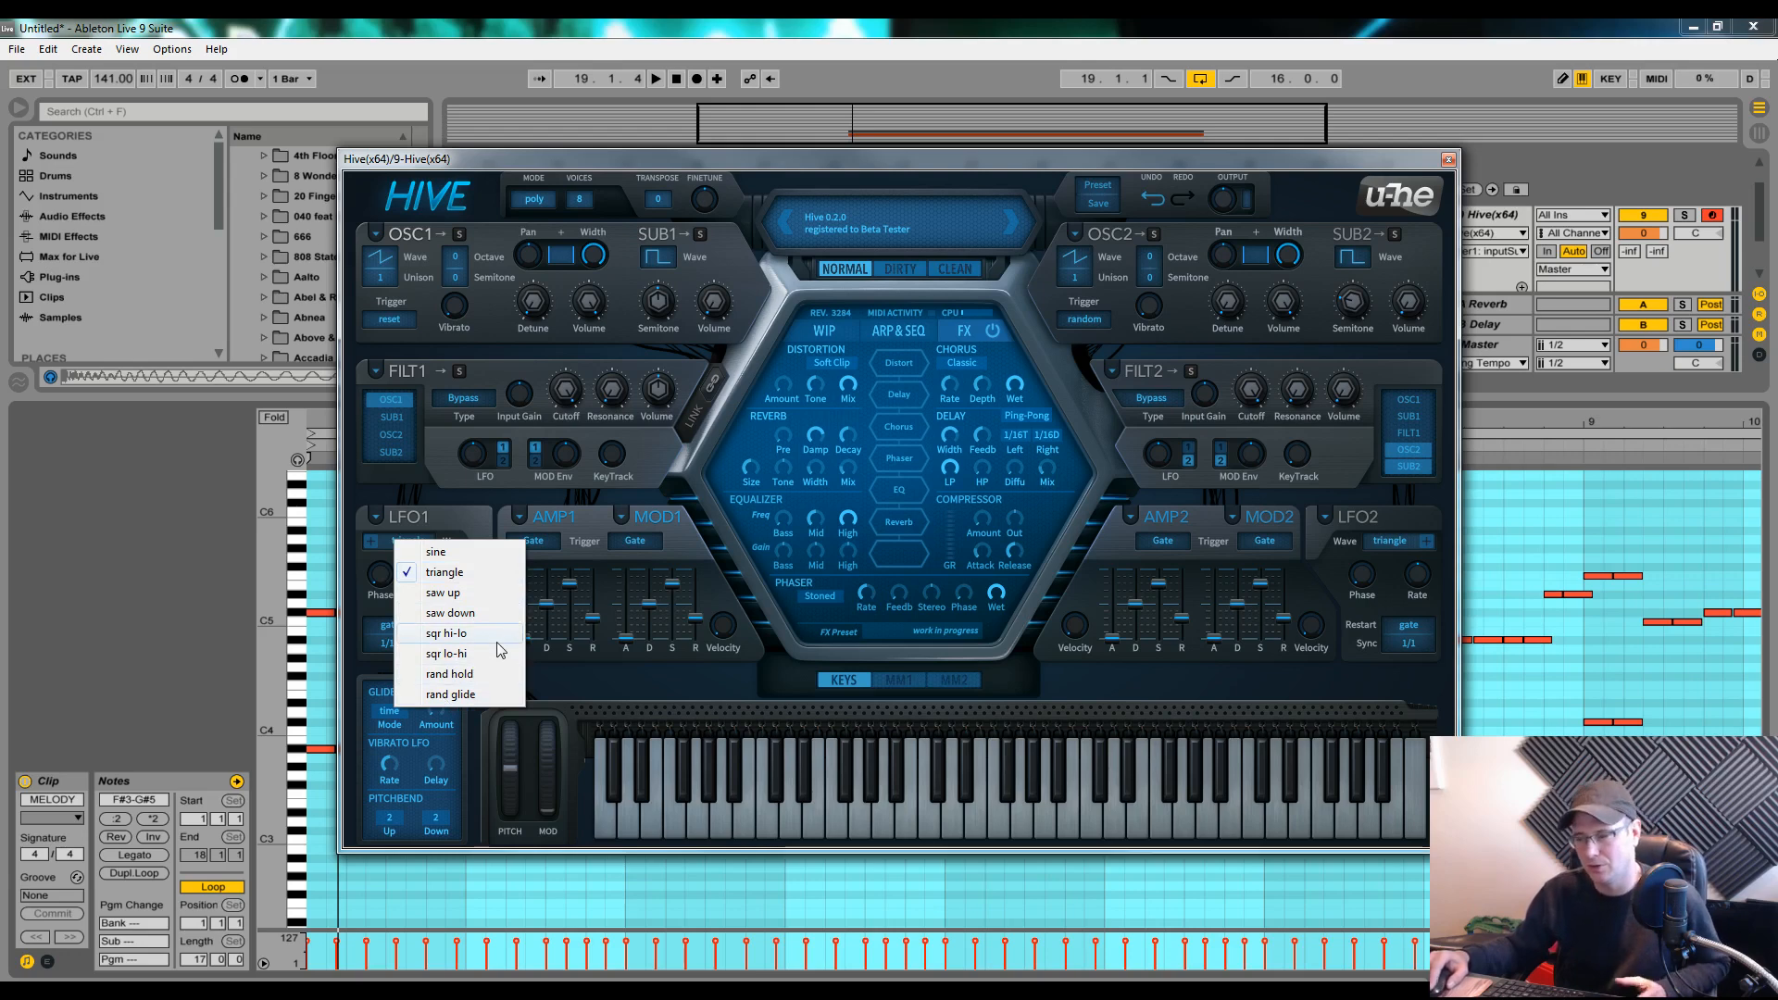
pyautogui.click(446, 513)
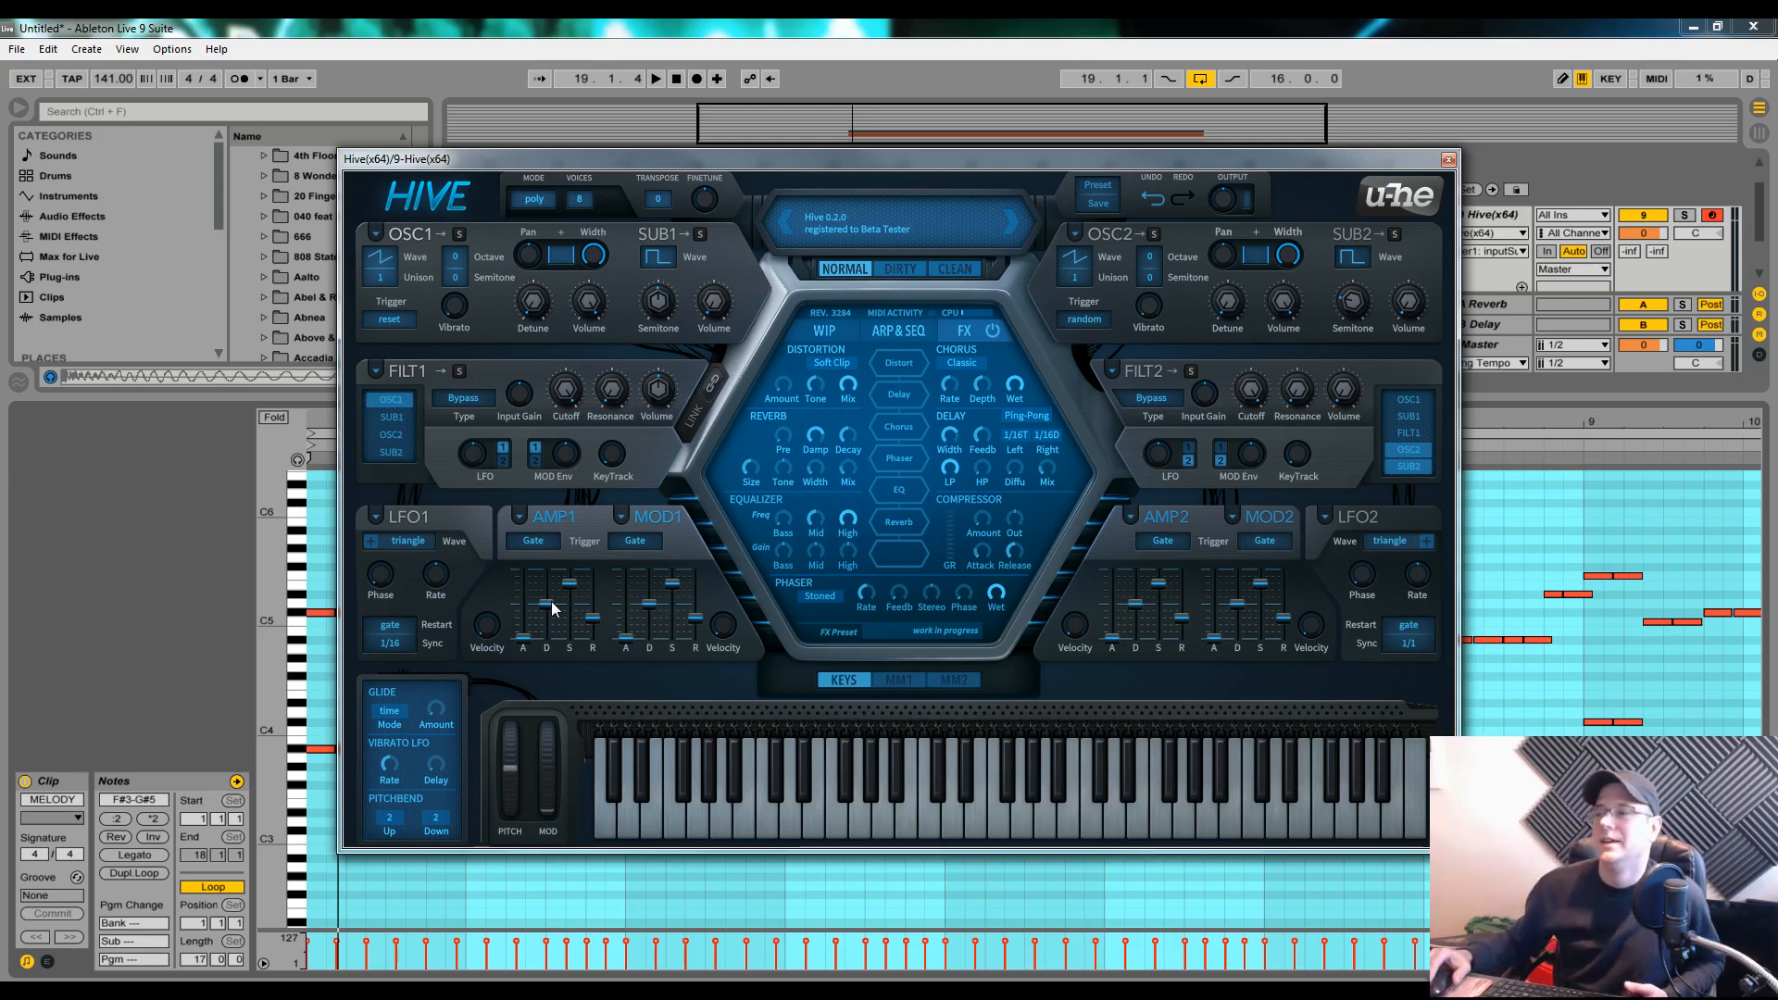
pyautogui.click(894, 680)
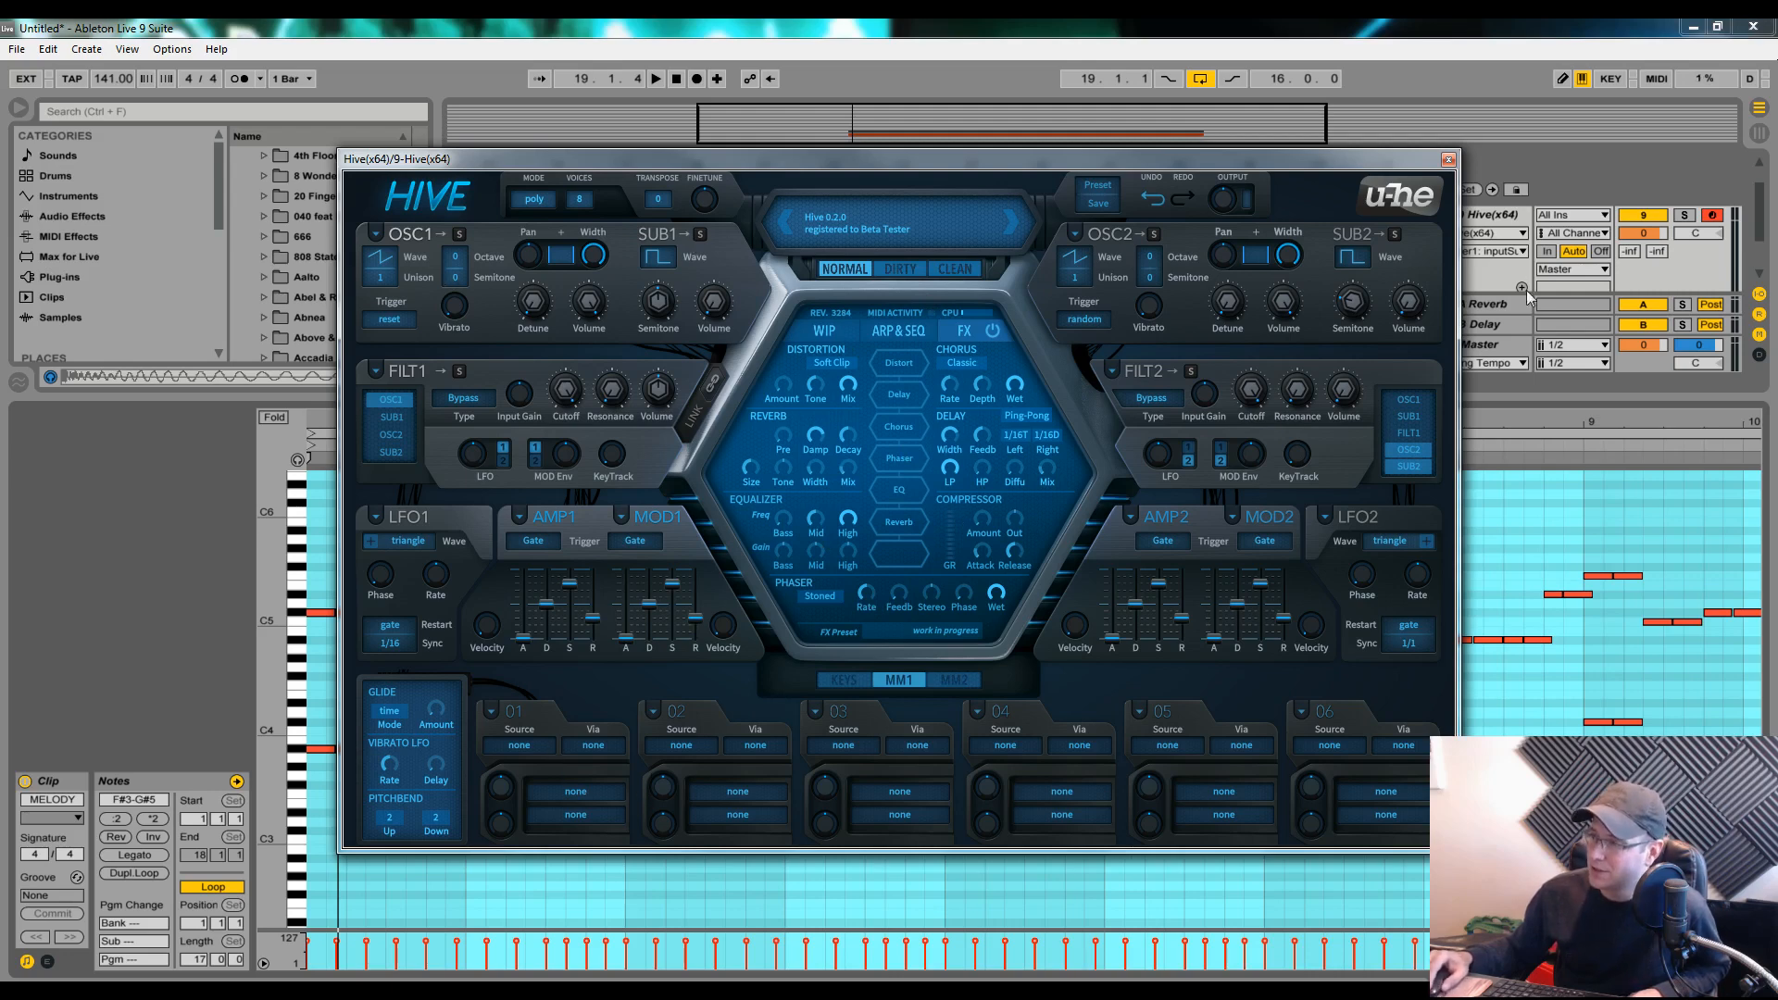
pyautogui.click(584, 750)
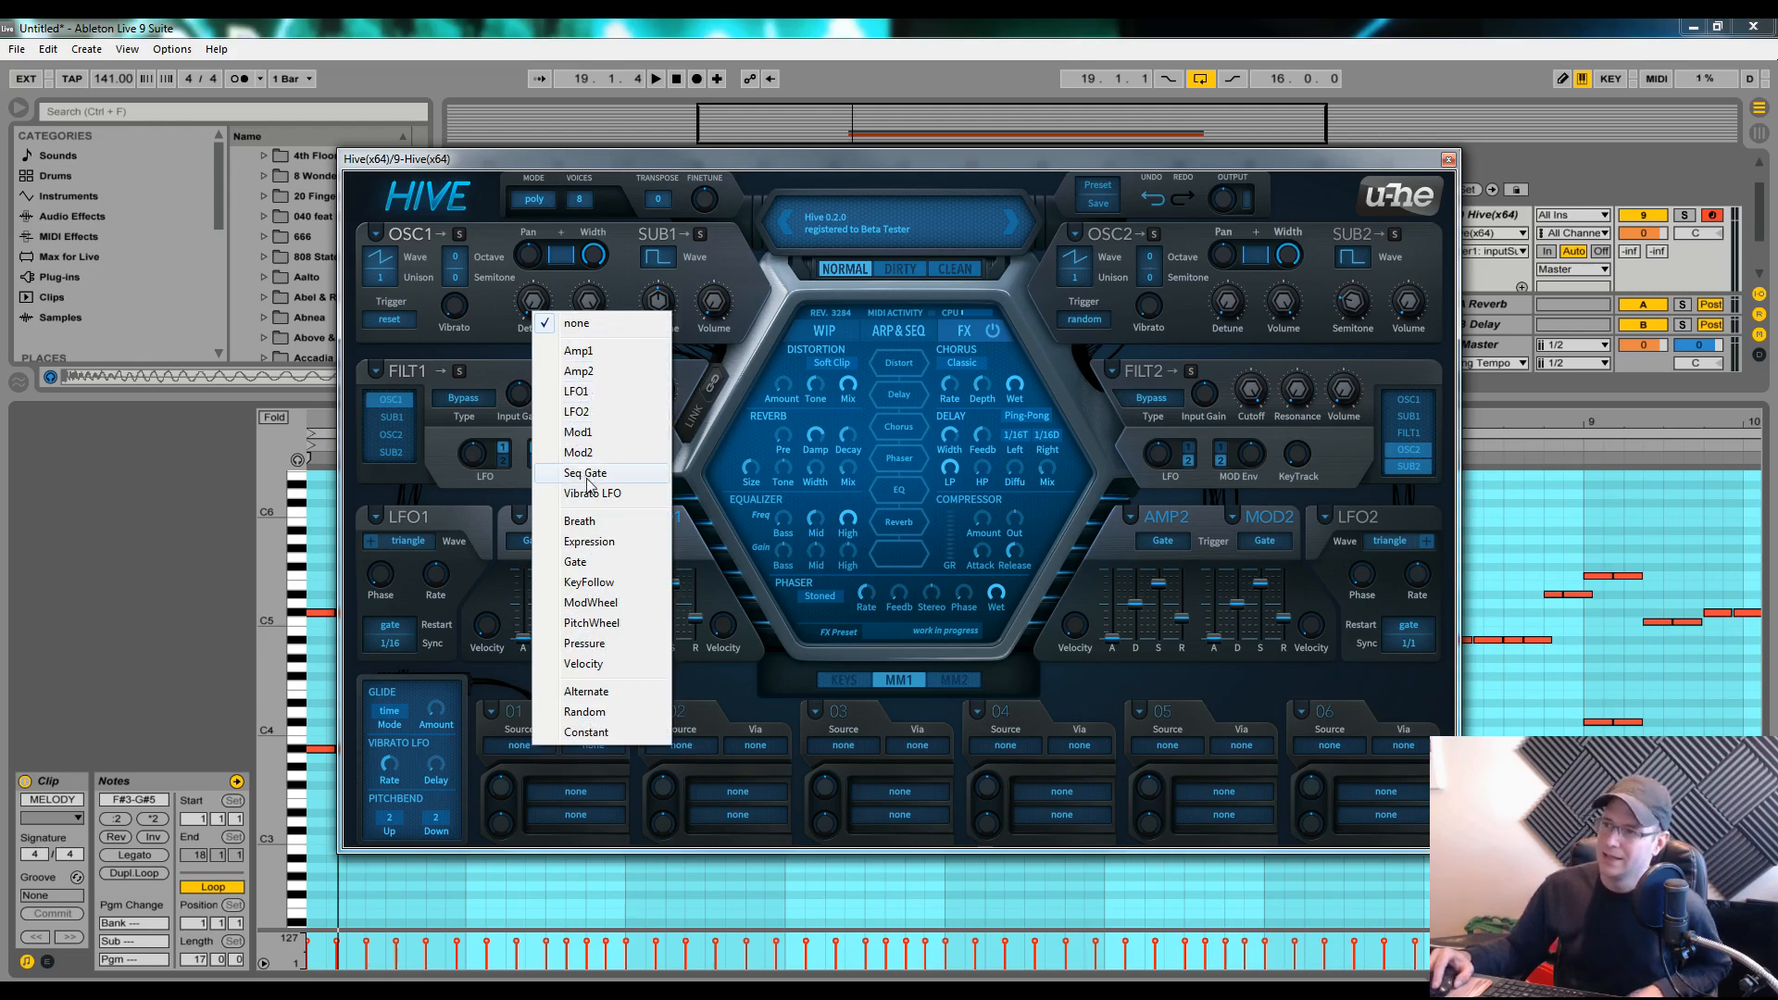
# Try the sequencer's Modulator mode and examine the source options of the second modulation slot
pyautogui.click(898, 332)
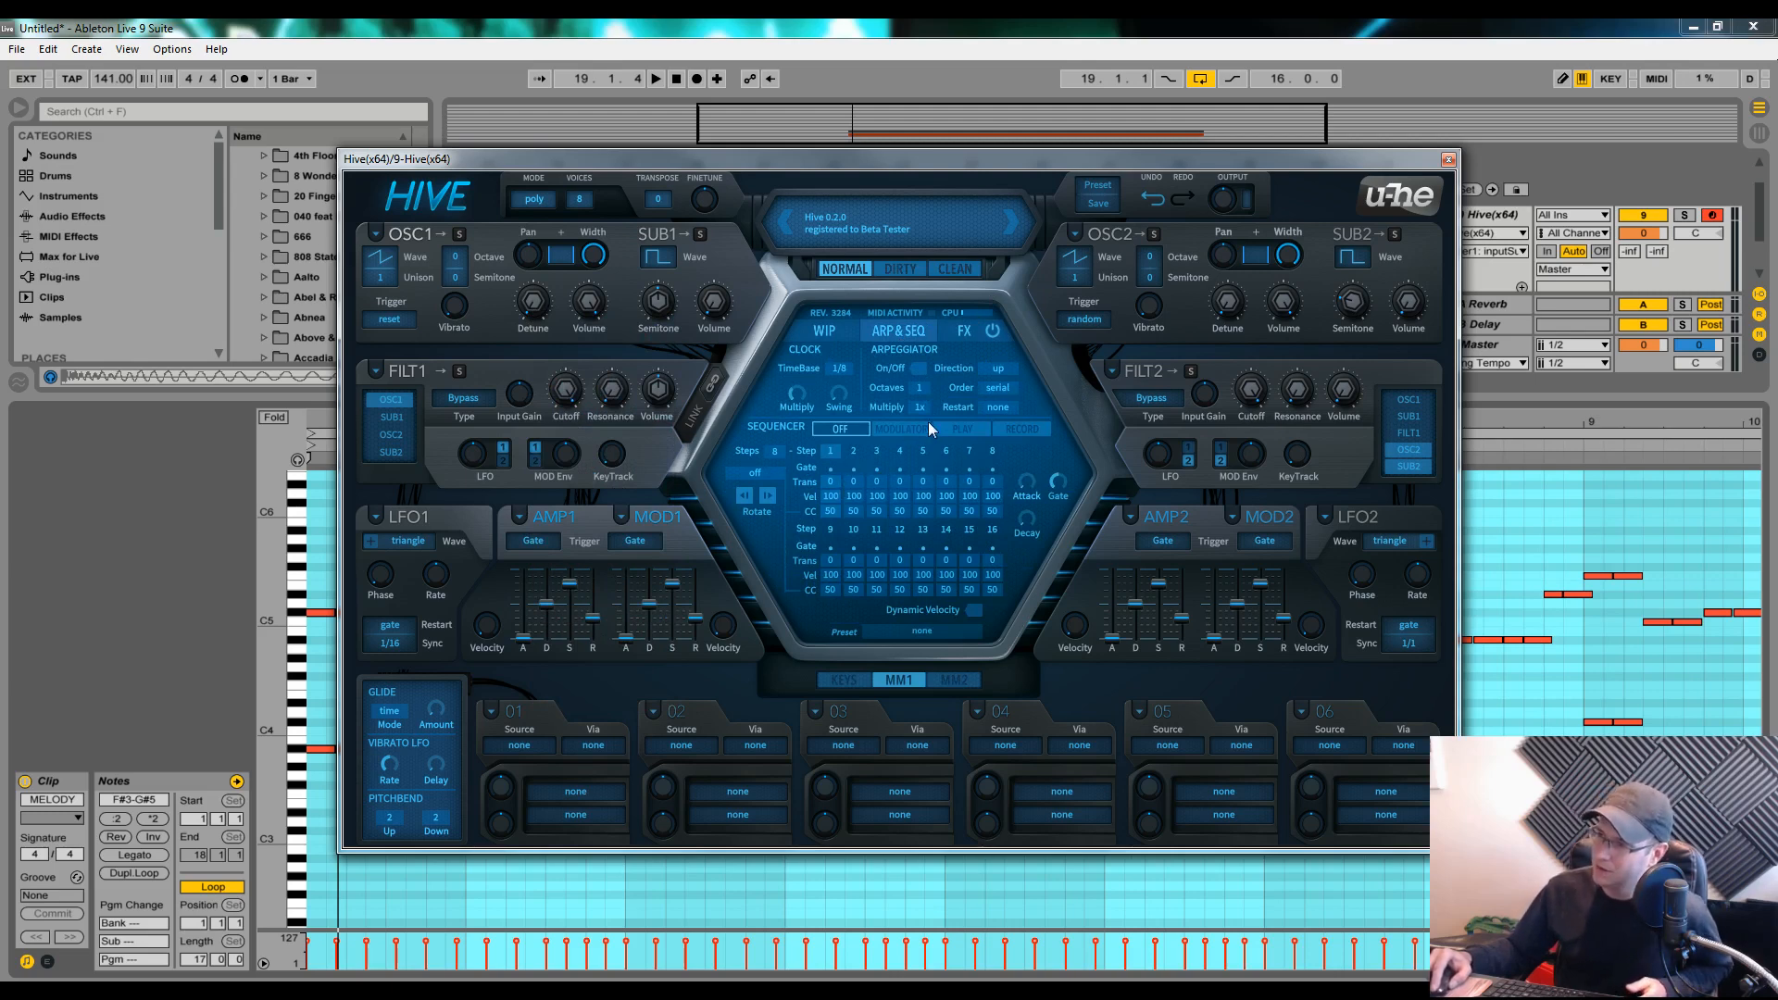
pyautogui.click(902, 430)
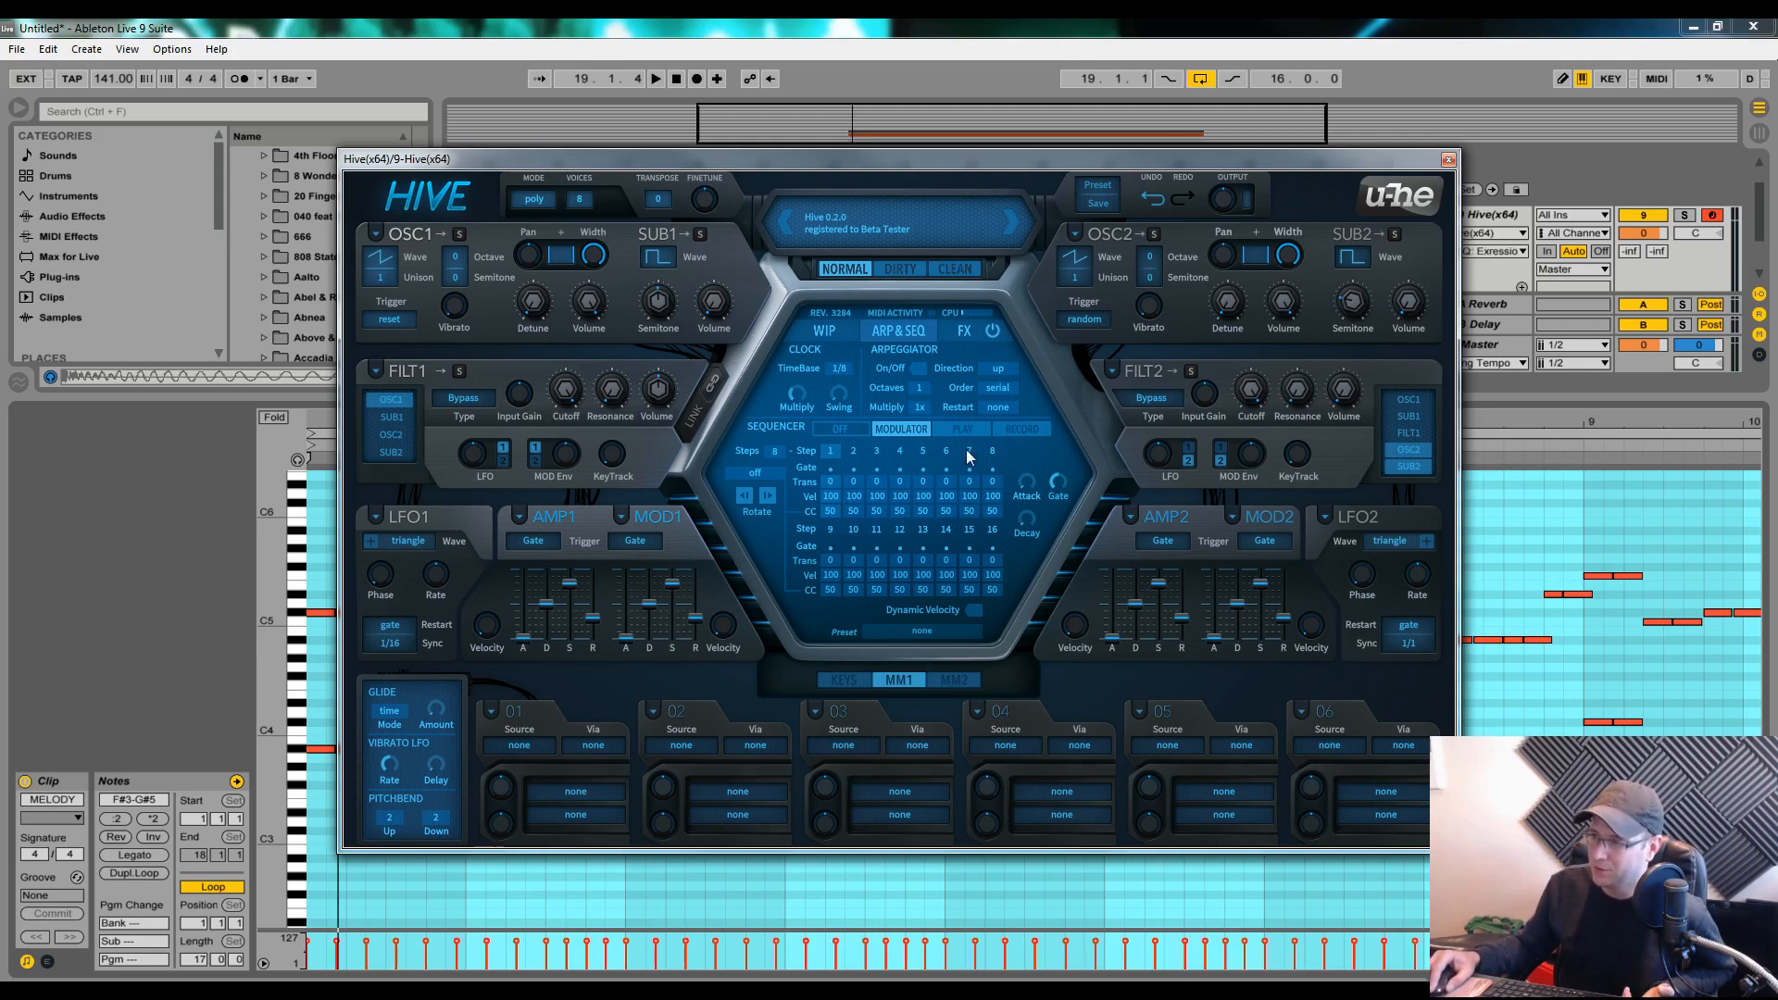
pyautogui.click(704, 745)
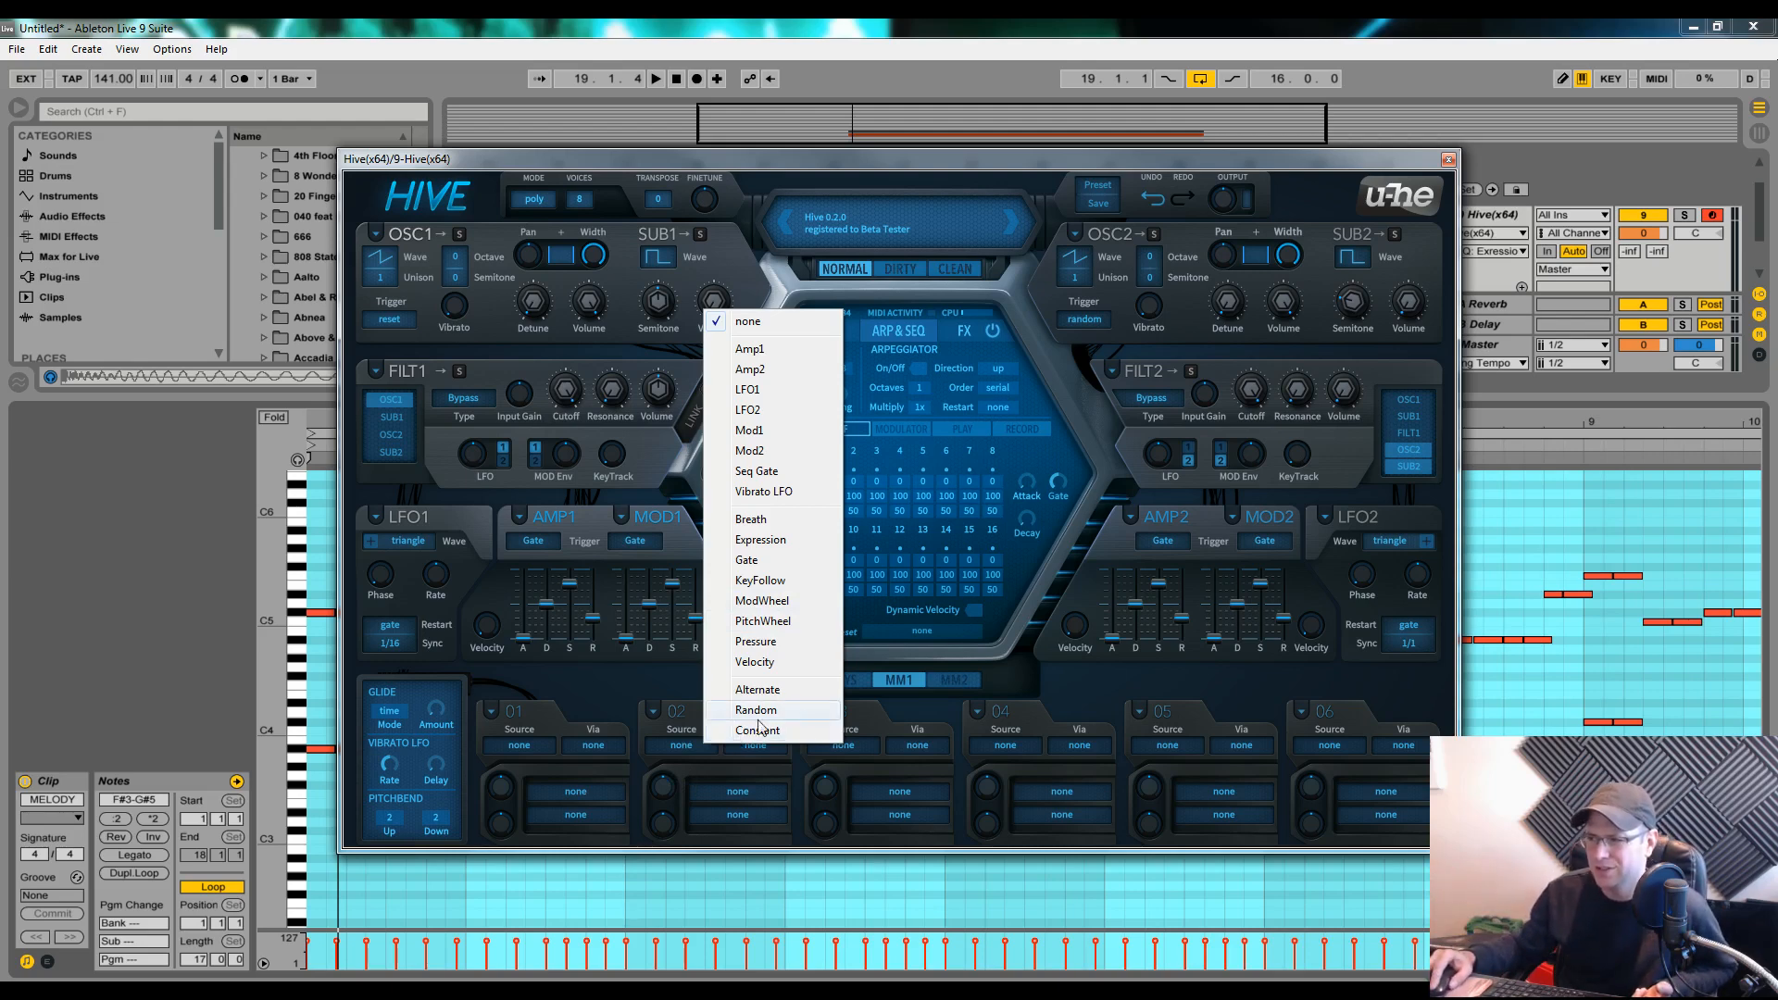
pyautogui.click(1076, 674)
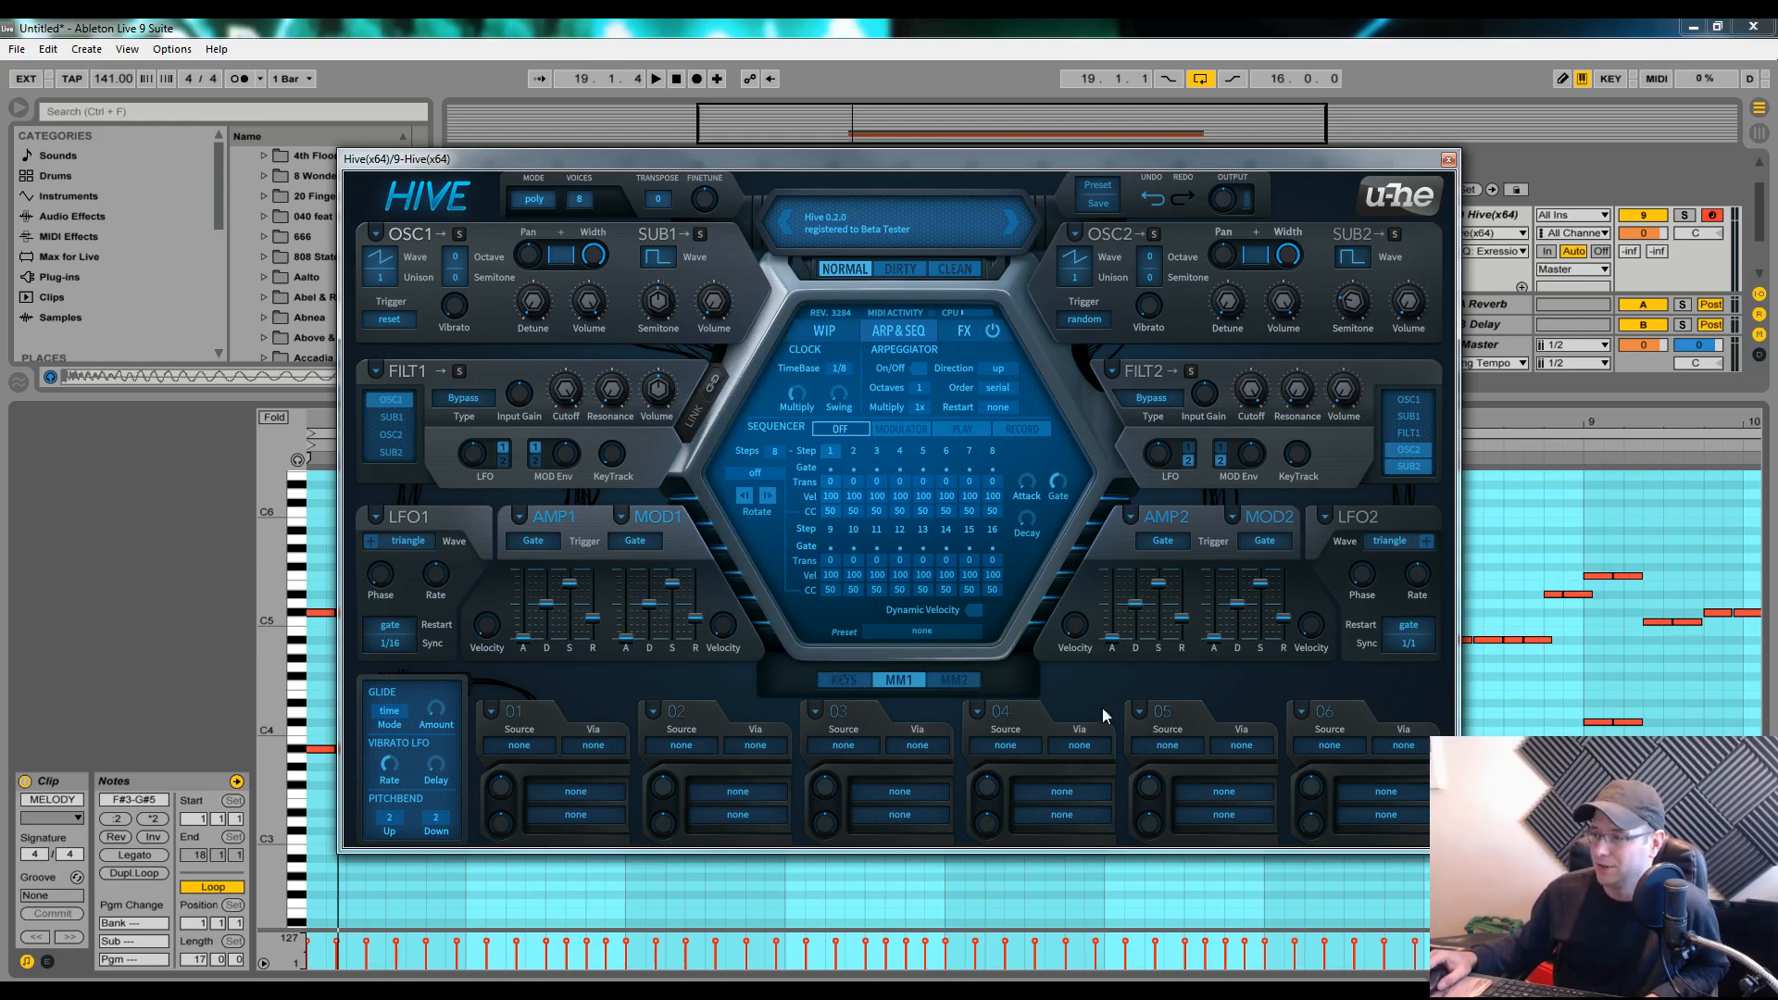
# Show the effects page again and look through the available presets
pyautogui.click(963, 331)
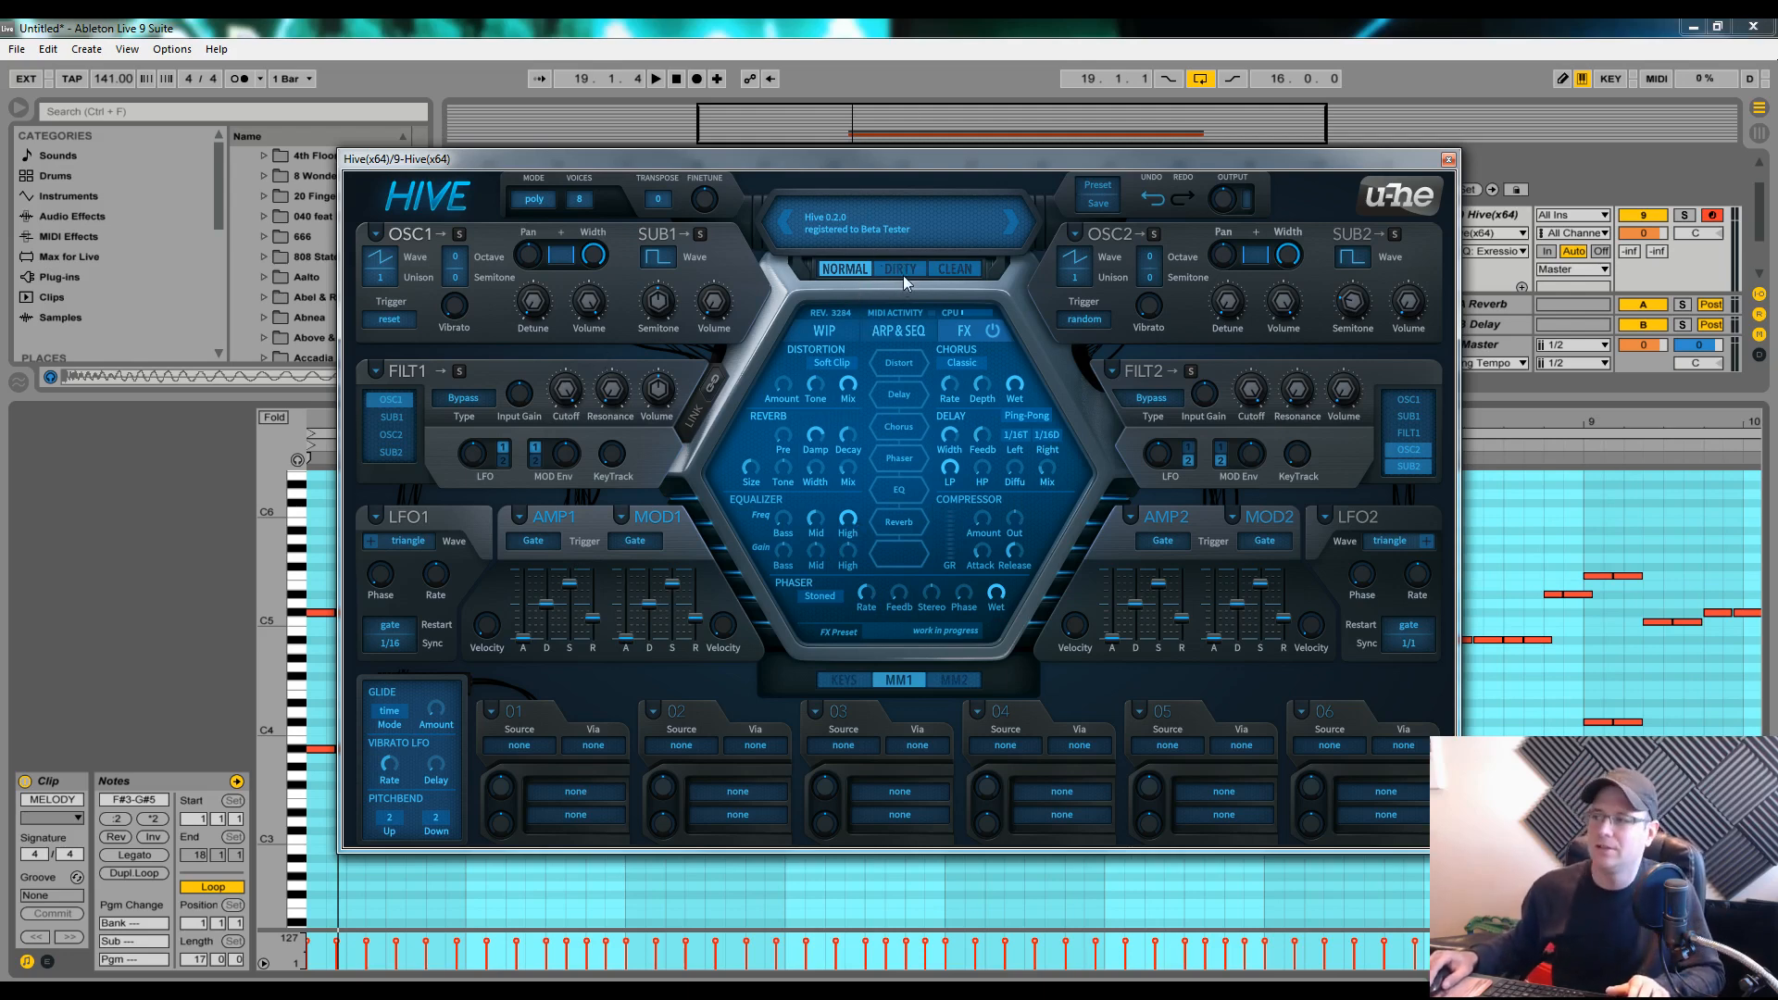
pyautogui.click(886, 237)
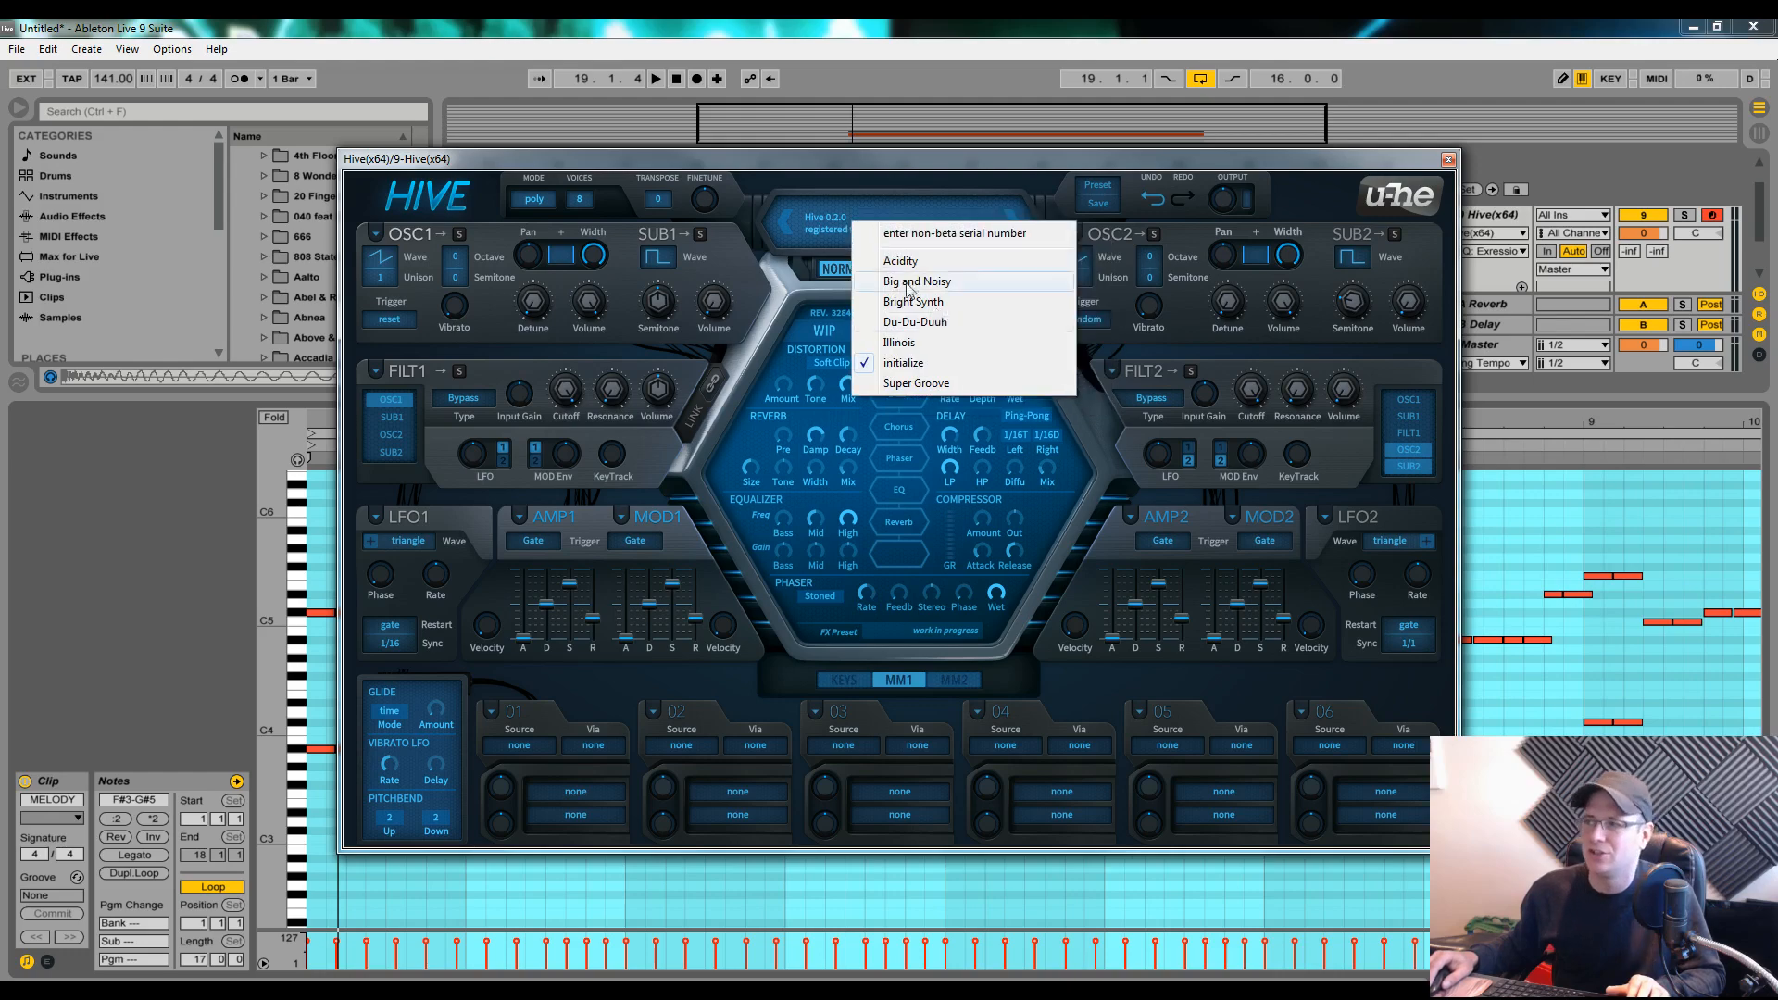
pyautogui.click(842, 271)
# Play the melody while switching the synth engine to Dirty and then Clean, and stop playback
pyautogui.moveTo(936, 164); pyautogui.dragTo(913, 382)
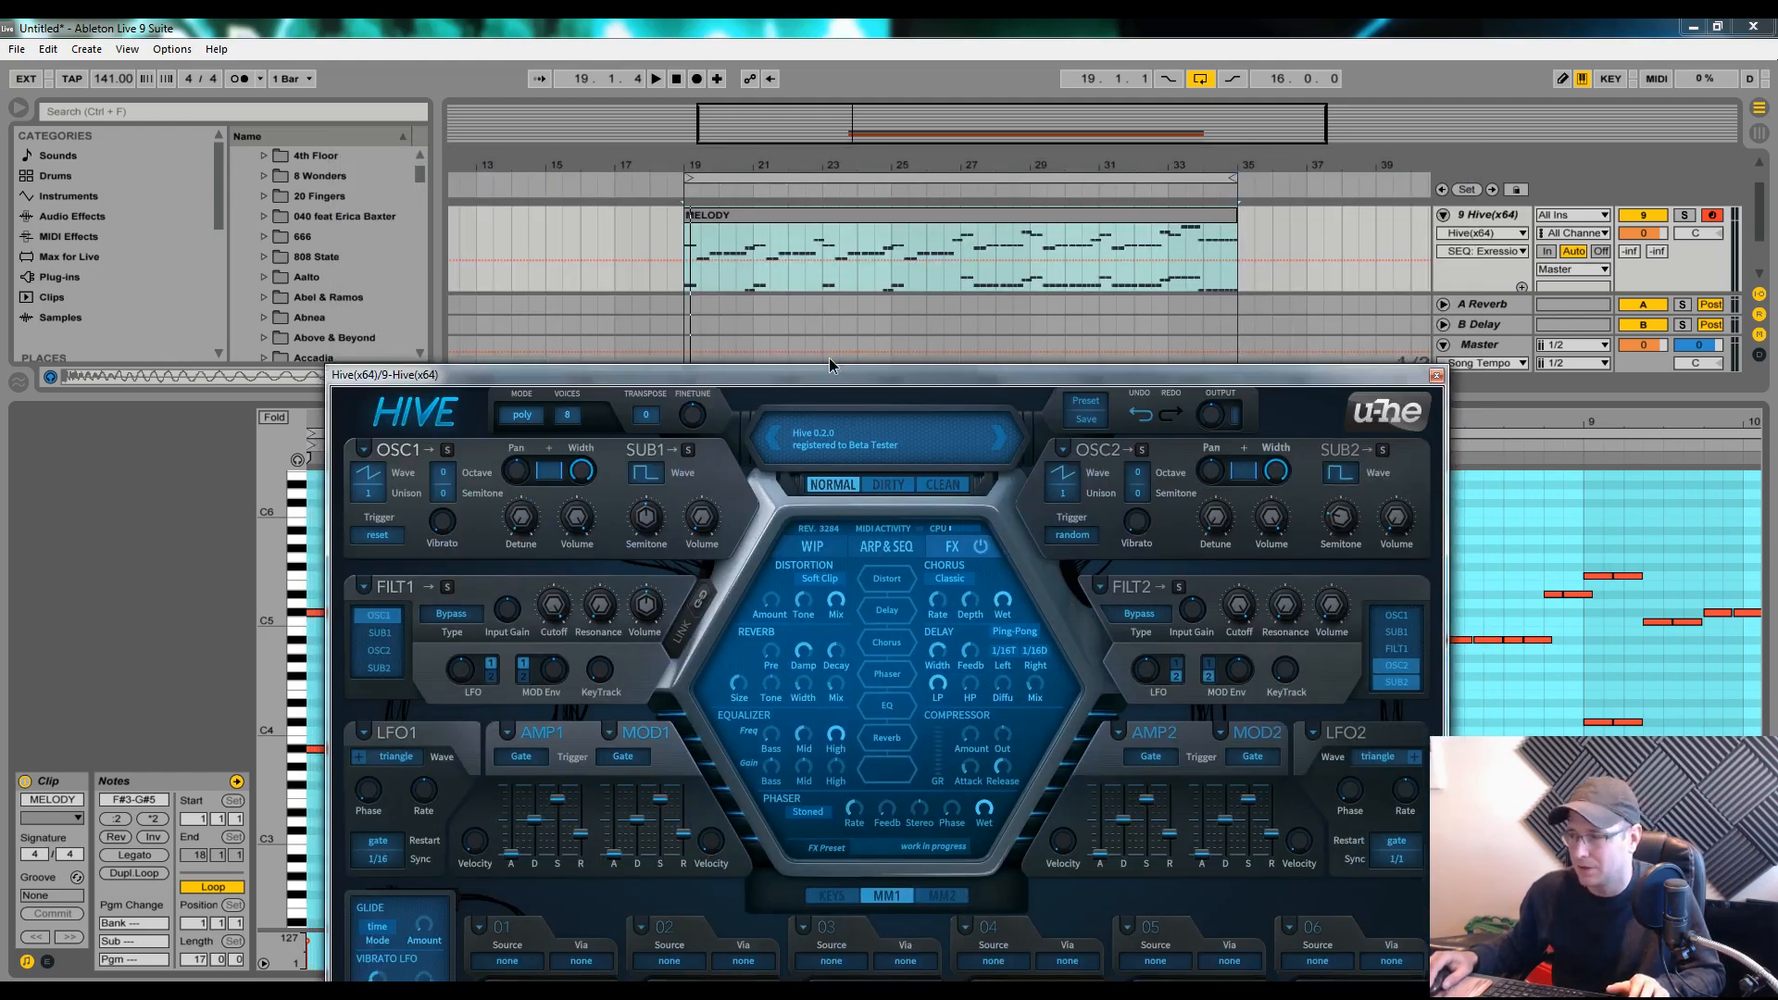
pyautogui.moveTo(804, 389); pyautogui.dragTo(815, 337)
pyautogui.press('space')
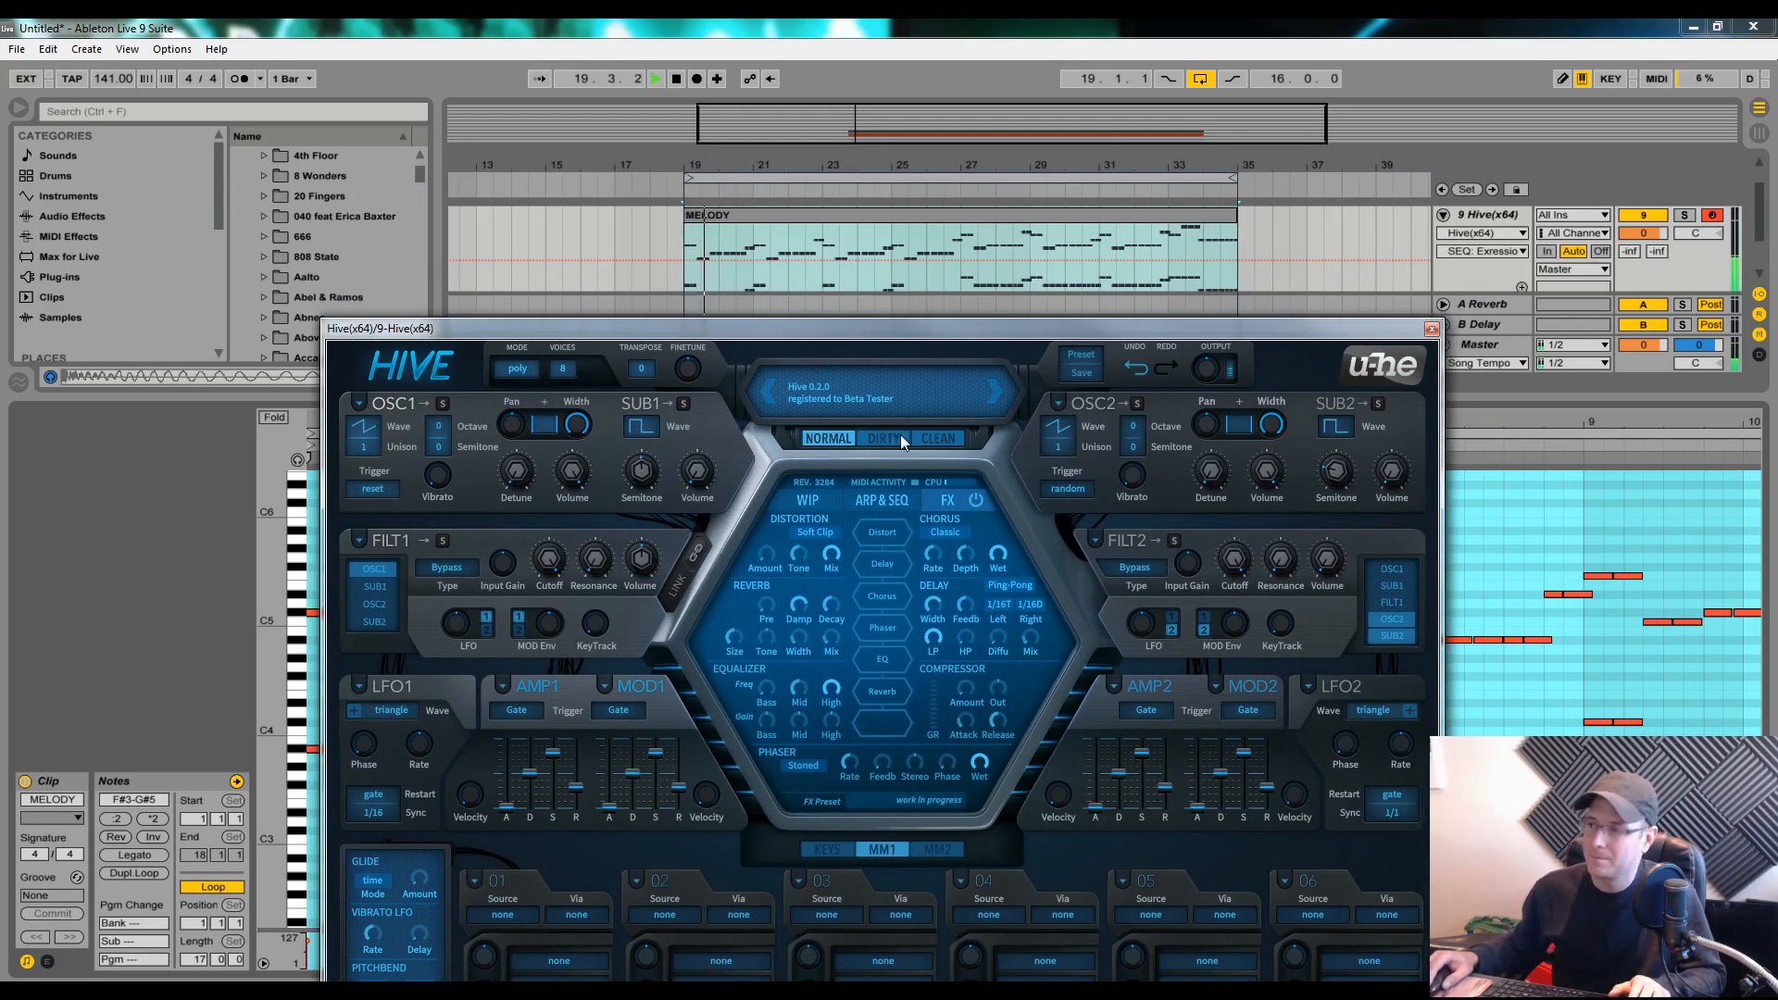
pyautogui.click(885, 441)
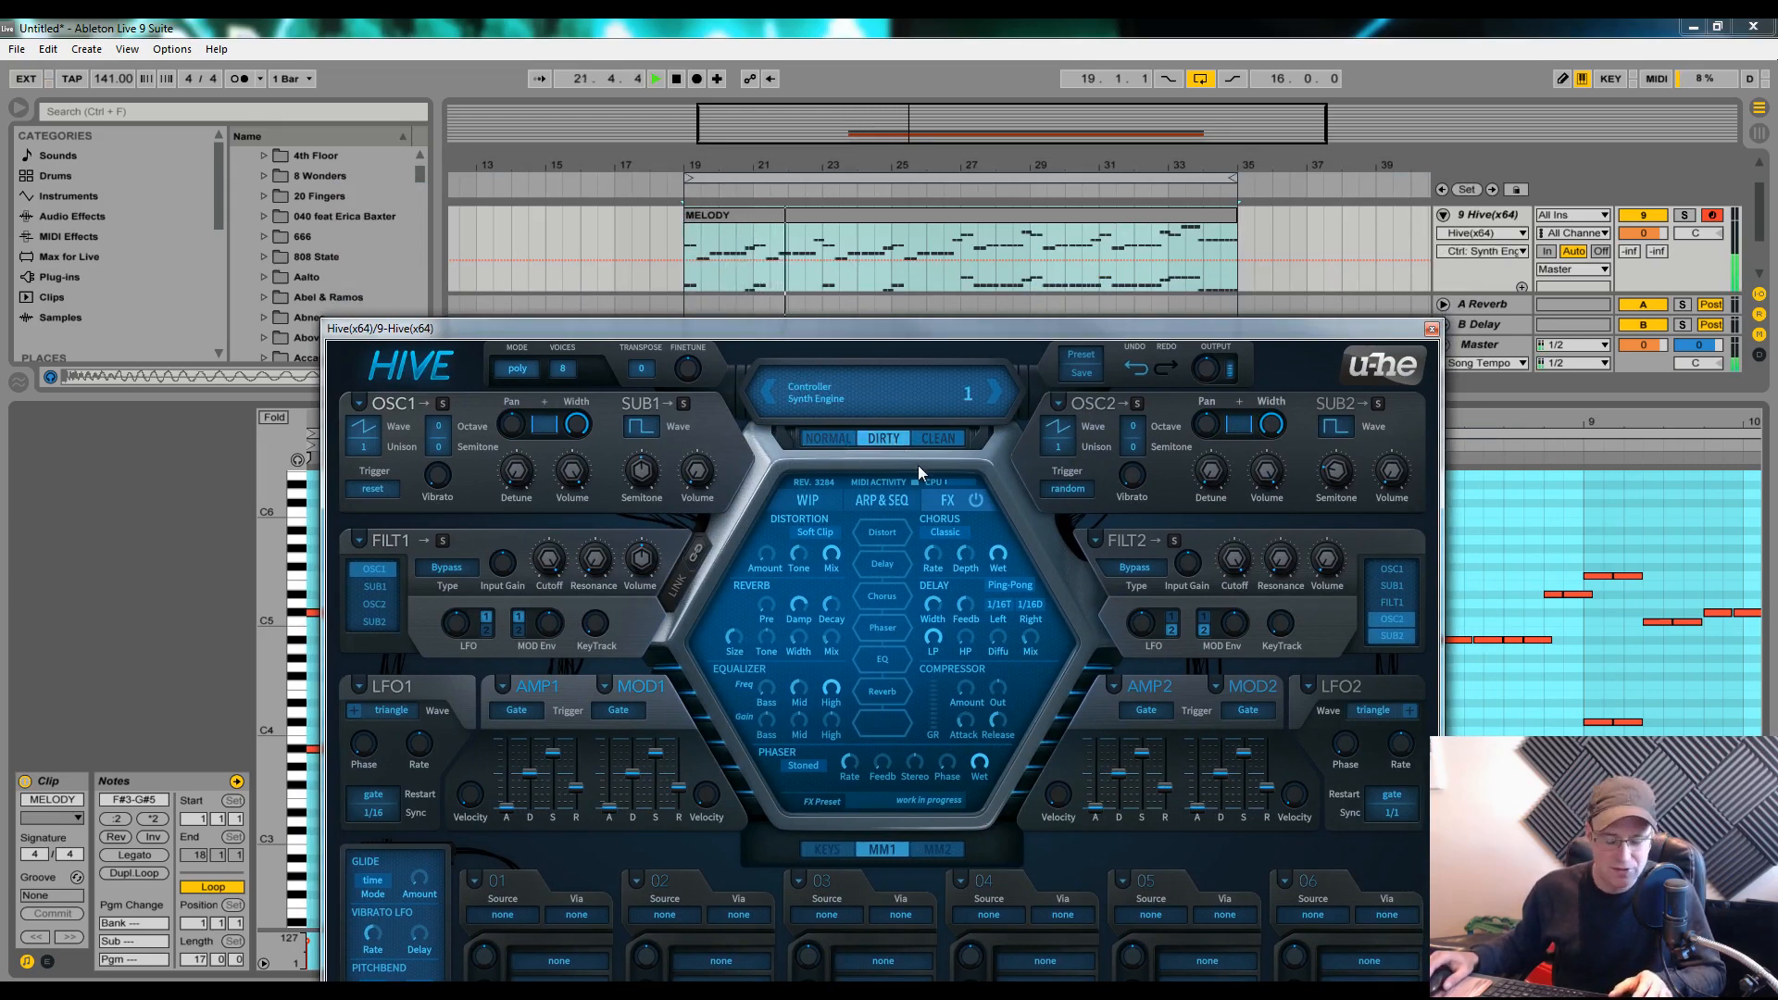
pyautogui.click(952, 444)
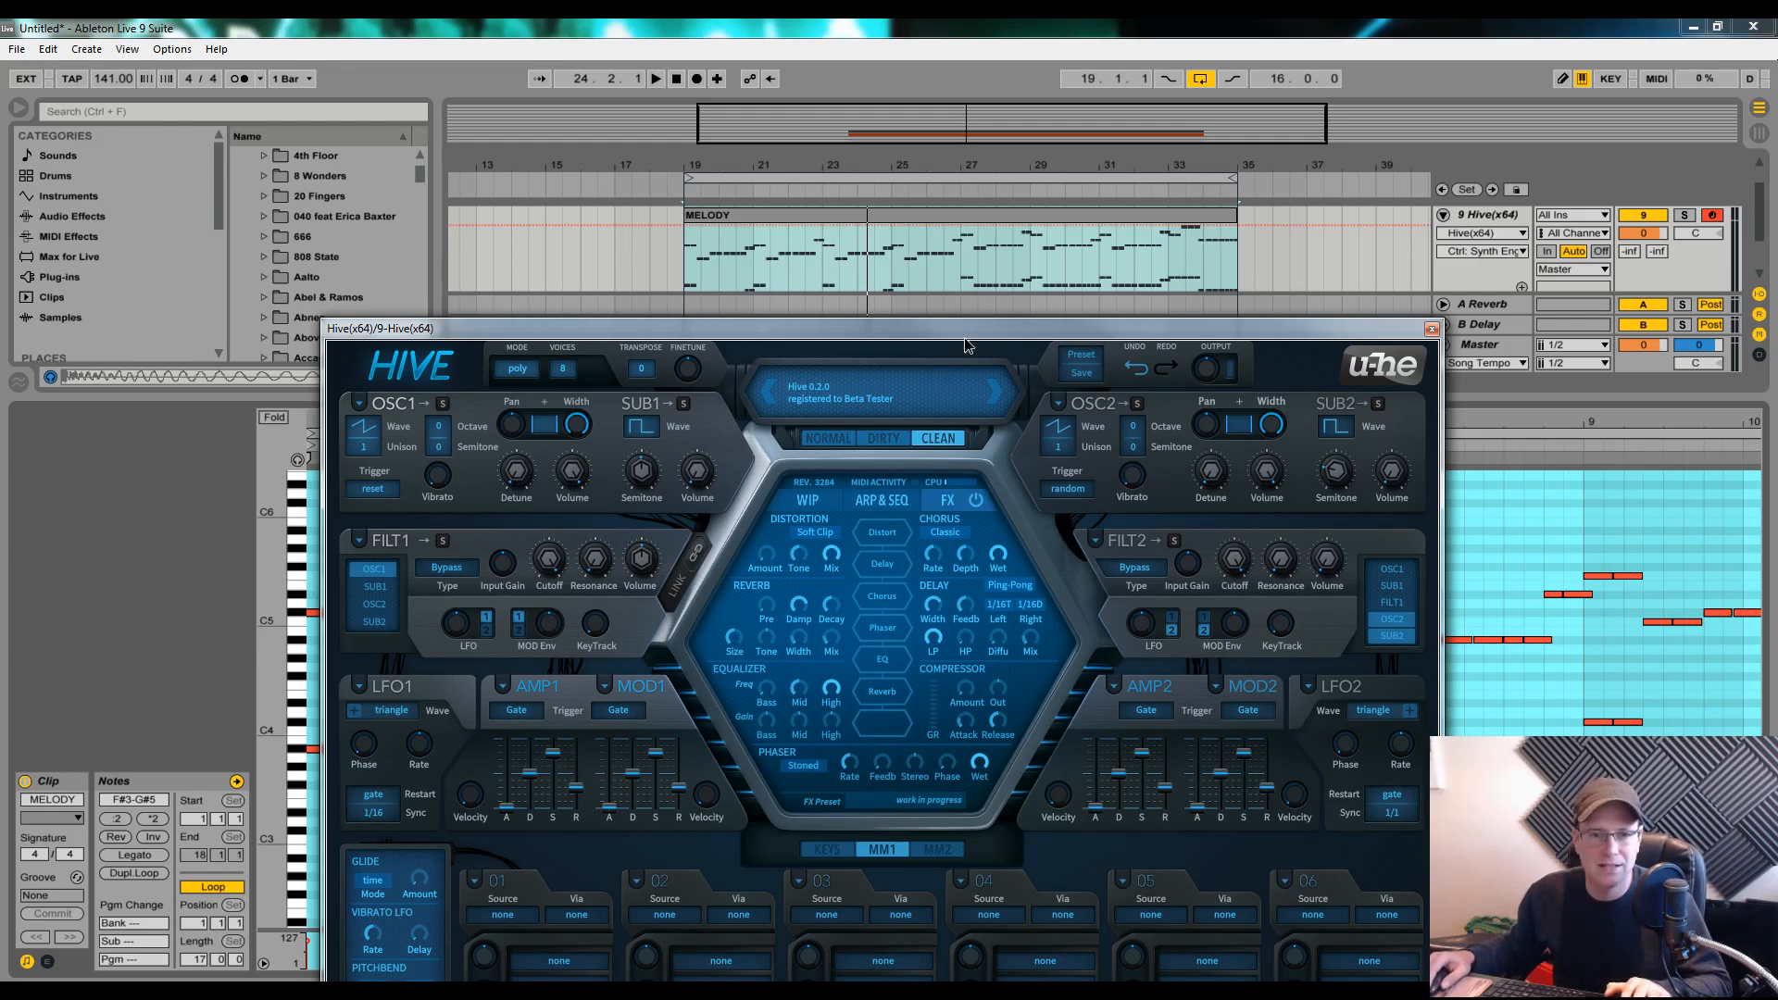
pyautogui.moveTo(964, 337); pyautogui.dragTo(942, 235)
pyautogui.press('space')
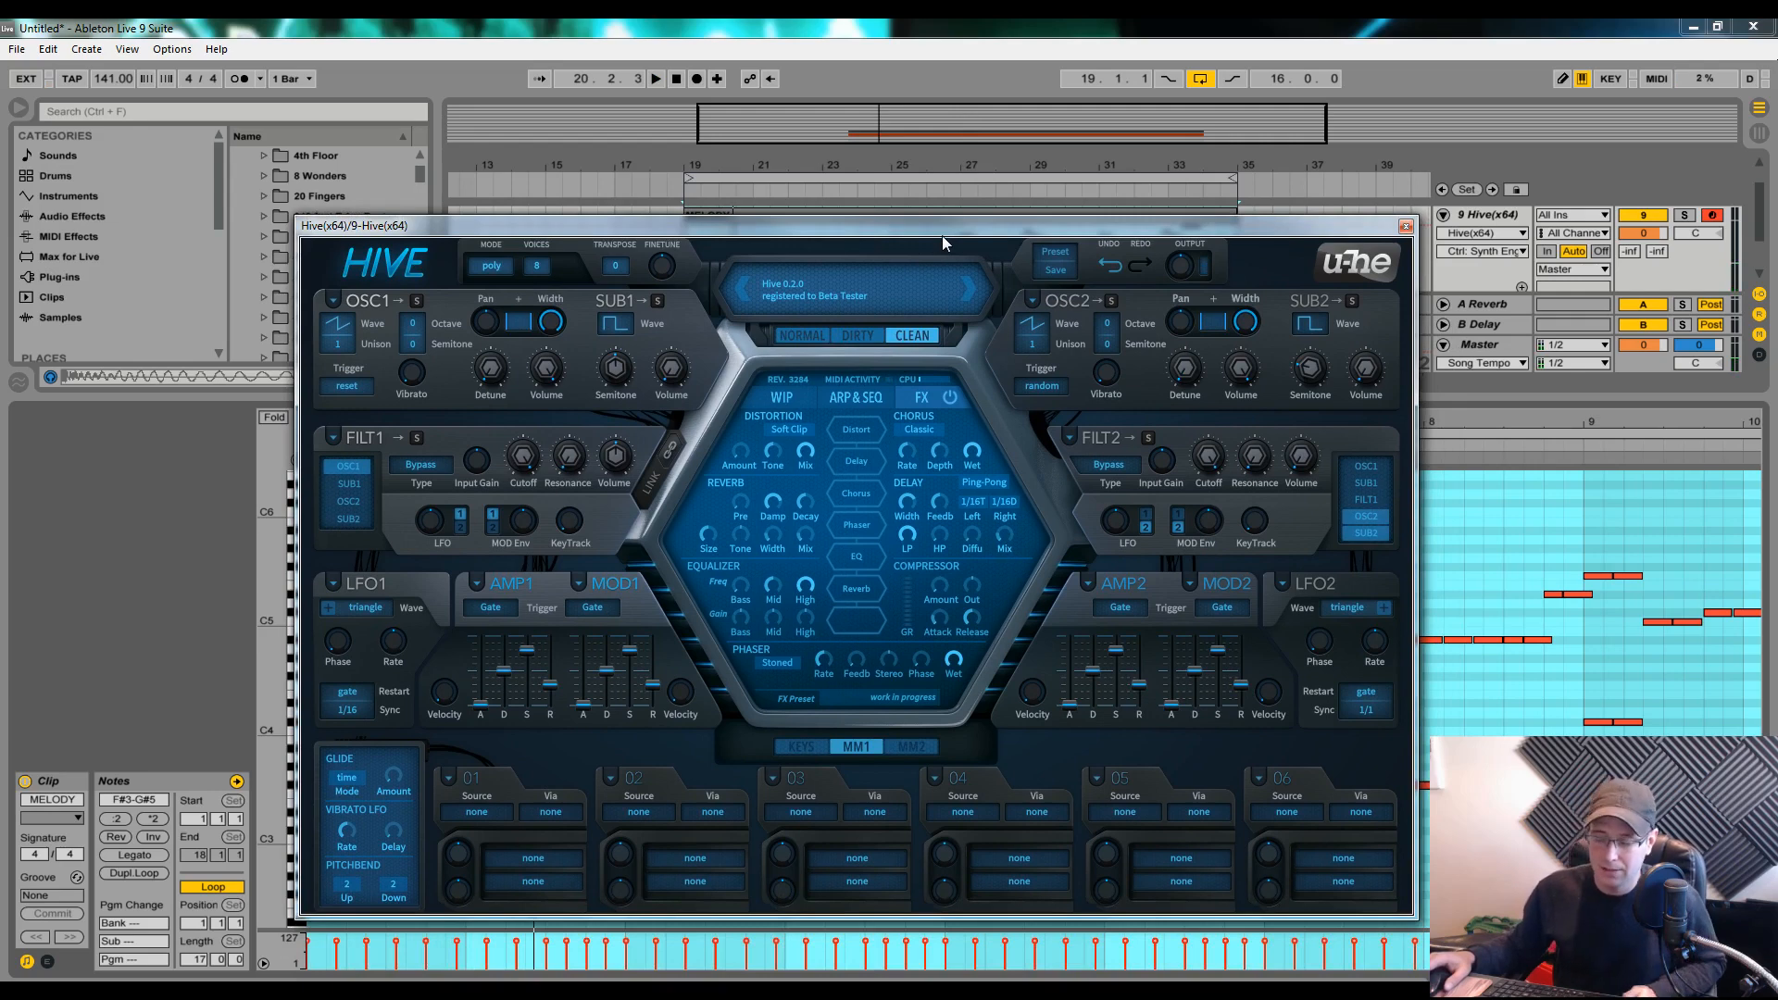
# Set oscillator 1's unison to 16 voices
pyautogui.moveTo(958, 230); pyautogui.dragTo(1042, 167)
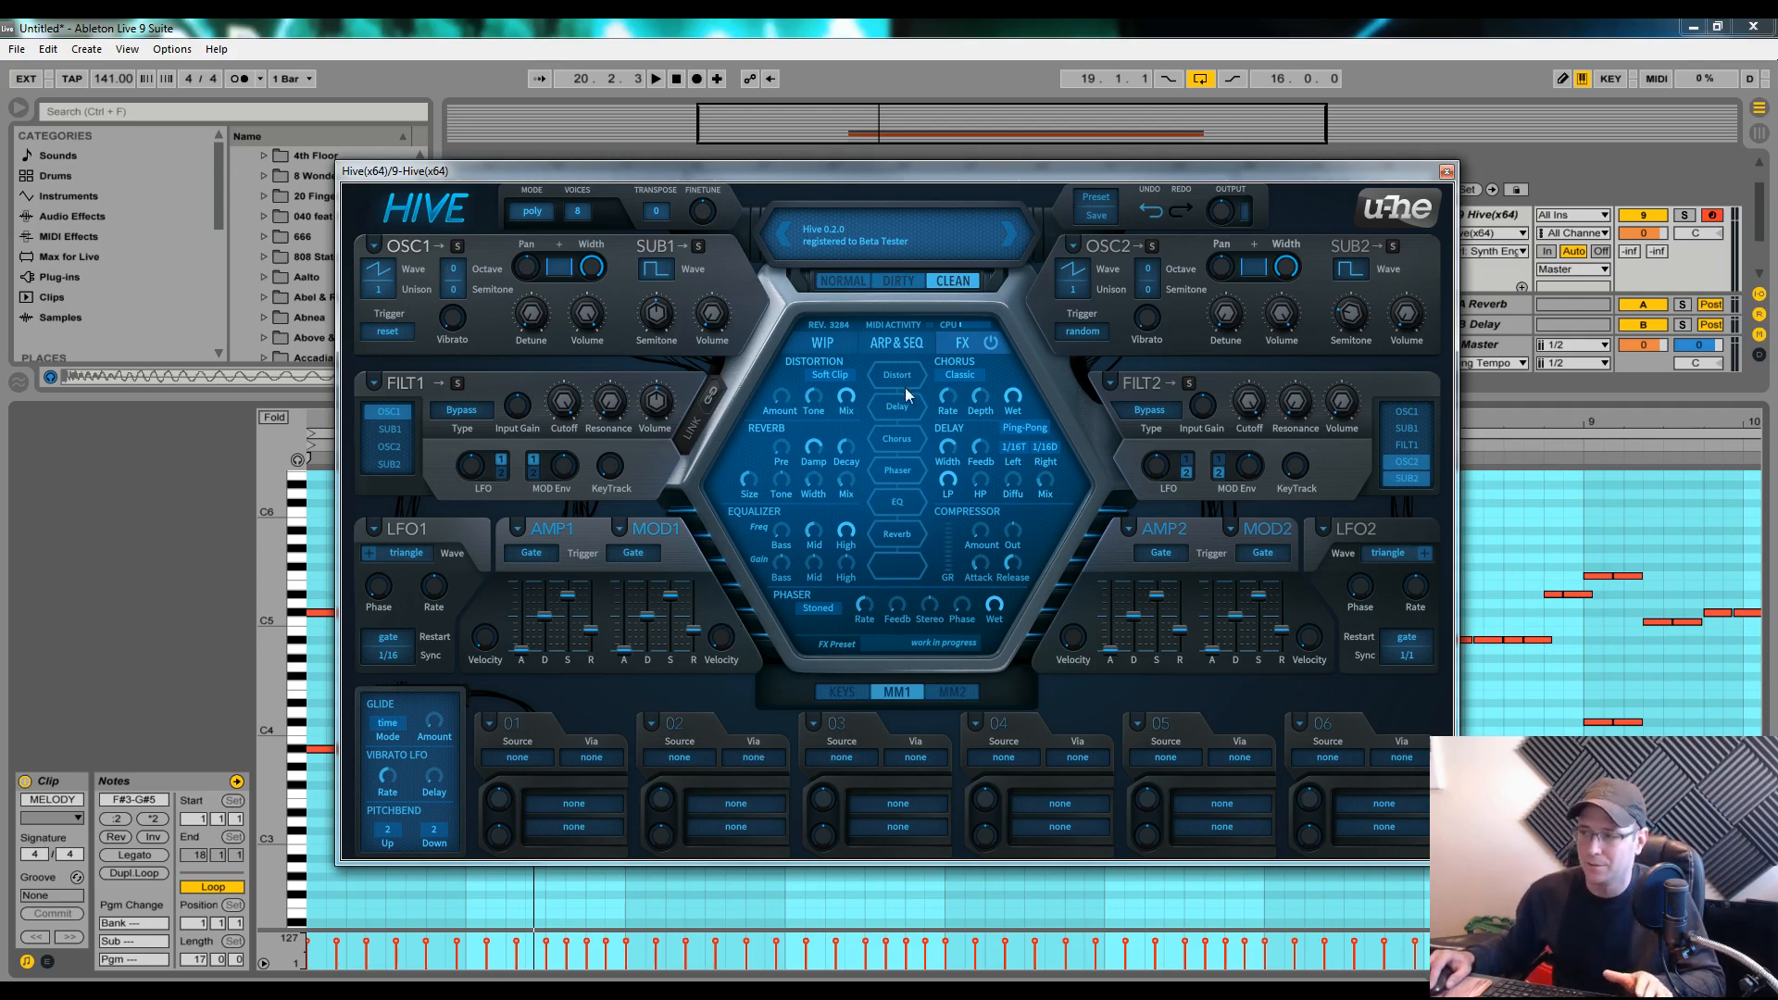
pyautogui.moveTo(916, 172)
pyautogui.mouseDown()
pyautogui.moveTo(908, 199)
pyautogui.moveTo(921, 148)
pyautogui.mouseUp()
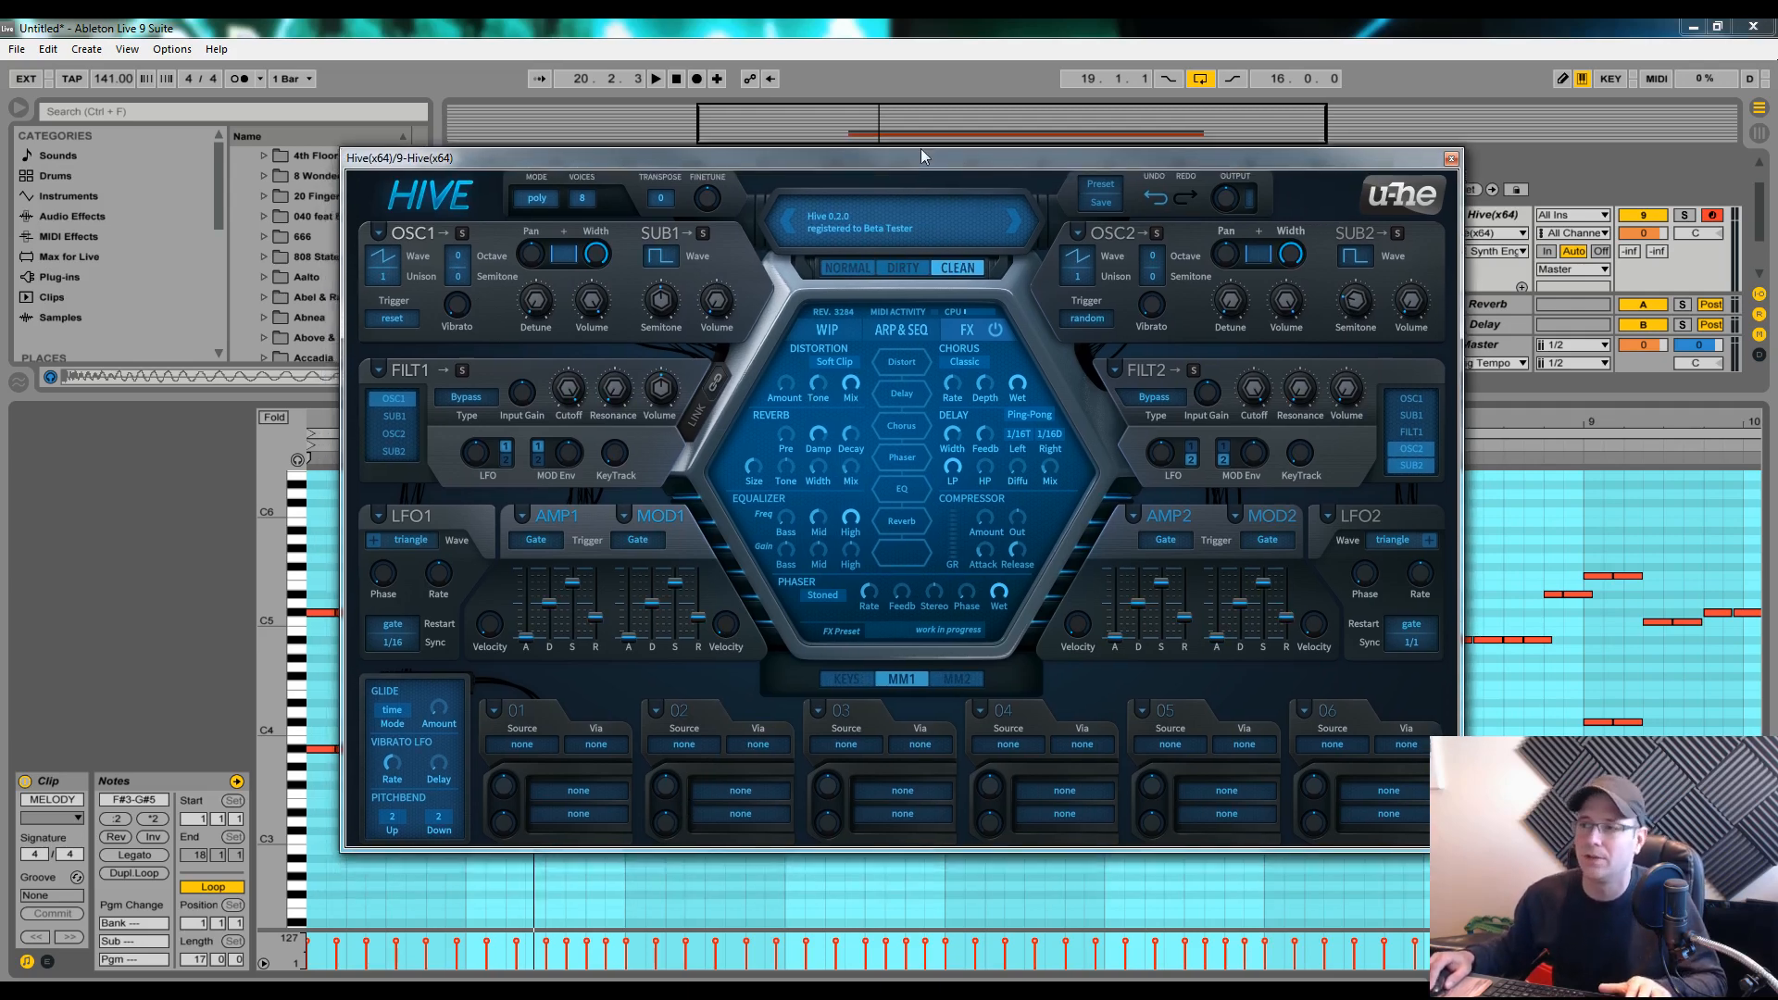
pyautogui.click(385, 278)
pyautogui.click(412, 597)
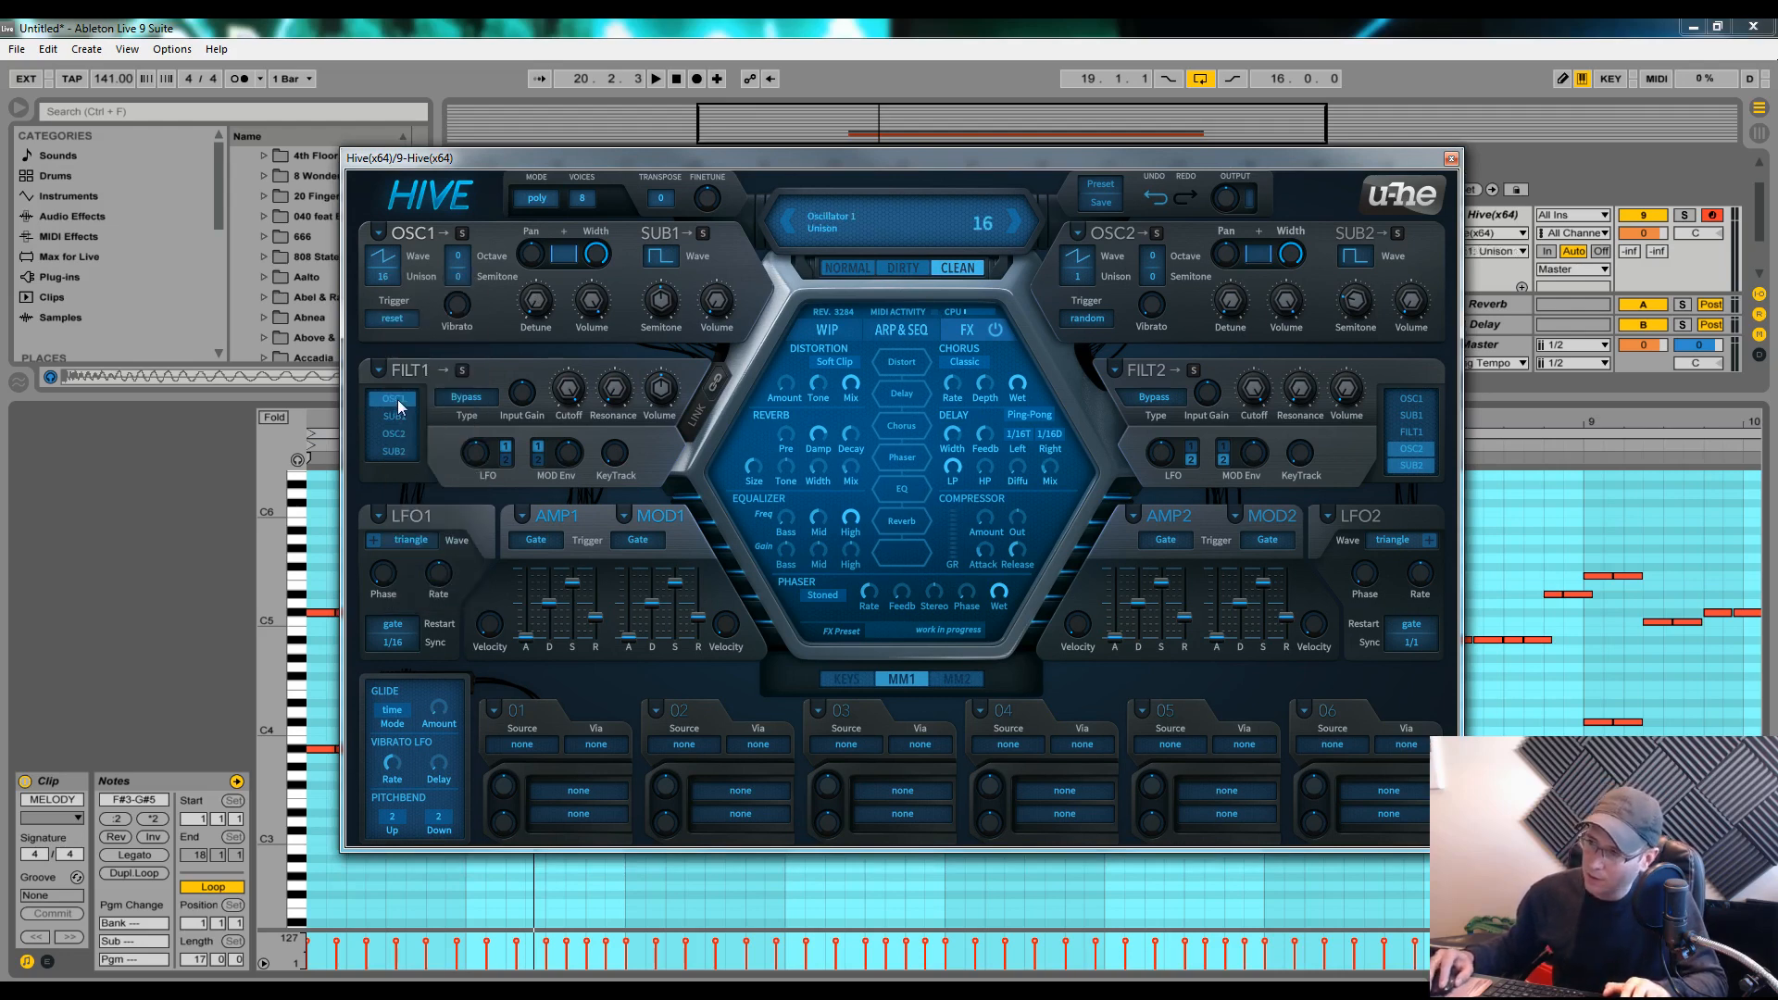
# Remove oscillator 2 and sub 2 from filter 2's inputs and set filter 1's type to Lowpass 12
pyautogui.click(1411, 448)
pyautogui.click(1411, 465)
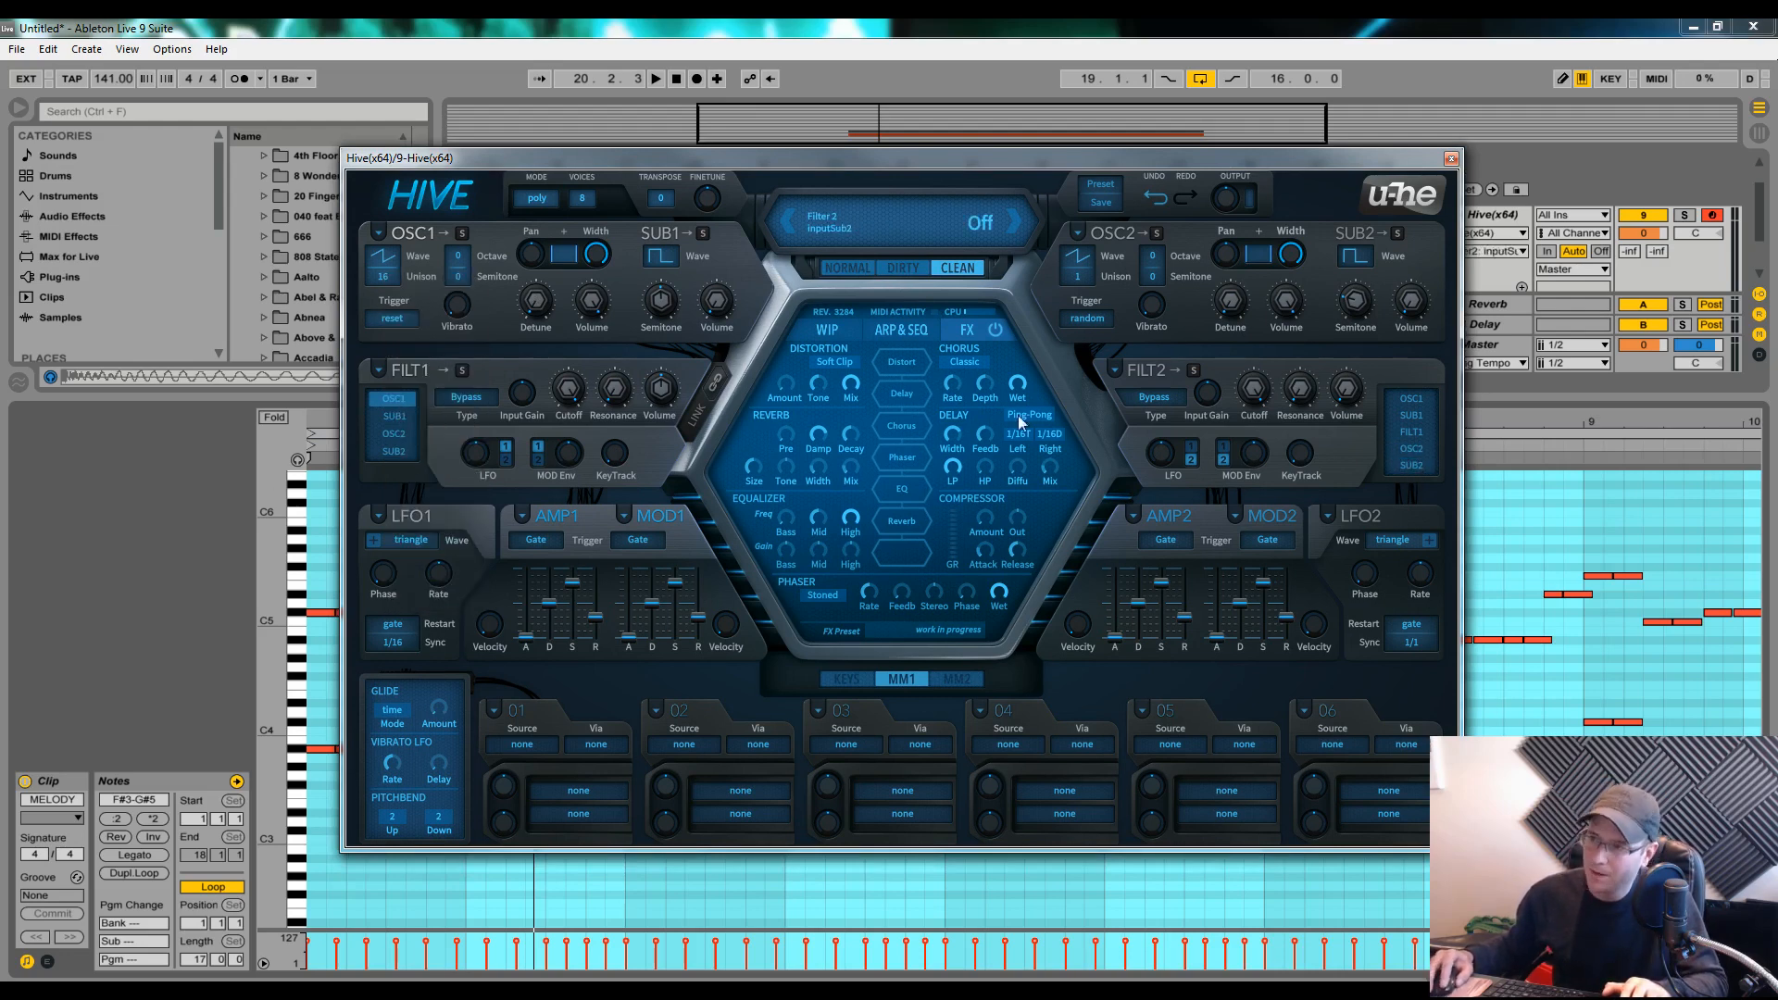
pyautogui.click(474, 400)
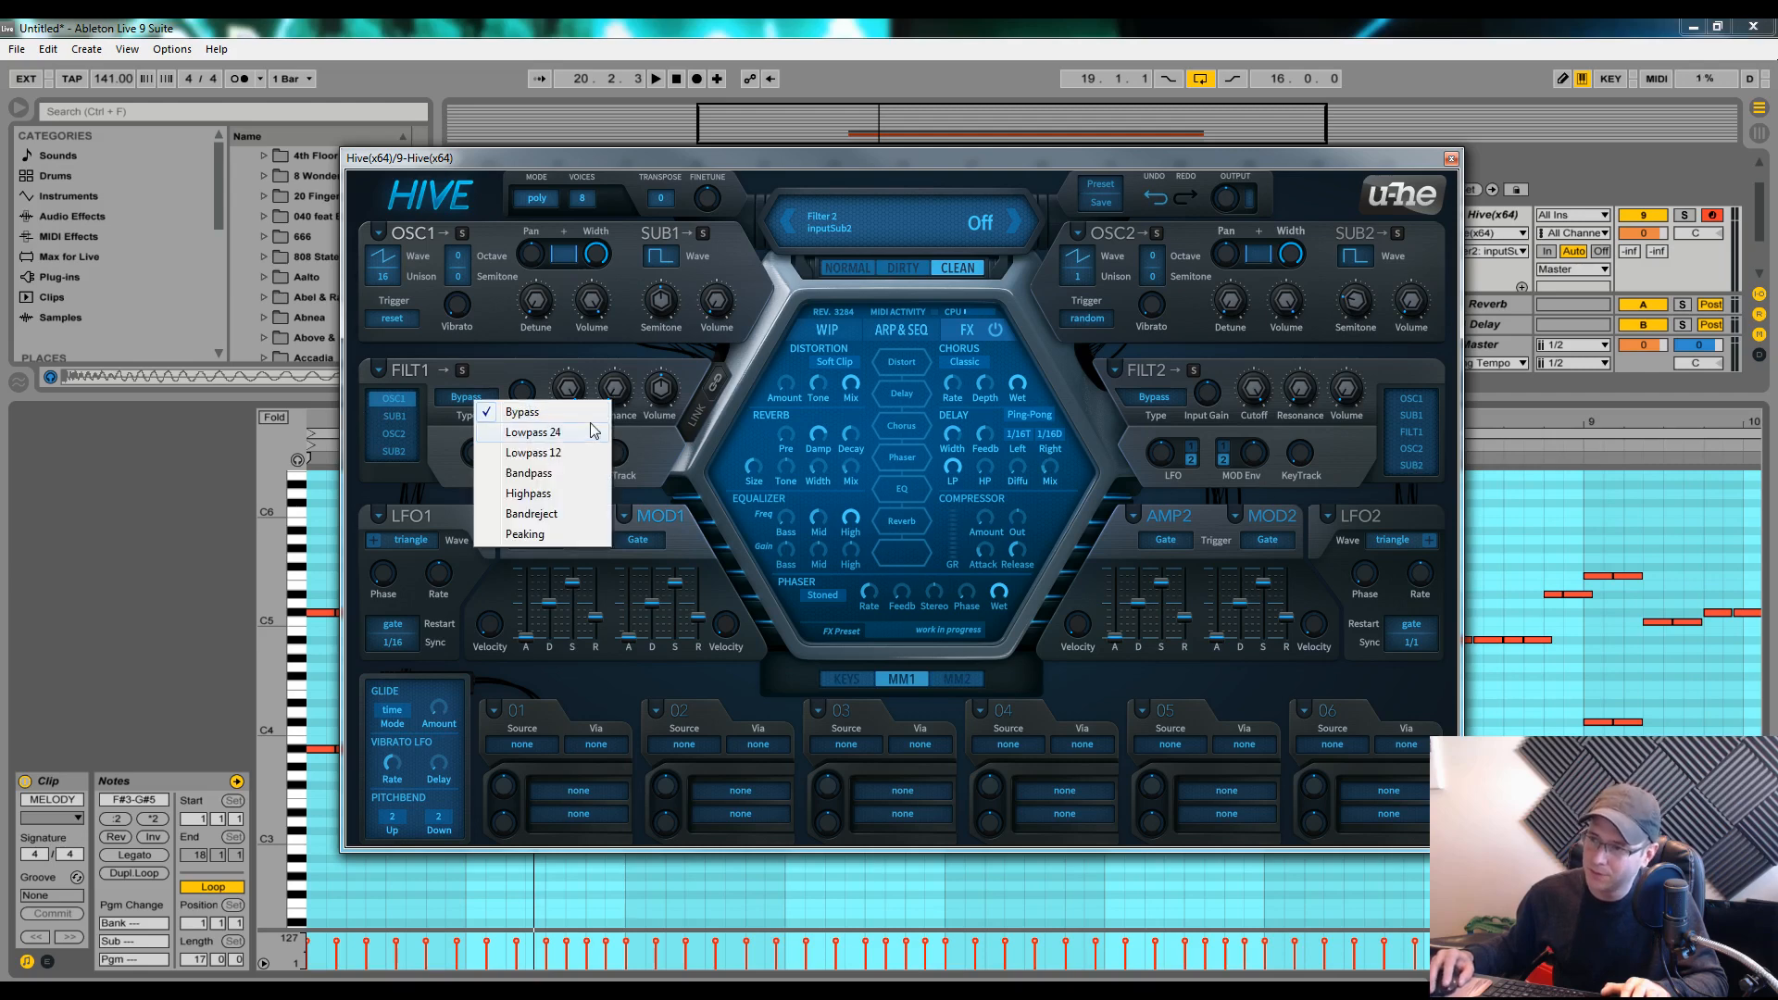
pyautogui.click(558, 432)
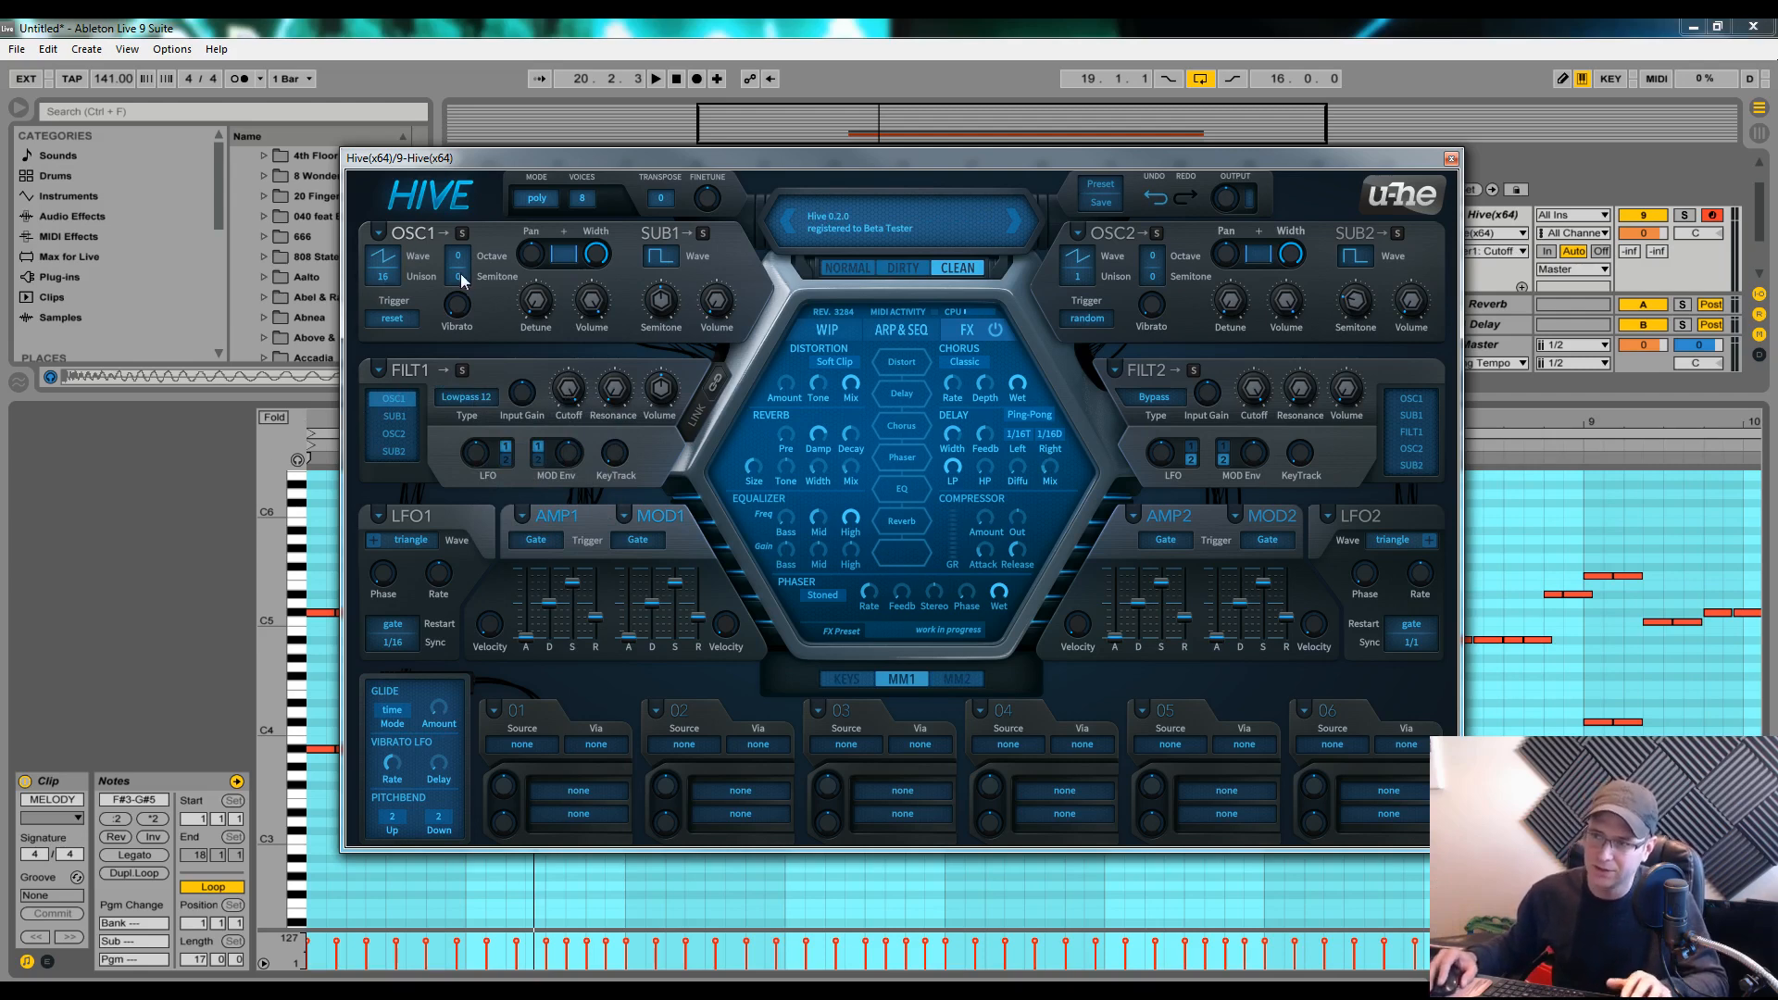
# Set the synth to 16 voices and, with the melody playing, lower the Hive track's volume to -2.2
pyautogui.click(582, 197)
pyautogui.click(622, 354)
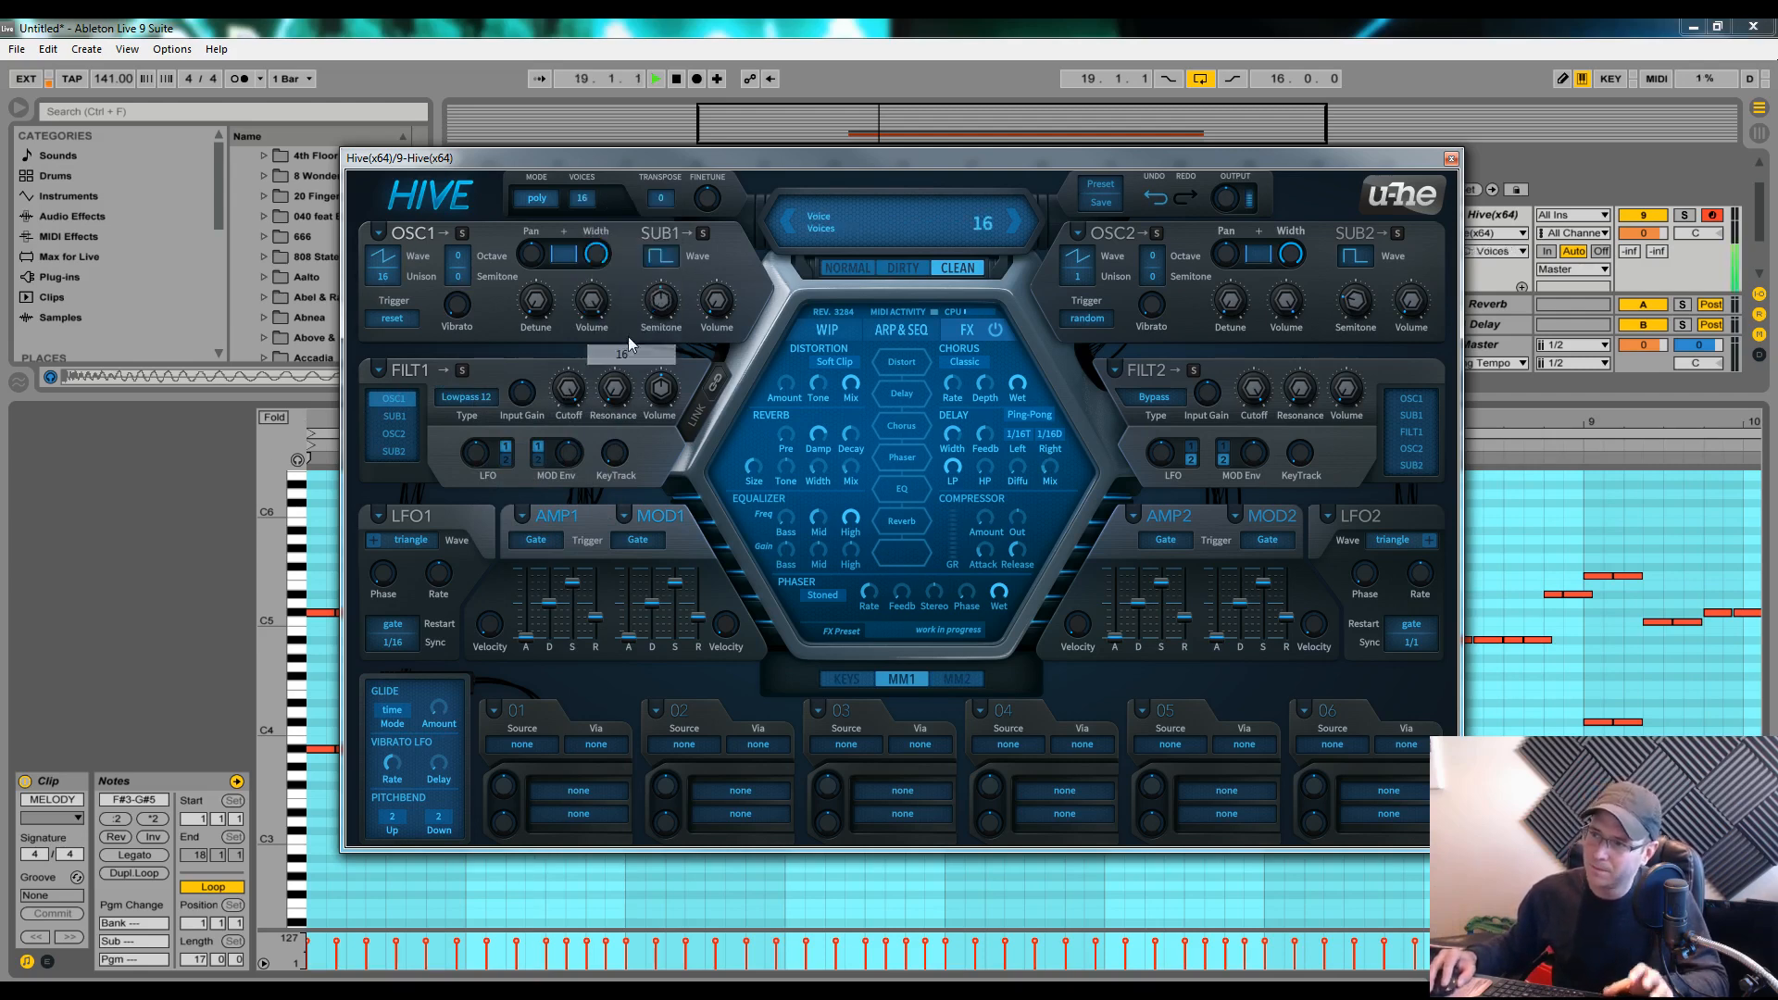
pyautogui.press('space')
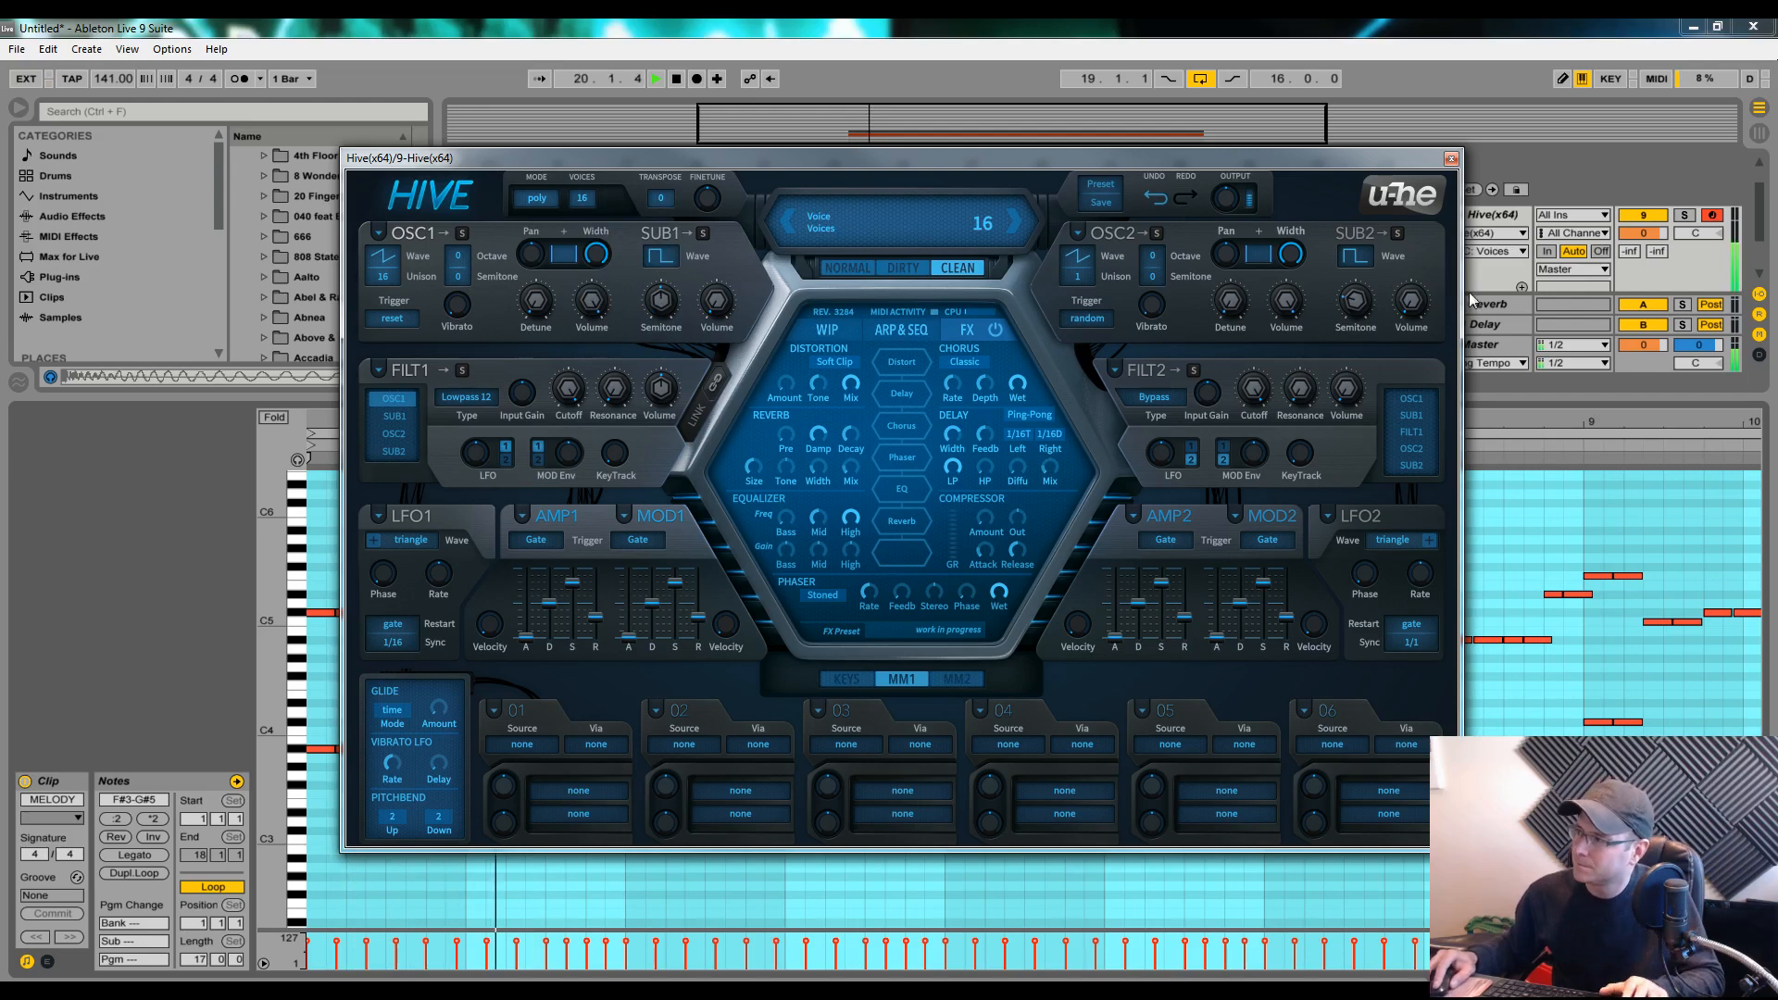
pyautogui.moveTo(1643, 233); pyautogui.dragTo(1644, 248)
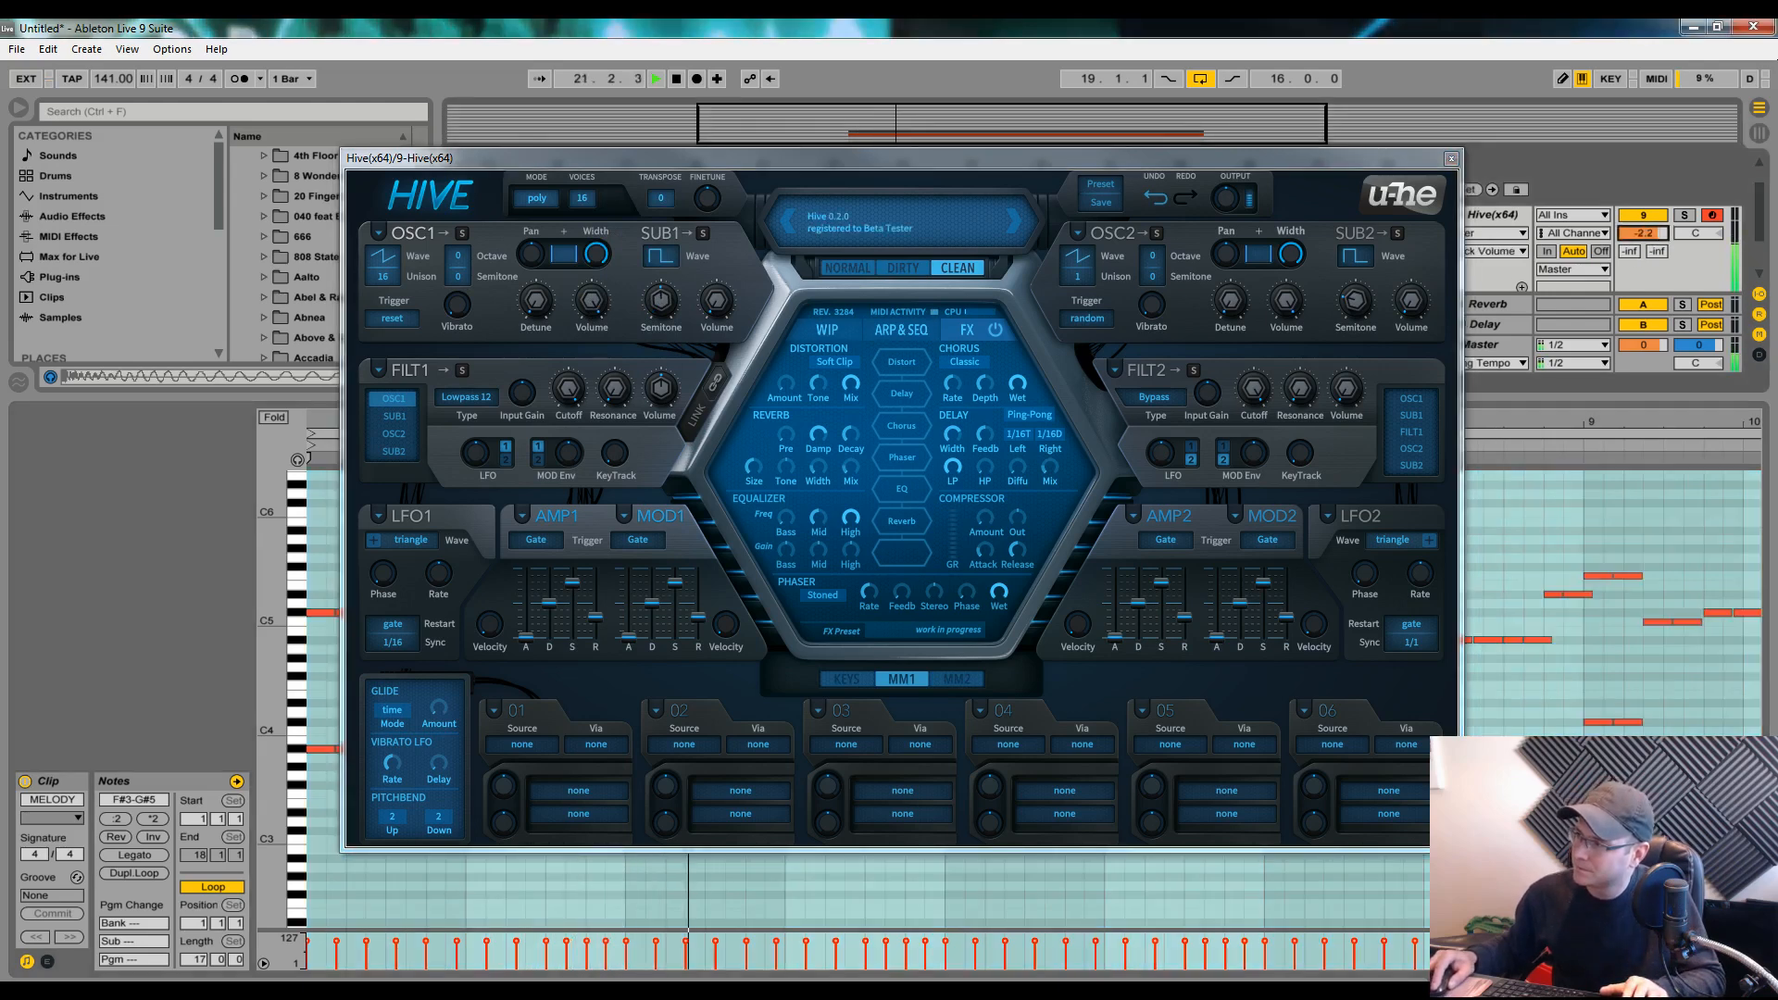
# Raise oscillator 1's detune to about 22.5, set its trigger to random, and fine-tune the detune
pyautogui.click(534, 292)
pyautogui.moveTo(534, 292); pyautogui.dragTo(531, 259)
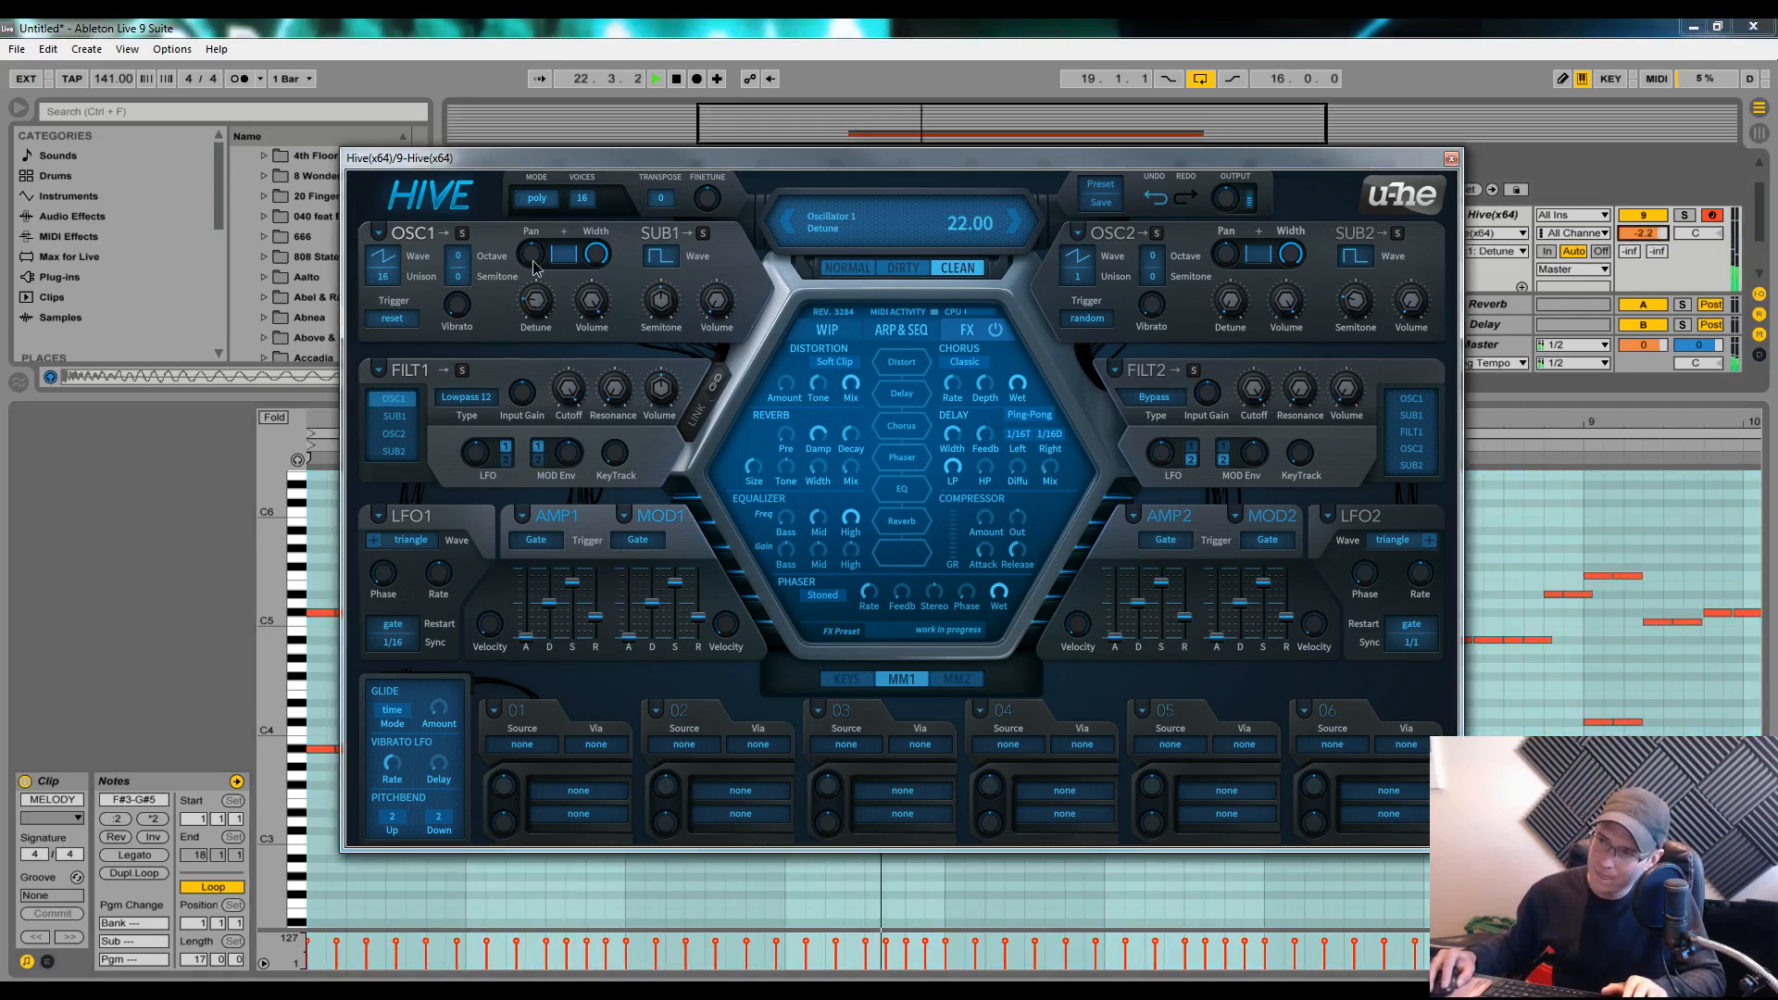
pyautogui.click(389, 319)
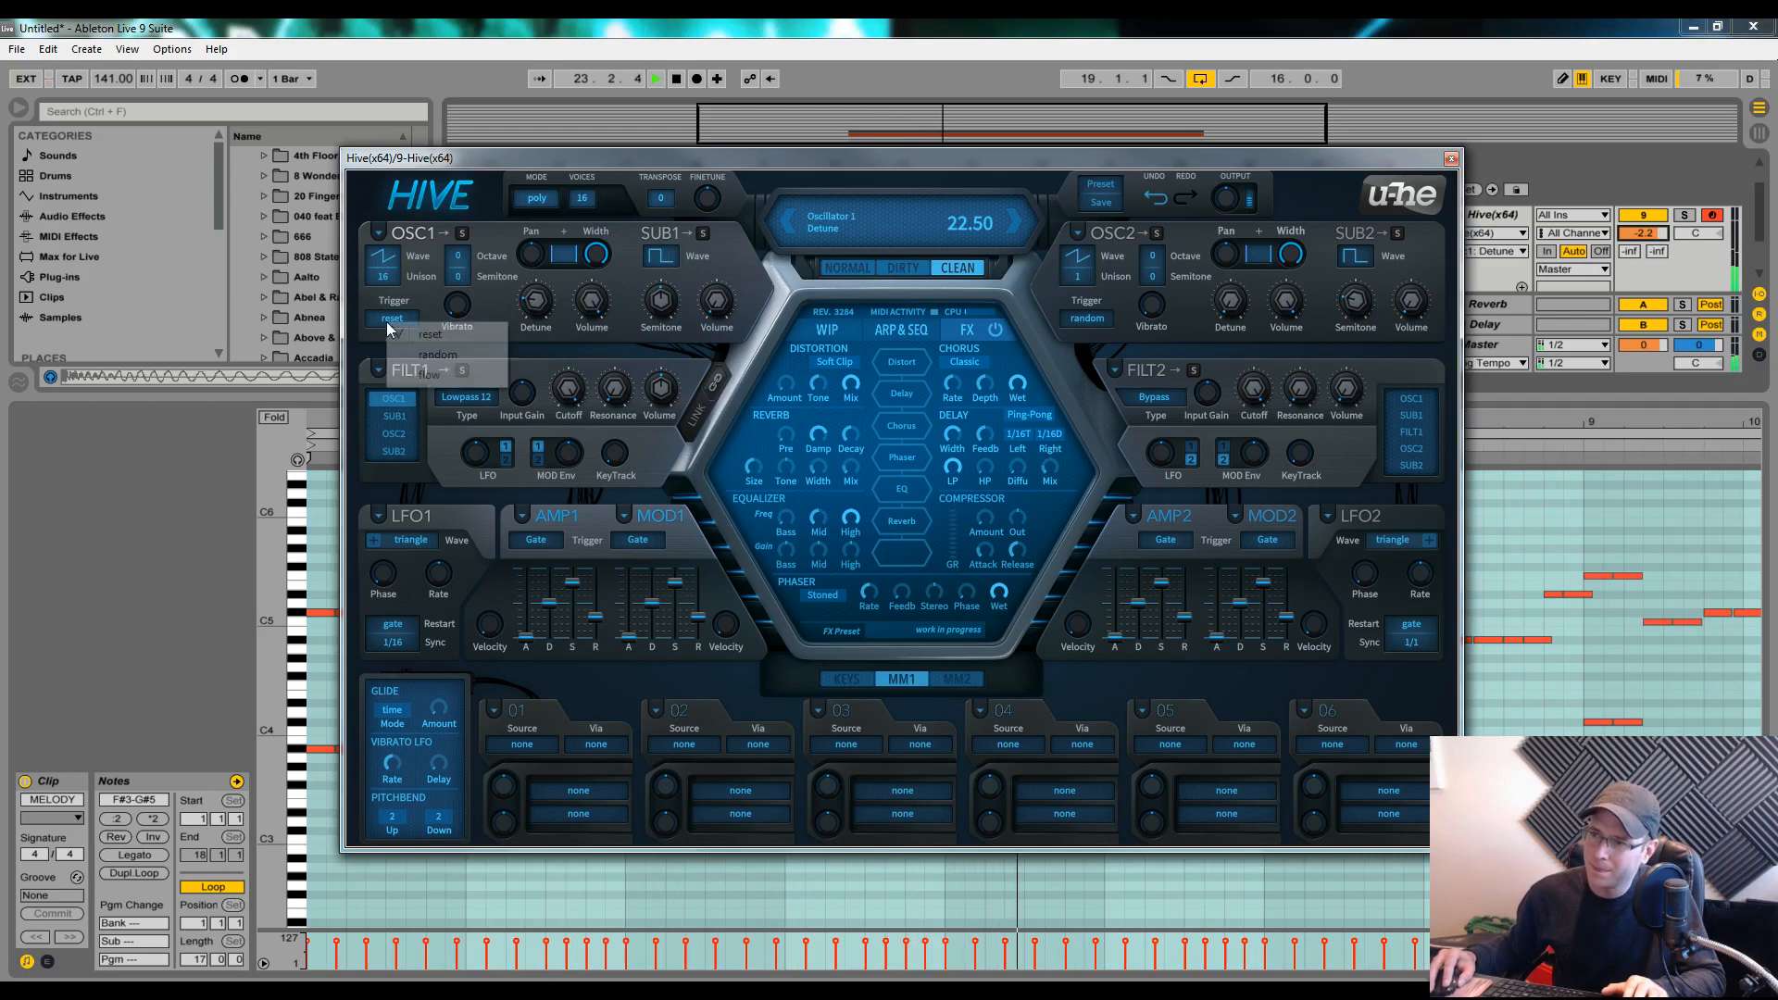
pyautogui.click(437, 355)
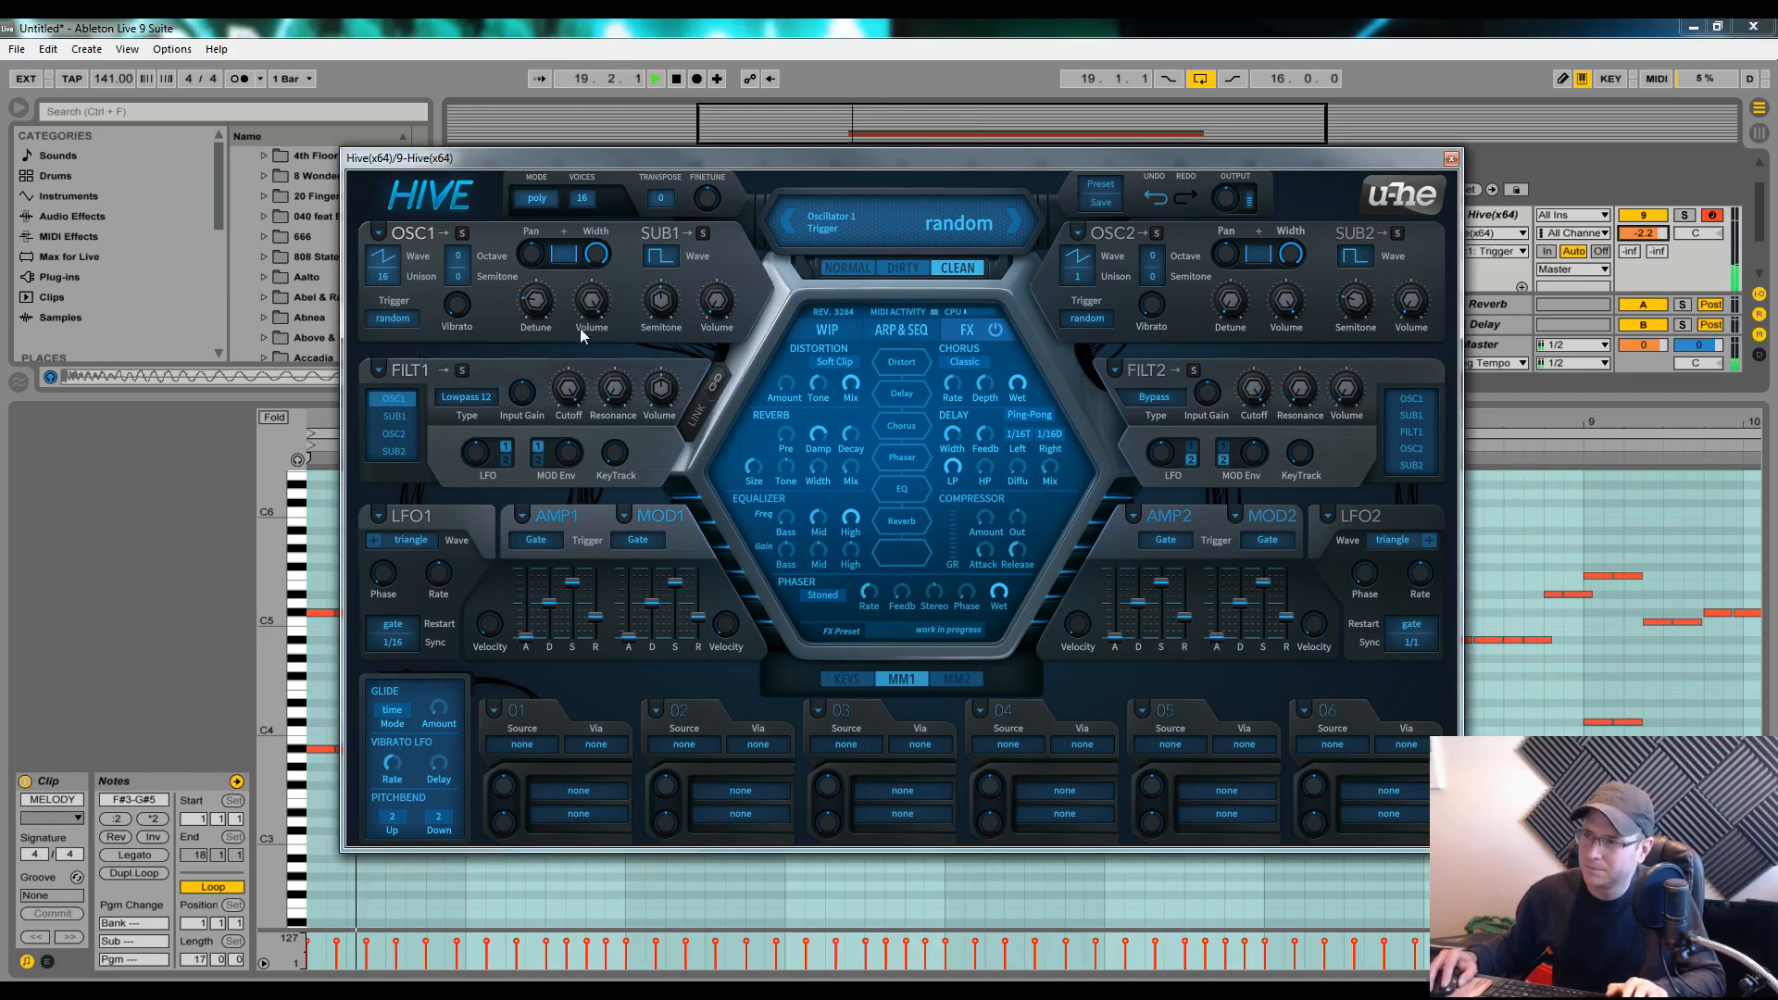
pyautogui.moveTo(535, 299)
pyautogui.mouseDown()
pyautogui.moveTo(542, 322)
pyautogui.moveTo(542, 303)
pyautogui.mouseUp()
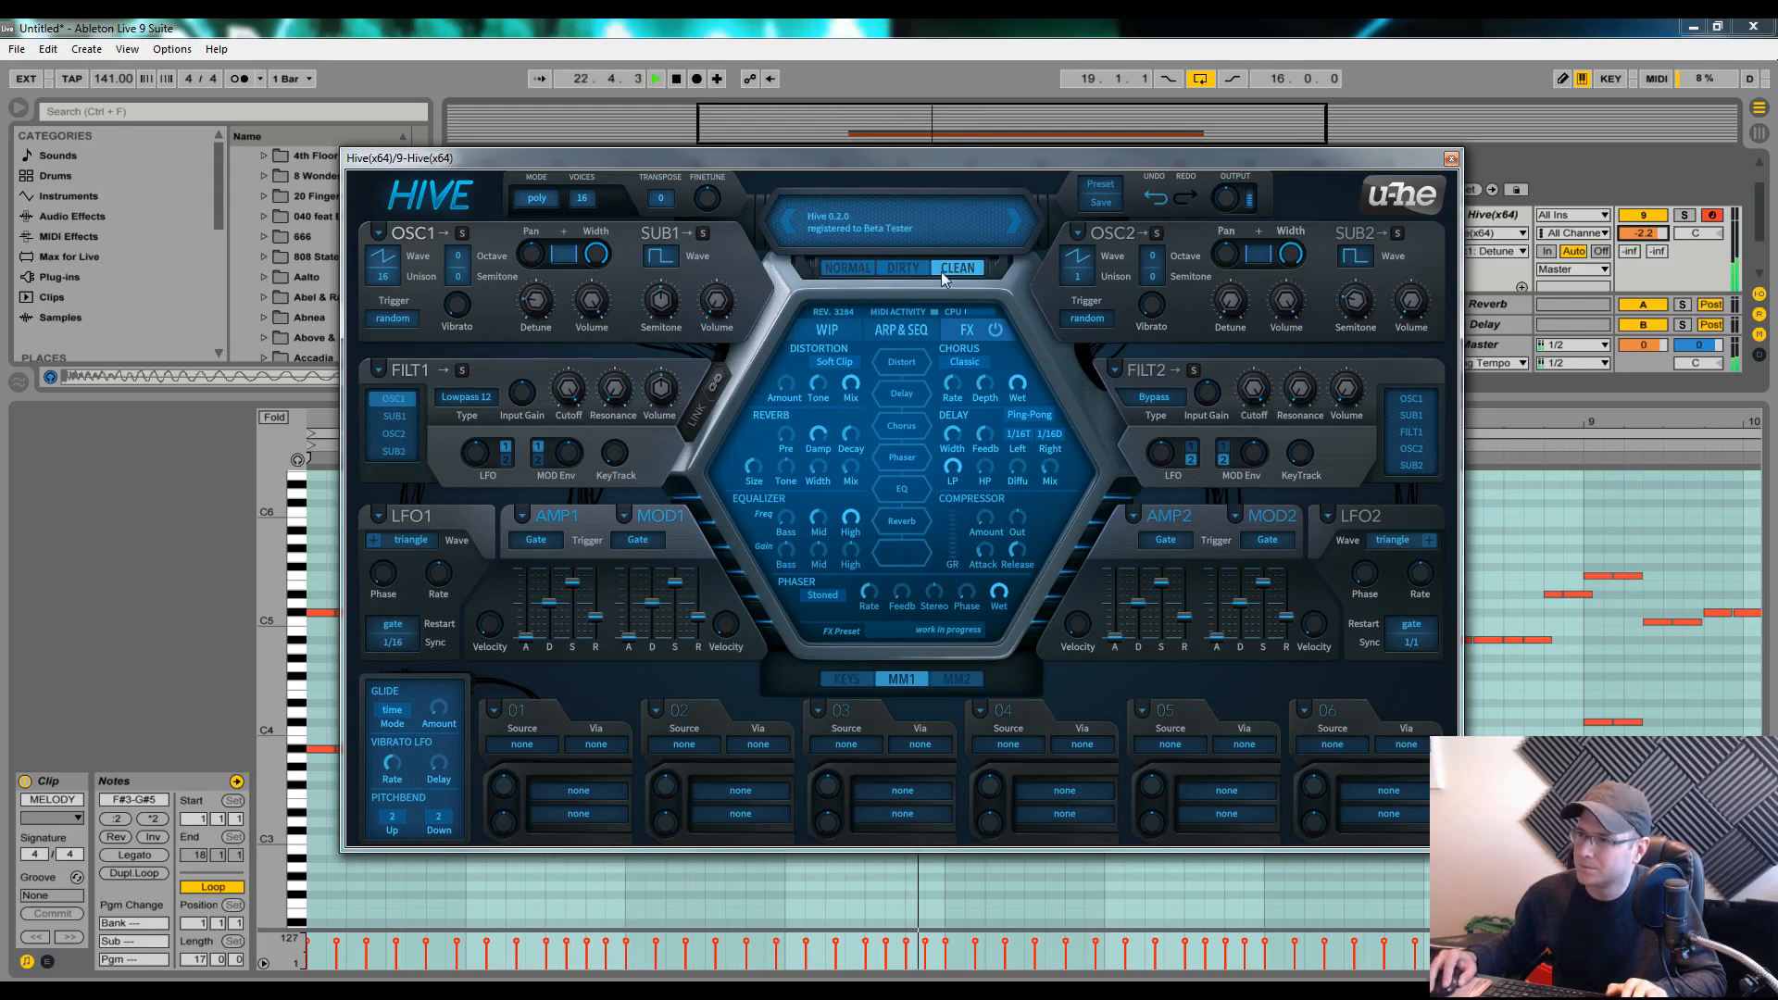
# Set sub 1's wave to Sawtooth, route it into filter 1, raise its volume to about 61.5 and adjust its semitone tuning
pyautogui.click(662, 256)
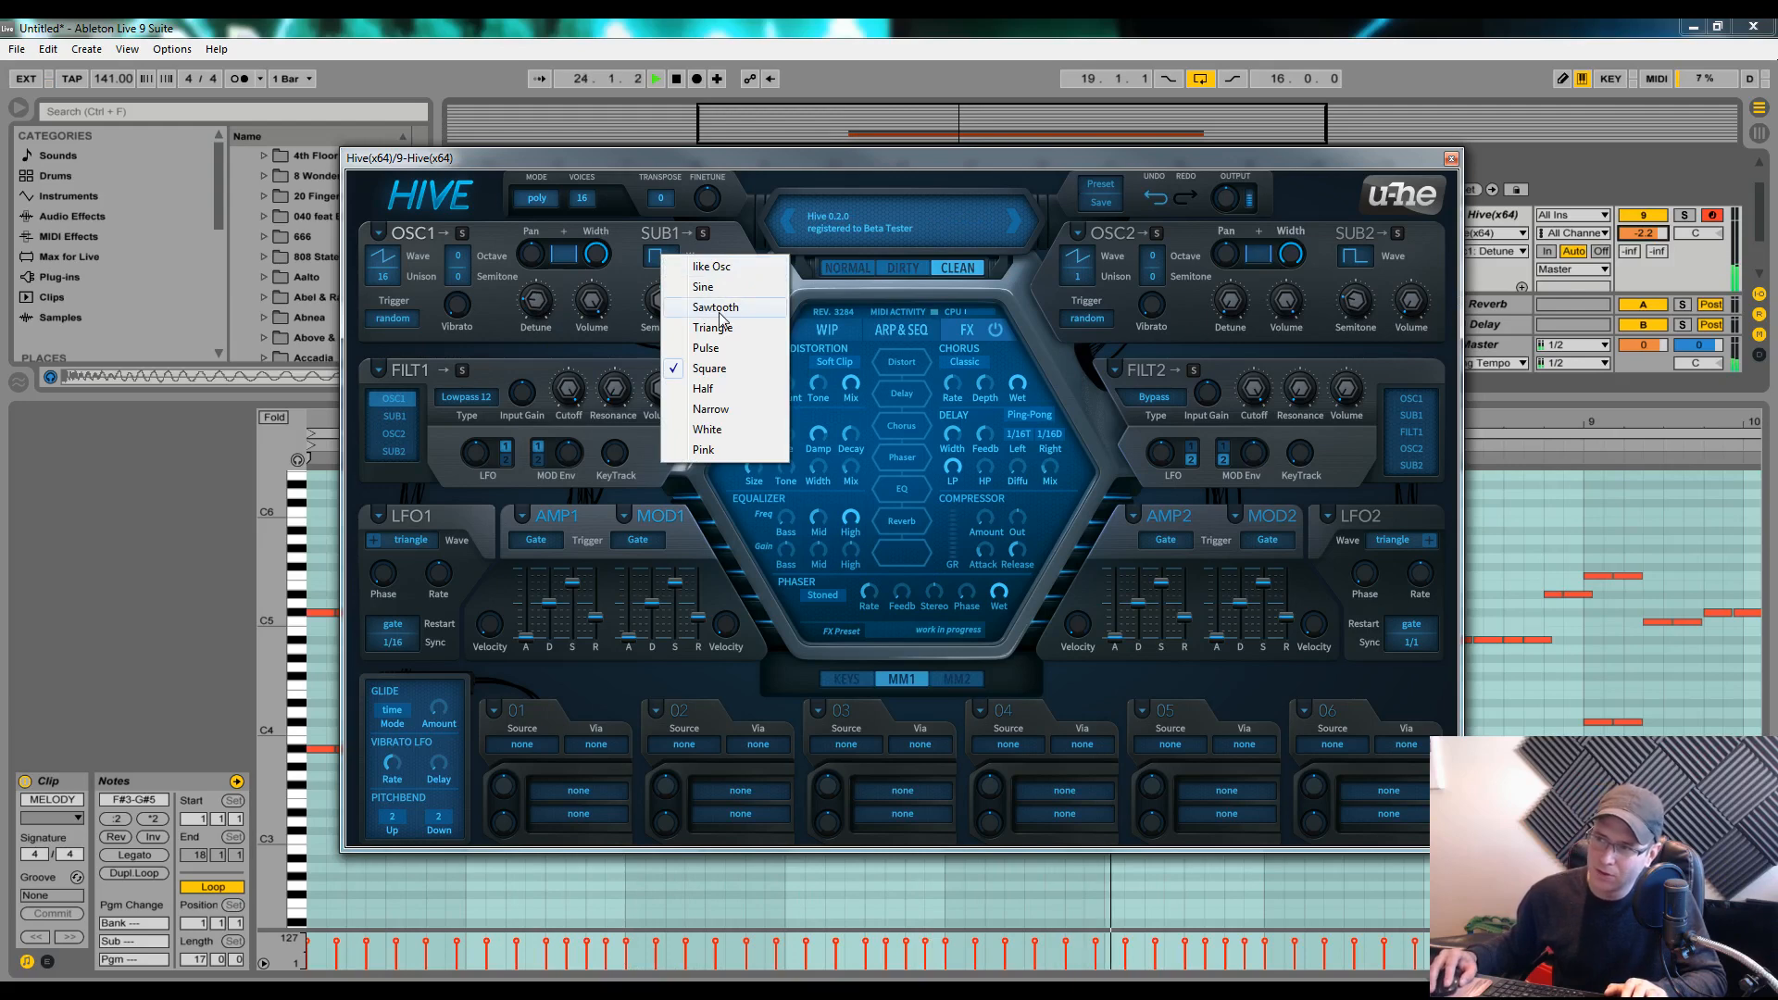
pyautogui.click(720, 307)
pyautogui.click(402, 418)
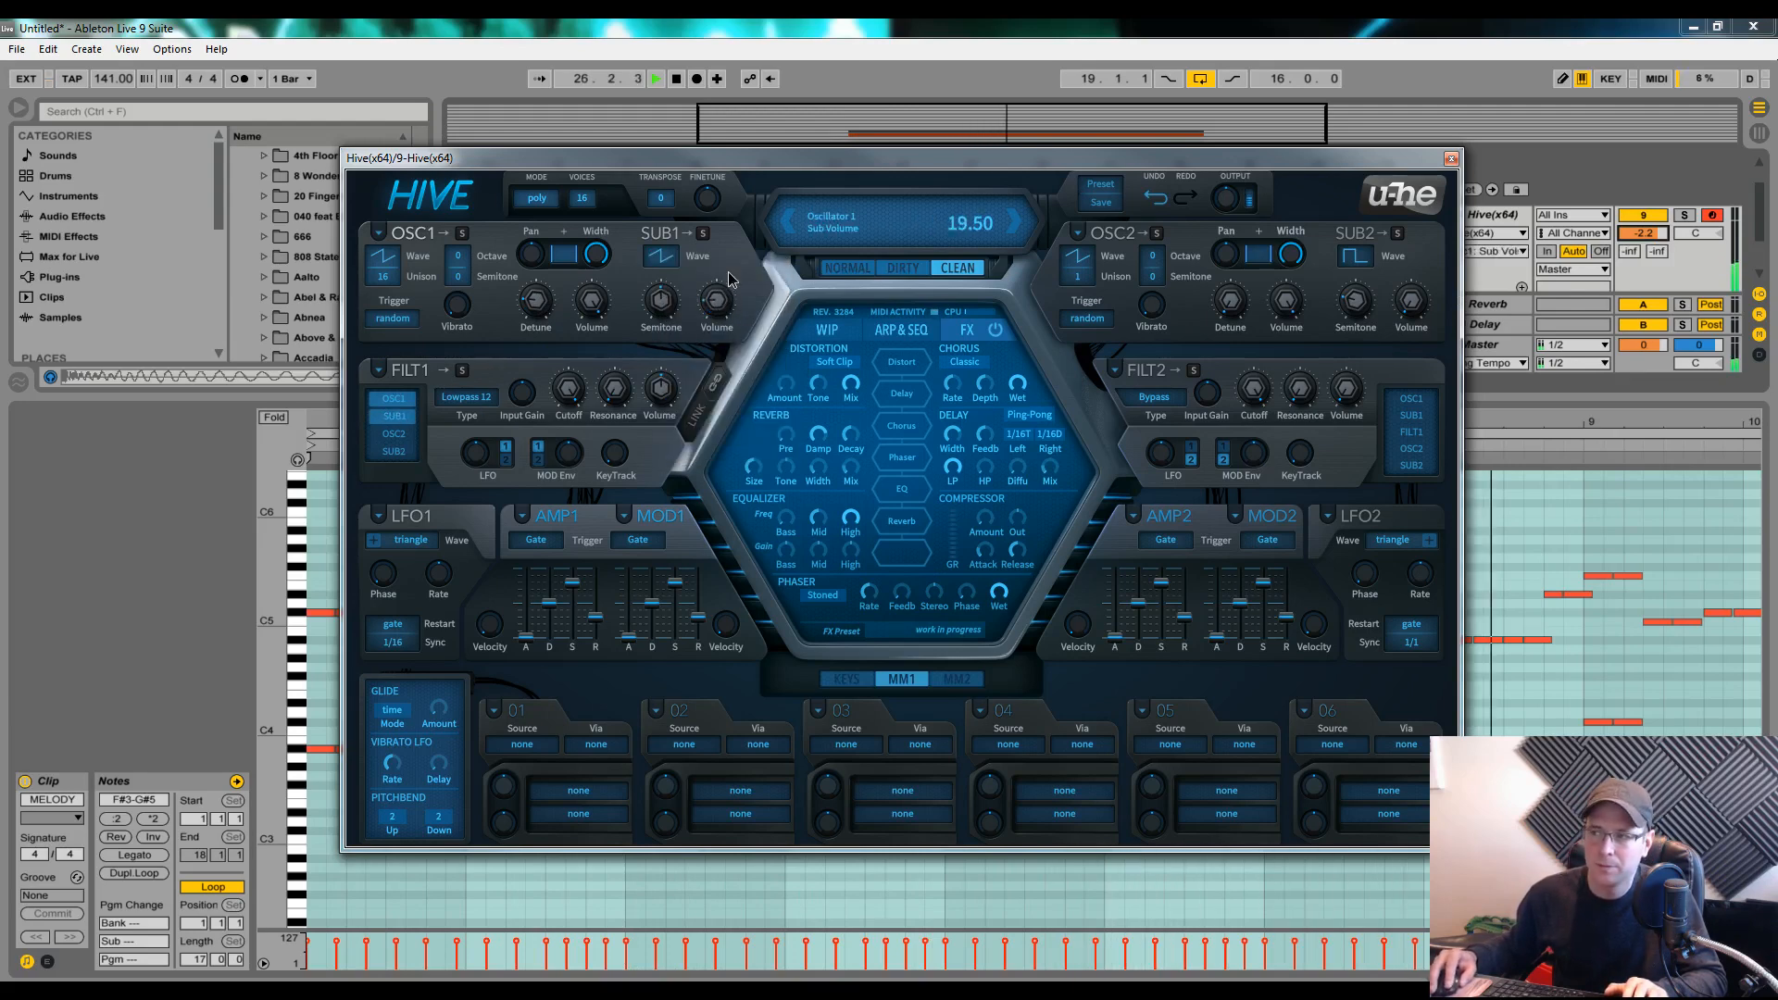
pyautogui.moveTo(723, 313); pyautogui.dragTo(732, 193)
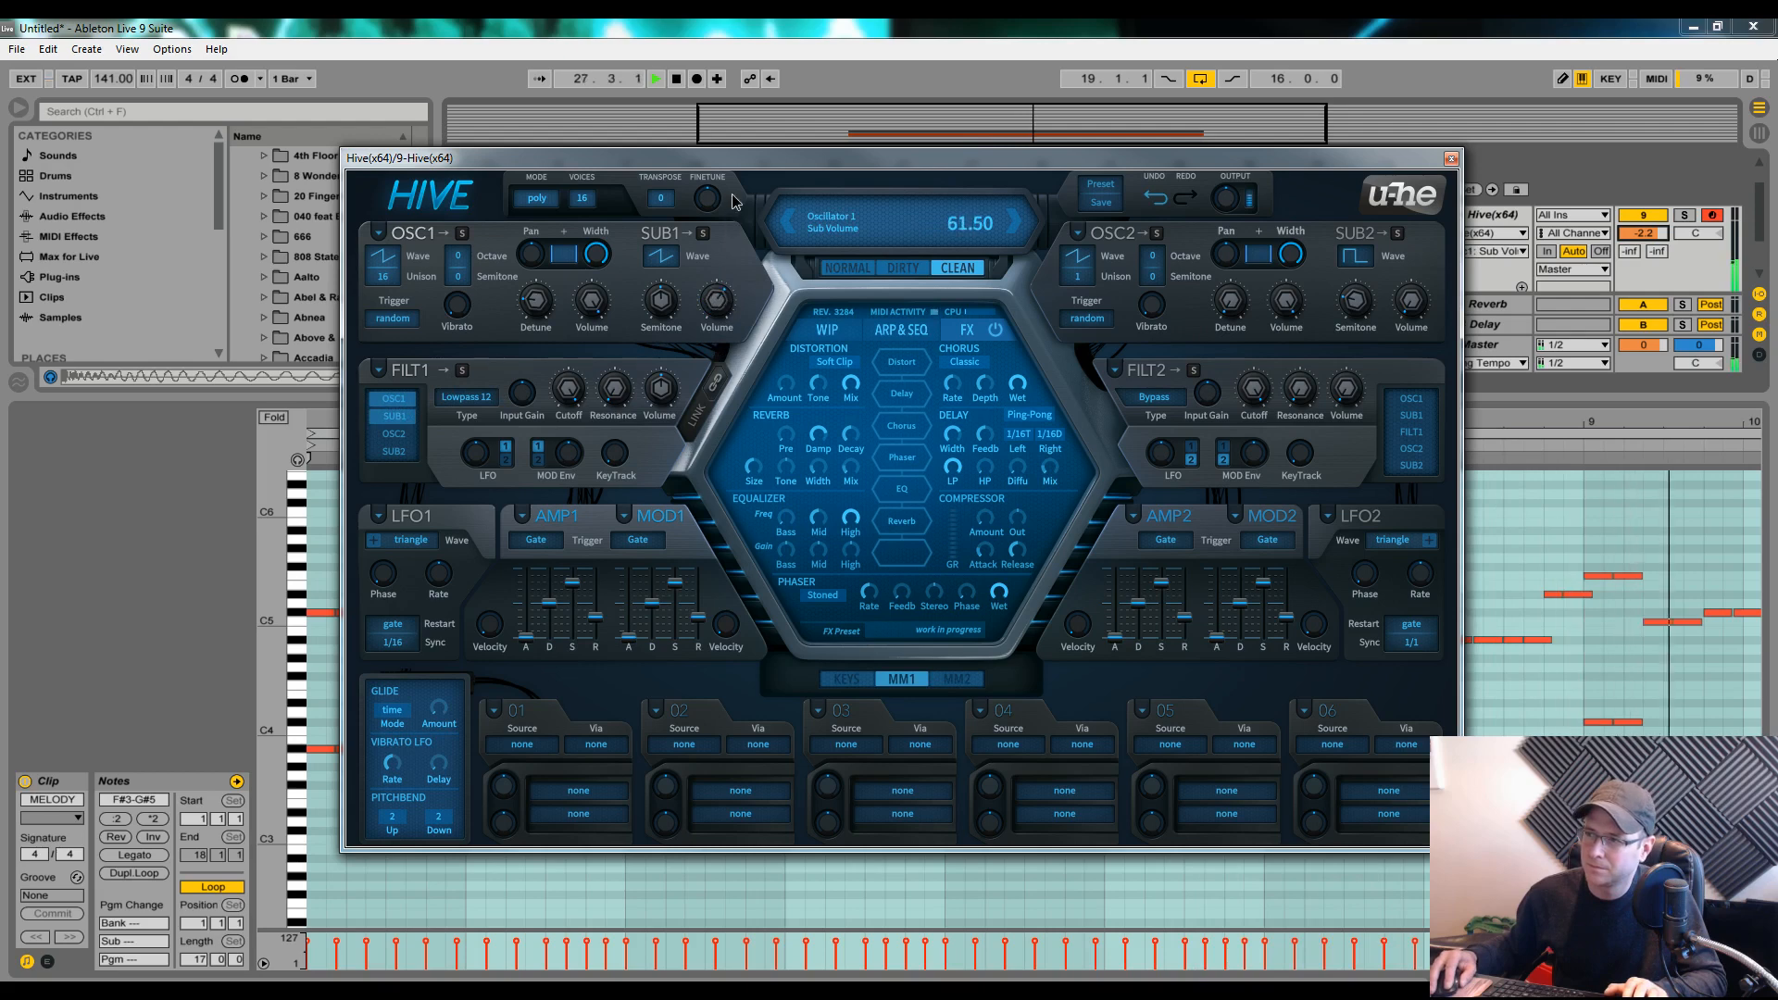
pyautogui.moveTo(667, 296); pyautogui.dragTo(664, 353)
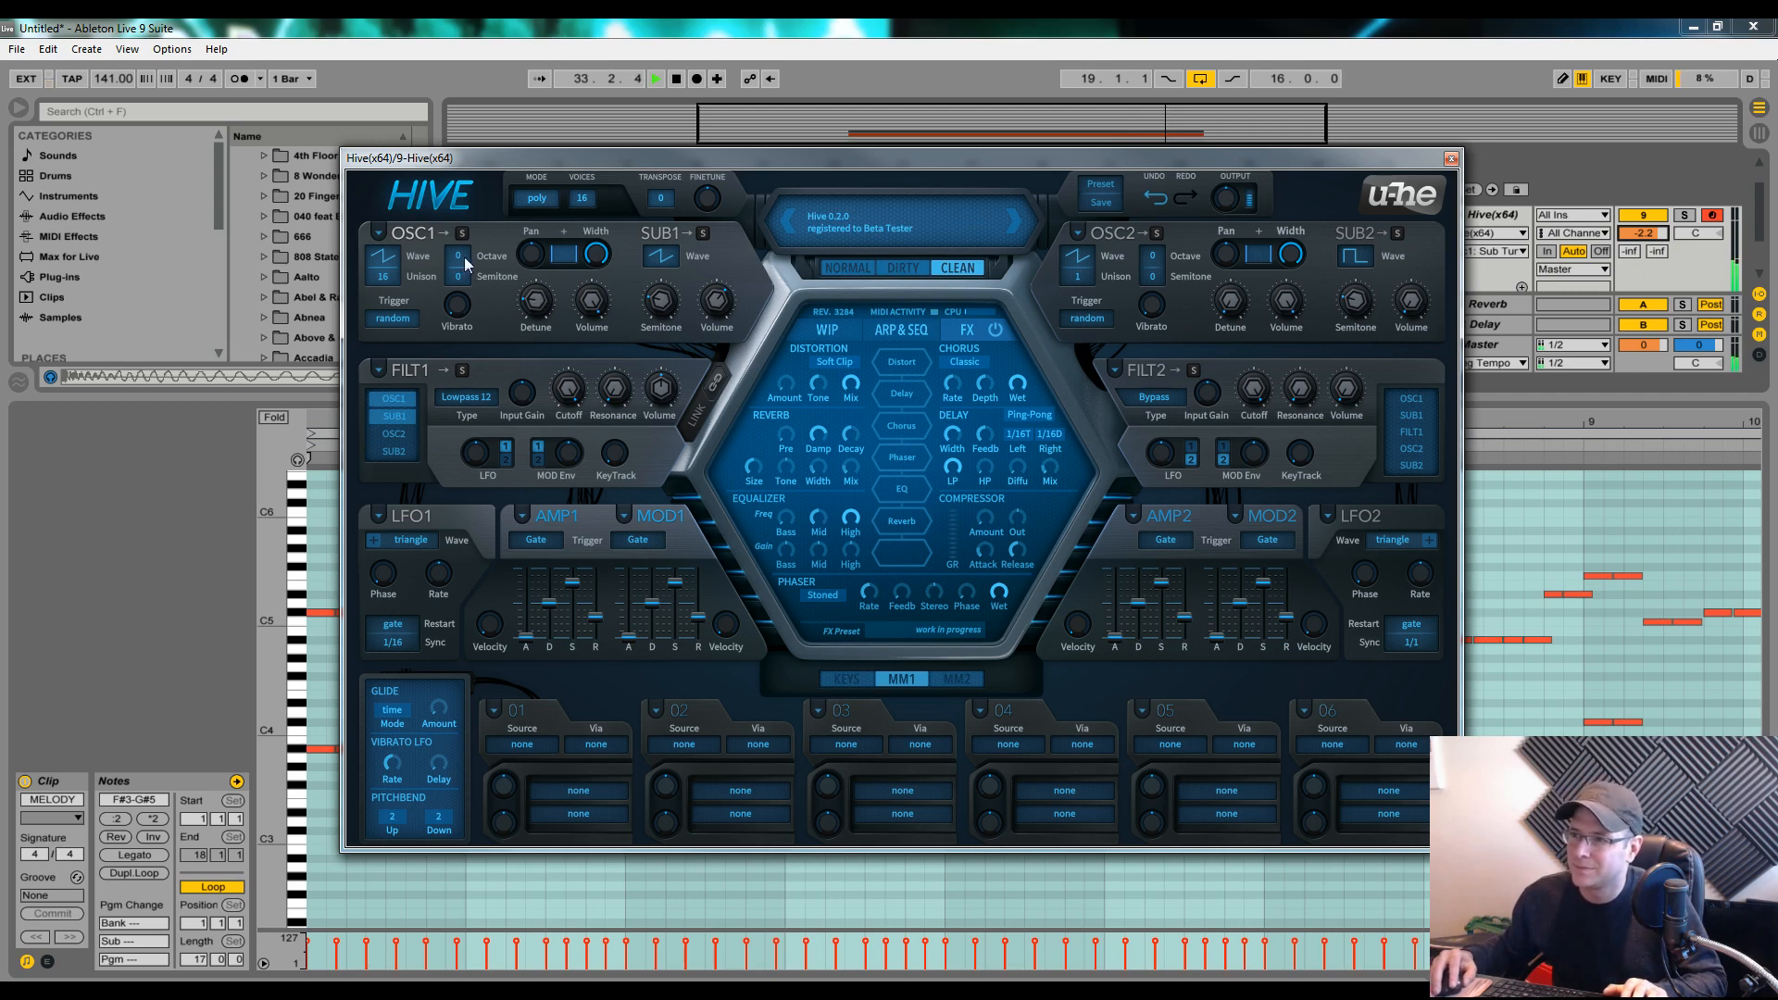
# Balance the sound with oscillator 1's detune at 18.5, sub 1's volume at 68 and filter 1's volume at 66.5
pyautogui.click(545, 306)
pyautogui.scroll(-4, 542, 302)
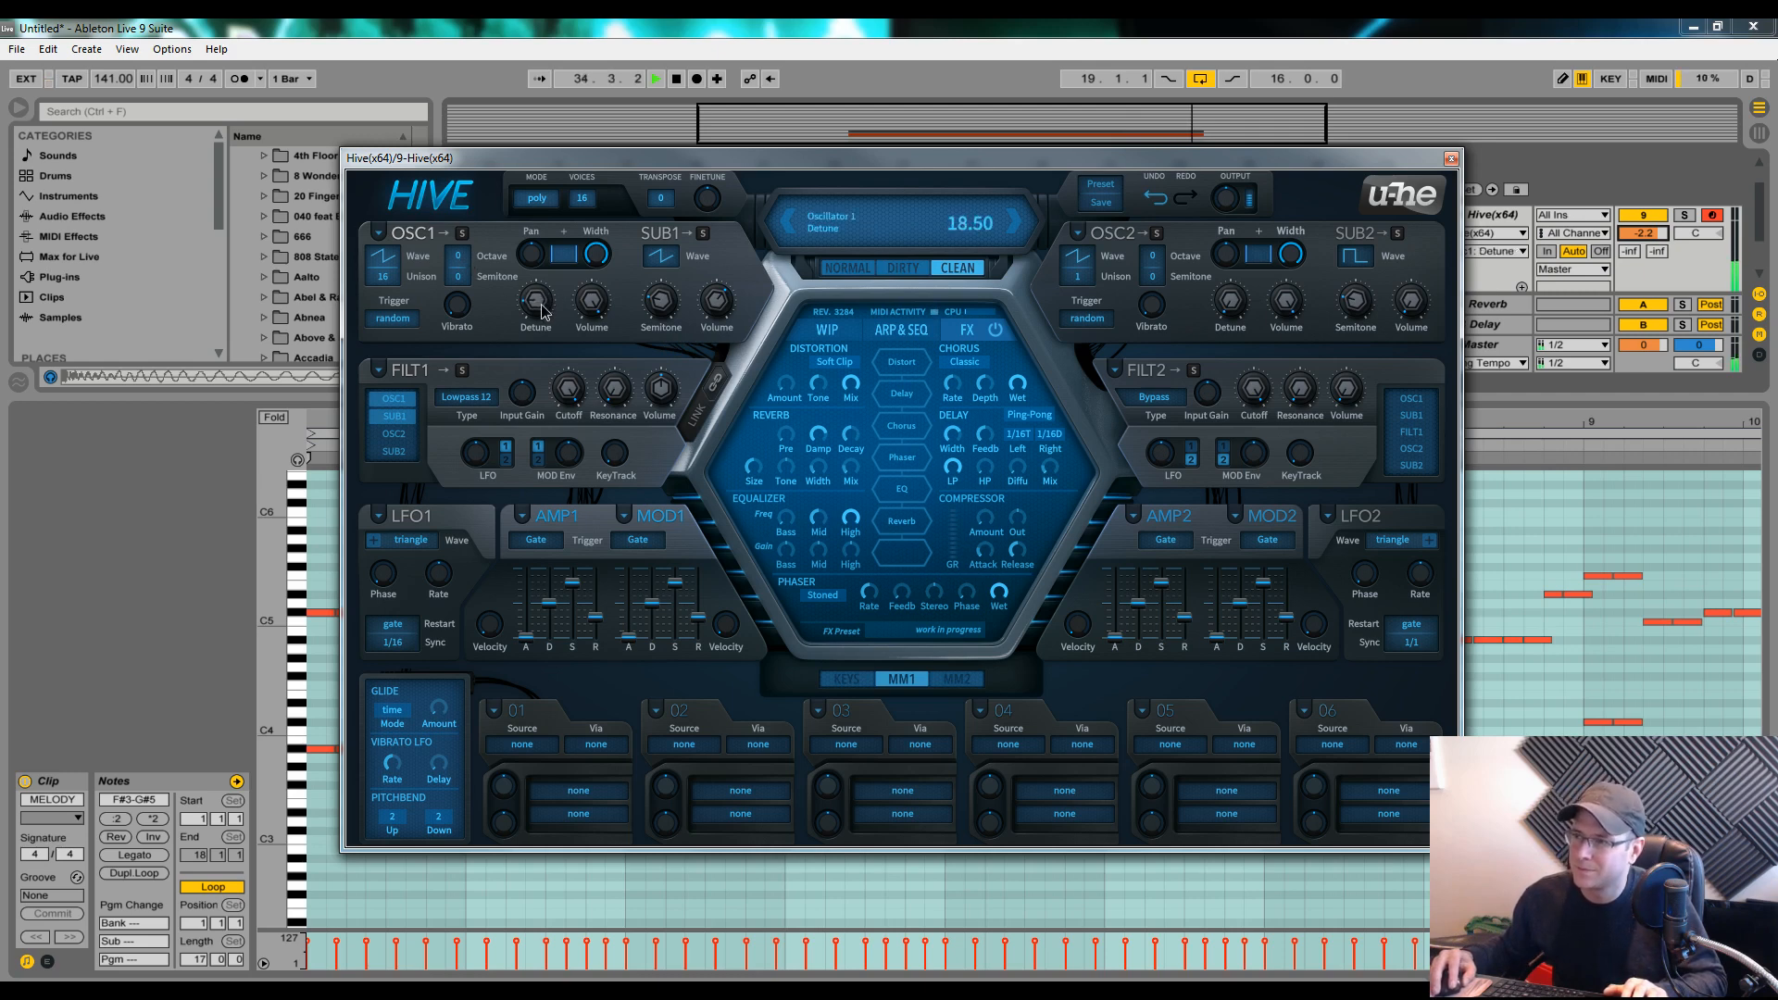
pyautogui.click(722, 294)
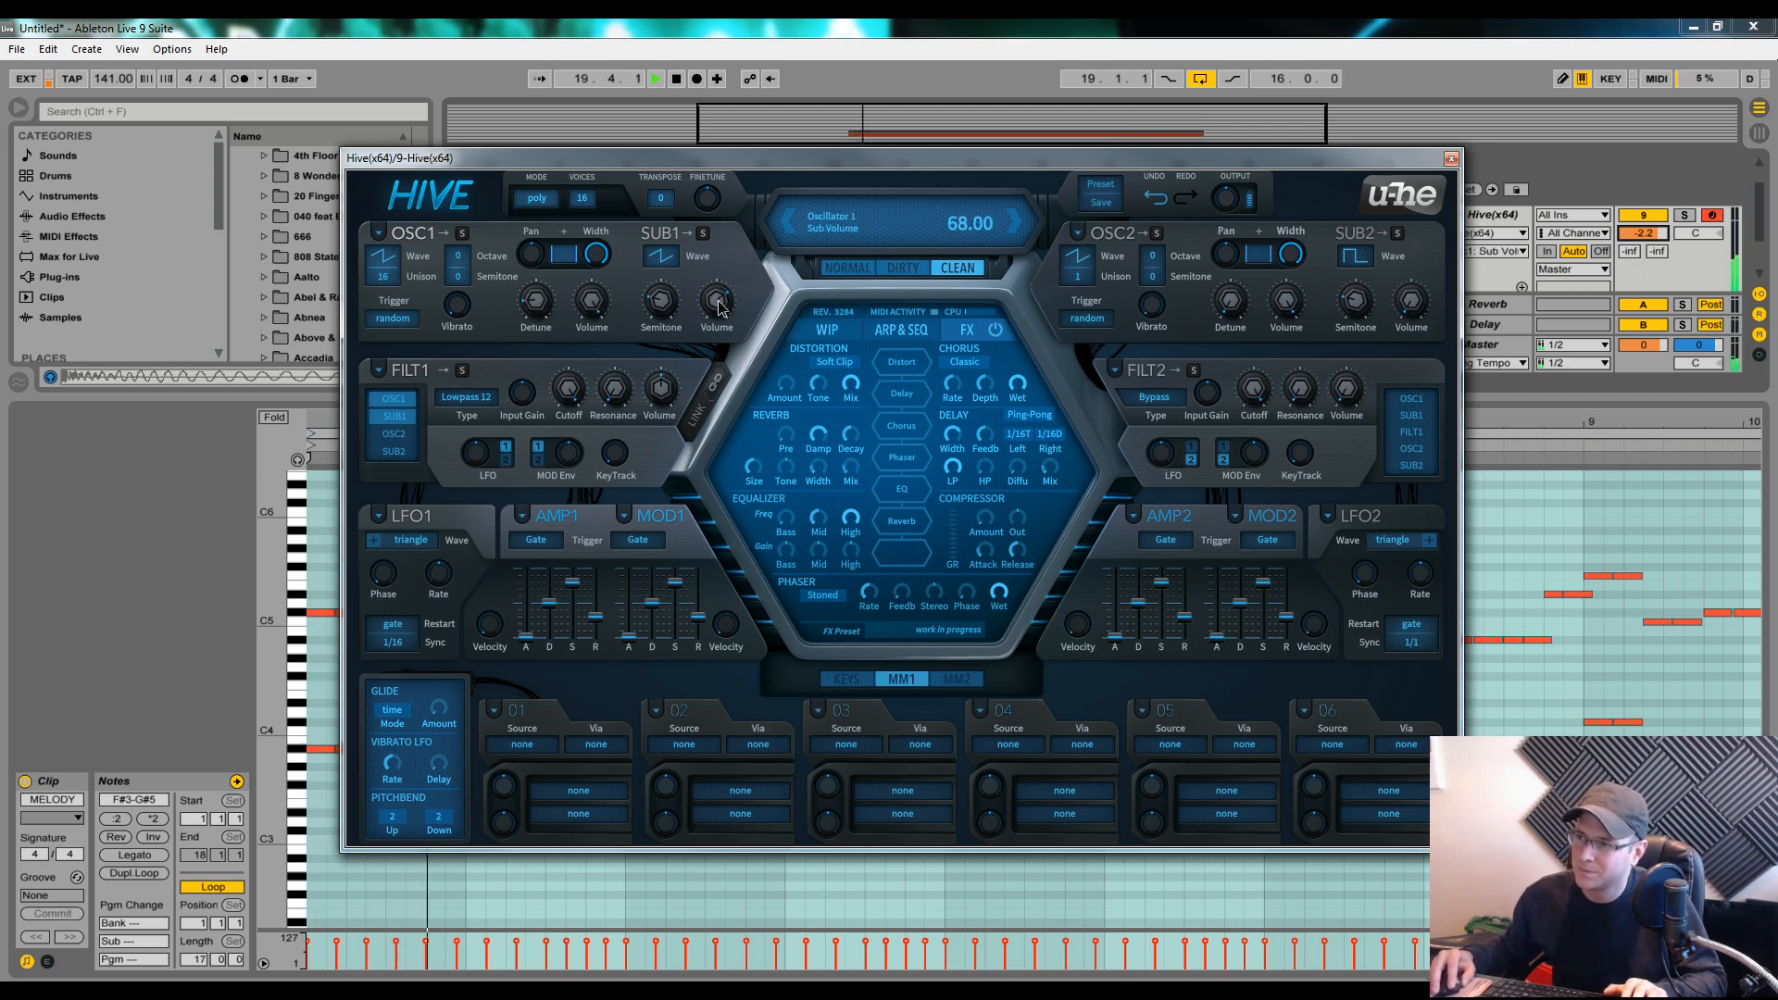
pyautogui.click(664, 370)
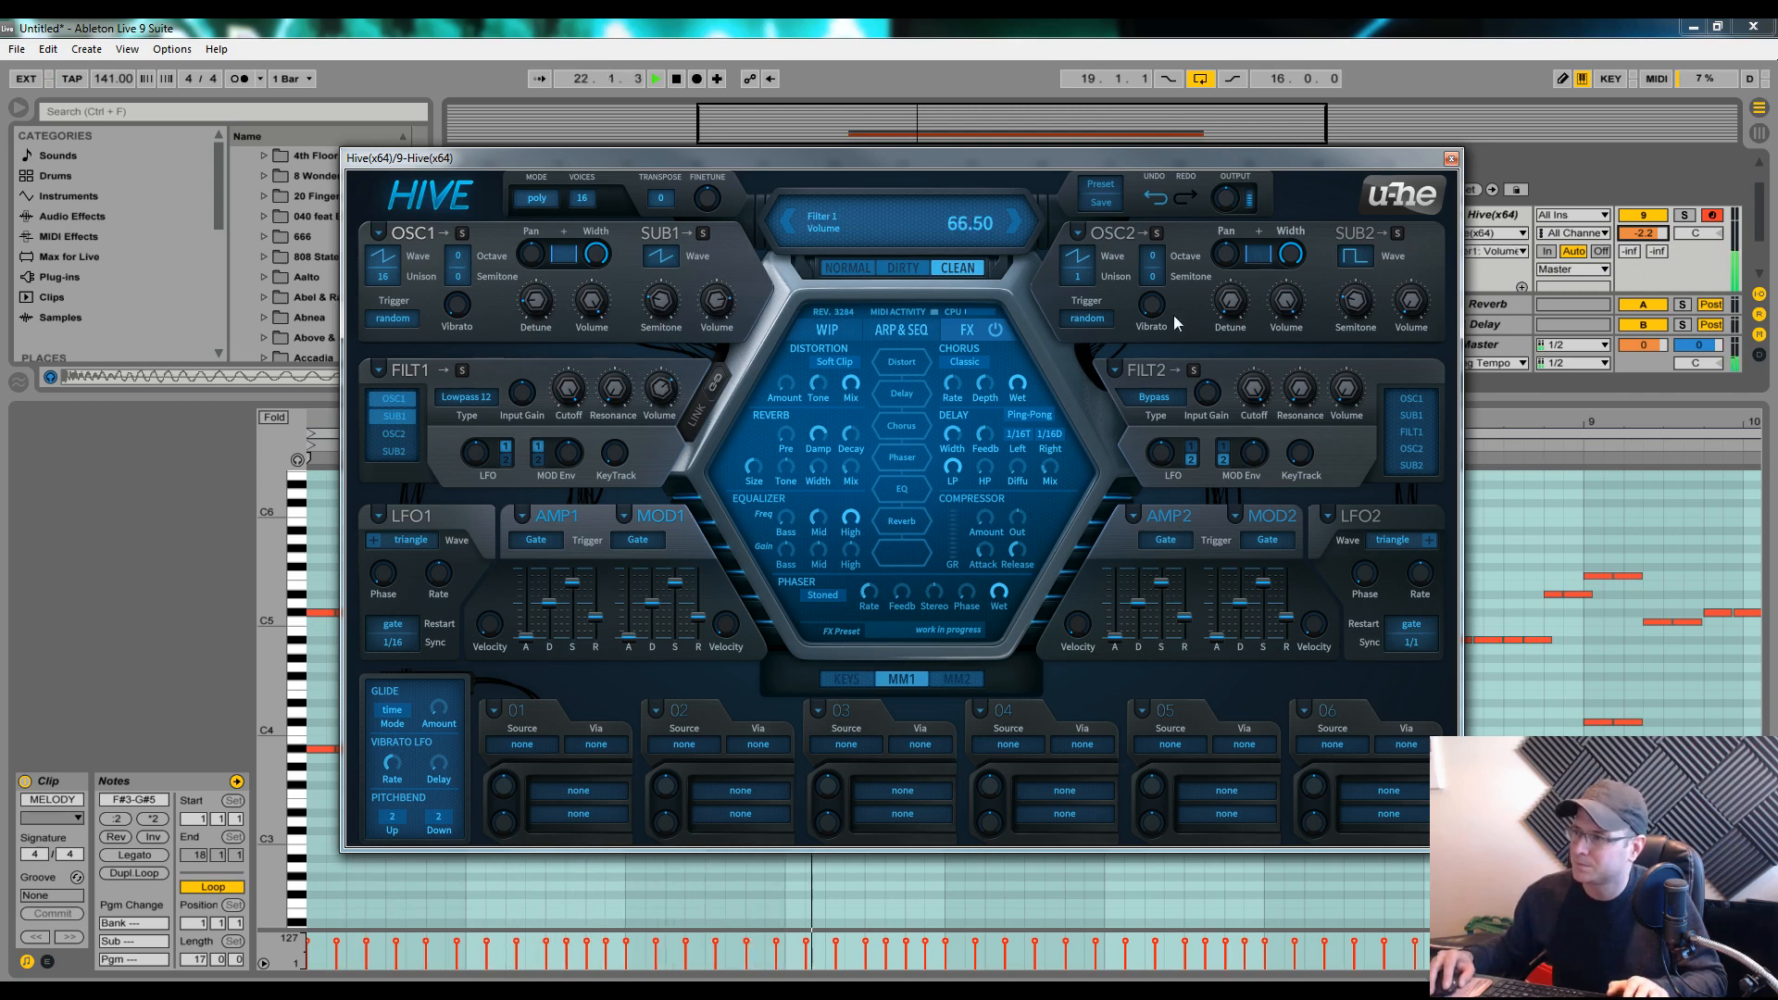
# Route oscillator 2 into filter 1 with 16 unison voices, detune of about 26.5 and octave -1
pyautogui.click(396, 434)
pyautogui.click(1070, 272)
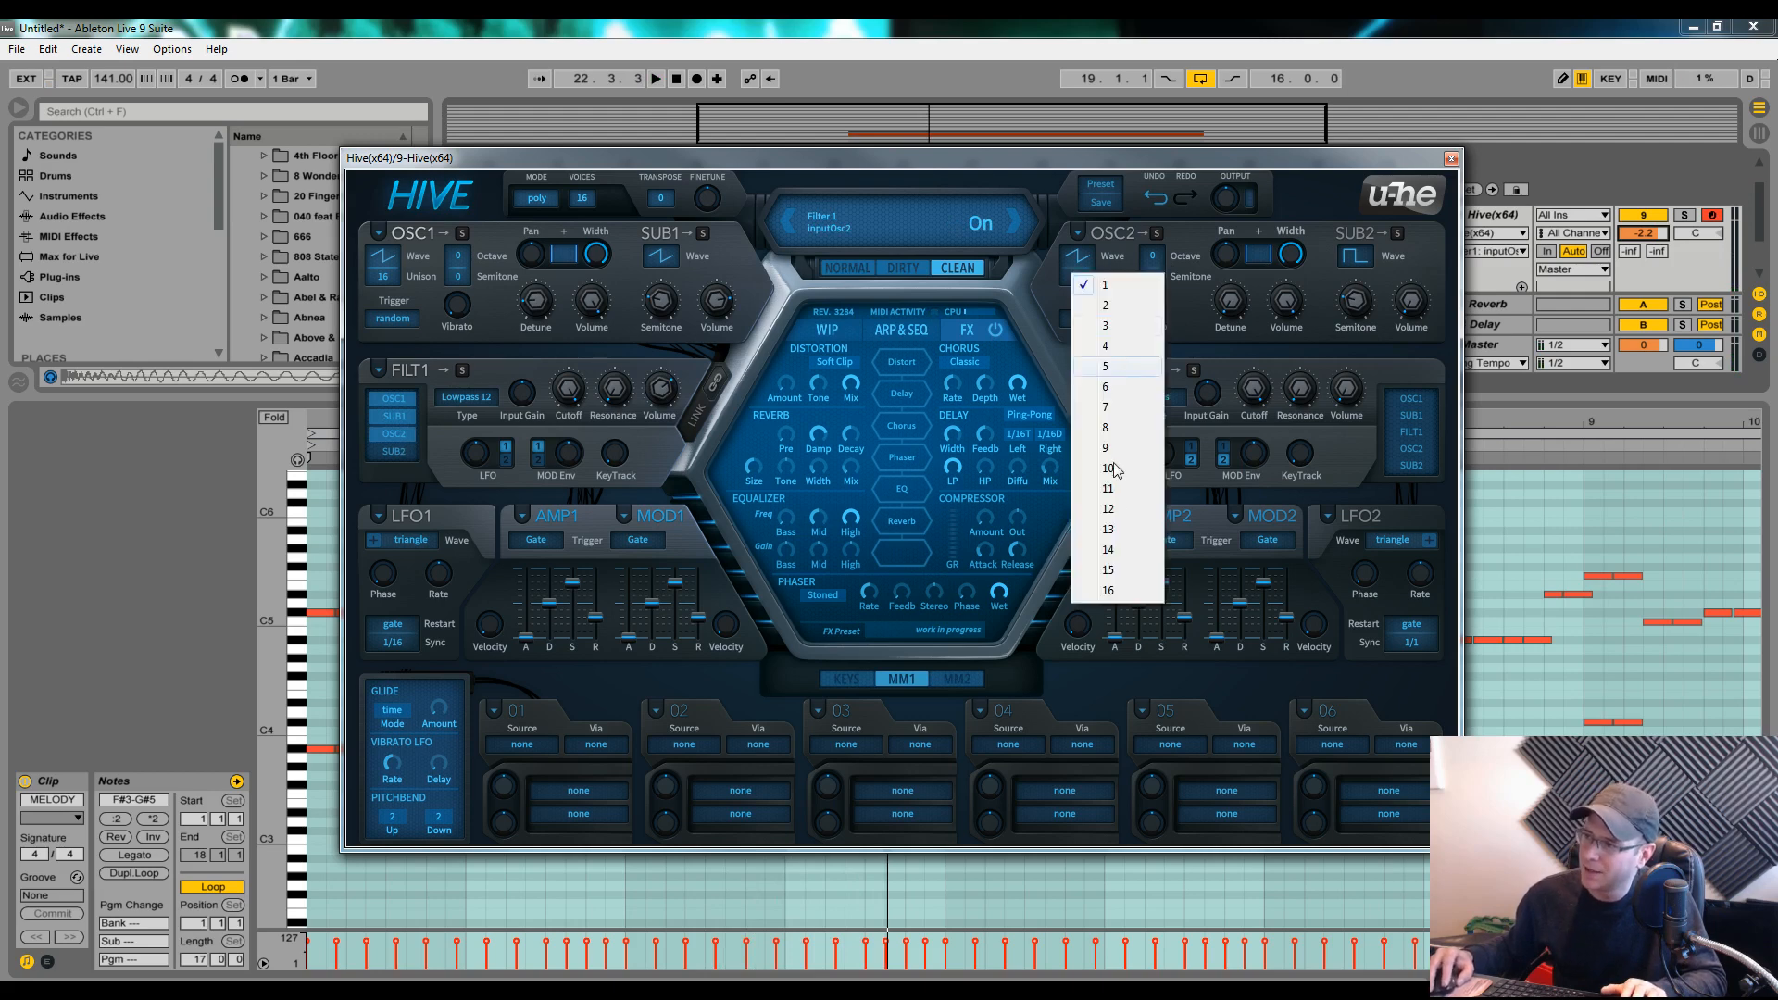
pyautogui.click(1121, 598)
pyautogui.moveTo(1227, 326); pyautogui.dragTo(1232, 266)
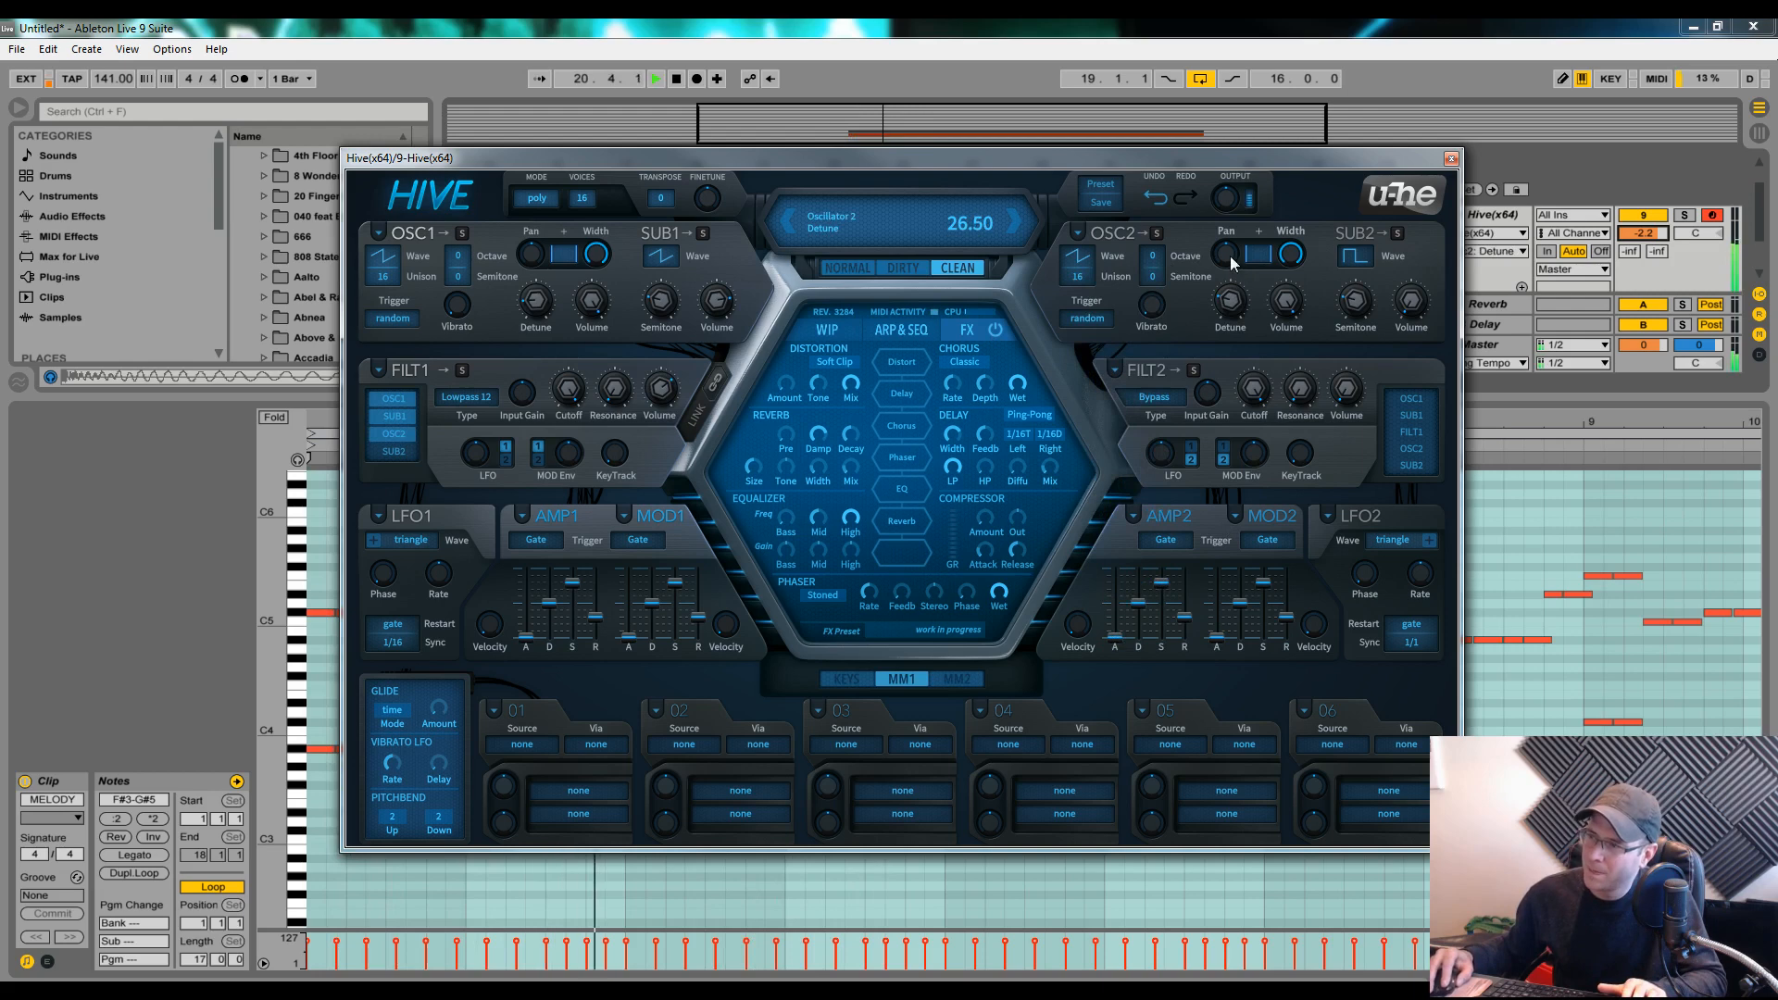
pyautogui.click(1154, 255)
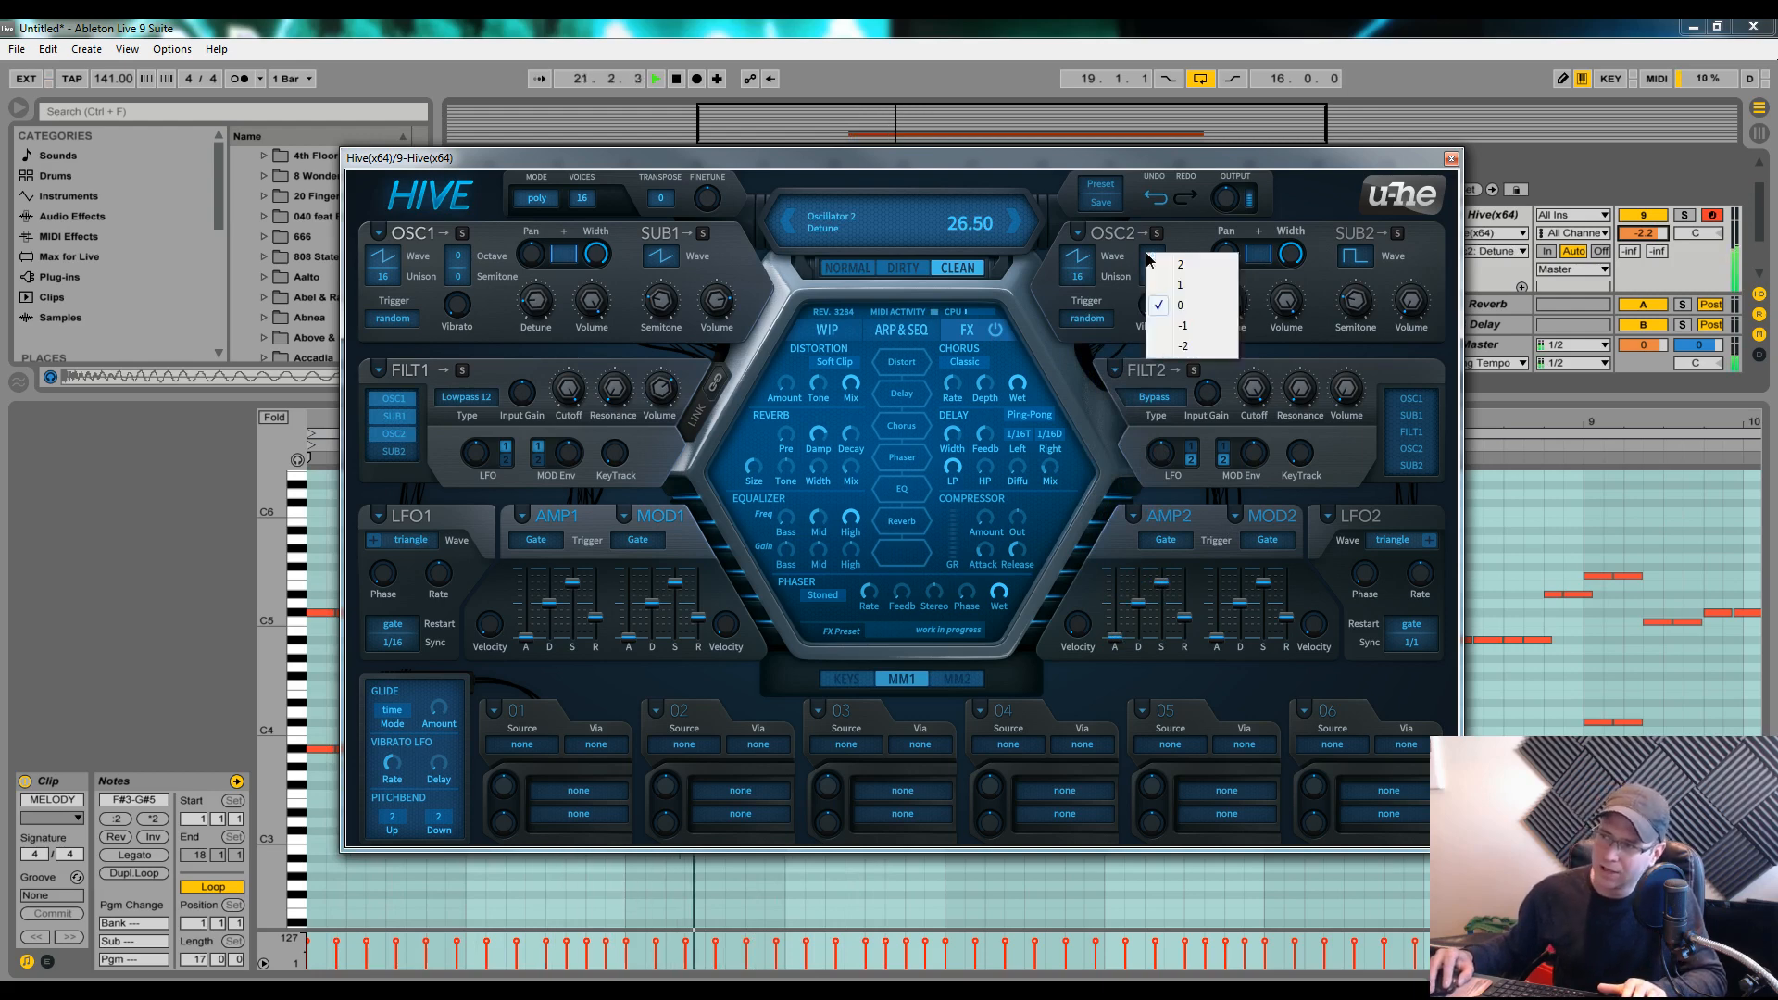
pyautogui.click(1183, 331)
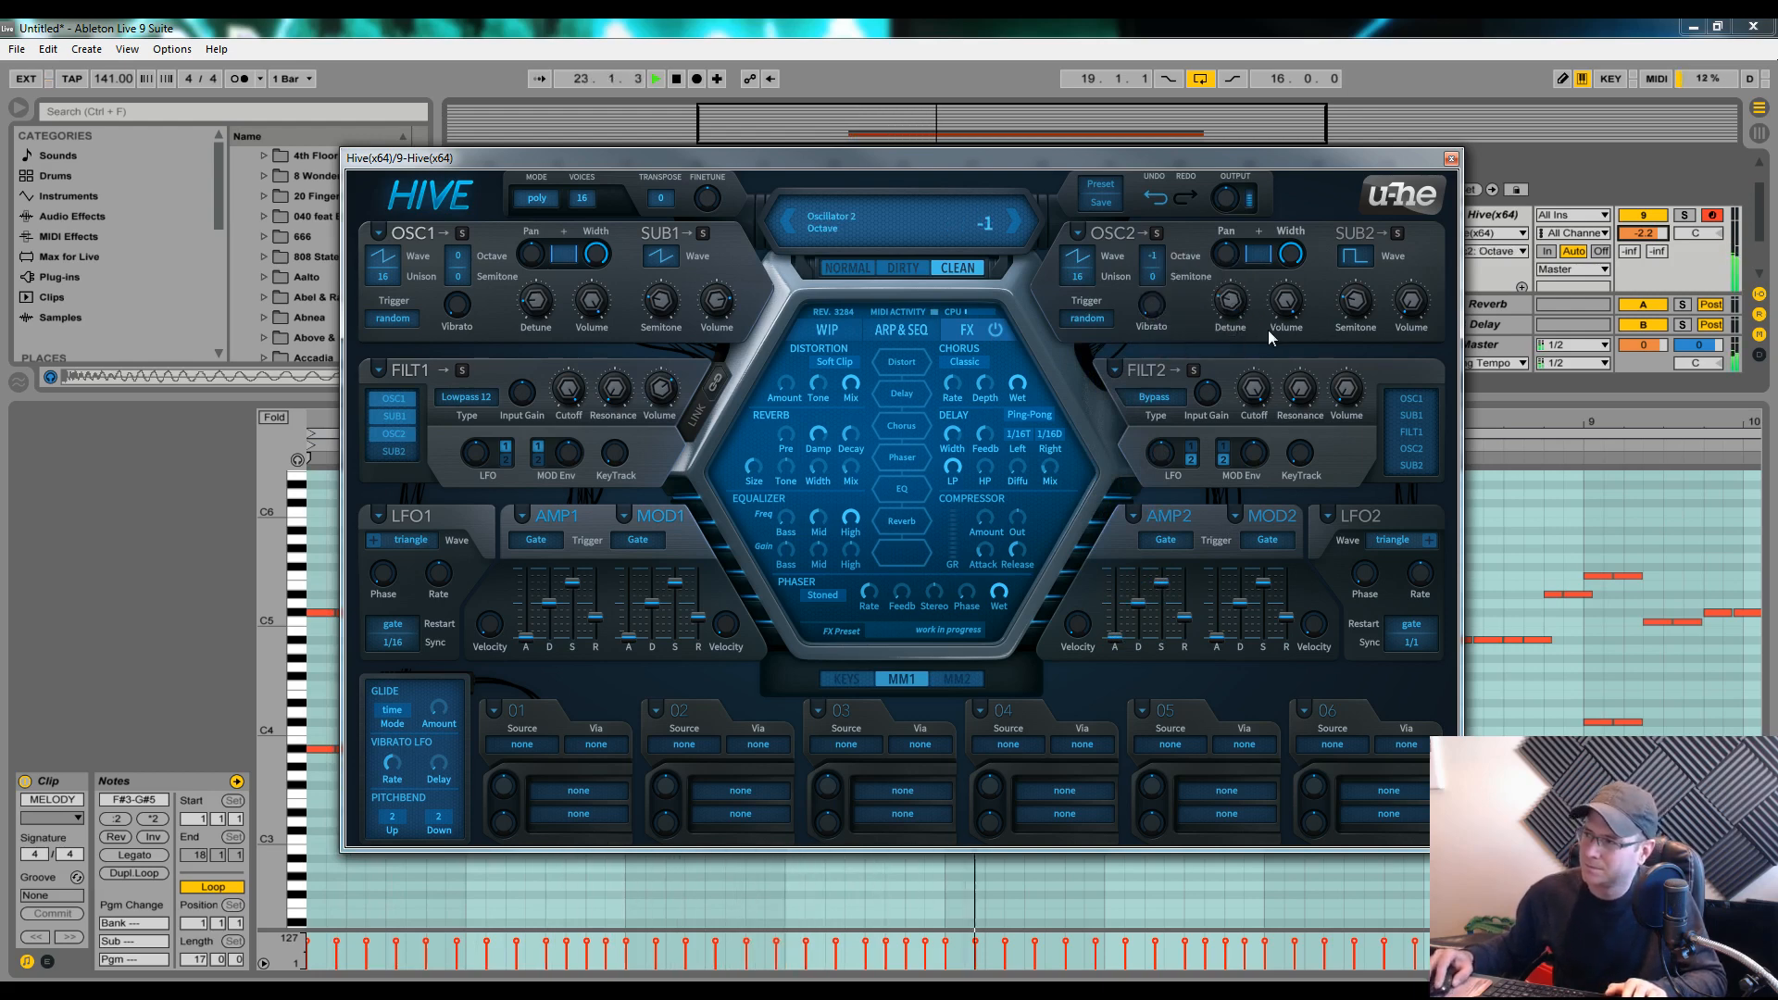
# Set sub 2's wave to Narrow, route it into filter 1 and raise its volume to about 68.5
pyautogui.click(1358, 262)
pyautogui.click(1415, 413)
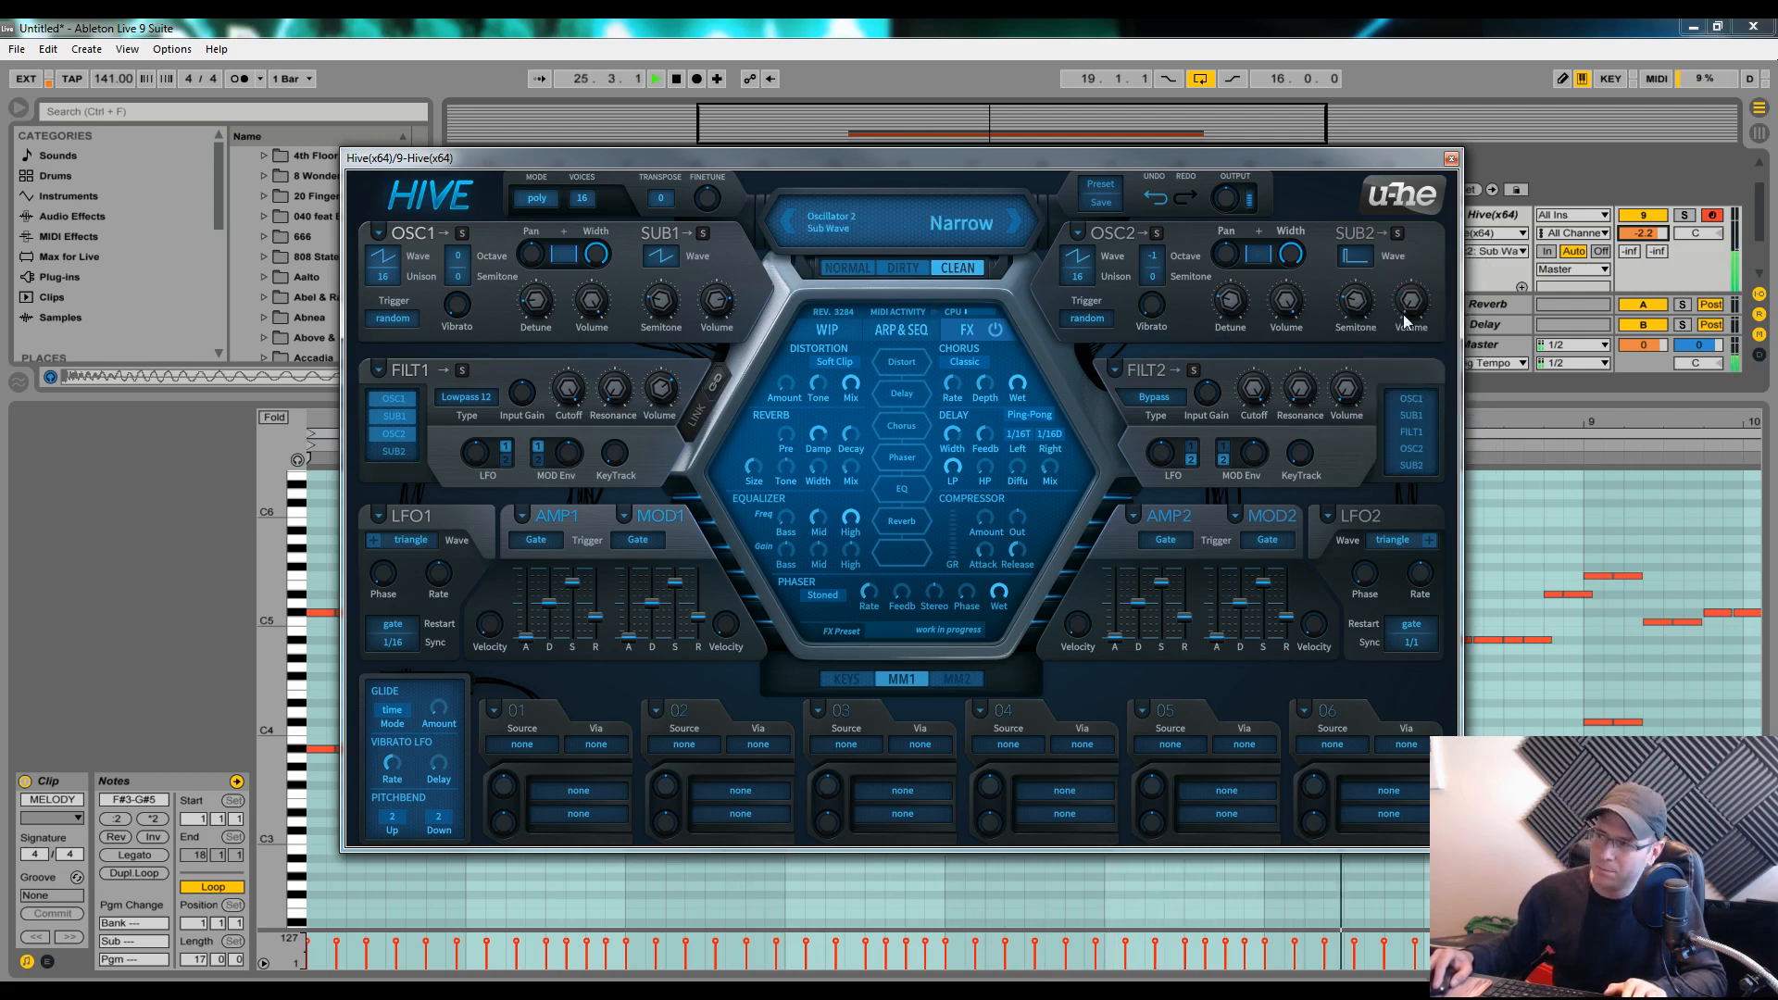
pyautogui.click(408, 451)
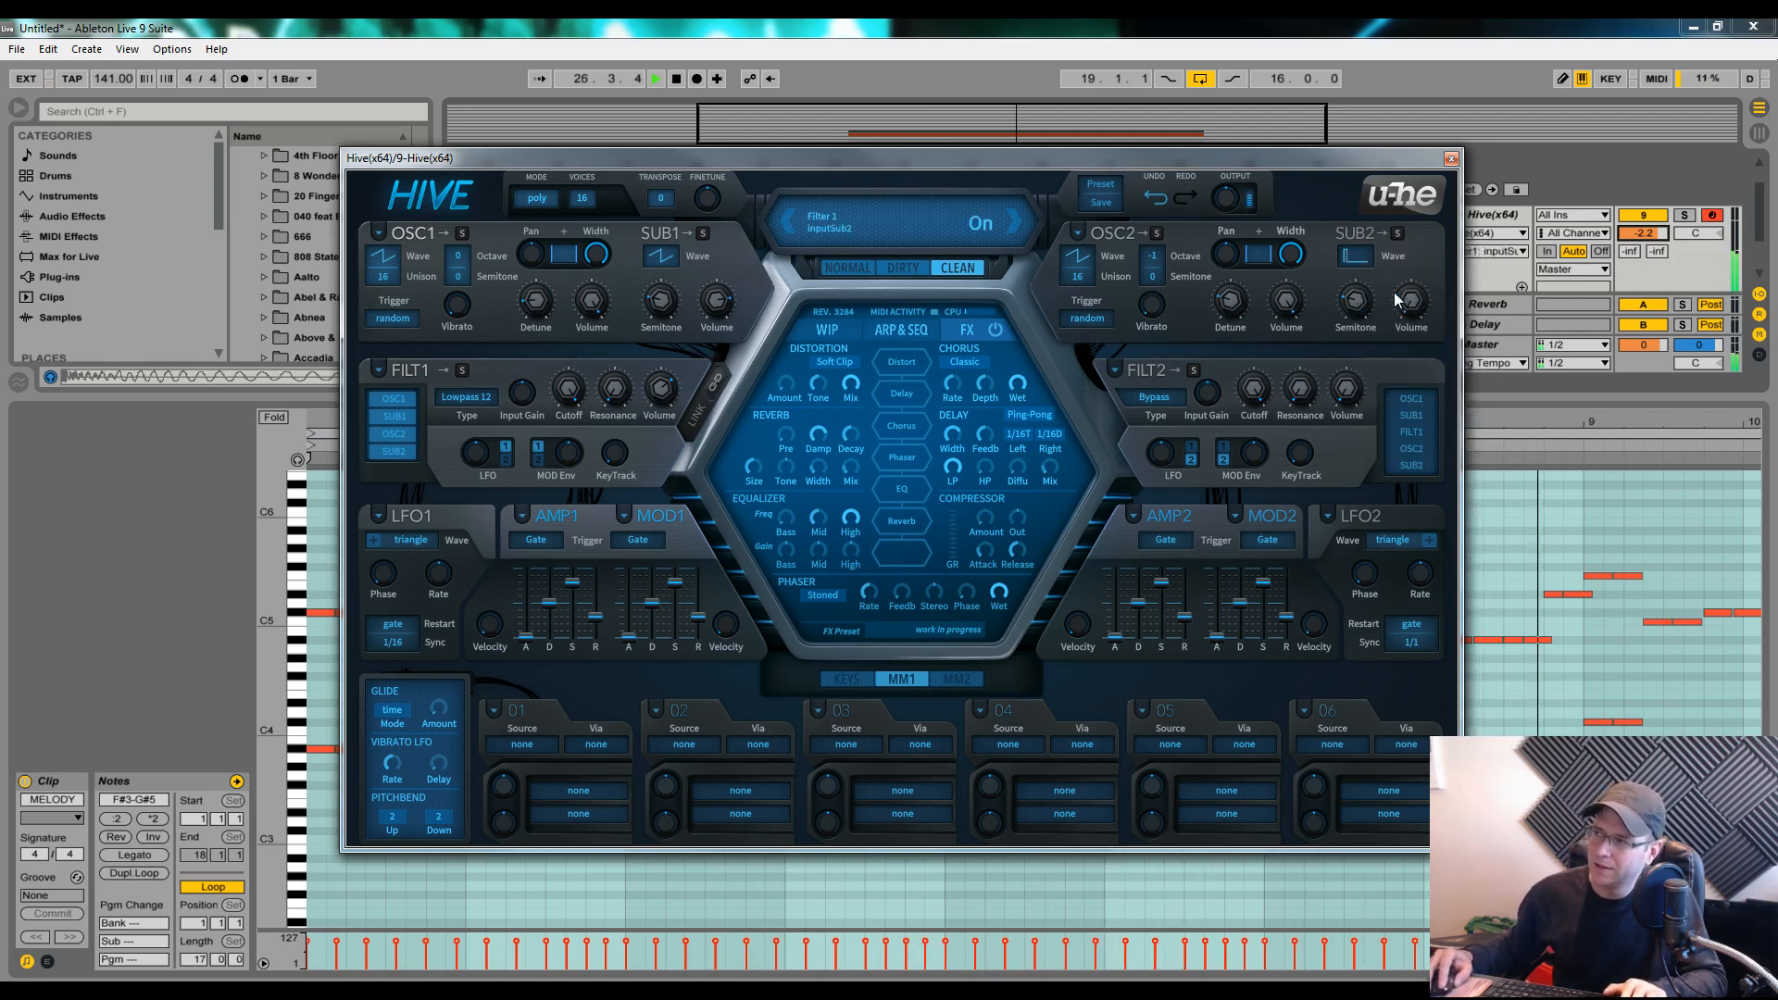
pyautogui.moveTo(1410, 304); pyautogui.dragTo(1418, 182)
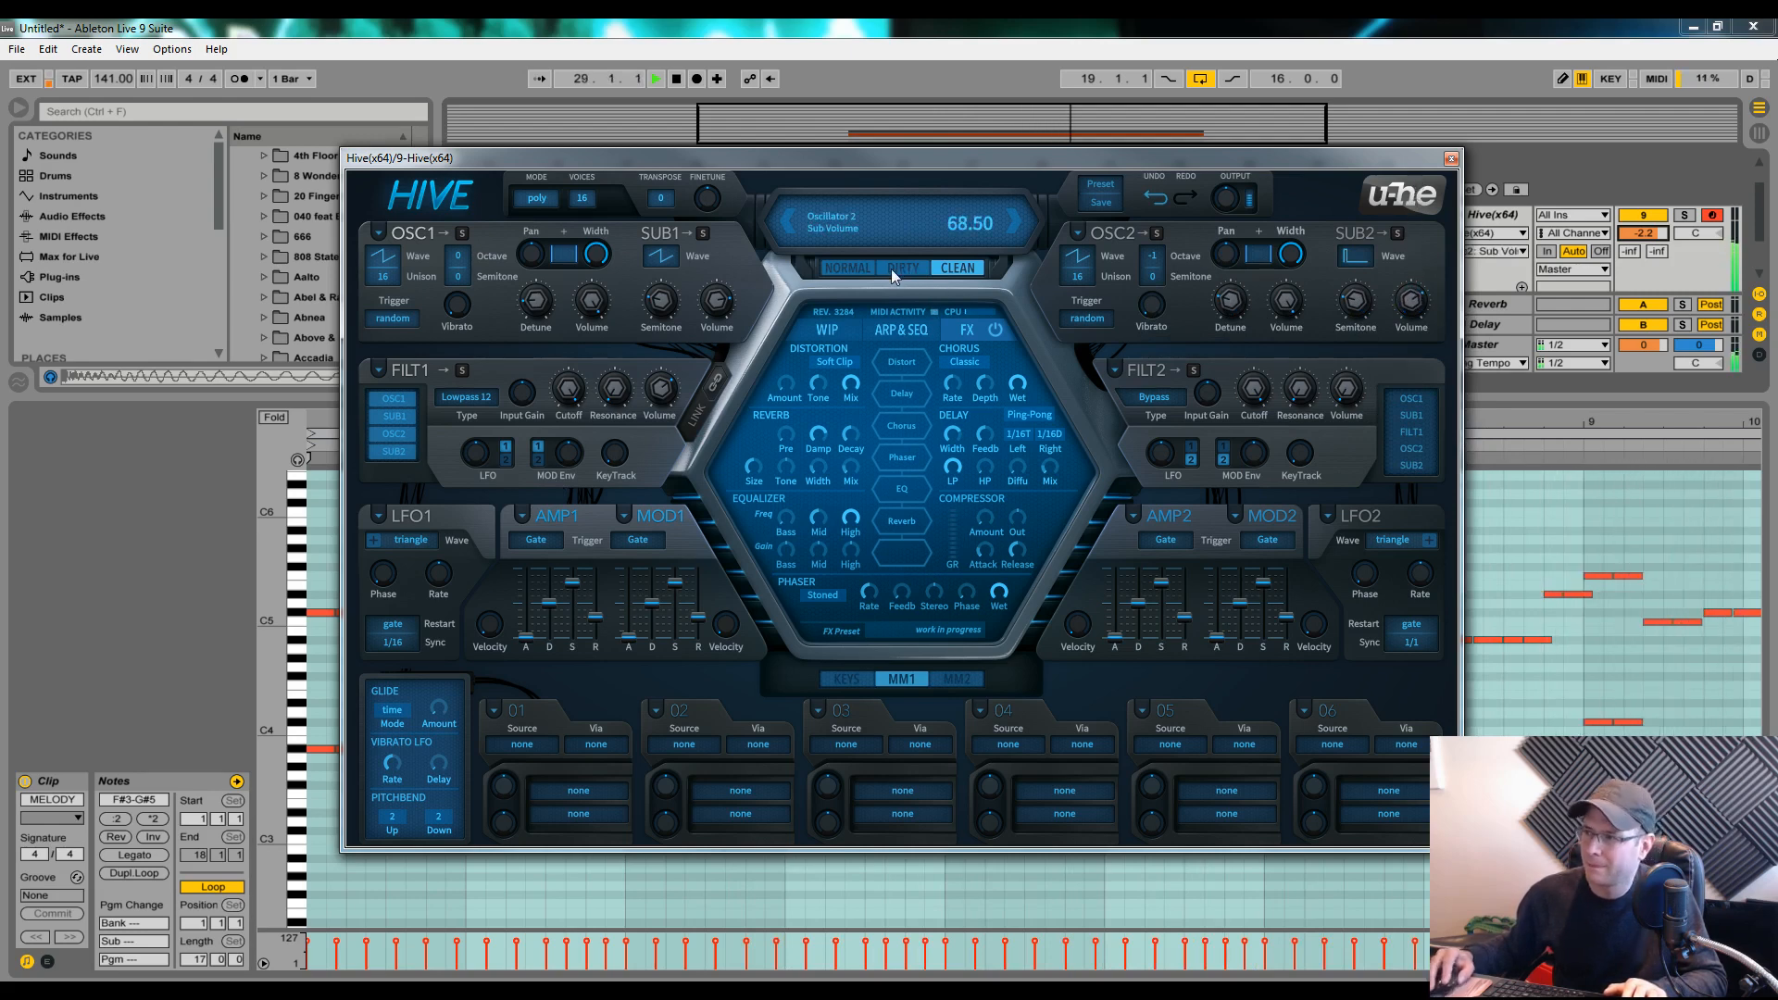
# Try the flow trigger on oscillator 2 and switch it back to random
pyautogui.click(1087, 324)
pyautogui.click(1129, 379)
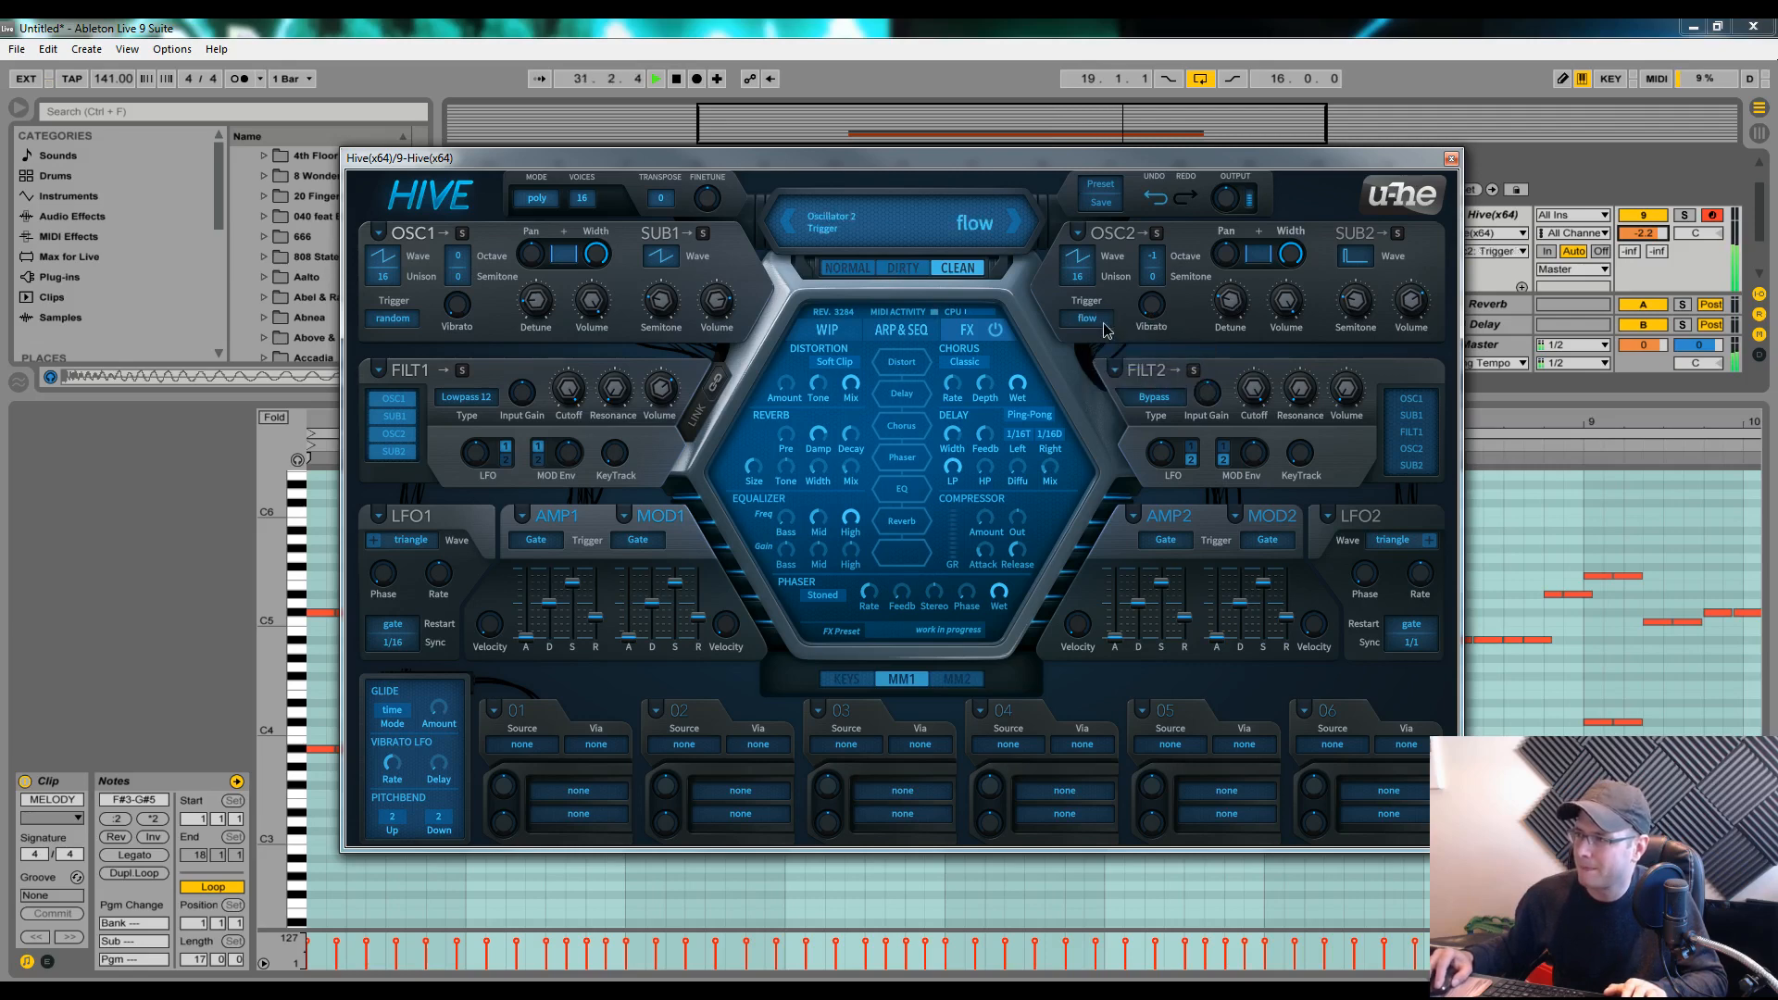
pyautogui.click(1106, 324)
pyautogui.click(1132, 360)
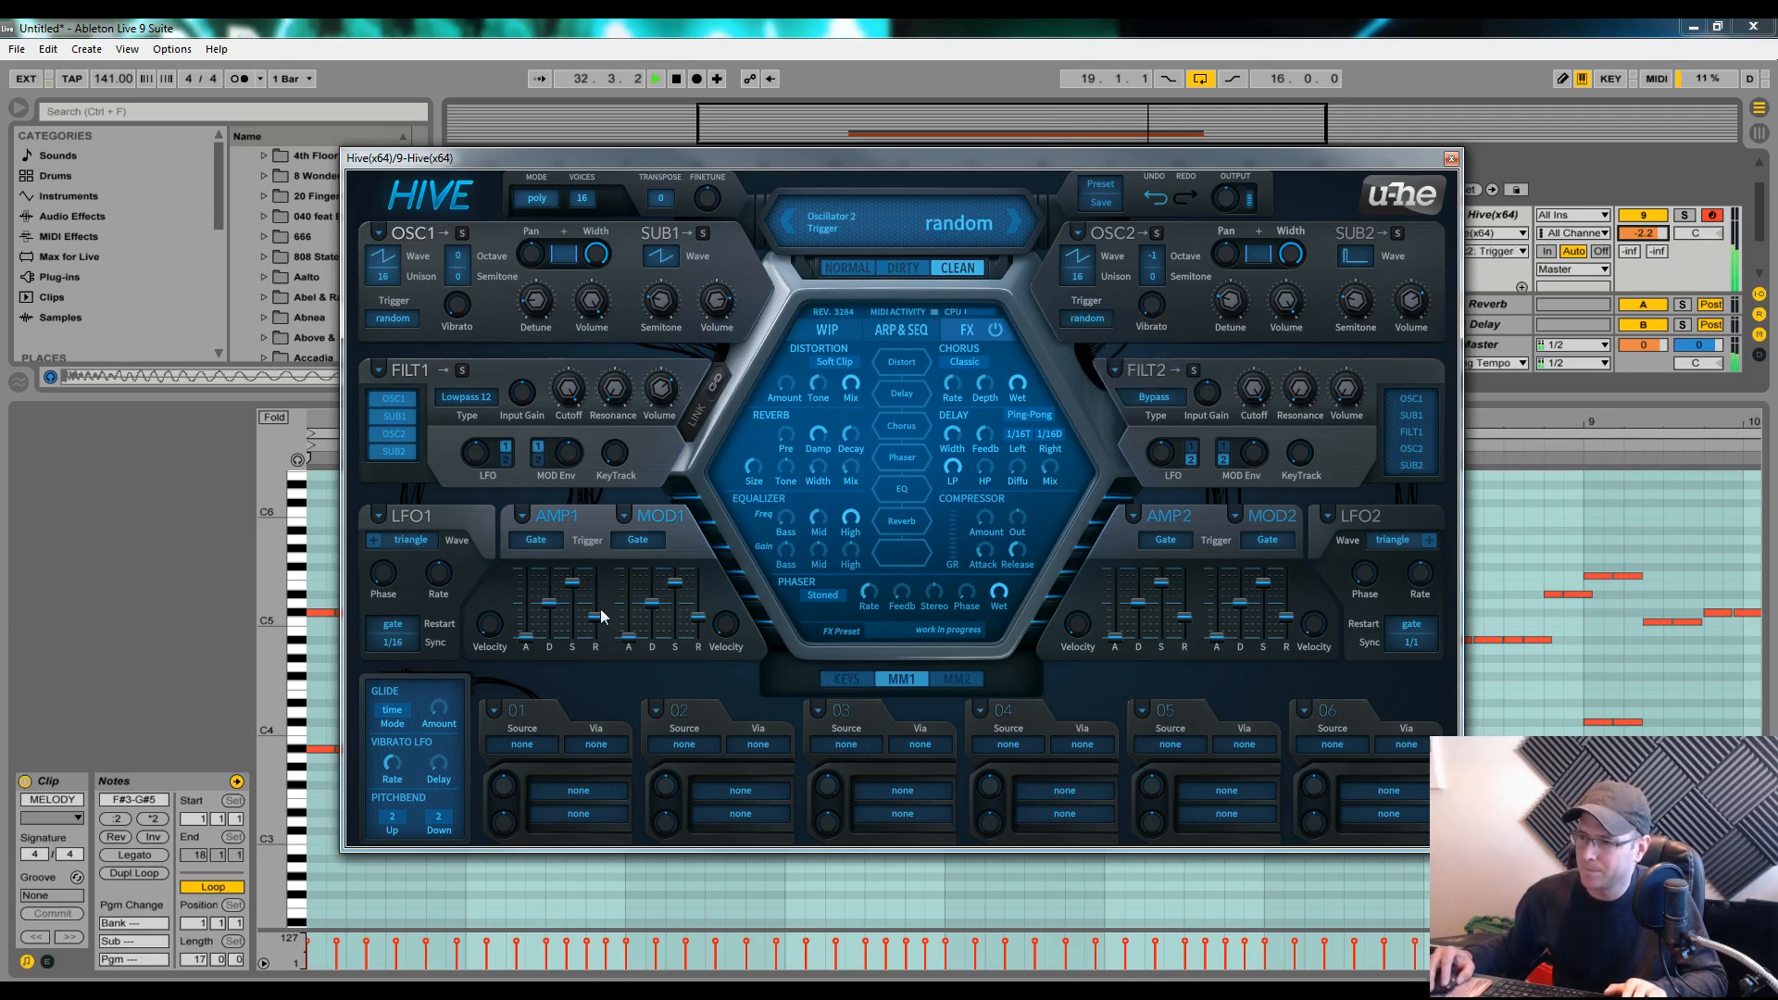
# Shape amp envelope 1's decay and release during playback, with attack at 4 and sustain at 72, and stop playback
pyautogui.moveTo(601, 621); pyautogui.dragTo(603, 635)
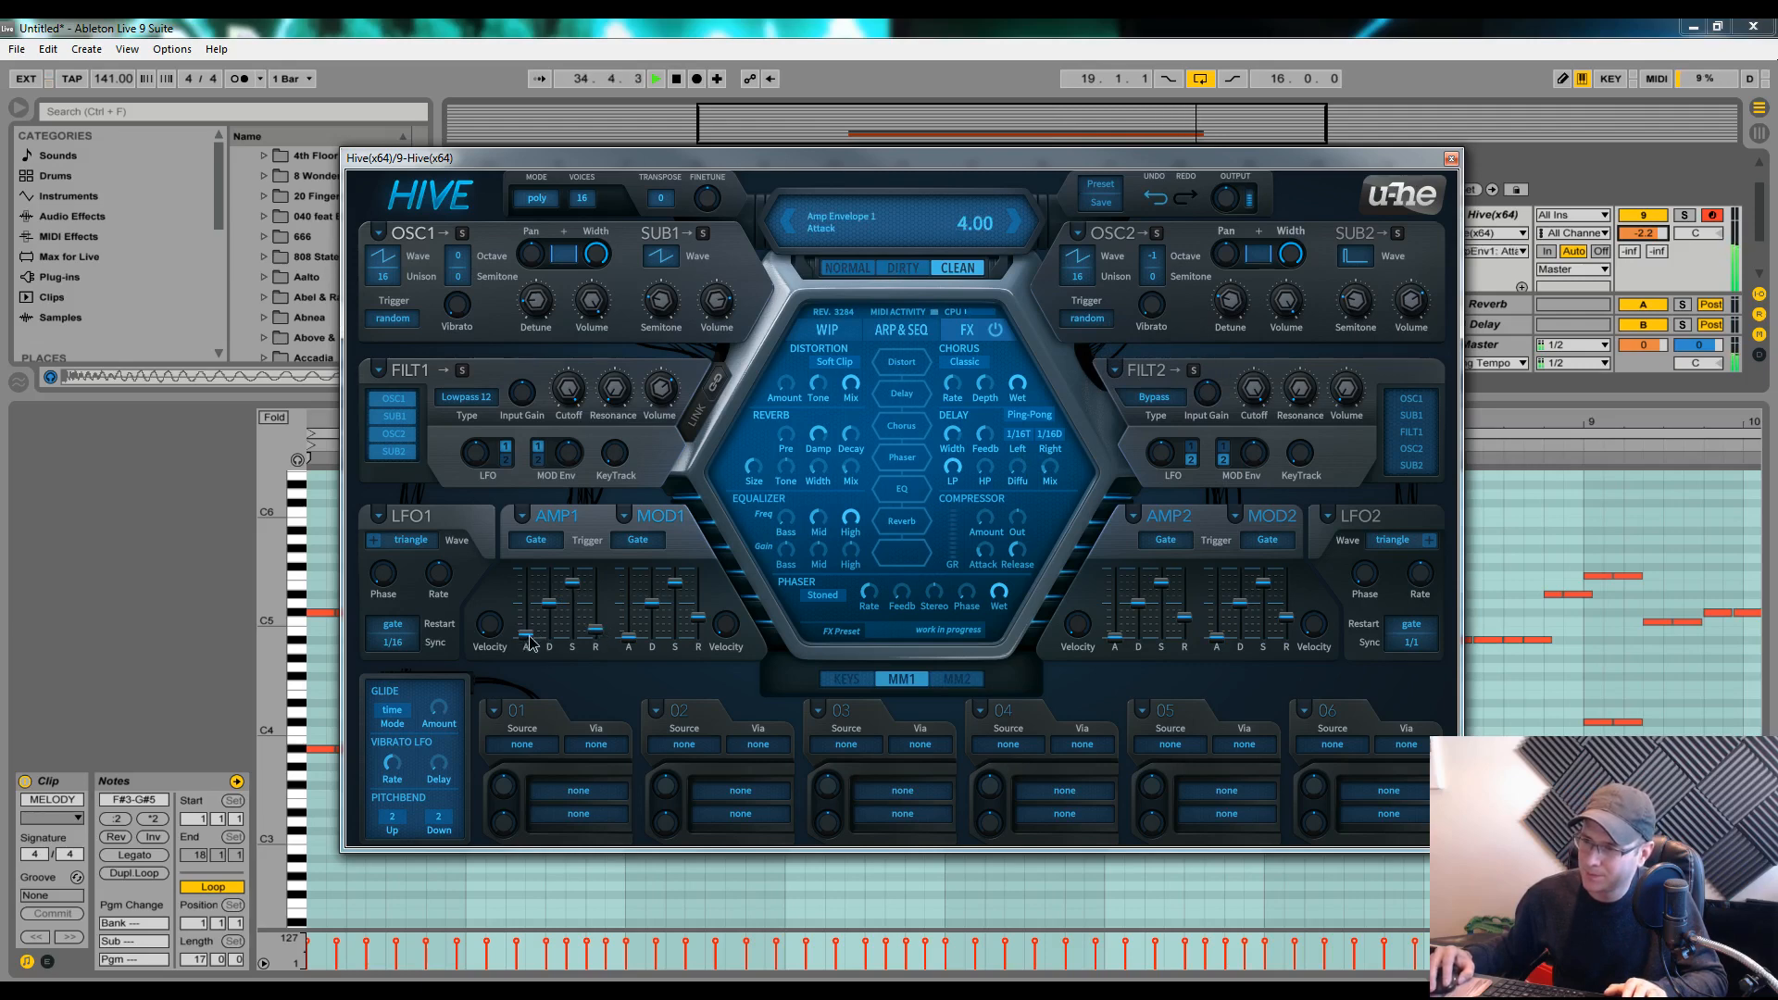
pyautogui.moveTo(549, 603); pyautogui.dragTo(573, 683)
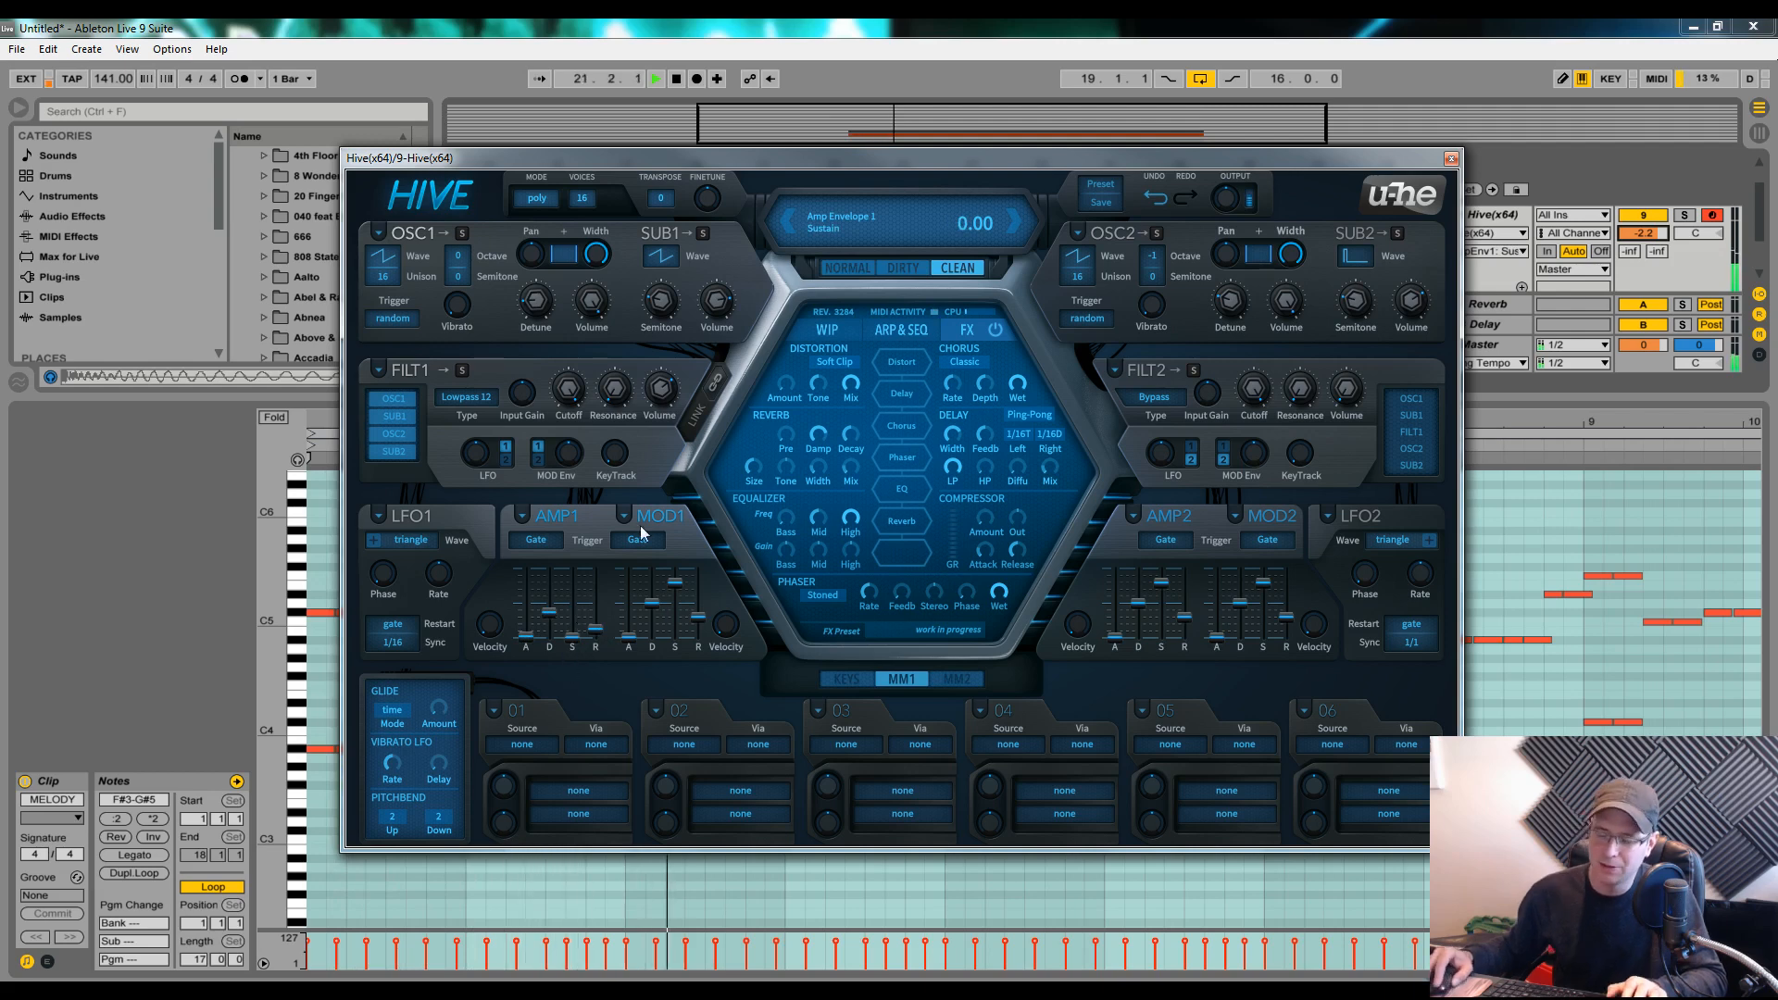
pyautogui.press('space')
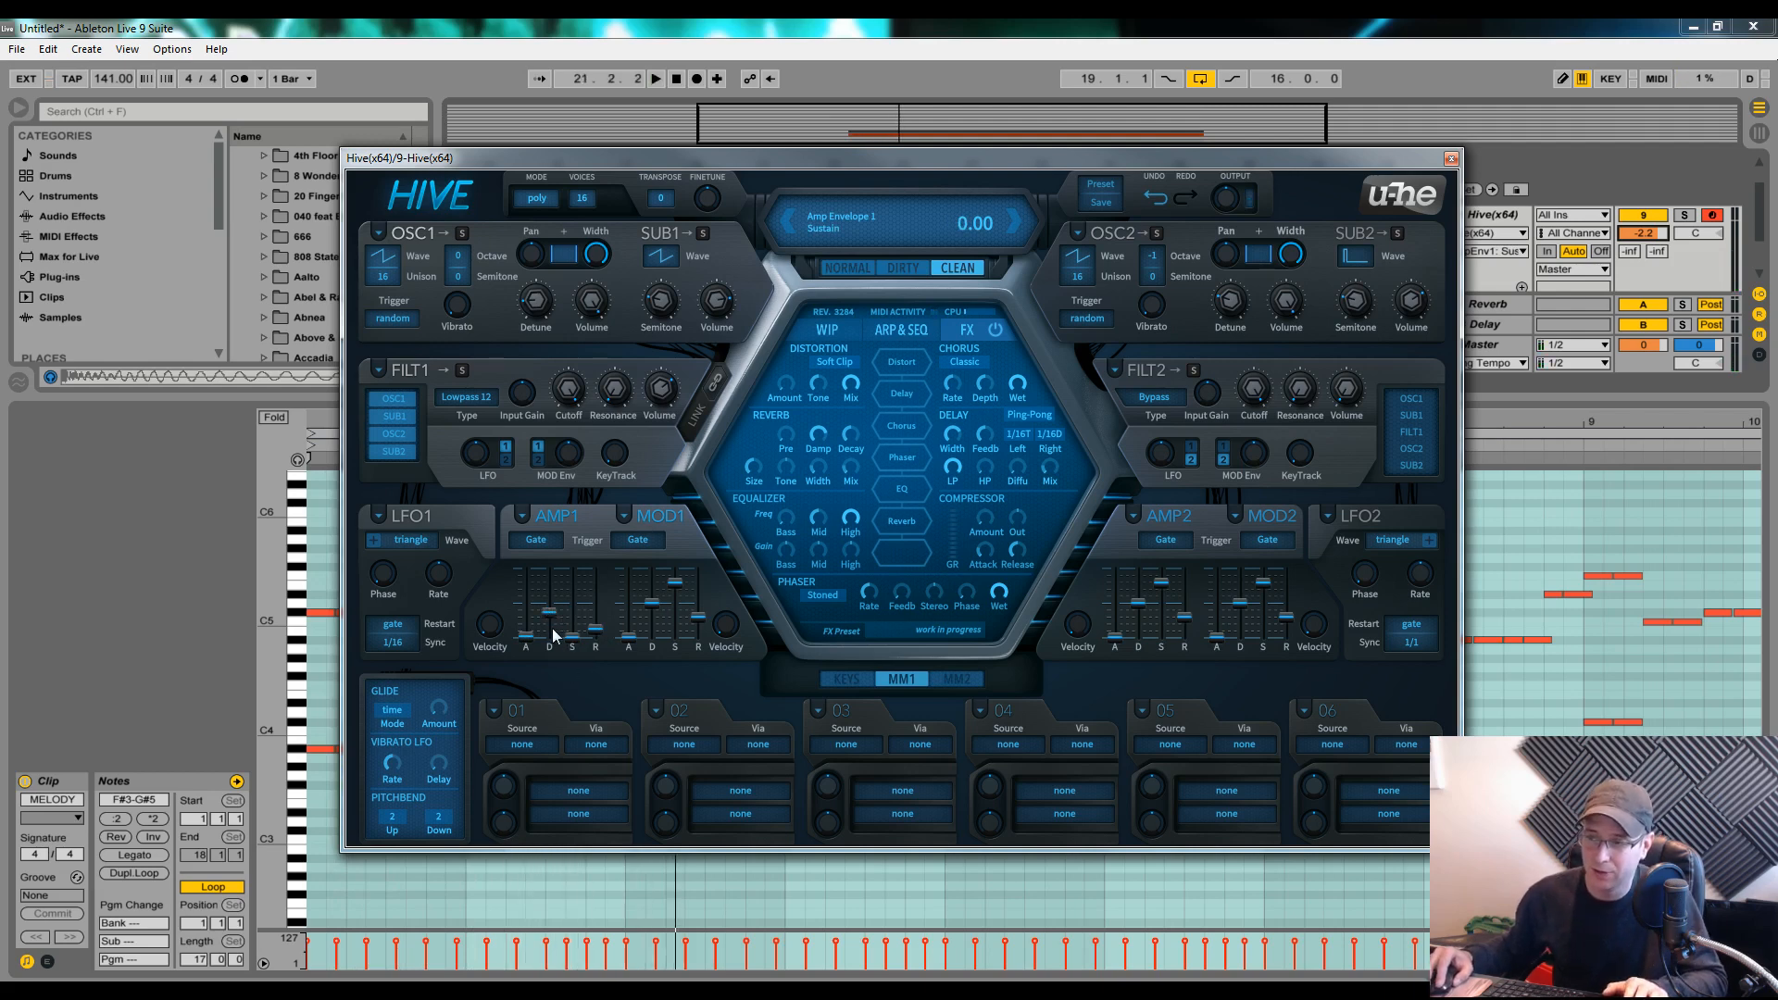
pyautogui.press('space')
pyautogui.moveTo(553, 630); pyautogui.dragTo(574, 557)
pyautogui.moveTo(594, 623)
pyautogui.mouseDown()
pyautogui.moveTo(551, 619)
pyautogui.moveTo(572, 575)
pyautogui.moveTo(581, 603)
pyautogui.mouseUp()
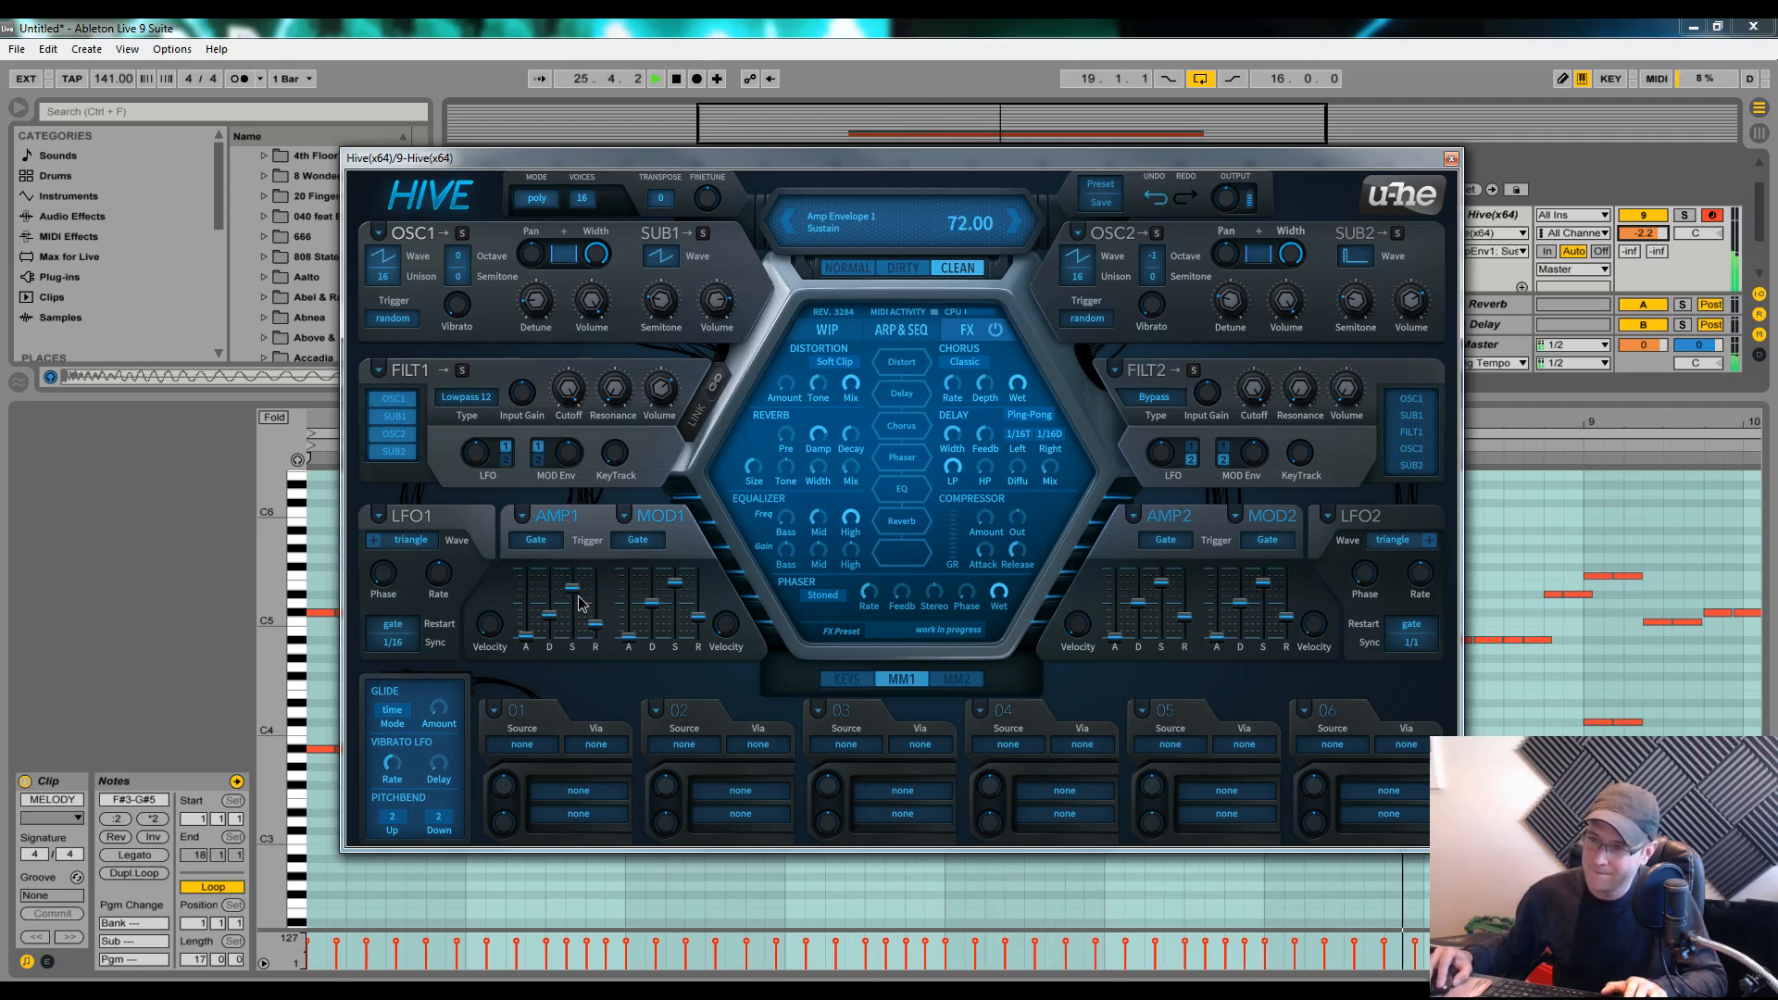
pyautogui.press('space')
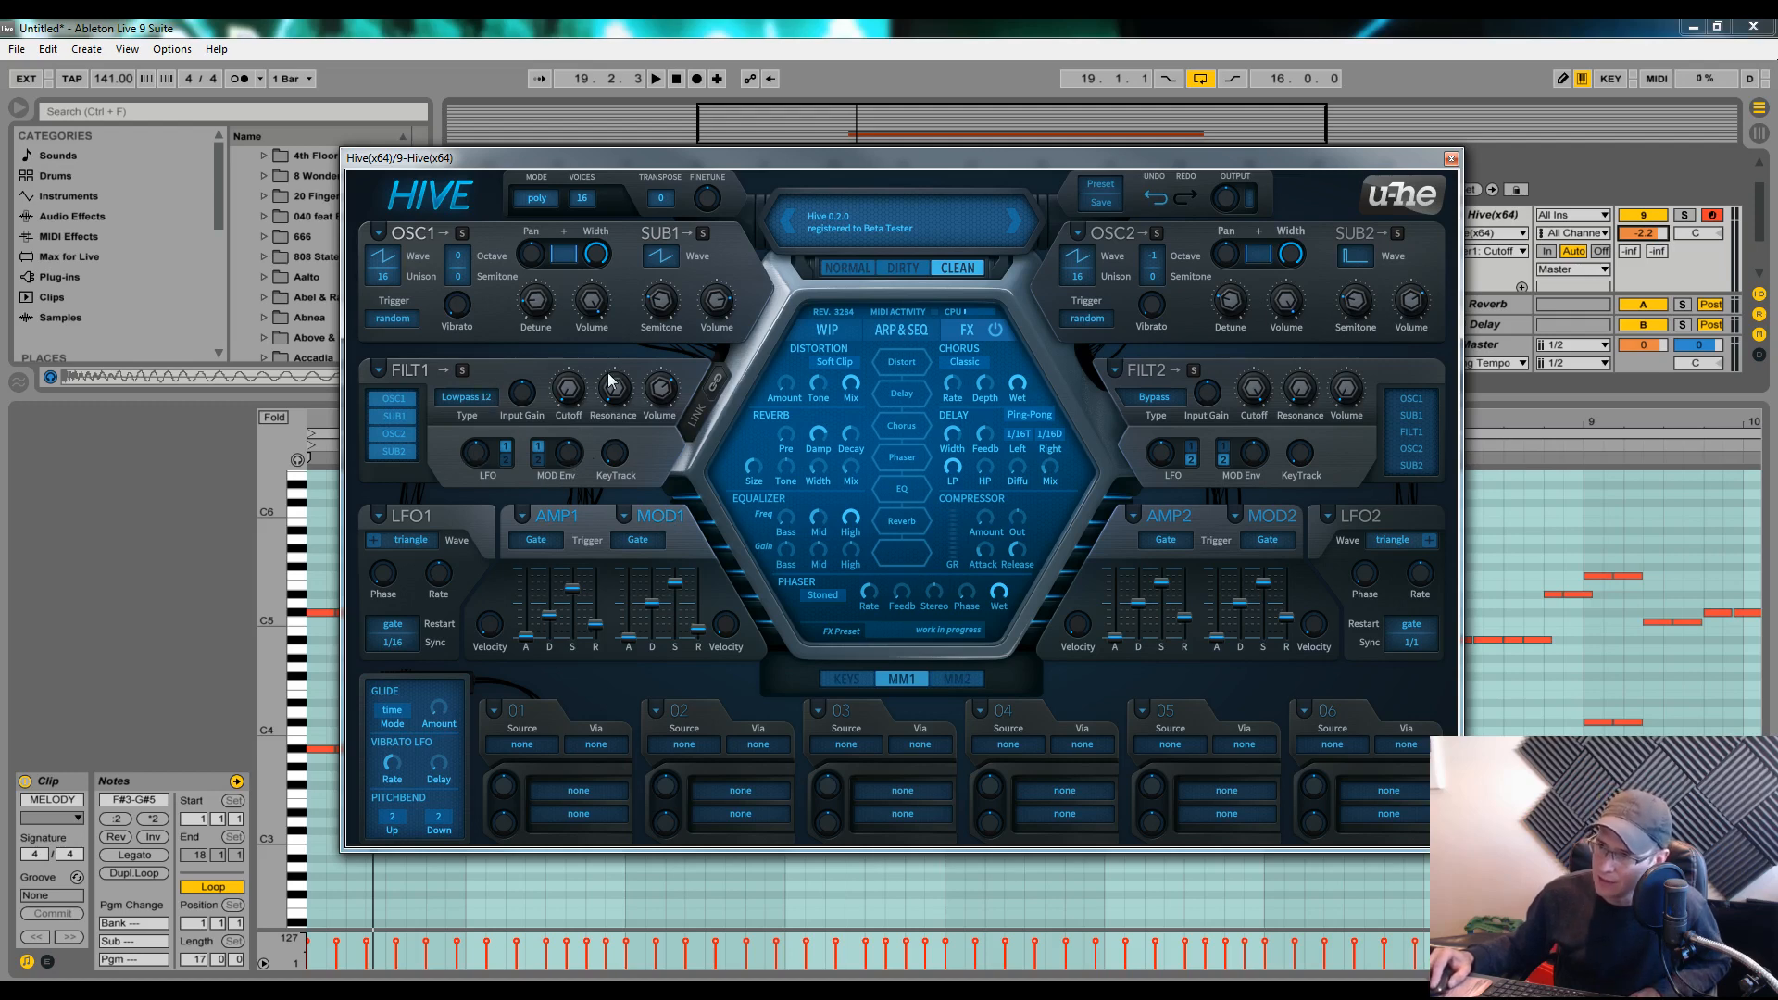
# Raise filter 1's mod envelope depth to 106 and audition the melody briefly
pyautogui.click(572, 456)
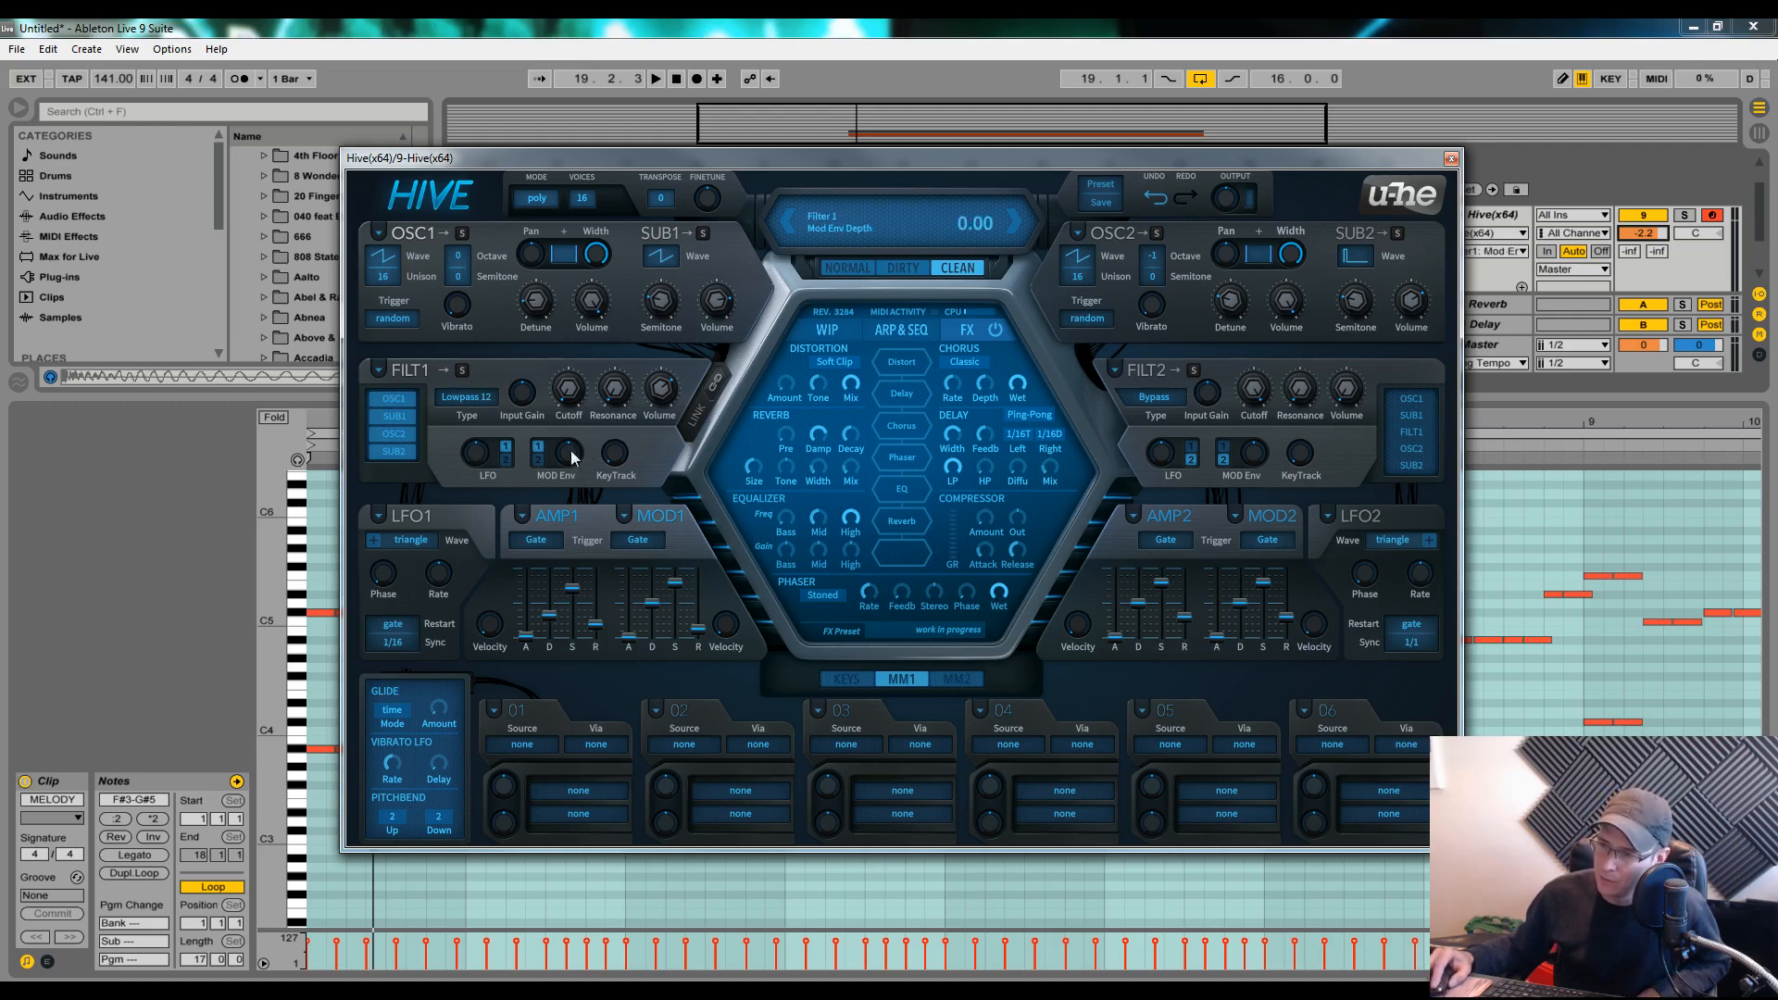
pyautogui.moveTo(571, 460); pyautogui.dragTo(573, 440)
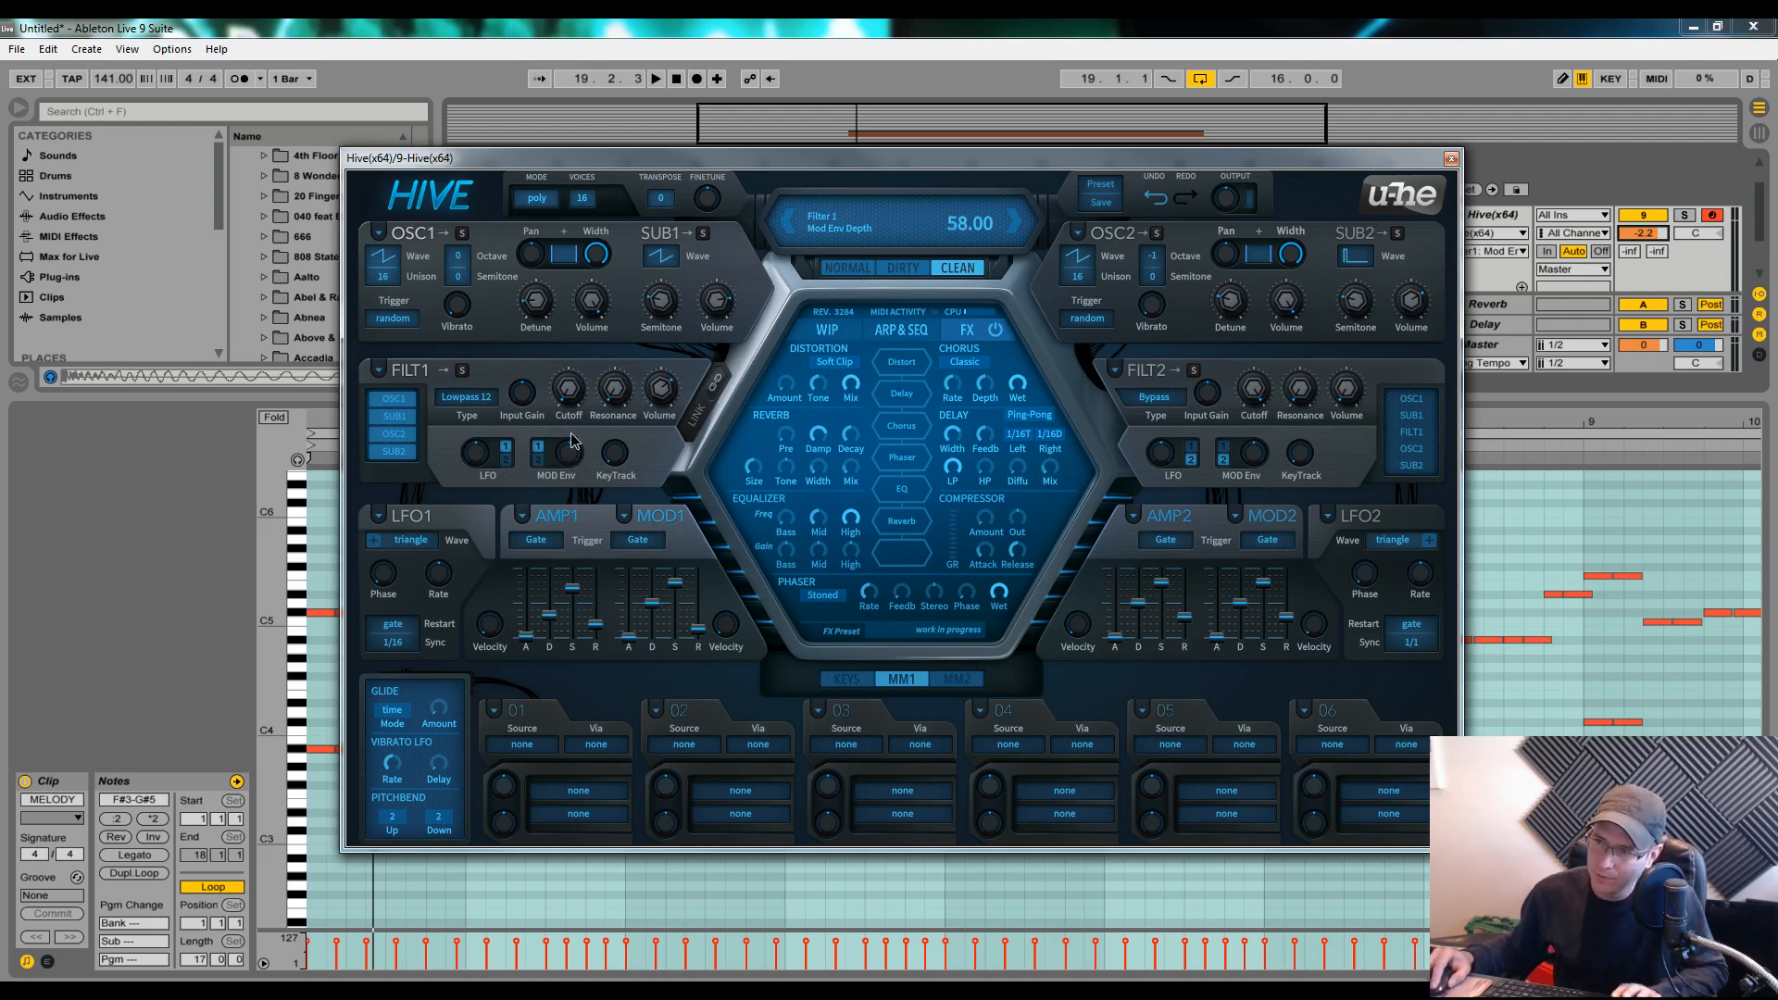
pyautogui.press('space')
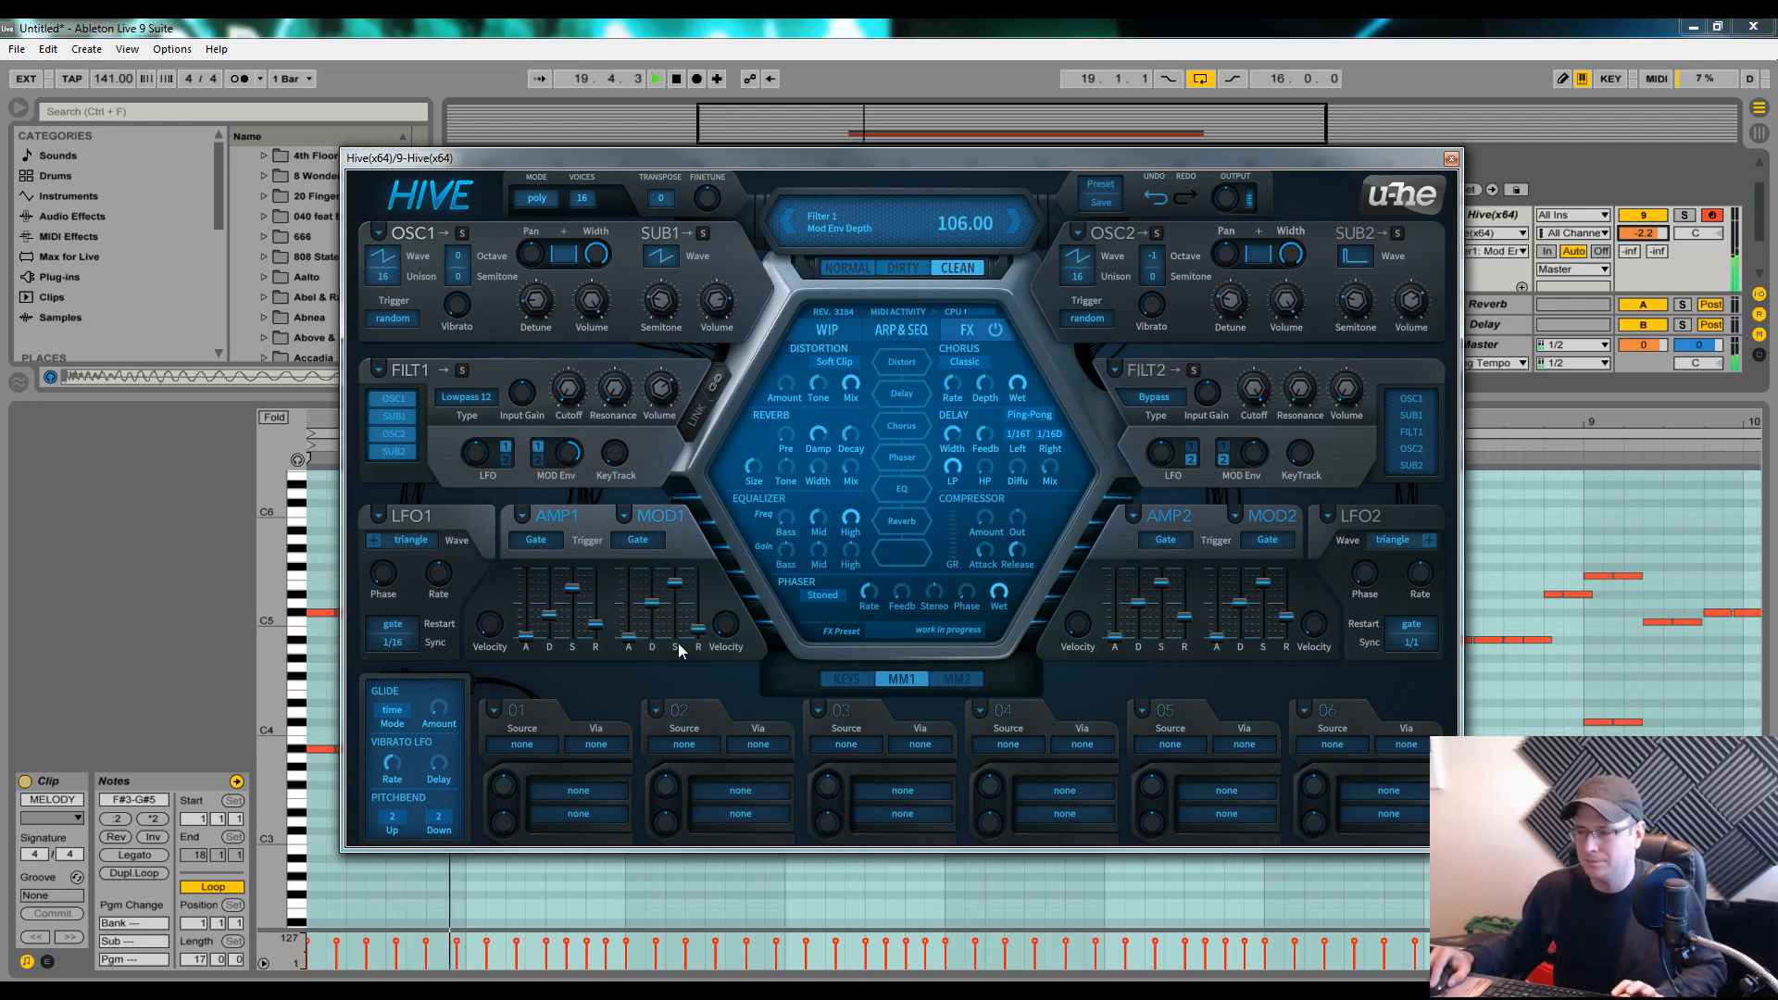
pyautogui.press('space')
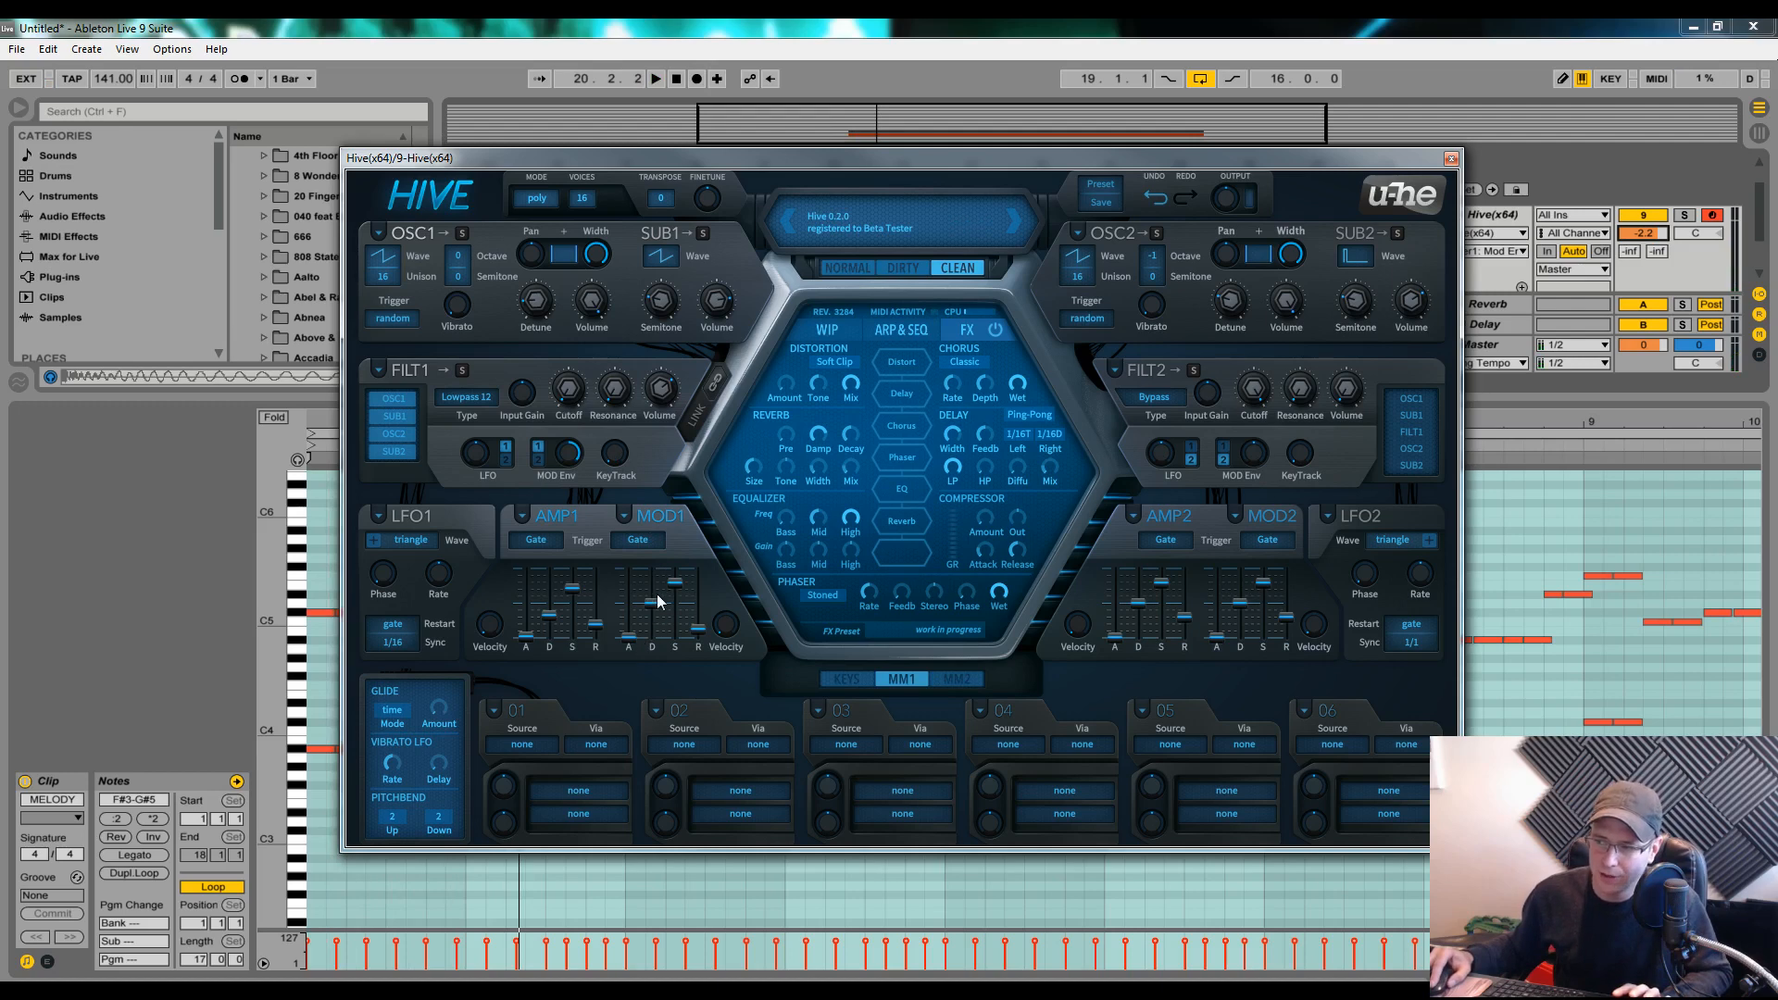
# Shape mod envelope 1 during melody playback, setting its decay to 37, and stop playback
pyautogui.press('space')
pyautogui.moveTo(653, 604)
pyautogui.mouseDown()
pyautogui.moveTo(680, 648)
pyautogui.moveTo(654, 611)
pyautogui.moveTo(655, 557)
pyautogui.moveTo(654, 608)
pyautogui.mouseUp()
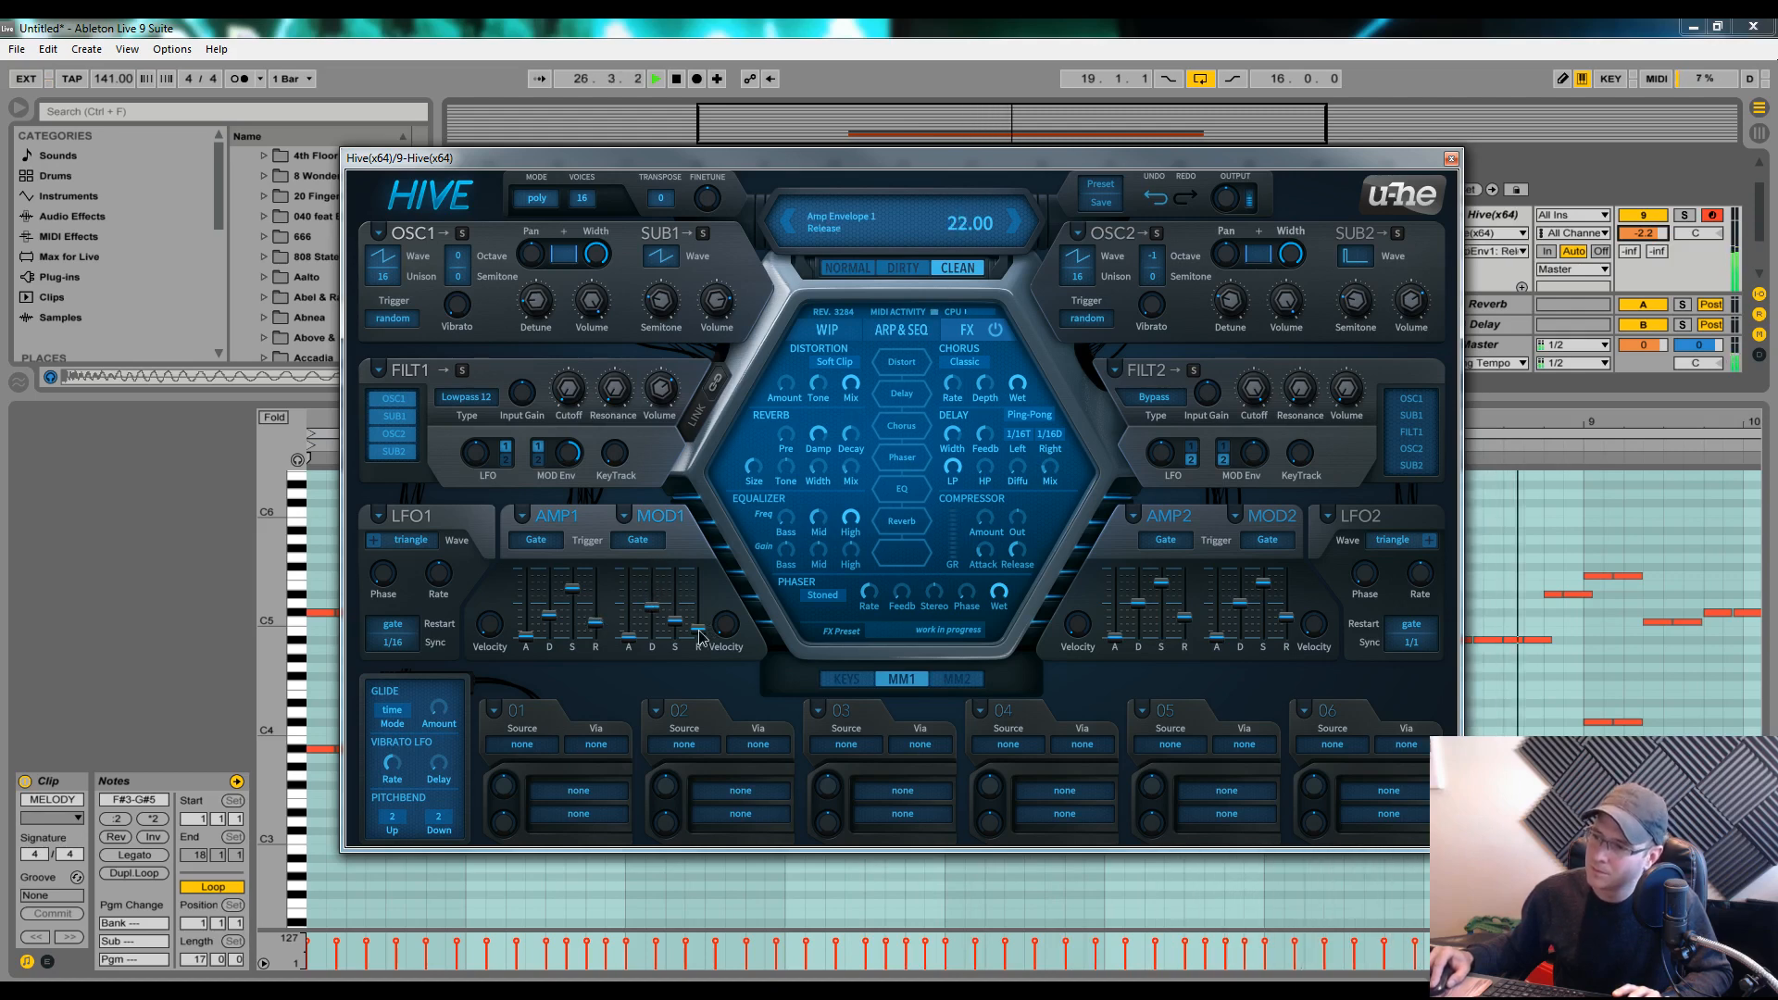
pyautogui.moveTo(651, 617); pyautogui.dragTo(651, 619)
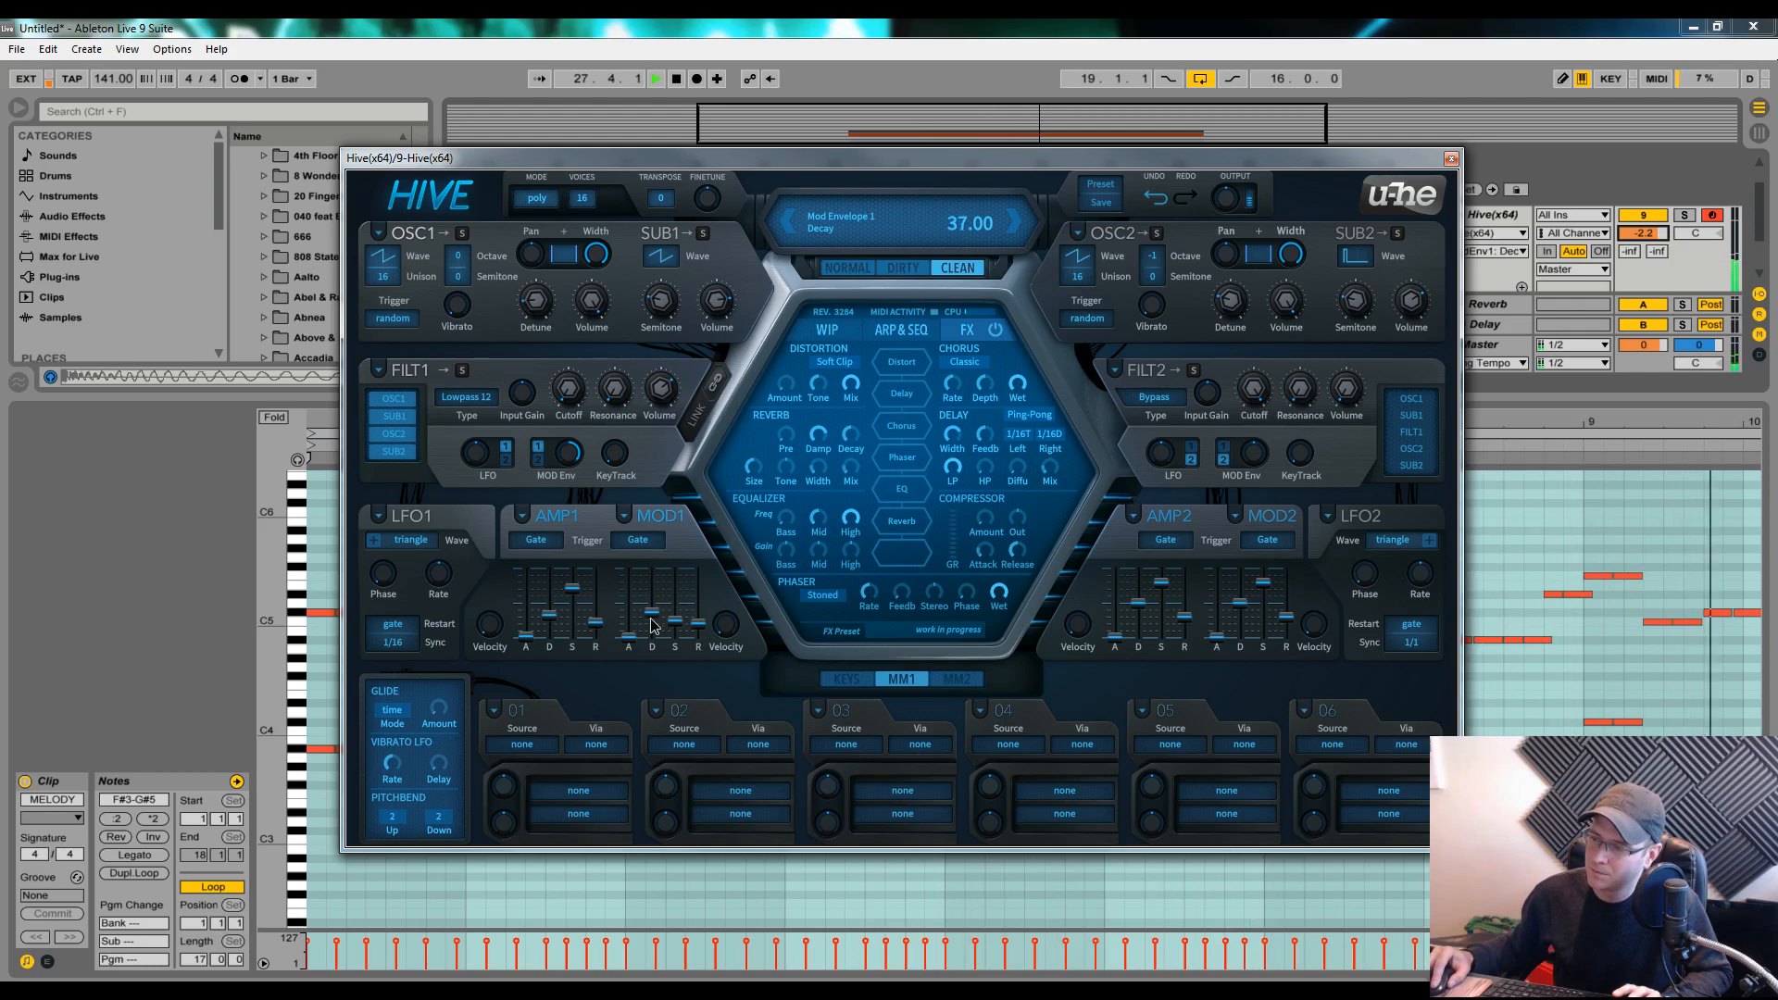
pyautogui.press('space')
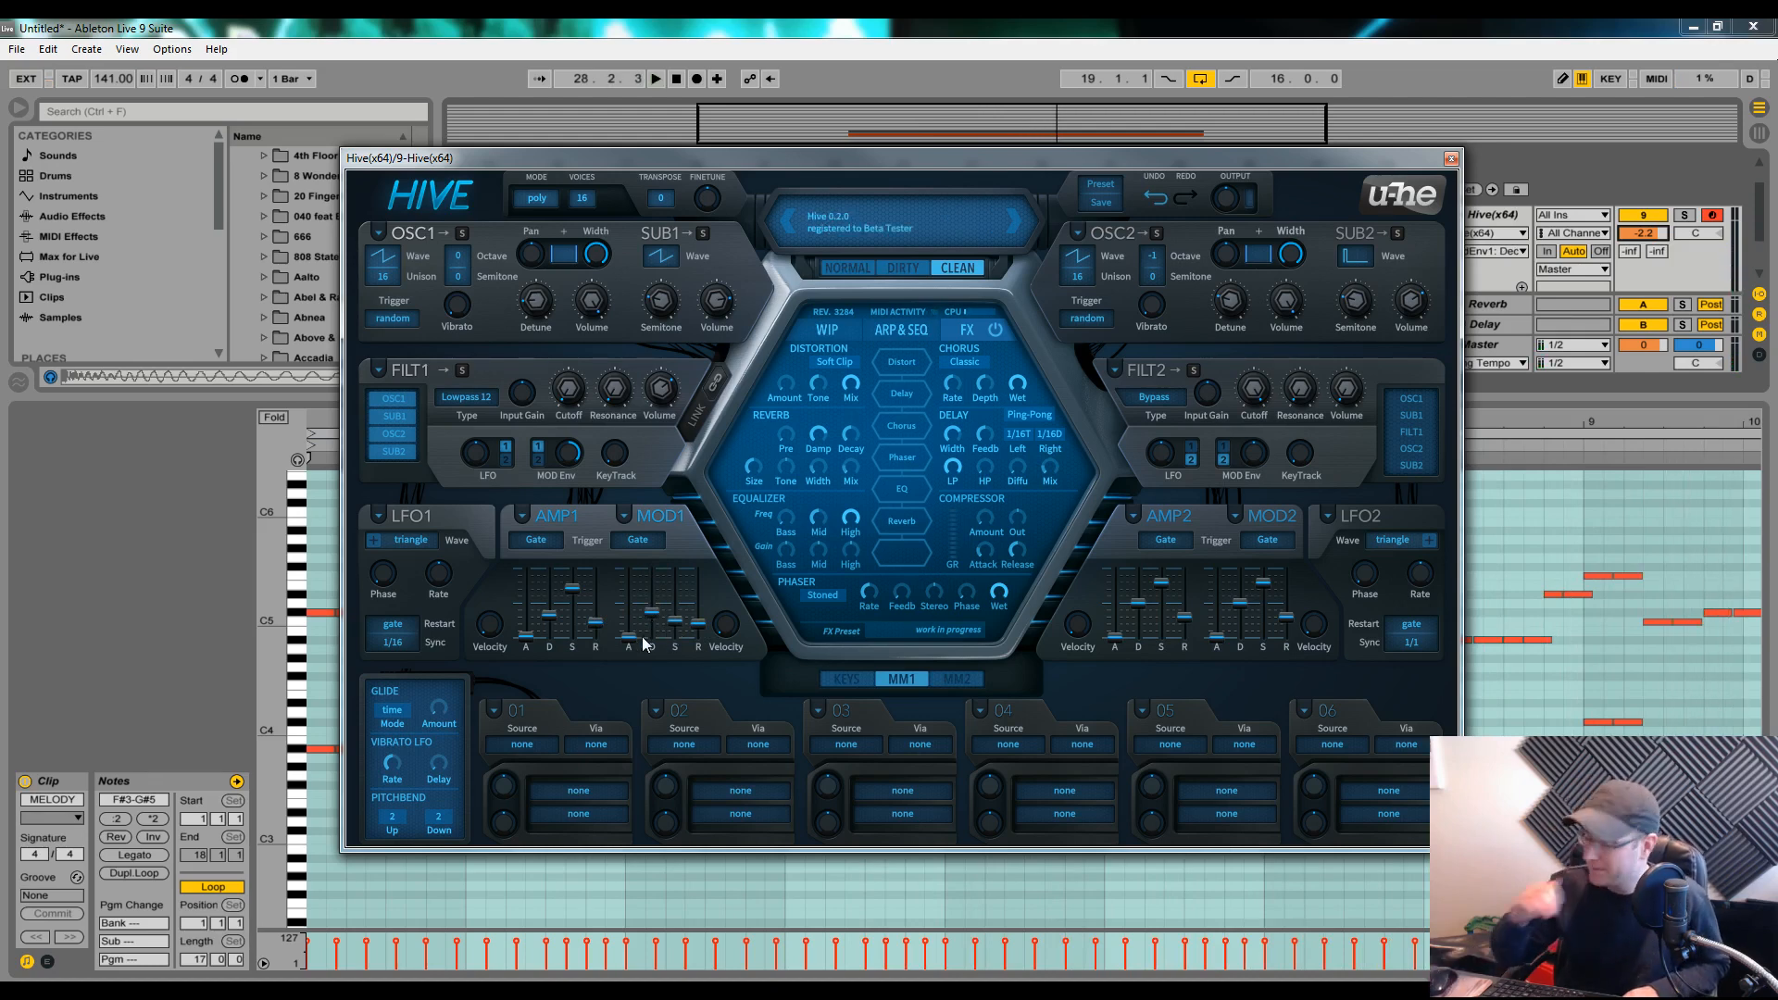
# Assign ModWheel as the source of modulation slot 01, target mod envelope 1's decay and adjust the first depth
pyautogui.click(523, 745)
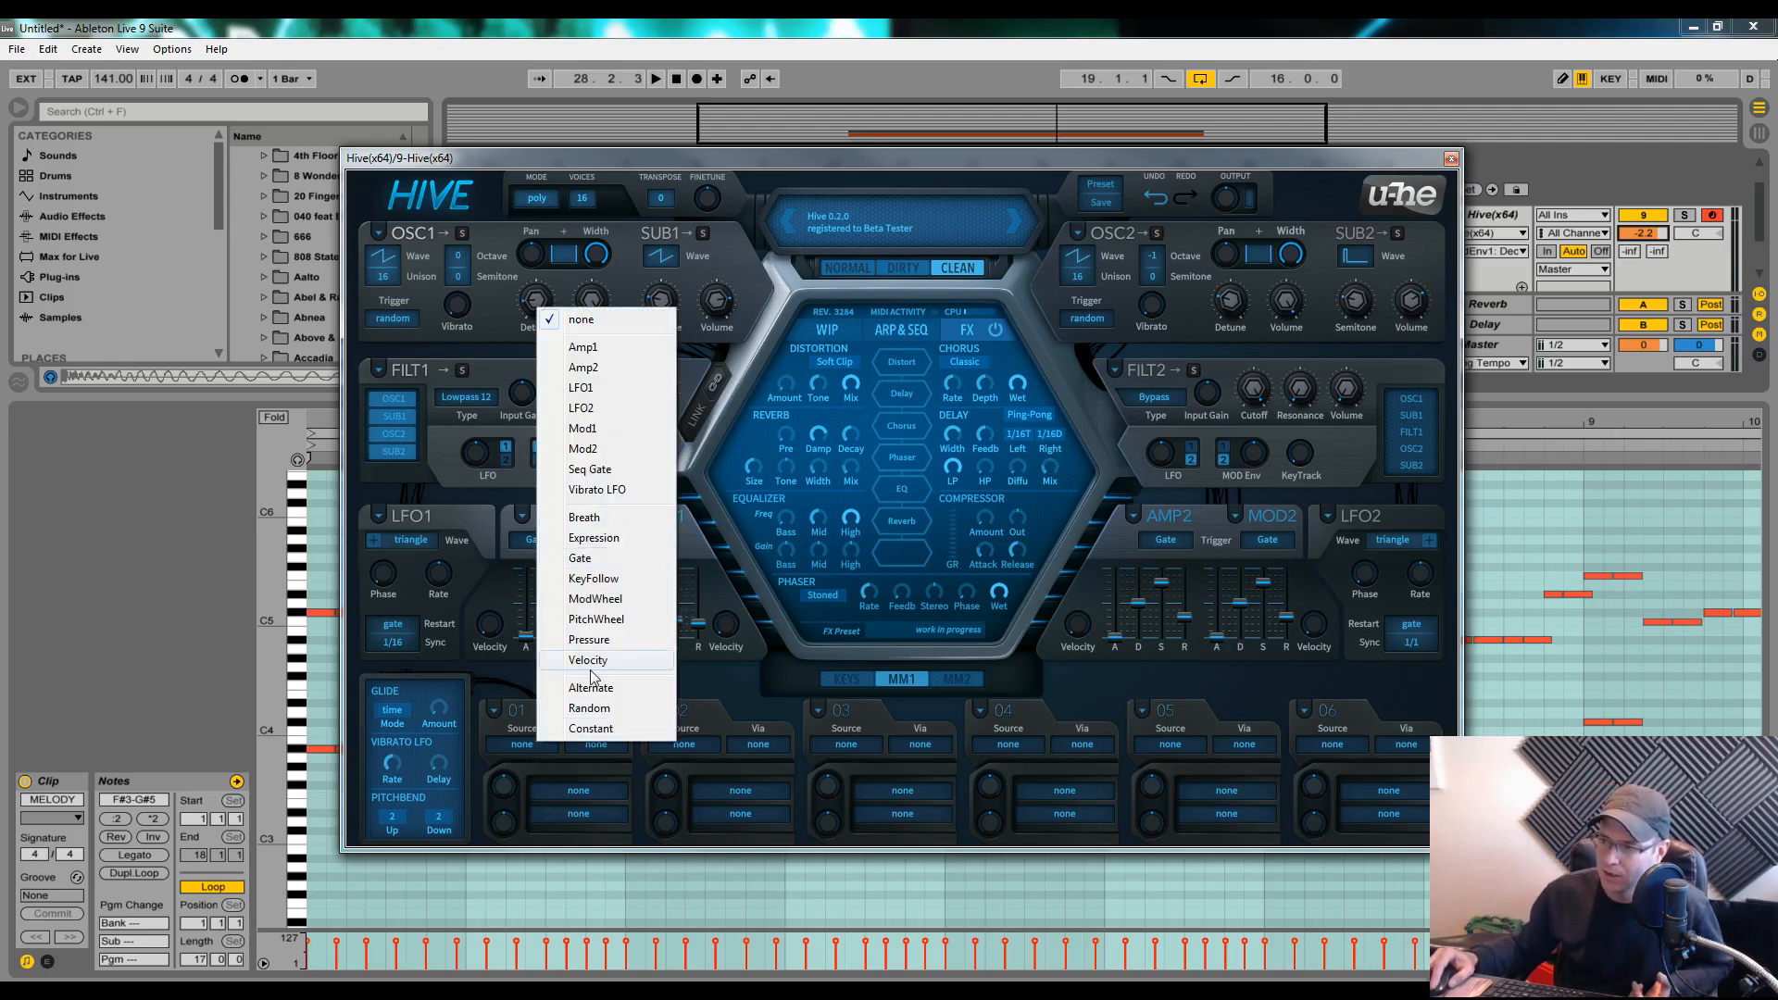
pyautogui.click(617, 599)
pyautogui.click(843, 679)
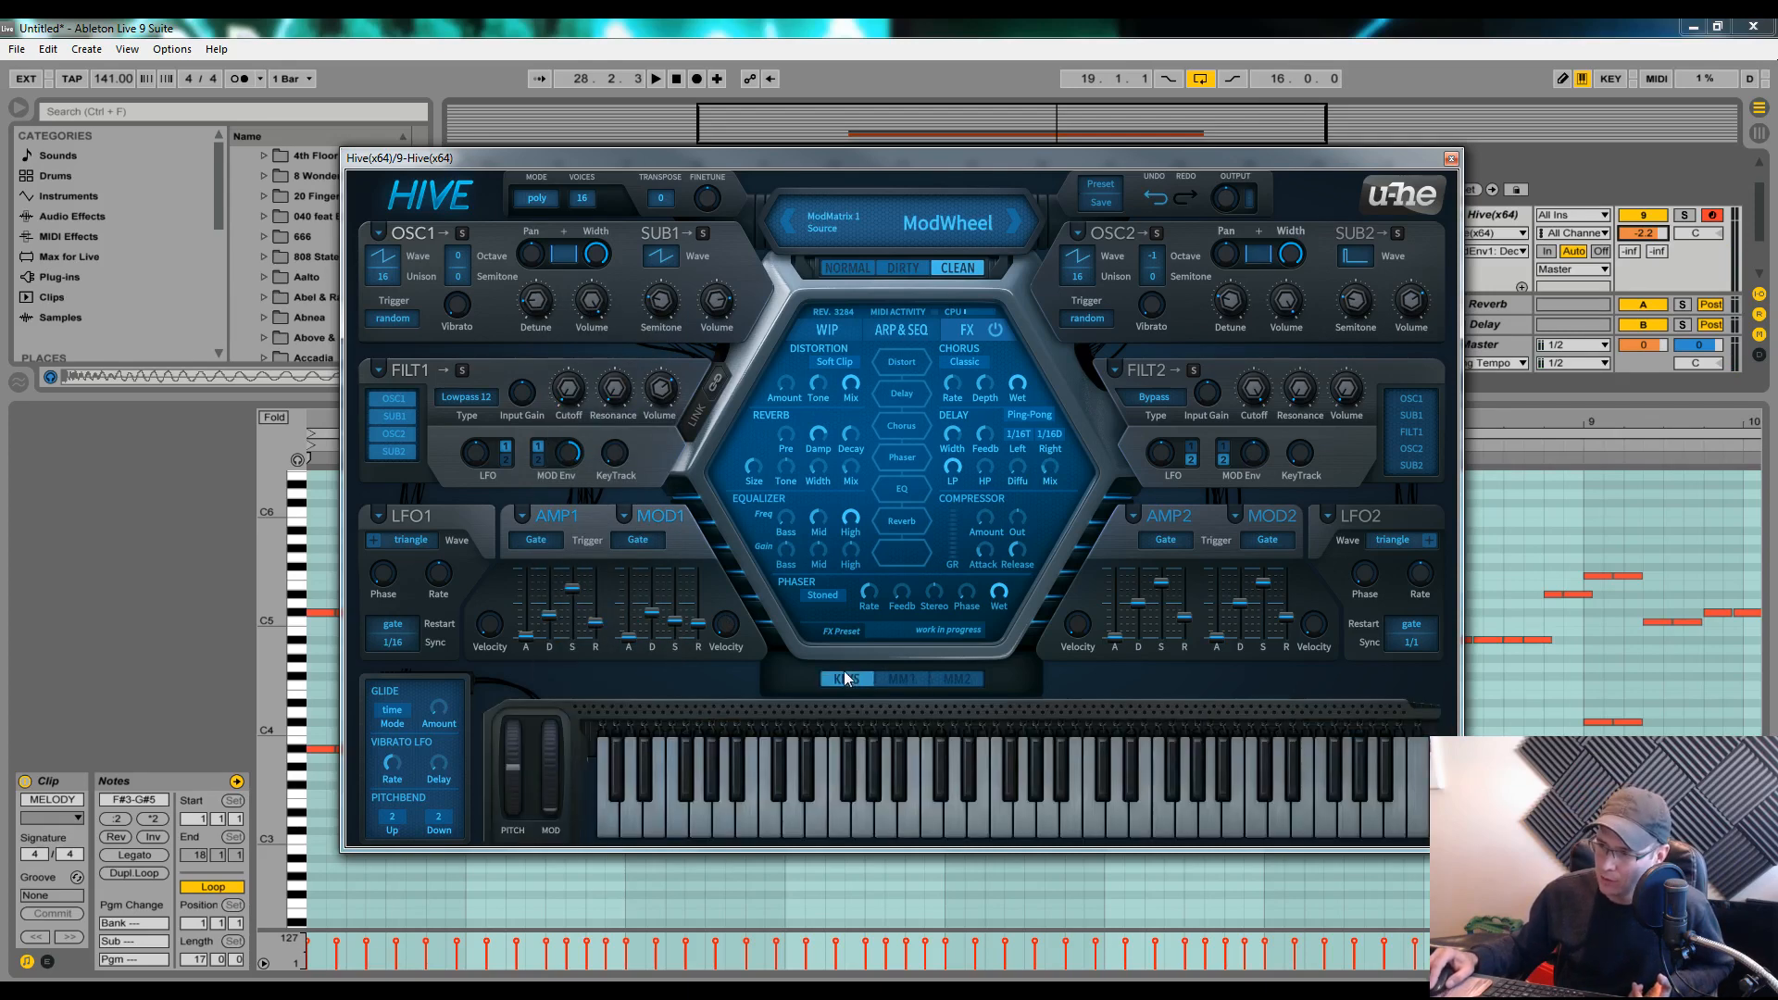
pyautogui.click(903, 680)
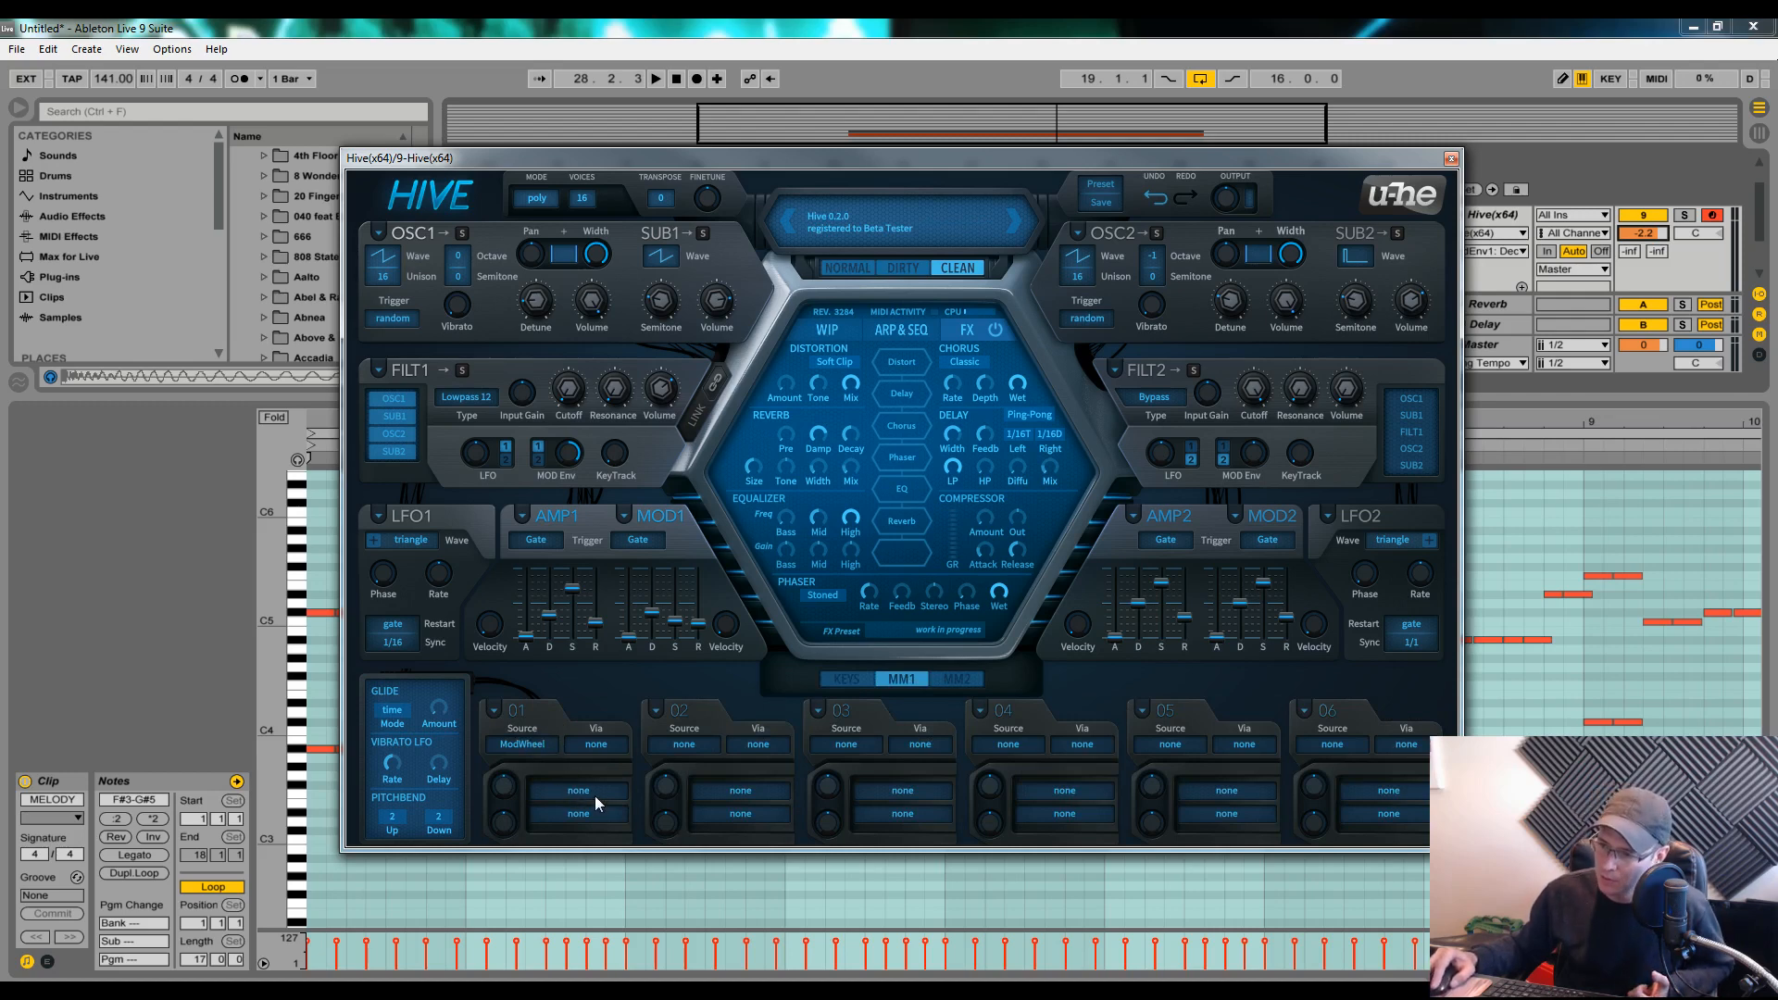
pyautogui.moveTo(593, 792); pyautogui.dragTo(652, 616)
pyautogui.click(499, 789)
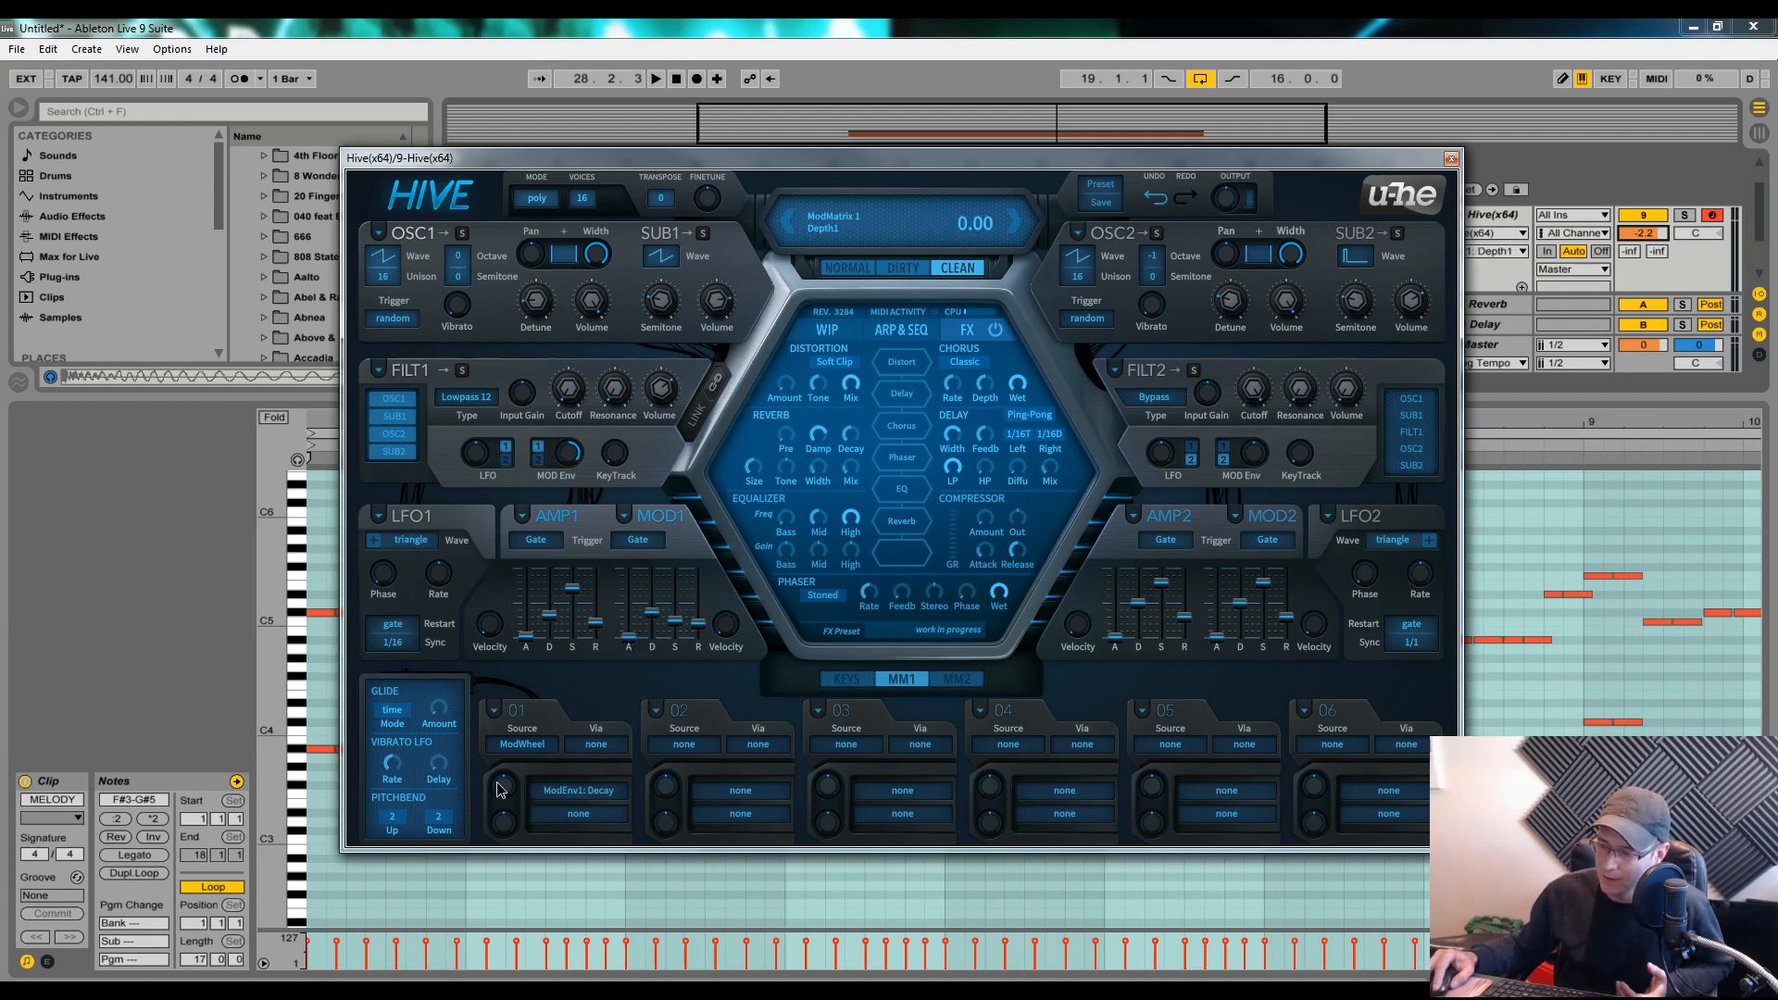
# Play the melody while sweeping the virtual mod wheel and set mod envelope 1's attack to 3
pyautogui.click(859, 679)
pyautogui.press('space')
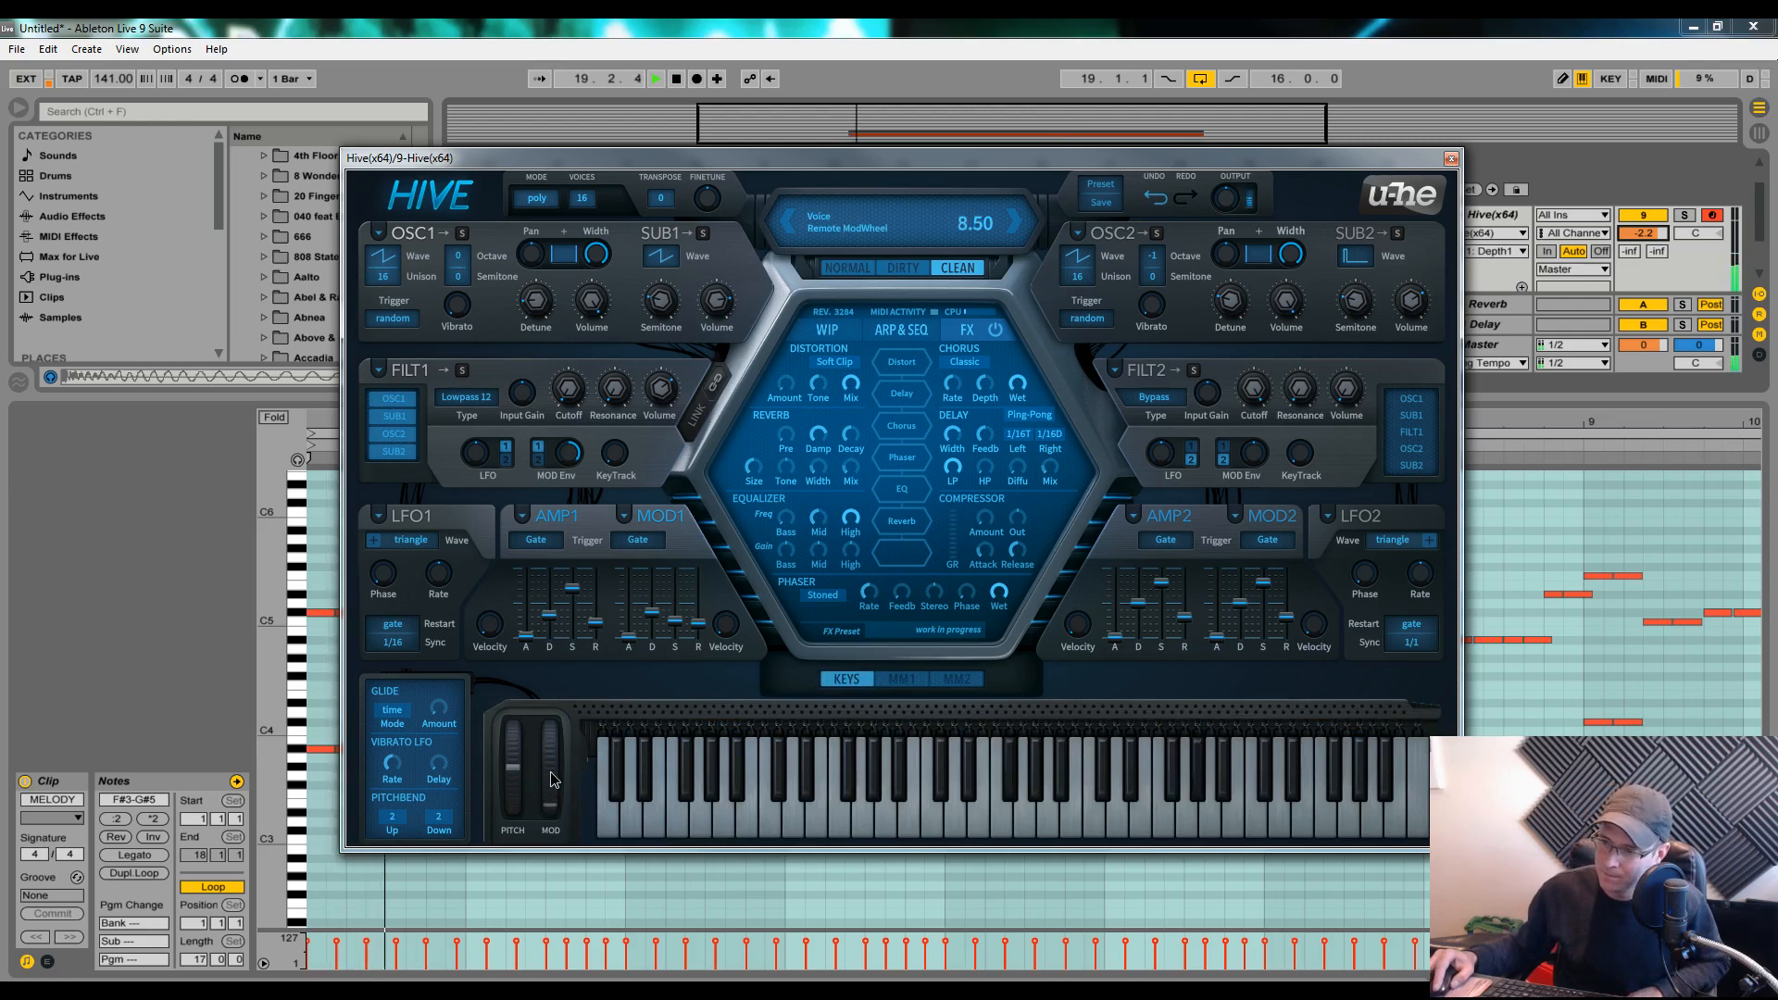
pyautogui.moveTo(552, 725); pyautogui.dragTo(572, 609)
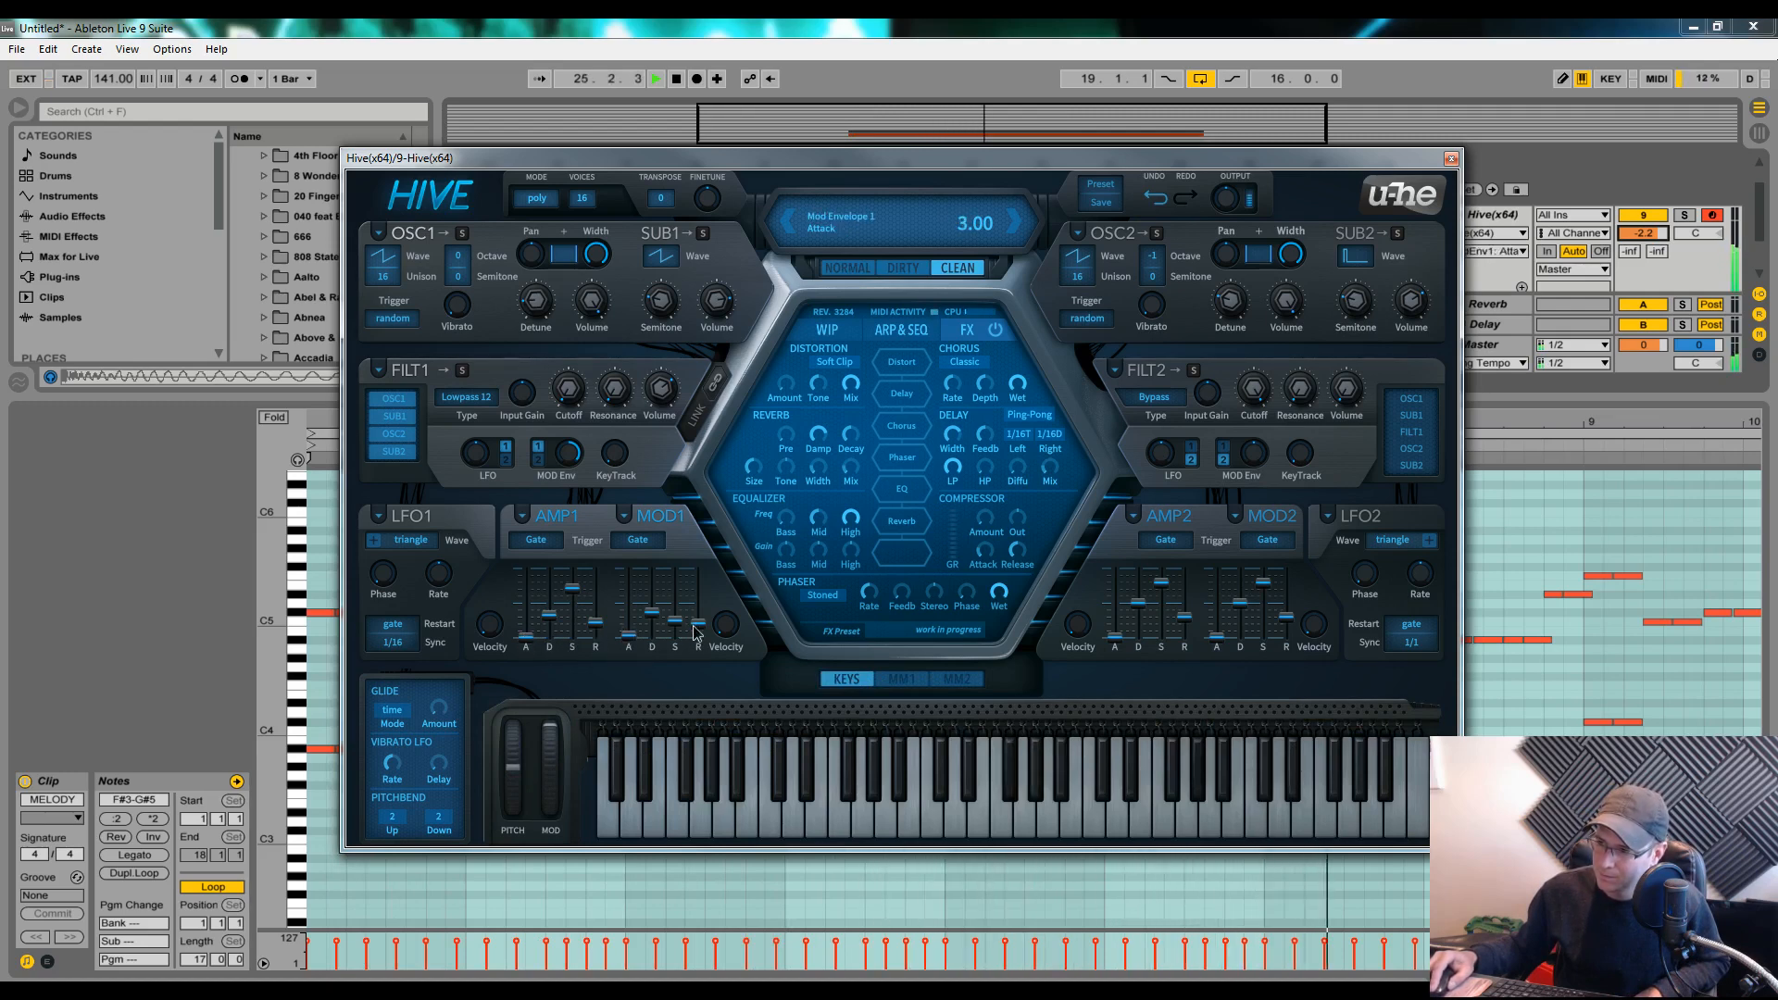
# Lower mod envelope 1's release, set amp envelope 1's sustain to 60 and release to 6 while trying the mod wheel, and stop playback
pyautogui.moveTo(698, 620); pyautogui.dragTo(701, 644)
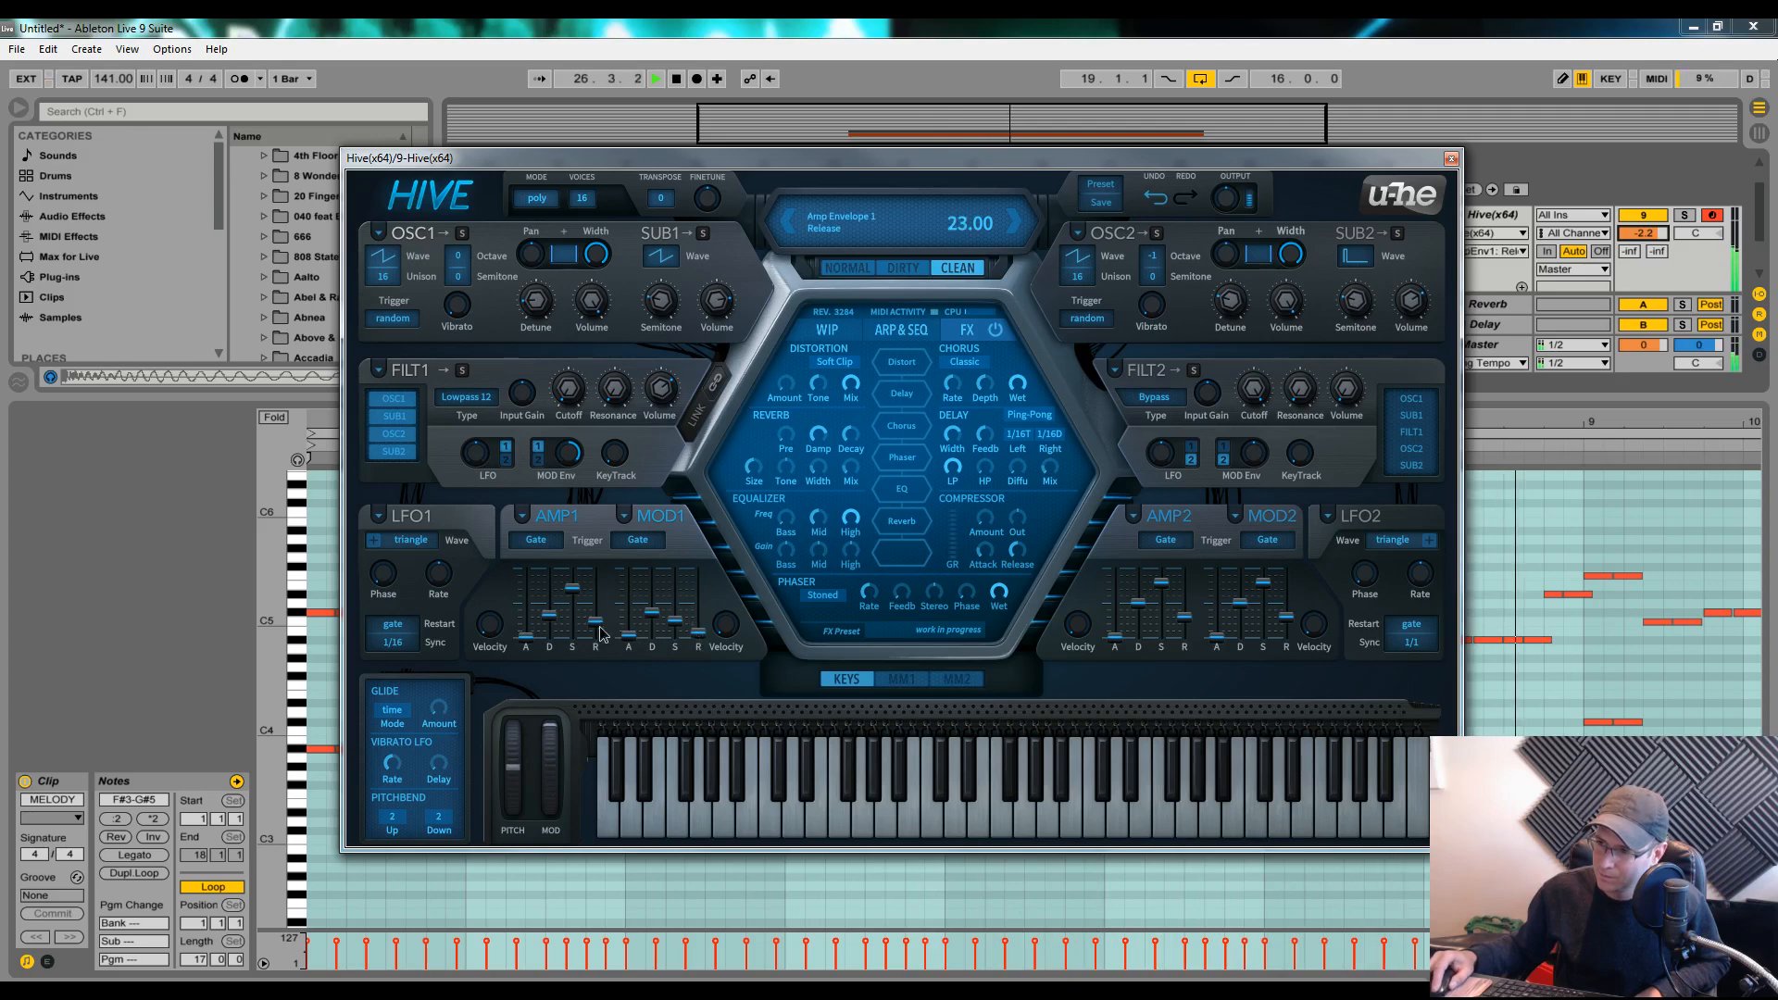
pyautogui.moveTo(595, 621); pyautogui.dragTo(576, 552)
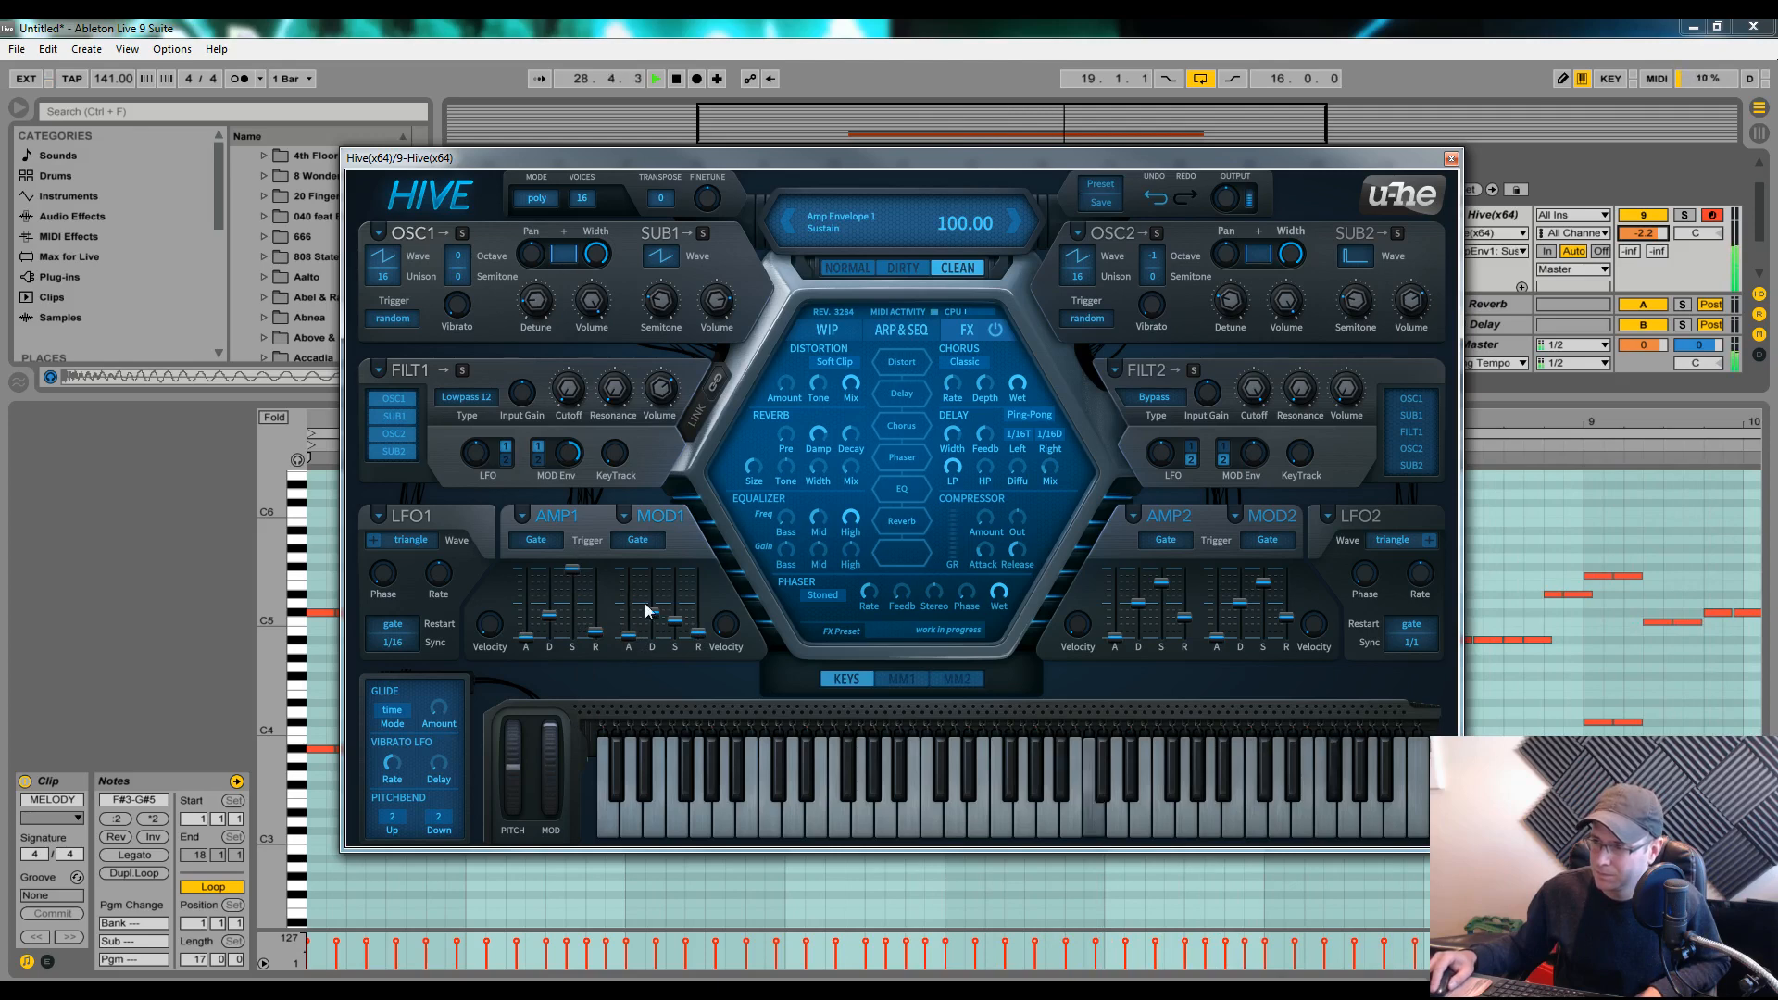
pyautogui.moveTo(554, 736); pyautogui.dragTo(558, 872)
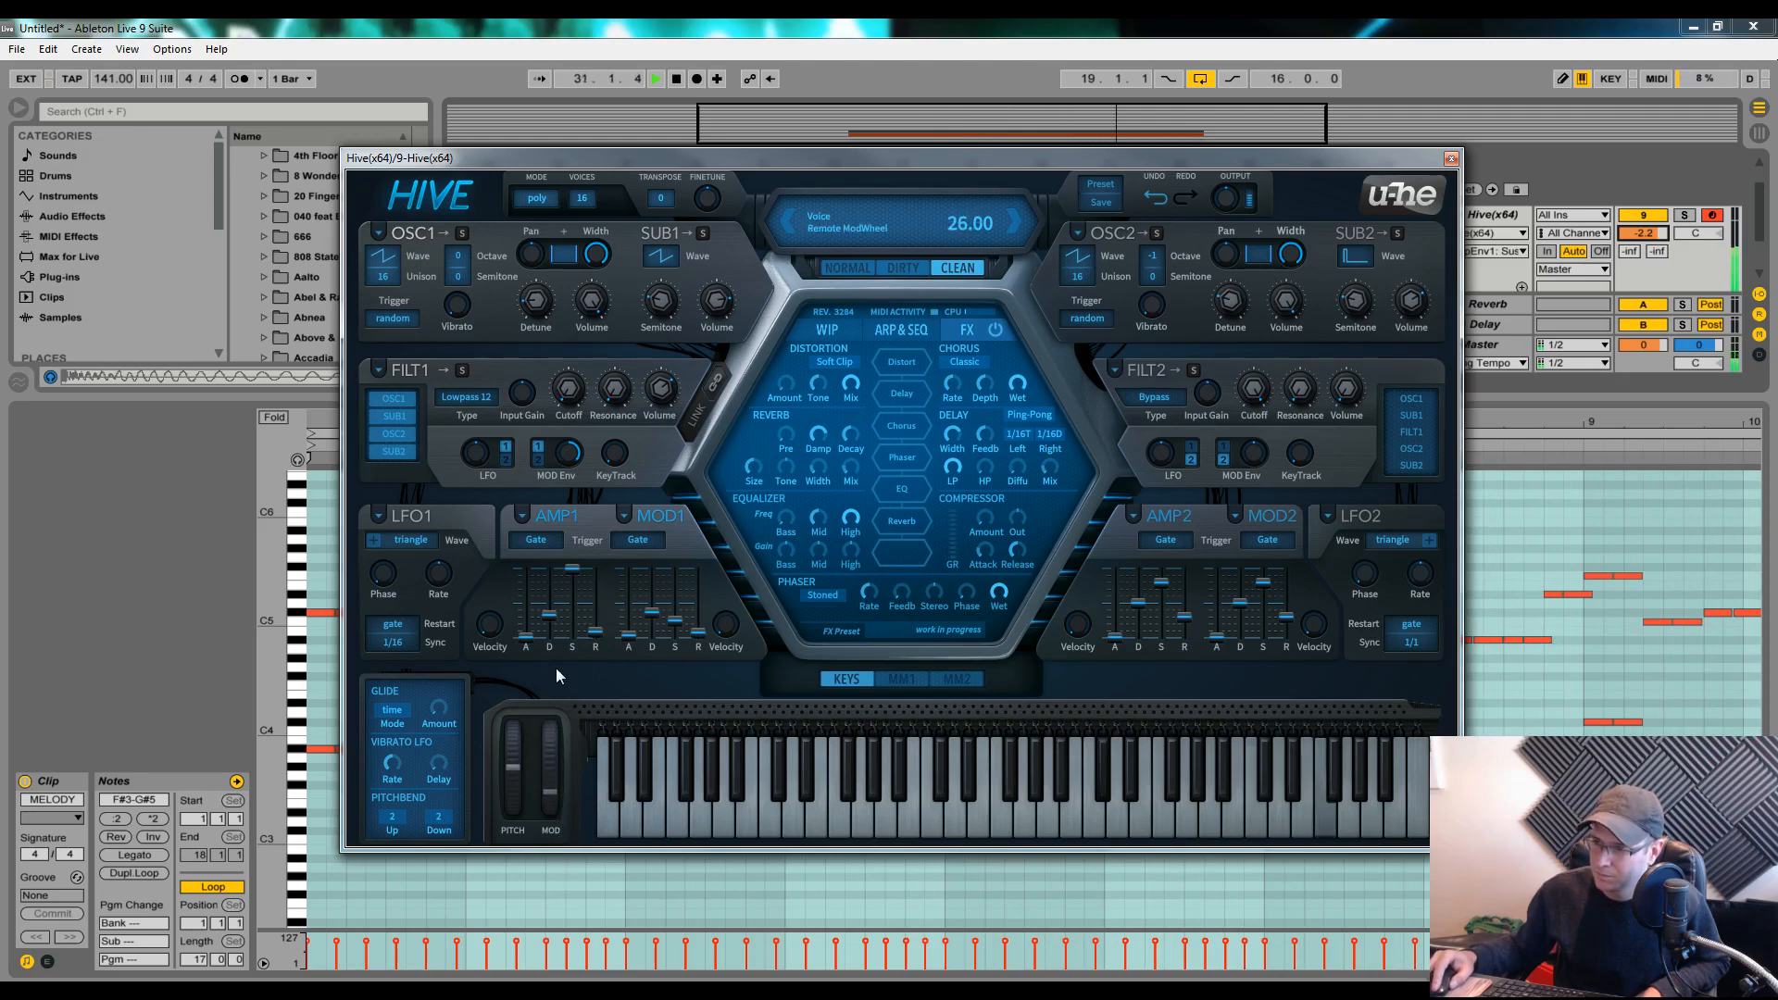
pyautogui.moveTo(575, 572); pyautogui.dragTo(577, 616)
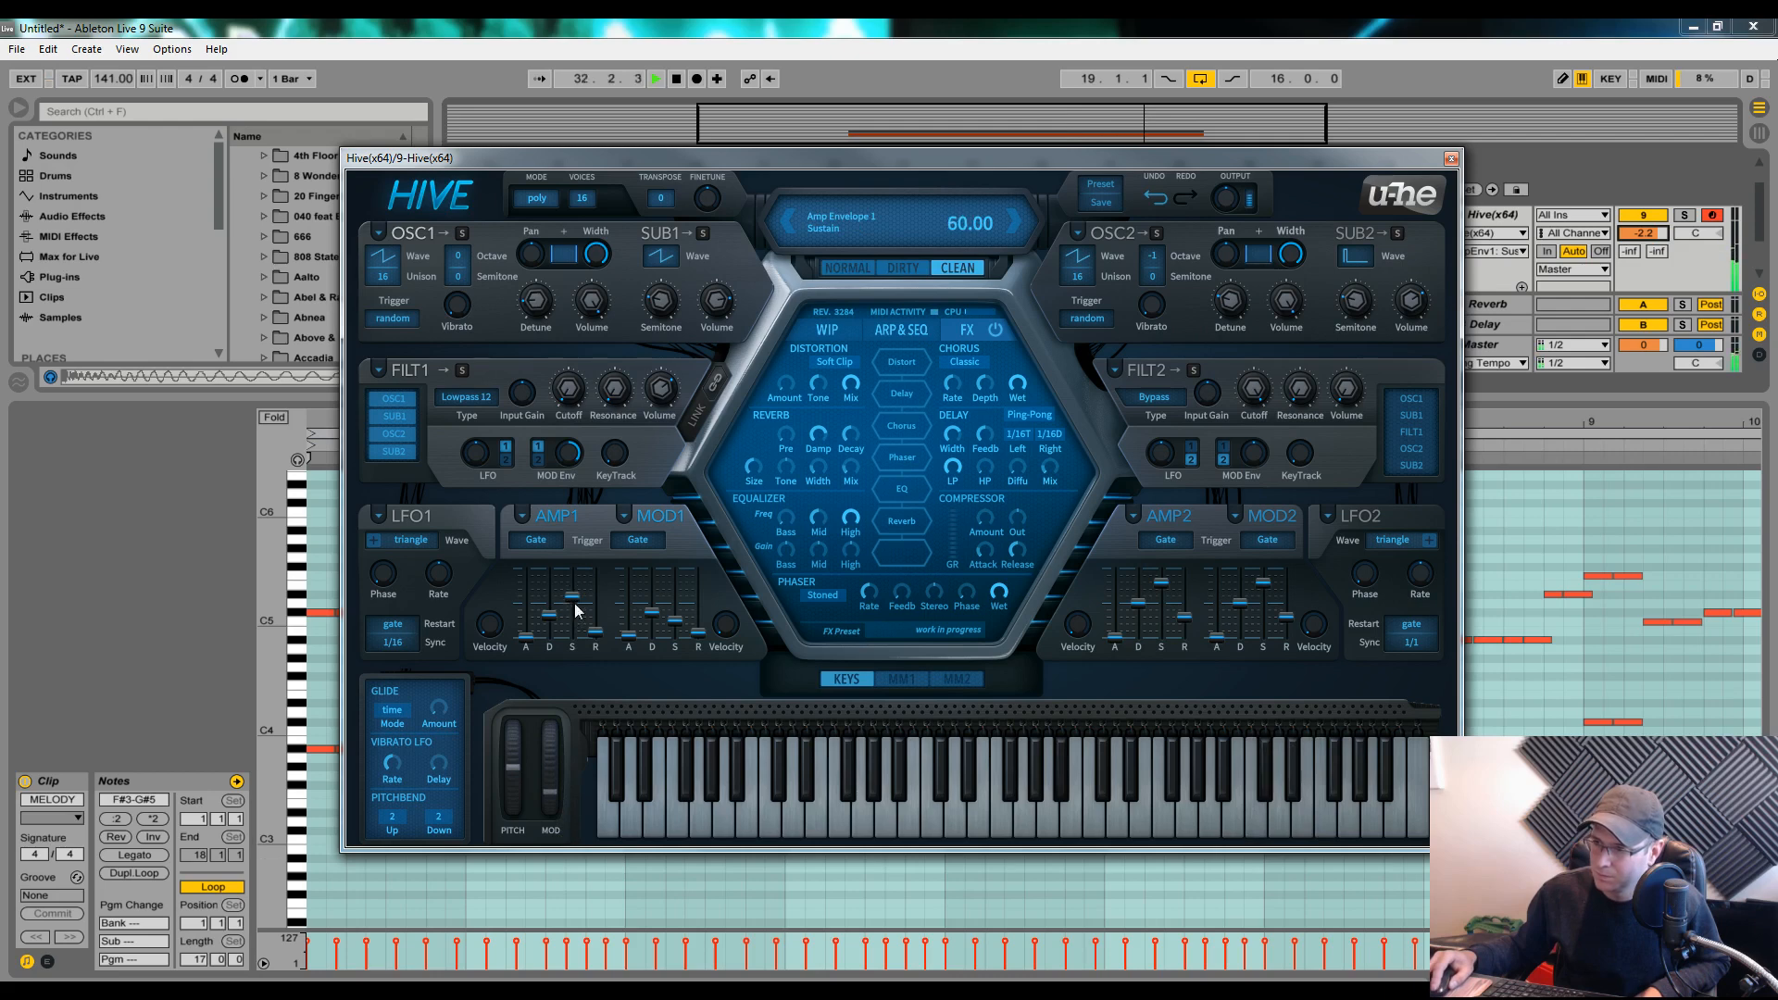
pyautogui.moveTo(596, 632); pyautogui.dragTo(597, 642)
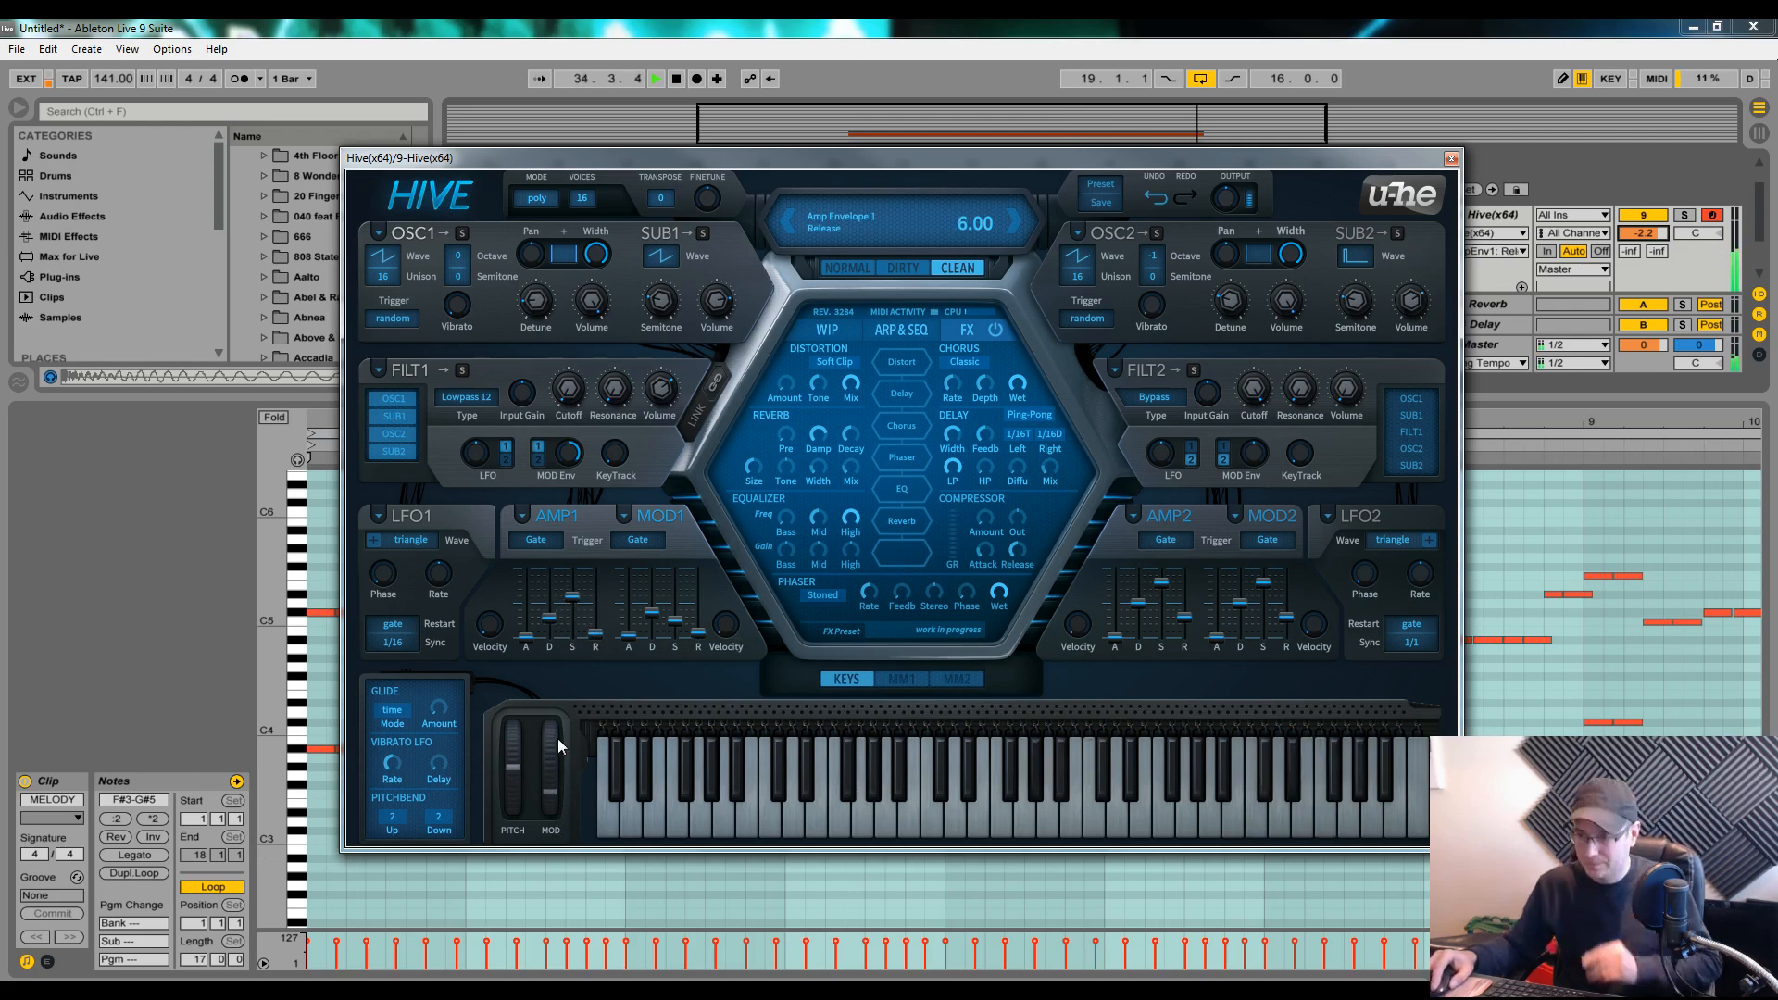
pyautogui.moveTo(557, 738); pyautogui.dragTo(558, 757)
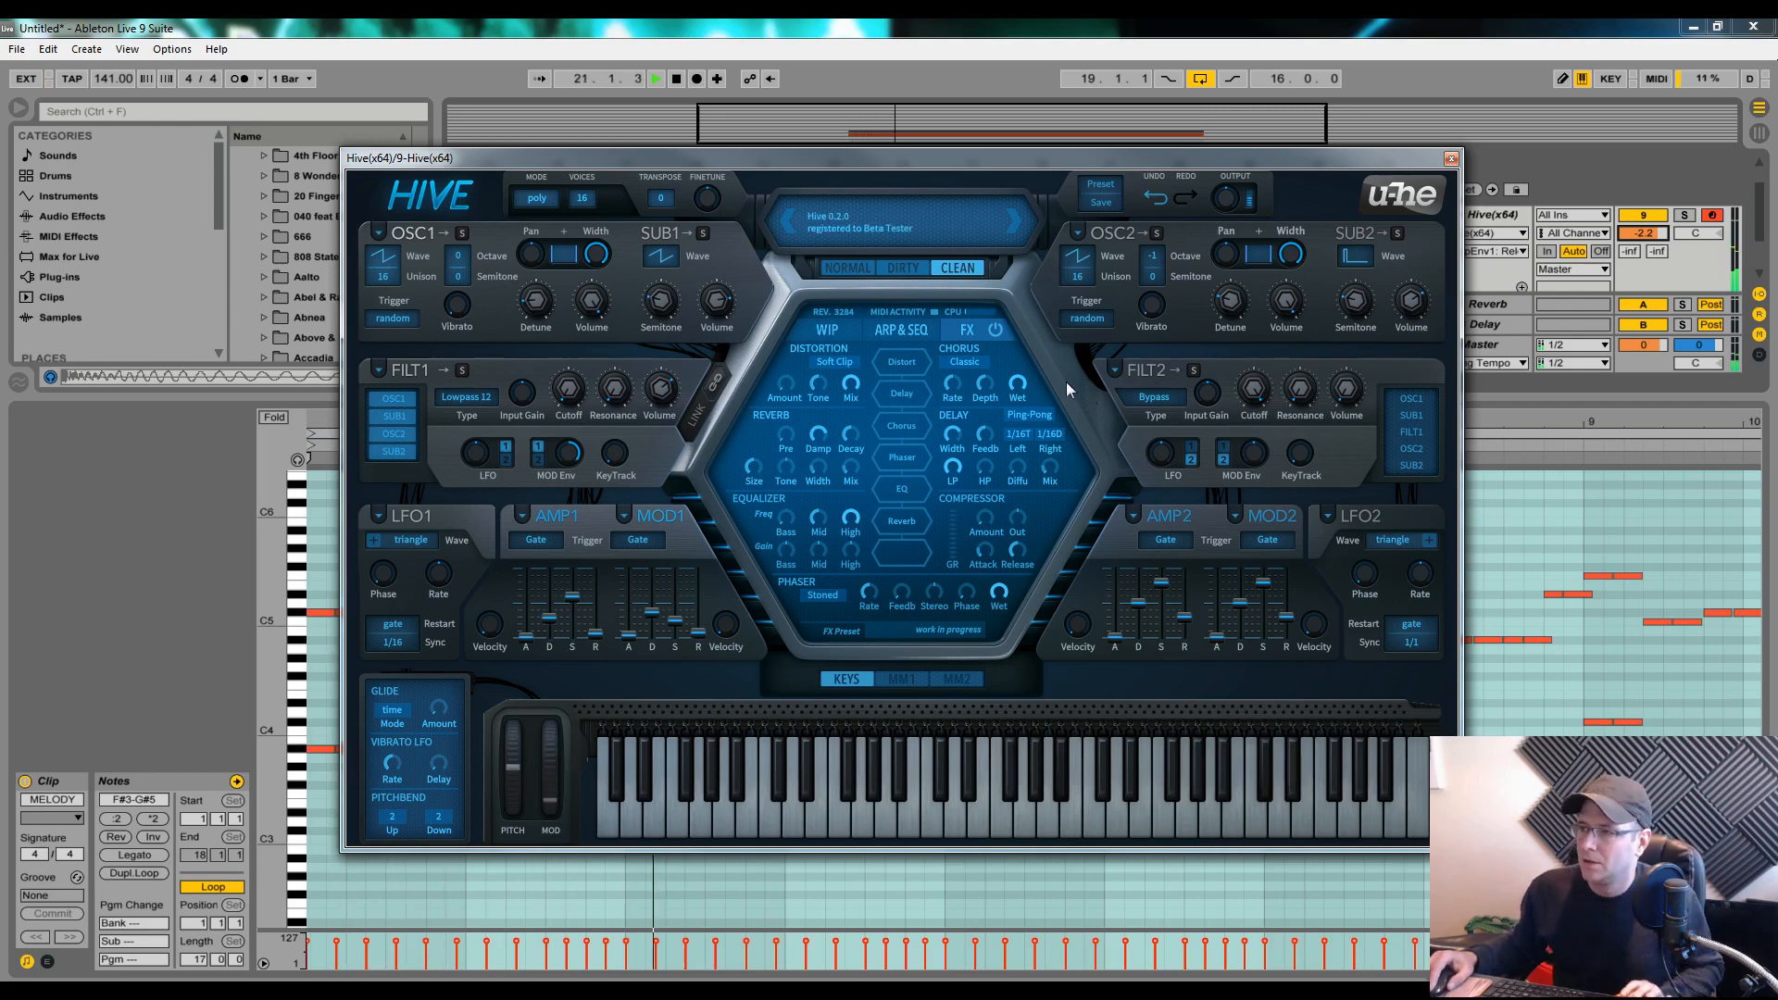
pyautogui.press('space')
# Put Reverb first in the effects chain, enable it and set its dry/wet mix to 15 during playback
pyautogui.click(901, 679)
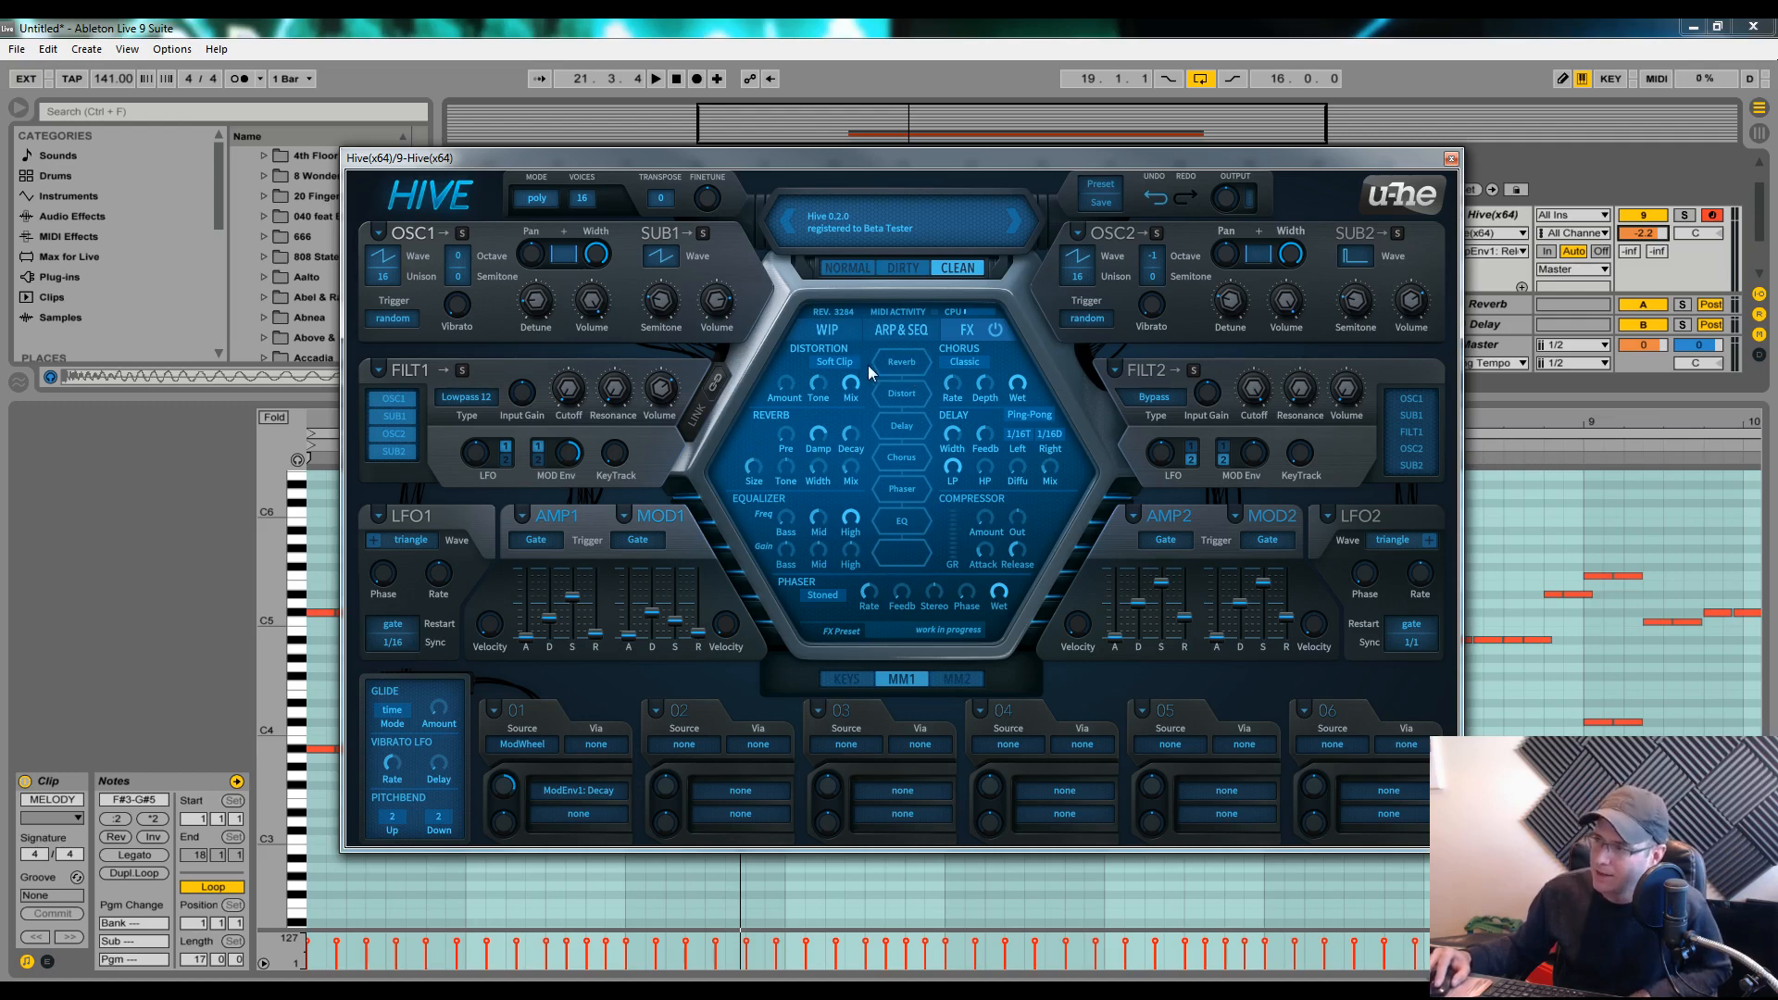
pyautogui.press('space')
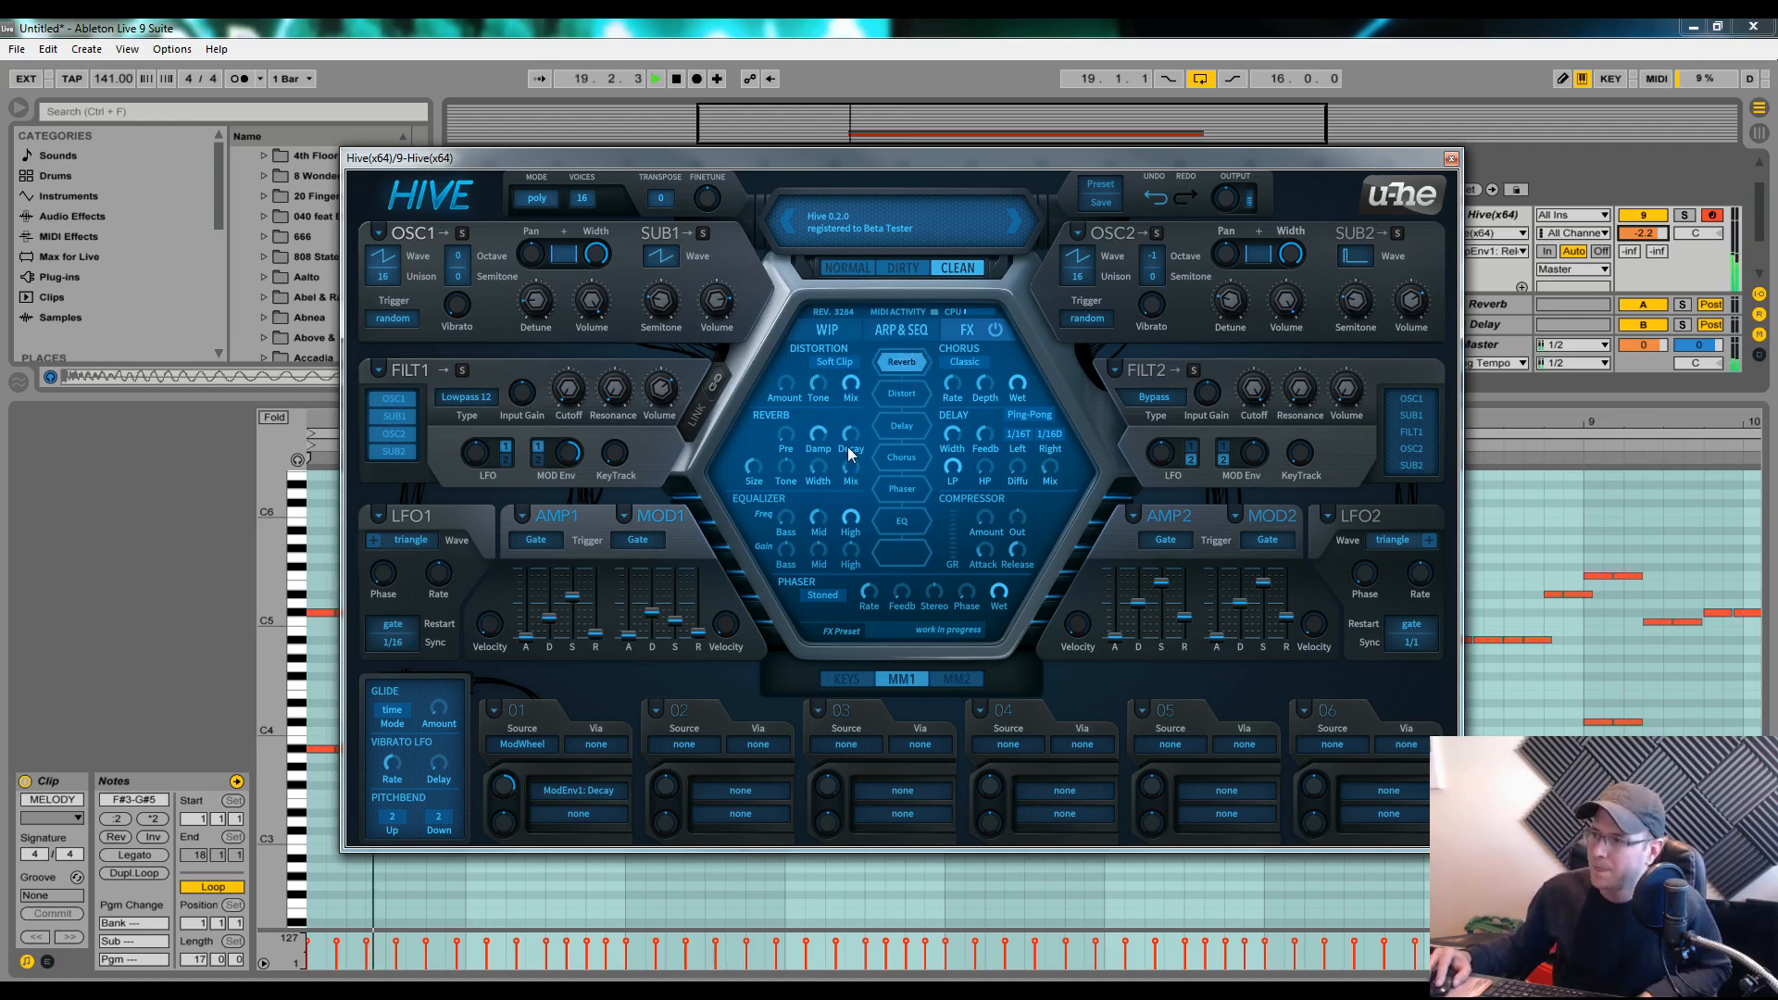
pyautogui.moveTo(852, 465); pyautogui.dragTo(824, 401)
pyautogui.moveTo(783, 463); pyautogui.dragTo(844, 528)
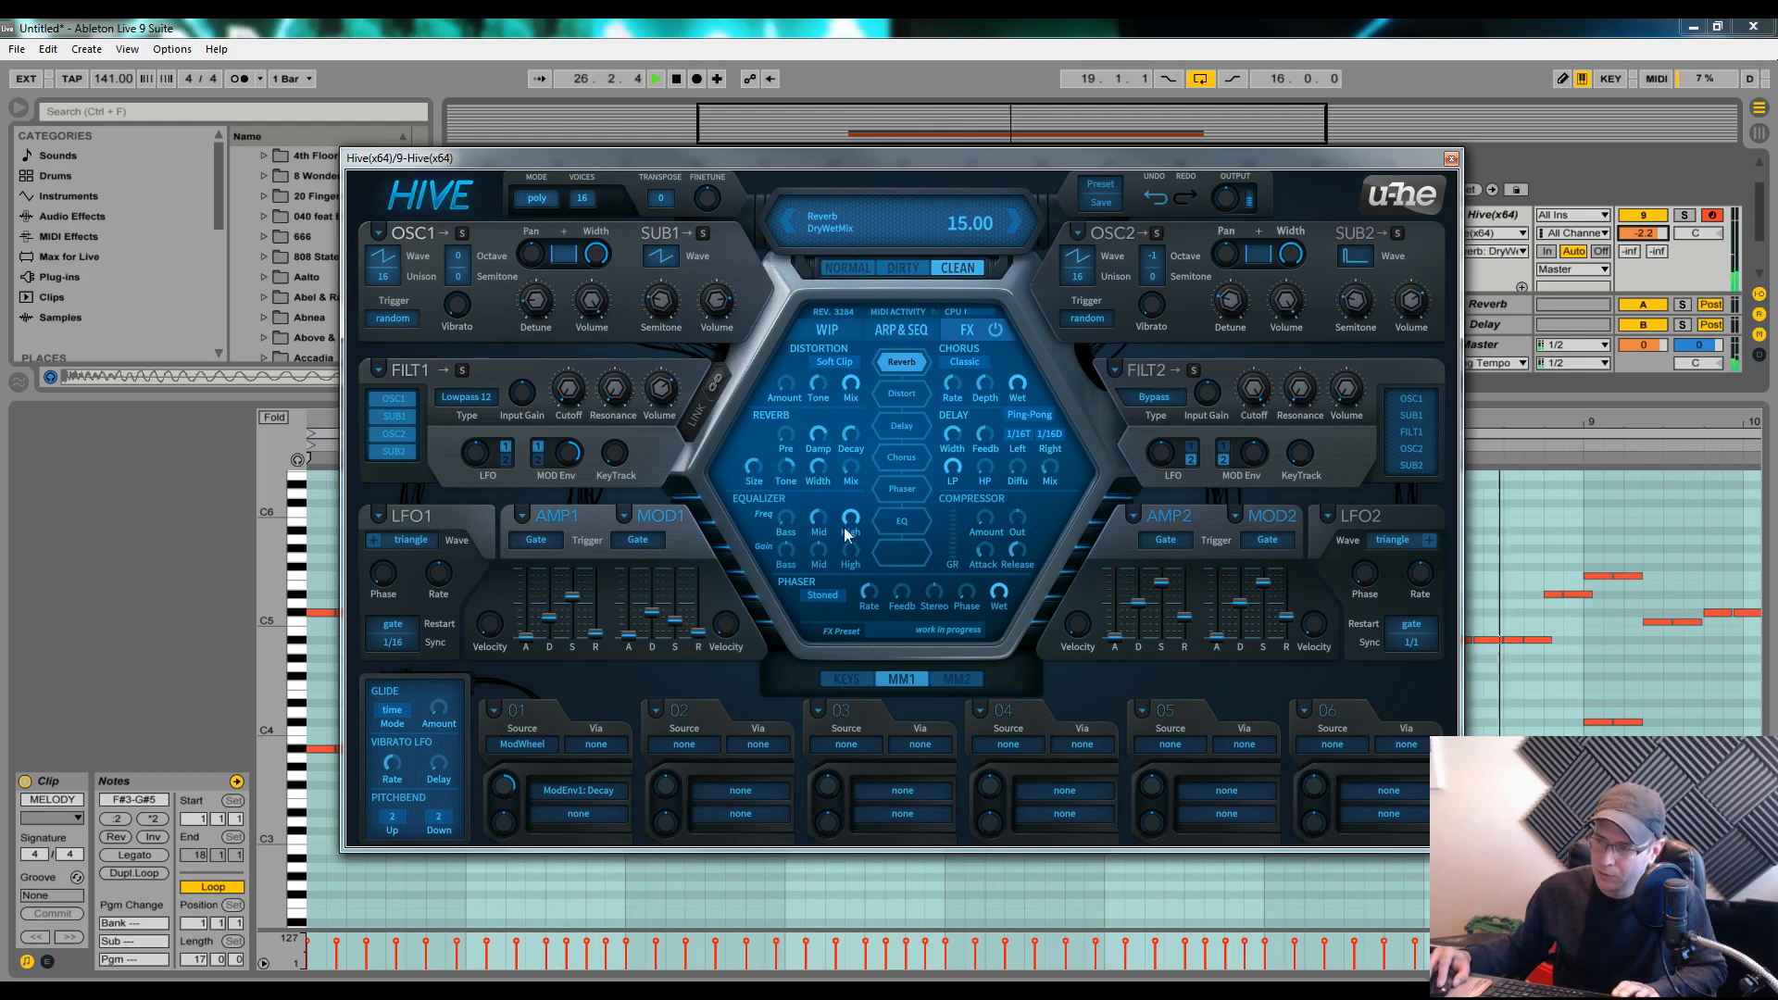
pyautogui.press('space')
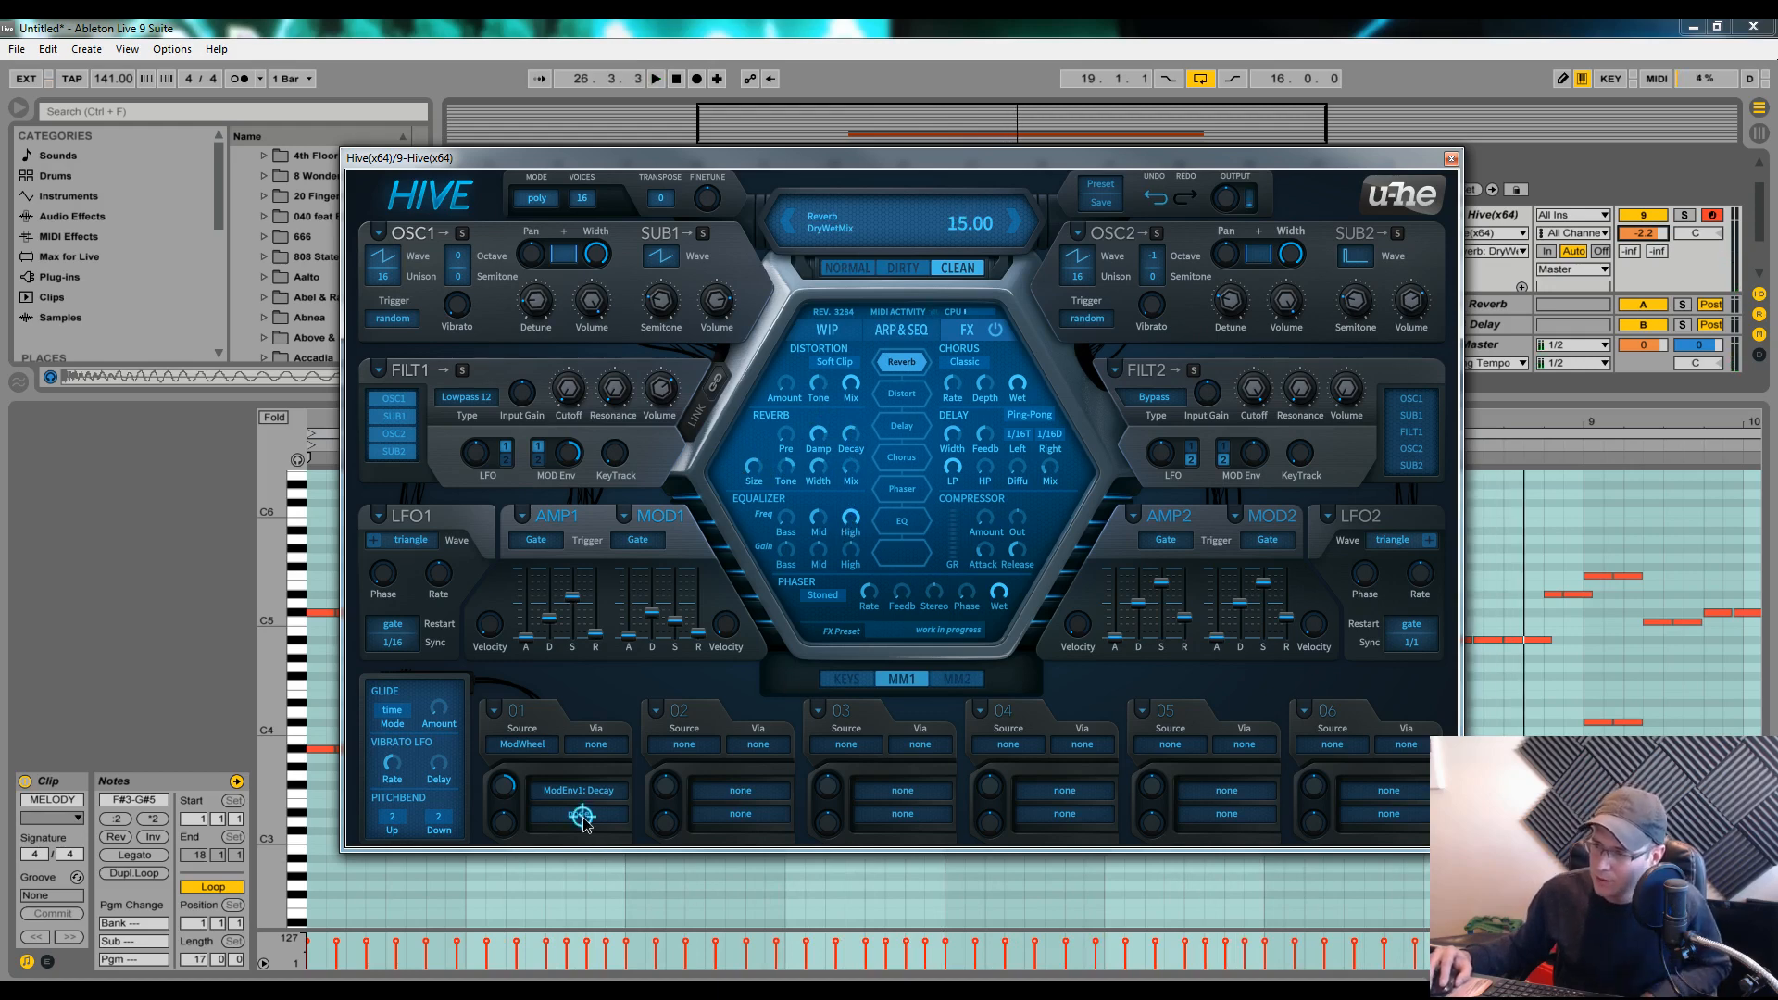
# Assign the reverb dry/wet mix as slot 01's second target with a depth of 62 and audition it with the mod wheel
pyautogui.moveTo(583, 821); pyautogui.dragTo(852, 474)
pyautogui.moveTo(493, 826); pyautogui.dragTo(499, 800)
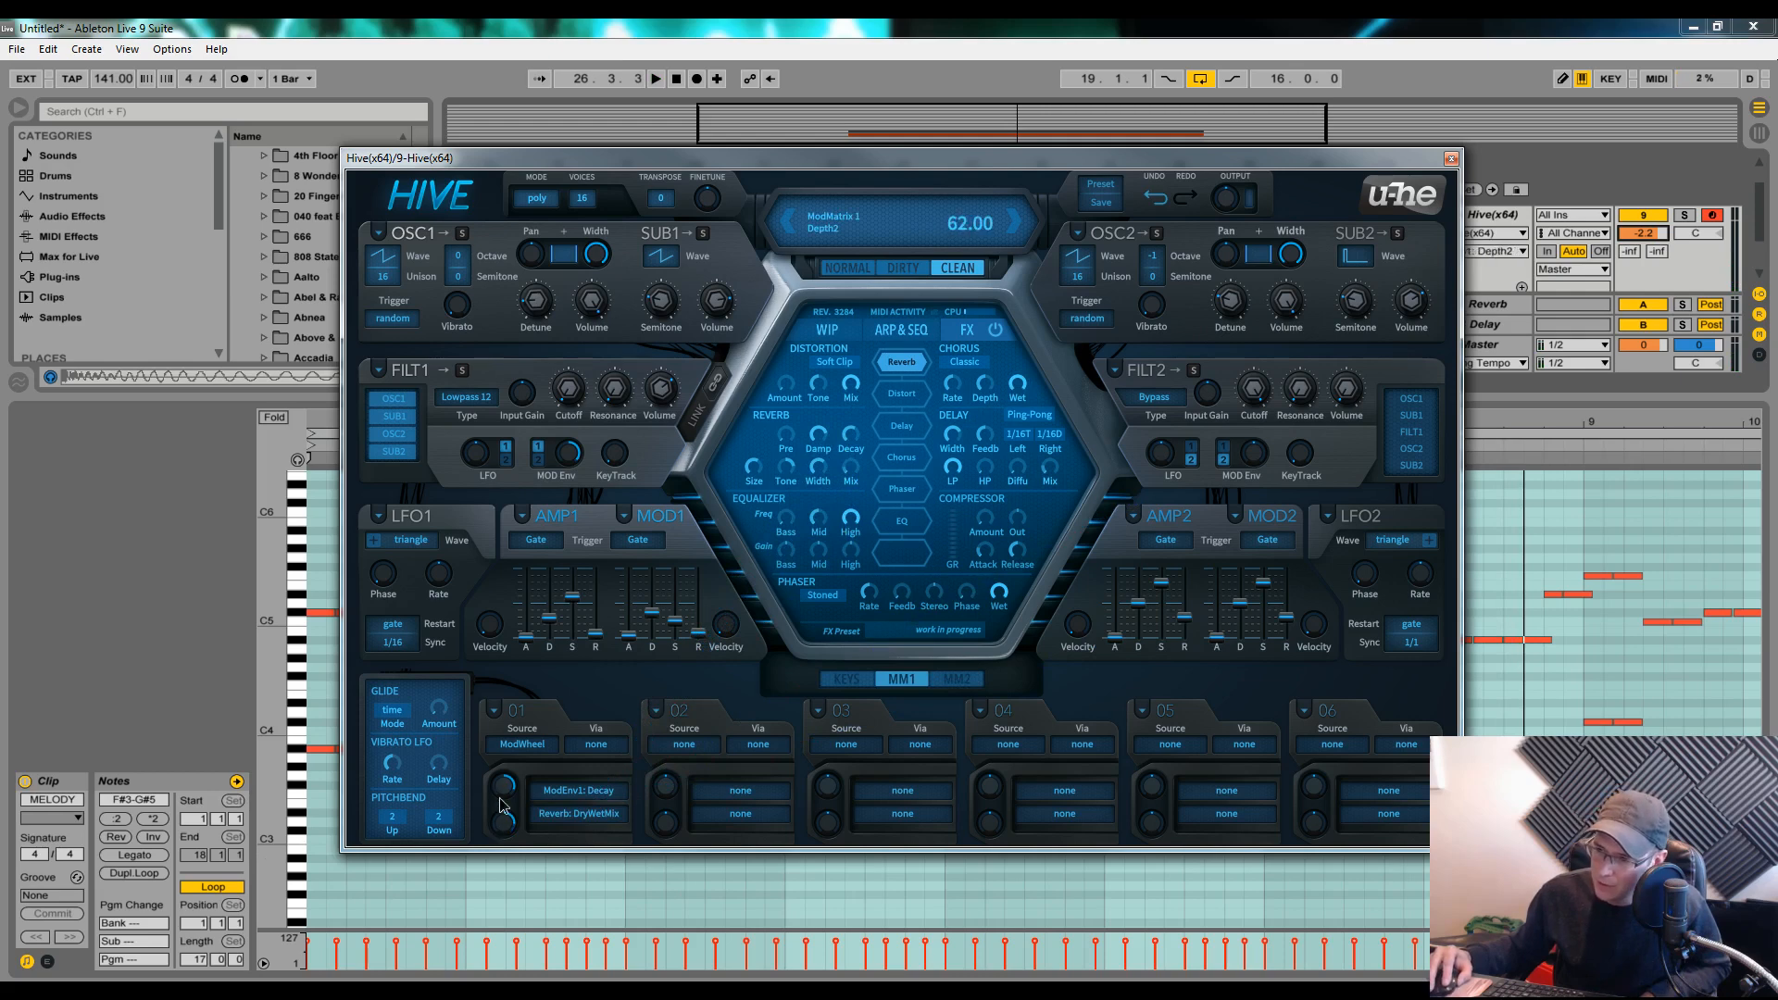
pyautogui.click(851, 676)
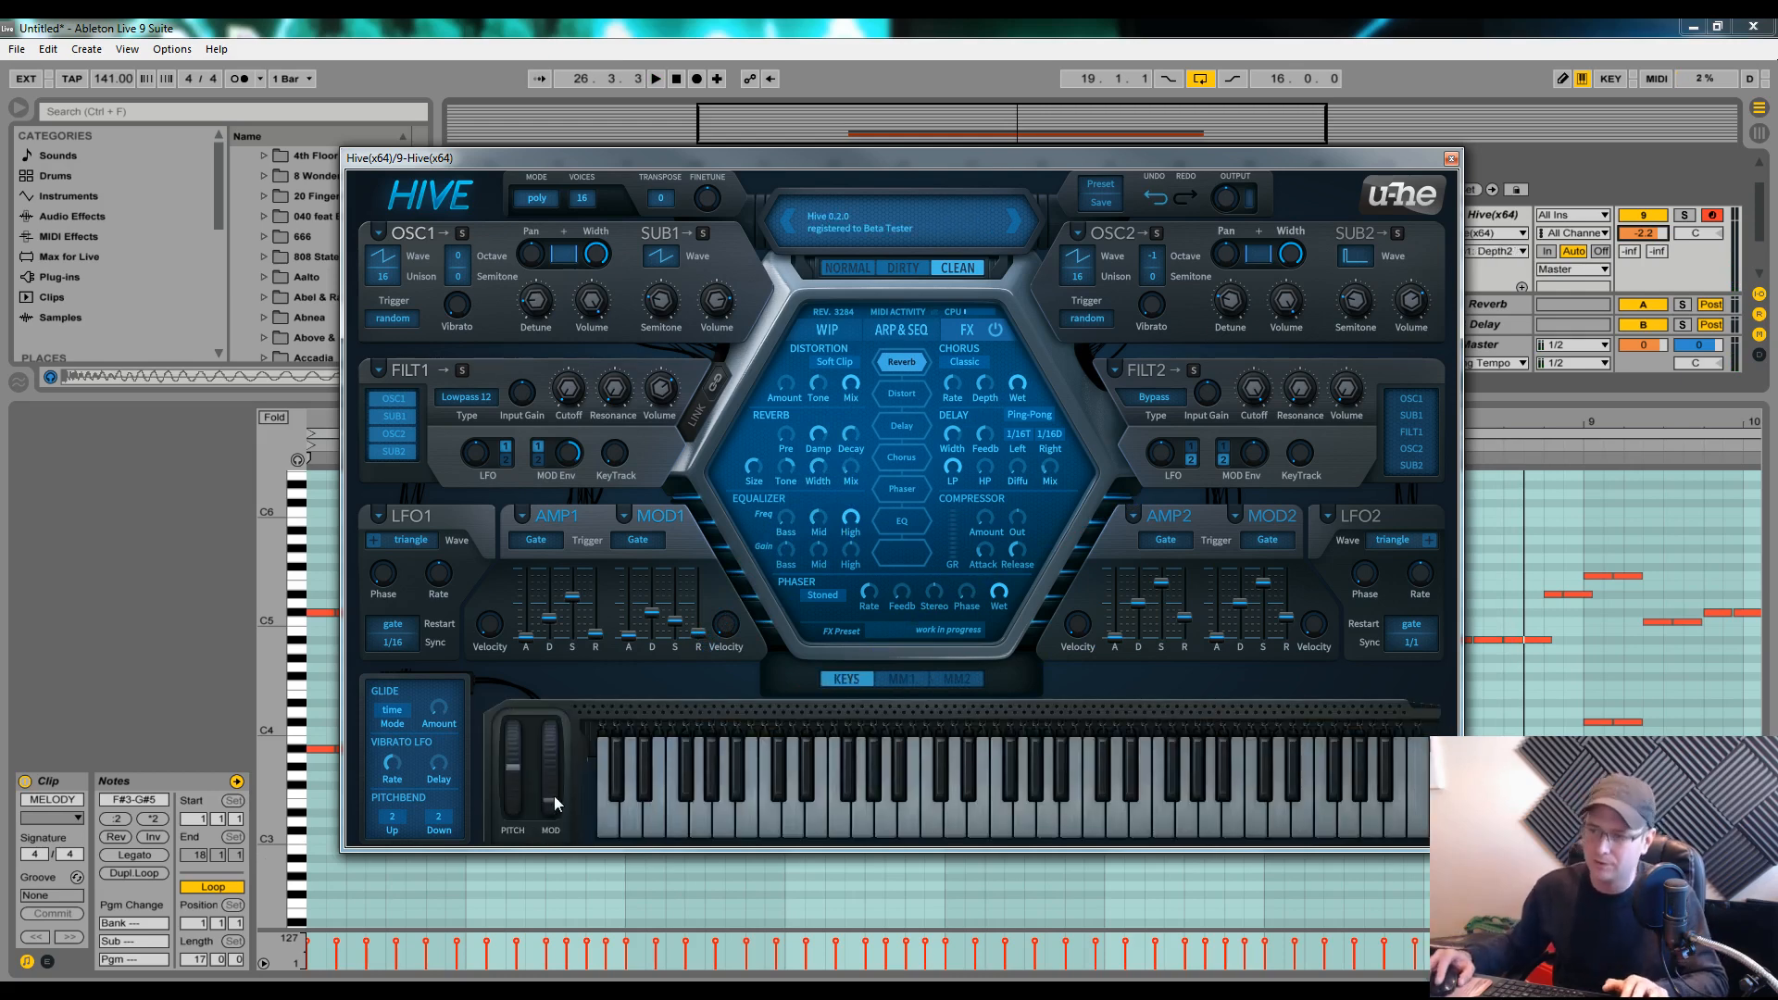
pyautogui.press('space')
pyautogui.moveTo(553, 788)
pyautogui.mouseDown()
pyautogui.moveTo(562, 647)
pyautogui.moveTo(551, 781)
pyautogui.mouseUp()
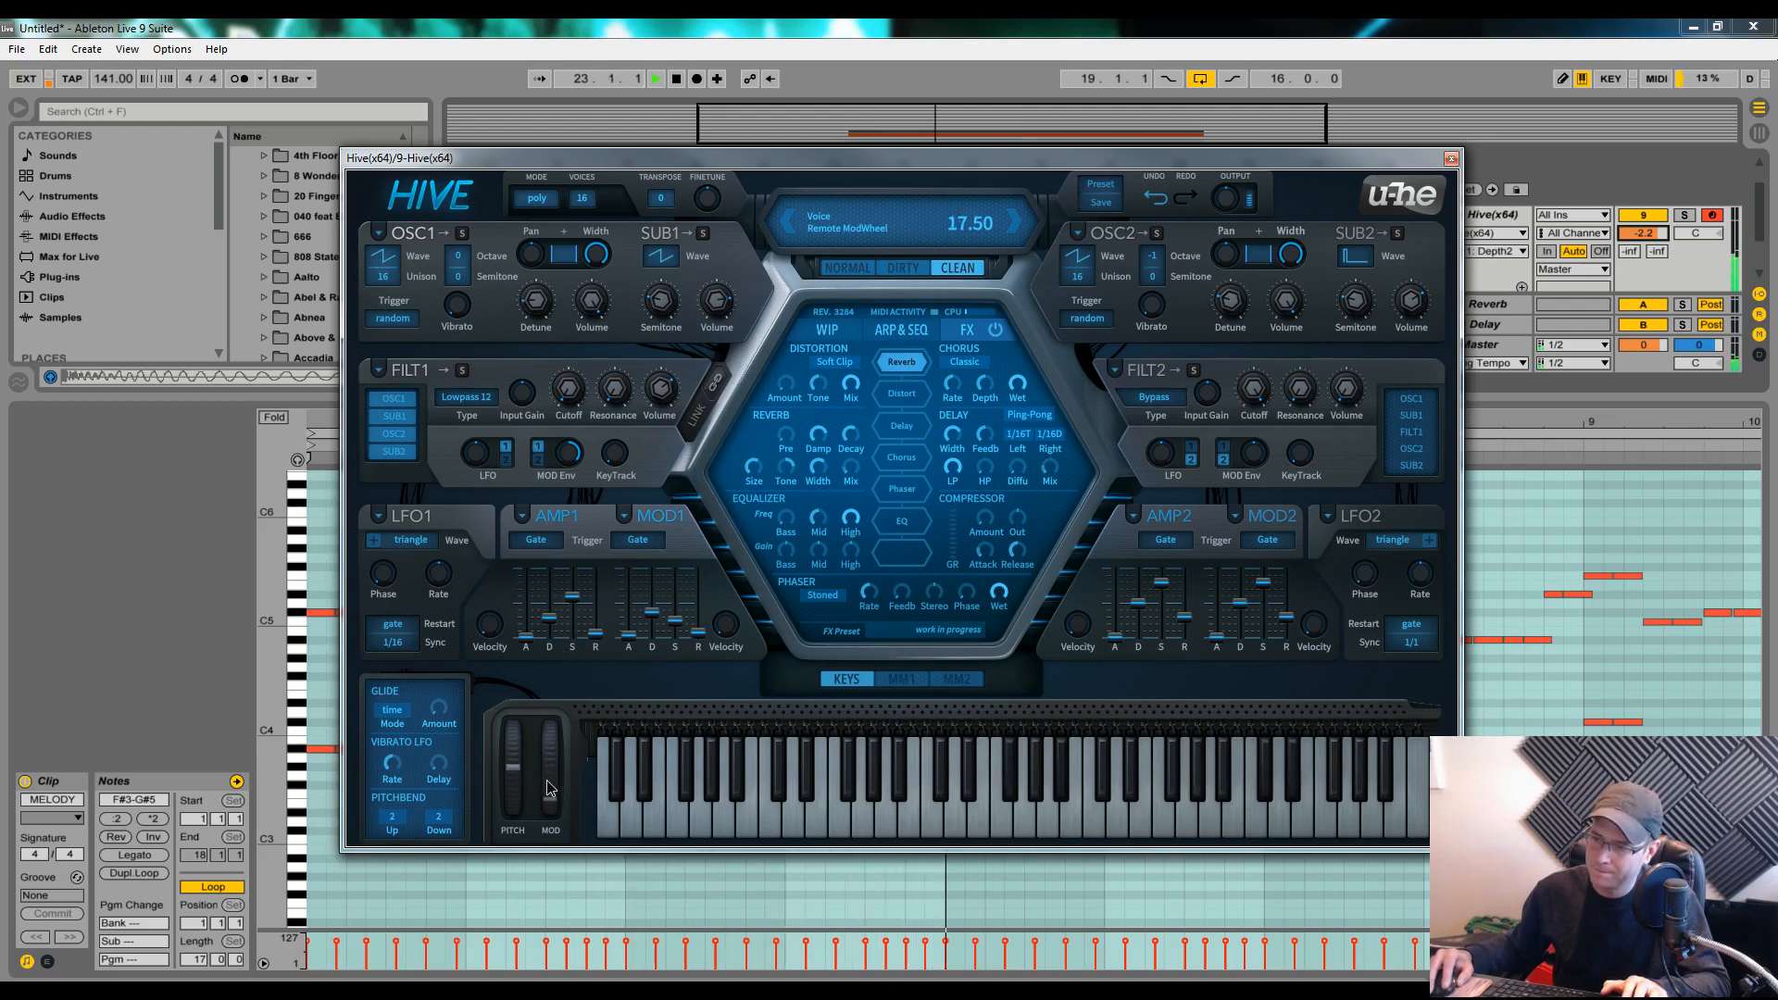
# Set amp envelope 1's sustain to 46 and its release to 10 during playback
pyautogui.click(530, 638)
pyautogui.moveTo(572, 596); pyautogui.dragTo(576, 608)
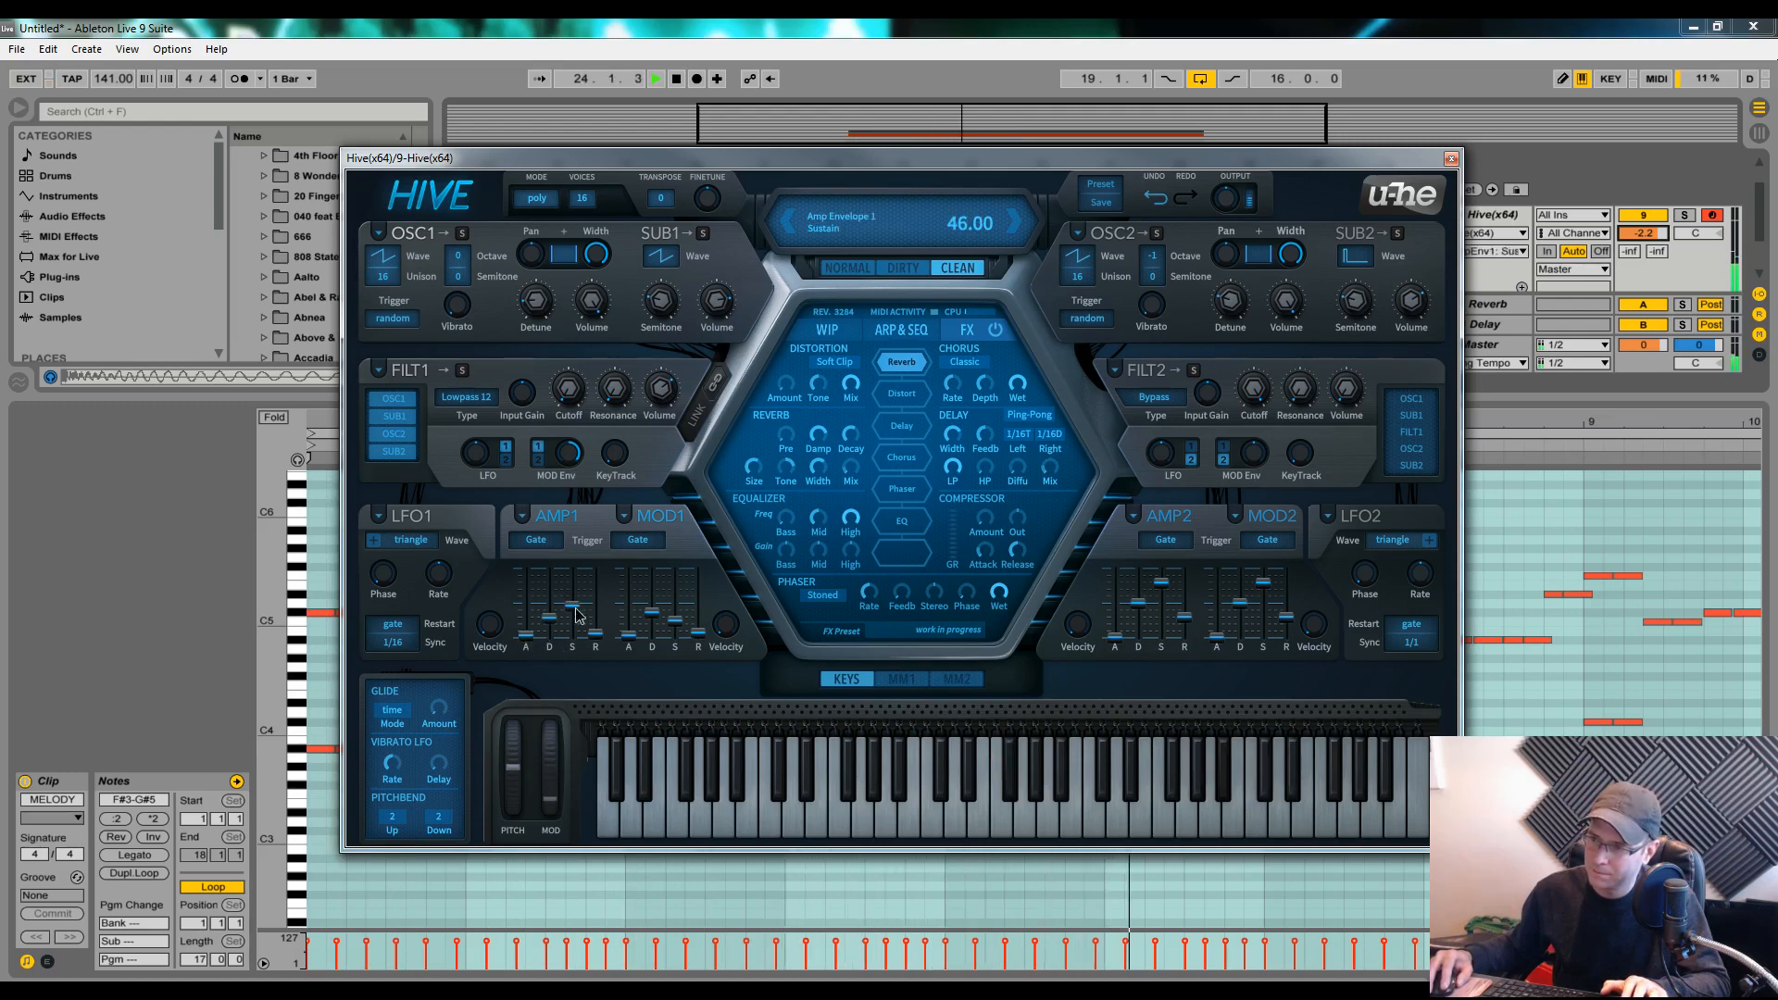
pyautogui.click(595, 634)
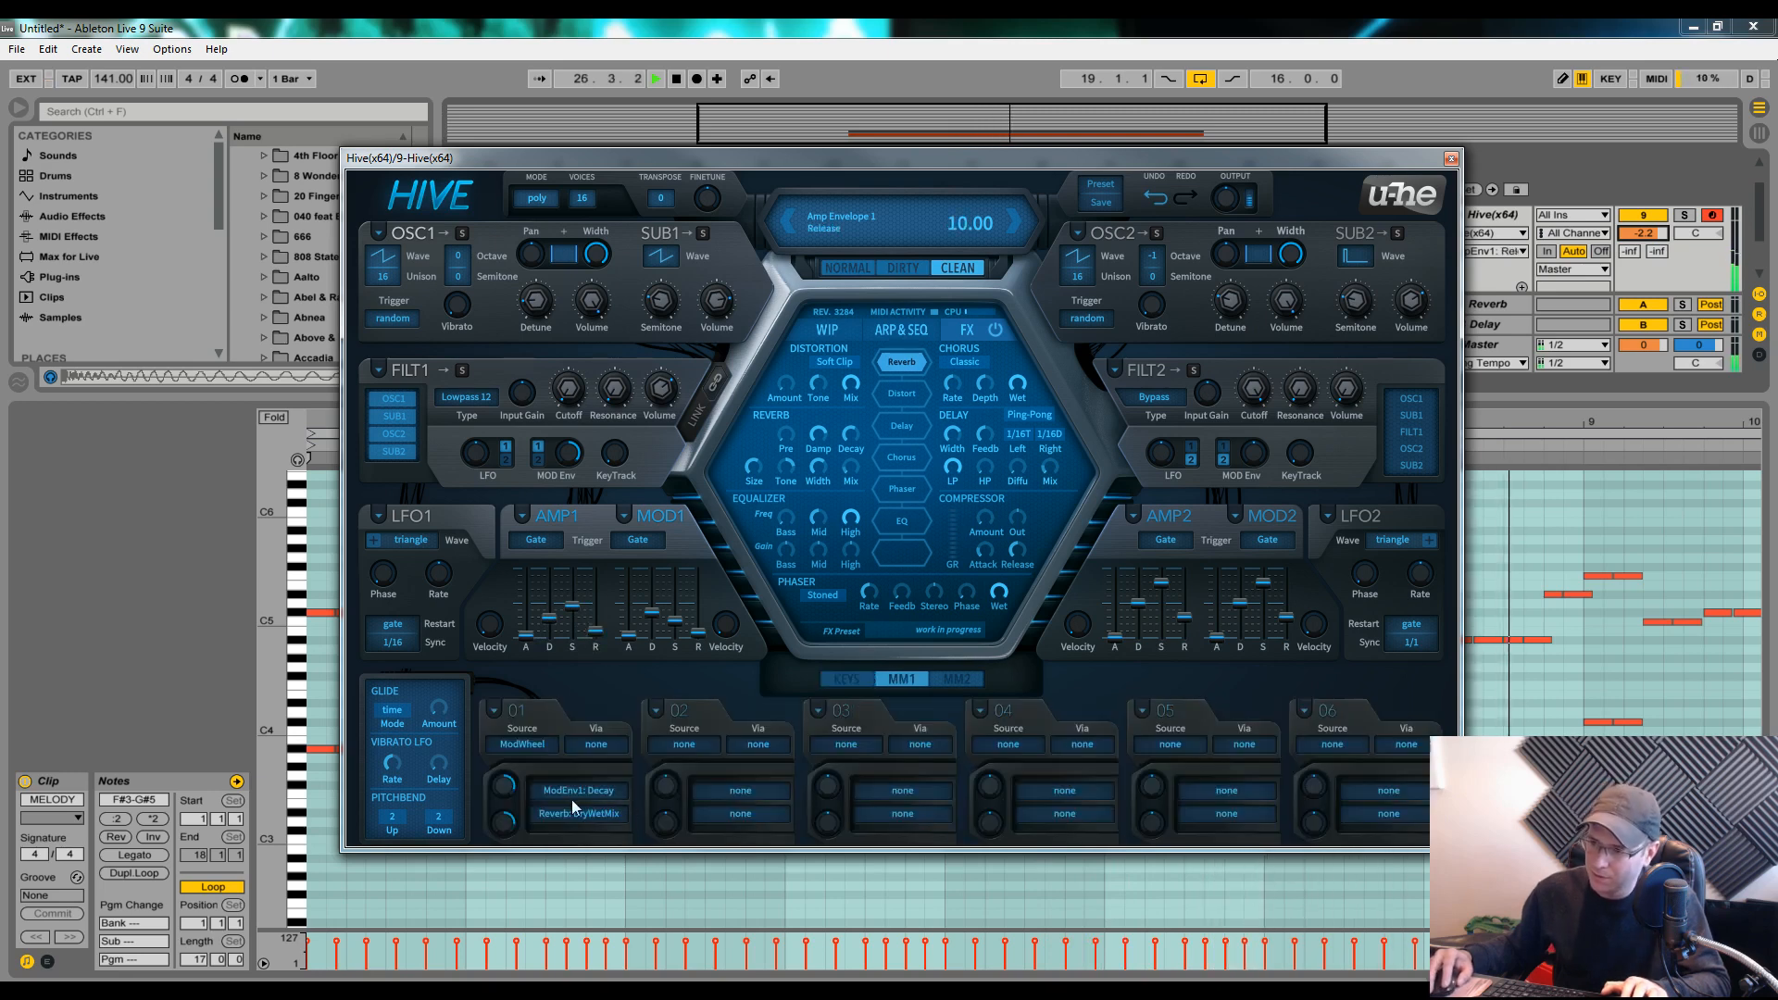
# Set slot 01's mod envelope decay depth to 62, reset the Hive track's volume to 0 and stop playback
pyautogui.moveTo(512, 815); pyautogui.dragTo(512, 787)
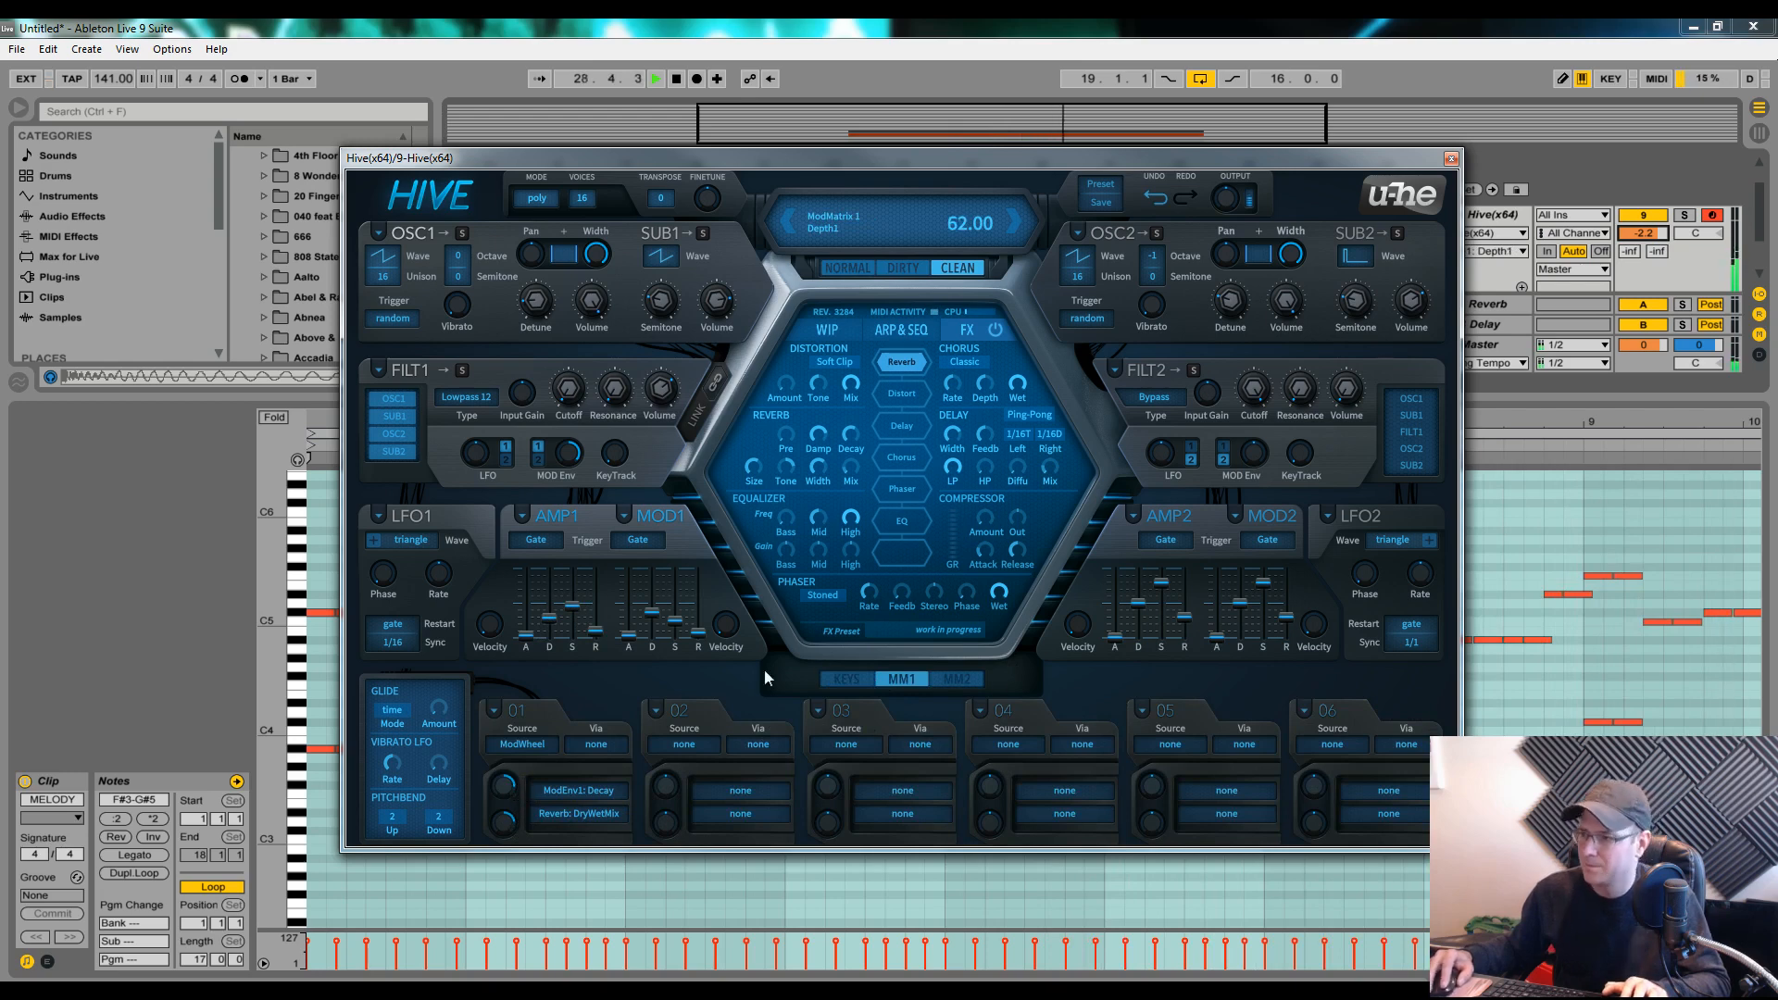
pyautogui.click(1645, 233)
pyautogui.press('space')
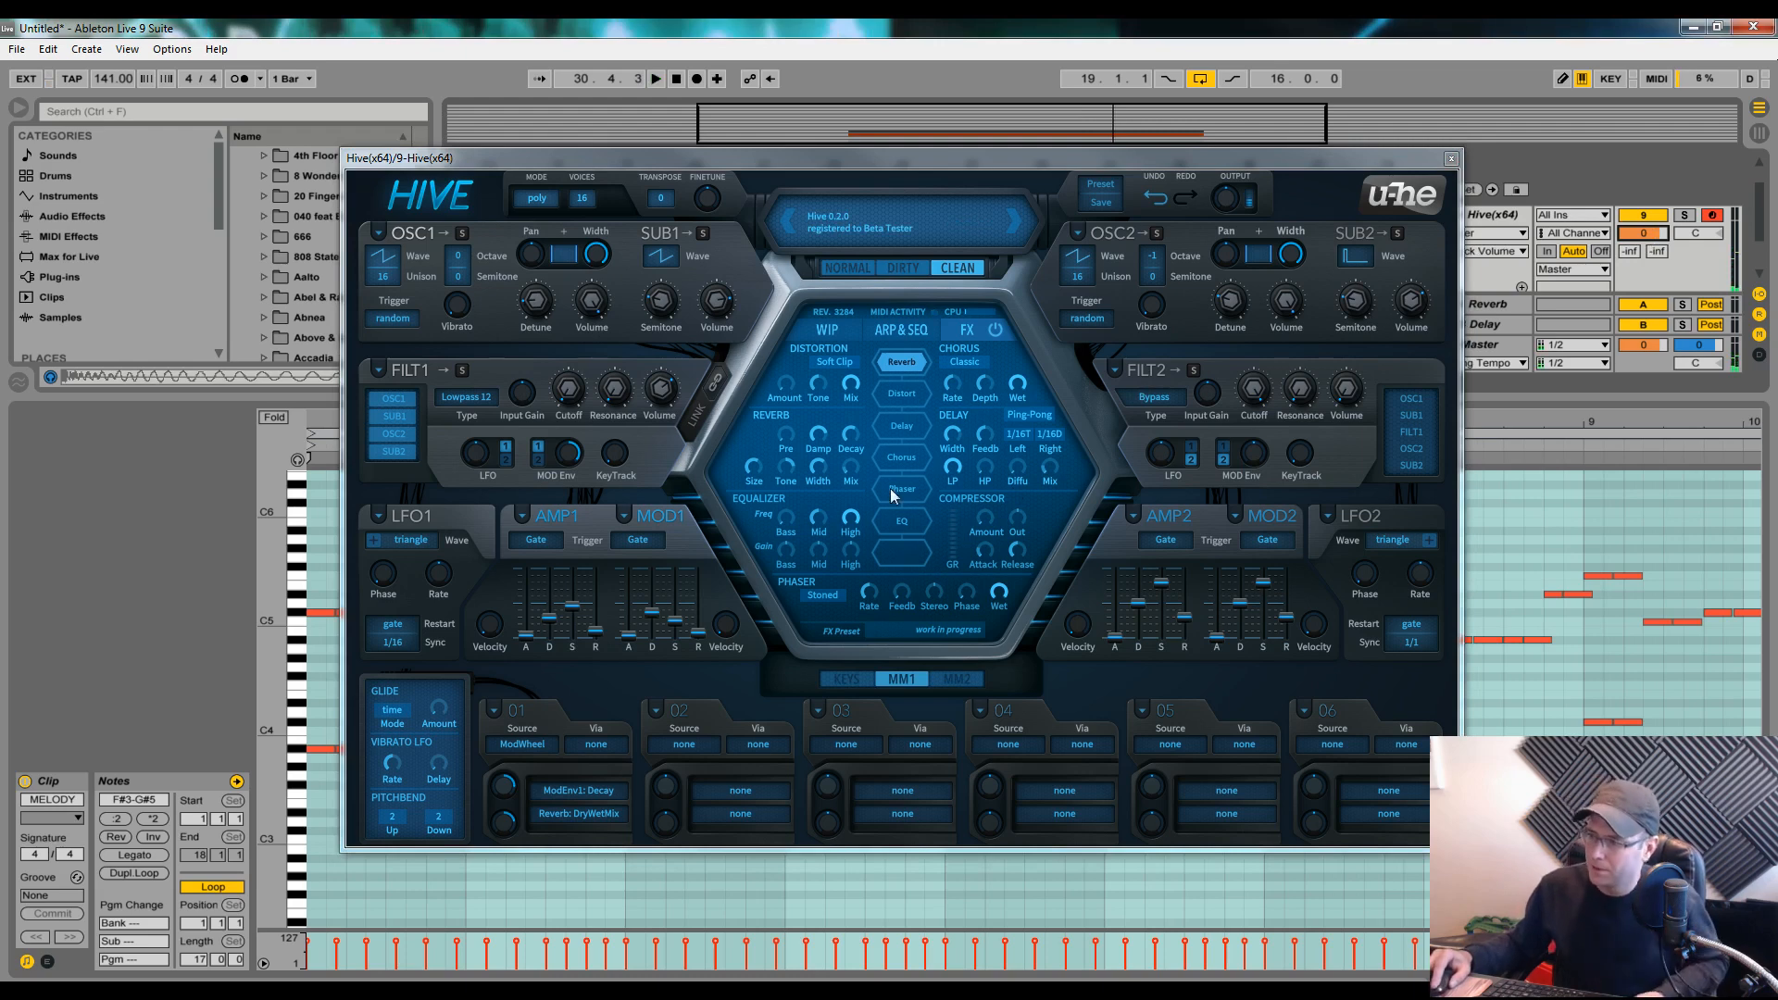
# Add Comp to the empty last slot of the effects chain, enable it and set the compressor amount to 26% during playback
pyautogui.click(896, 558)
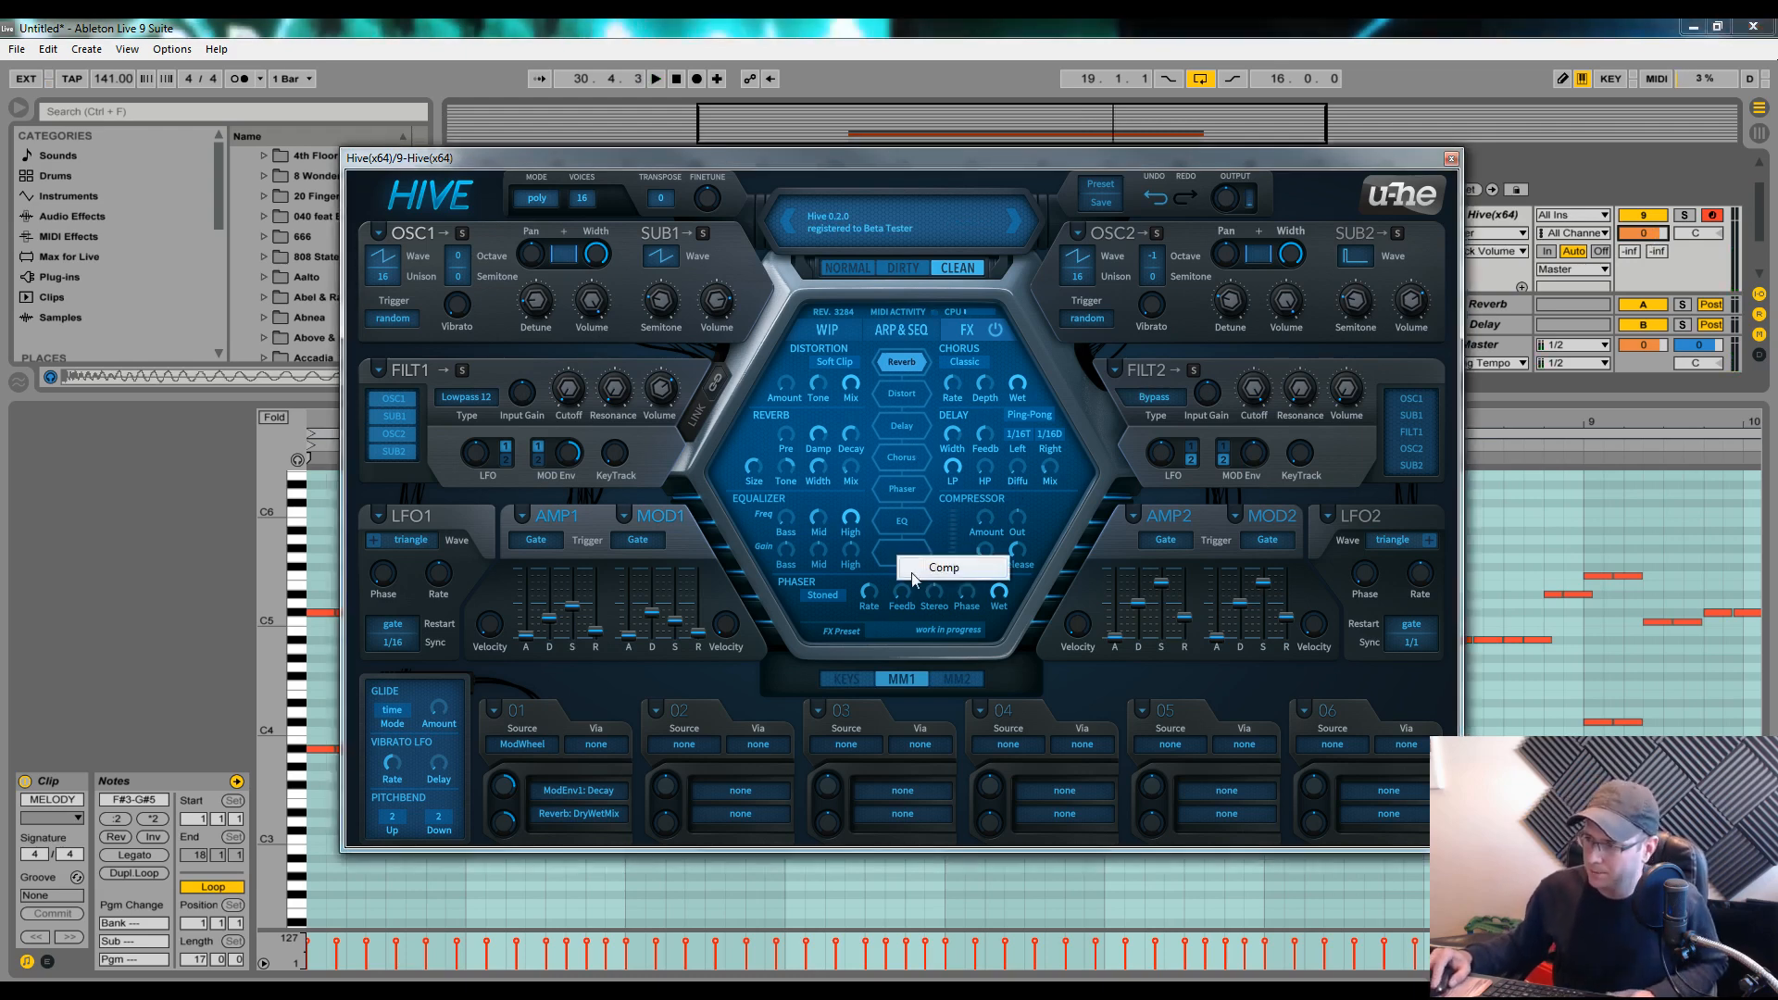
pyautogui.click(906, 573)
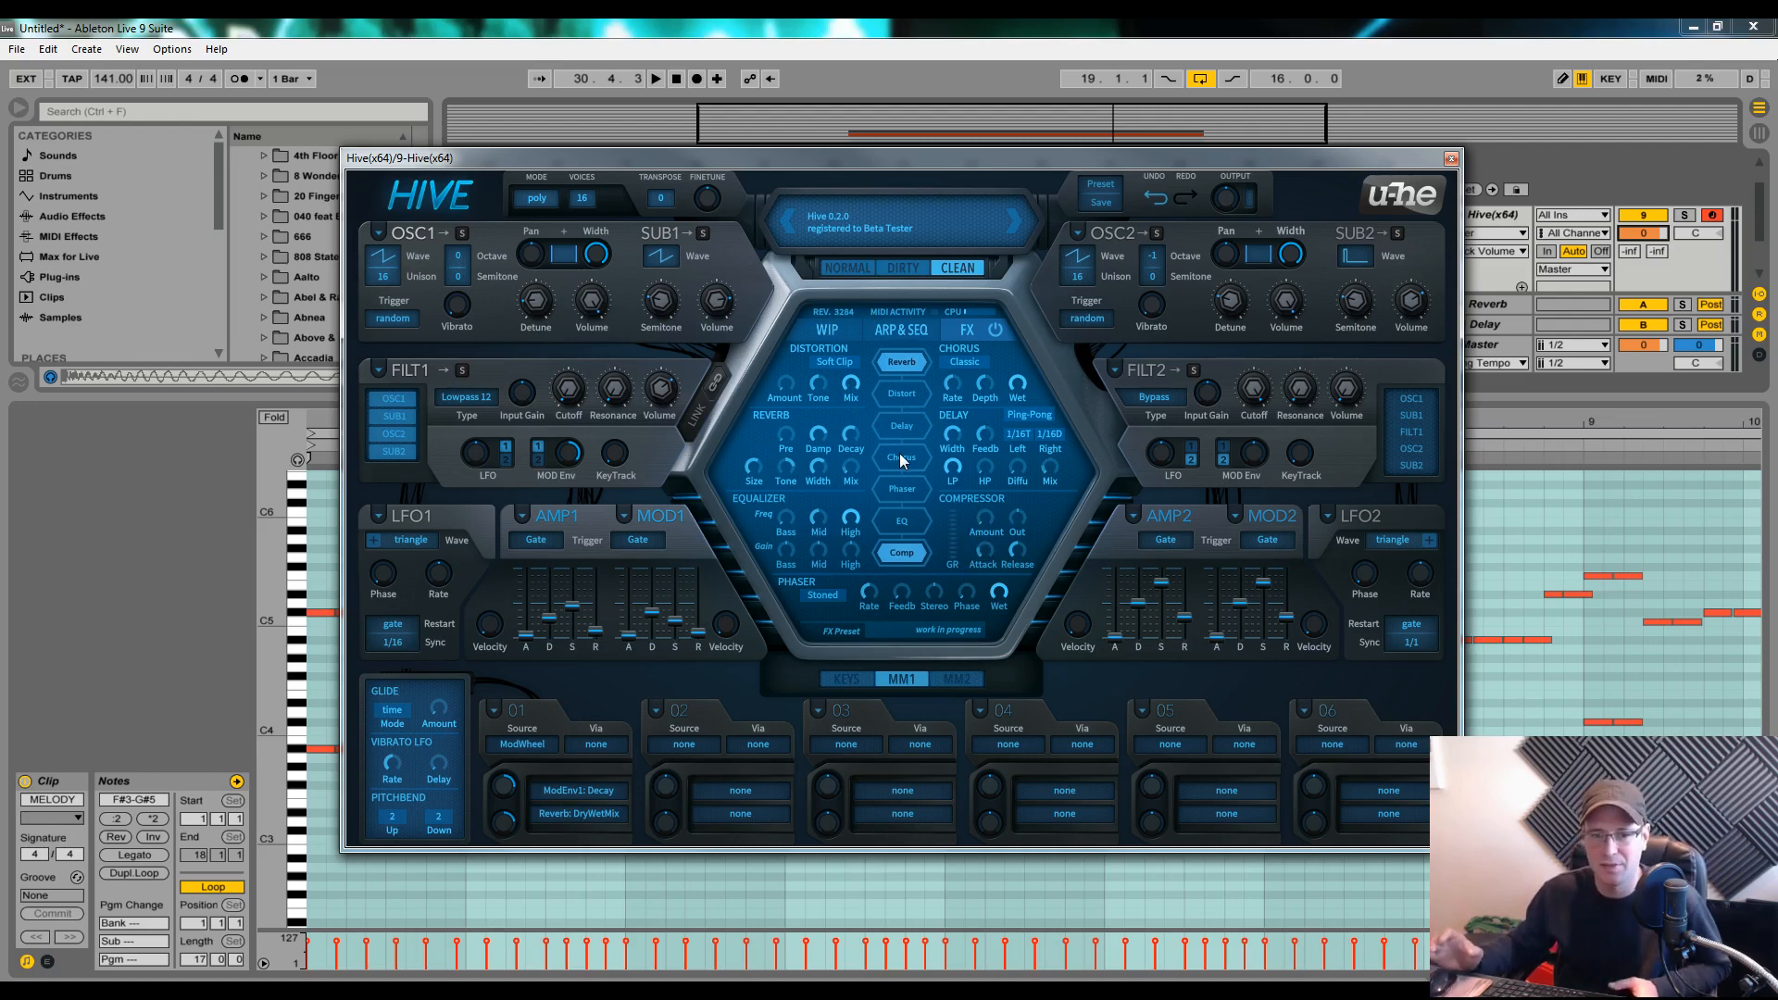
pyautogui.click(989, 554)
pyautogui.moveTo(988, 556); pyautogui.dragTo(1018, 583)
pyautogui.click(988, 525)
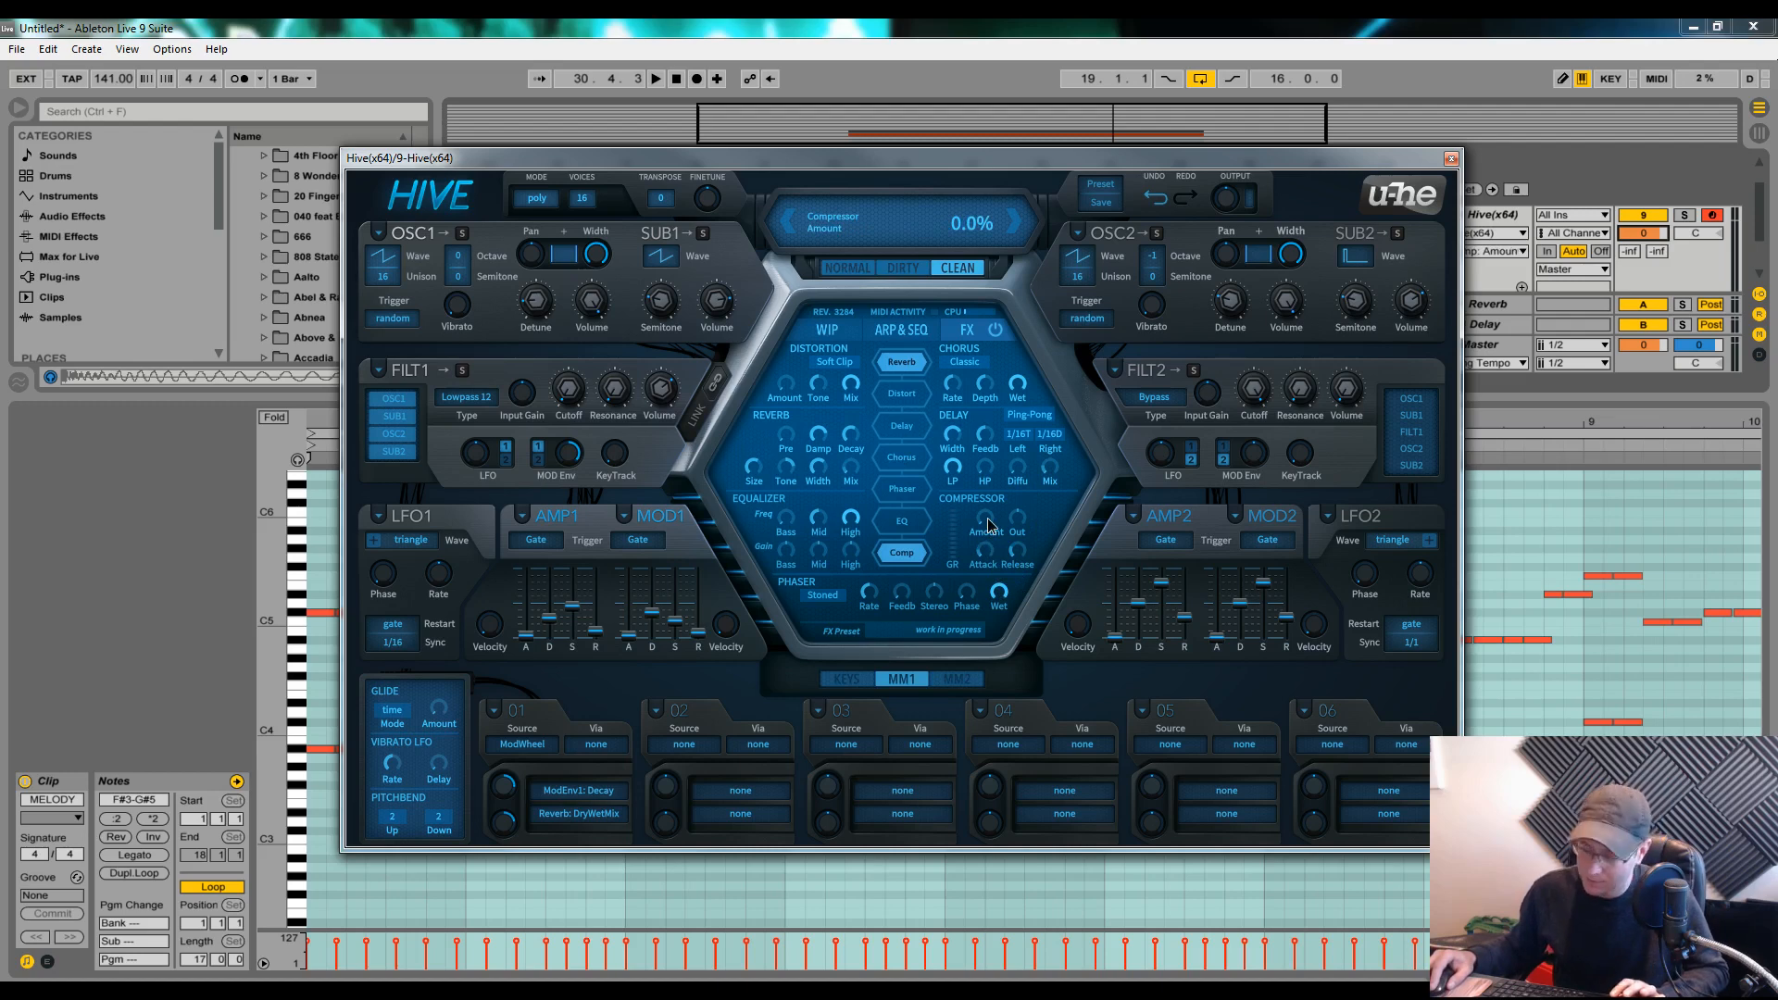
pyautogui.press('space')
pyautogui.moveTo(989, 525); pyautogui.dragTo(985, 489)
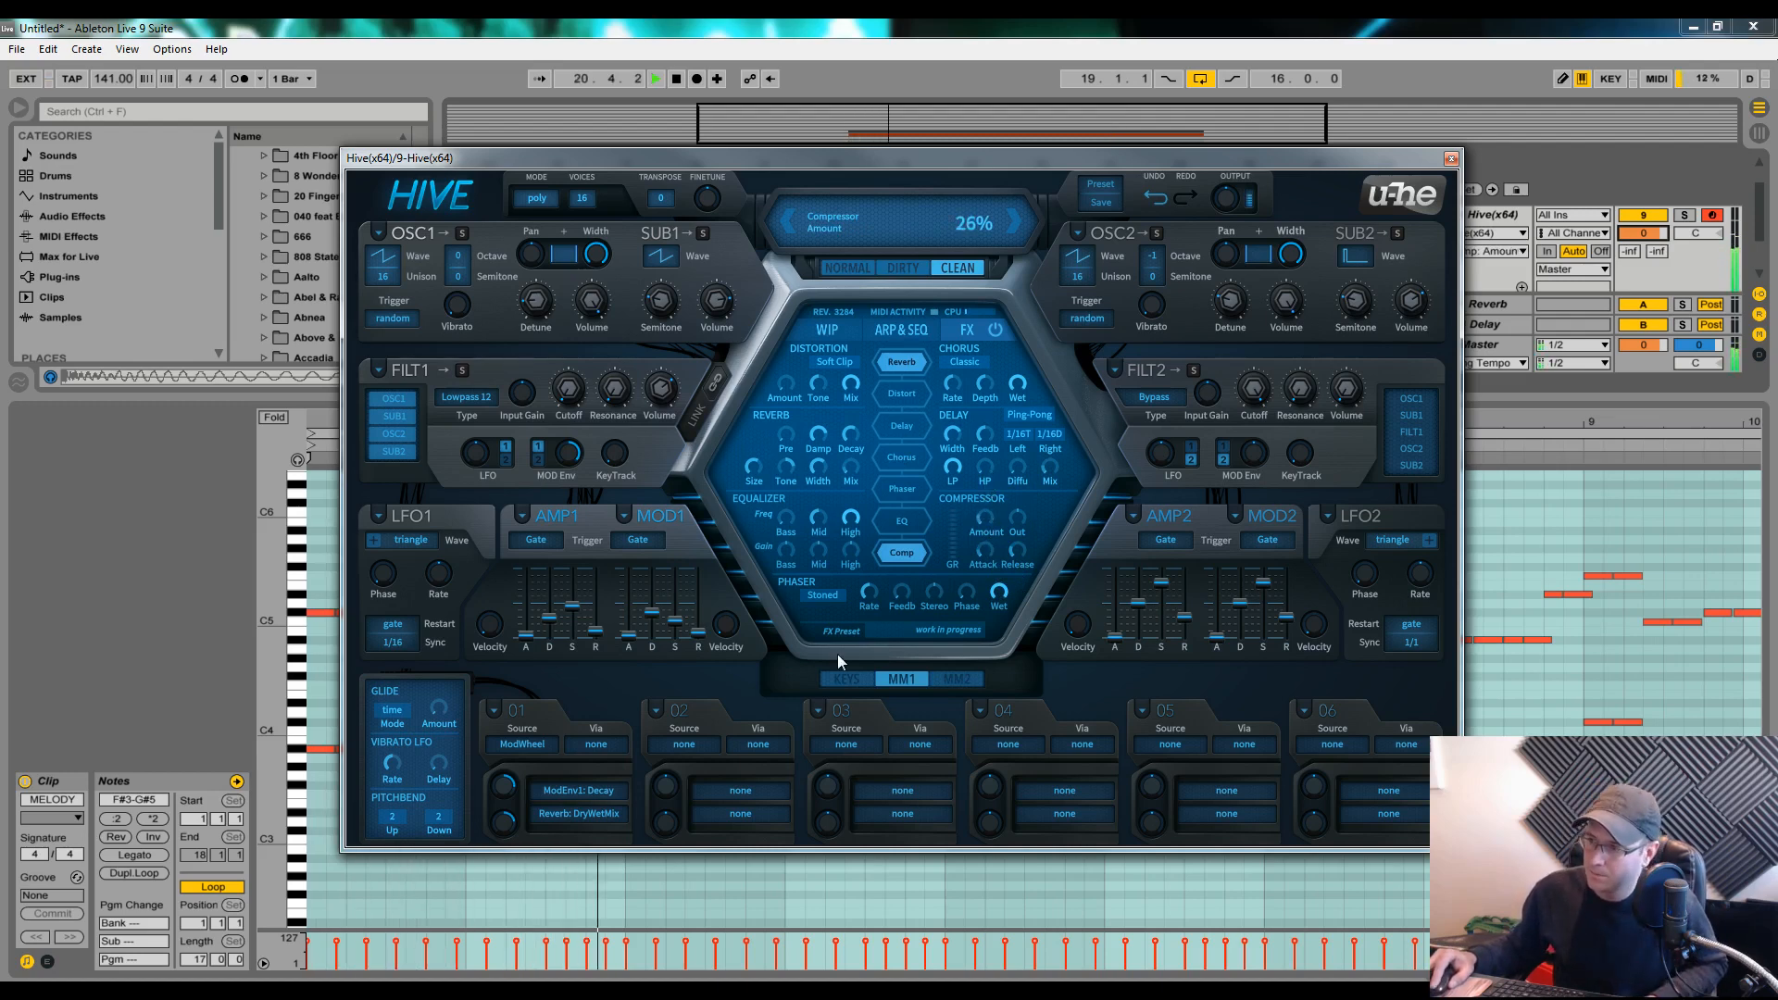
# Audition the compressed melody while moving the mod wheel, return to the first modulation matrix page and stop playback
pyautogui.click(843, 678)
pyautogui.moveTo(543, 797)
pyautogui.mouseDown()
pyautogui.moveTo(558, 652)
pyautogui.moveTo(554, 776)
pyautogui.mouseUp()
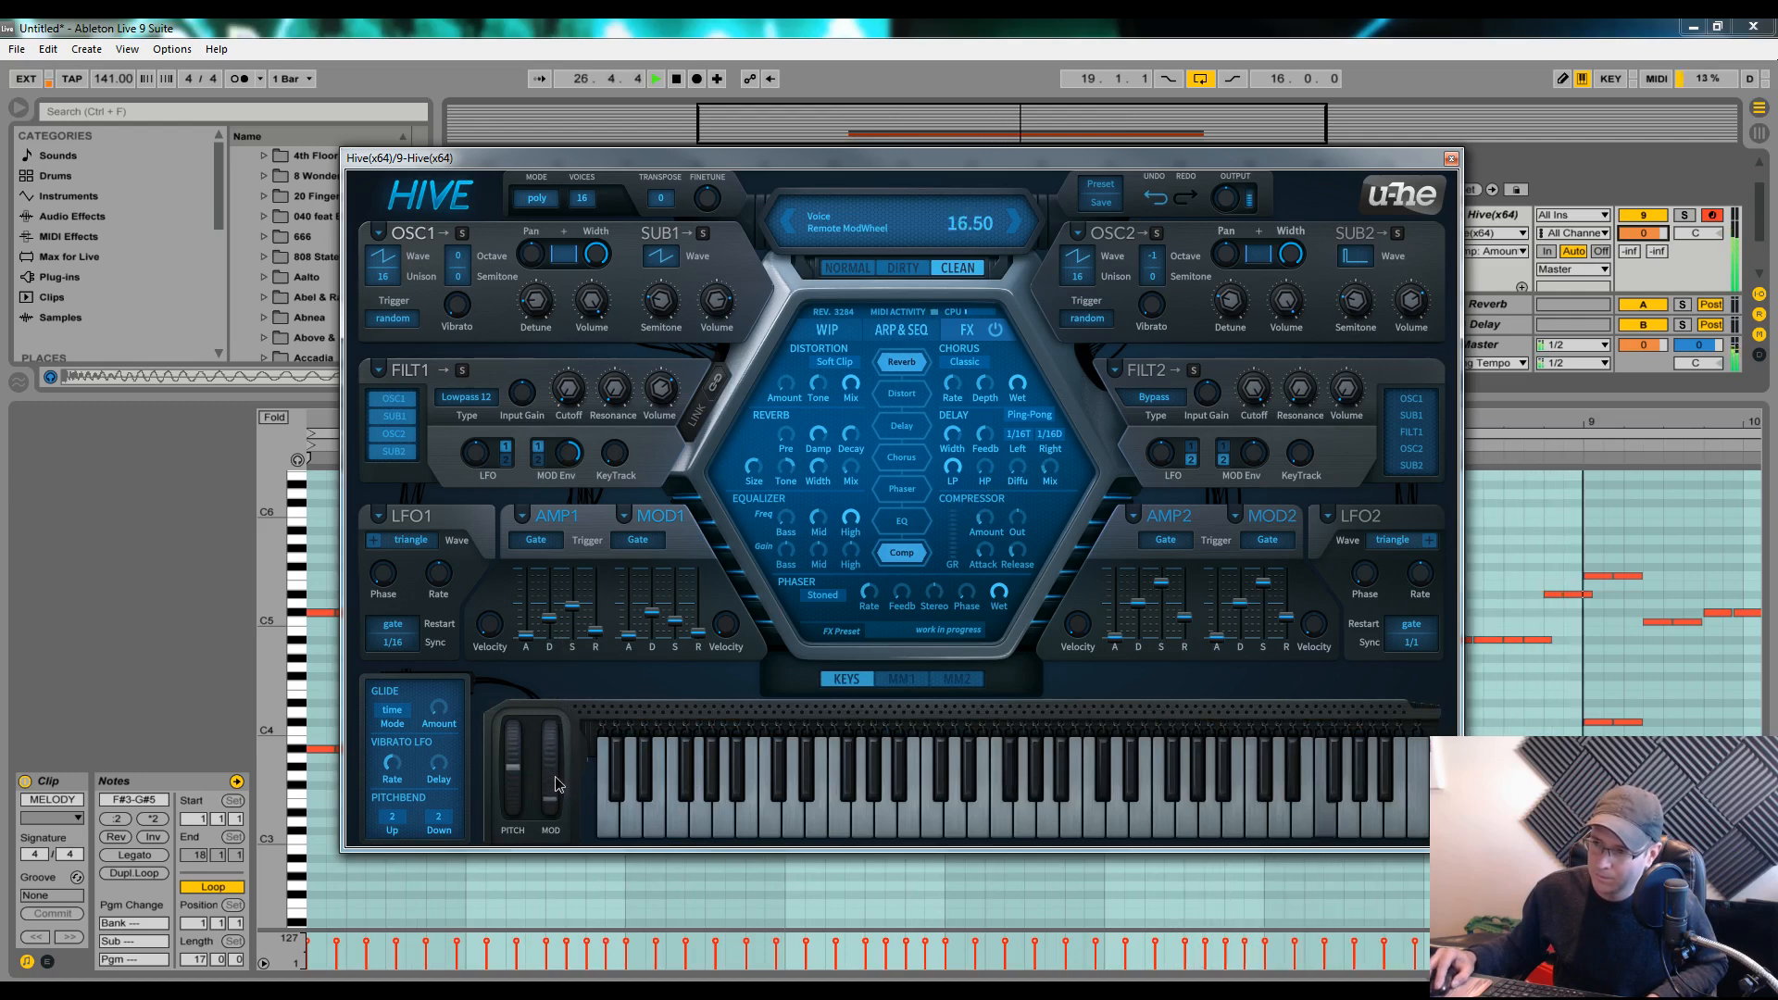
pyautogui.click(908, 679)
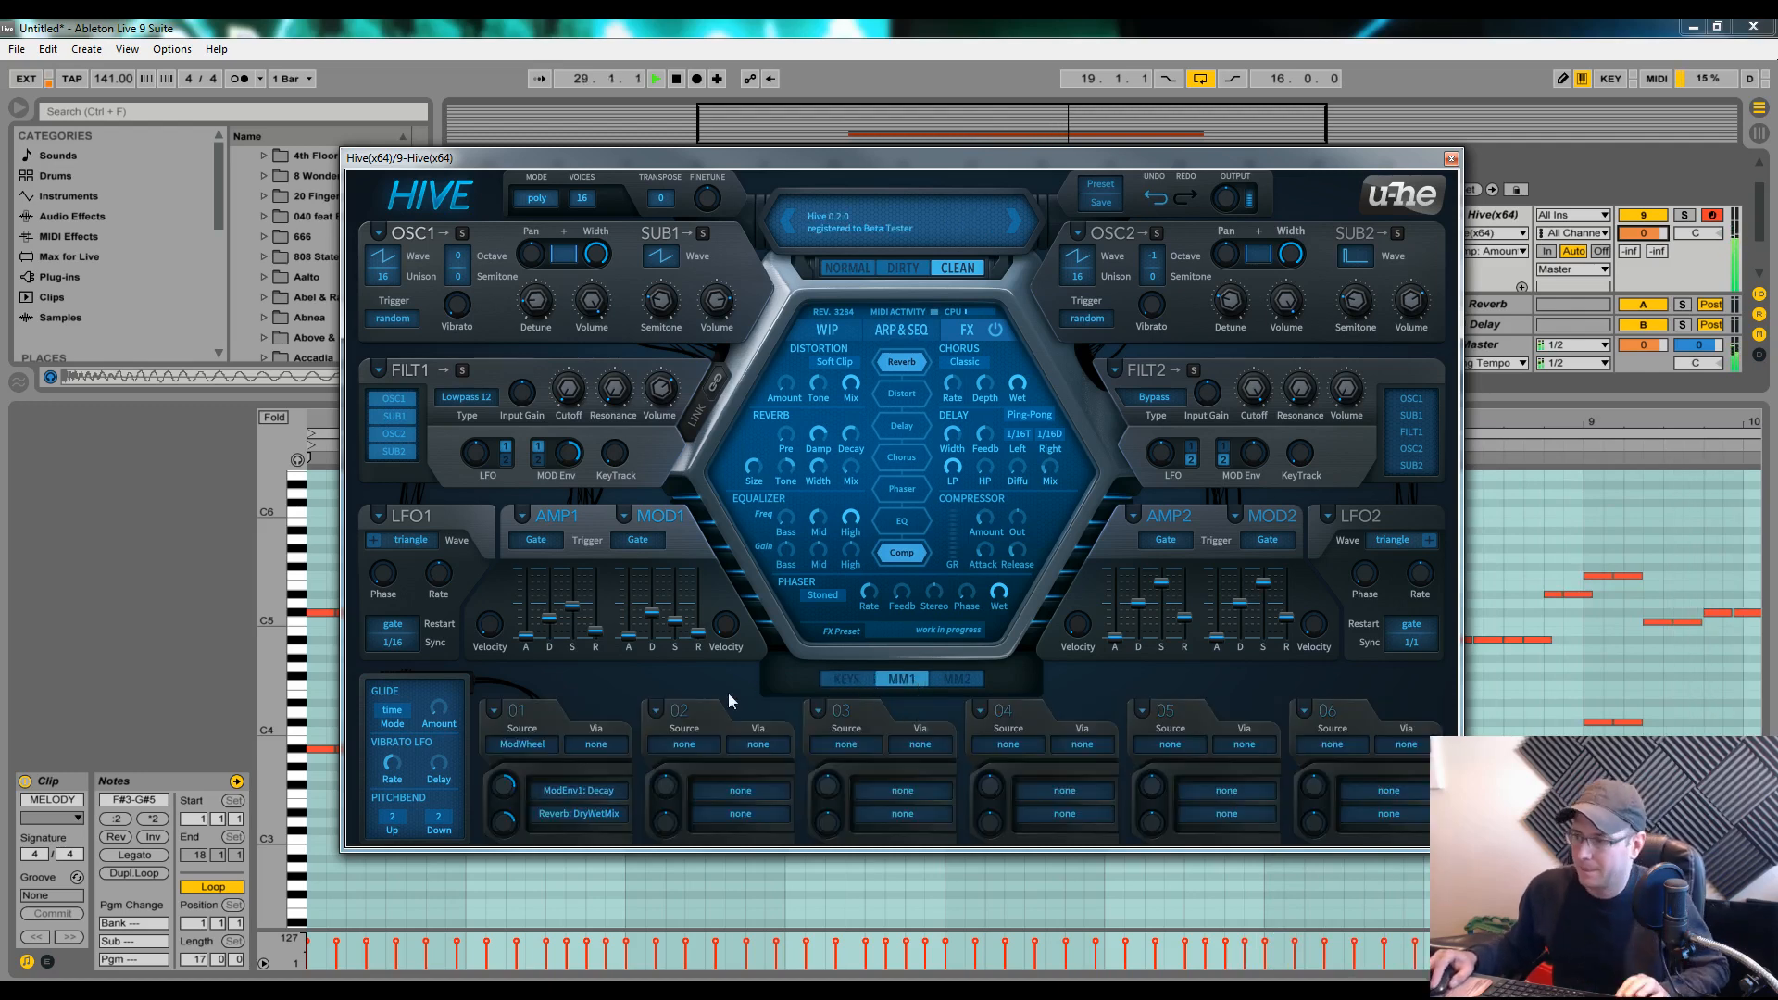
pyautogui.click(1525, 701)
pyautogui.press('space')
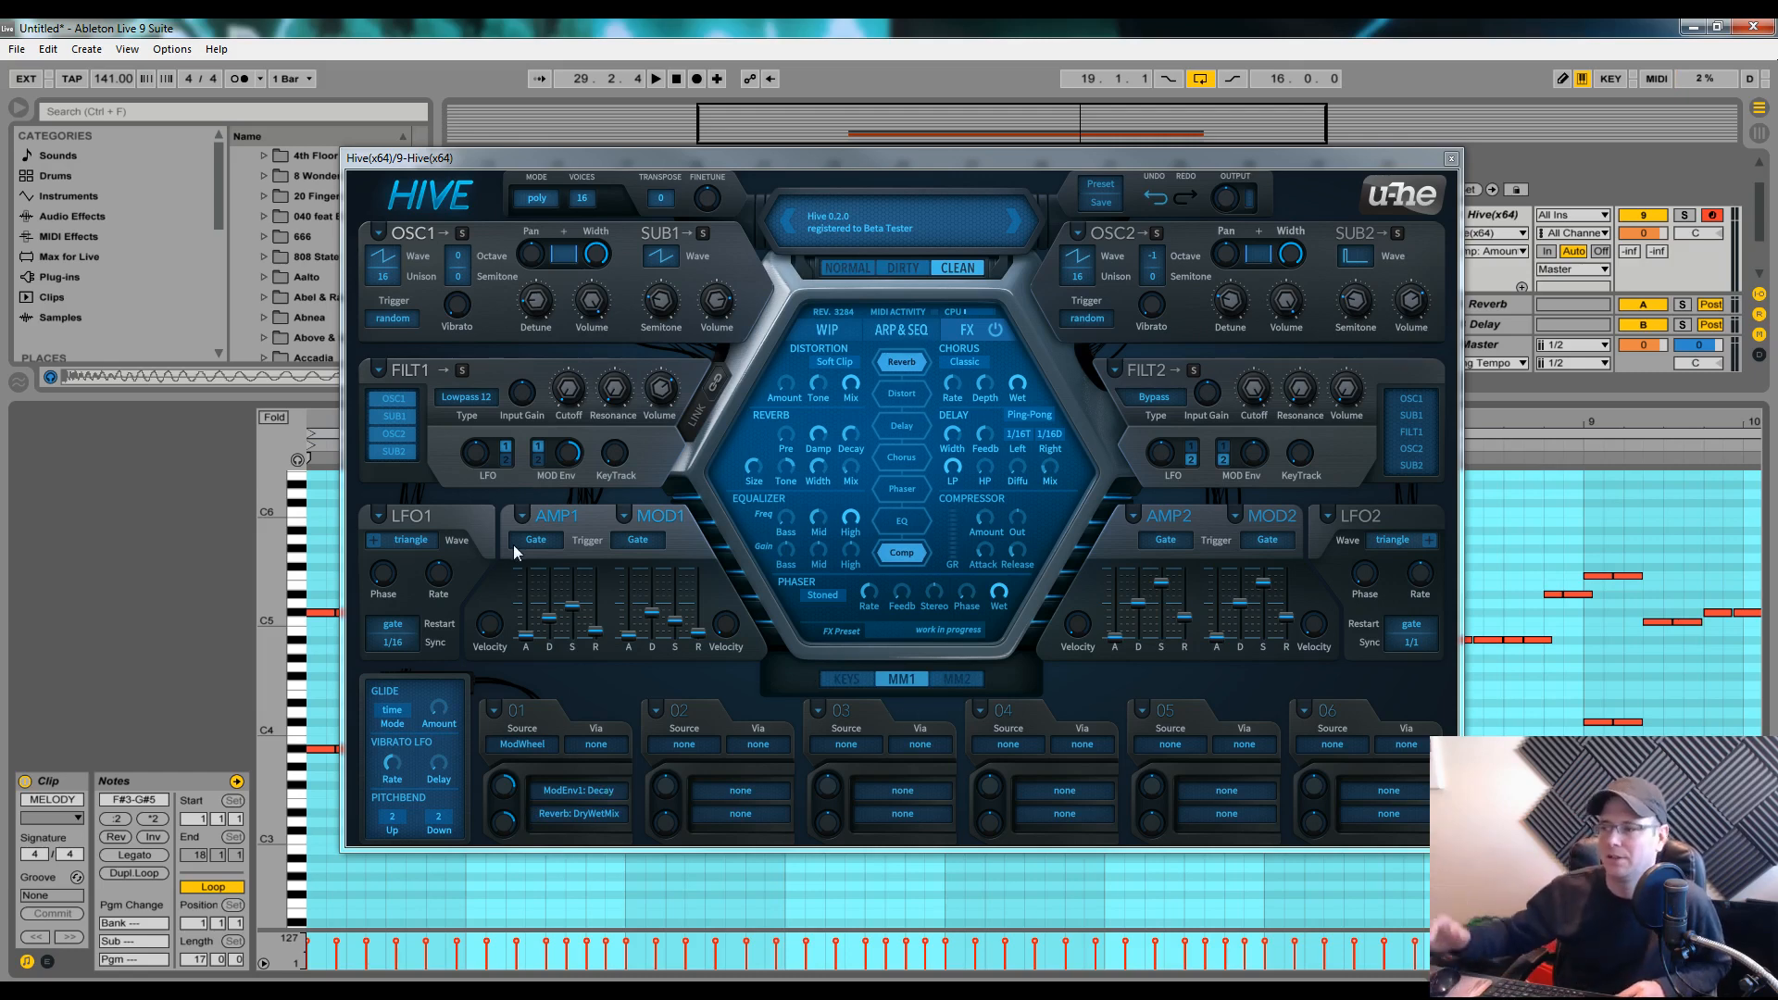
# Move Delay ahead of Reverb to the start of the effects chain and enable it
pyautogui.click(909, 425)
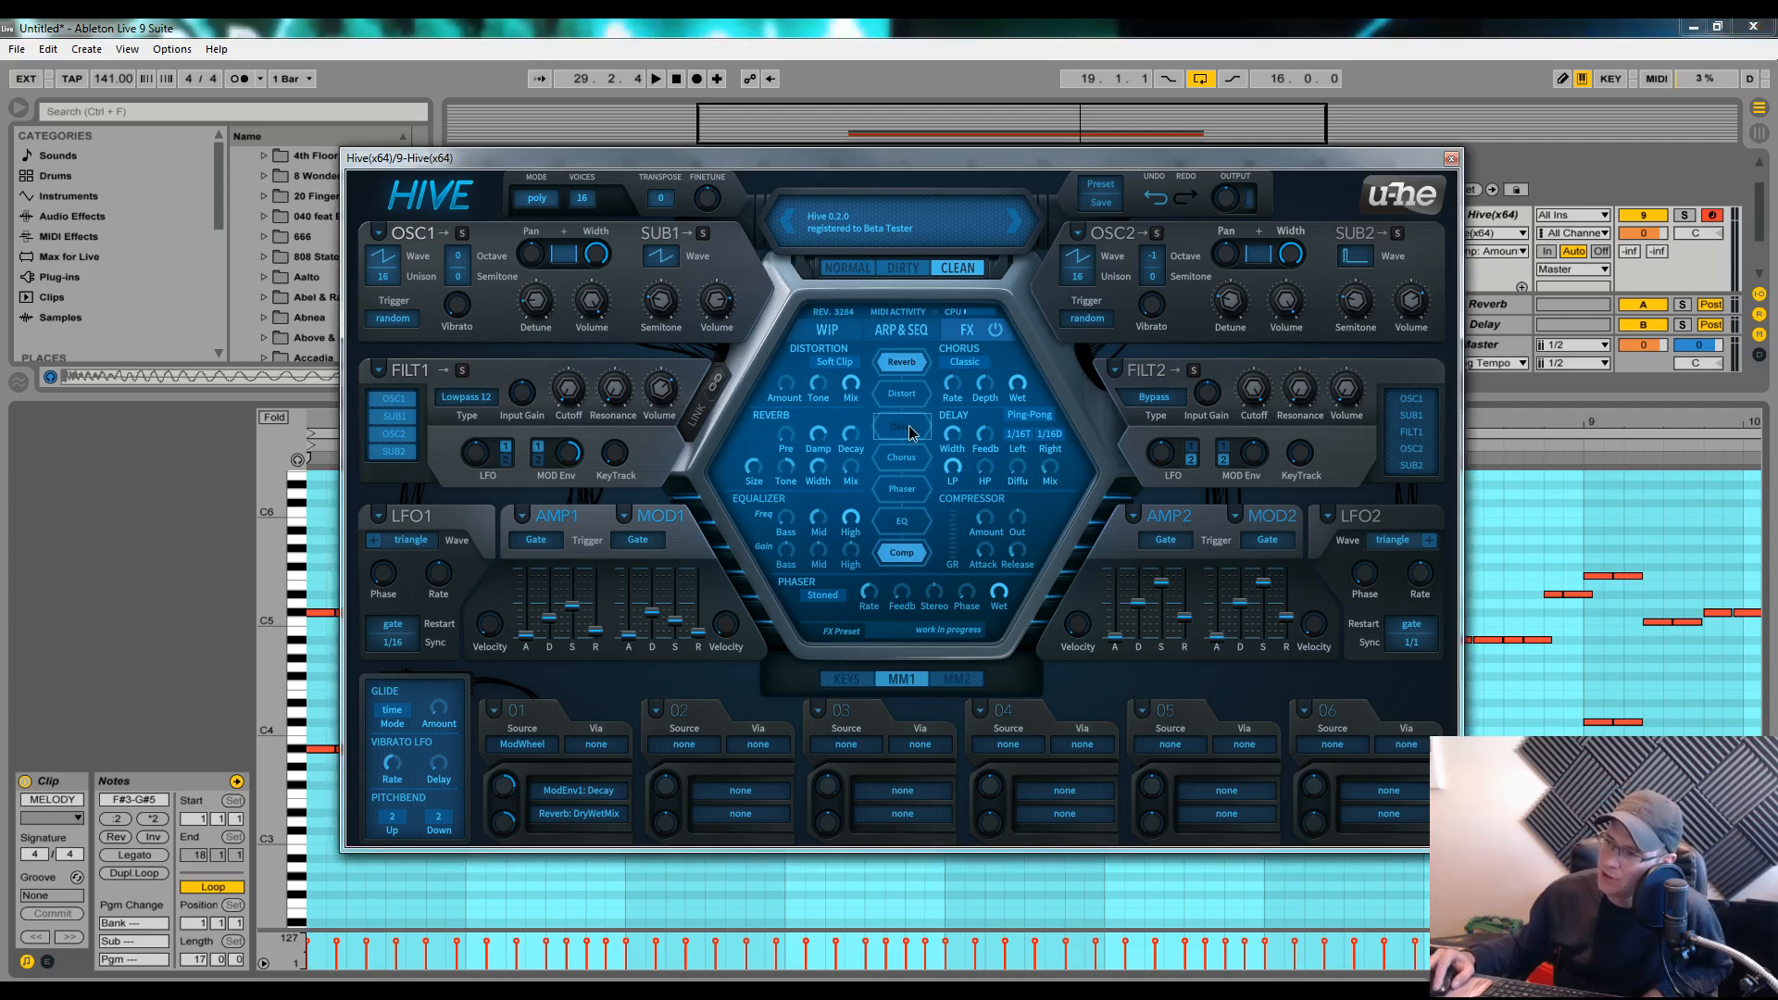
pyautogui.moveTo(910, 430); pyautogui.dragTo(922, 362)
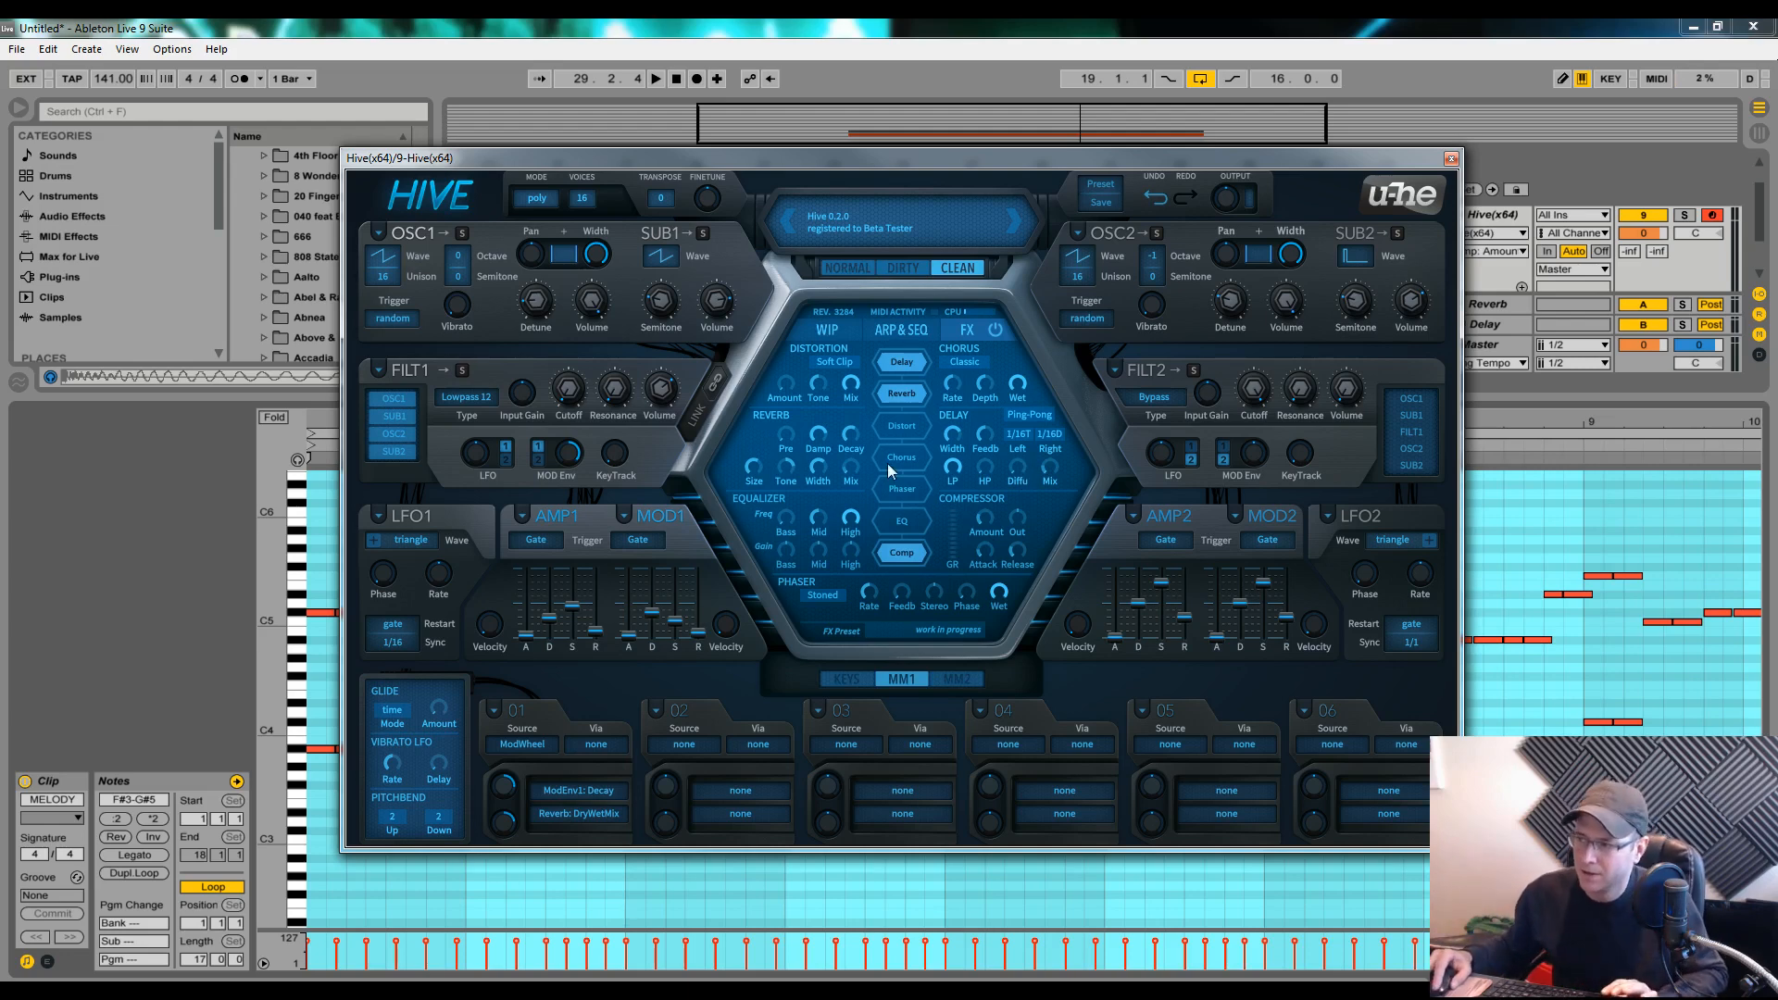
# Set the delay times to 1/8 for the left and 1/4 for the right channel and the delay mix to 42.50 during playback
pyautogui.press('space')
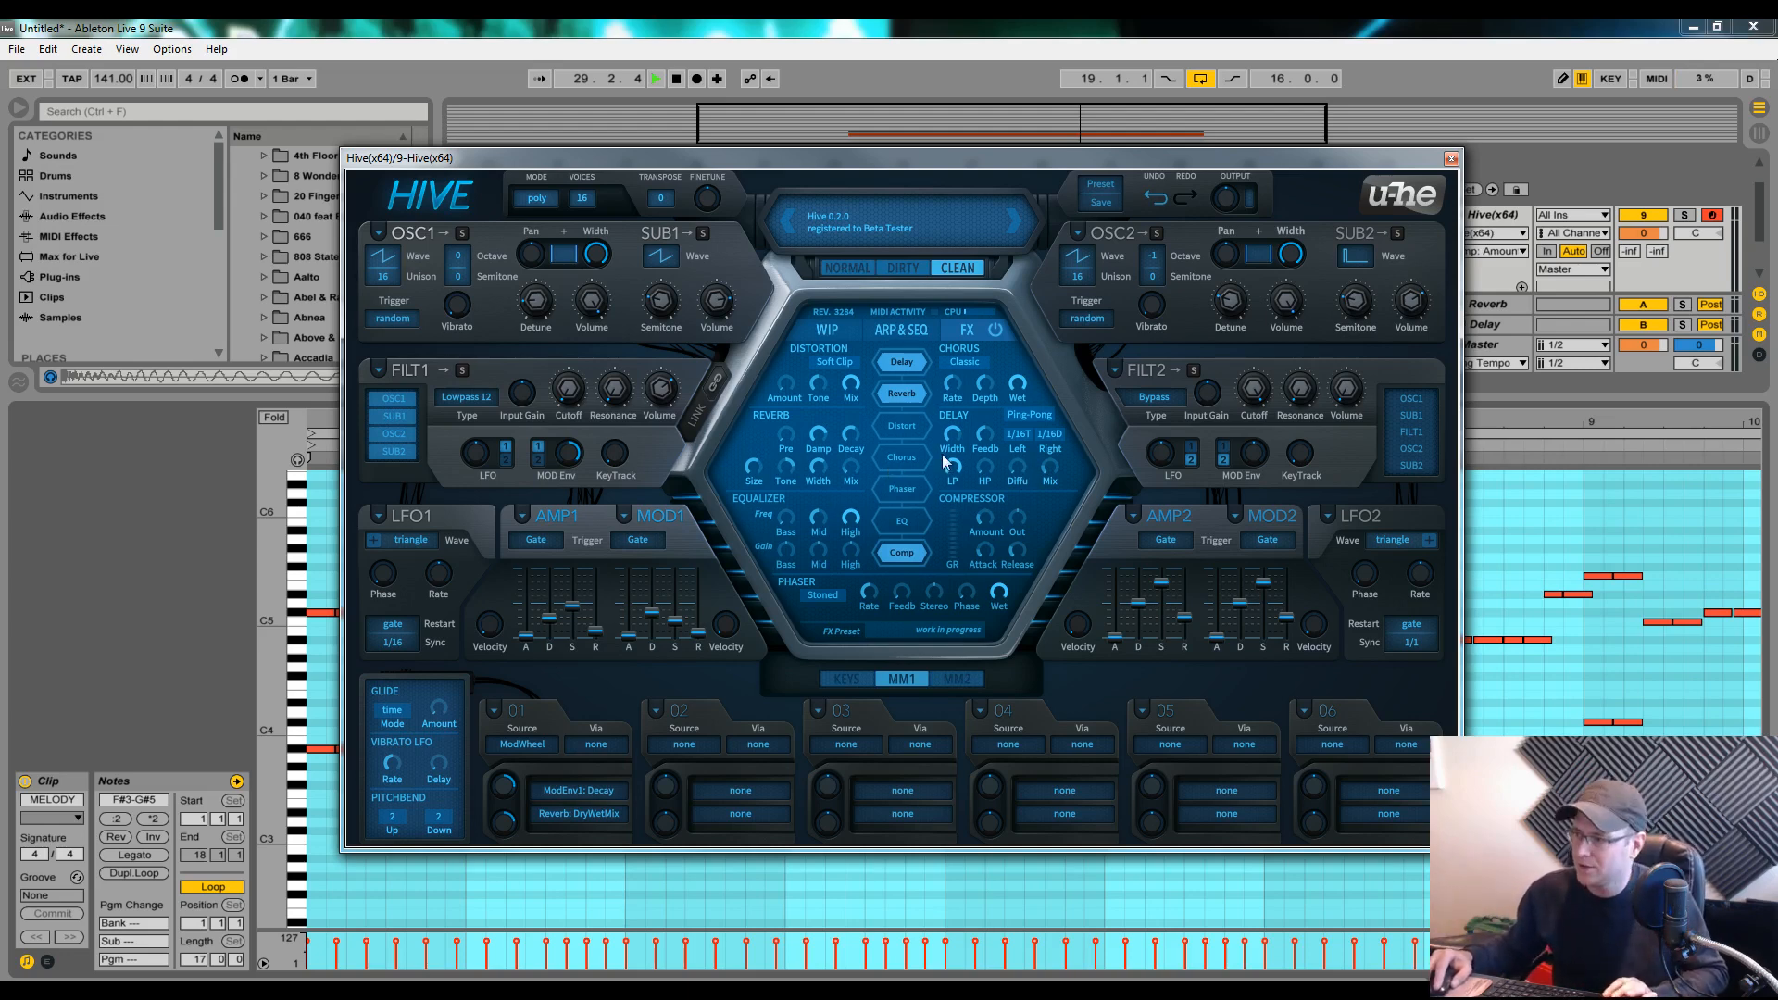
pyautogui.click(1034, 443)
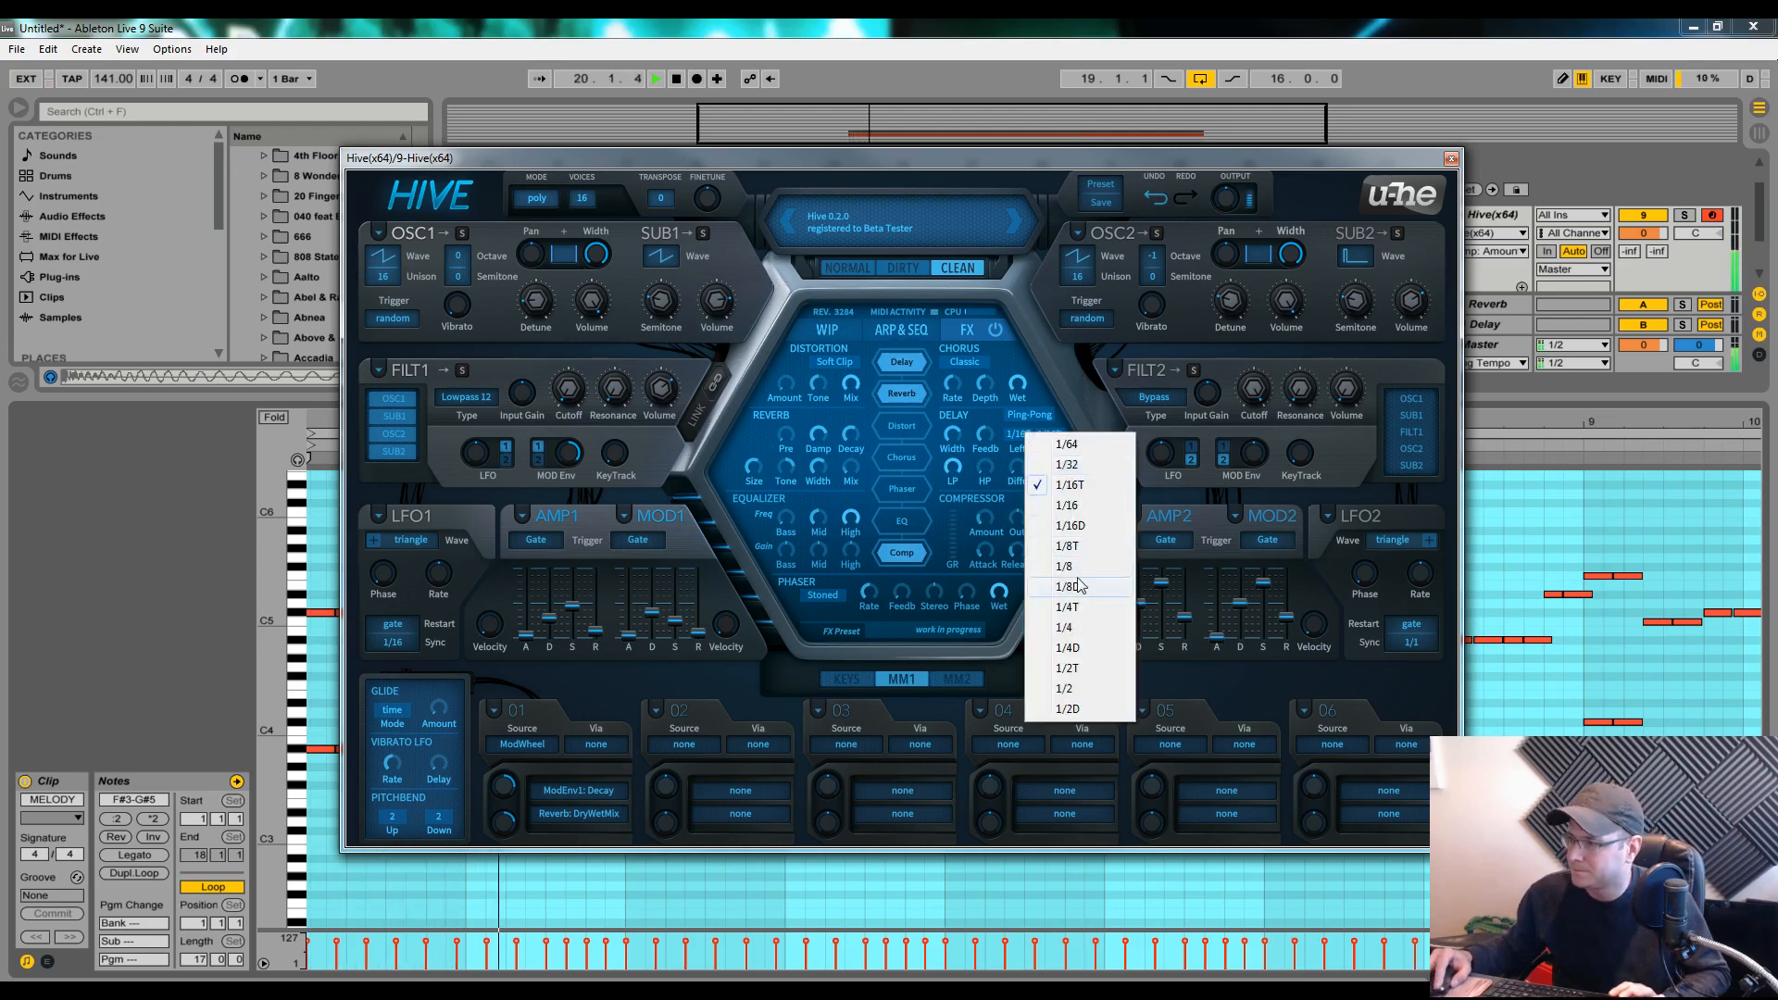
pyautogui.click(1071, 537)
pyautogui.click(1050, 435)
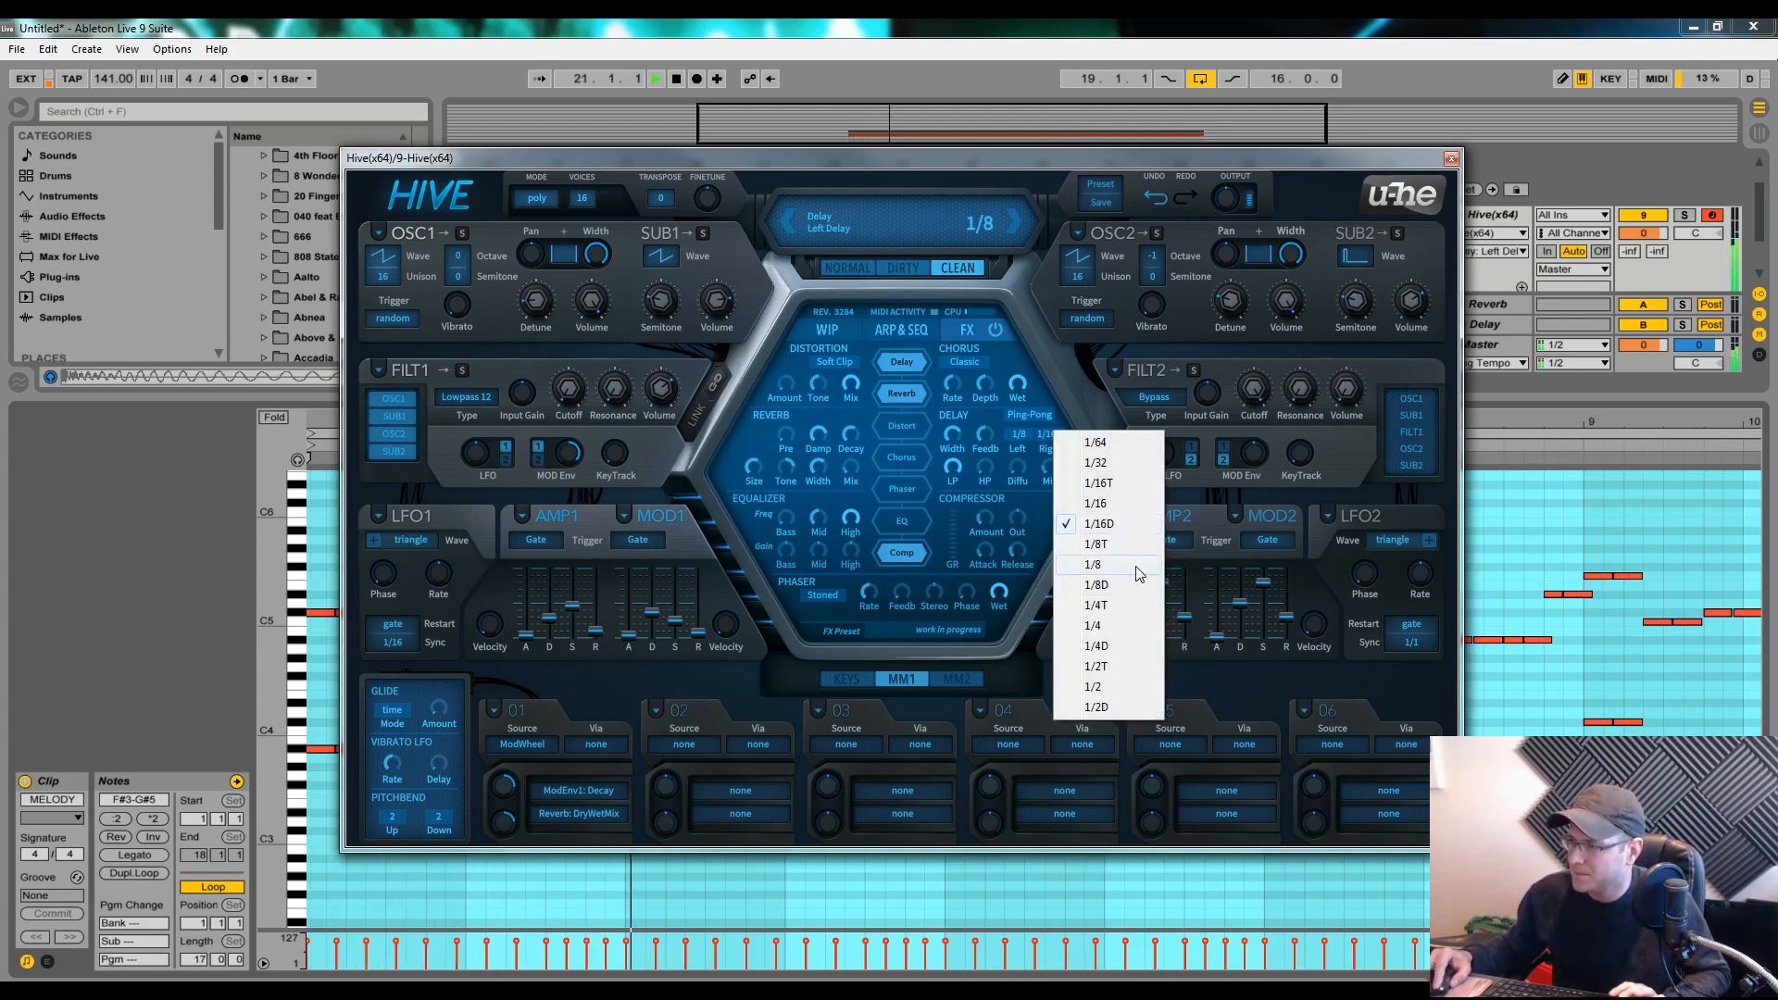
pyautogui.click(1108, 625)
pyautogui.moveTo(1059, 470)
pyautogui.mouseDown()
pyautogui.moveTo(1056, 438)
pyautogui.moveTo(956, 439)
pyautogui.moveTo(960, 503)
pyautogui.moveTo(1050, 463)
pyautogui.mouseUp()
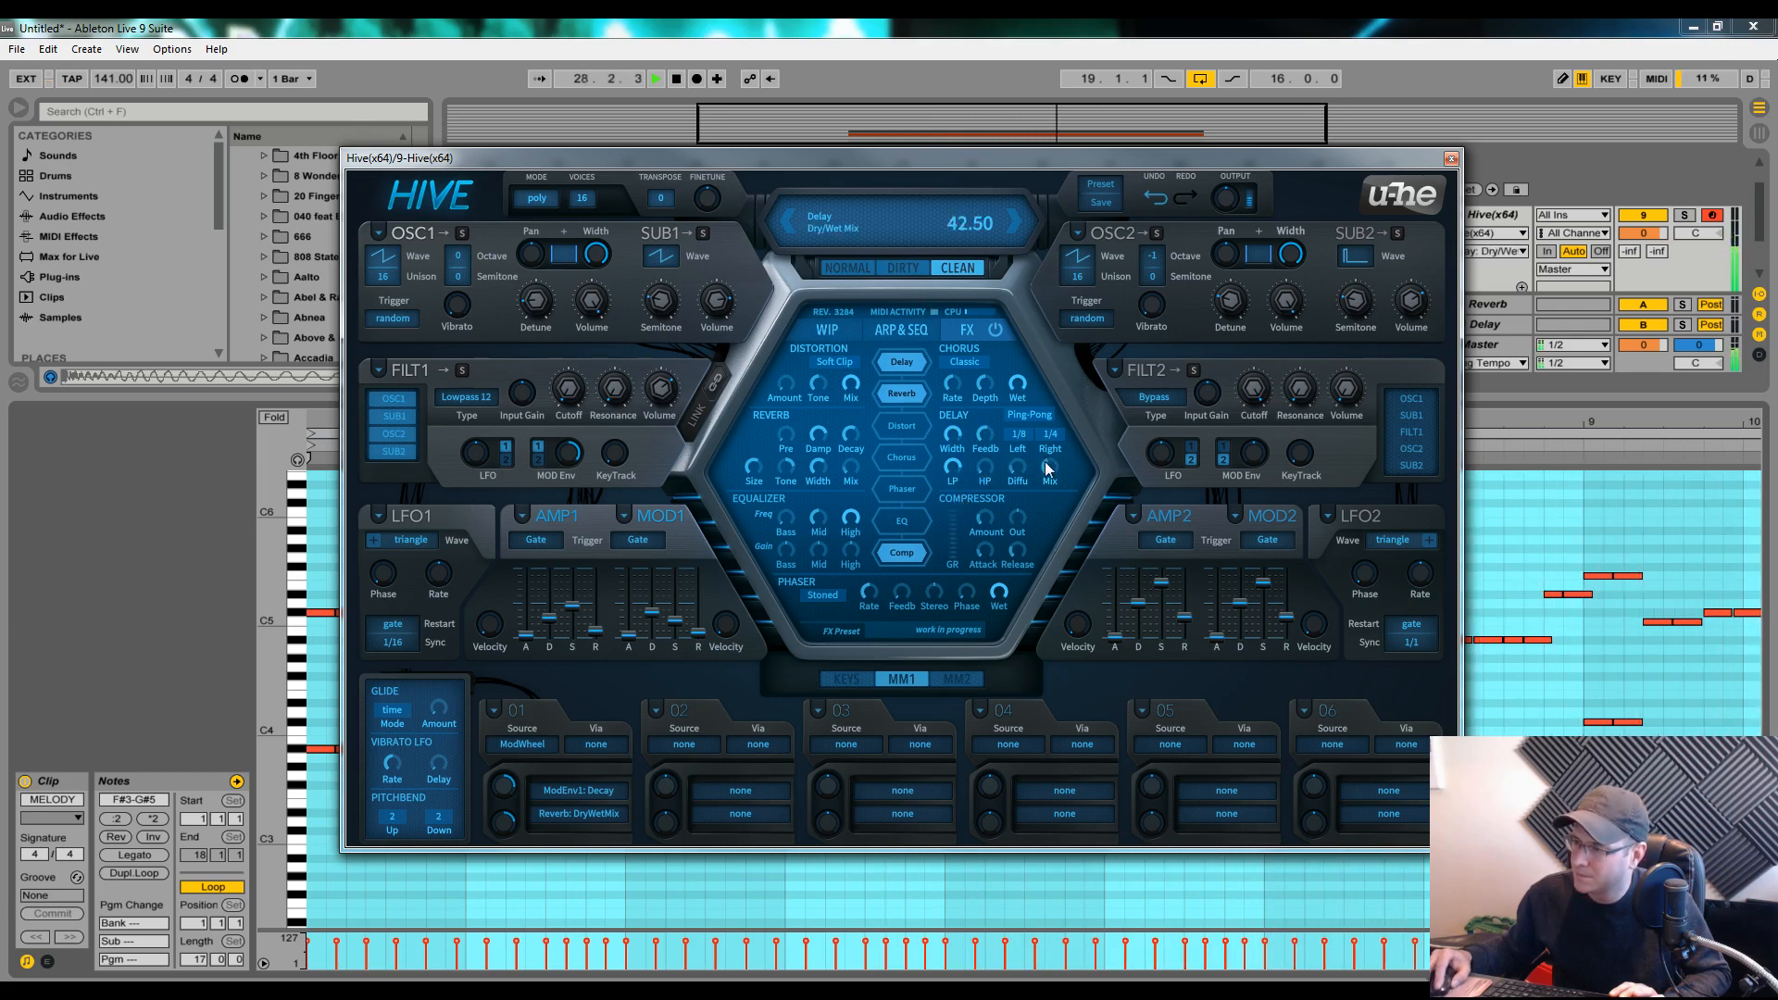
# Try a right delay time of 1/4D, return it to 1/4 and stop playback
pyautogui.click(1044, 438)
pyautogui.click(1082, 649)
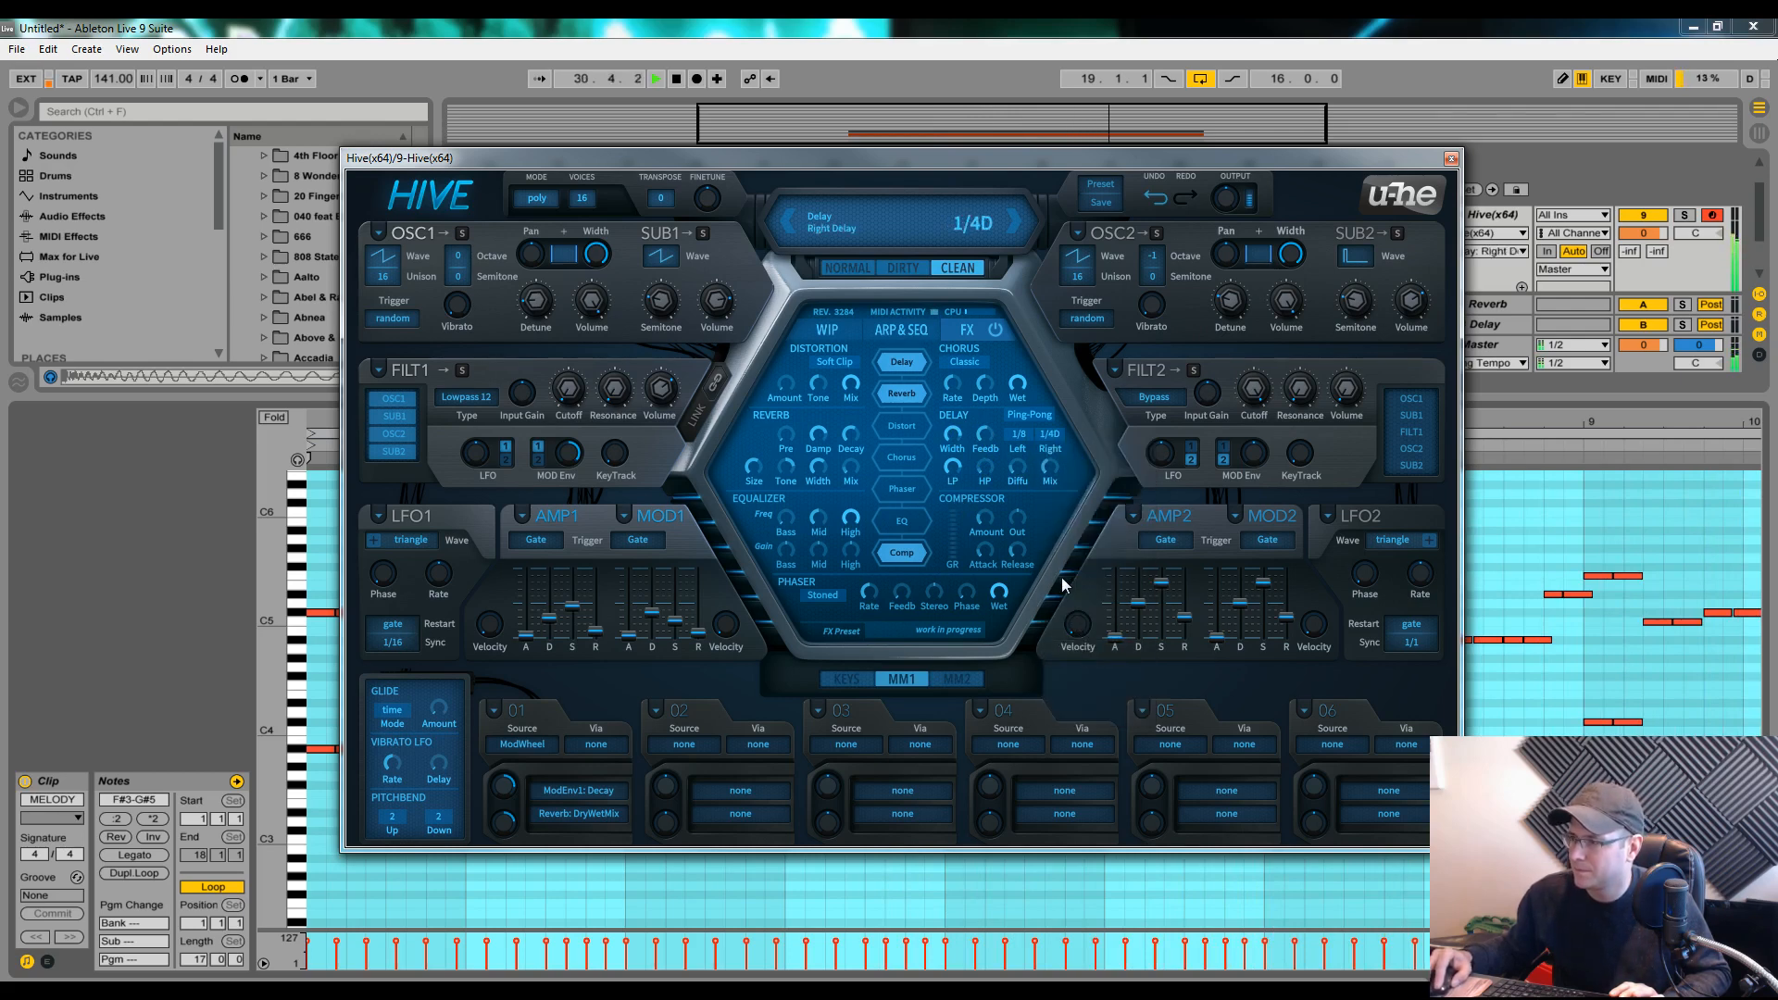
pyautogui.click(1054, 435)
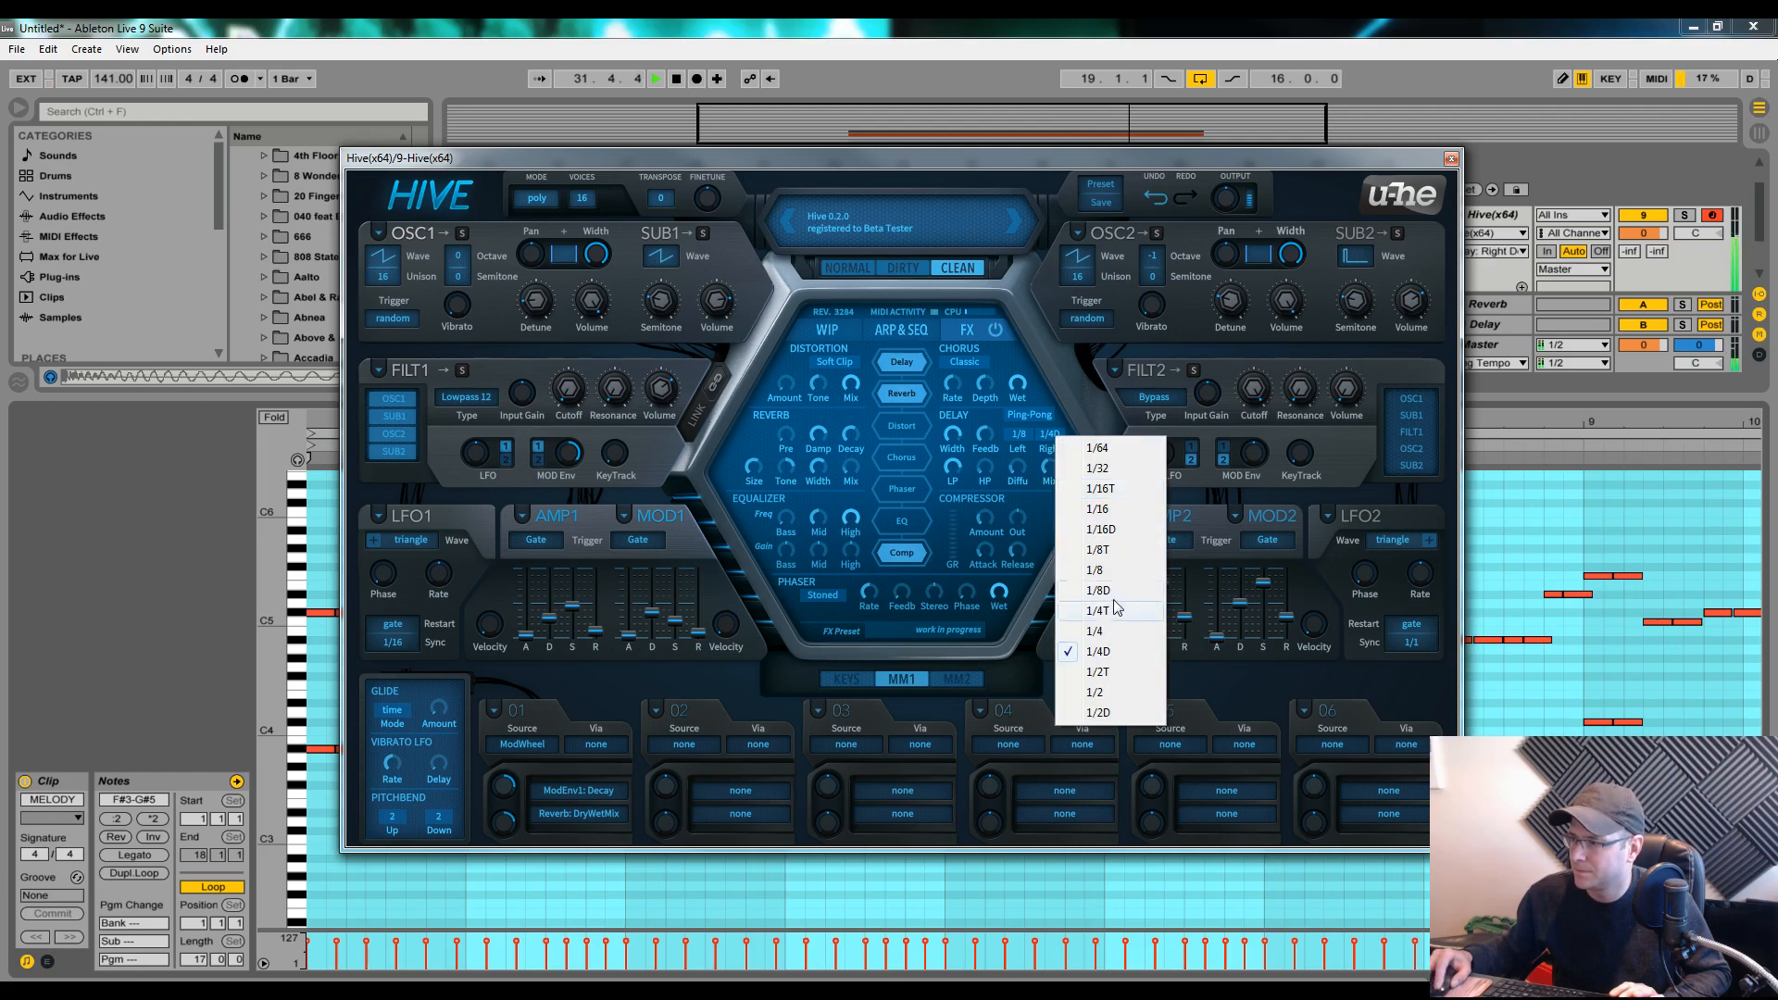
pyautogui.click(1093, 639)
pyautogui.press('space')
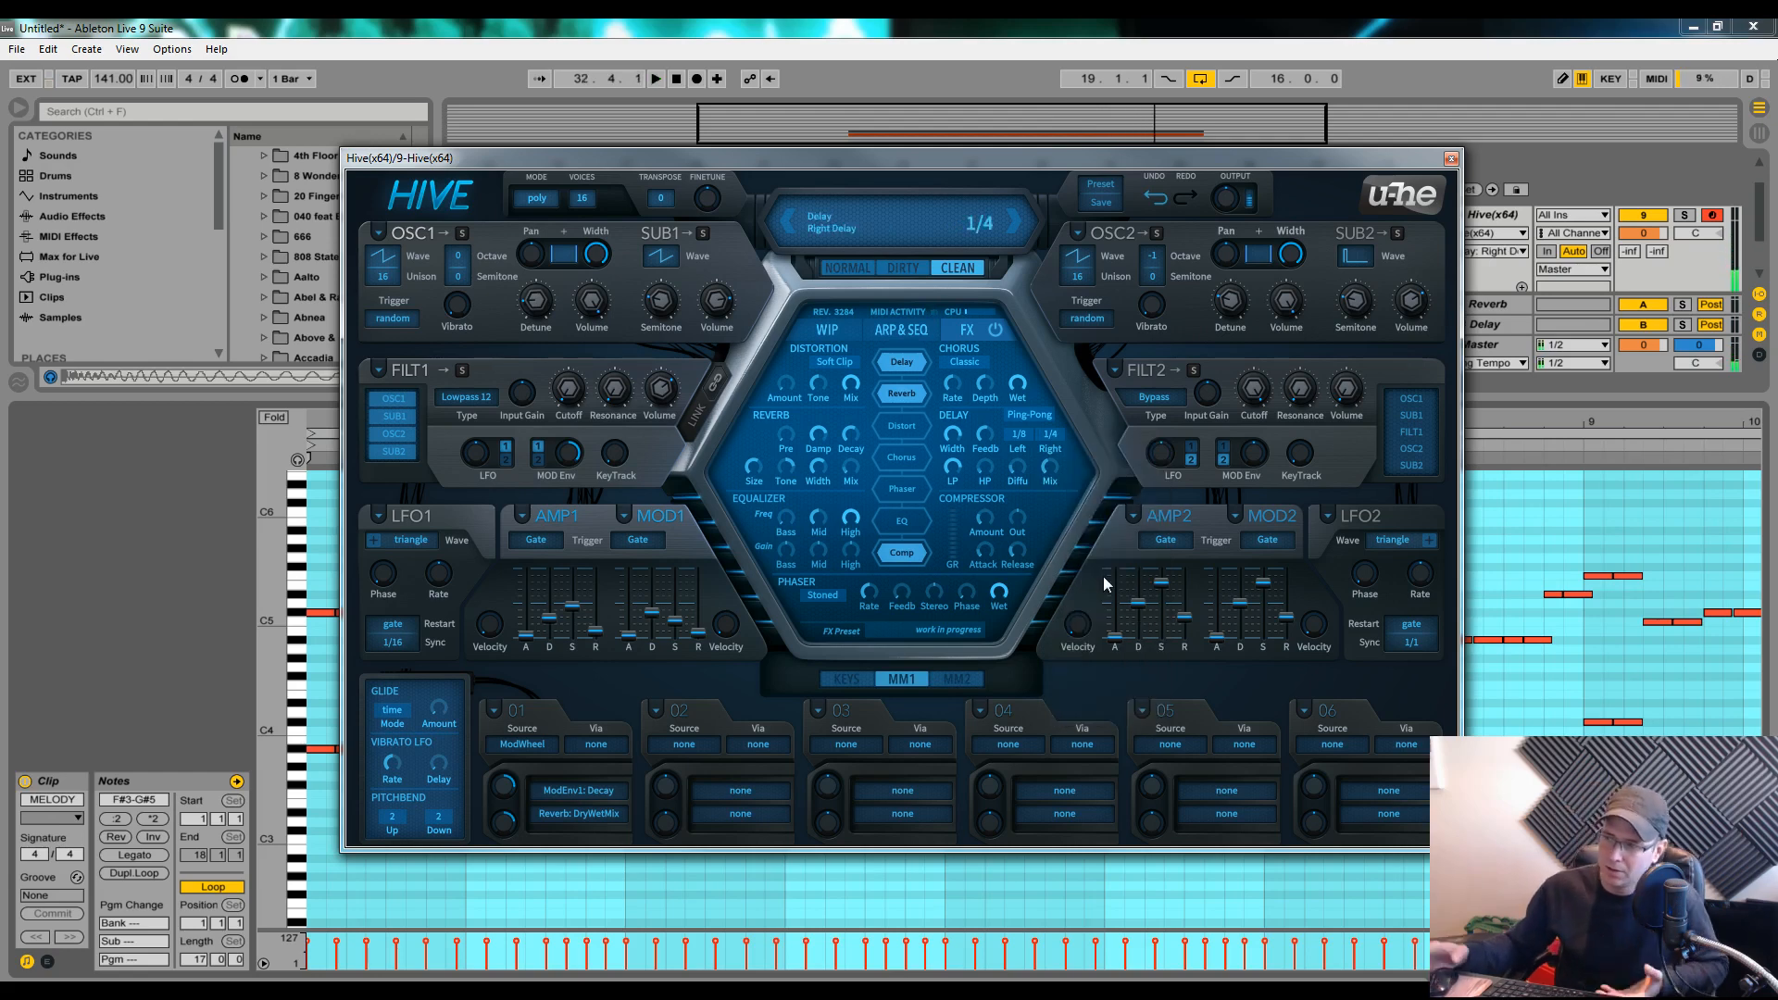
# Try the Stereo delay mode during playback, switch back to Ping-Pong and stop playback
pyautogui.click(1034, 419)
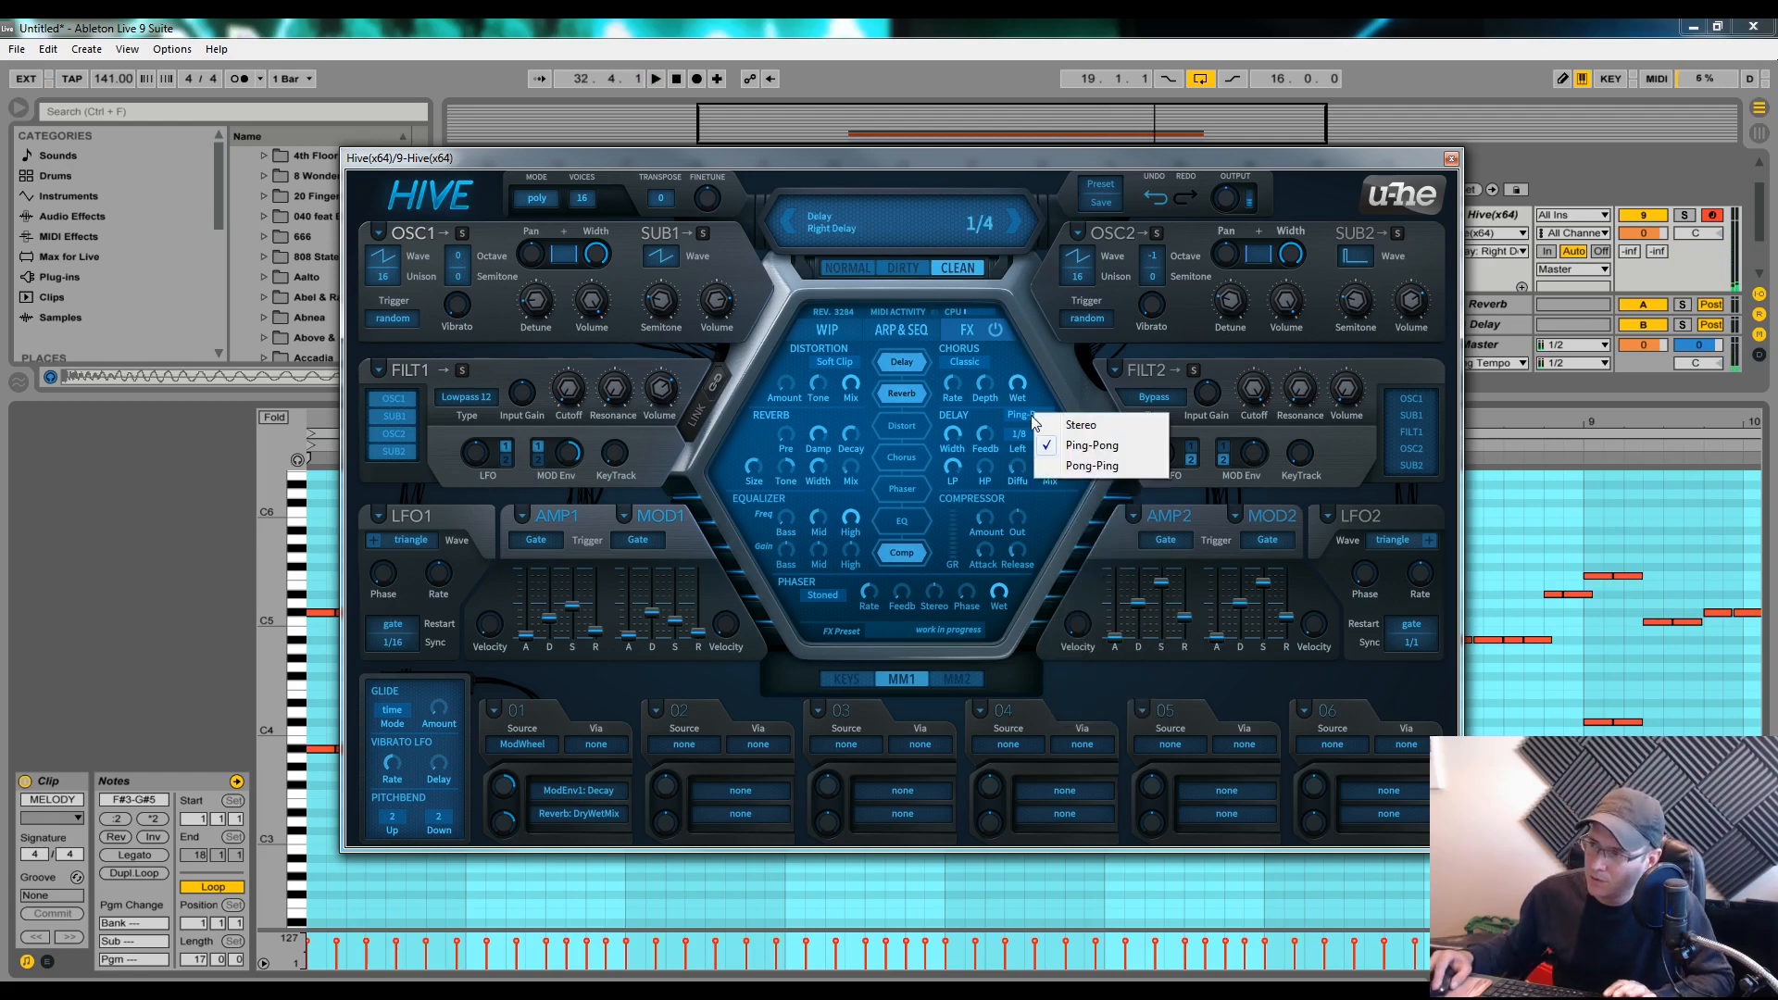
pyautogui.click(1067, 503)
pyautogui.press('space')
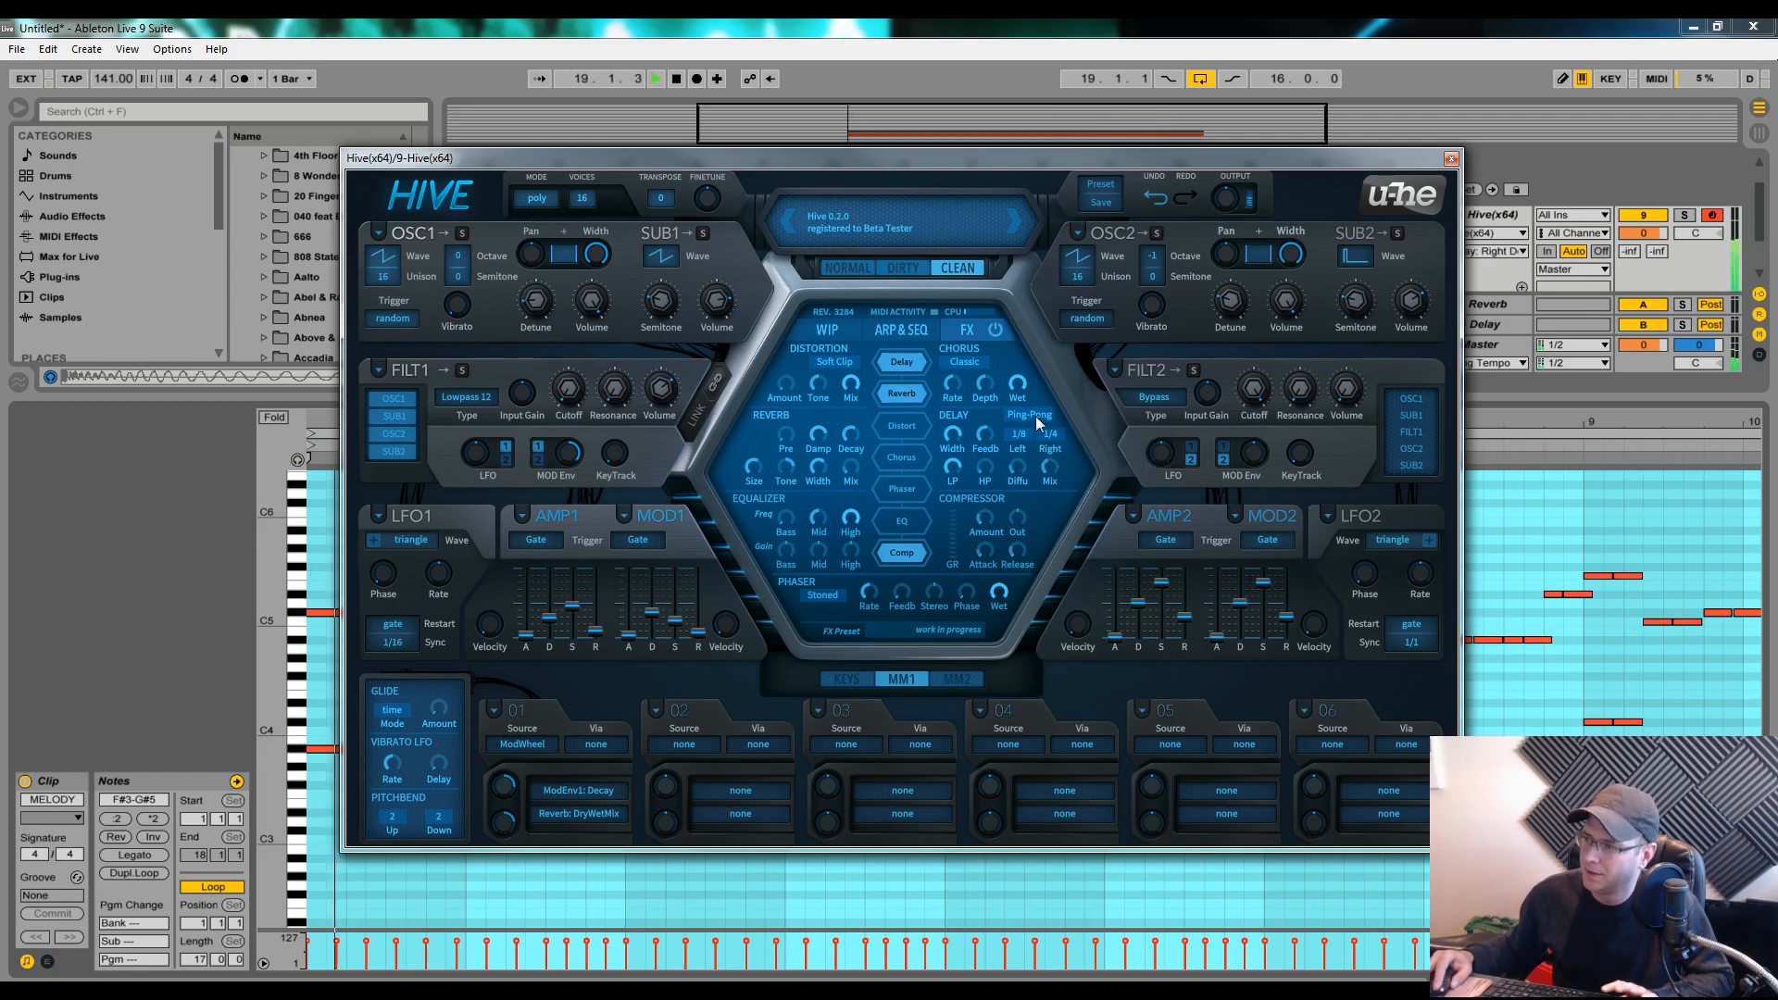
pyautogui.click(1039, 415)
pyautogui.click(1088, 426)
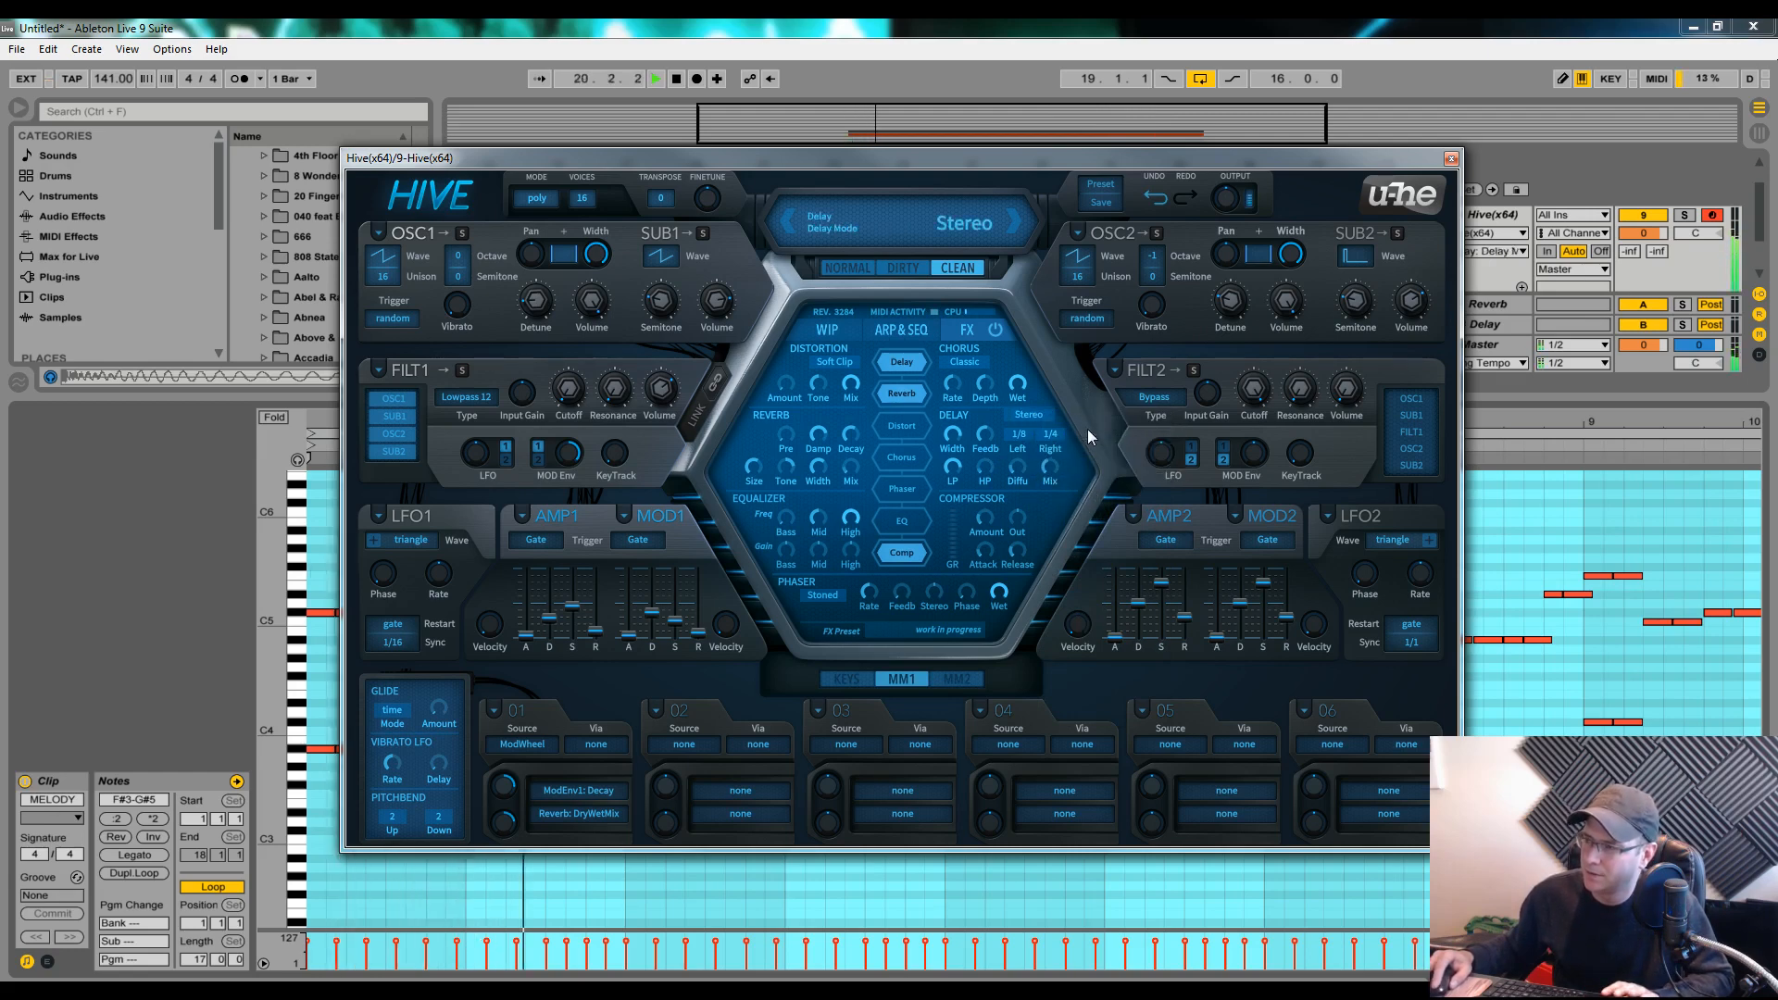
pyautogui.click(1033, 414)
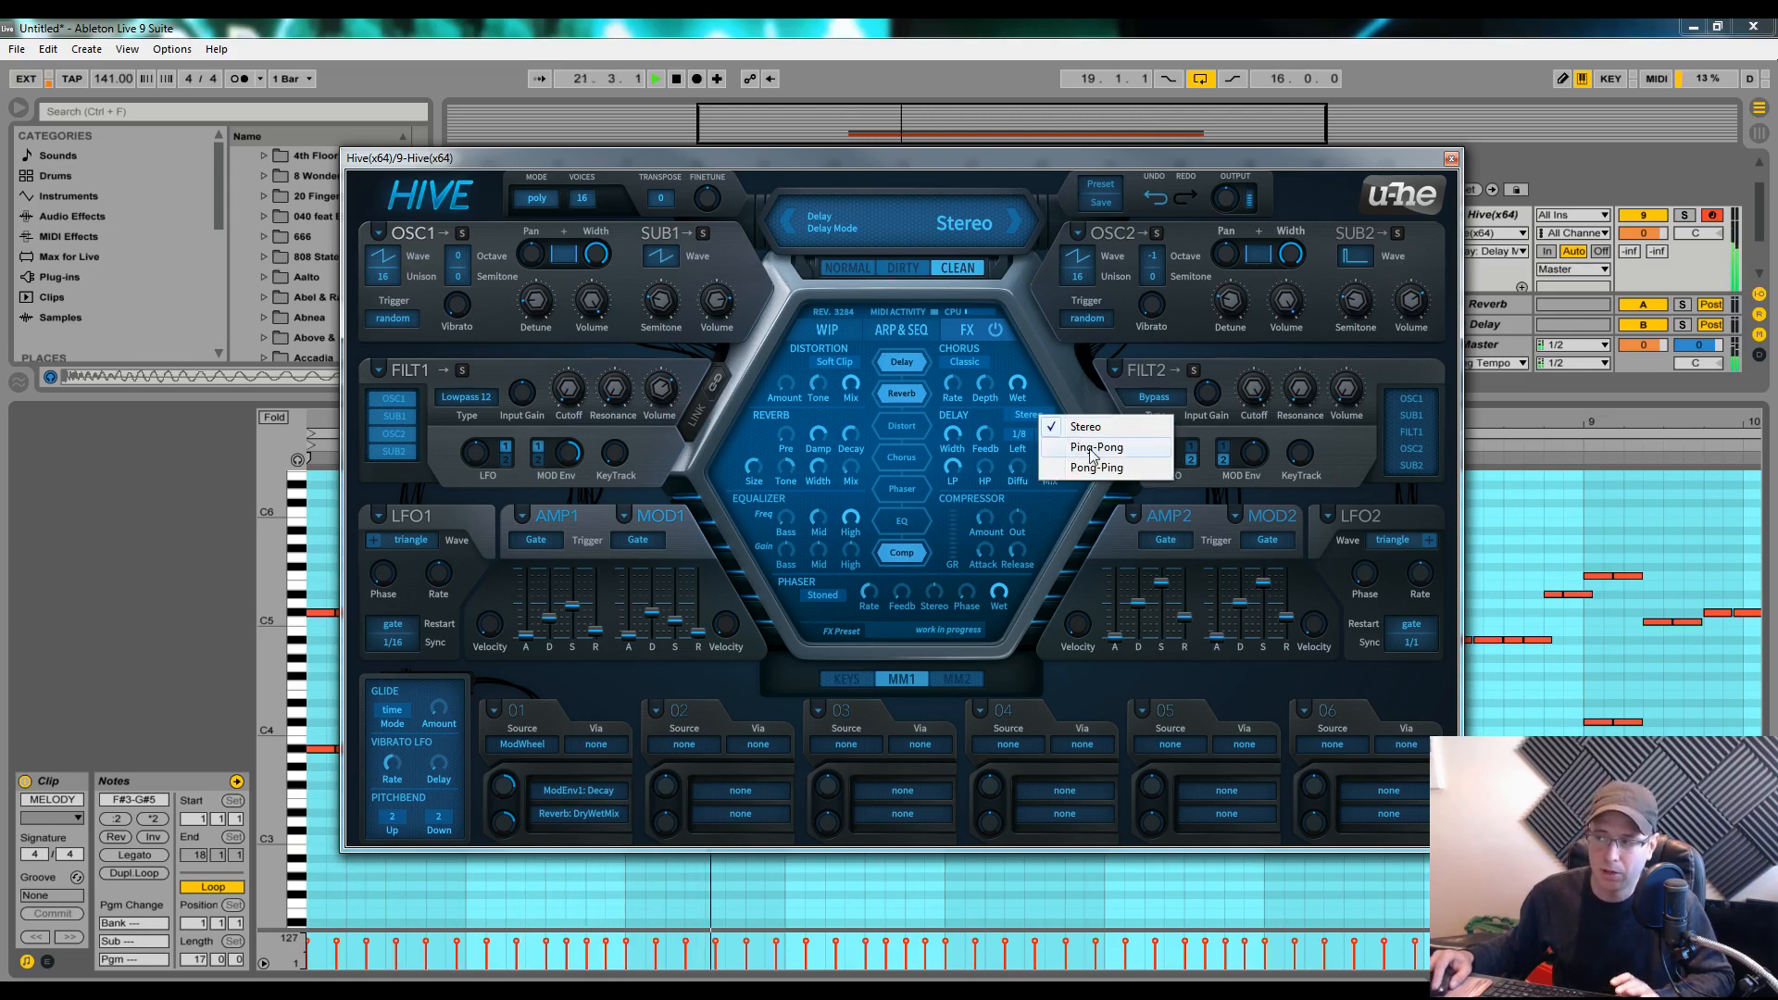
pyautogui.click(1093, 449)
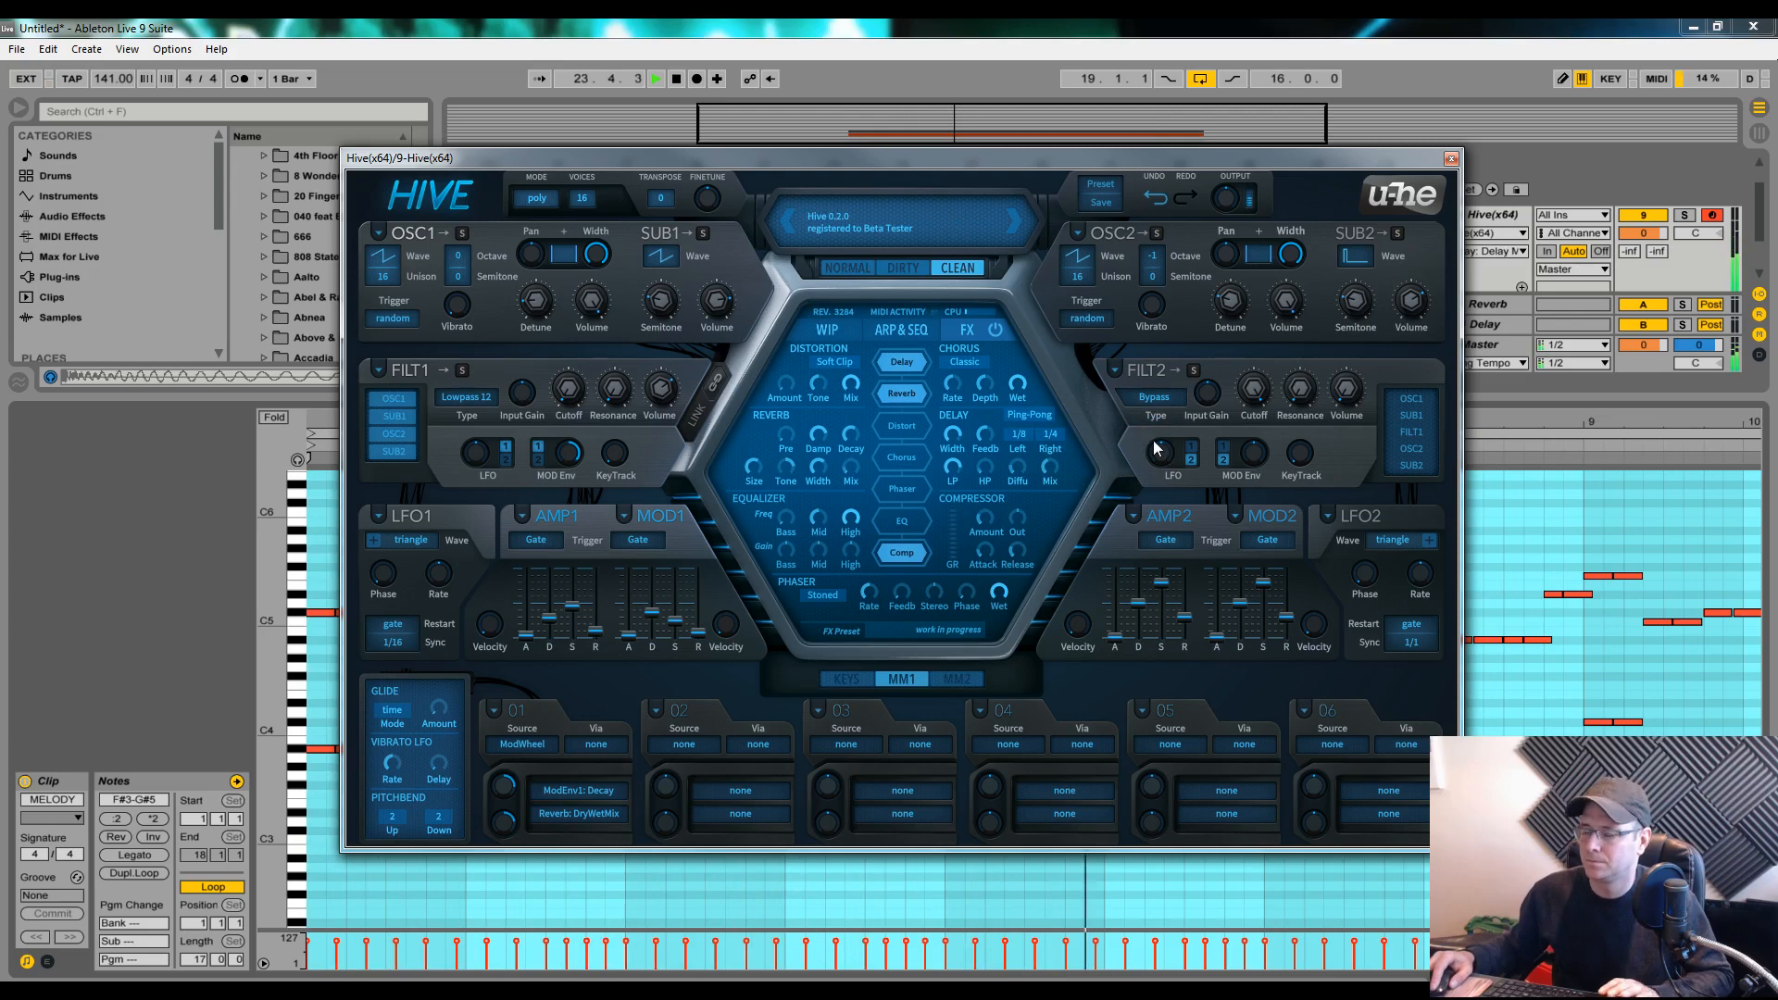
pyautogui.press('space')
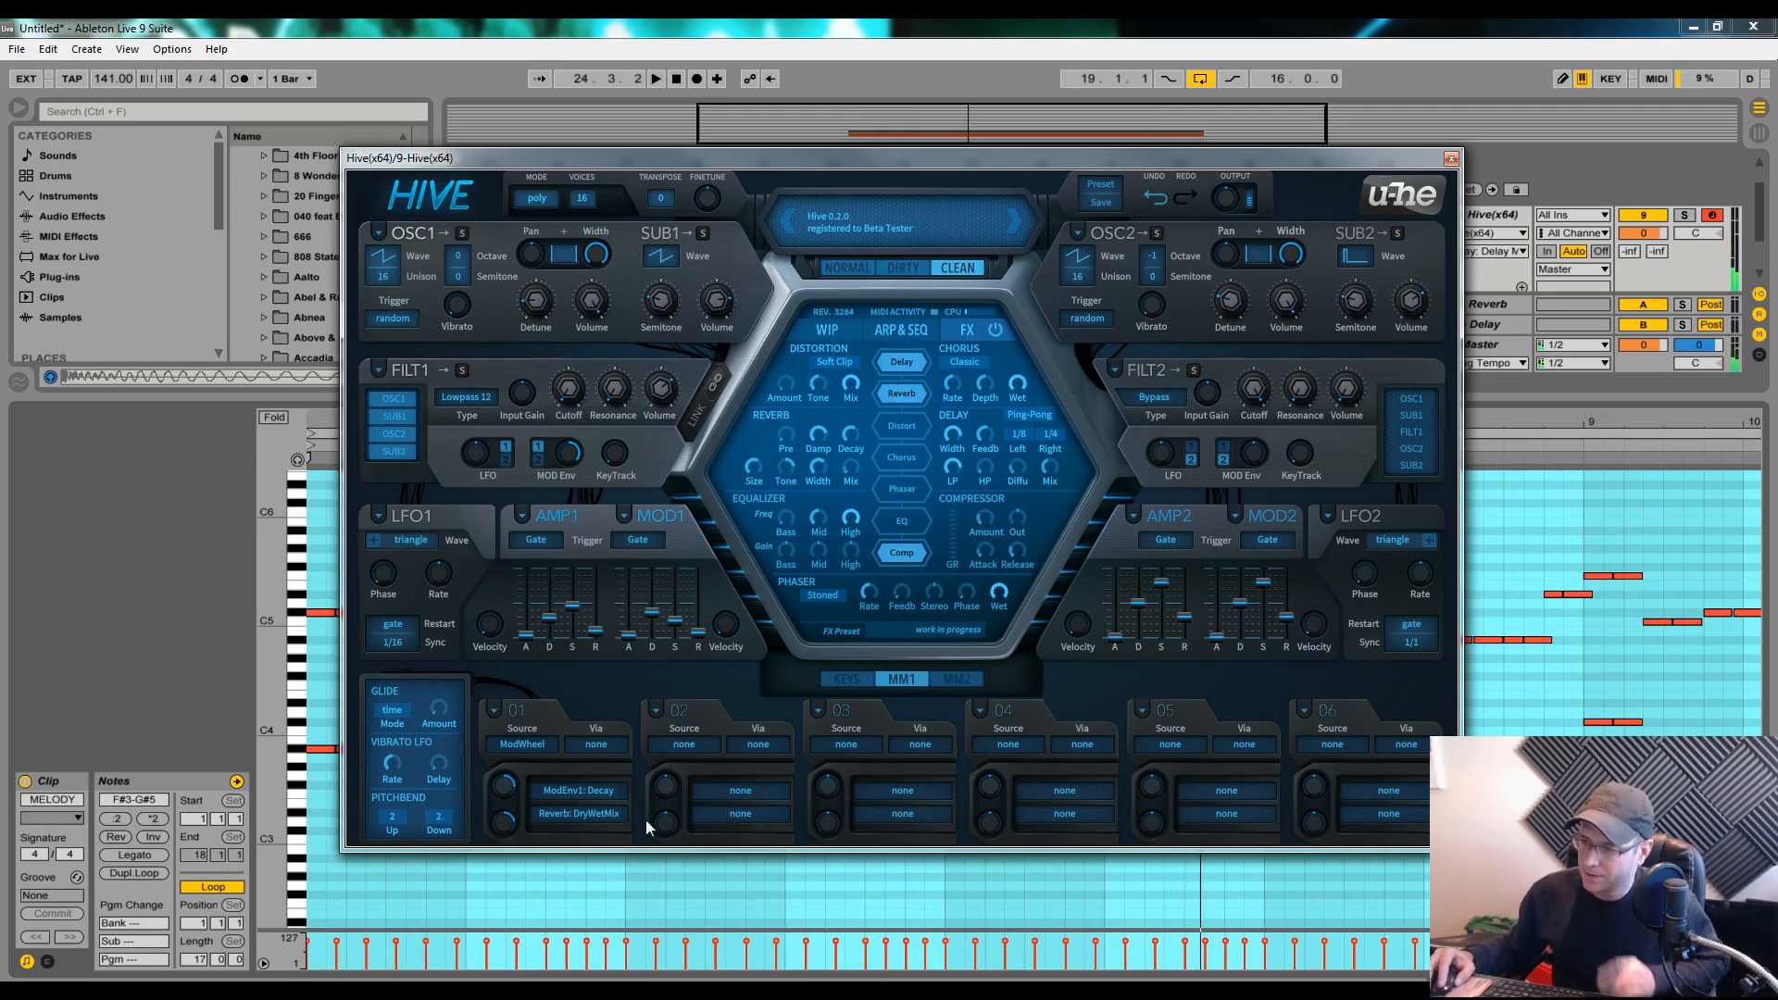
# Assign ModWheel as the source of modulation slot 02, target Delay: Dry/Wet Mix and adjust the modulation depth
pyautogui.click(681, 745)
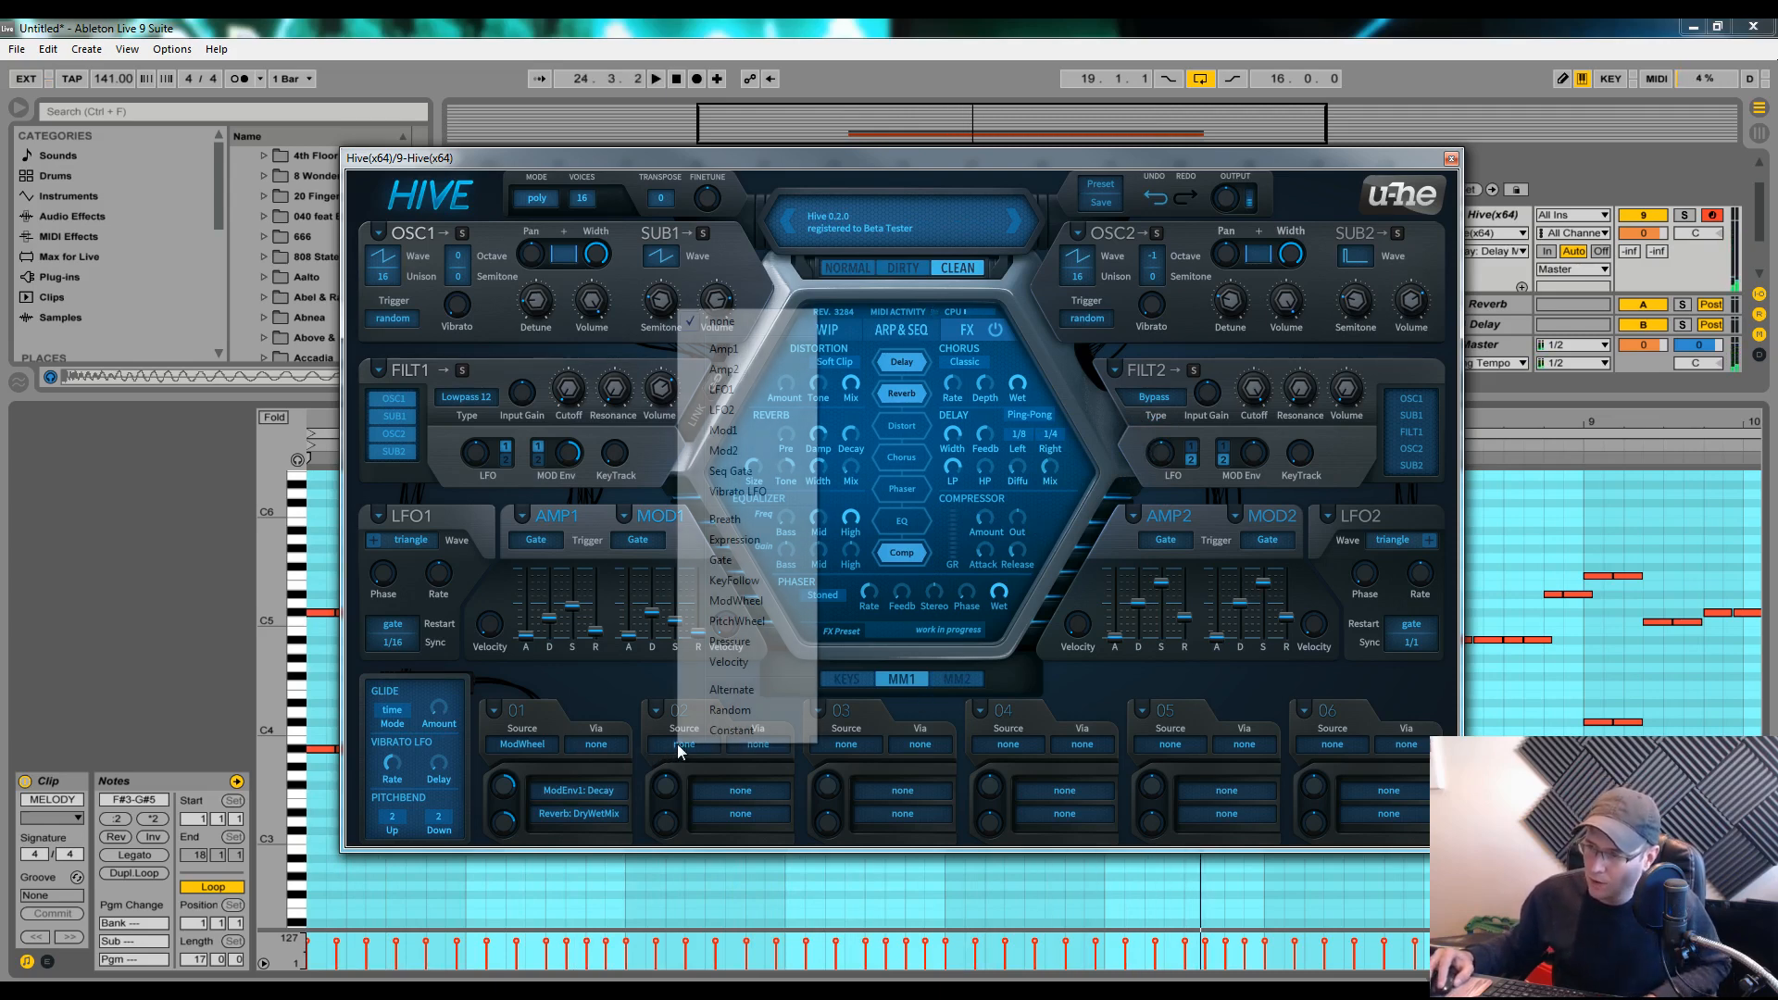
pyautogui.click(737, 601)
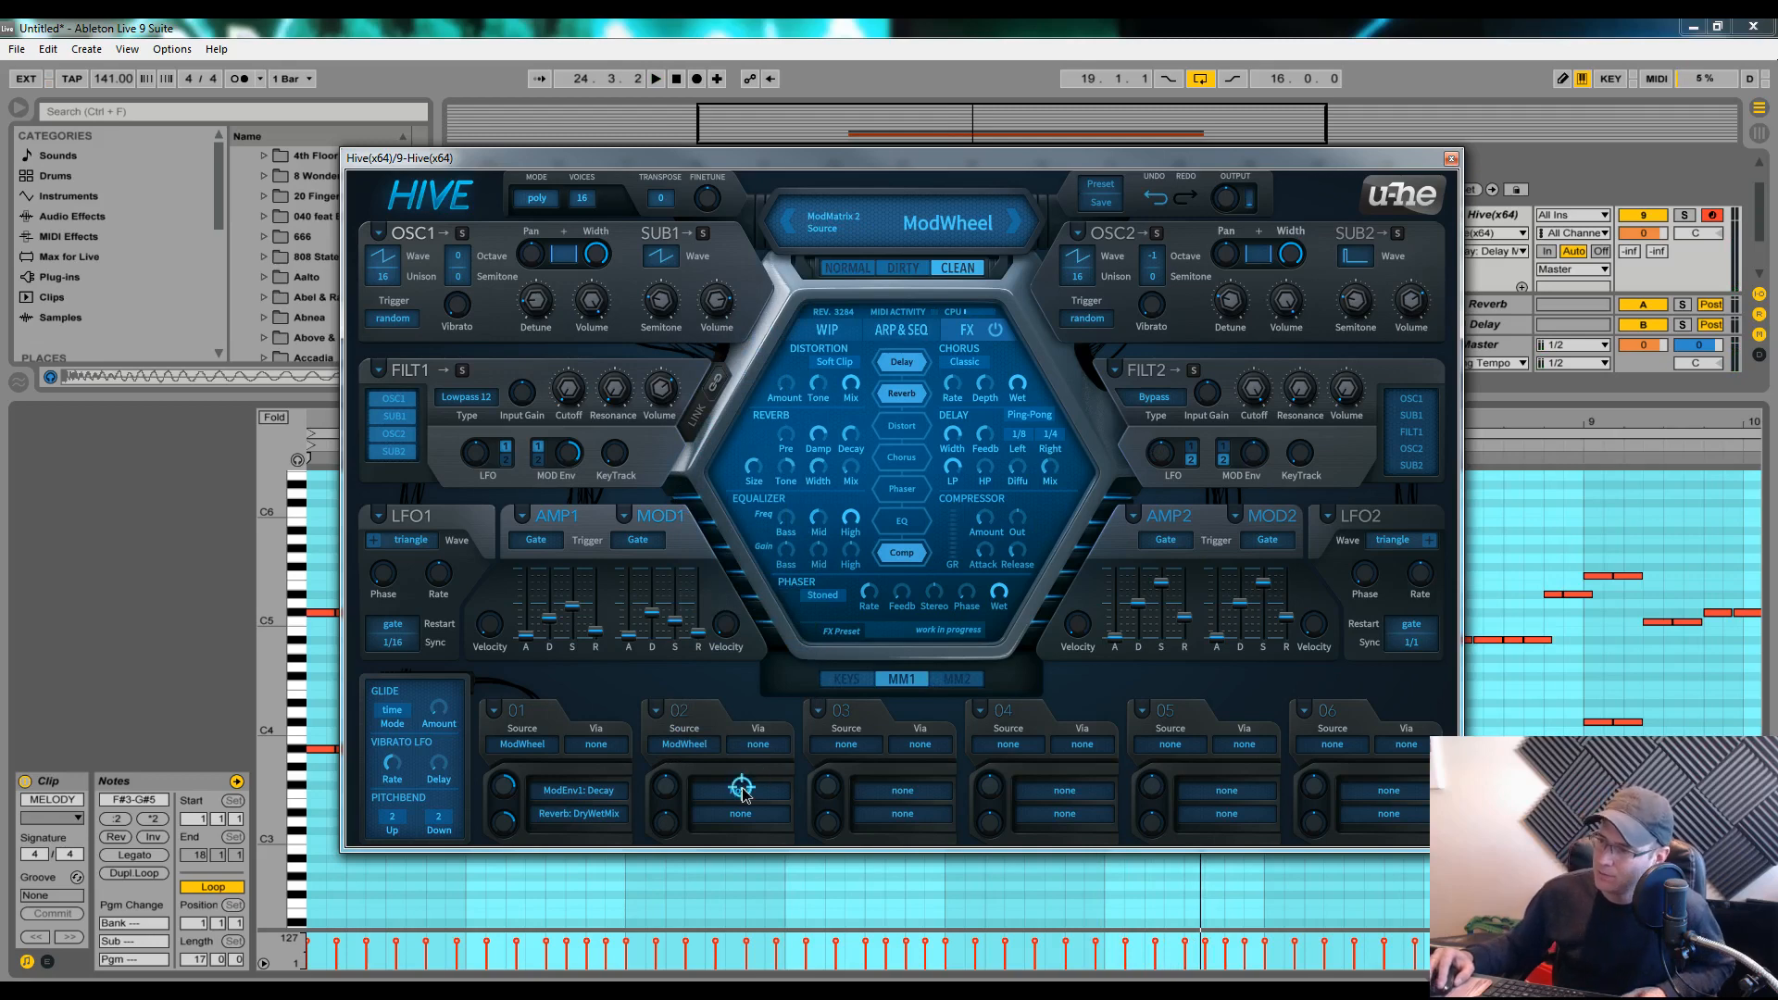
pyautogui.moveTo(741, 789); pyautogui.dragTo(1054, 476)
pyautogui.moveTo(675, 785); pyautogui.dragTo(677, 839)
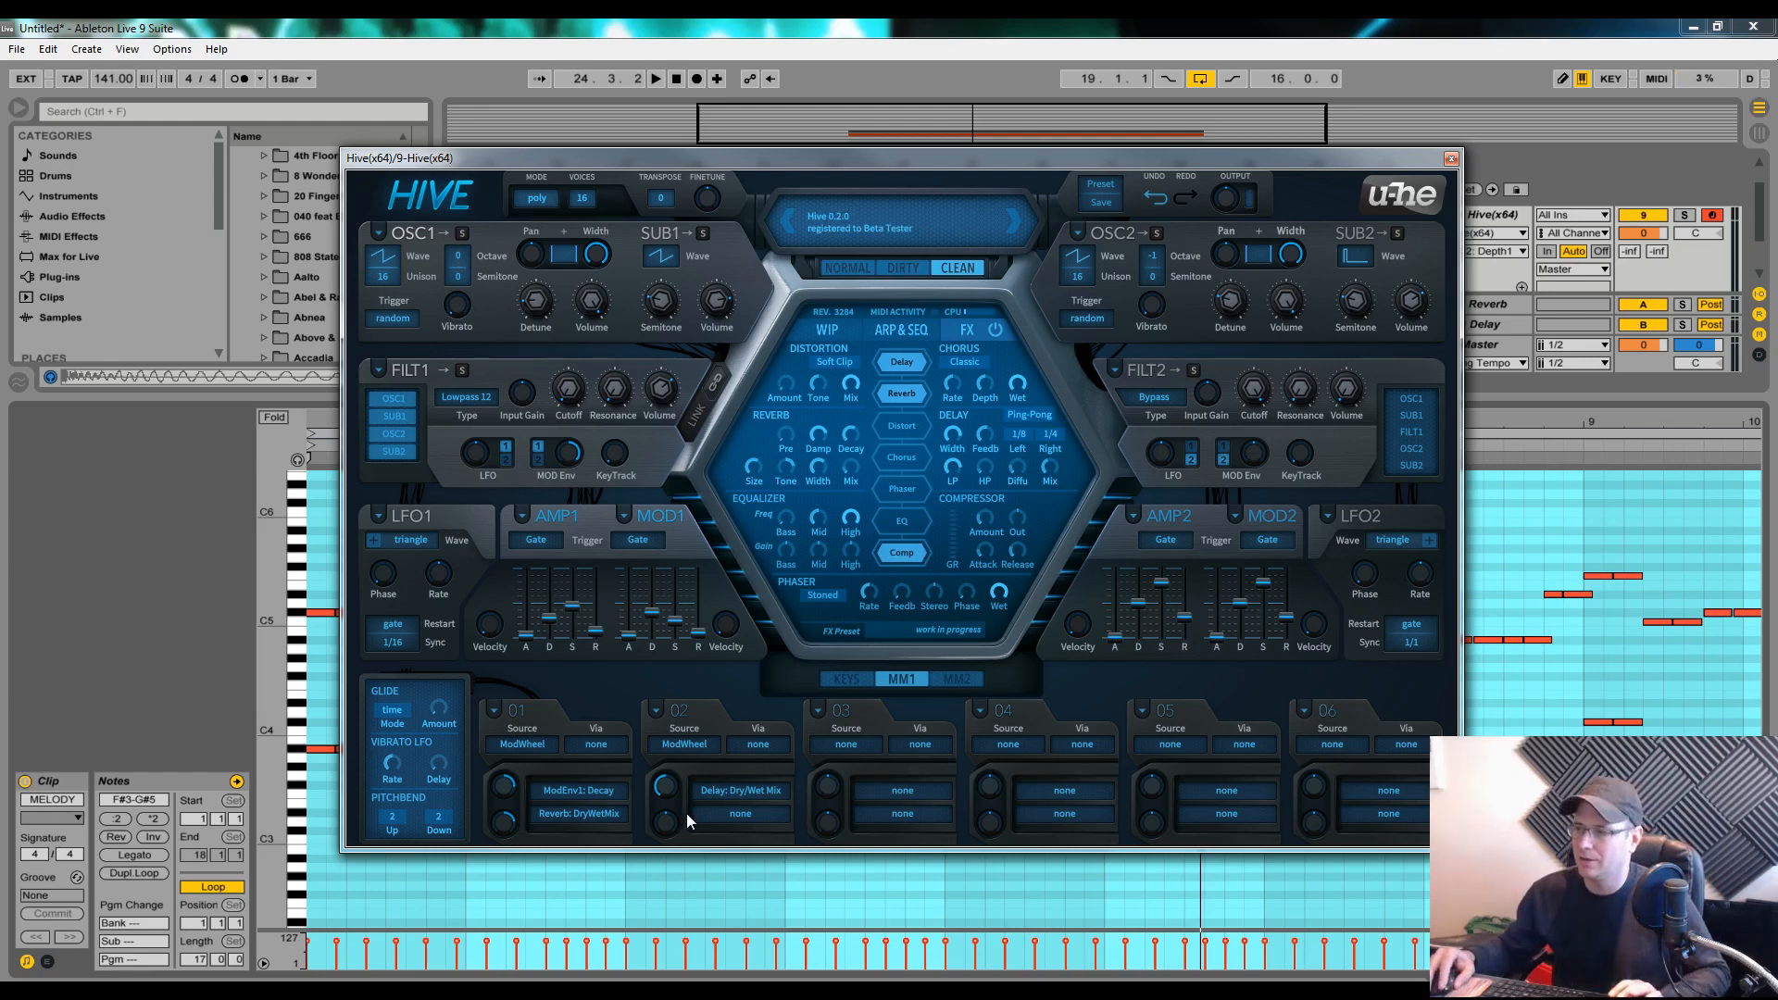
# Play the melody while moving the on-screen mod wheel to audition the delay mix modulation
pyautogui.click(846, 679)
pyautogui.press('space')
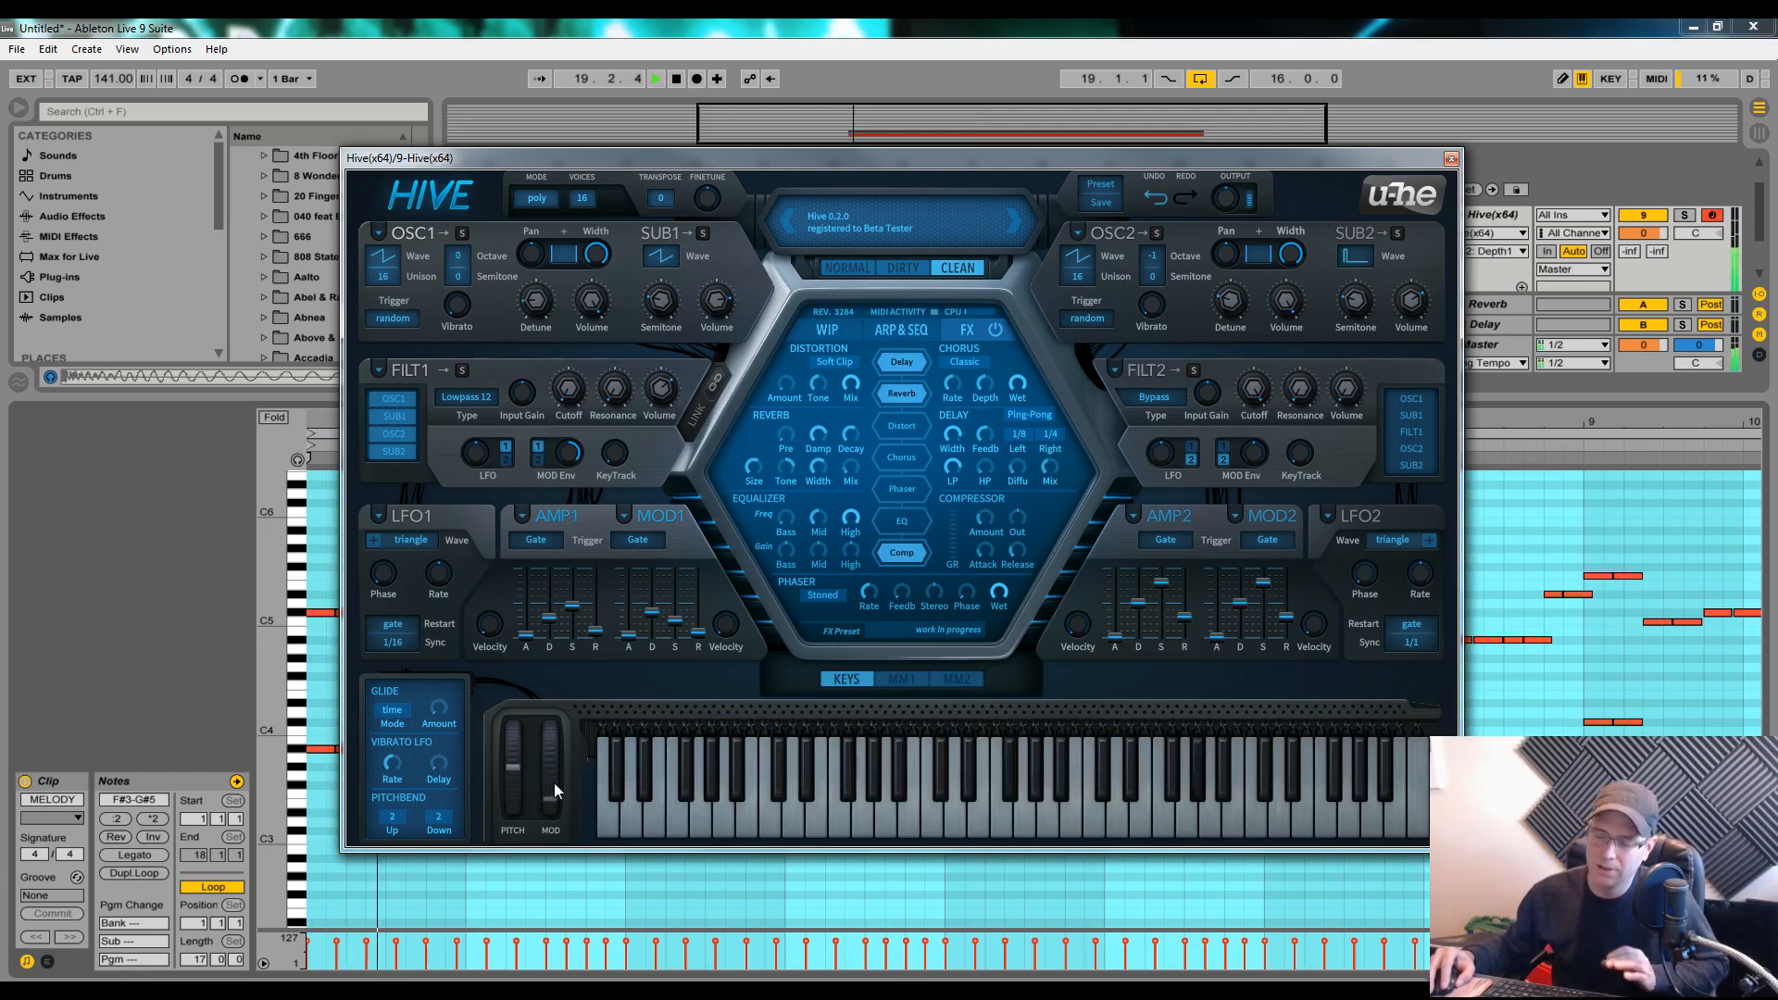
pyautogui.moveTo(554, 782)
pyautogui.mouseDown()
pyautogui.moveTo(552, 633)
pyautogui.moveTo(544, 798)
pyautogui.mouseUp()
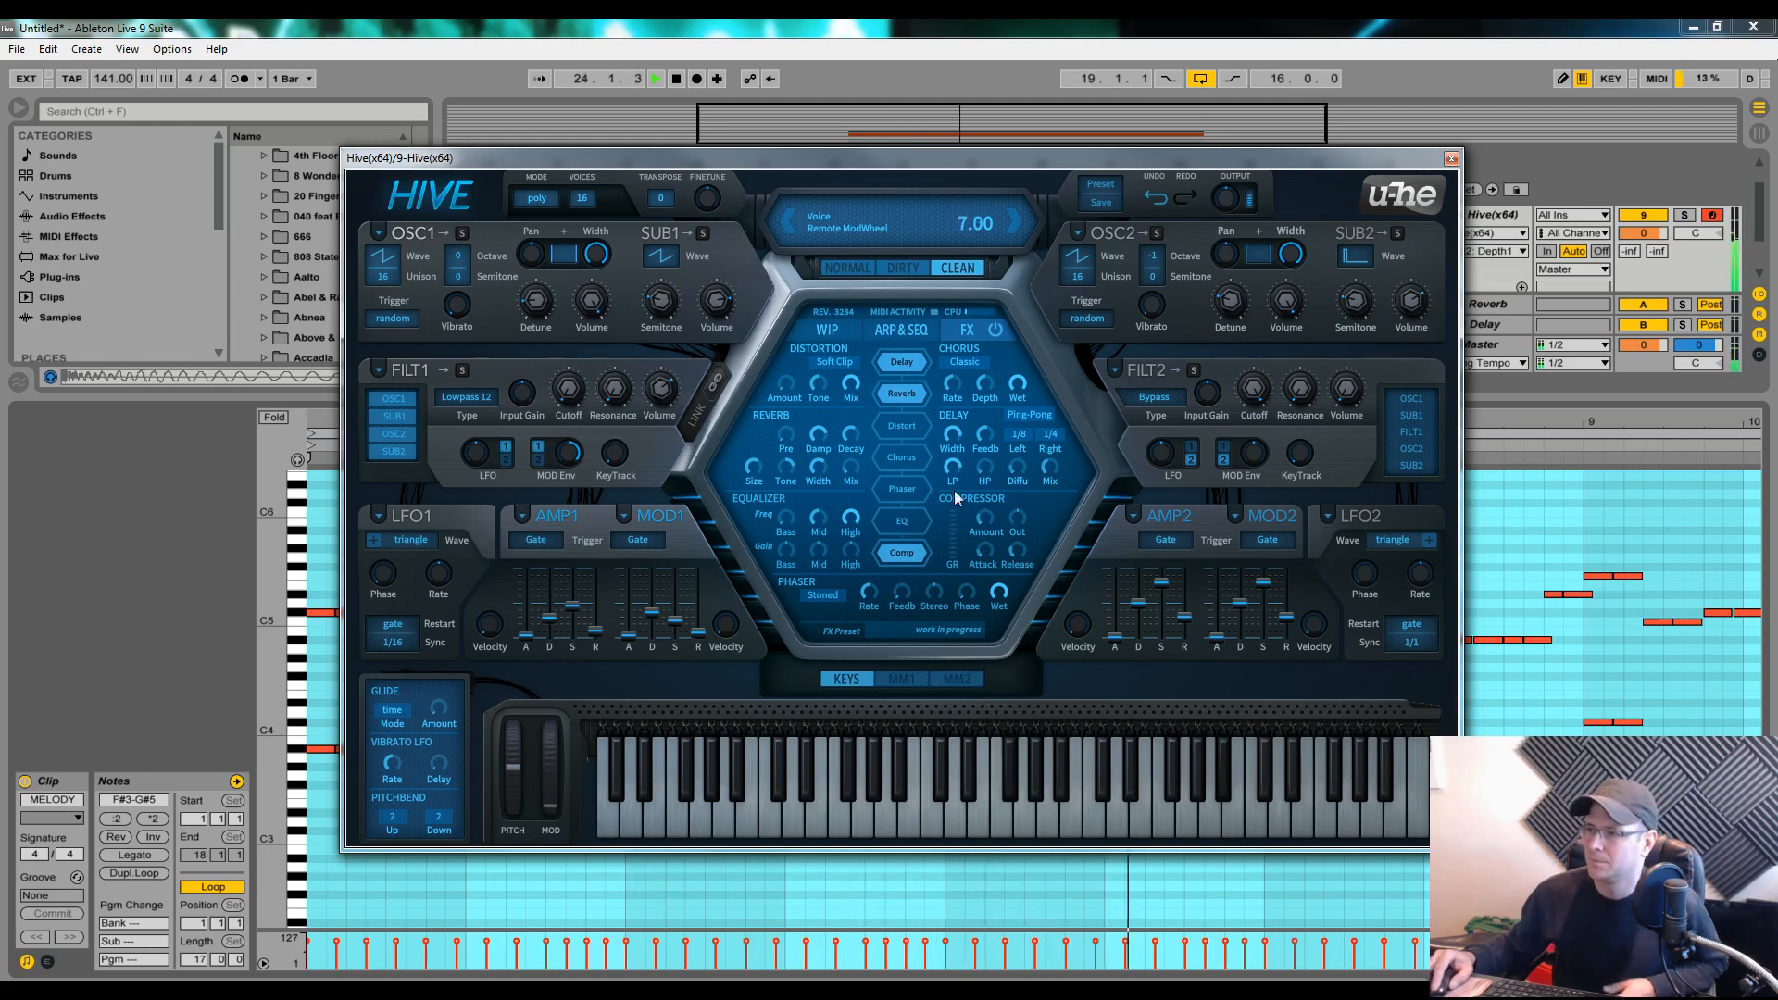
# Adjust the compressor's output level and release while the melody plays
pyautogui.moveTo(1016, 523)
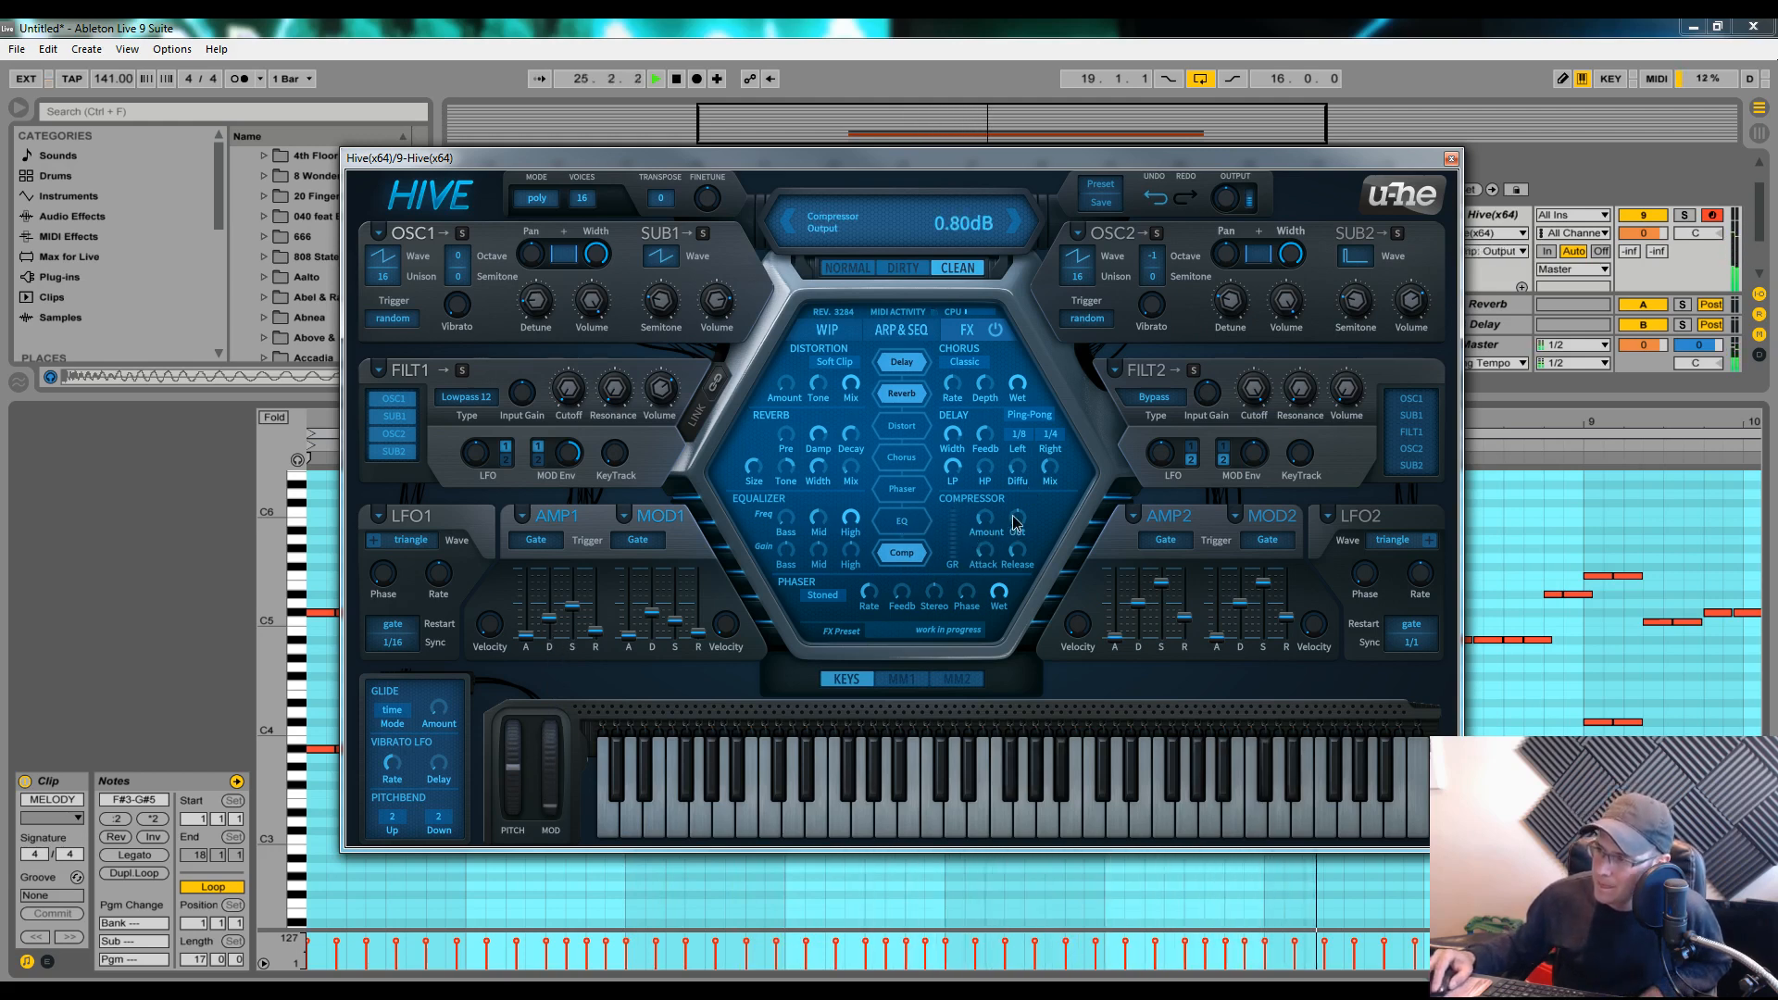
pyautogui.moveTo(1016, 523); pyautogui.dragTo(1023, 548)
pyautogui.moveTo(1024, 552)
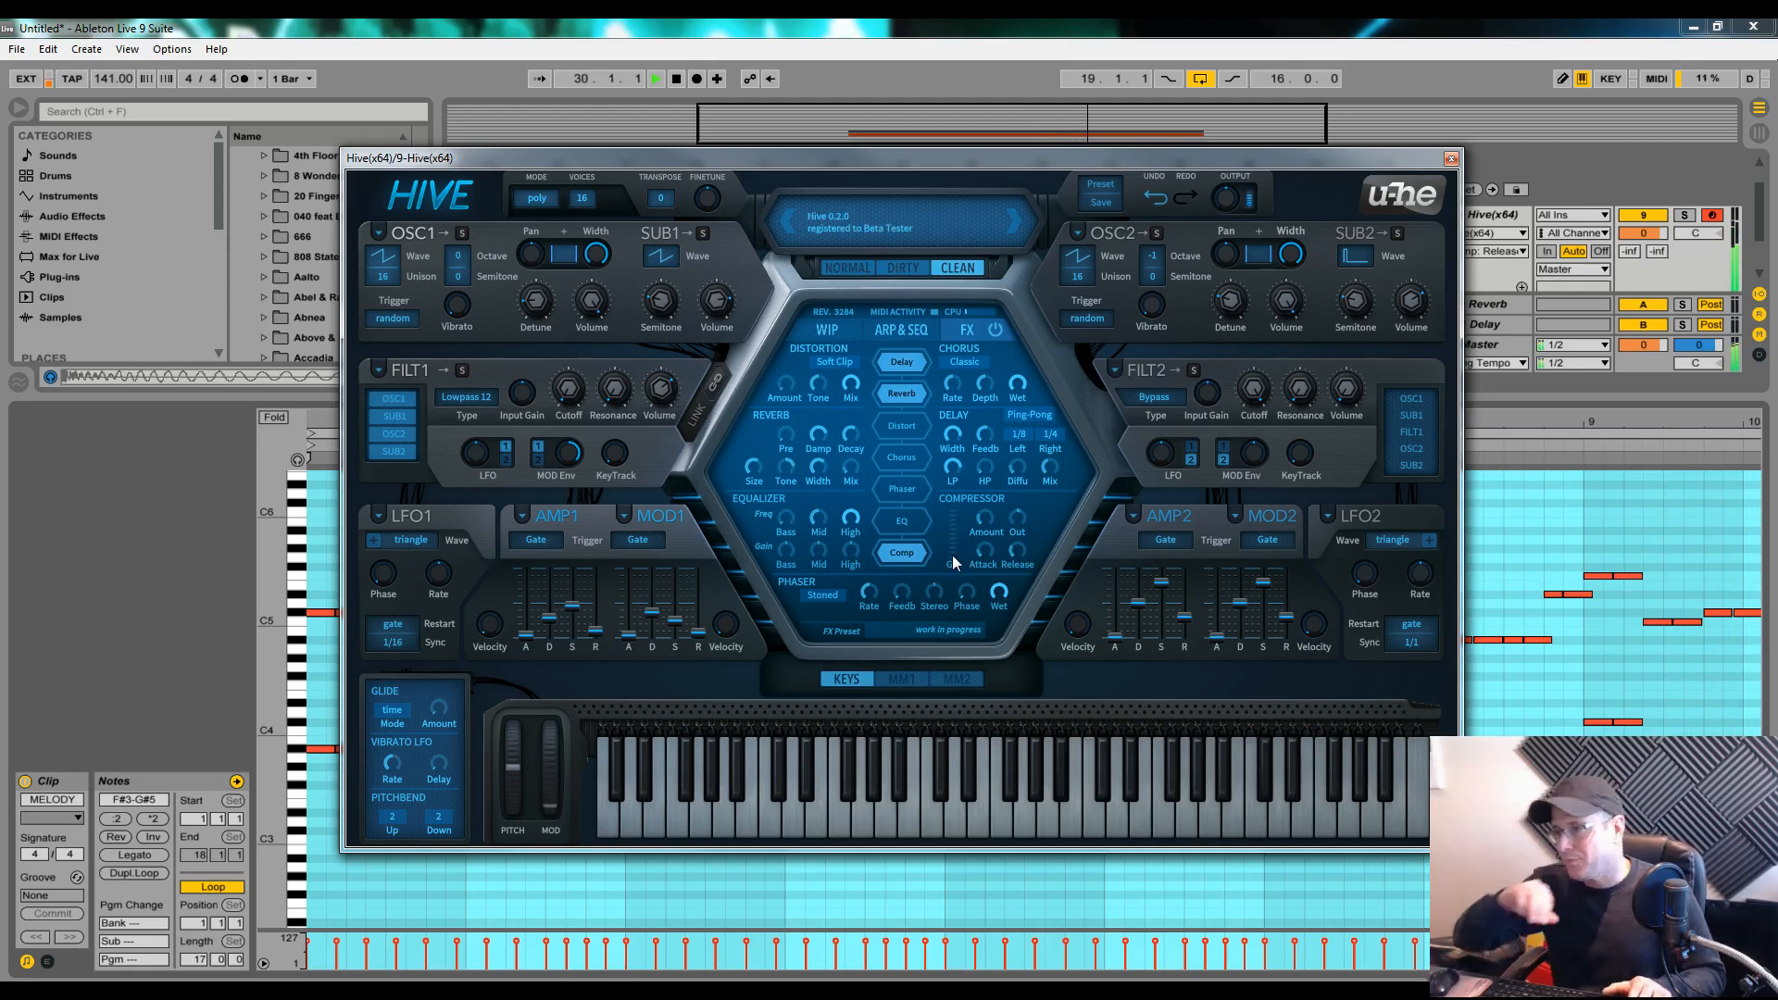
# Compare the Clean, Normal and Dirty synth engines during playback, keep Dirty selected and stop playback
pyautogui.click(909, 269)
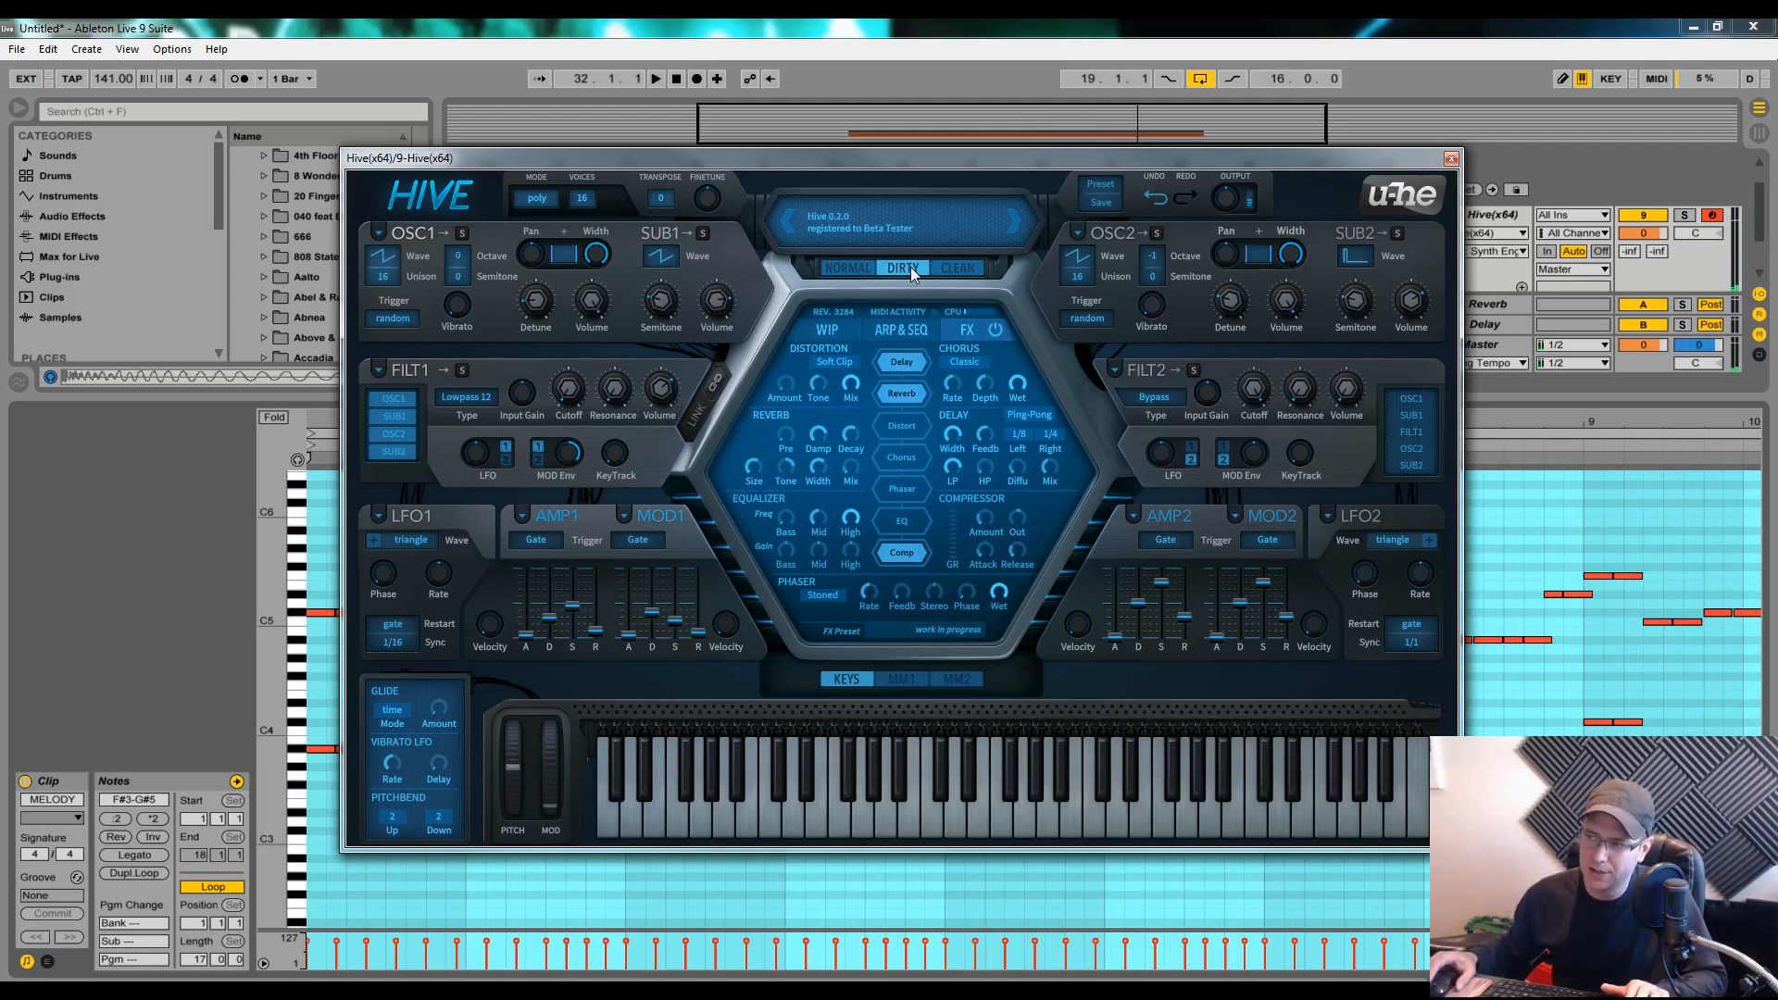
pyautogui.click(956, 268)
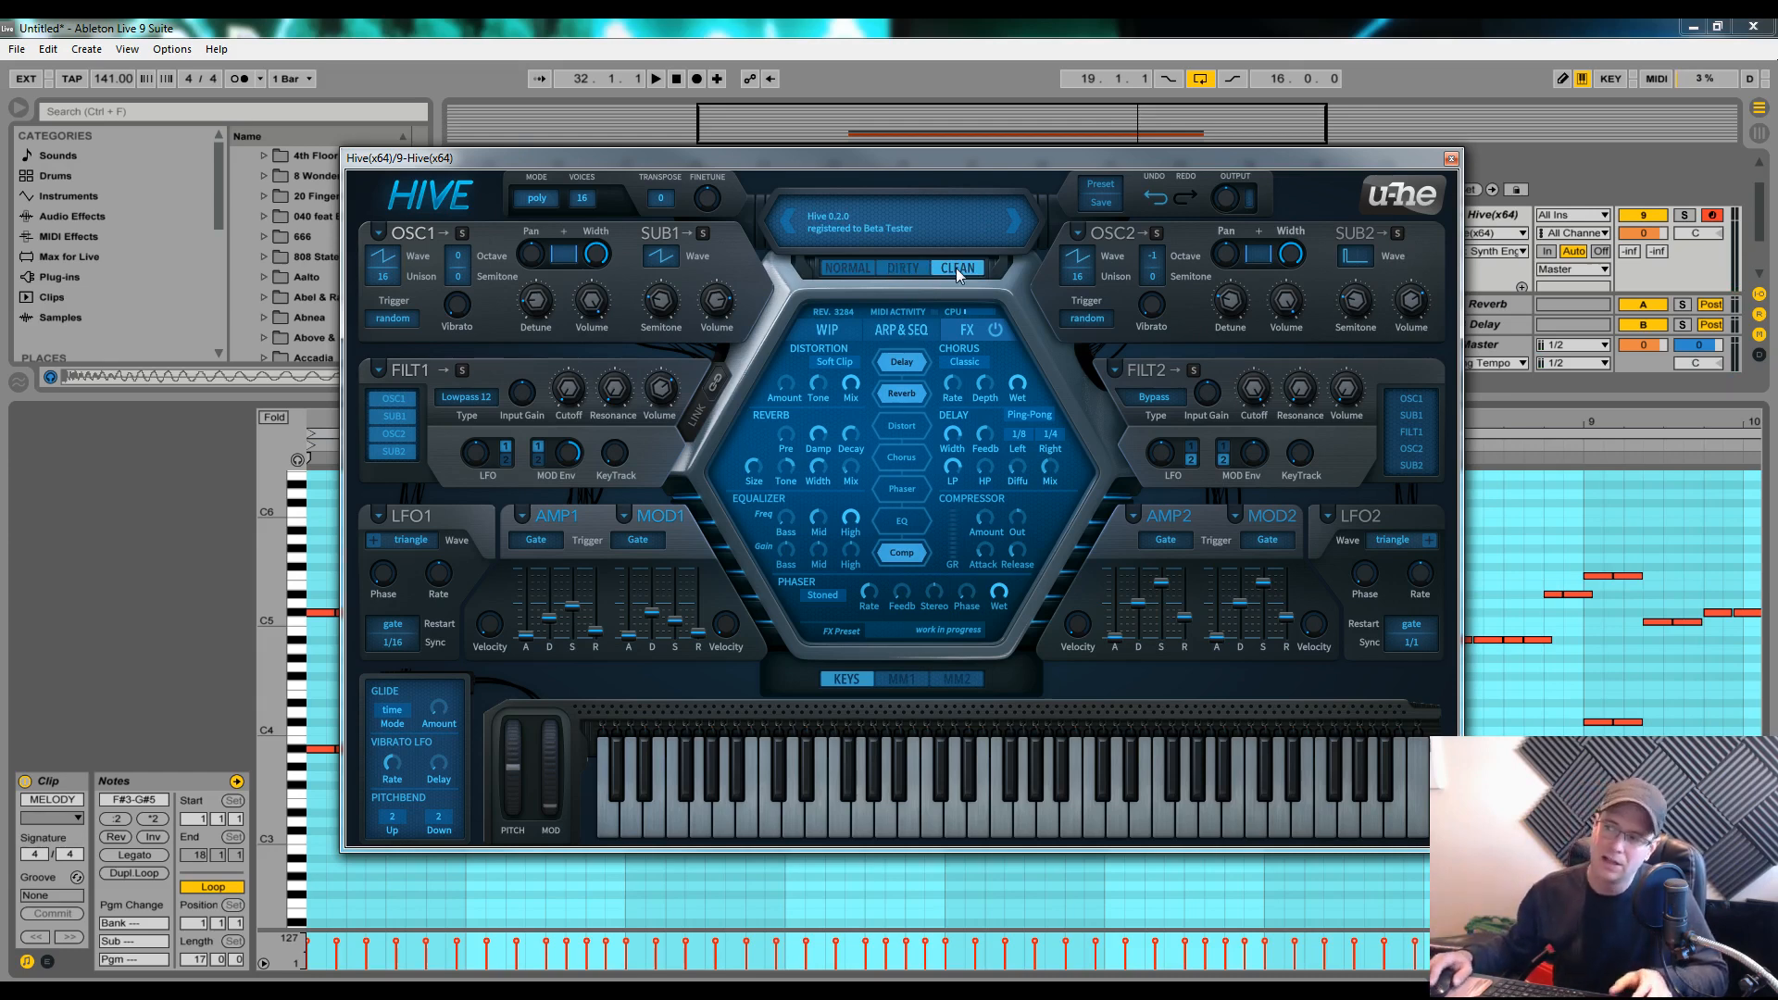
pyautogui.press('space')
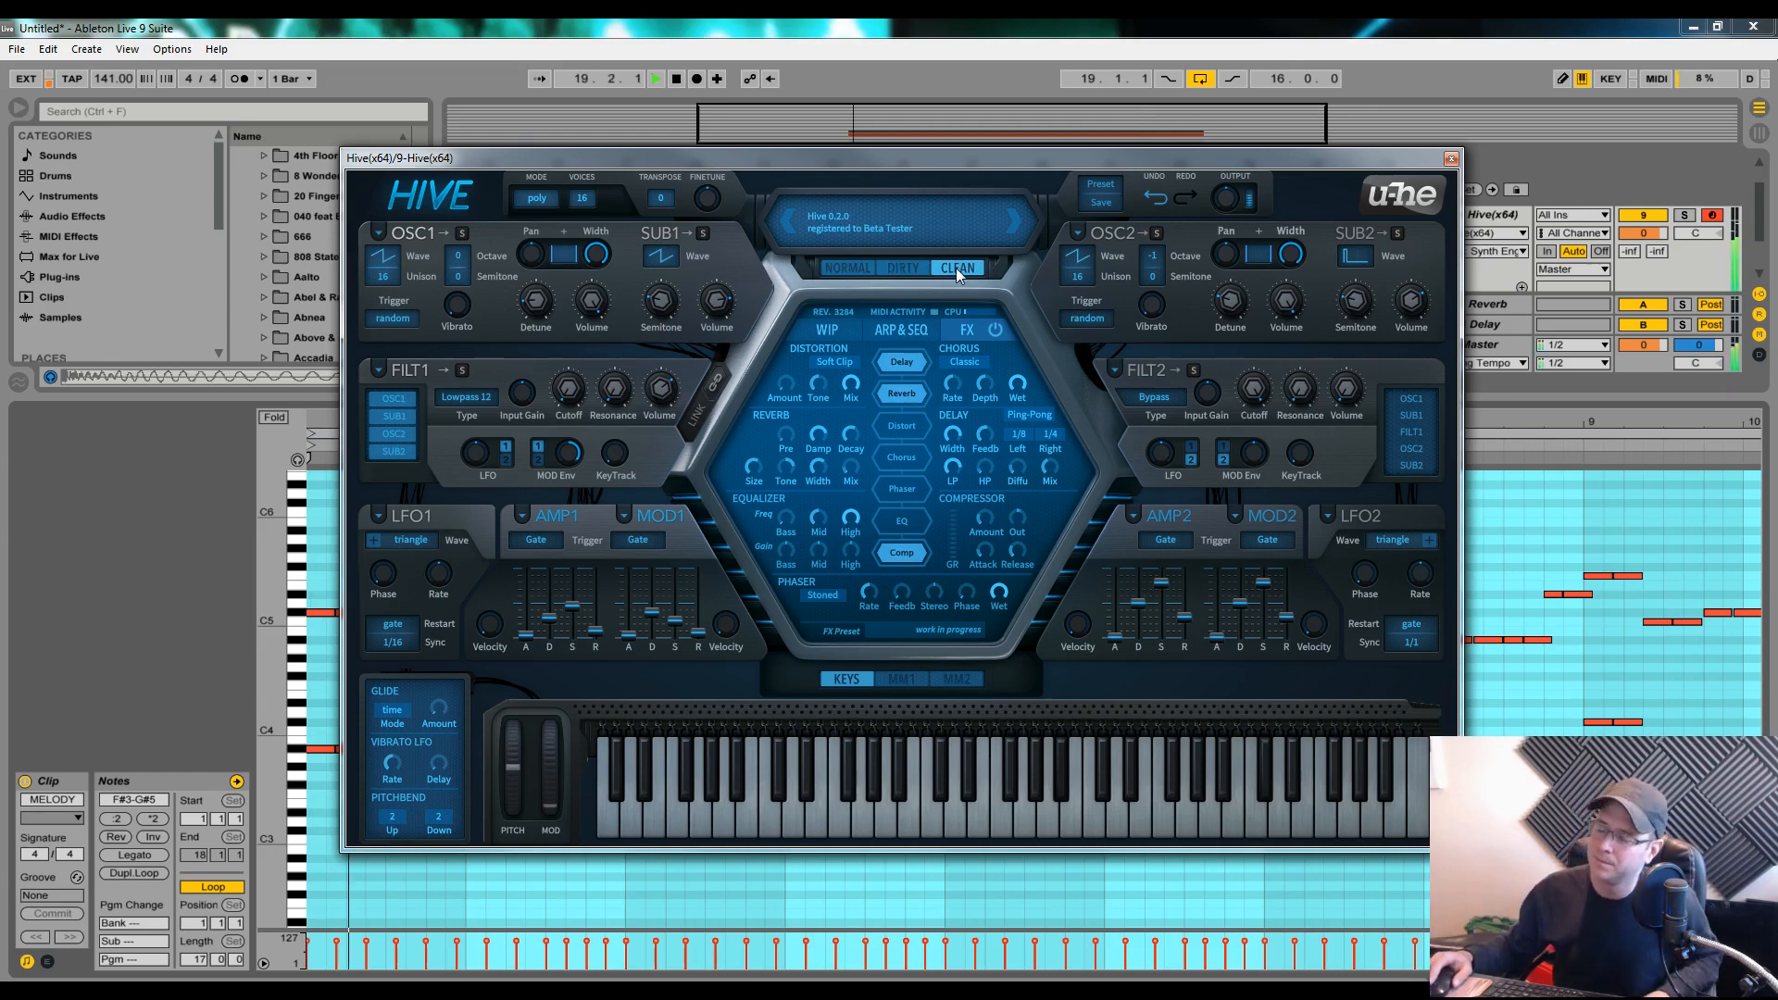
pyautogui.click(859, 269)
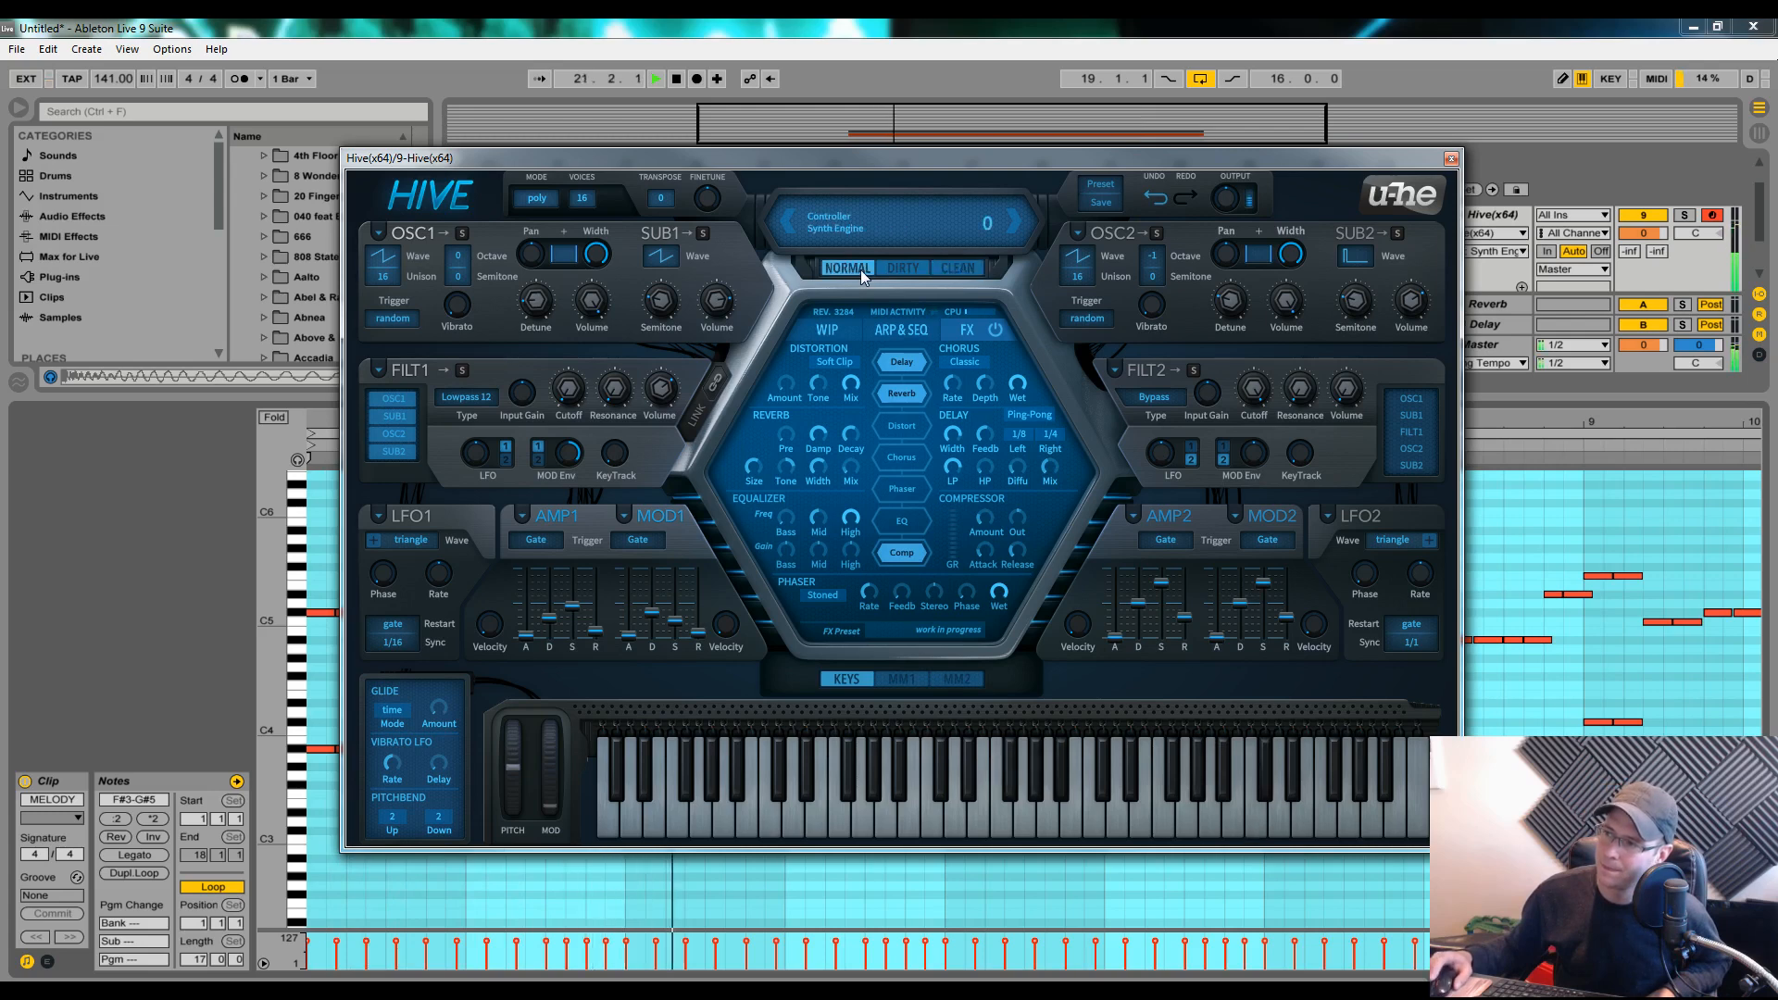
pyautogui.click(915, 274)
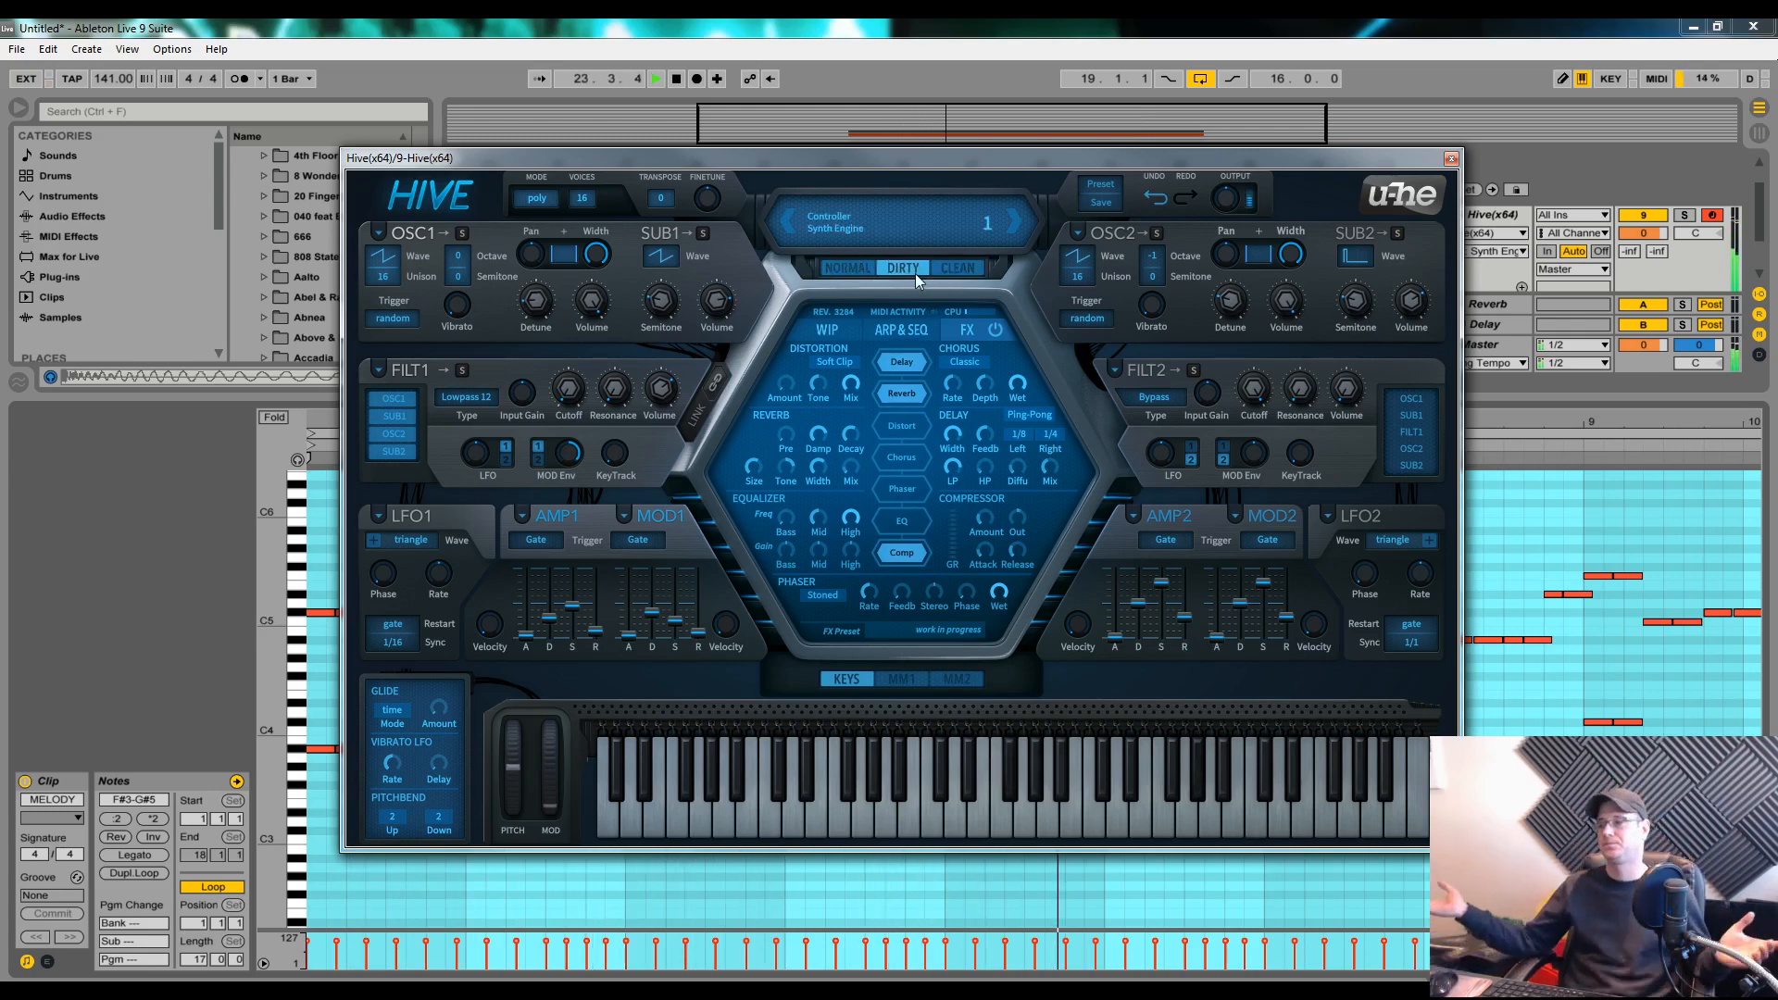
pyautogui.press('space')
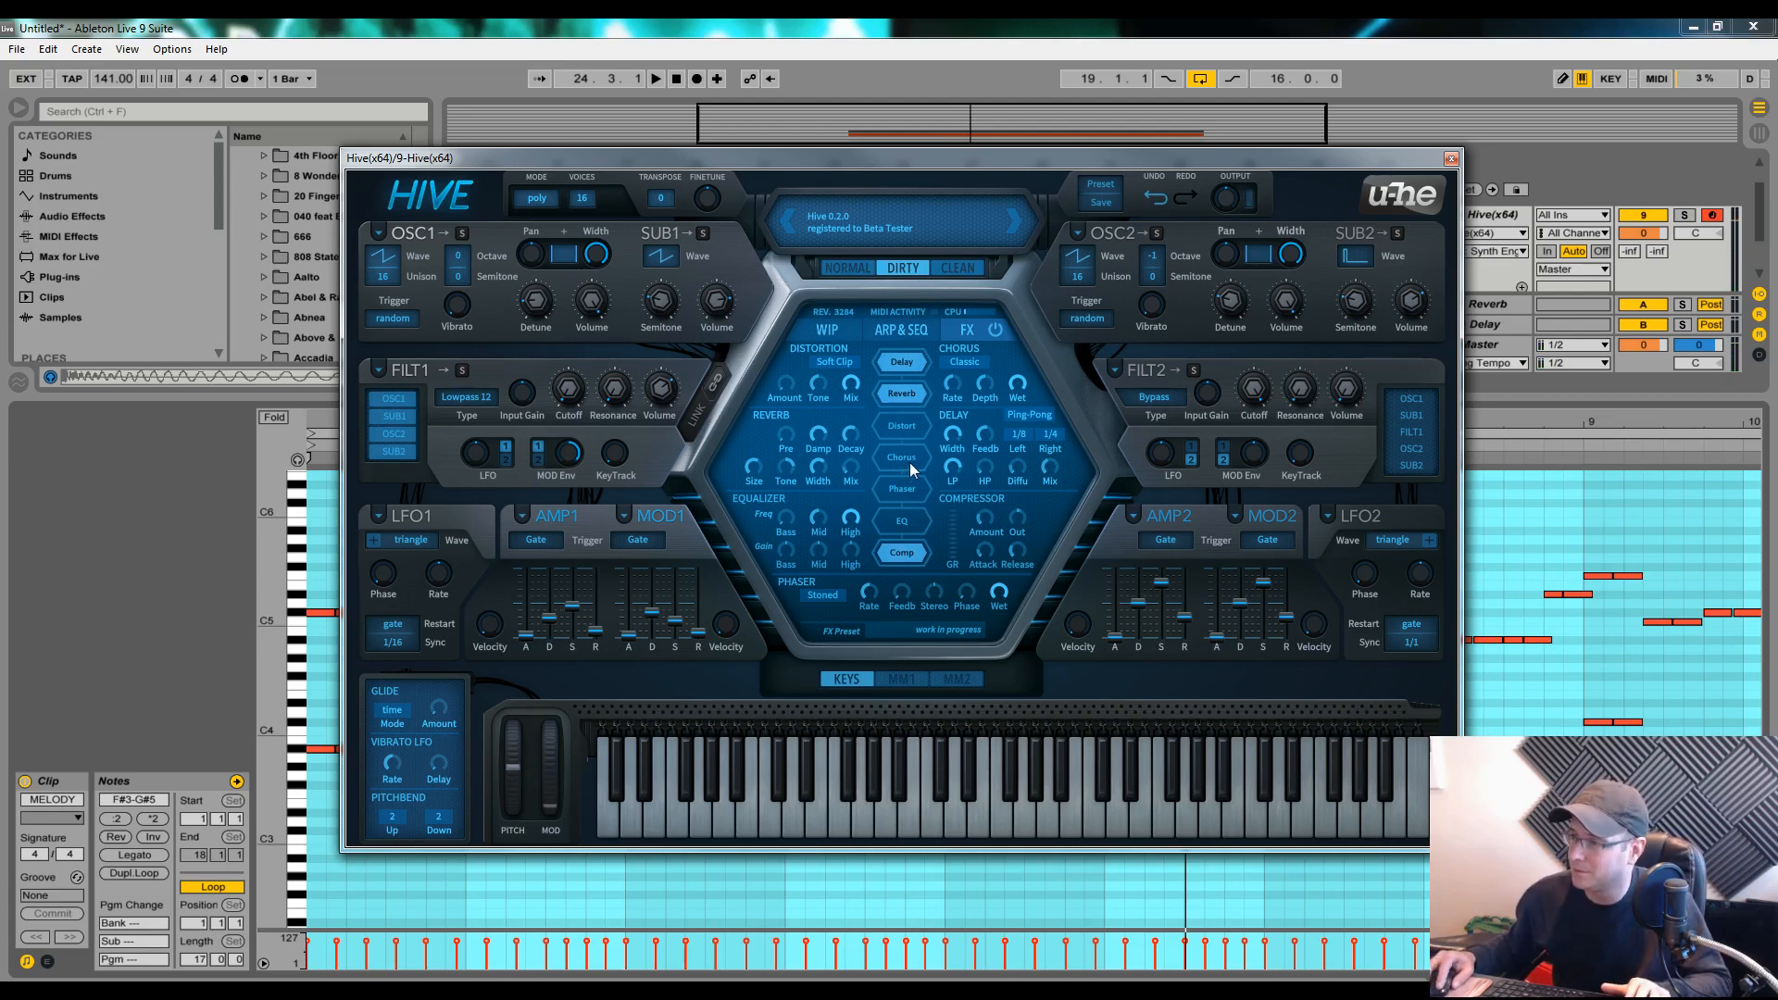
# Move Chorus ahead of Distort in the effects chain, enable it and set its type to Ensemble
pyautogui.moveTo(909, 463); pyautogui.dragTo(921, 434)
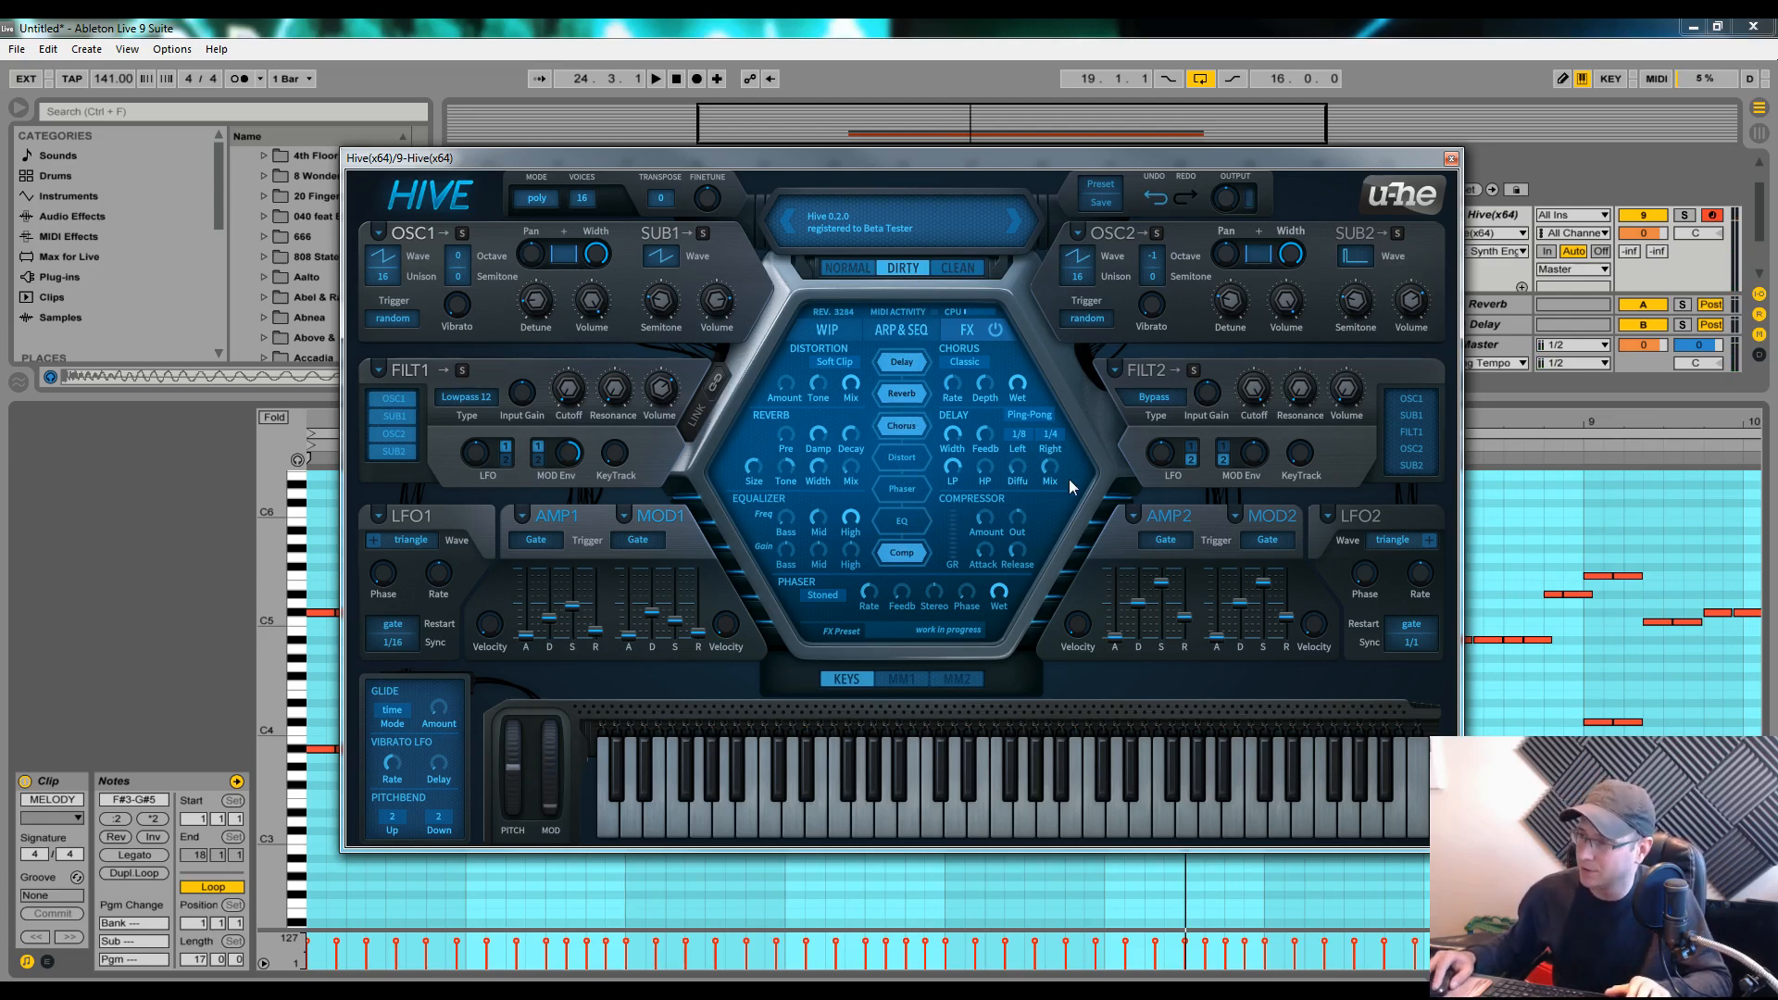
pyautogui.click(969, 359)
pyautogui.click(1019, 405)
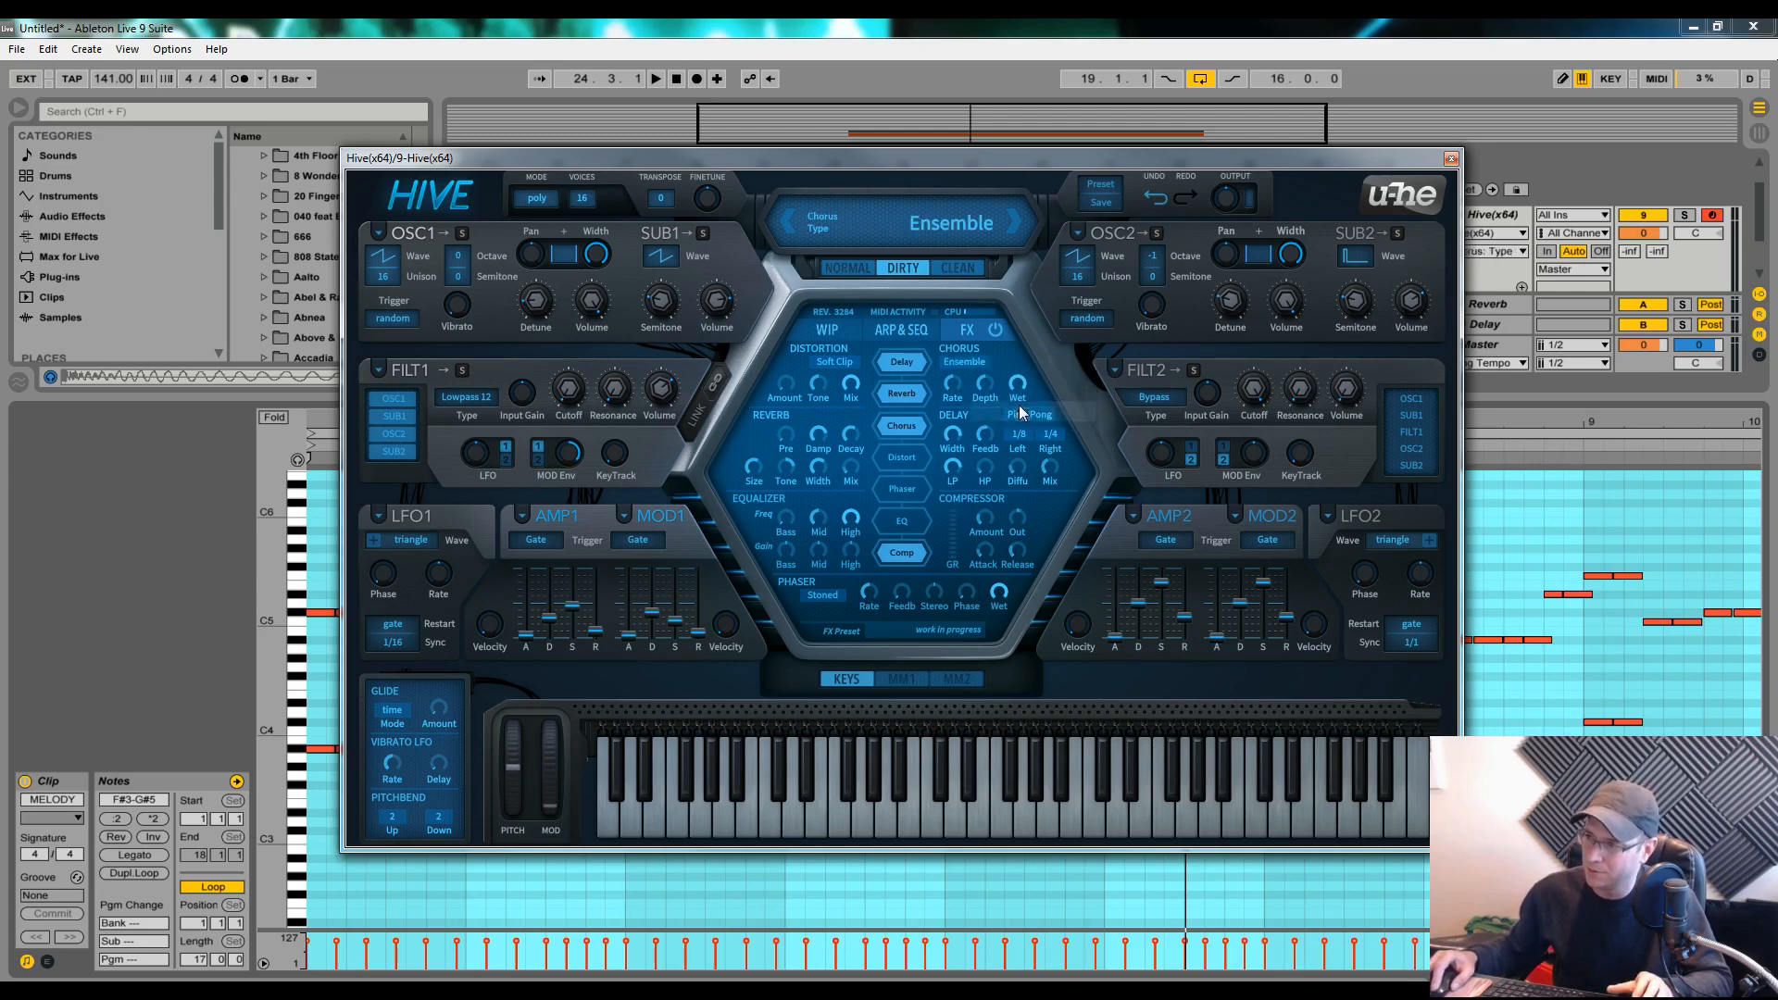
# Set the chorus rate to 10.50 and its wet level to 9.00 while auditioning the melody
pyautogui.moveTo(1019, 389); pyautogui.dragTo(1007, 497)
pyautogui.press('space')
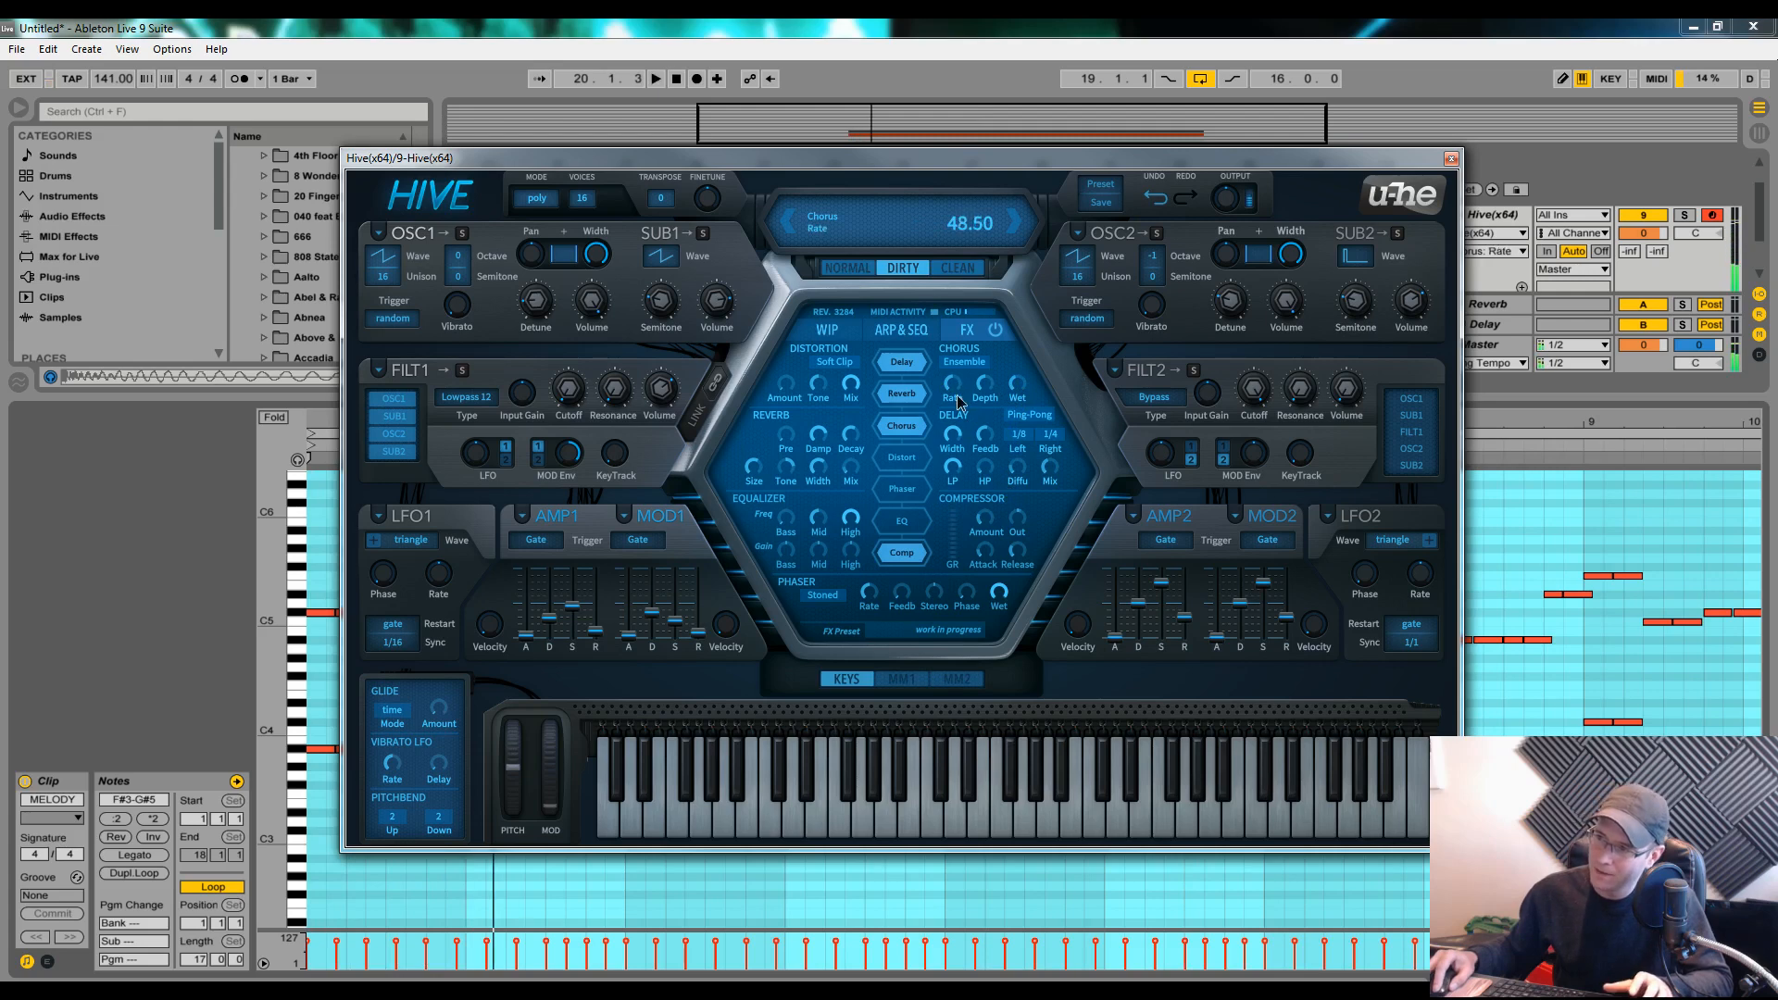
pyautogui.moveTo(963, 397); pyautogui.dragTo(959, 432)
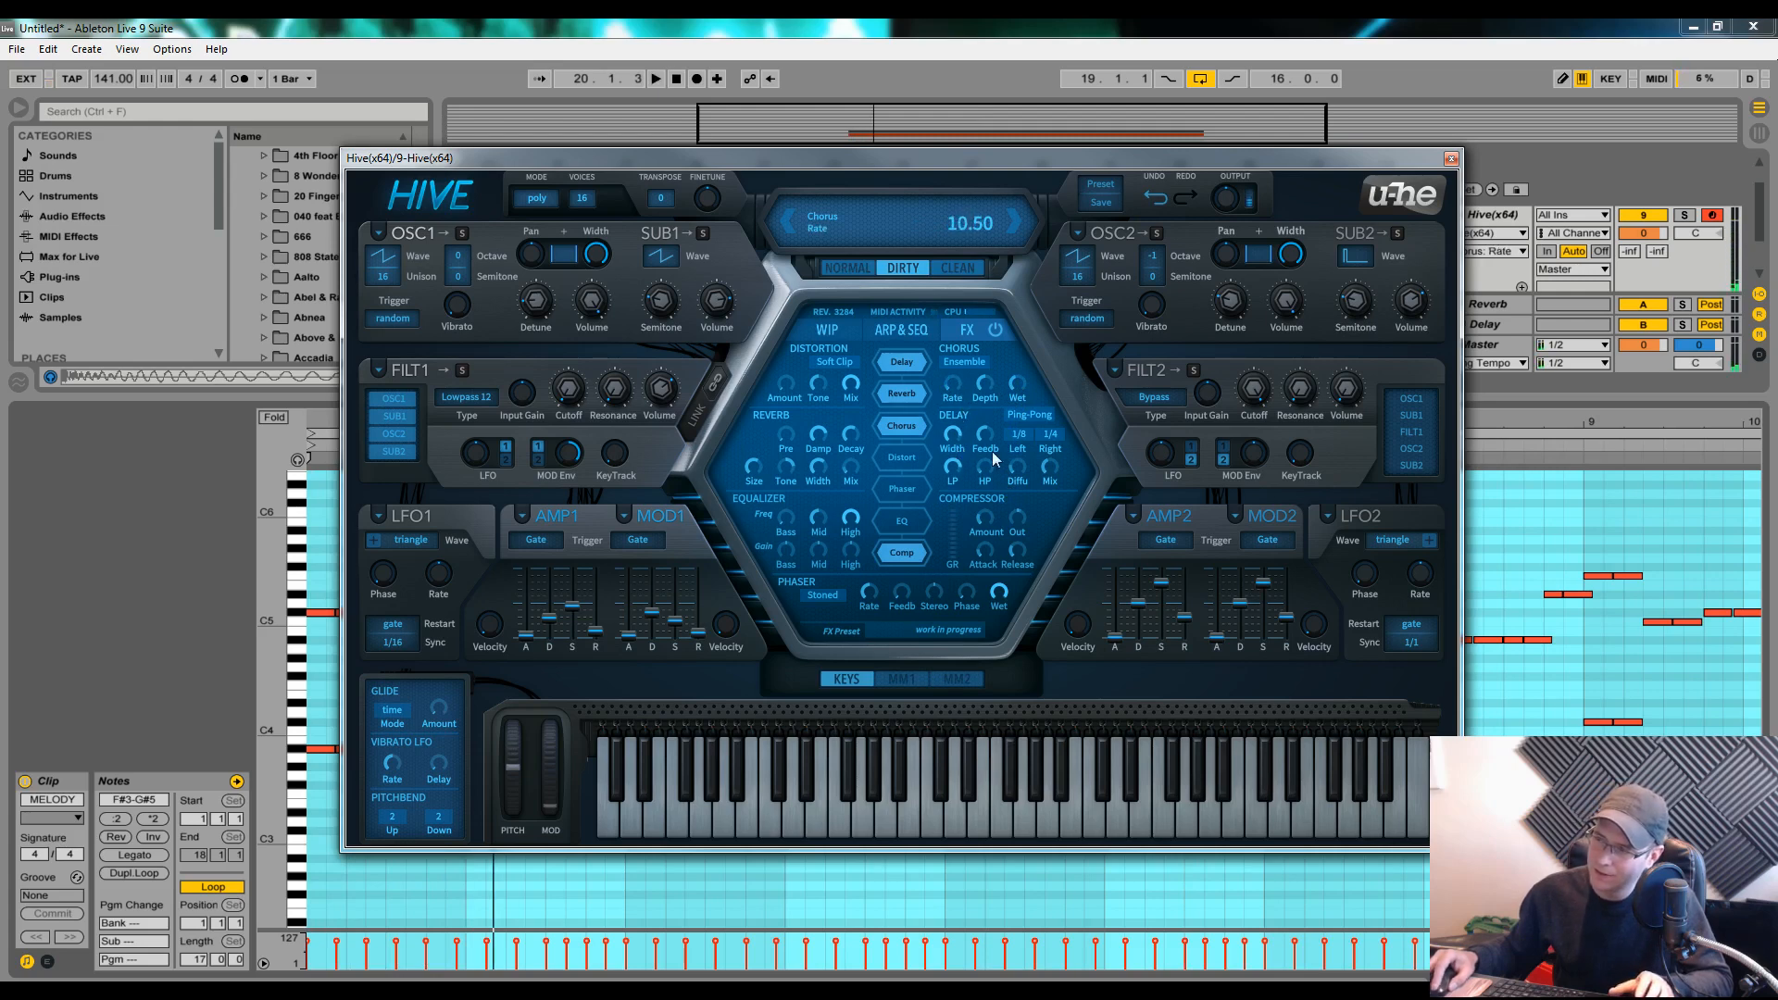
pyautogui.moveTo(1015, 389); pyautogui.dragTo(1026, 442)
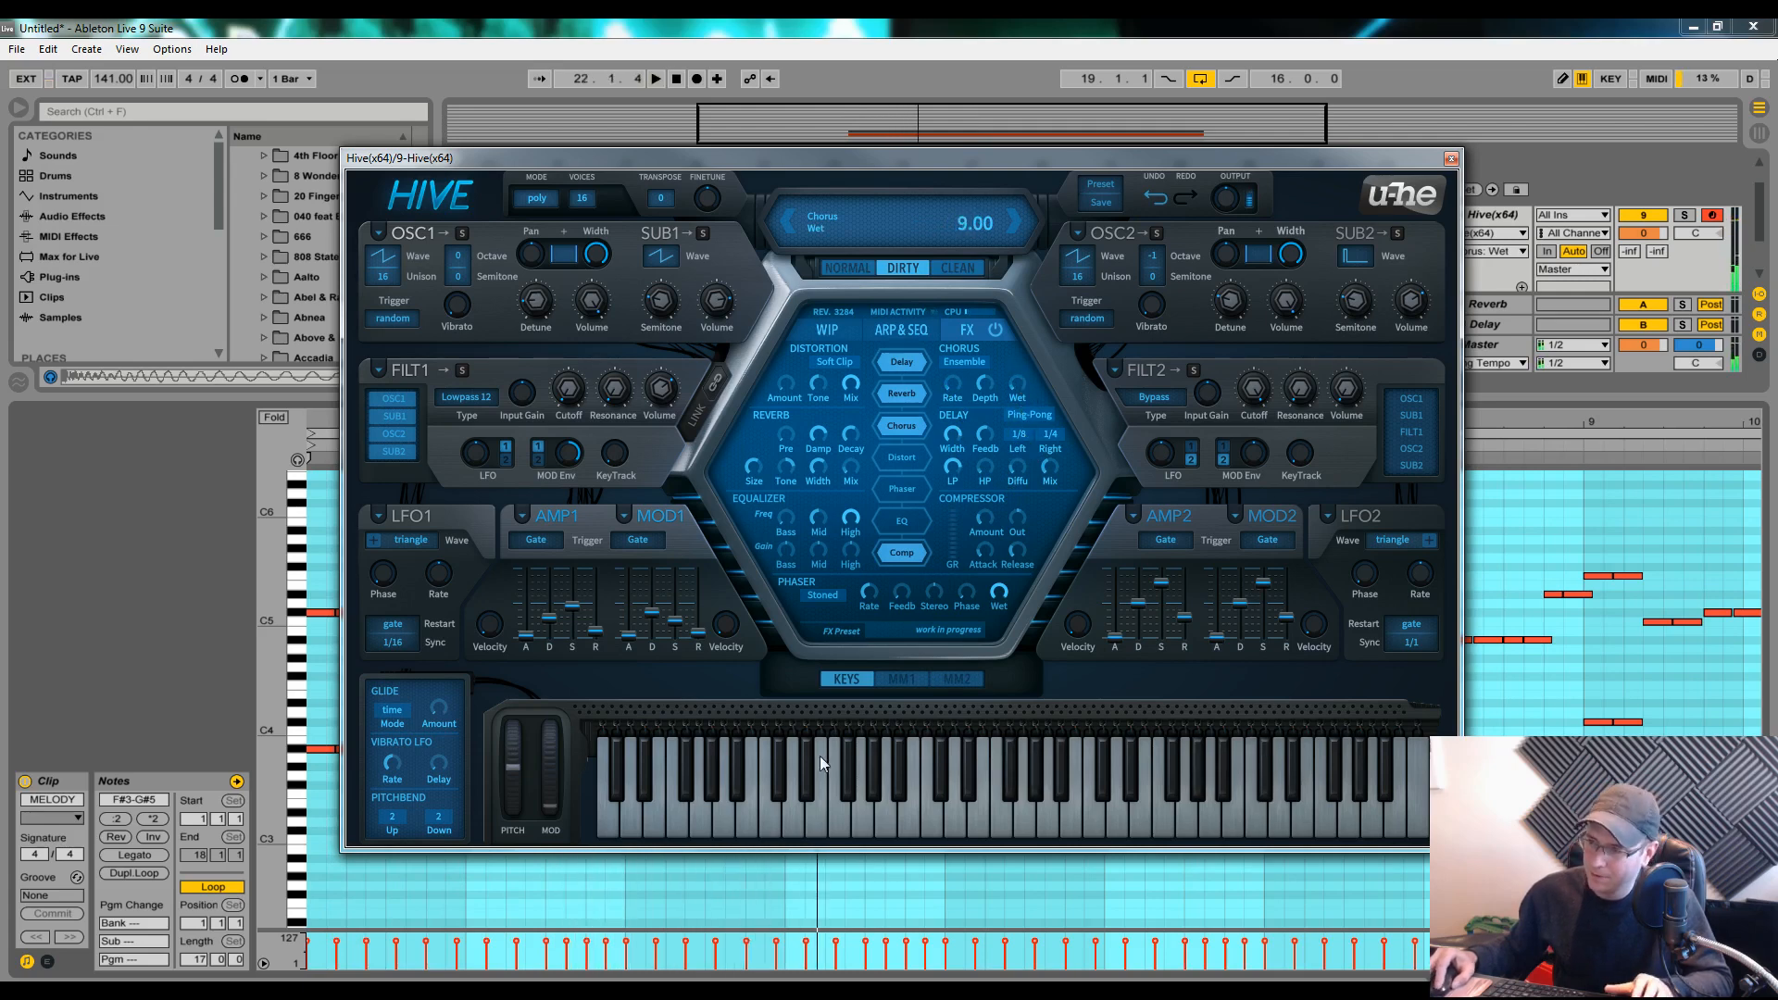
# Assign Chorus: Wet as slot 02's second modulation target with a depth of 74
pyautogui.click(903, 680)
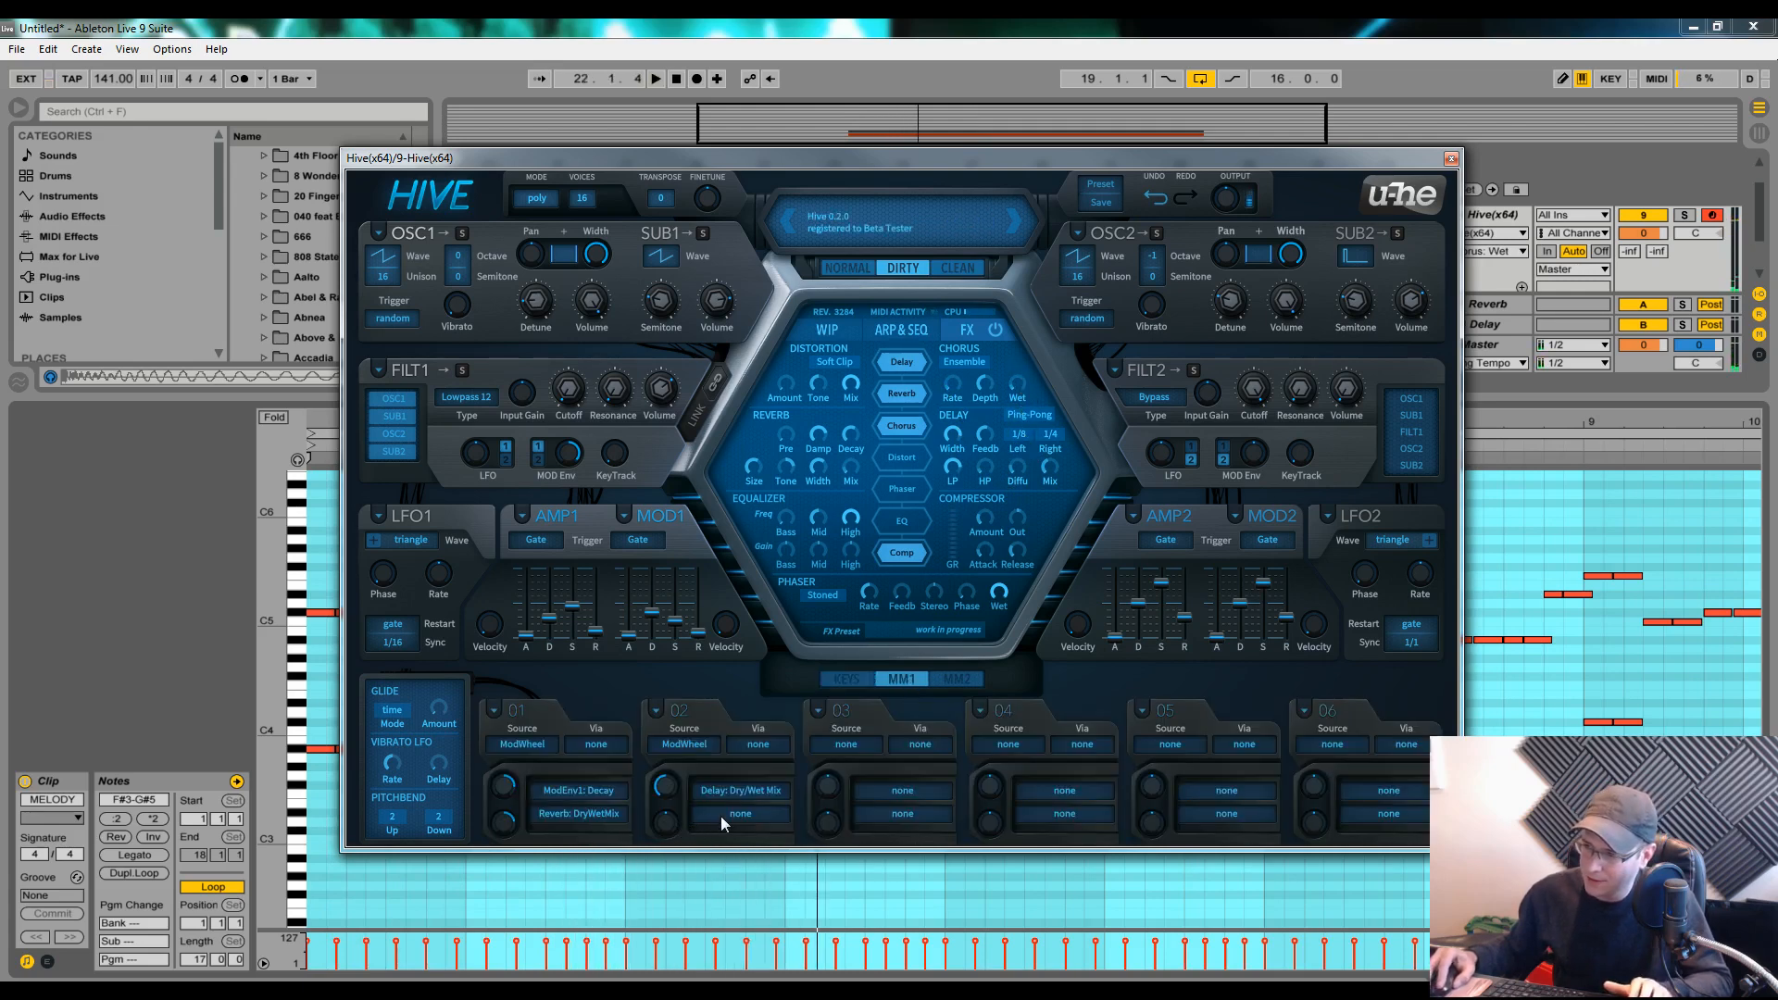
pyautogui.moveTo(727, 814); pyautogui.dragTo(1016, 386)
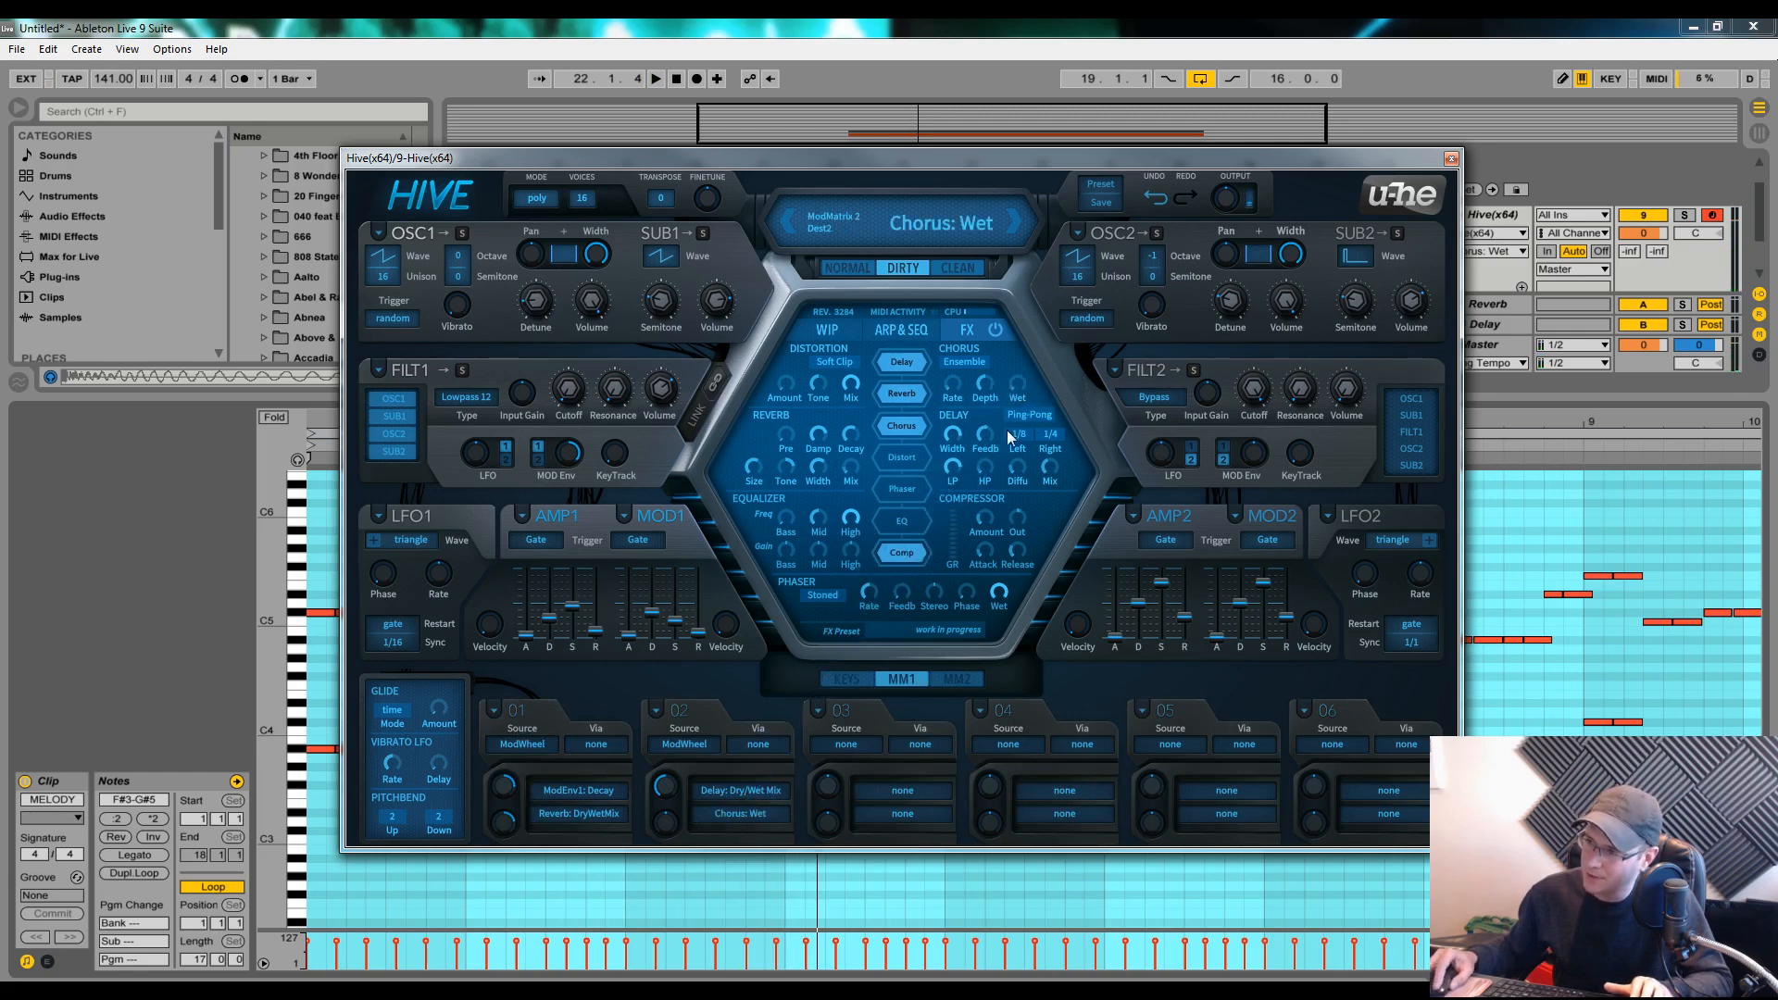
pyautogui.moveTo(659, 827); pyautogui.dragTo(668, 802)
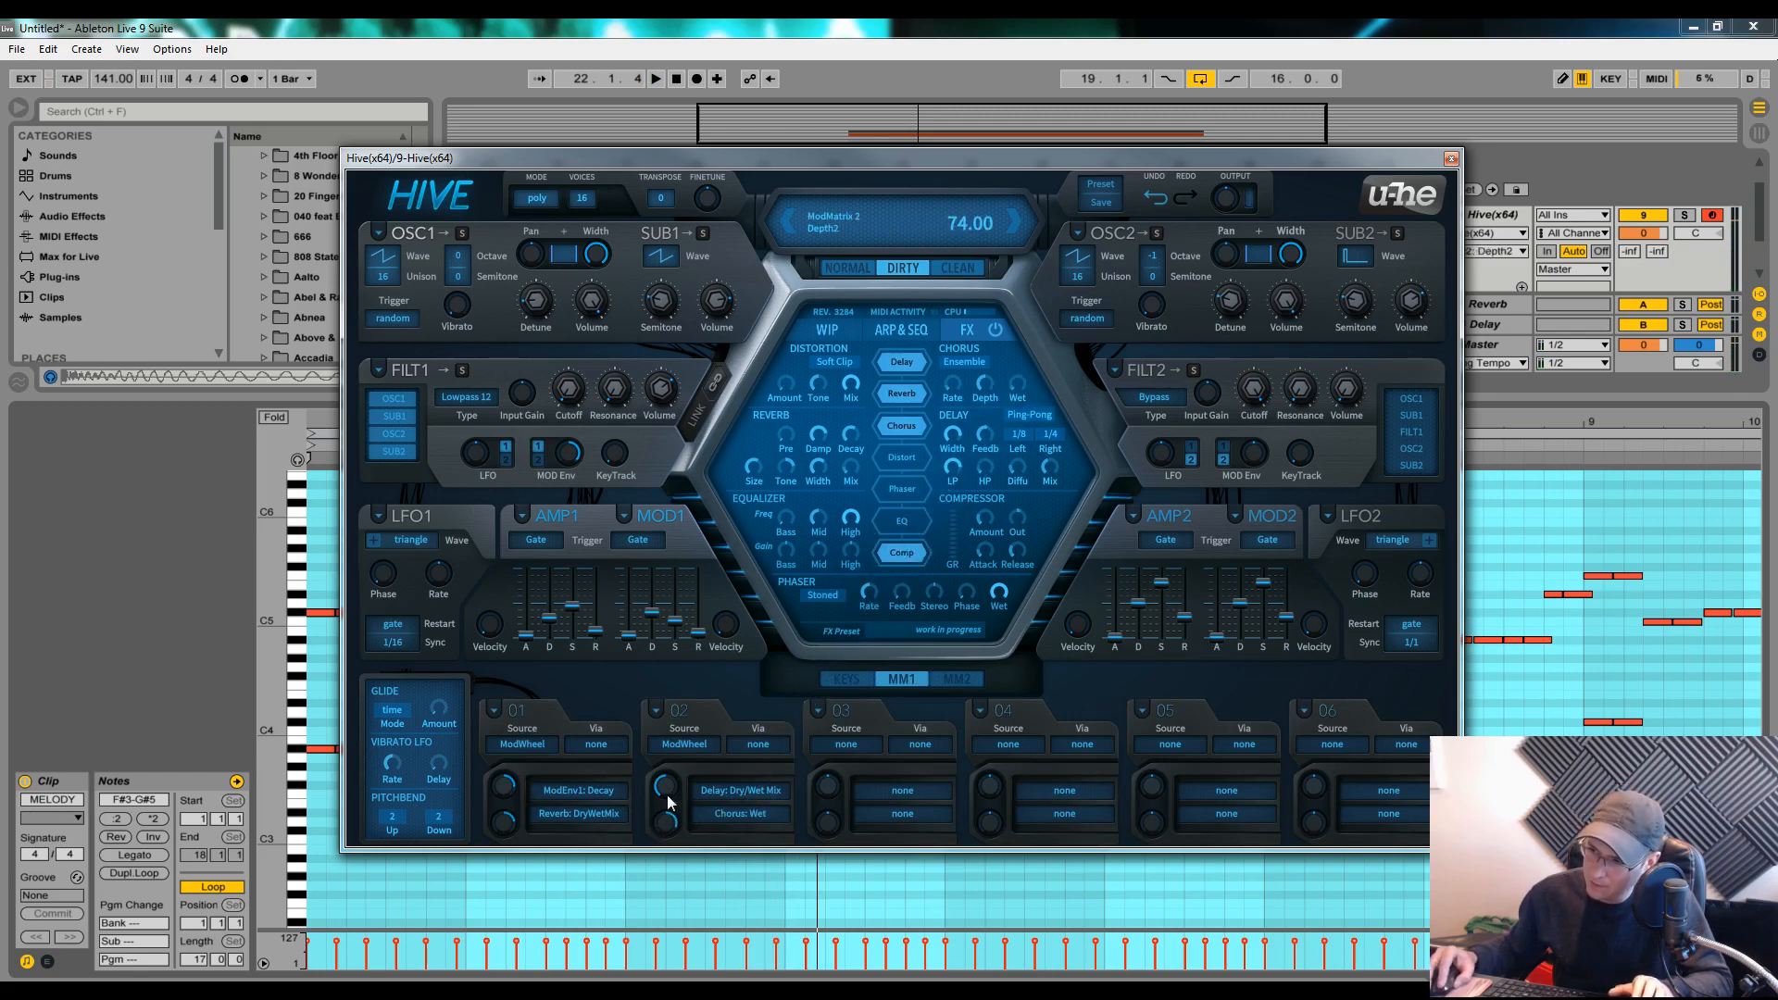
# Set the chorus depth to 36.50 while auditioning the melody with the mod wheel raised to 83.00, then lowered
pyautogui.click(857, 687)
pyautogui.press('space')
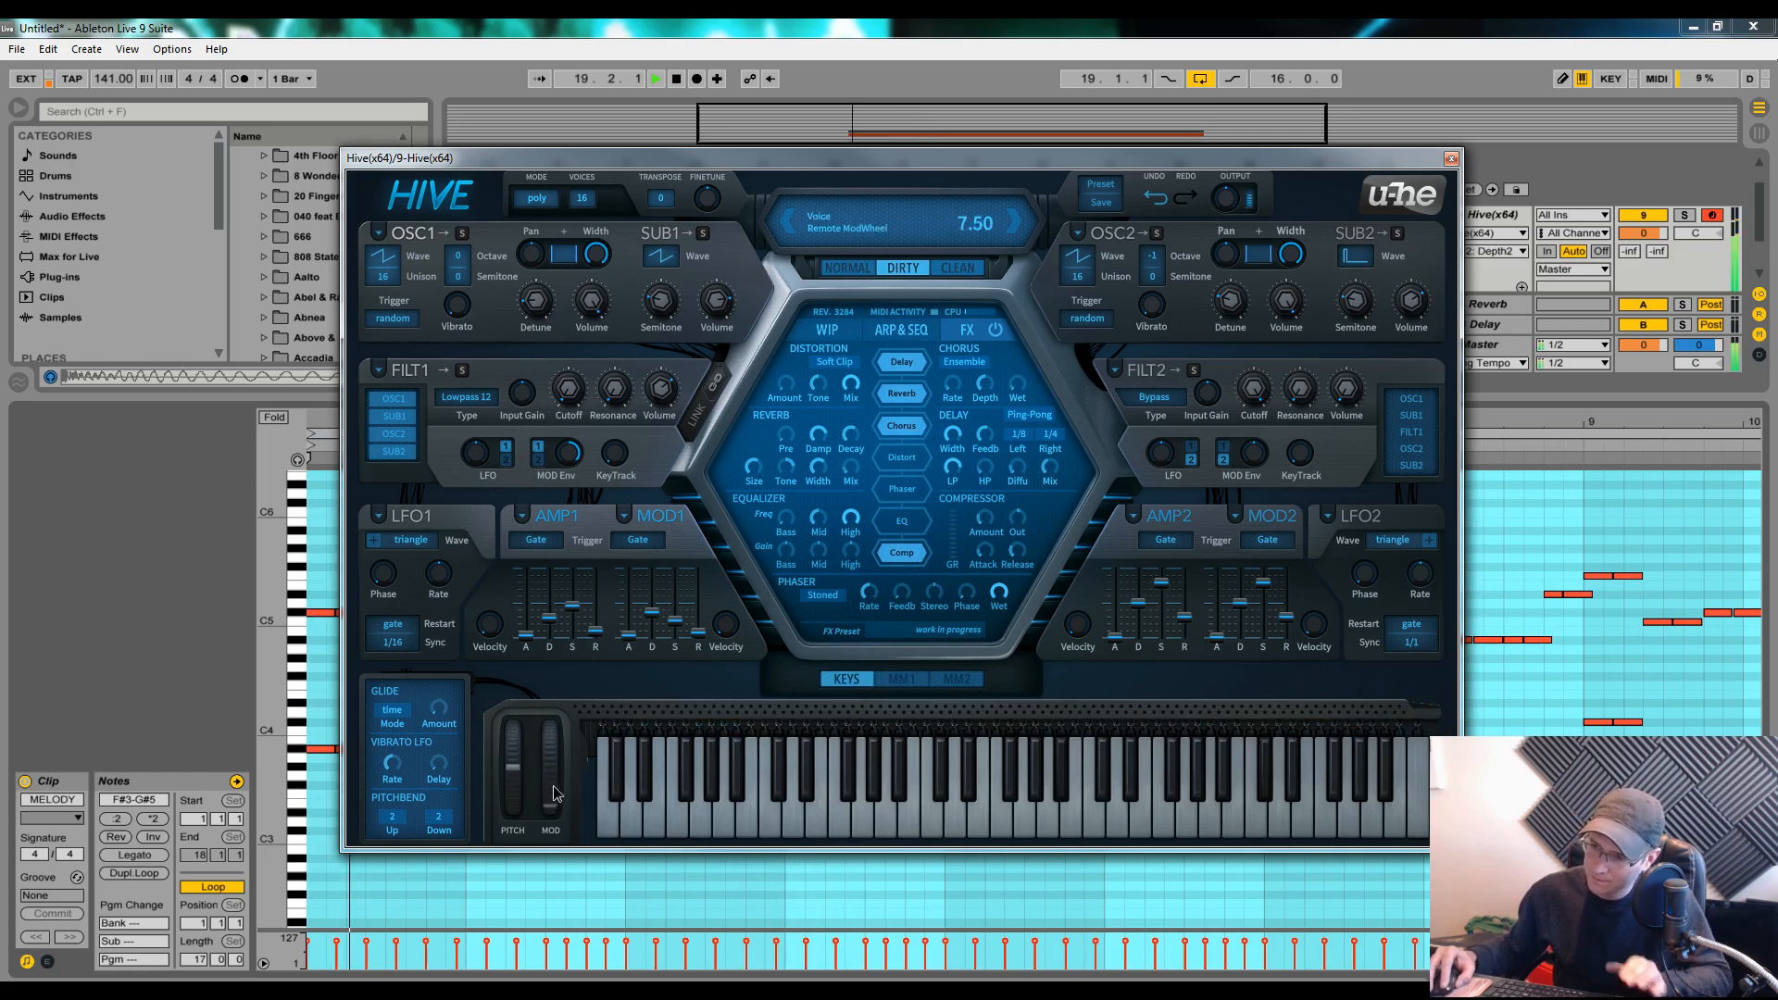
pyautogui.moveTo(550, 769); pyautogui.dragTo(556, 653)
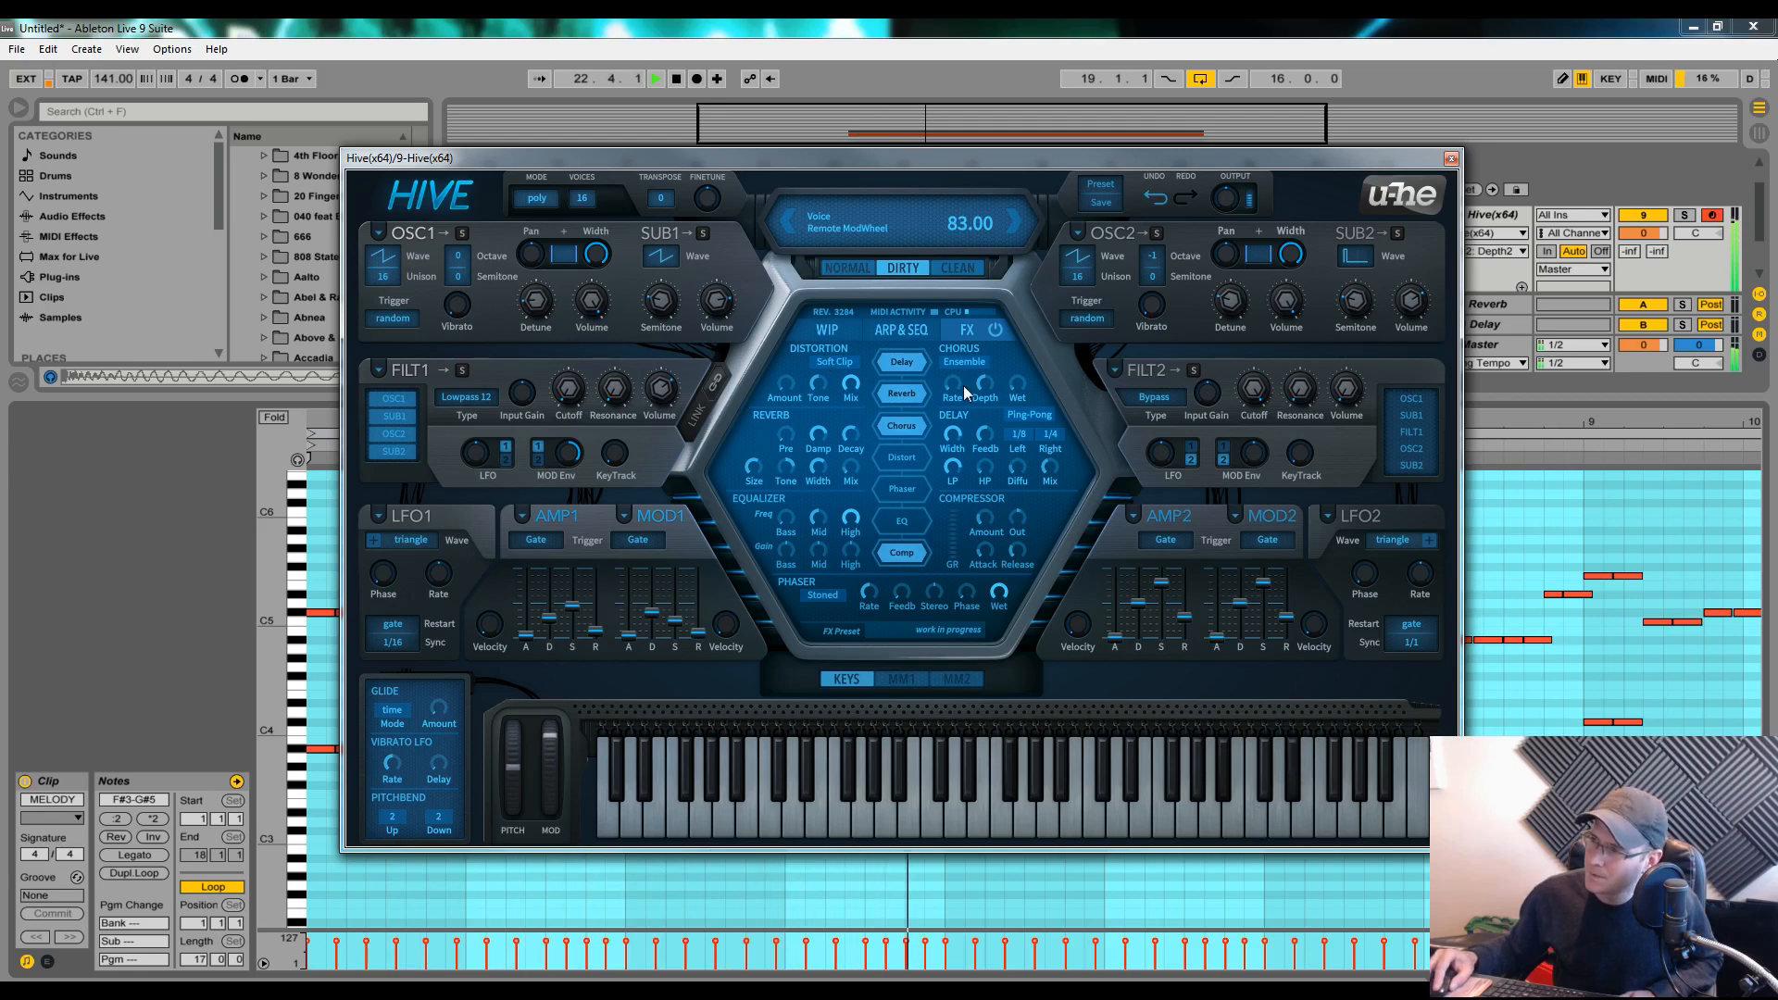
pyautogui.click(983, 397)
pyautogui.moveTo(983, 396); pyautogui.dragTo(984, 413)
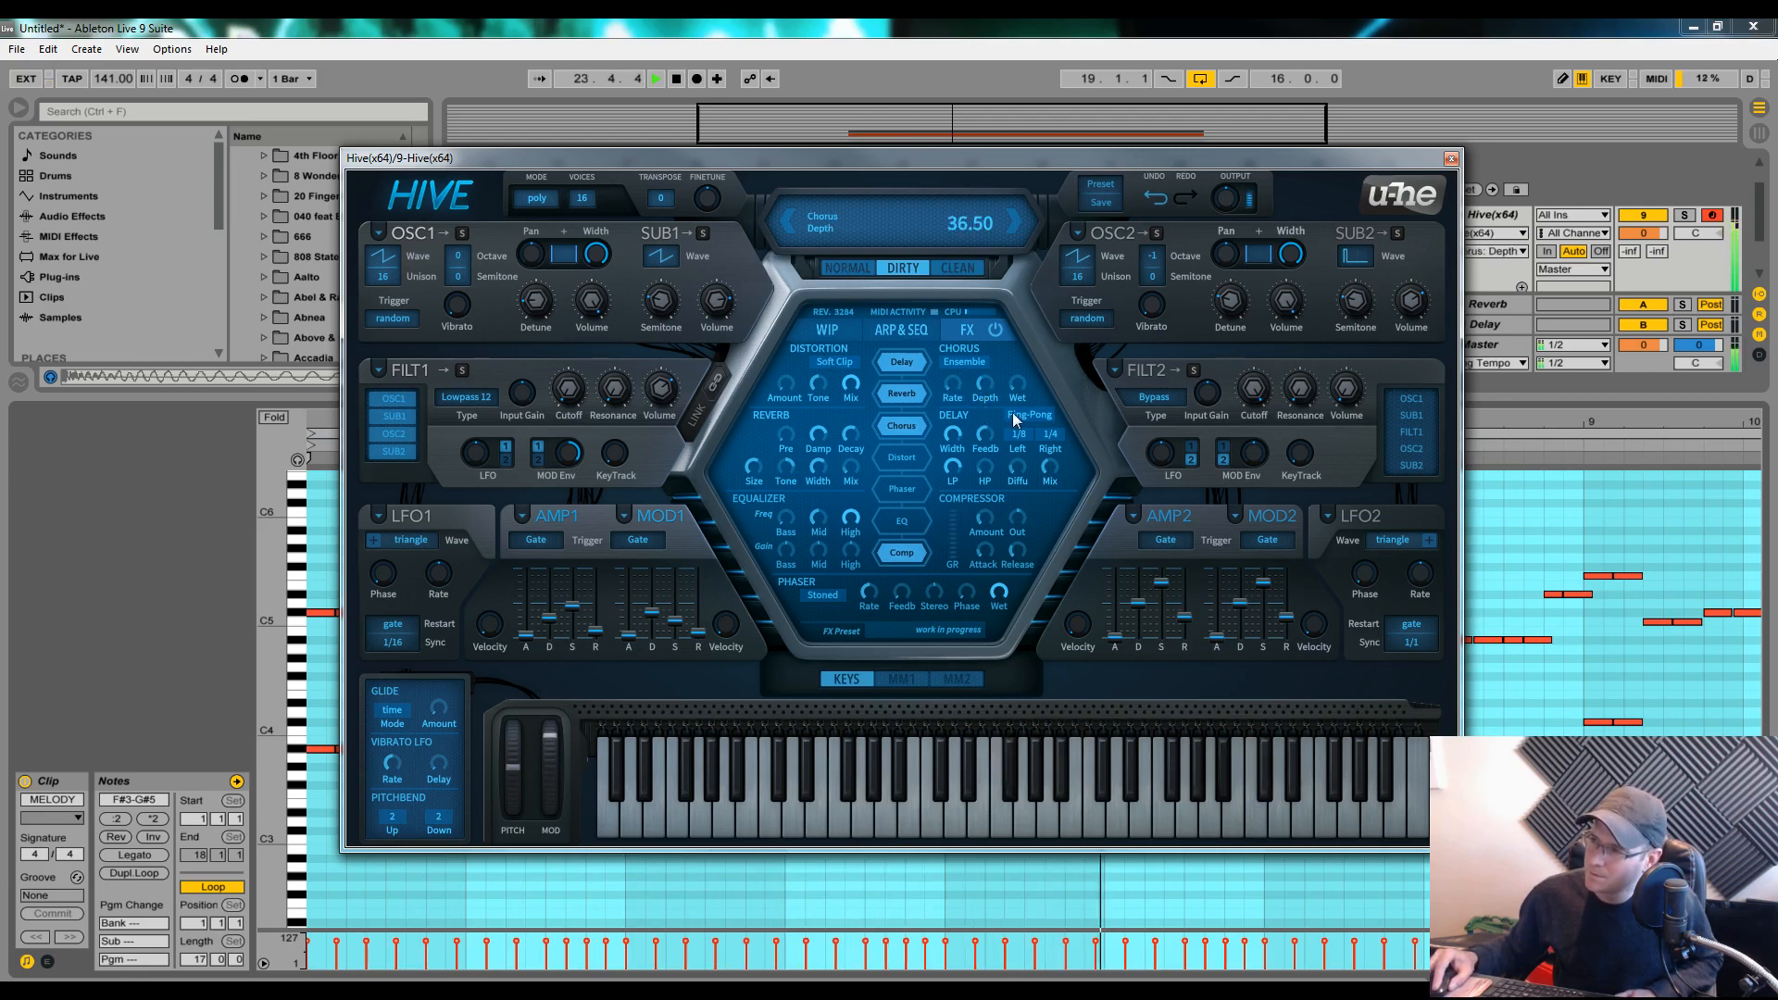
pyautogui.moveTo(549, 736); pyautogui.dragTo(556, 852)
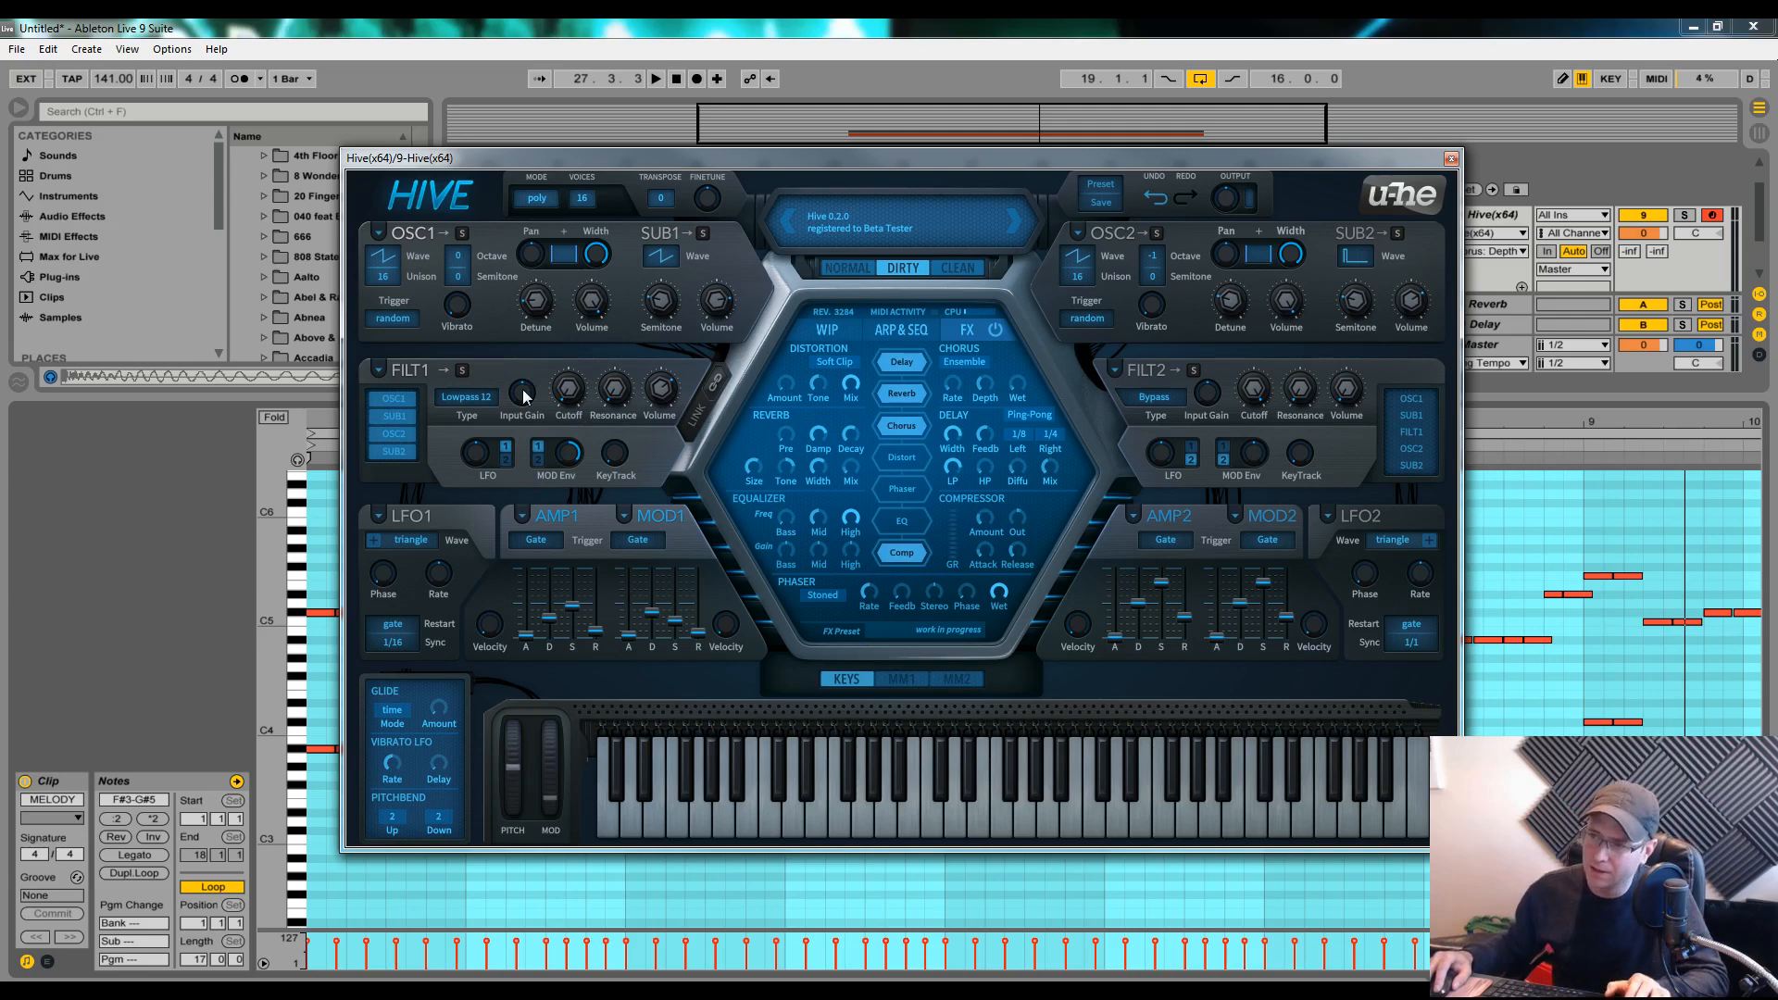
# Set Filter 1's input gain to -0.40 dB by ear and route ModWheel to Filter1: Input Gain in modulation slot 03
pyautogui.press('space')
pyautogui.moveTo(524, 397)
pyautogui.mouseDown()
pyautogui.moveTo(542, 346)
pyautogui.moveTo(539, 391)
pyautogui.mouseUp()
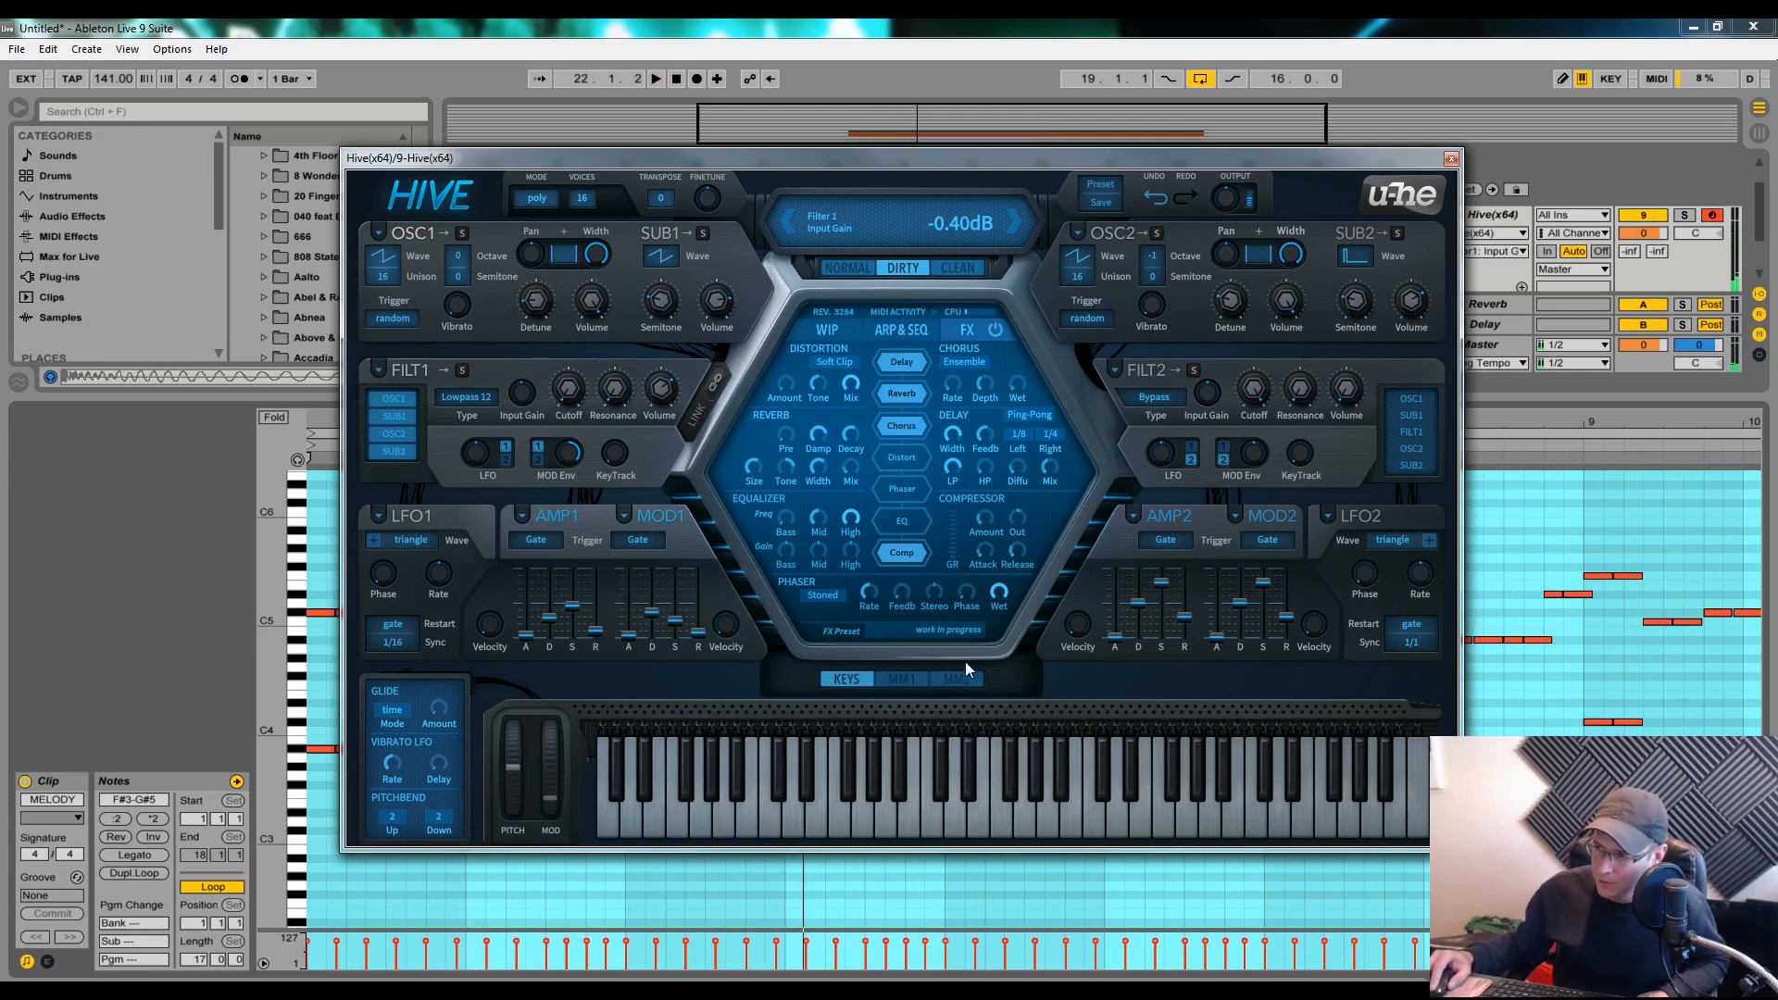
pyautogui.click(960, 684)
pyautogui.click(920, 678)
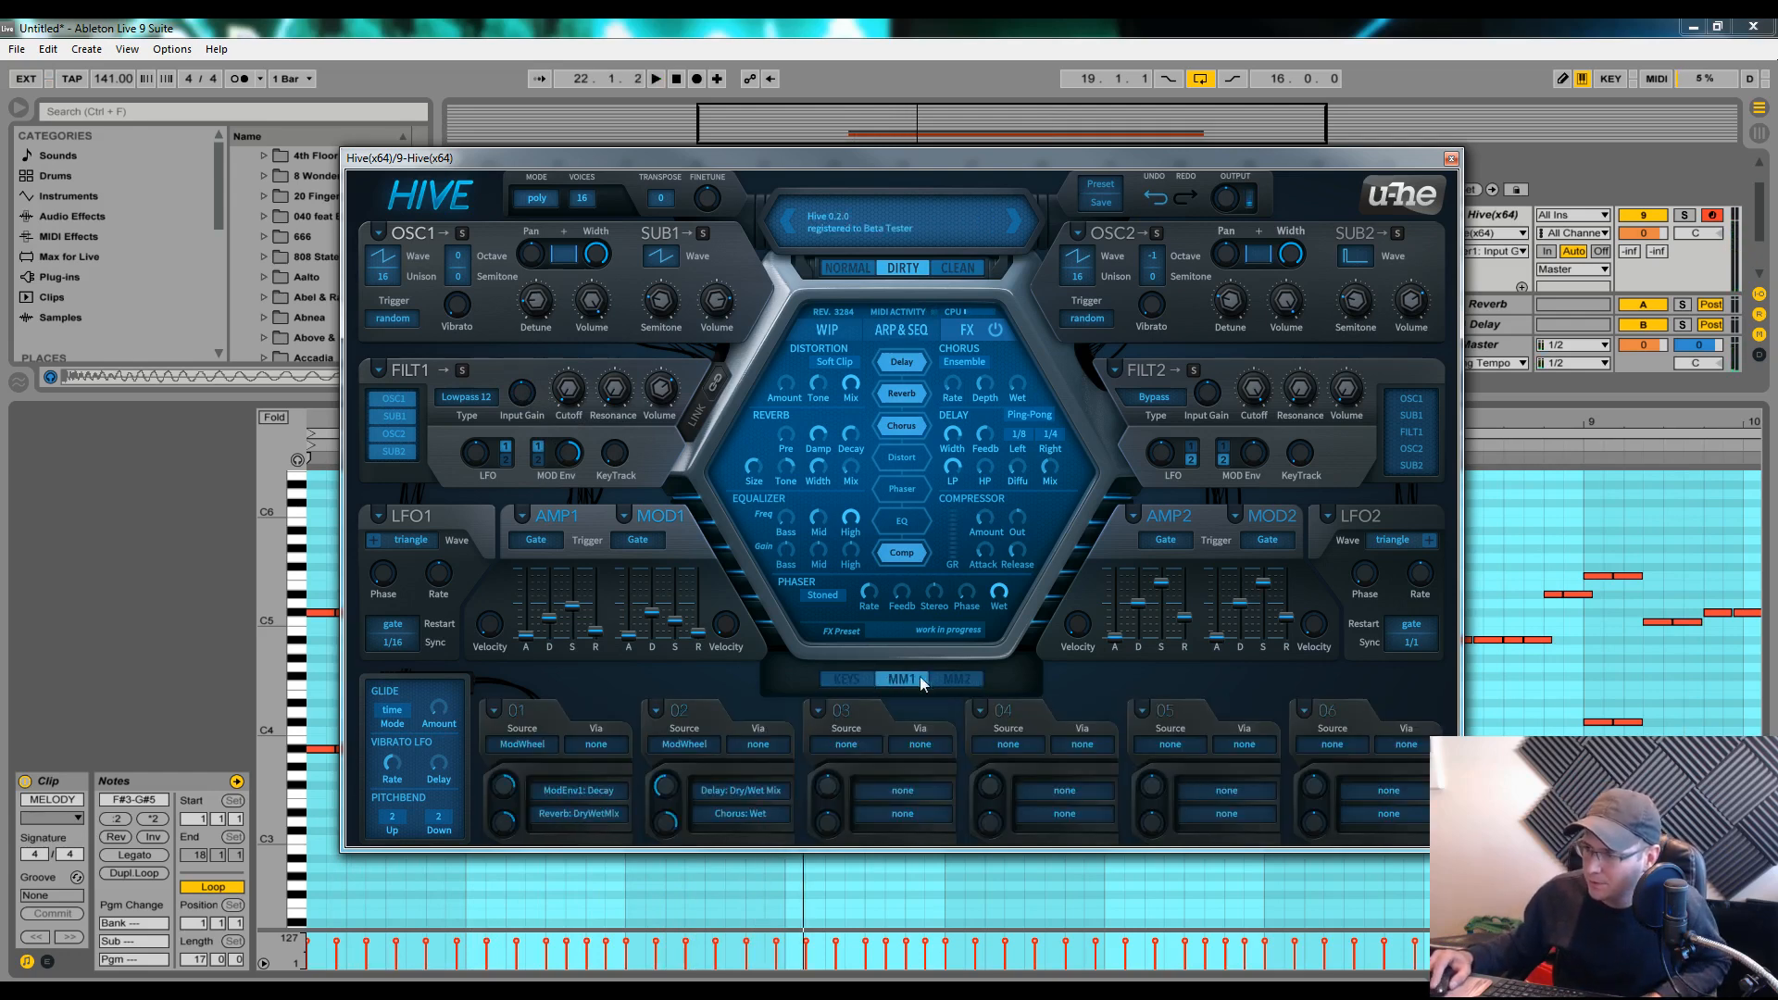
pyautogui.click(845, 744)
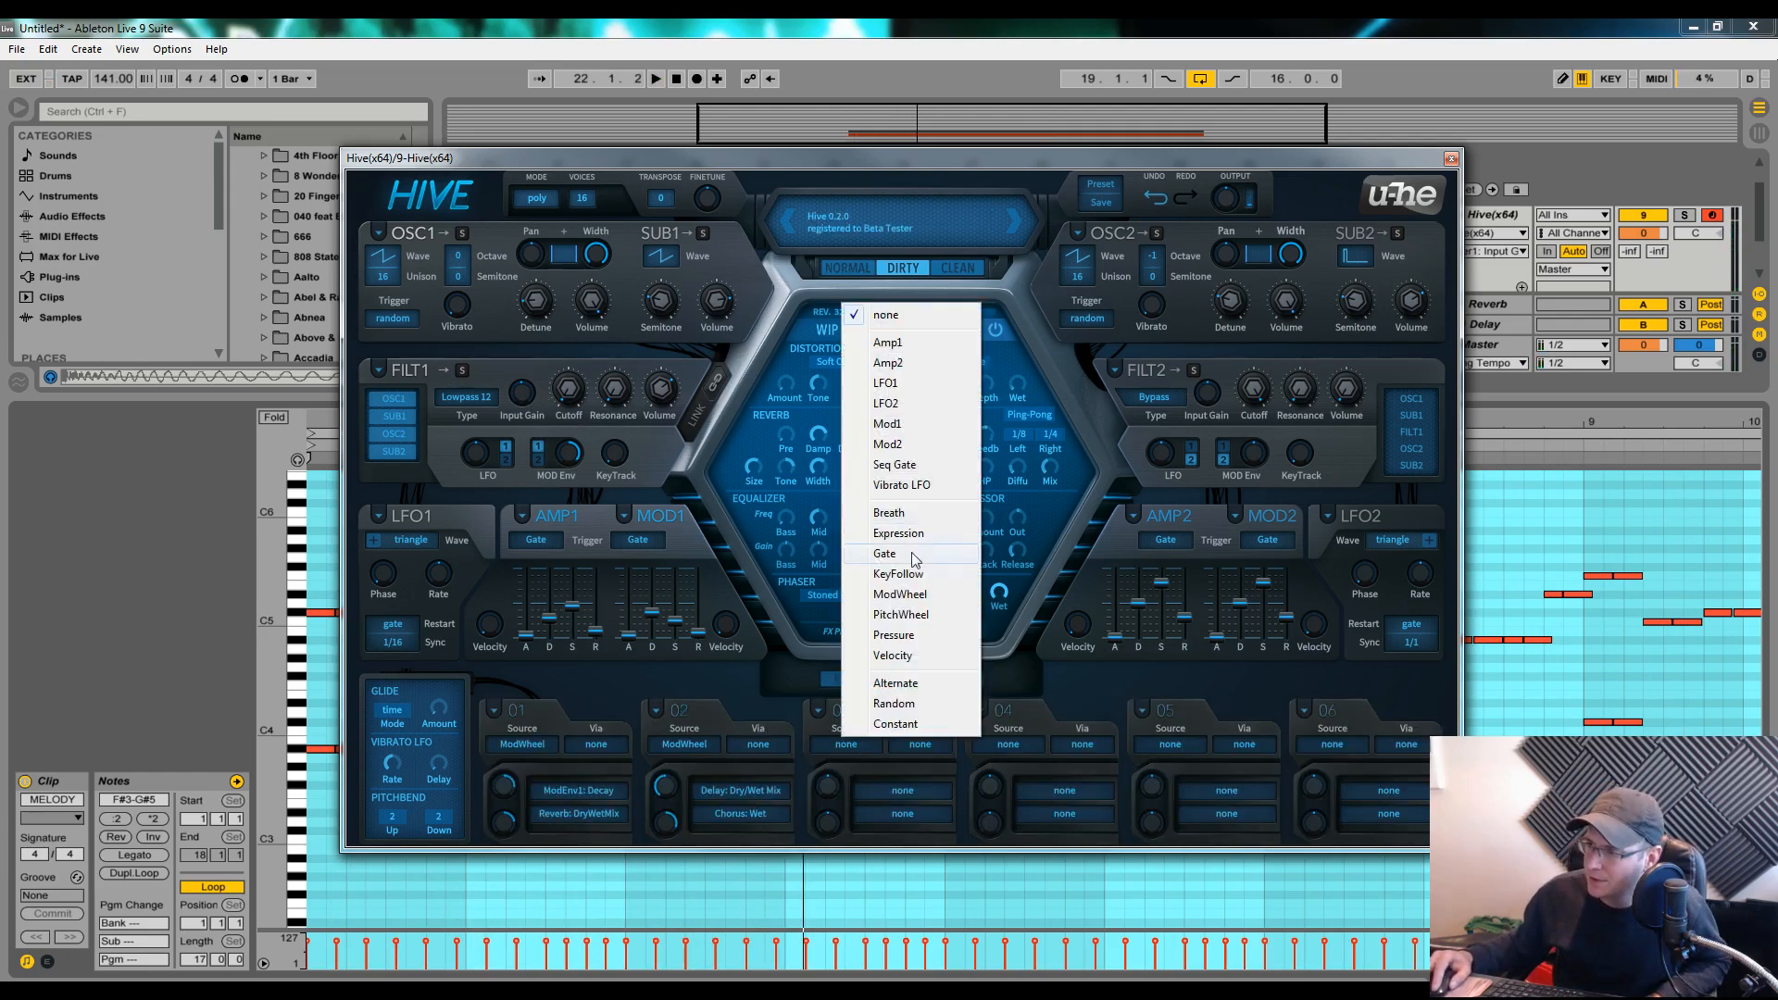
pyautogui.click(913, 596)
pyautogui.moveTo(903, 791); pyautogui.dragTo(520, 359)
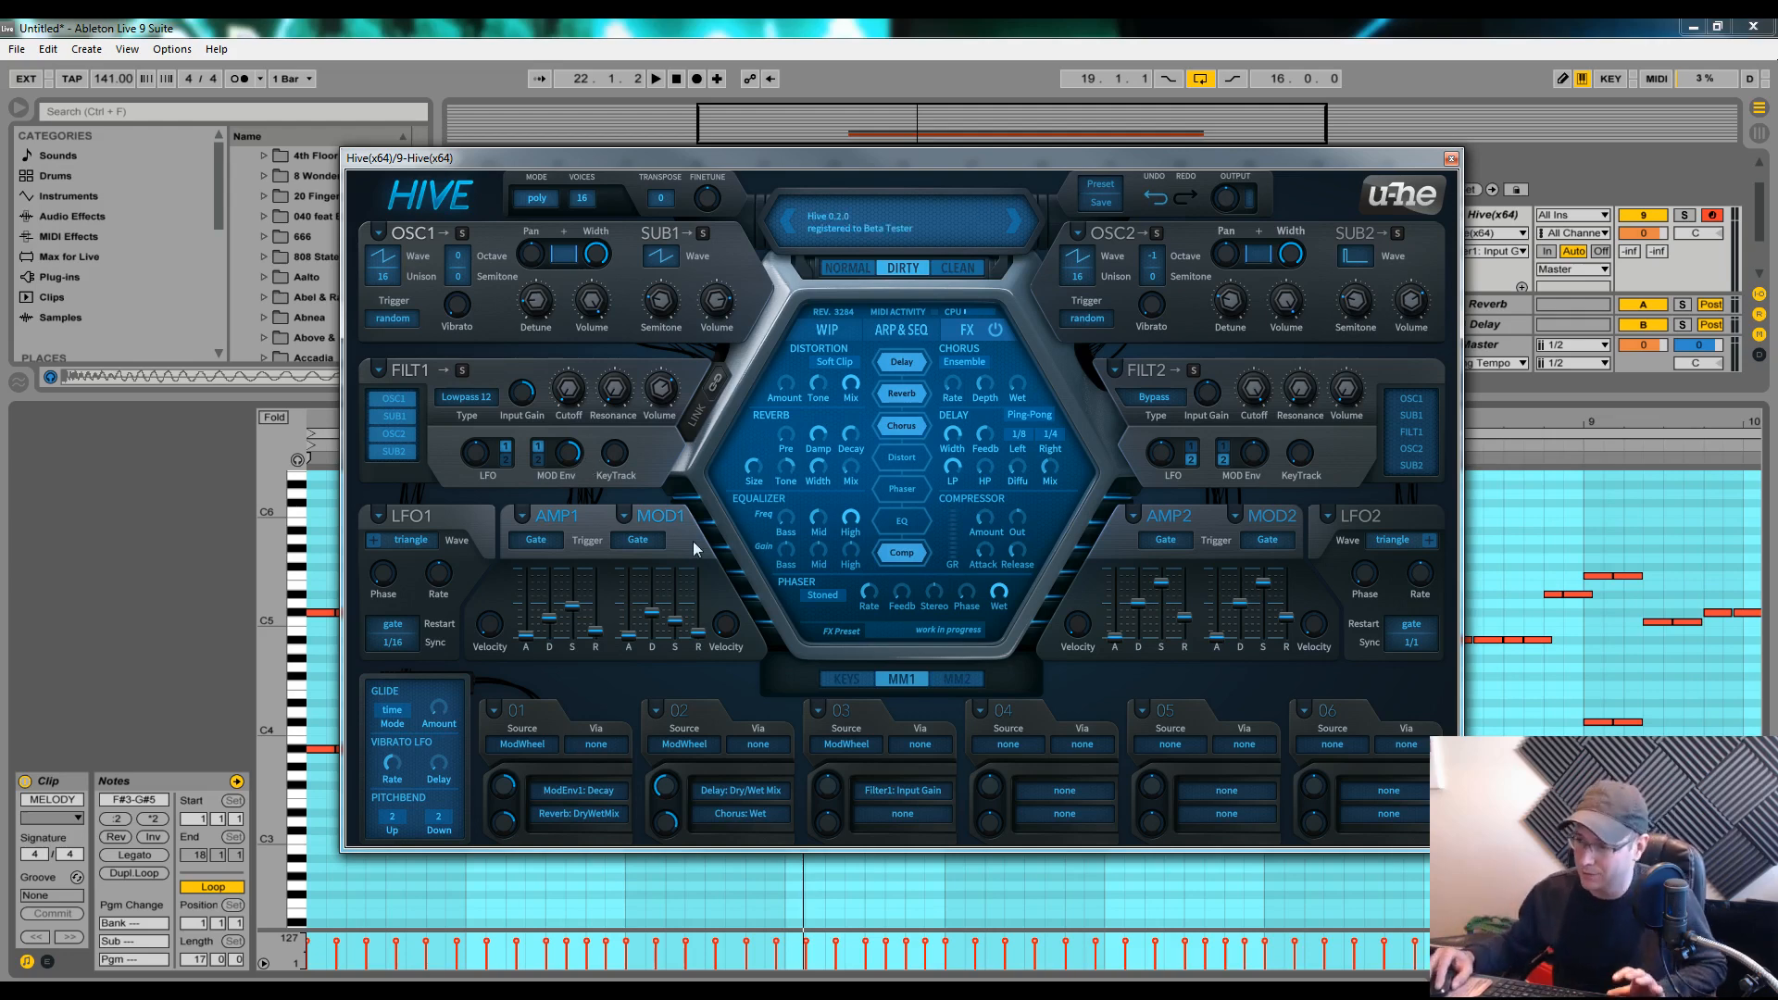
# Audition the melody with the mod wheel raised to 76.00 and set slot 03's first modulation depth to 64.00
pyautogui.click(845, 679)
pyautogui.press('space')
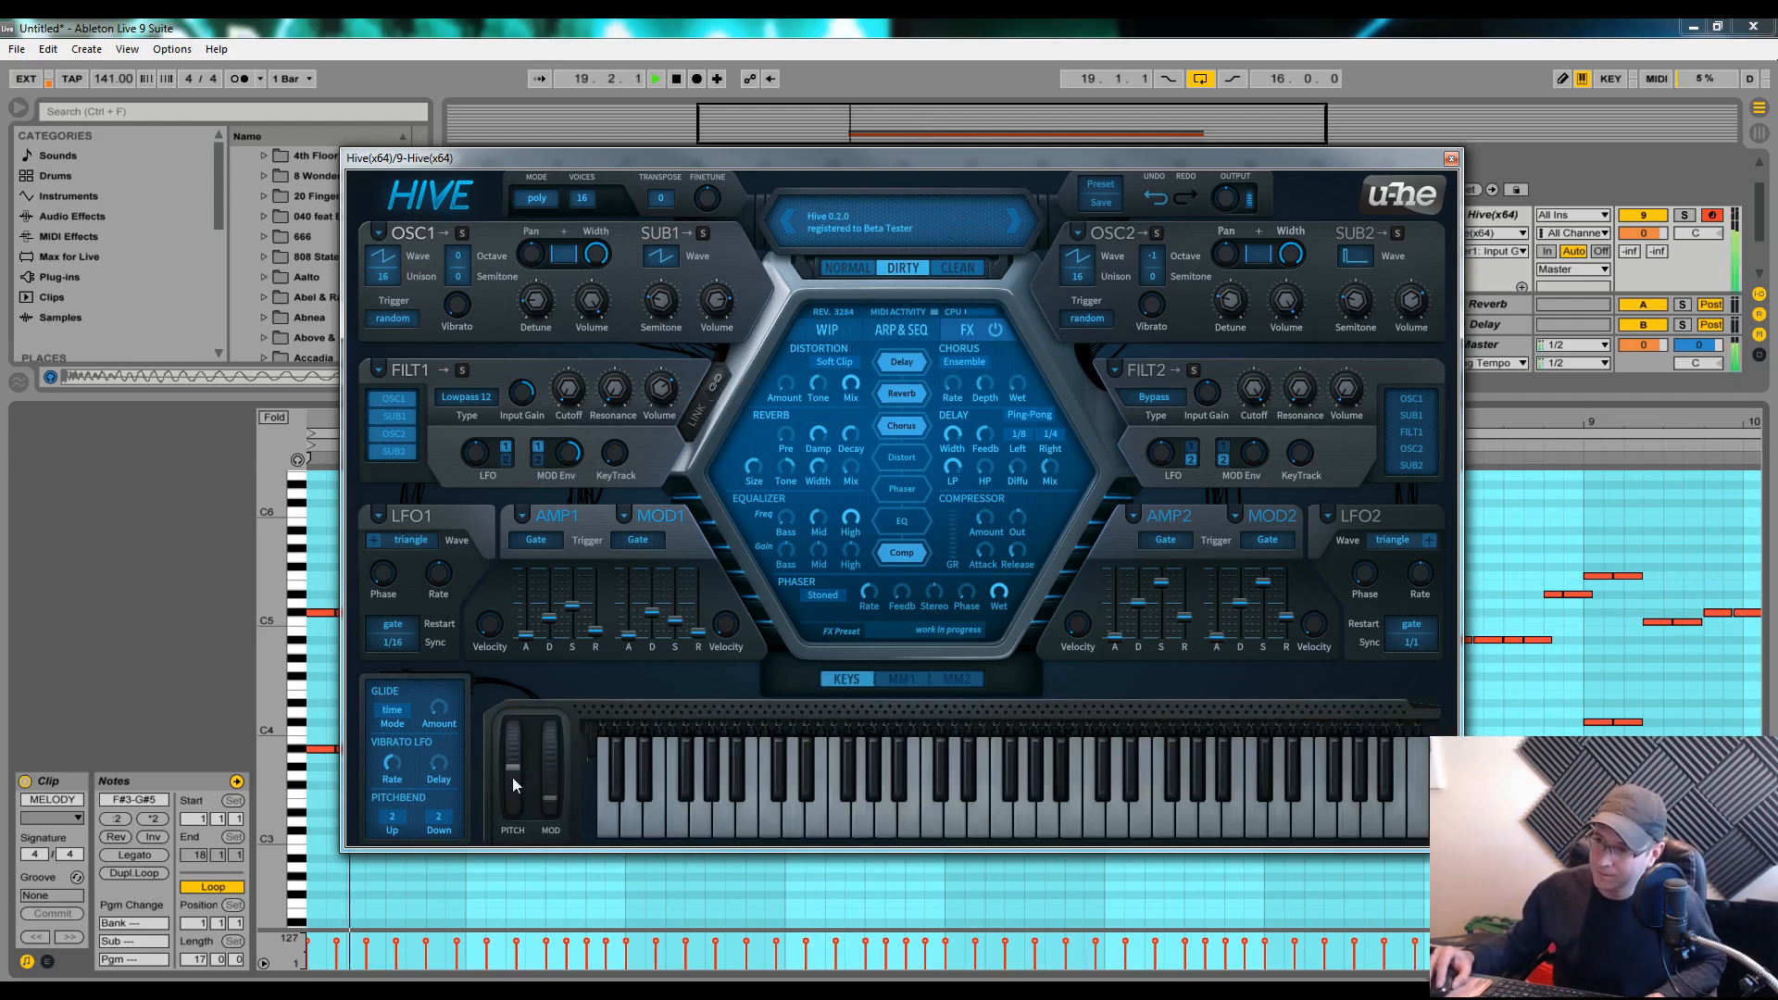
pyautogui.click(554, 806)
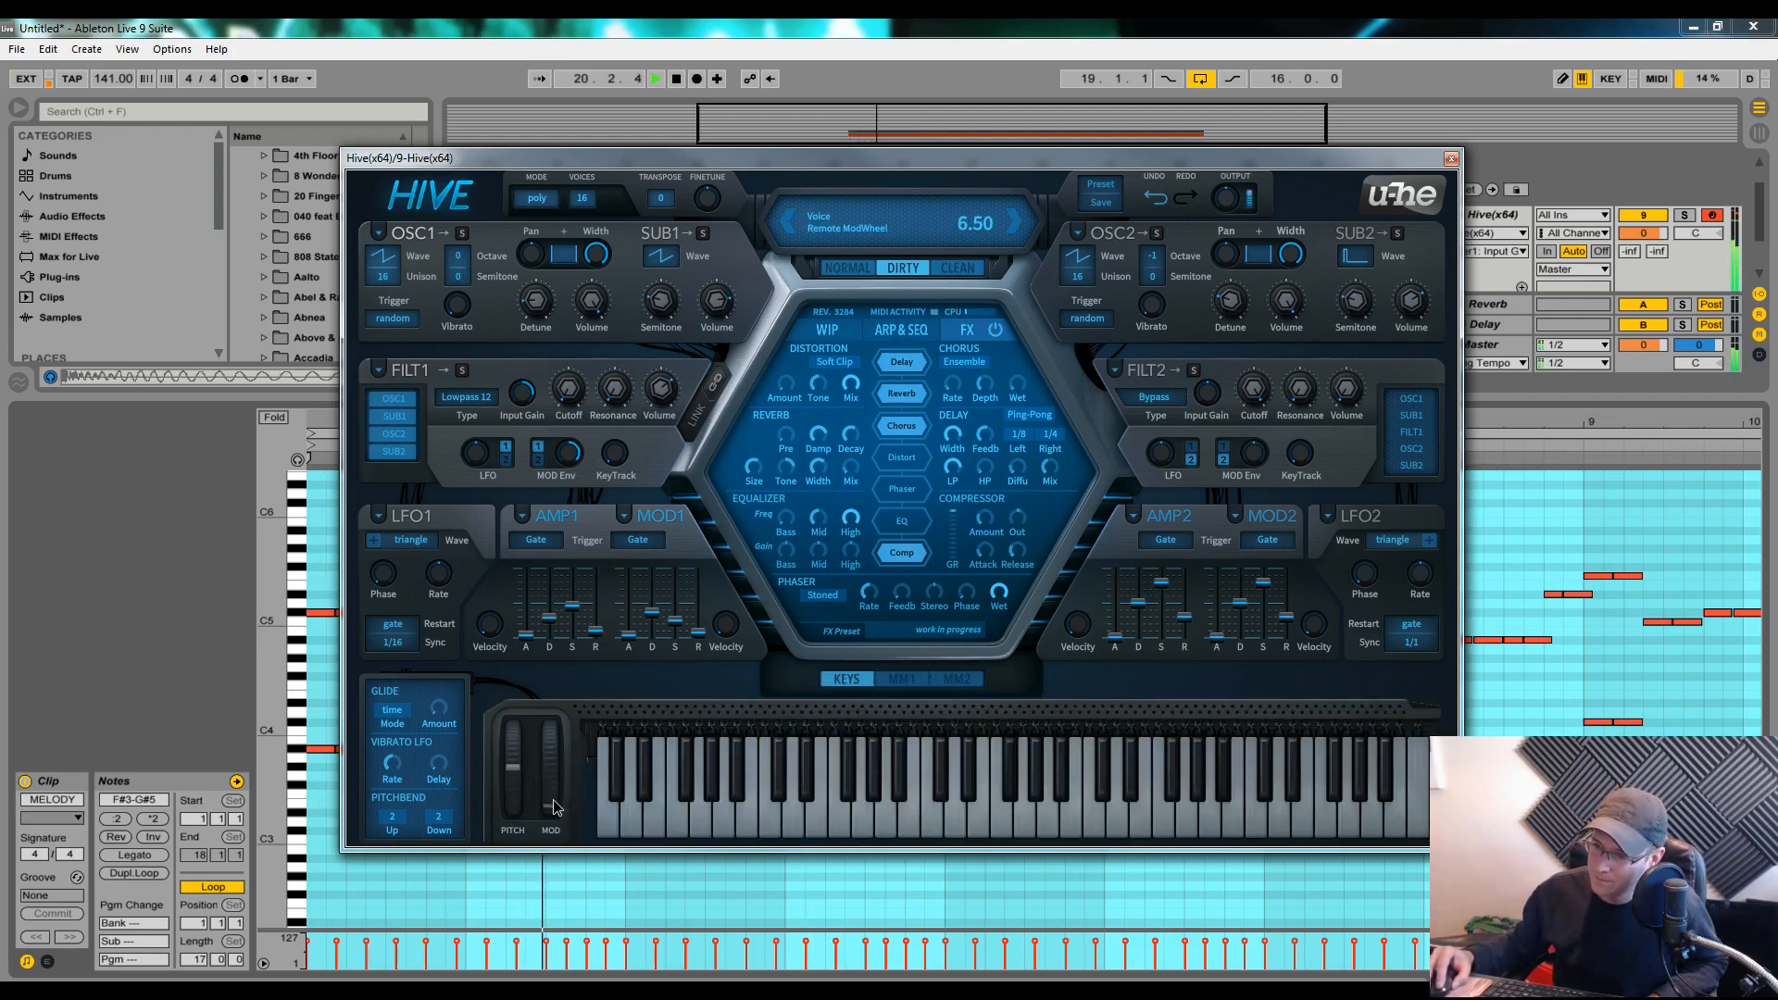
pyautogui.moveTo(554, 805); pyautogui.dragTo(547, 675)
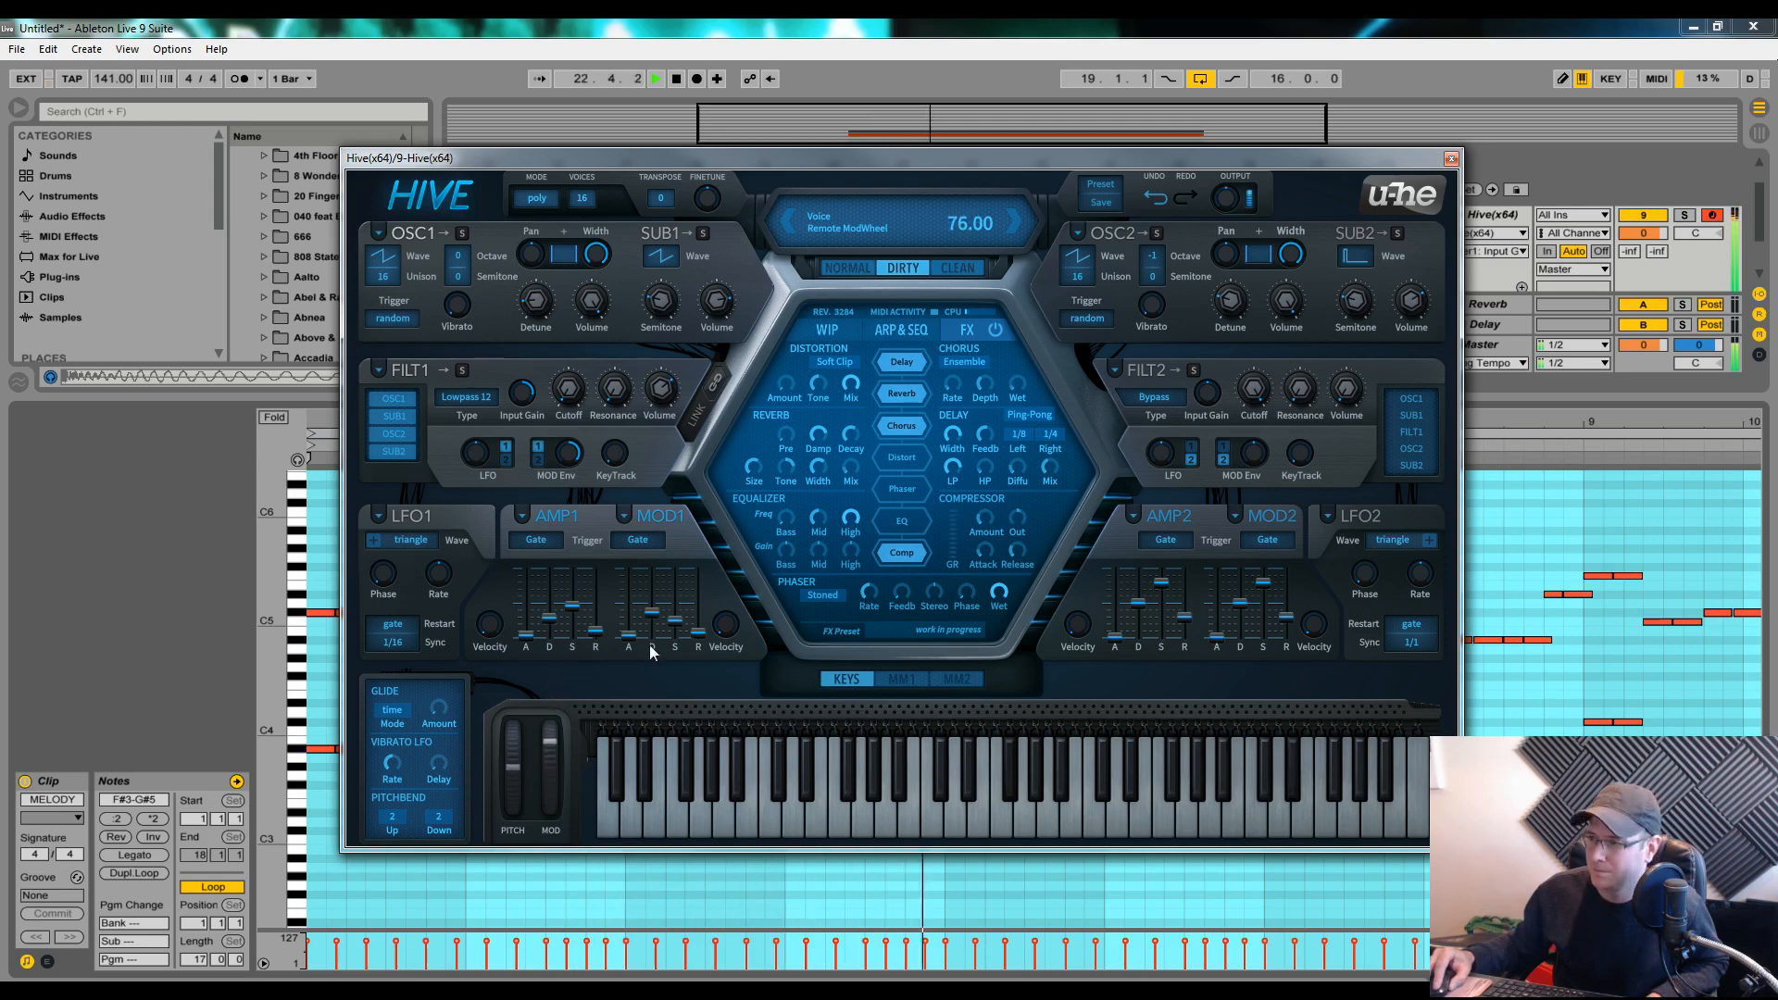
pyautogui.click(902, 679)
pyautogui.moveTo(666, 822); pyautogui.dragTo(666, 828)
pyautogui.moveTo(827, 785); pyautogui.dragTo(831, 750)
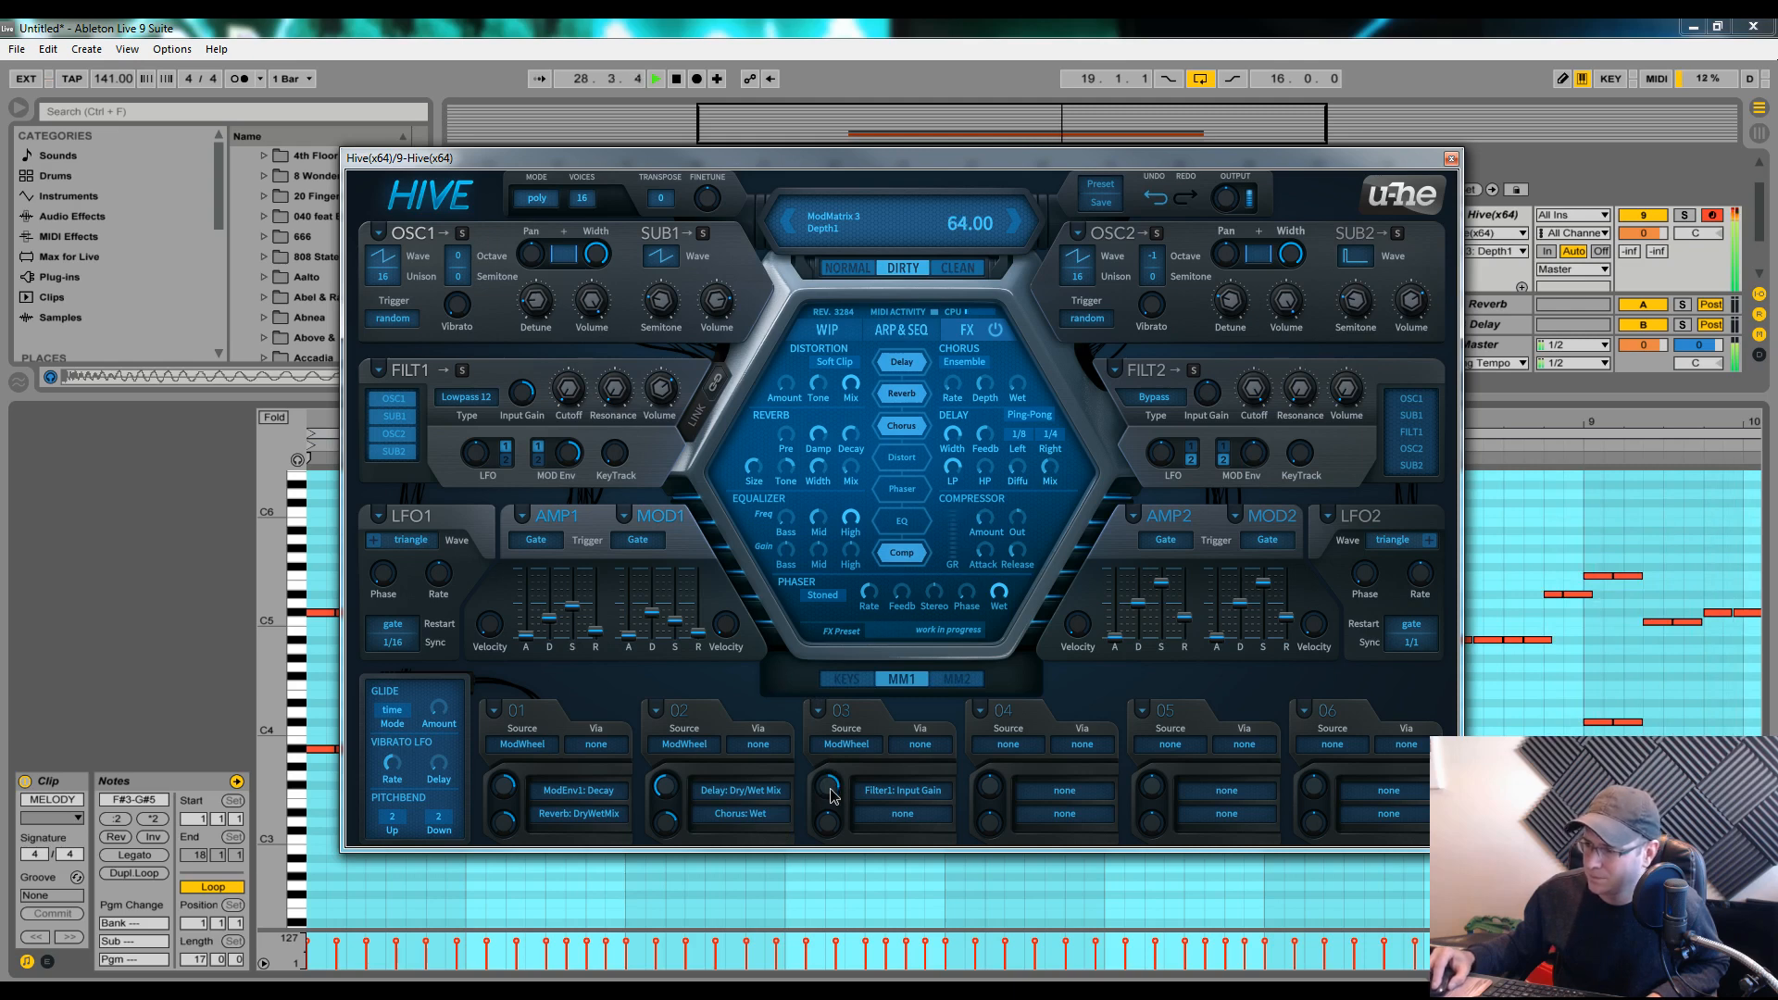
# Lower the Hive track's volume to -8.7 and replay the melody while bringing the mod wheel down to 20.50
pyautogui.moveTo(1651, 226); pyautogui.dragTo(1645, 236)
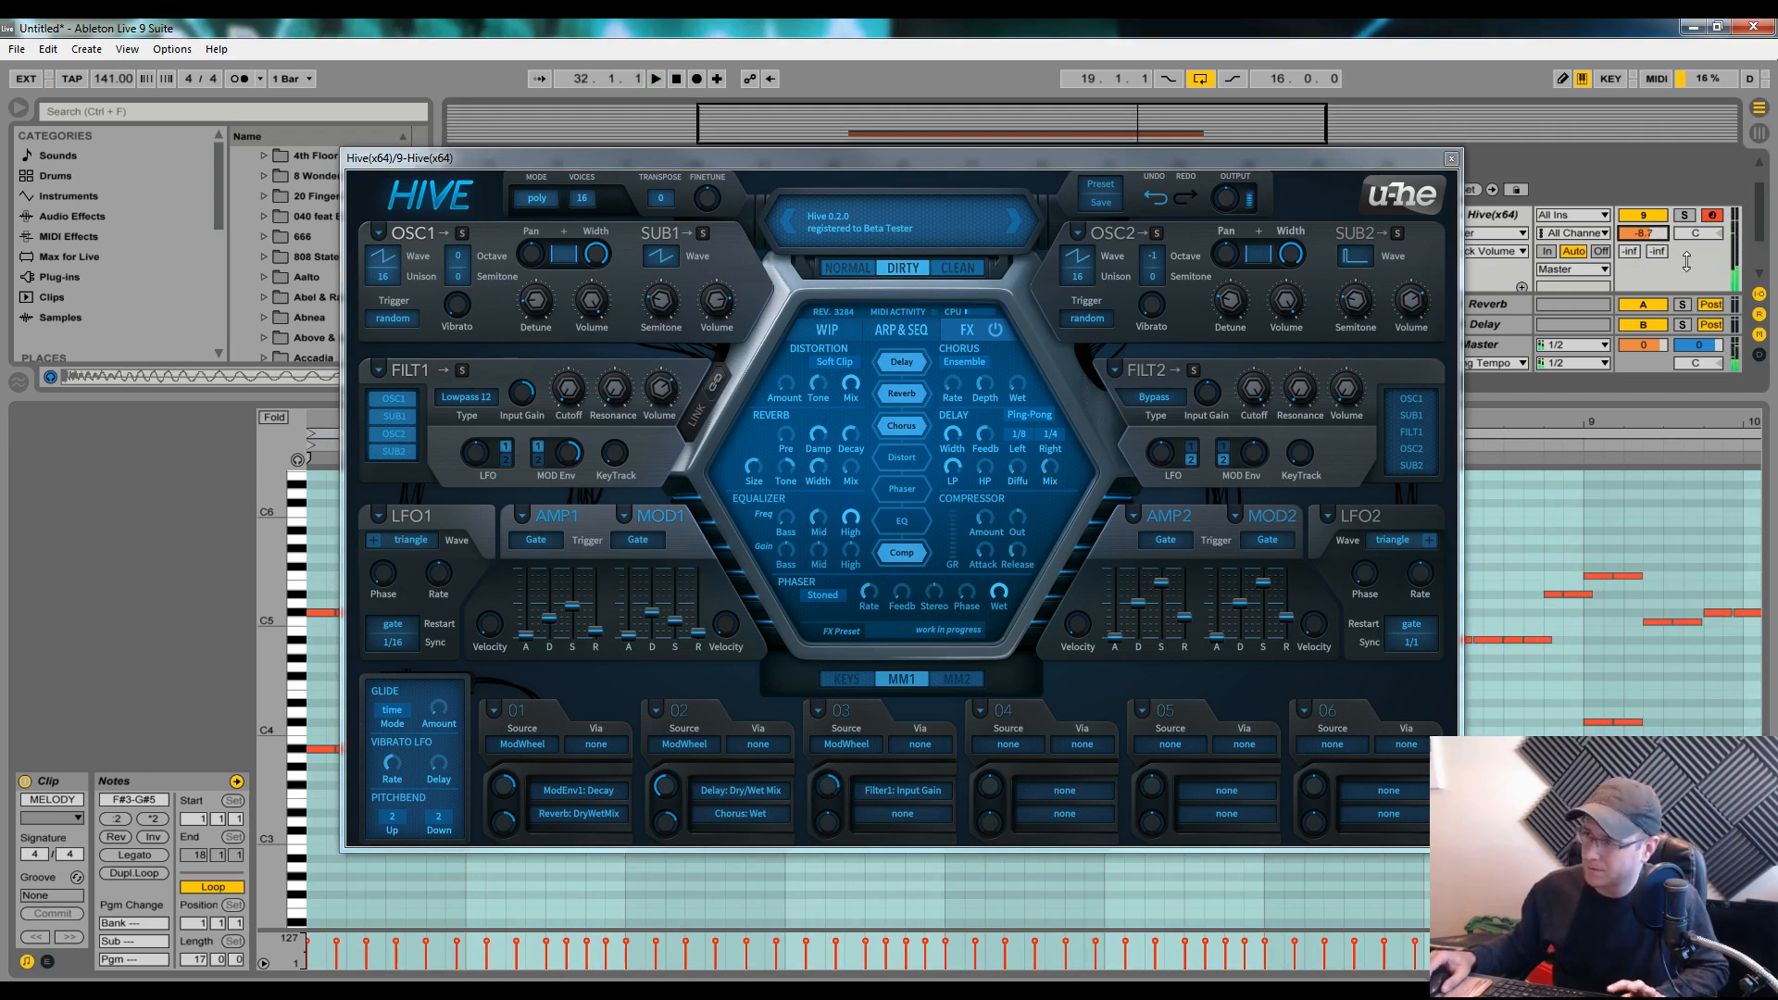
pyautogui.press('space')
pyautogui.press('space')
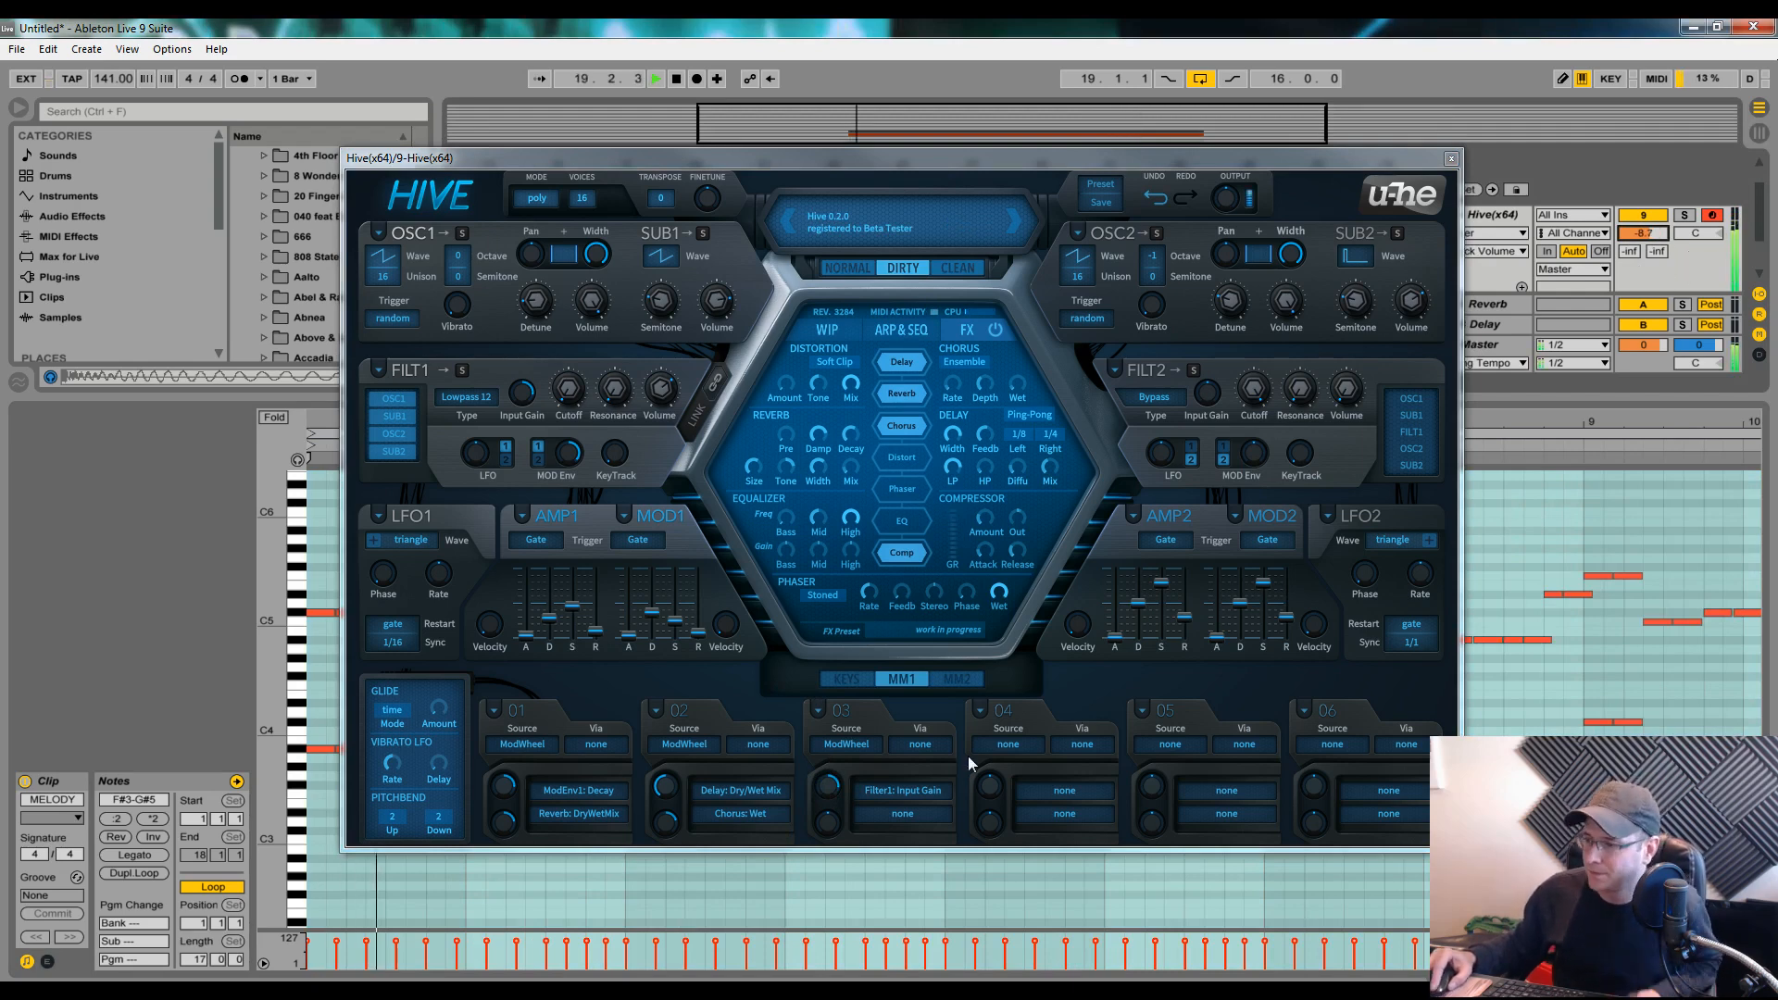
pyautogui.click(859, 684)
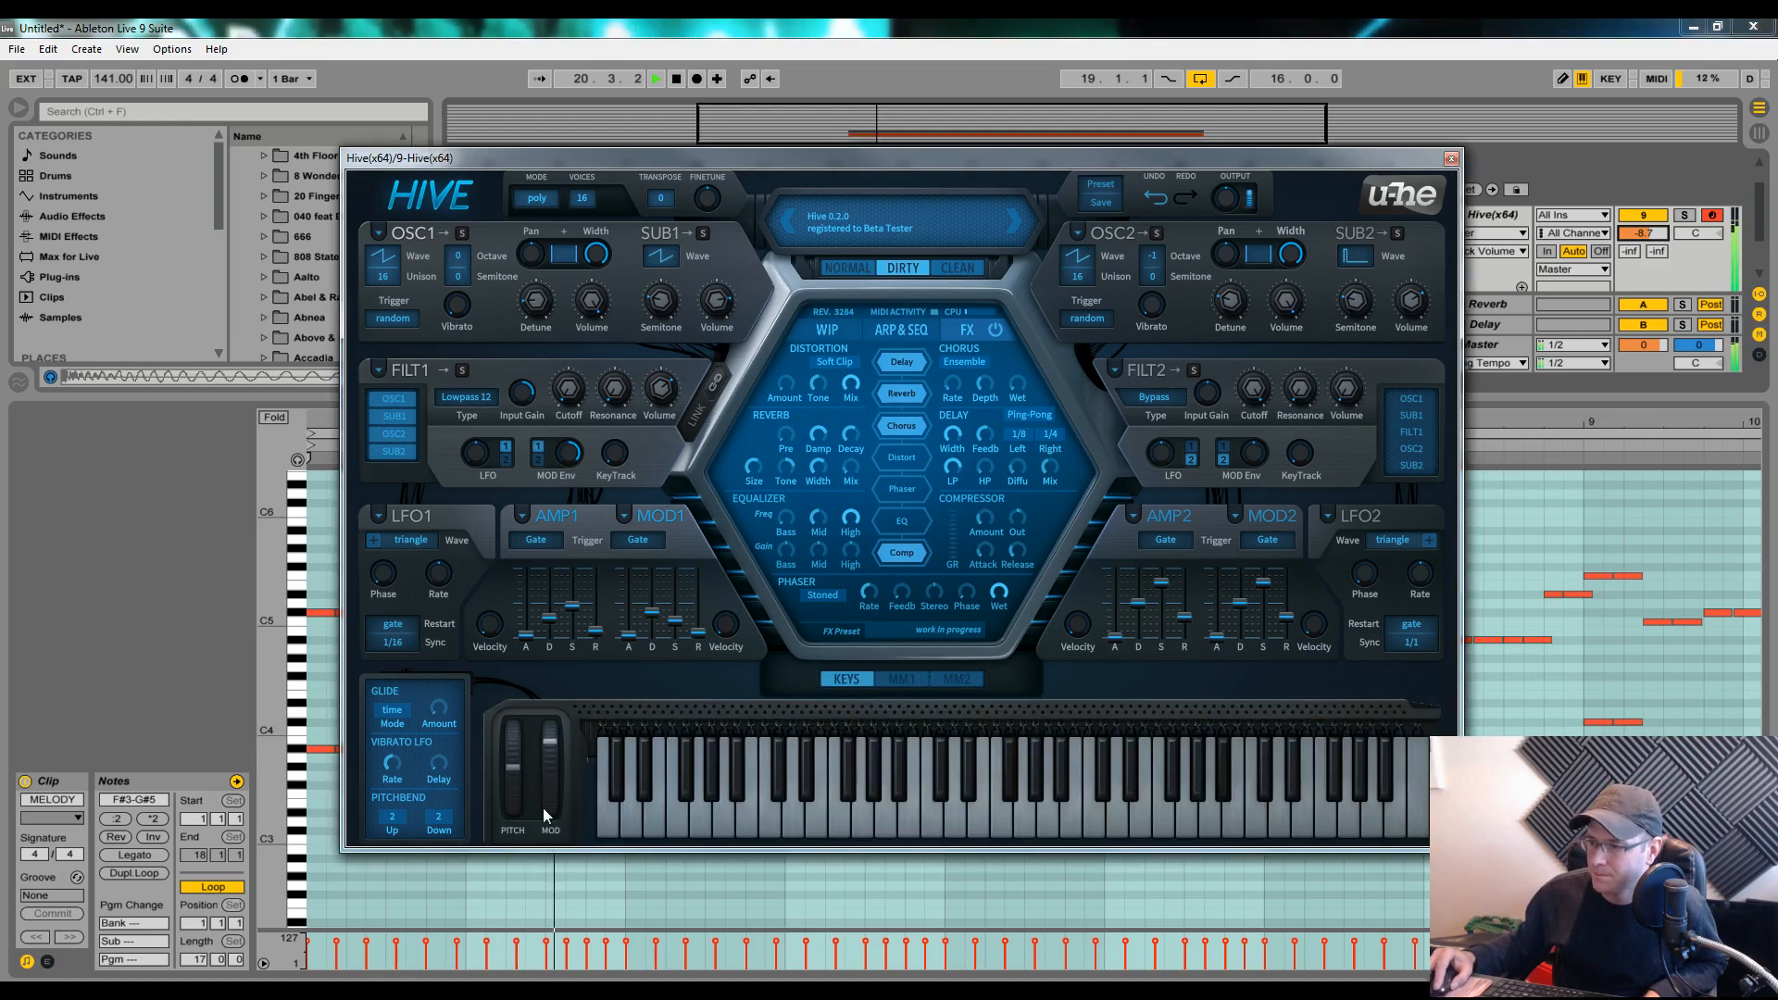
pyautogui.moveTo(548, 801); pyautogui.dragTo(549, 859)
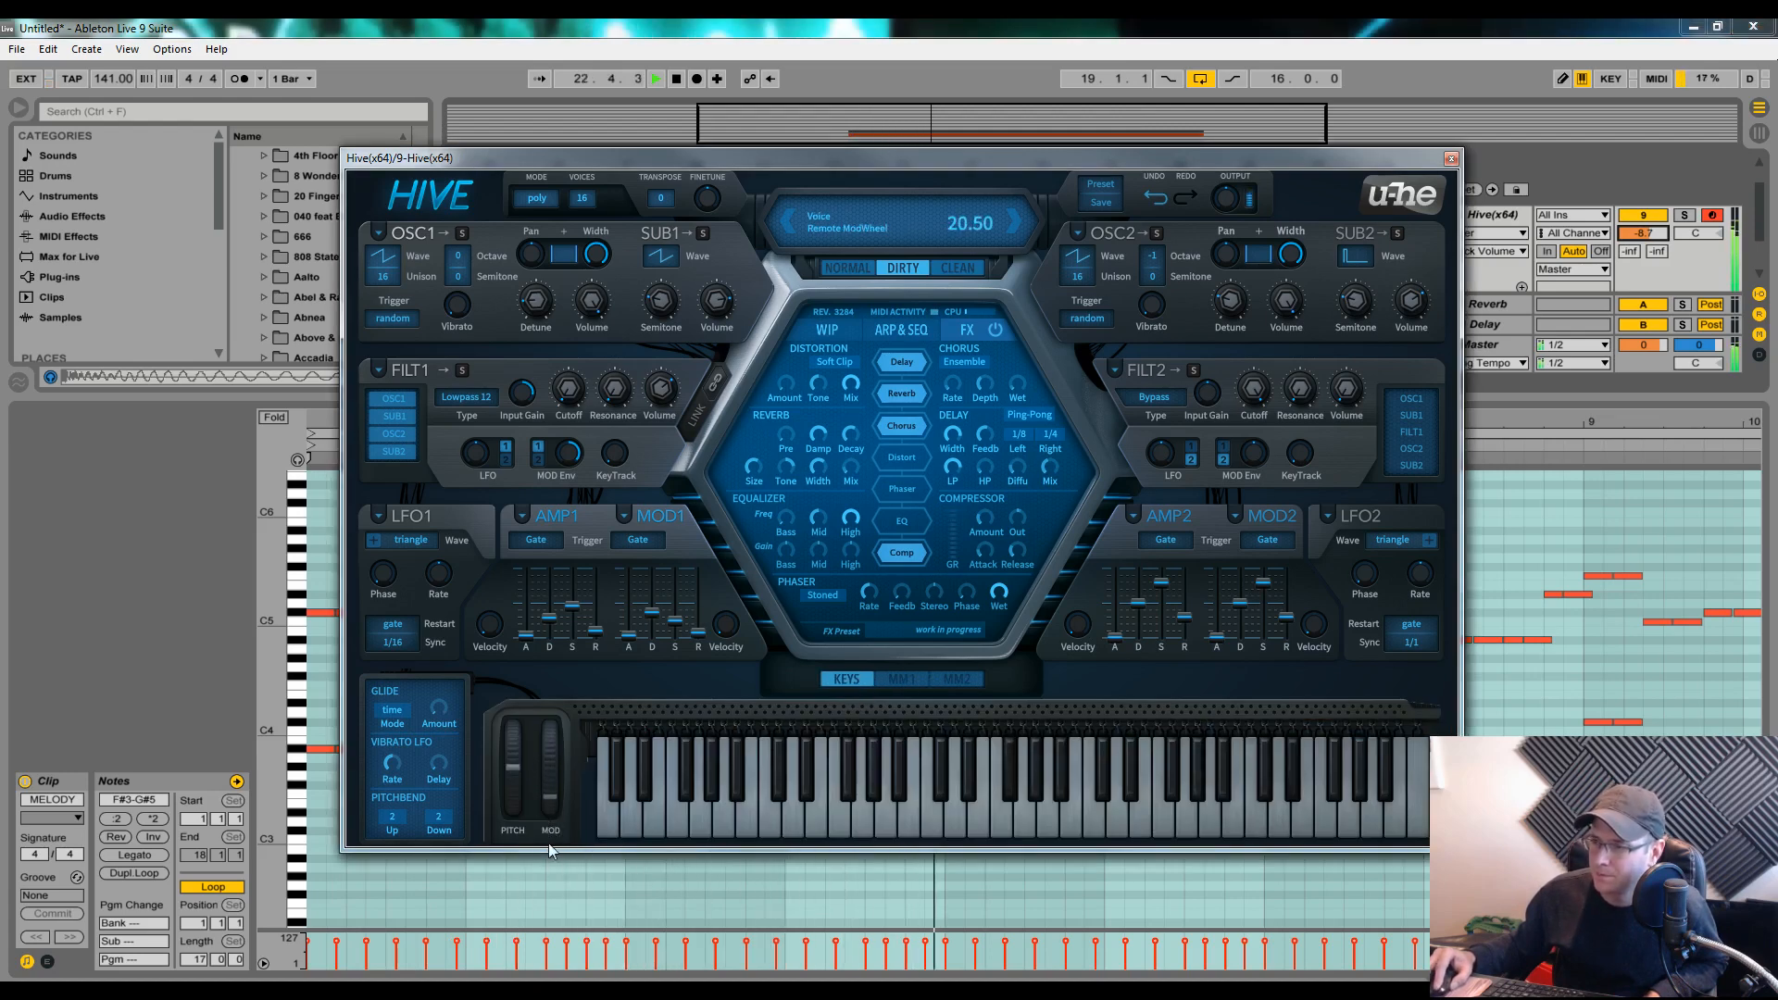
# Set Filter 1's input gain to 0.00 dB during playback and stop the melody
pyautogui.click(525, 409)
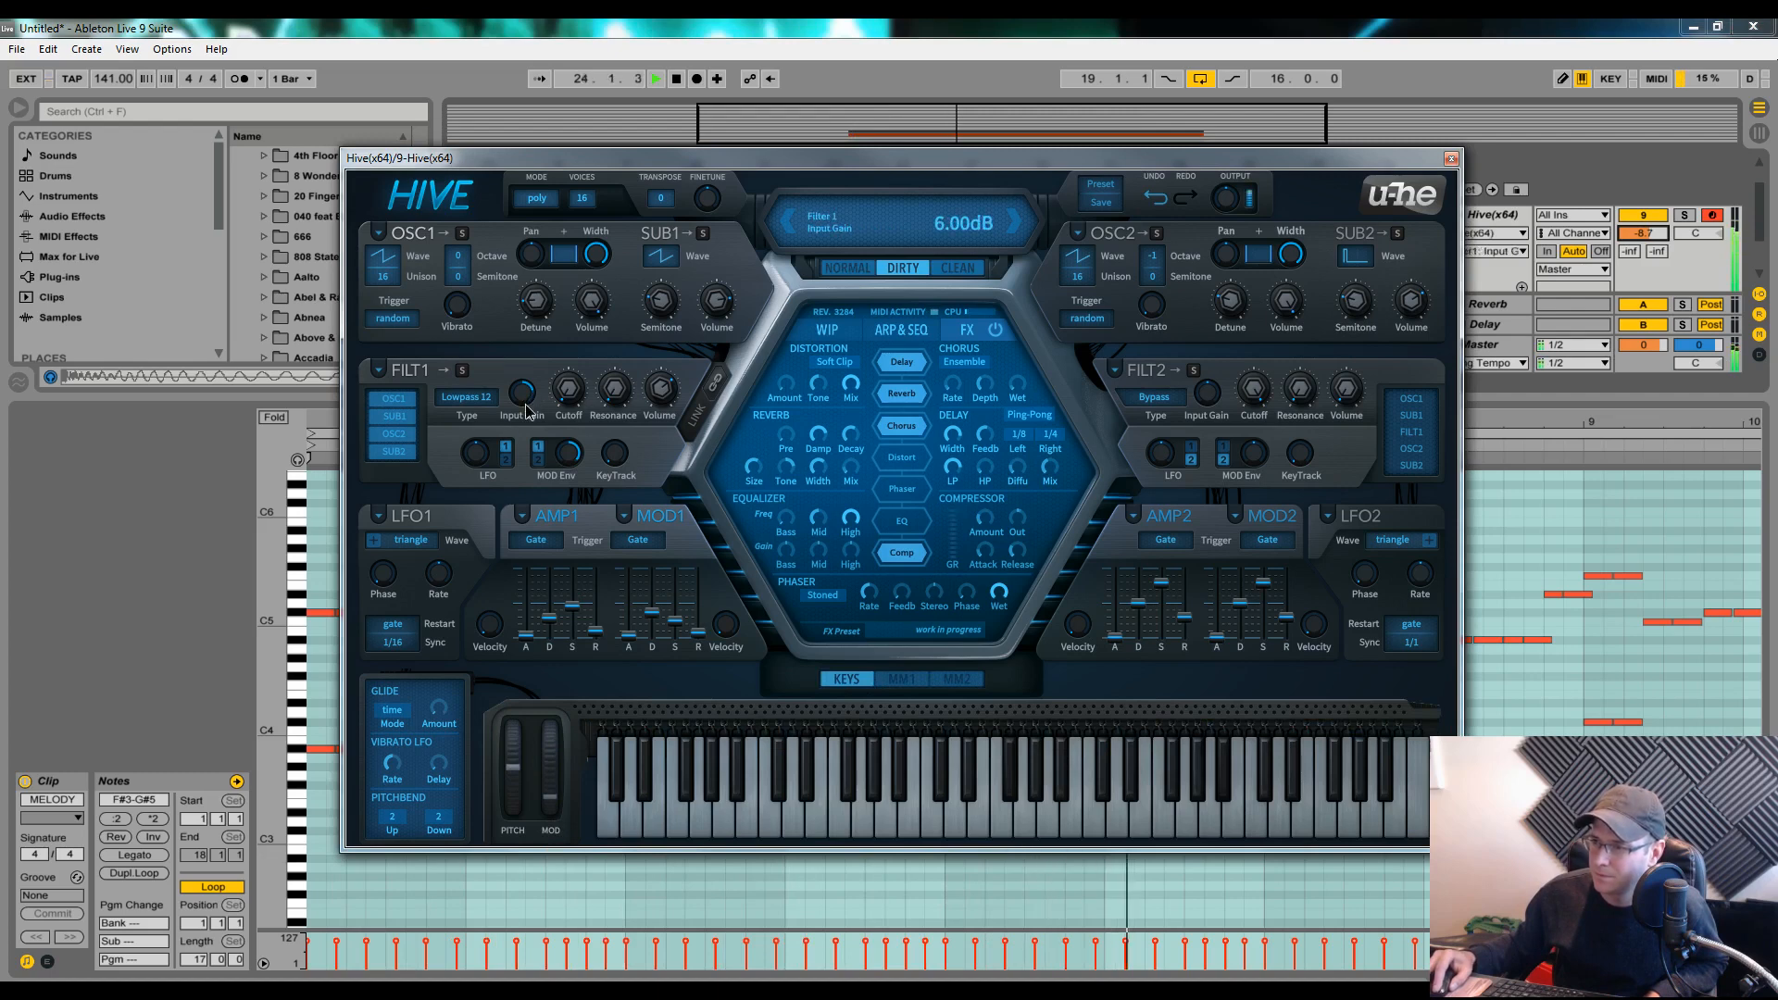
pyautogui.moveTo(526, 411); pyautogui.dragTo(529, 431)
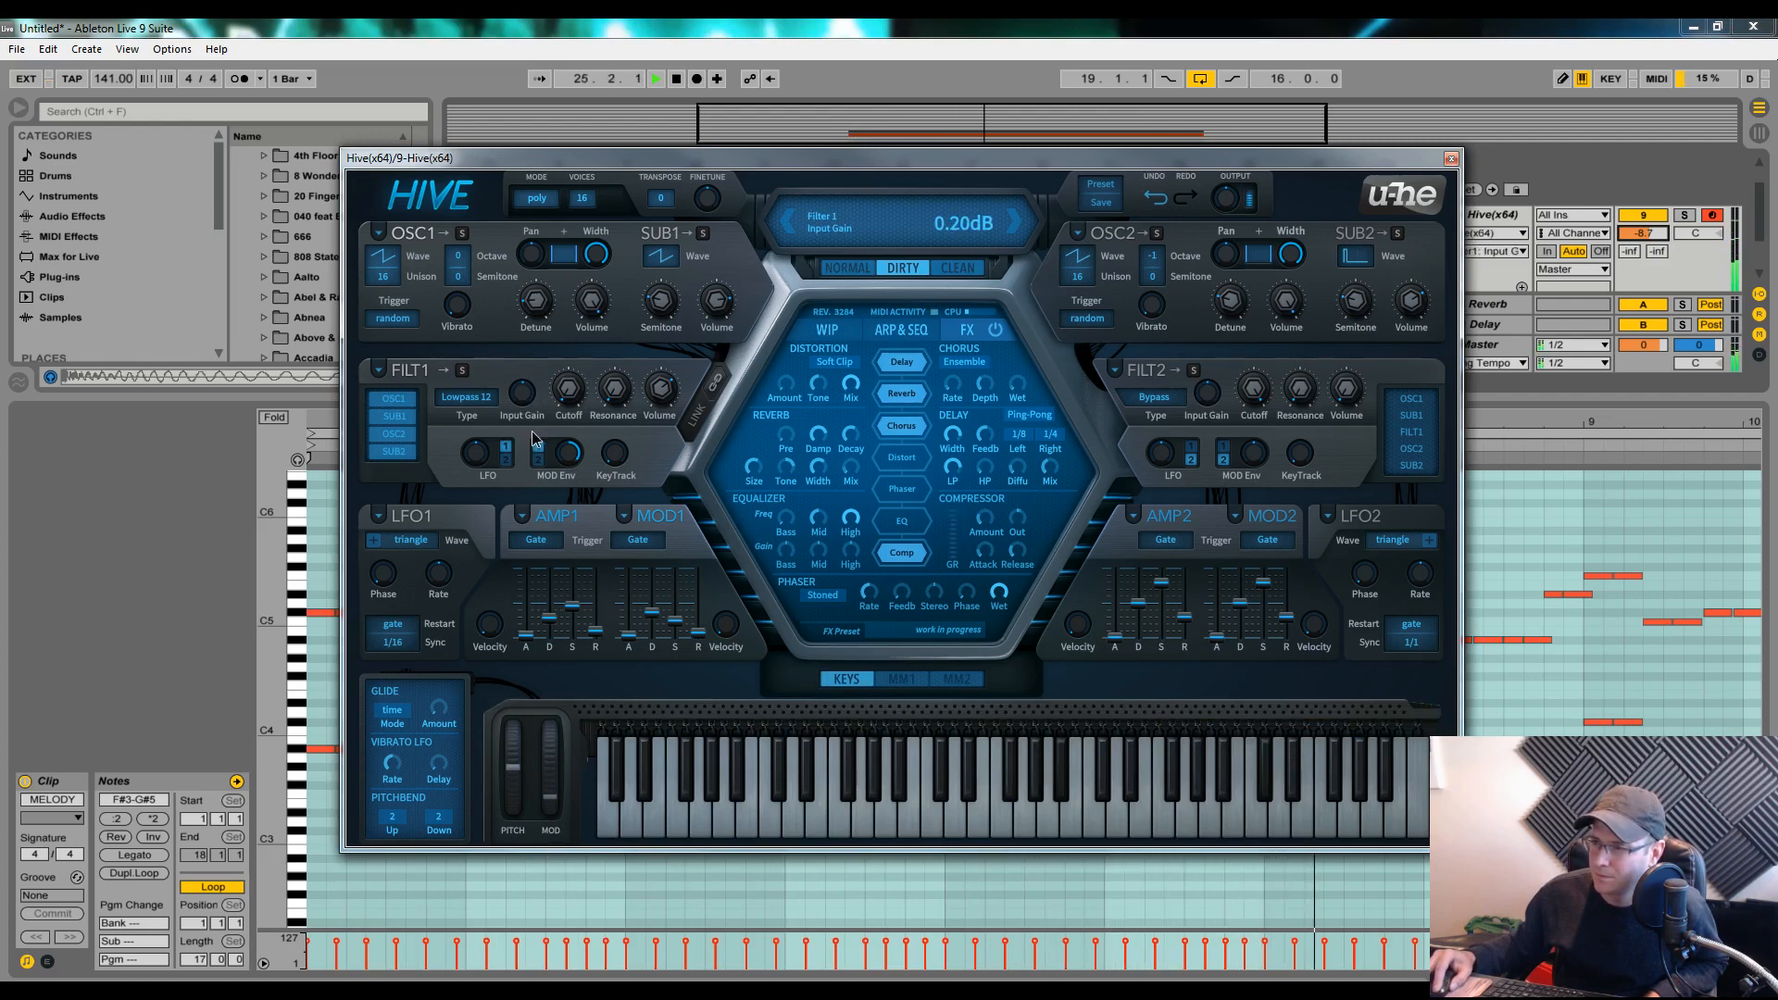
pyautogui.click(887, 679)
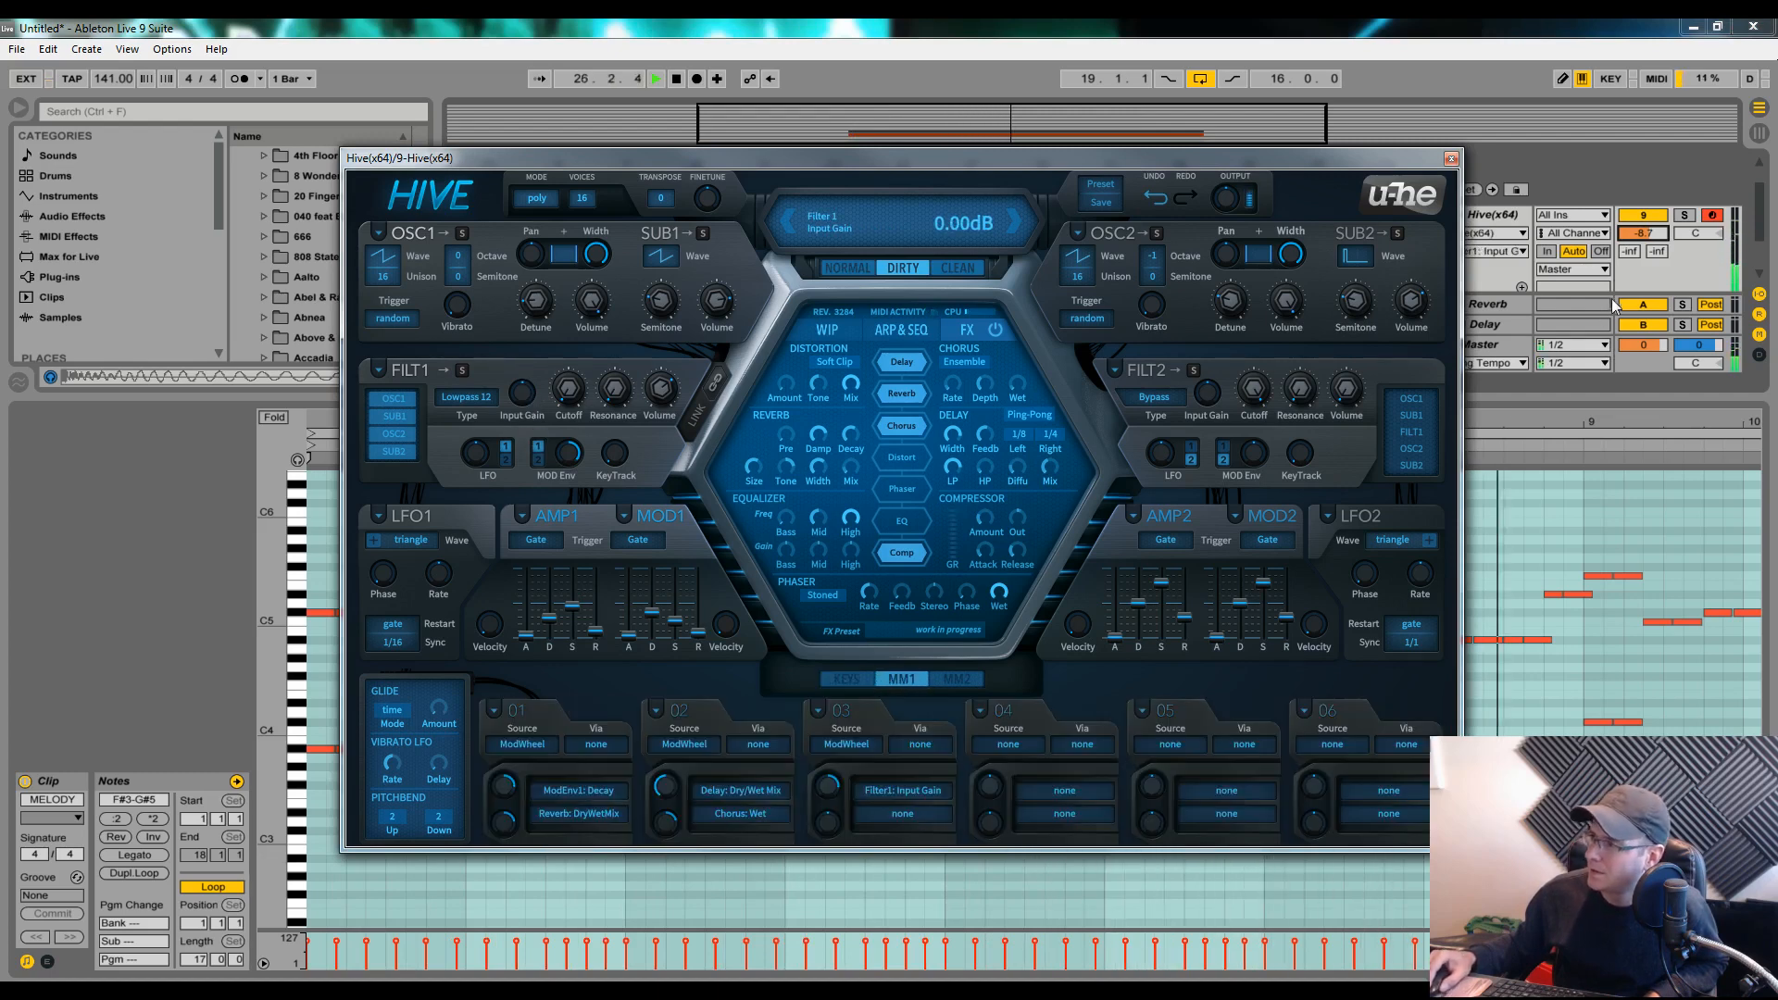
pyautogui.press('space')
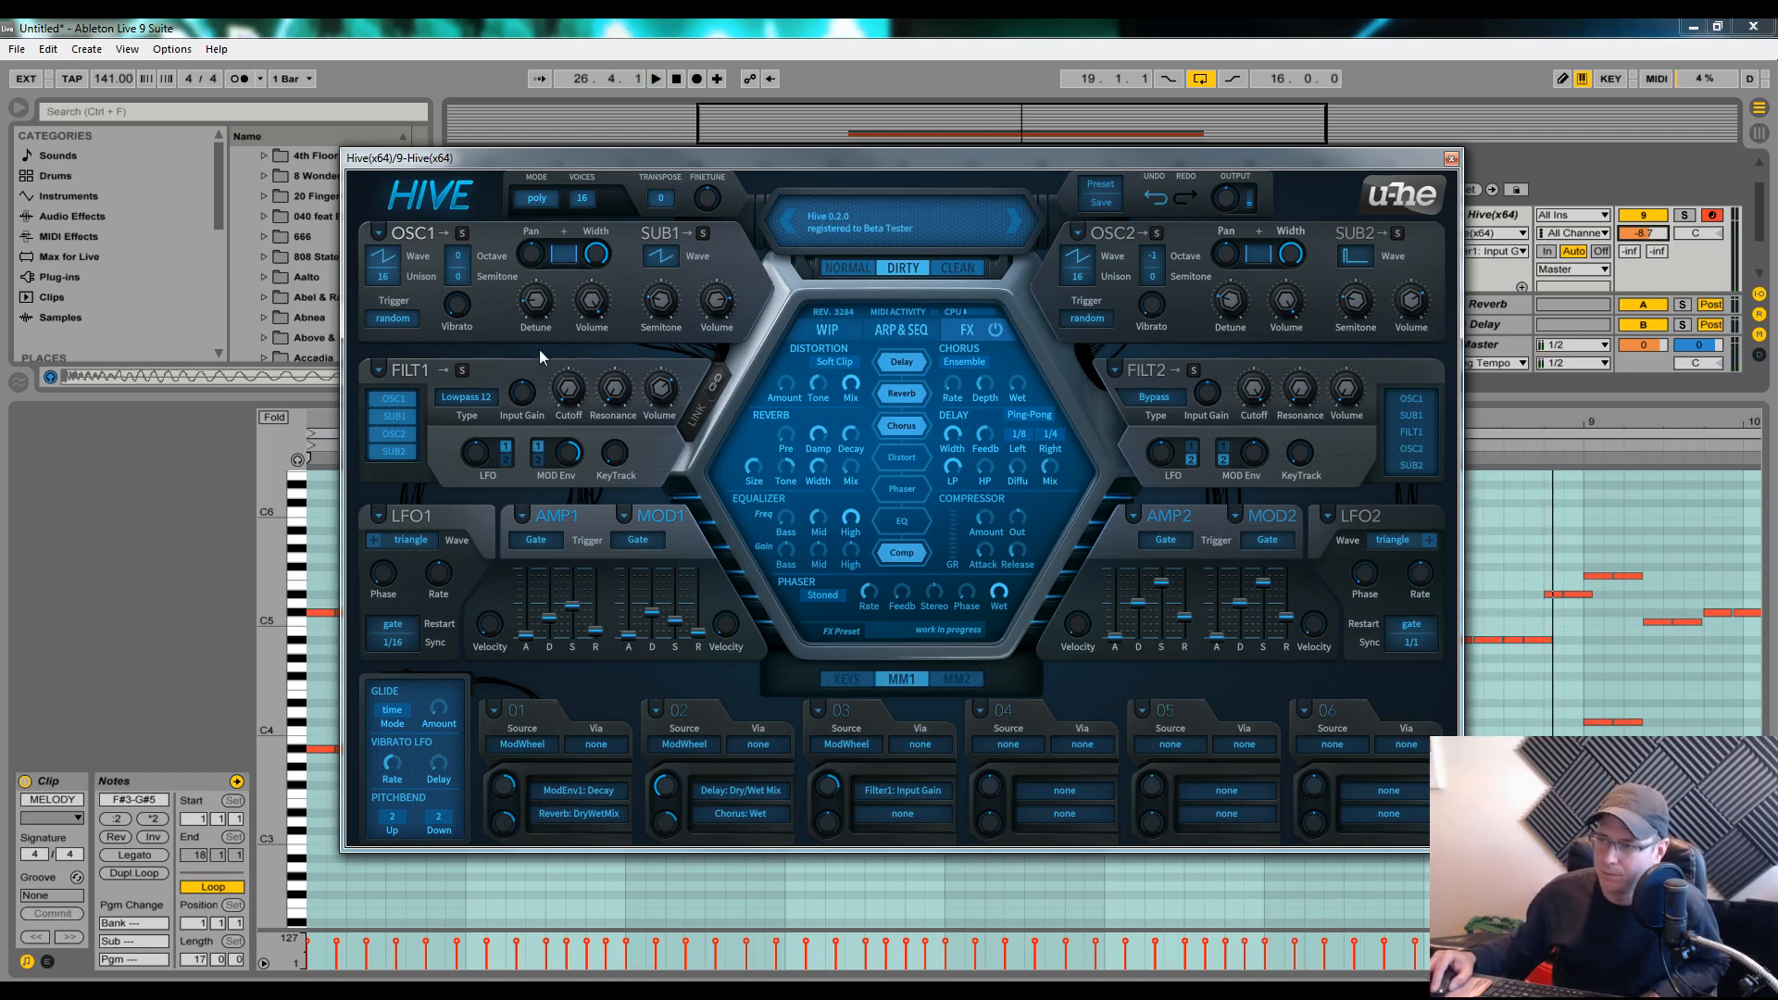
# Replay the melody with the mod wheel at 19.00 and raise the Hive track's volume to -3.3
pyautogui.click(847, 679)
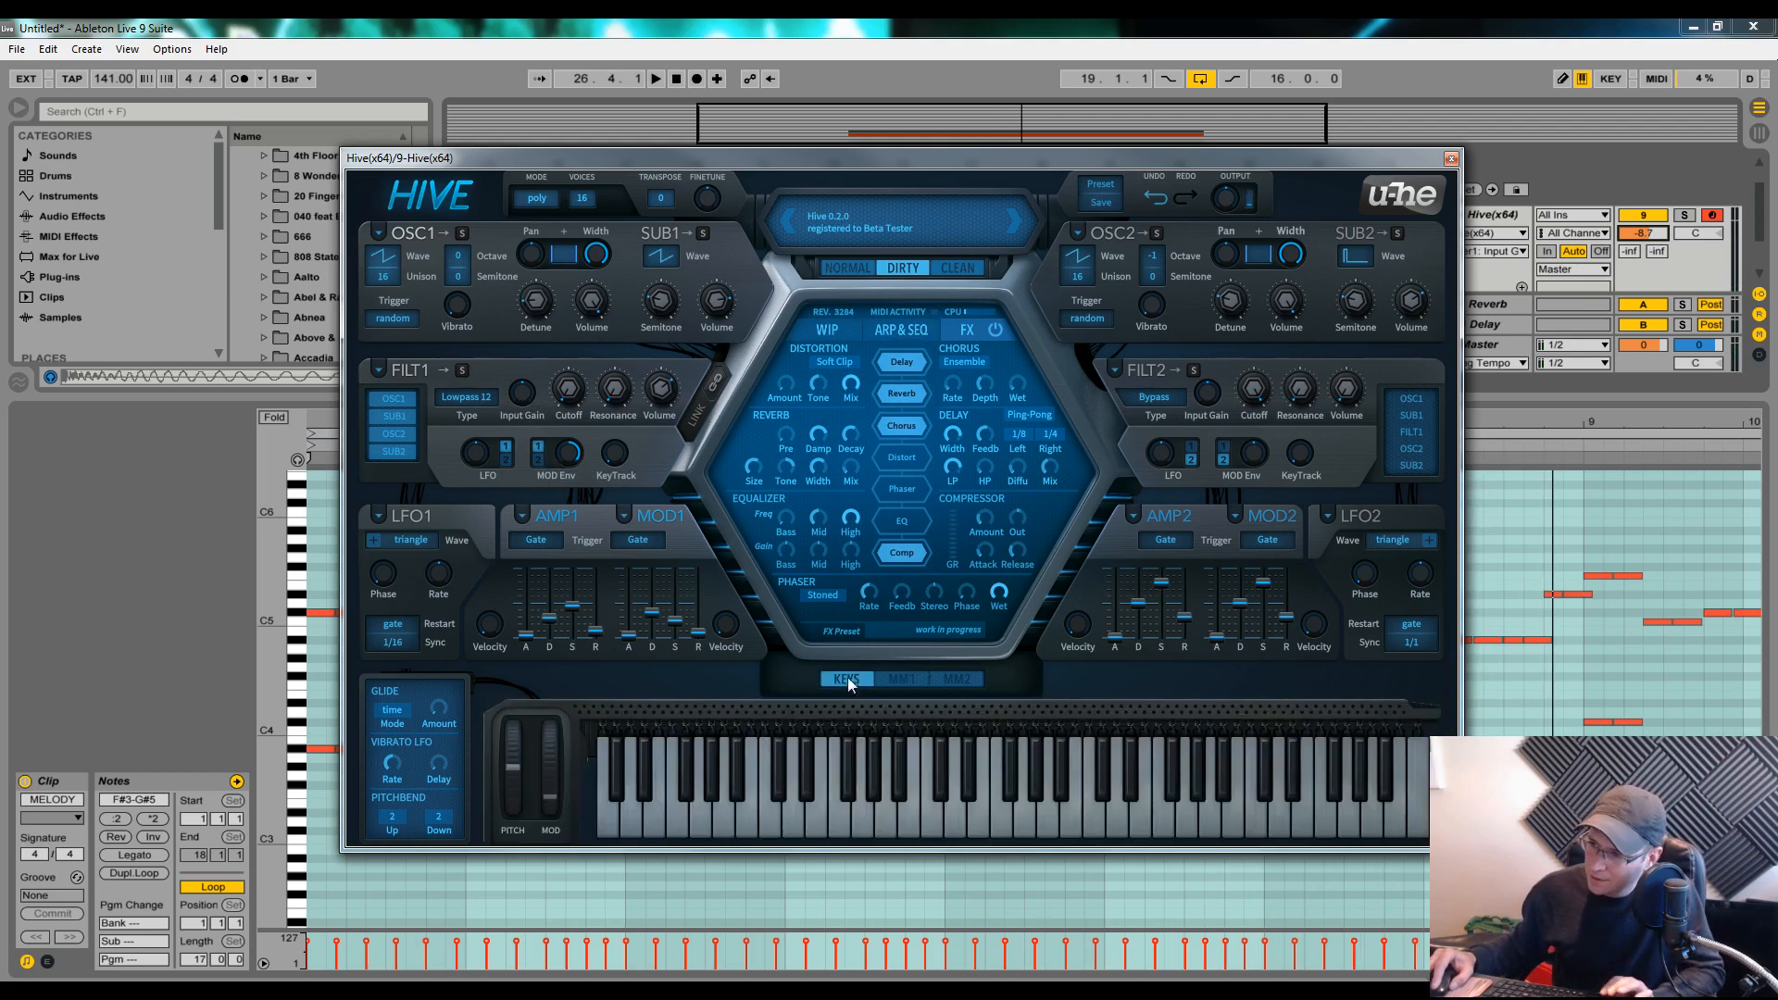
pyautogui.press('space')
pyautogui.moveTo(549, 752)
pyautogui.mouseDown()
pyautogui.moveTo(543, 648)
pyautogui.moveTo(547, 774)
pyautogui.mouseUp()
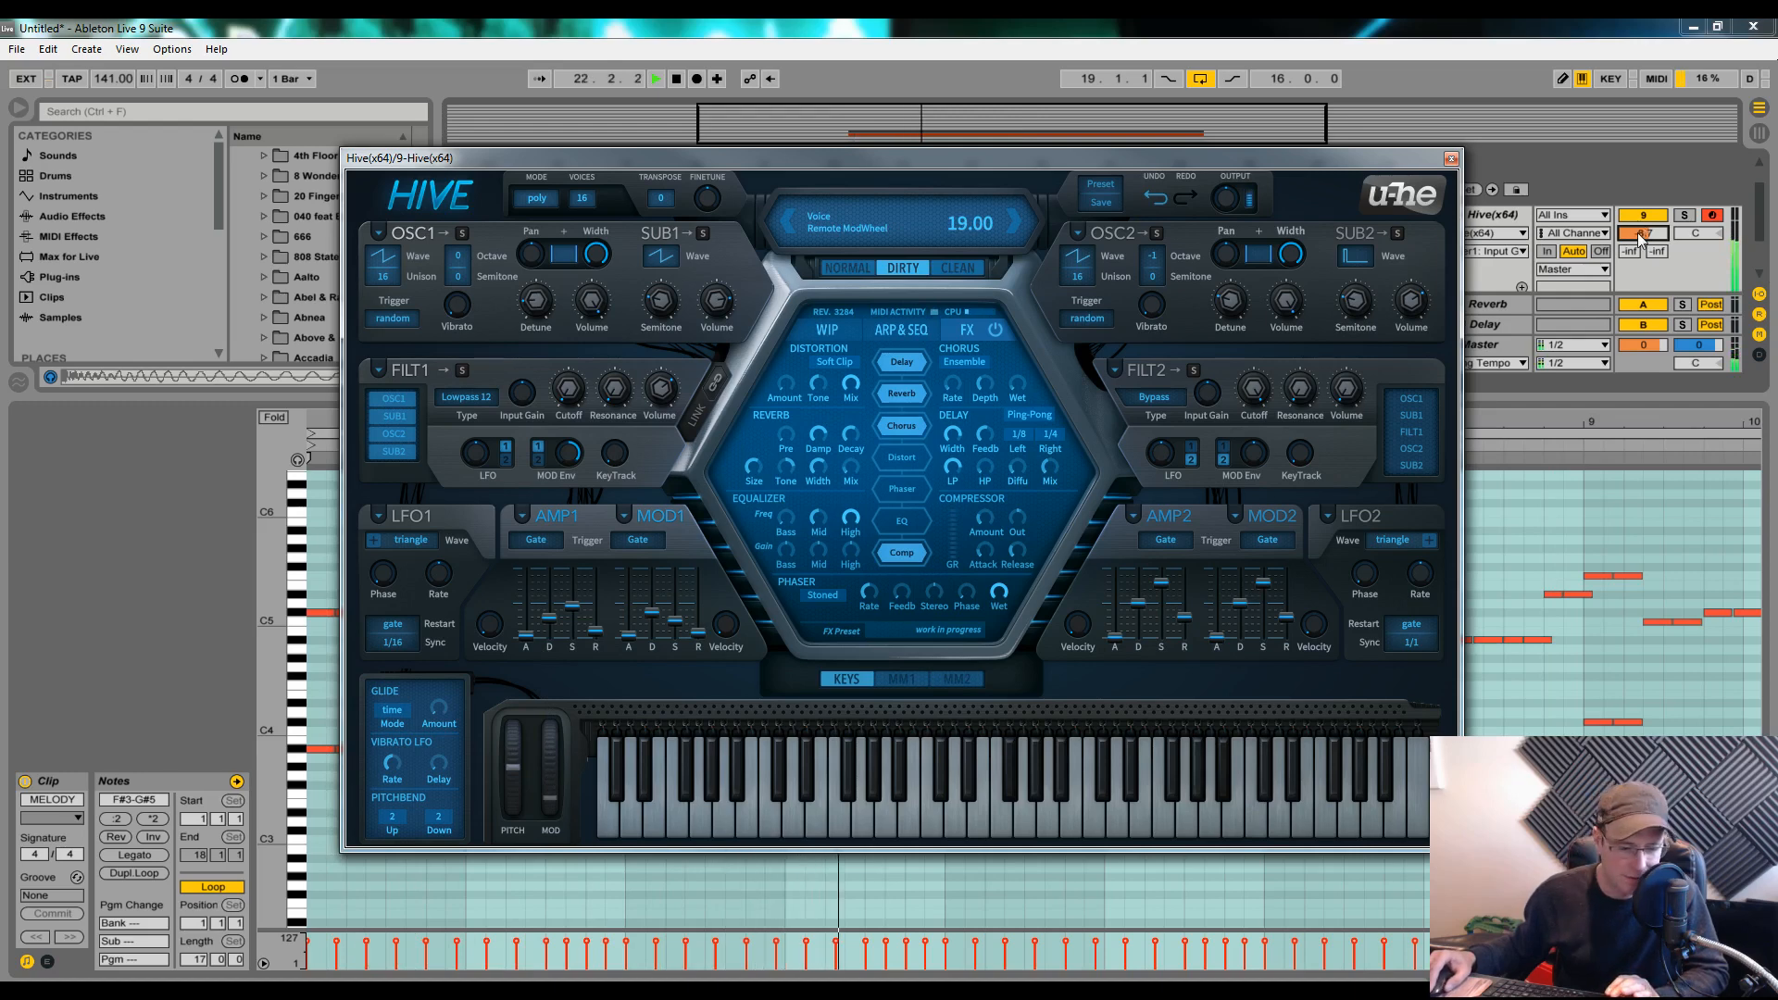
pyautogui.moveTo(1644, 233); pyautogui.dragTo(1644, 209)
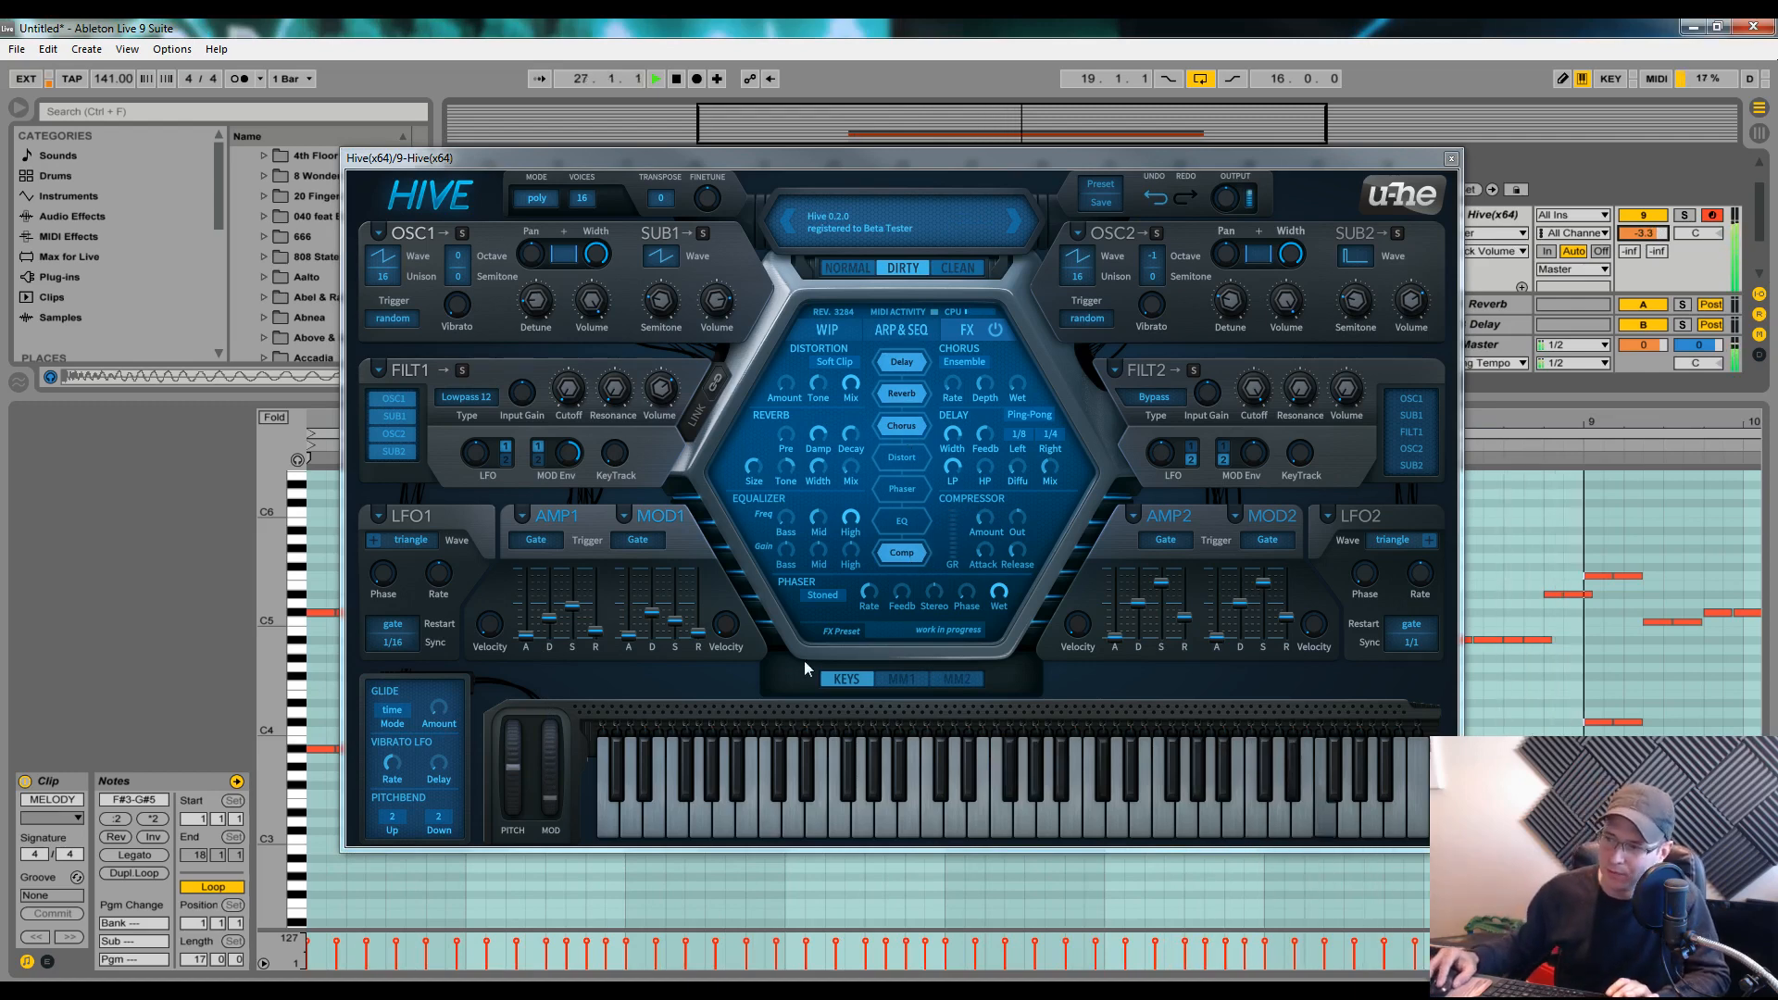
# Raise the mod wheel to 73.50 and move Chorus ahead of Reverb in the effects chain
pyautogui.click(902, 678)
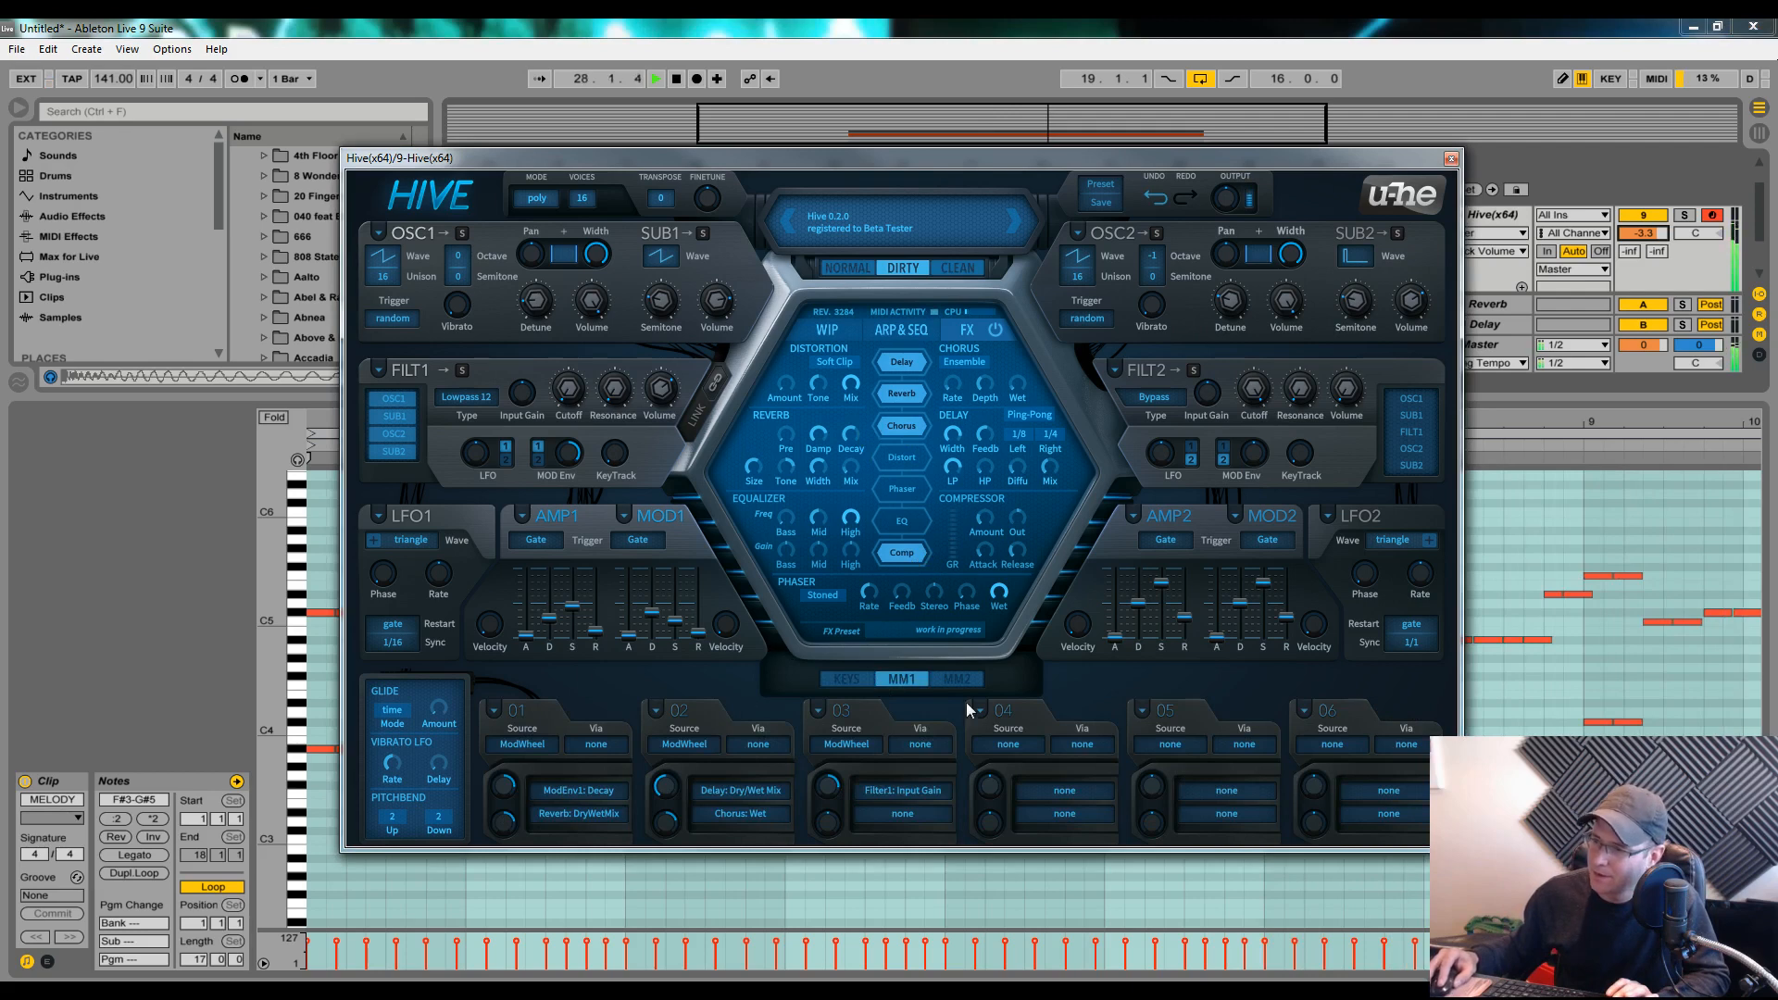
pyautogui.click(844, 678)
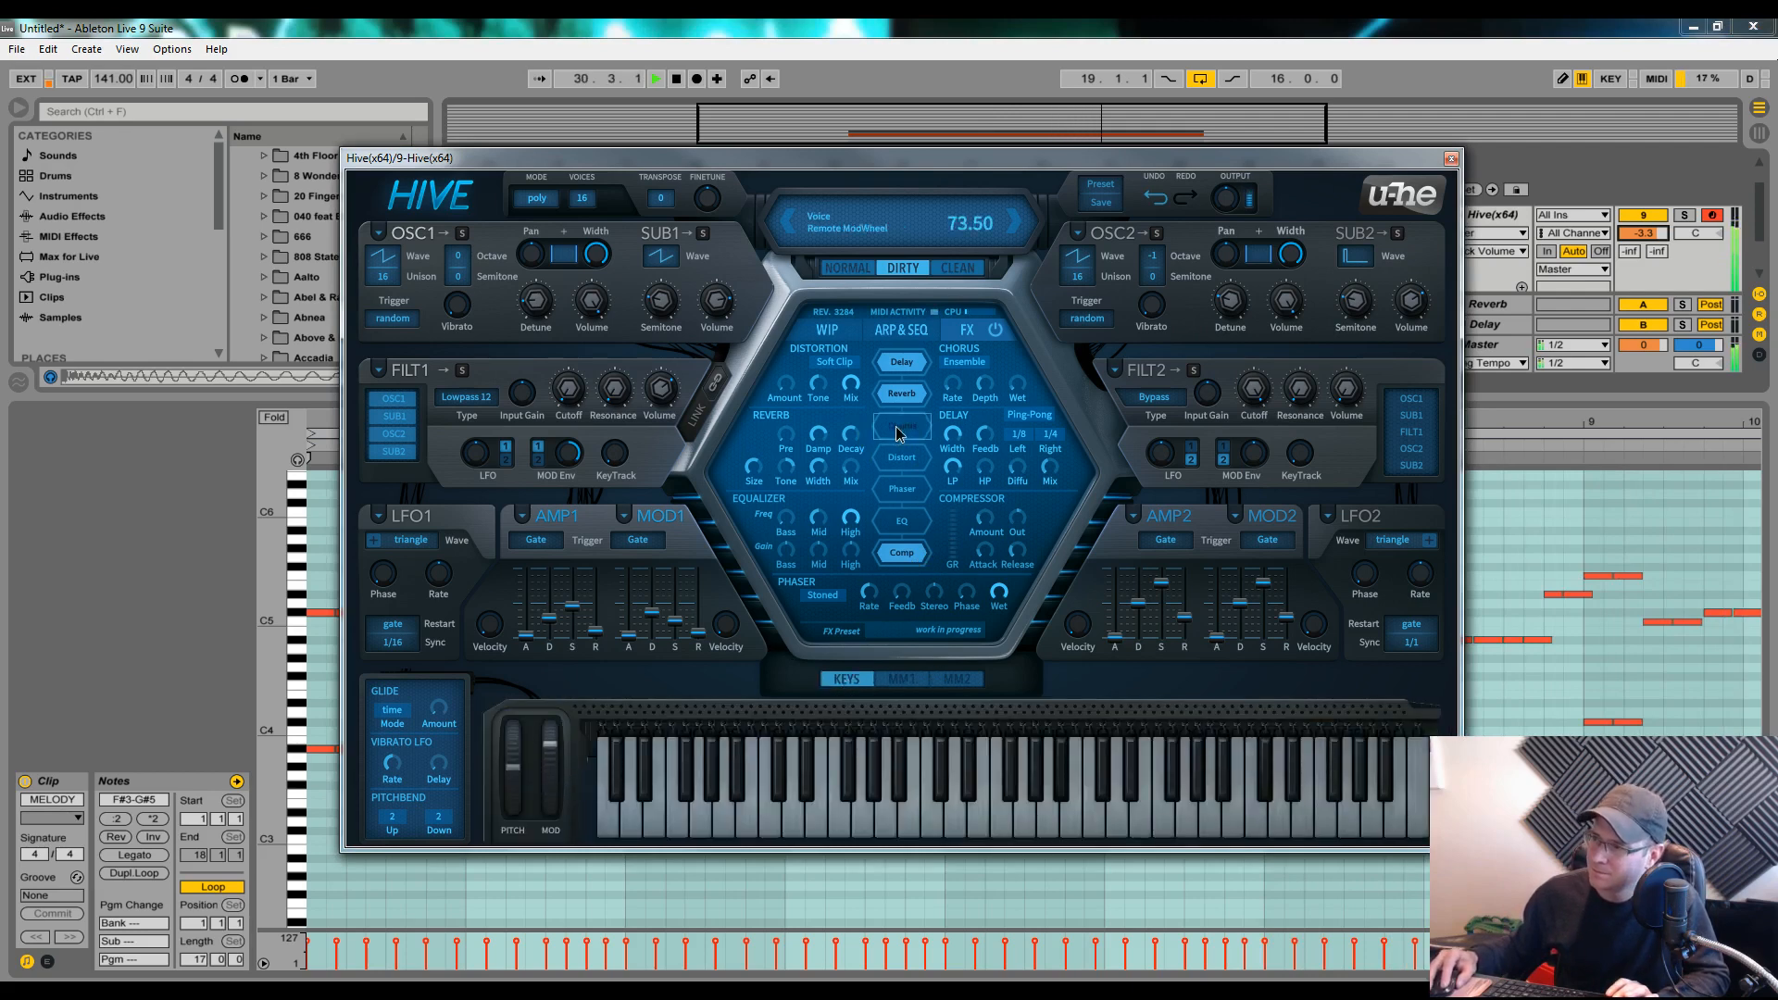
pyautogui.click(903, 390)
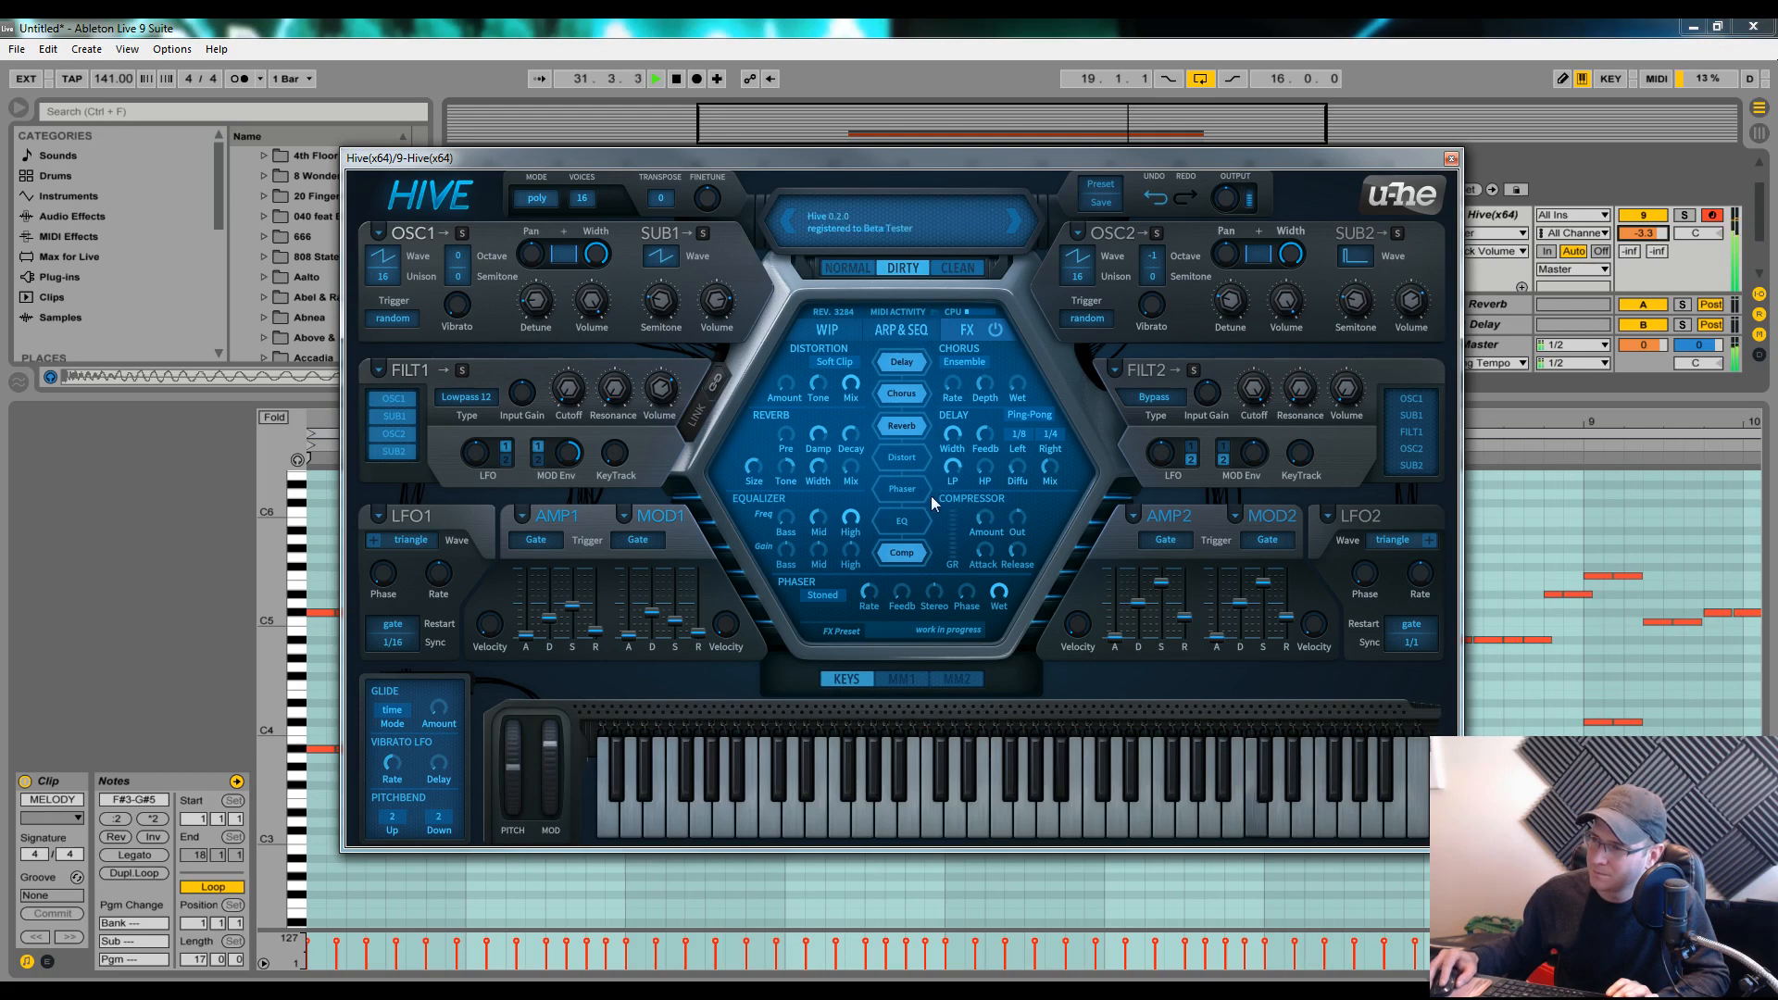
# Set the chorus wet level to 7.00, audition it with the mod wheel lowered to 20.00 and stop playback
pyautogui.moveTo(1015, 382); pyautogui.dragTo(1013, 390)
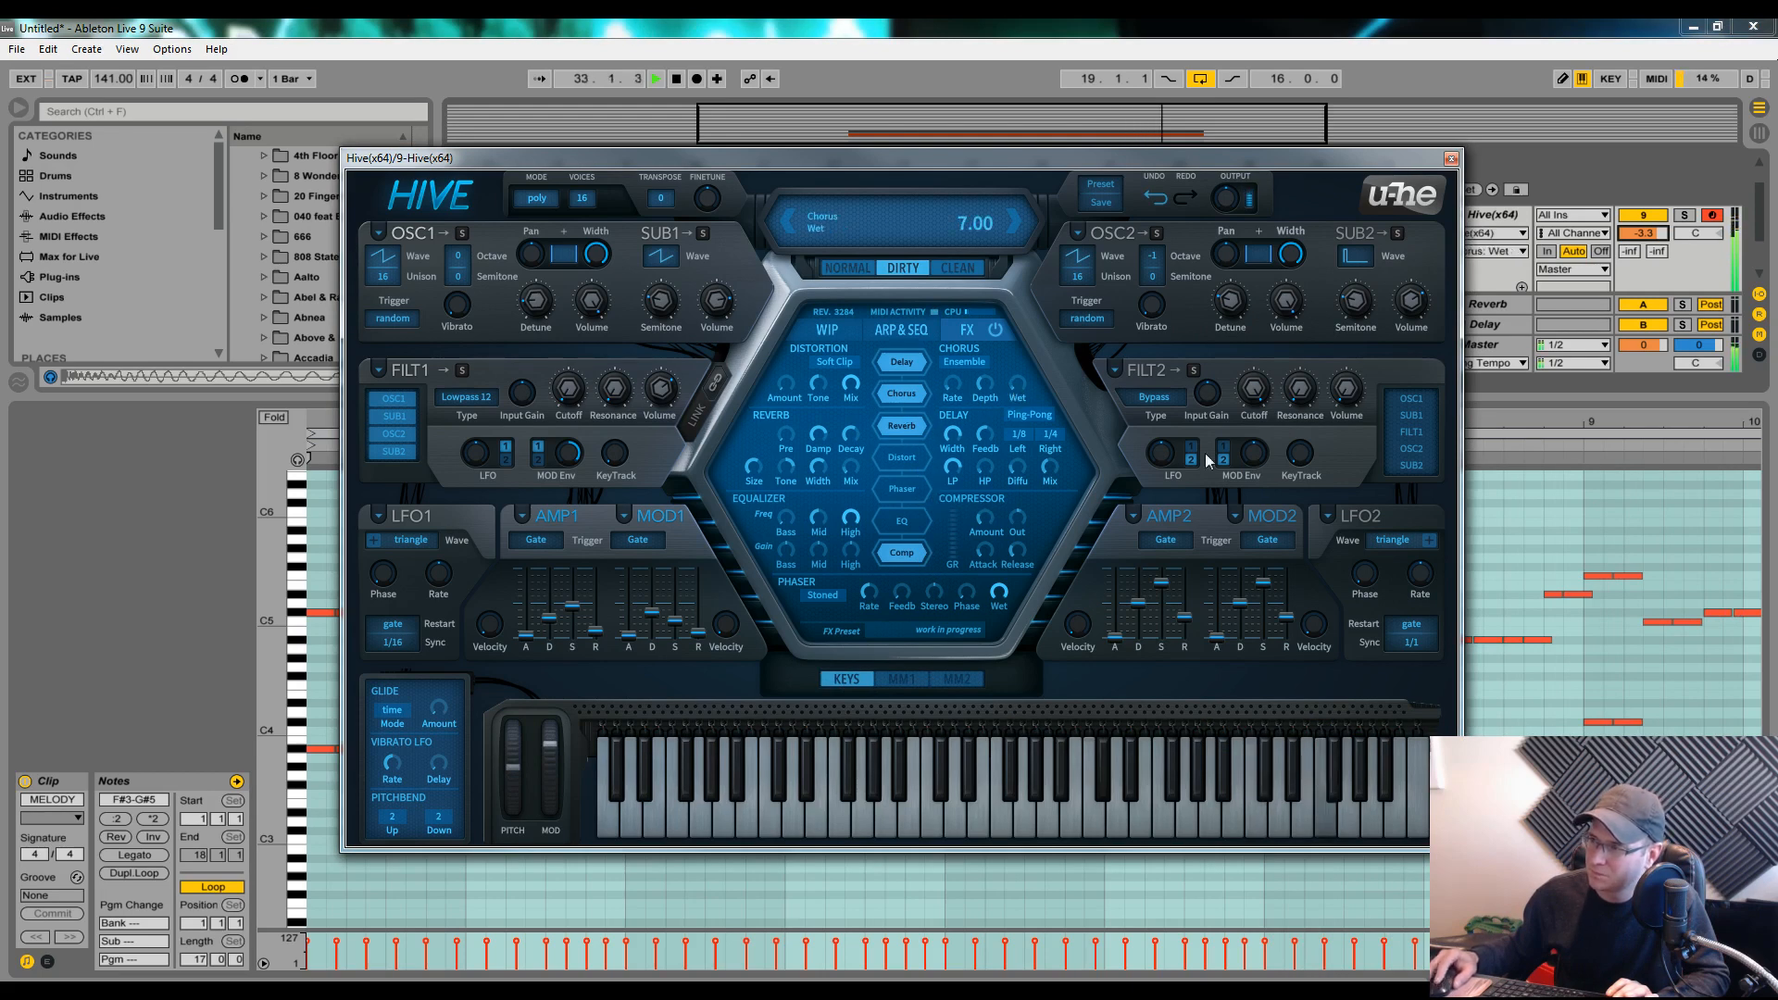
pyautogui.click(902, 680)
pyautogui.click(844, 680)
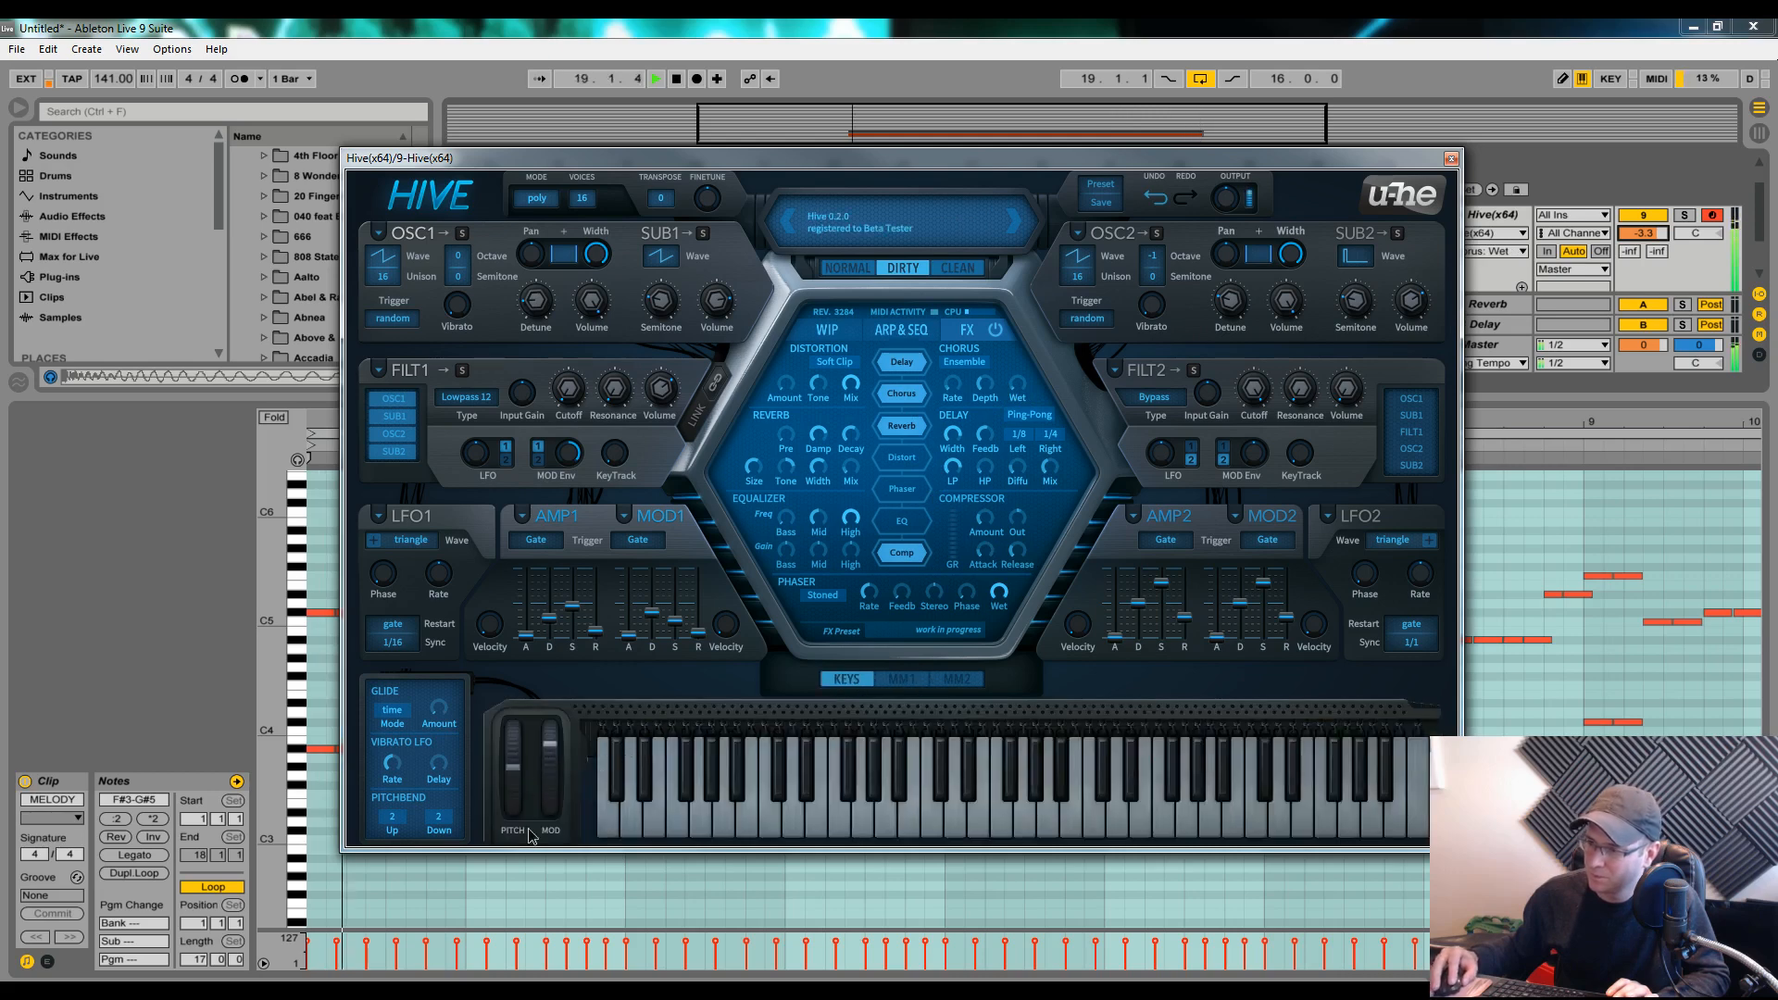
pyautogui.moveTo(553, 732); pyautogui.dragTo(554, 828)
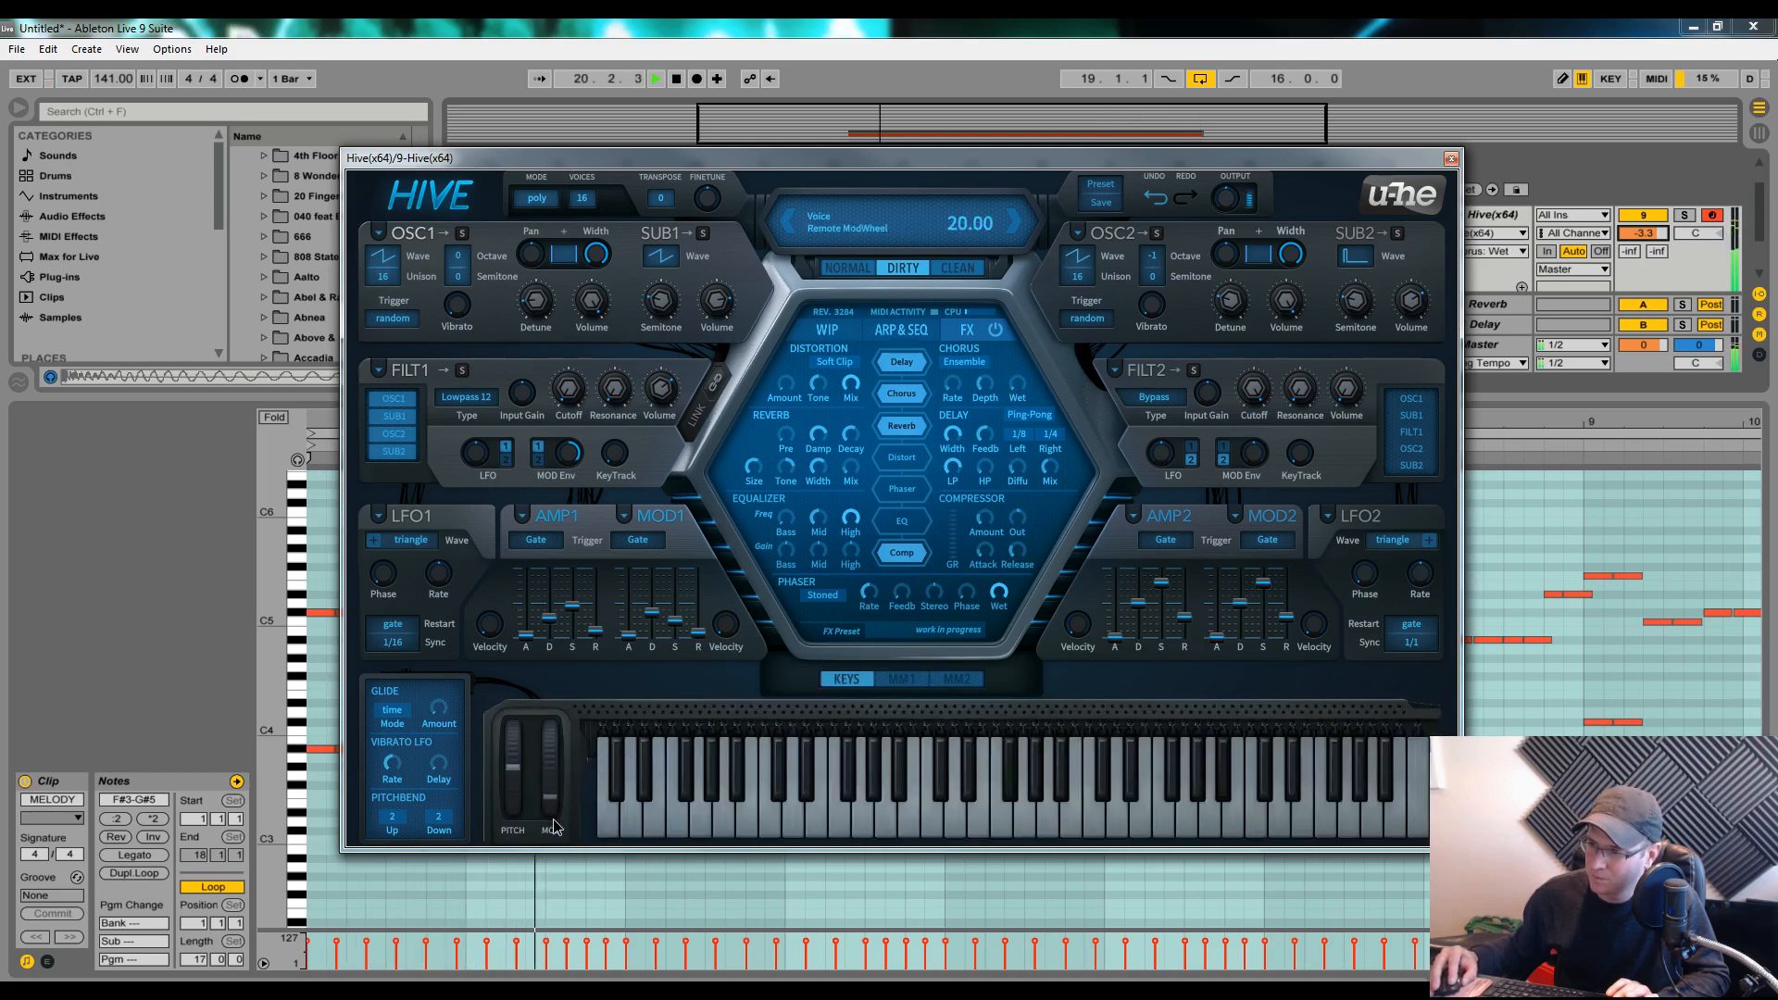
pyautogui.press('space')
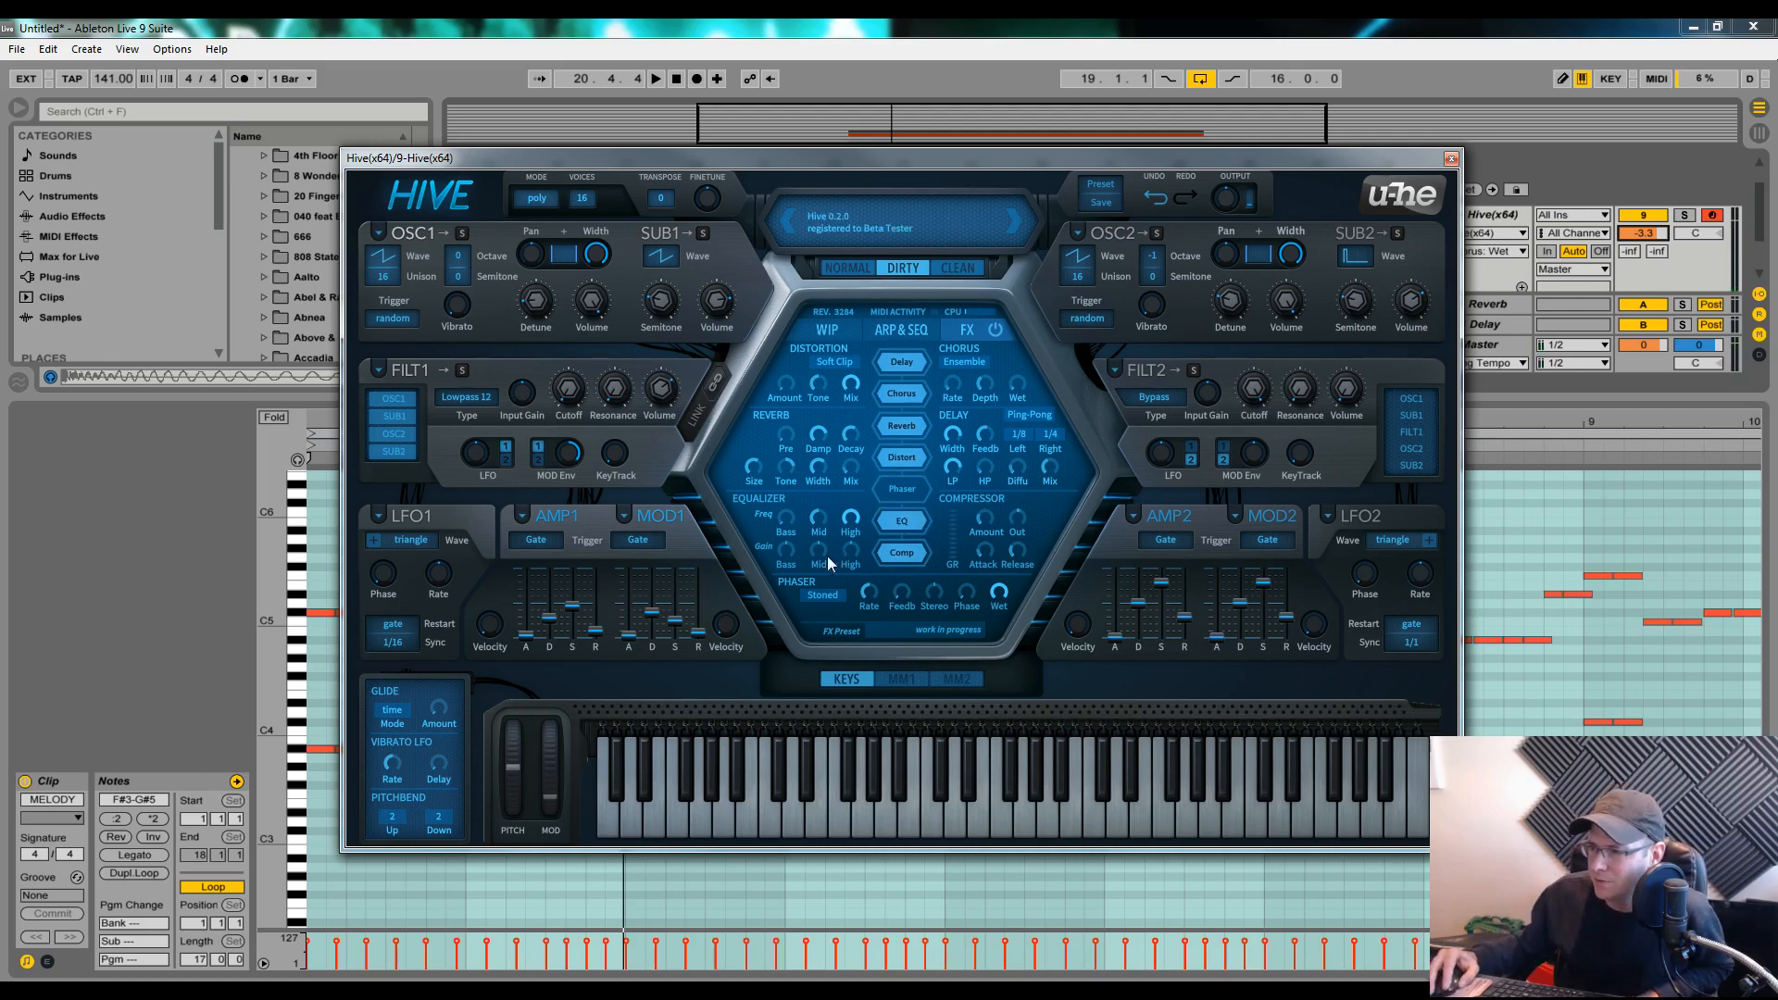
# Boost the equalizer's mid gain to 4.60 dB during playback and lower the Hive track's volume to -4.3
pyautogui.moveTo(827, 556); pyautogui.dragTo(822, 545)
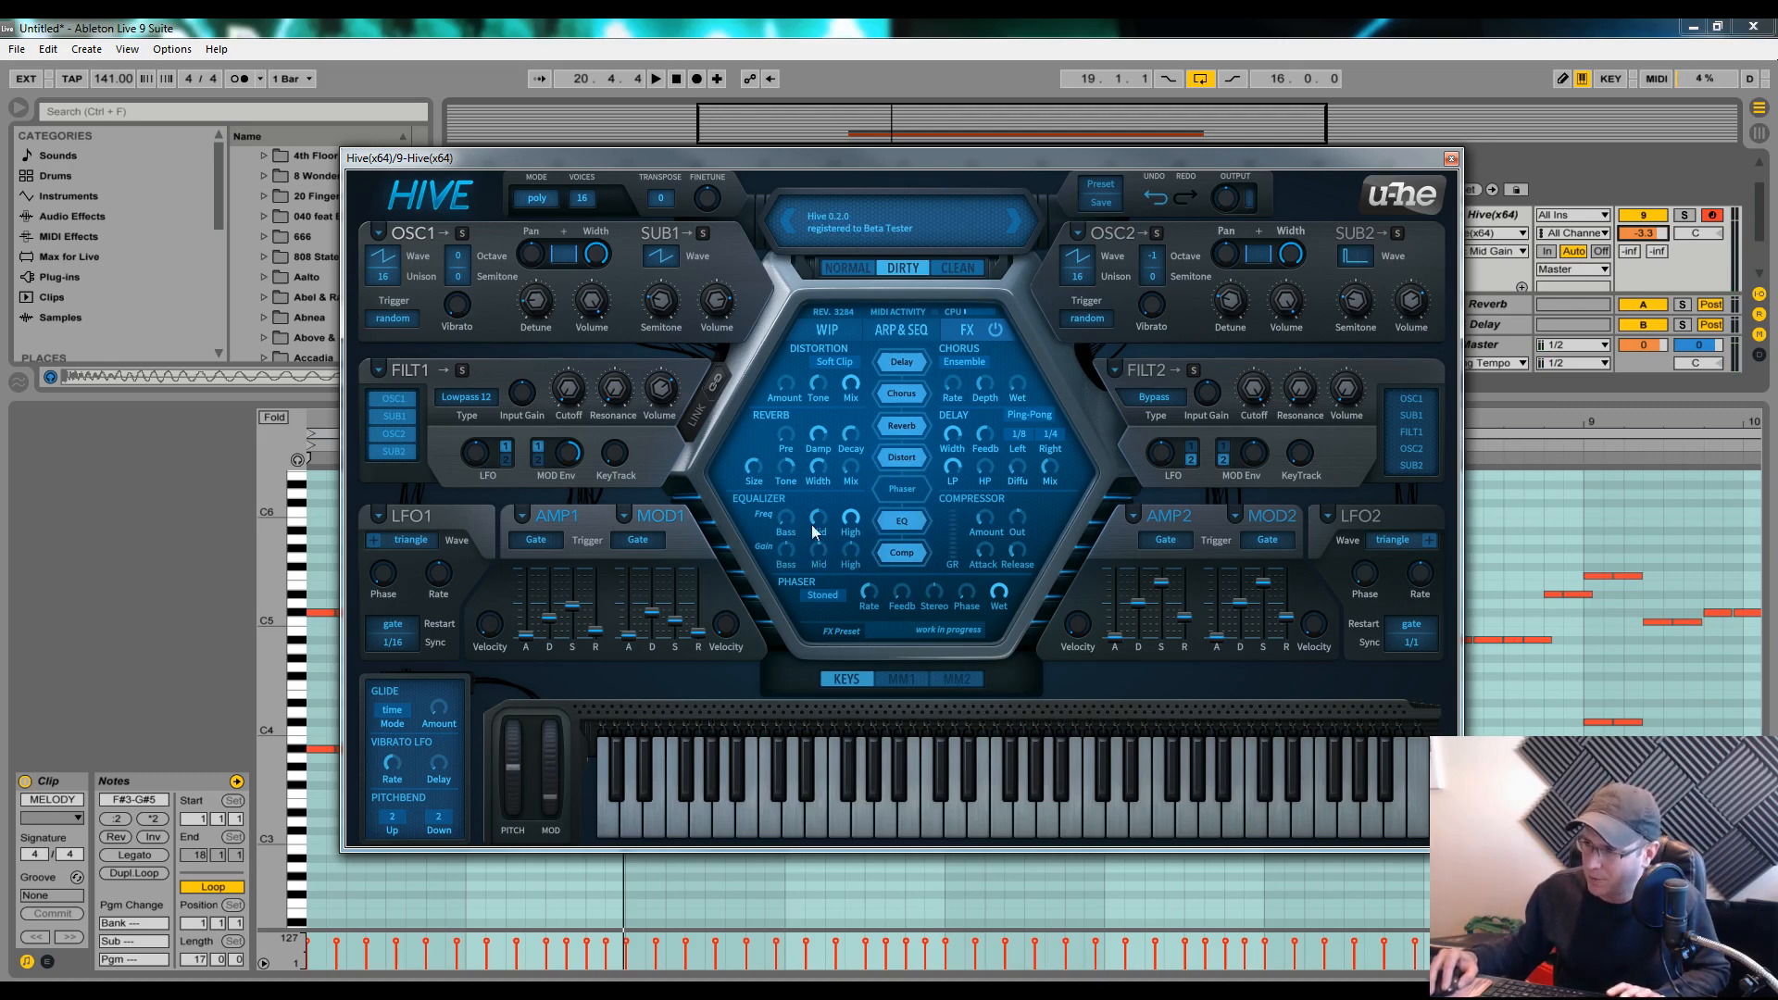
pyautogui.scroll(2, 821, 558)
pyautogui.press('space')
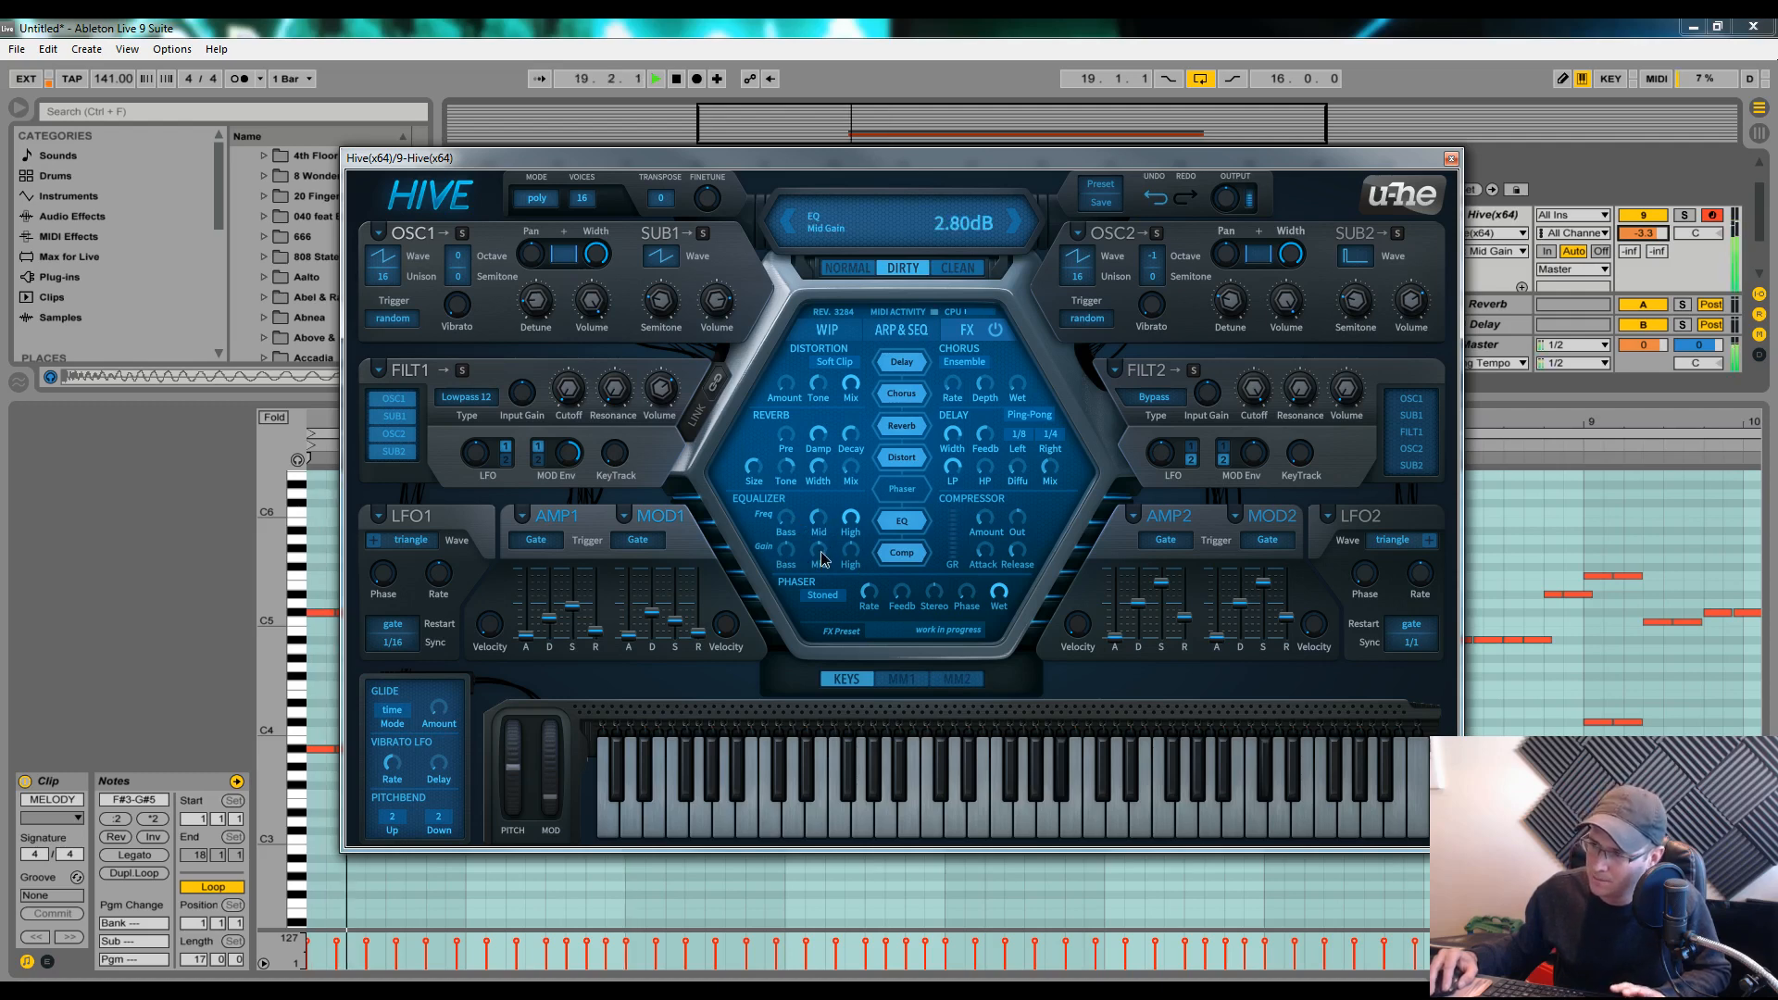
pyautogui.moveTo(823, 558); pyautogui.dragTo(821, 548)
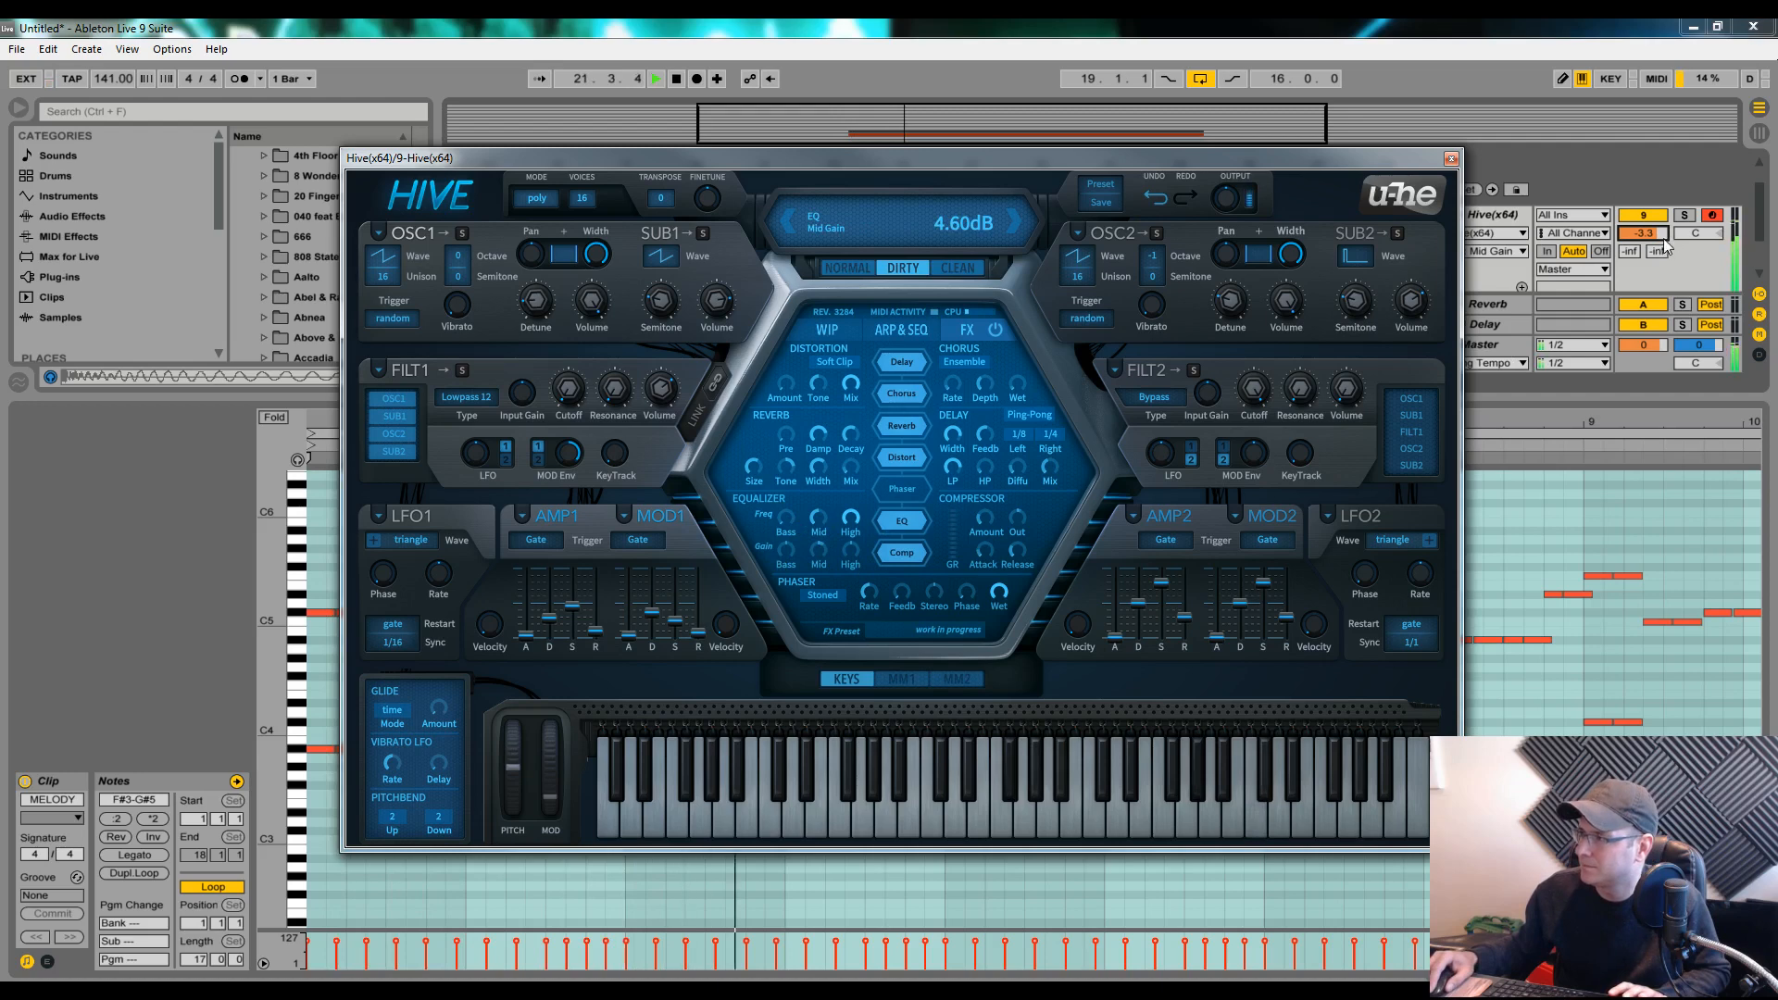
pyautogui.moveTo(1647, 235); pyautogui.dragTo(1646, 243)
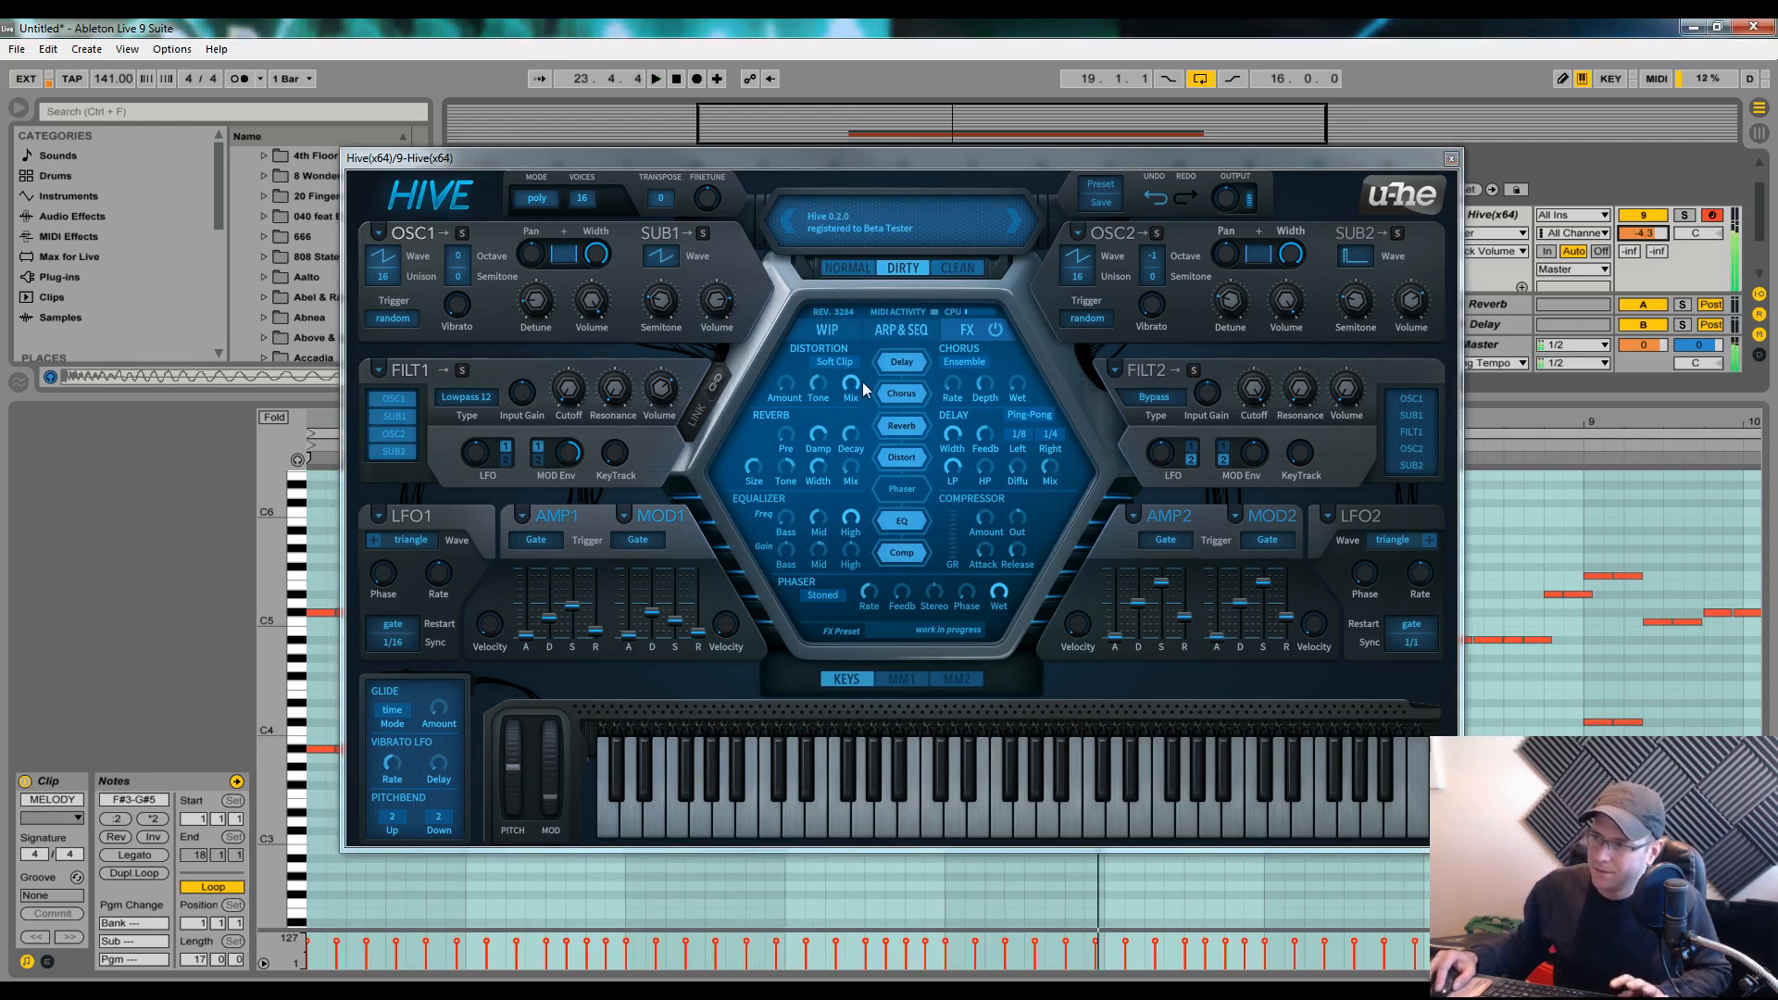
# Set the distortion type to Corrode
pyautogui.click(838, 363)
pyautogui.click(917, 433)
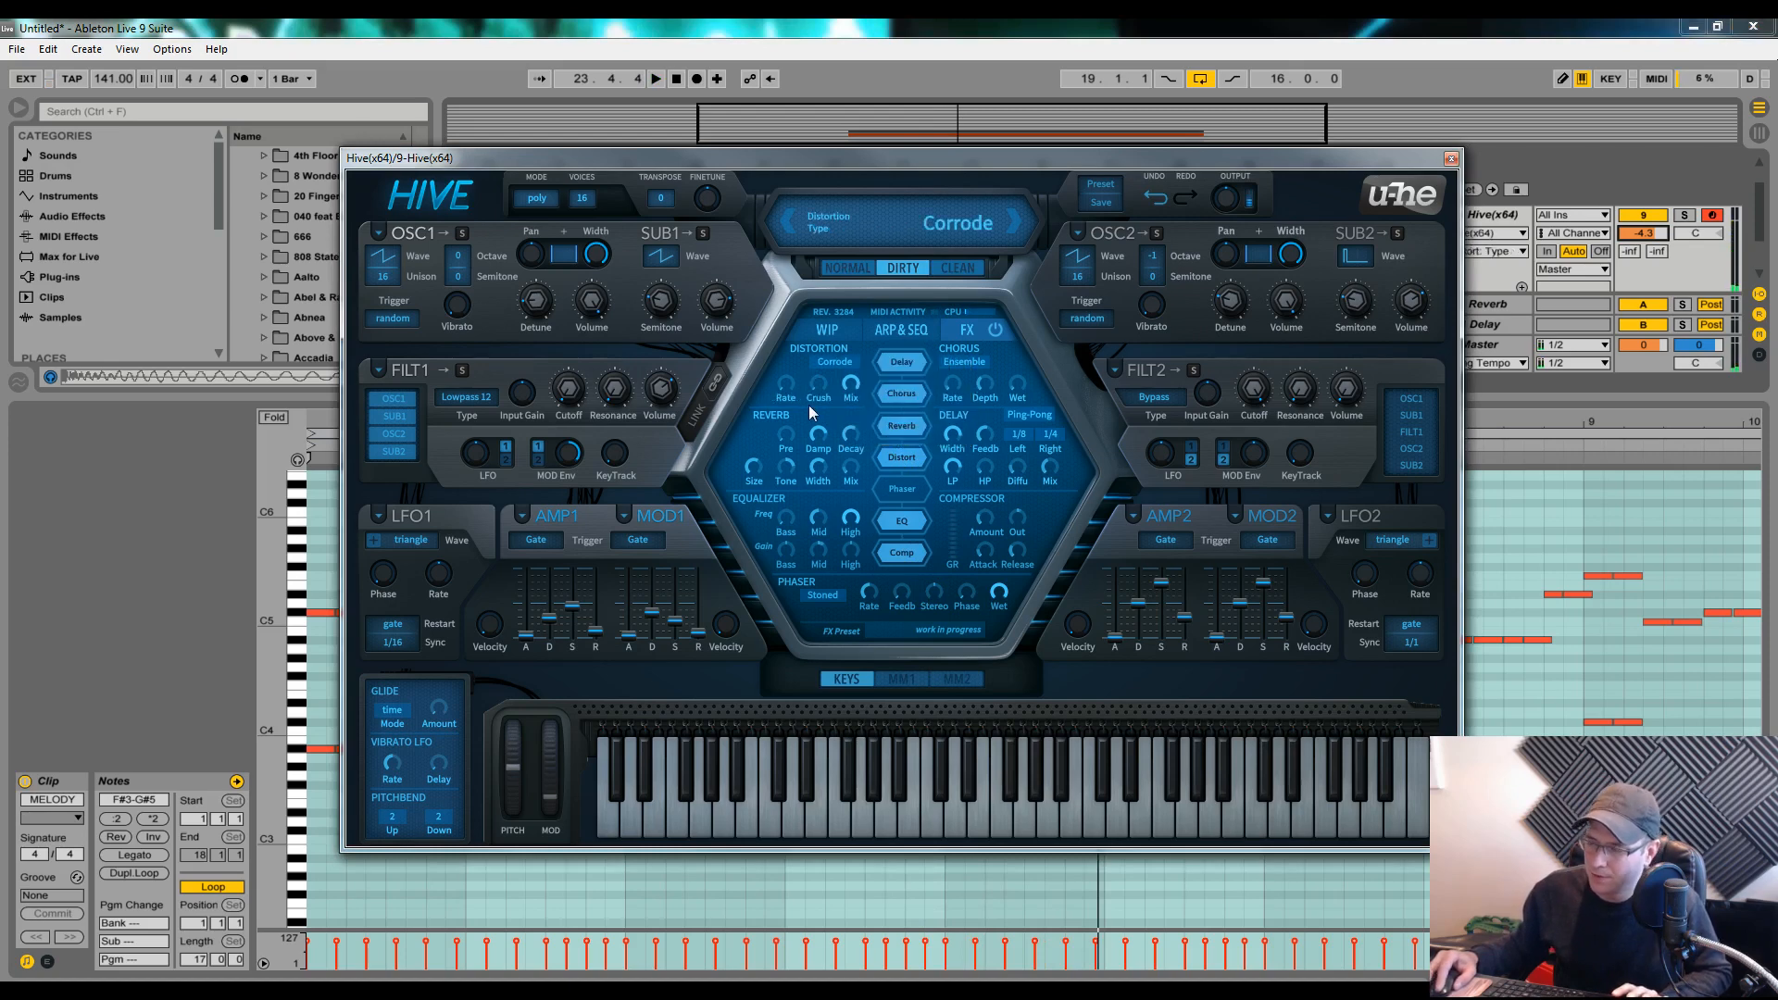
# Set the distortion mix to 73.50, adjust the crush amount during playback and set the distortion rate to 34.00
pyautogui.moveTo(850, 384); pyautogui.dragTo(854, 416)
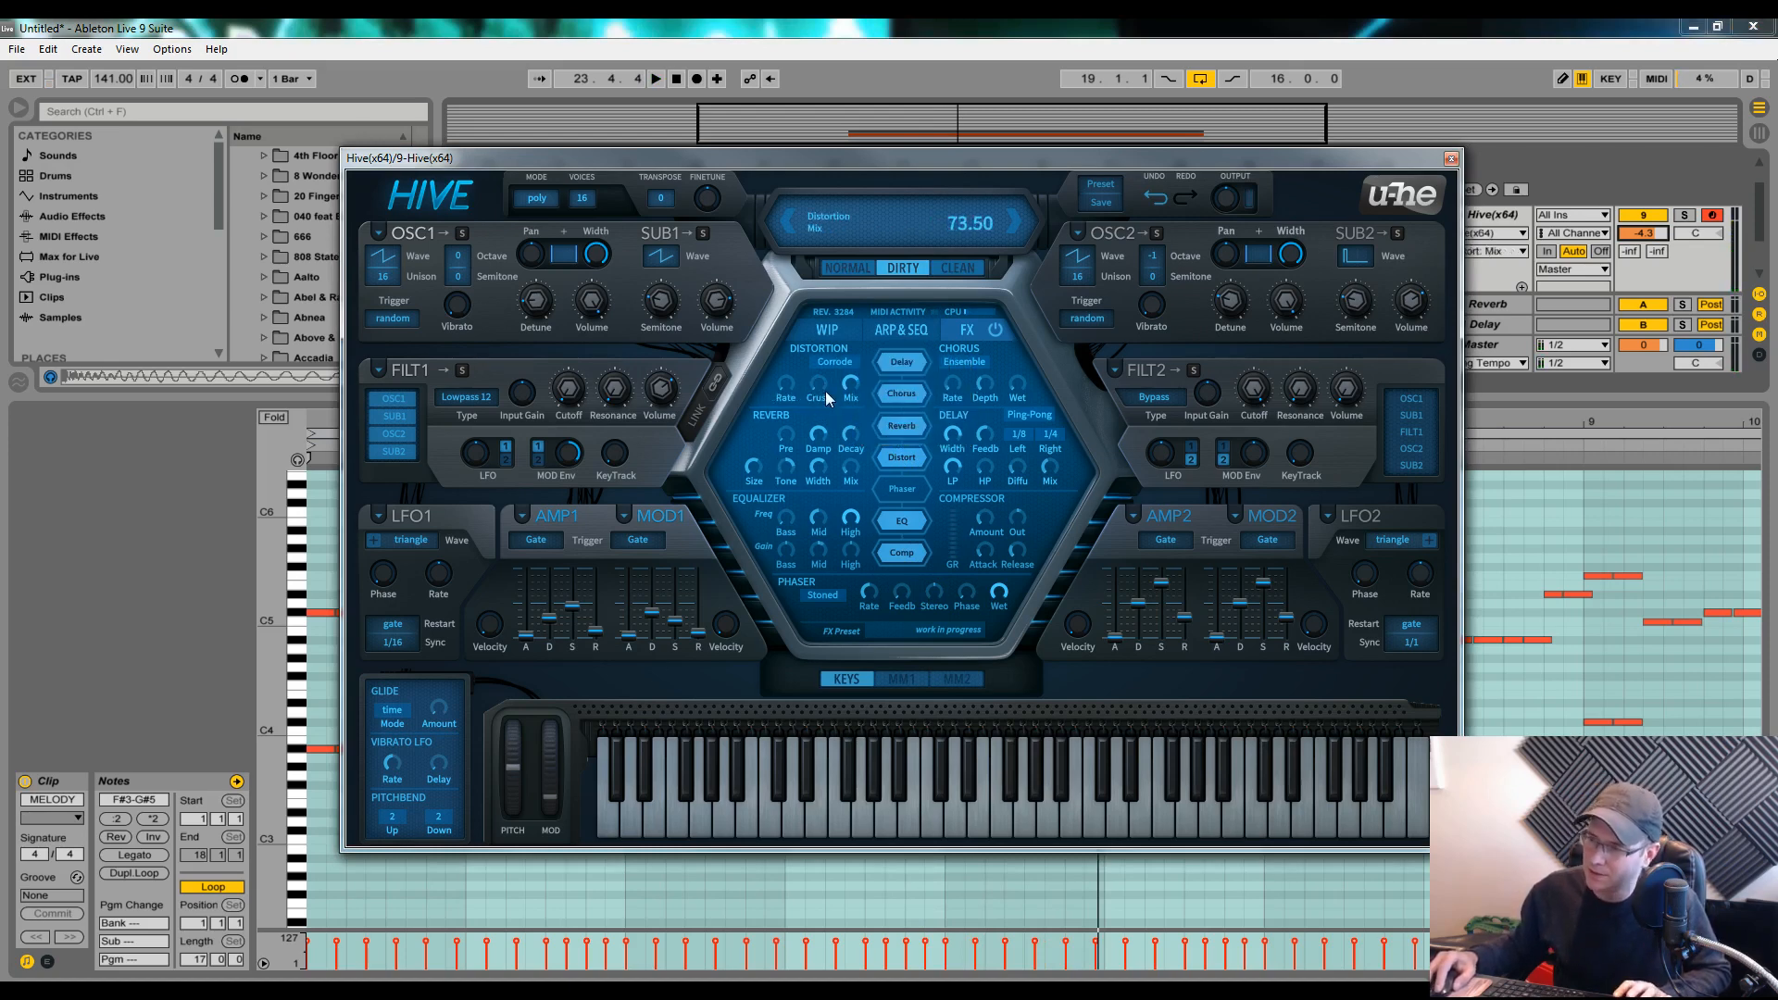
pyautogui.press('space')
pyautogui.moveTo(821, 389); pyautogui.dragTo(826, 331)
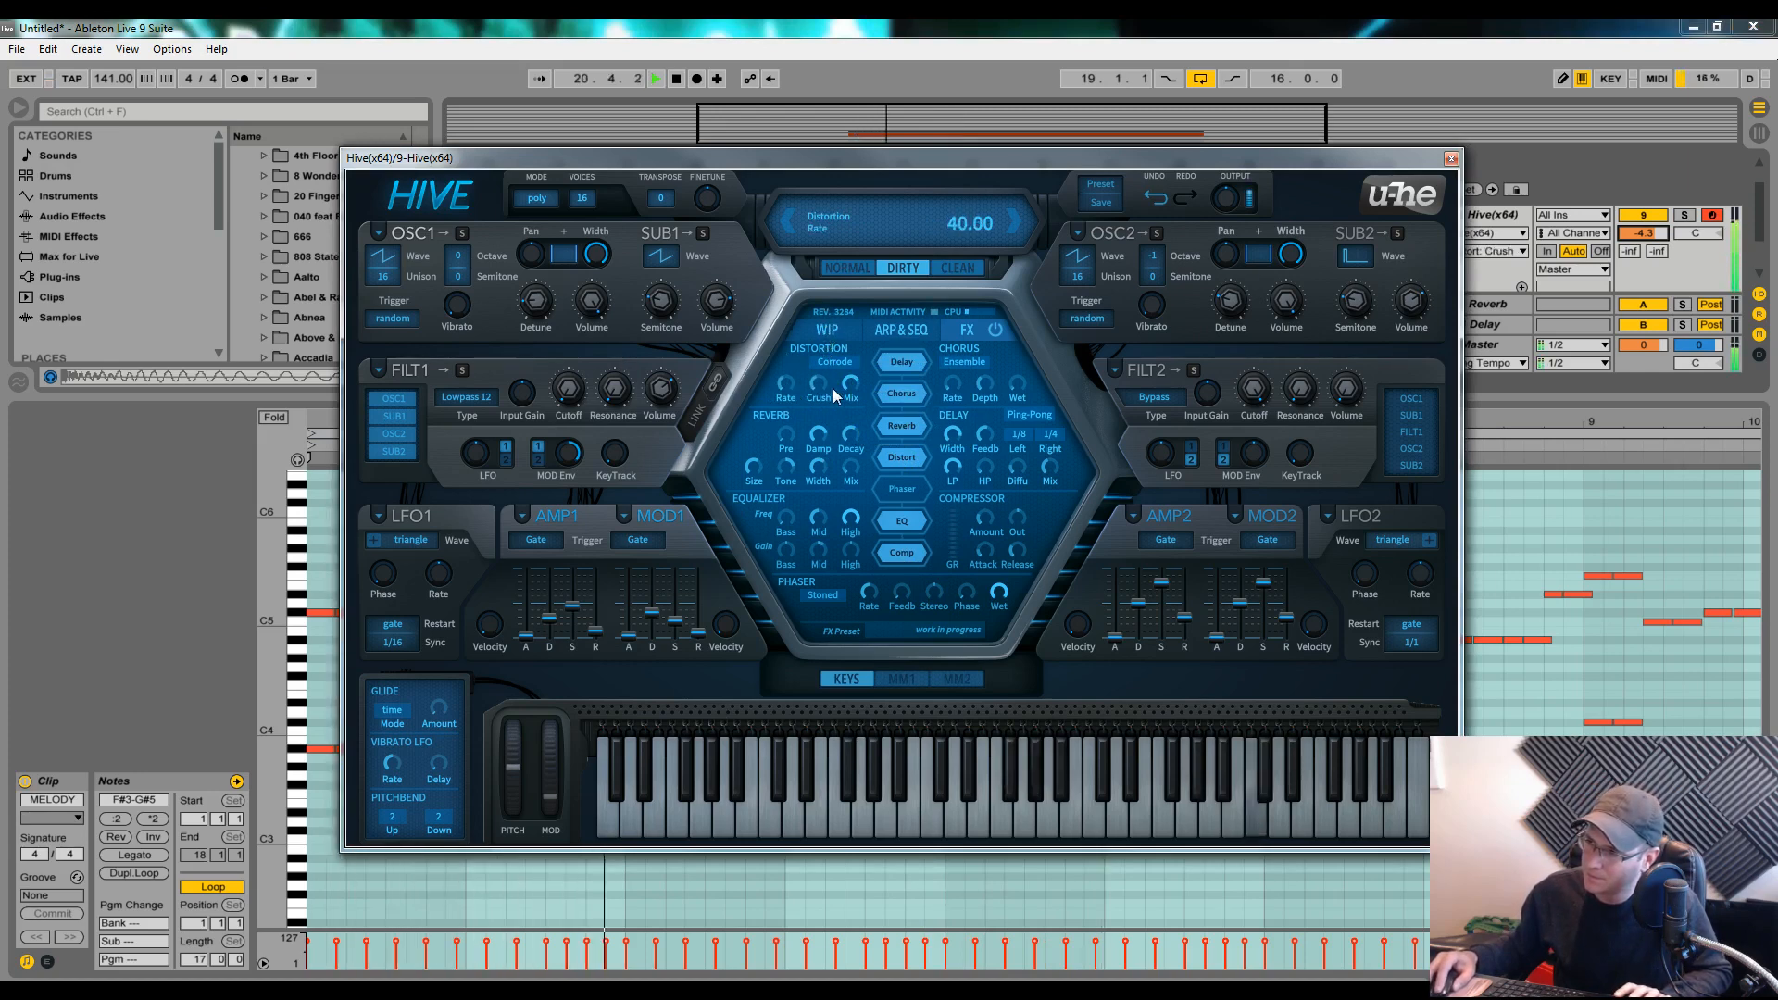
pyautogui.moveTo(820, 385); pyautogui.dragTo(785, 398)
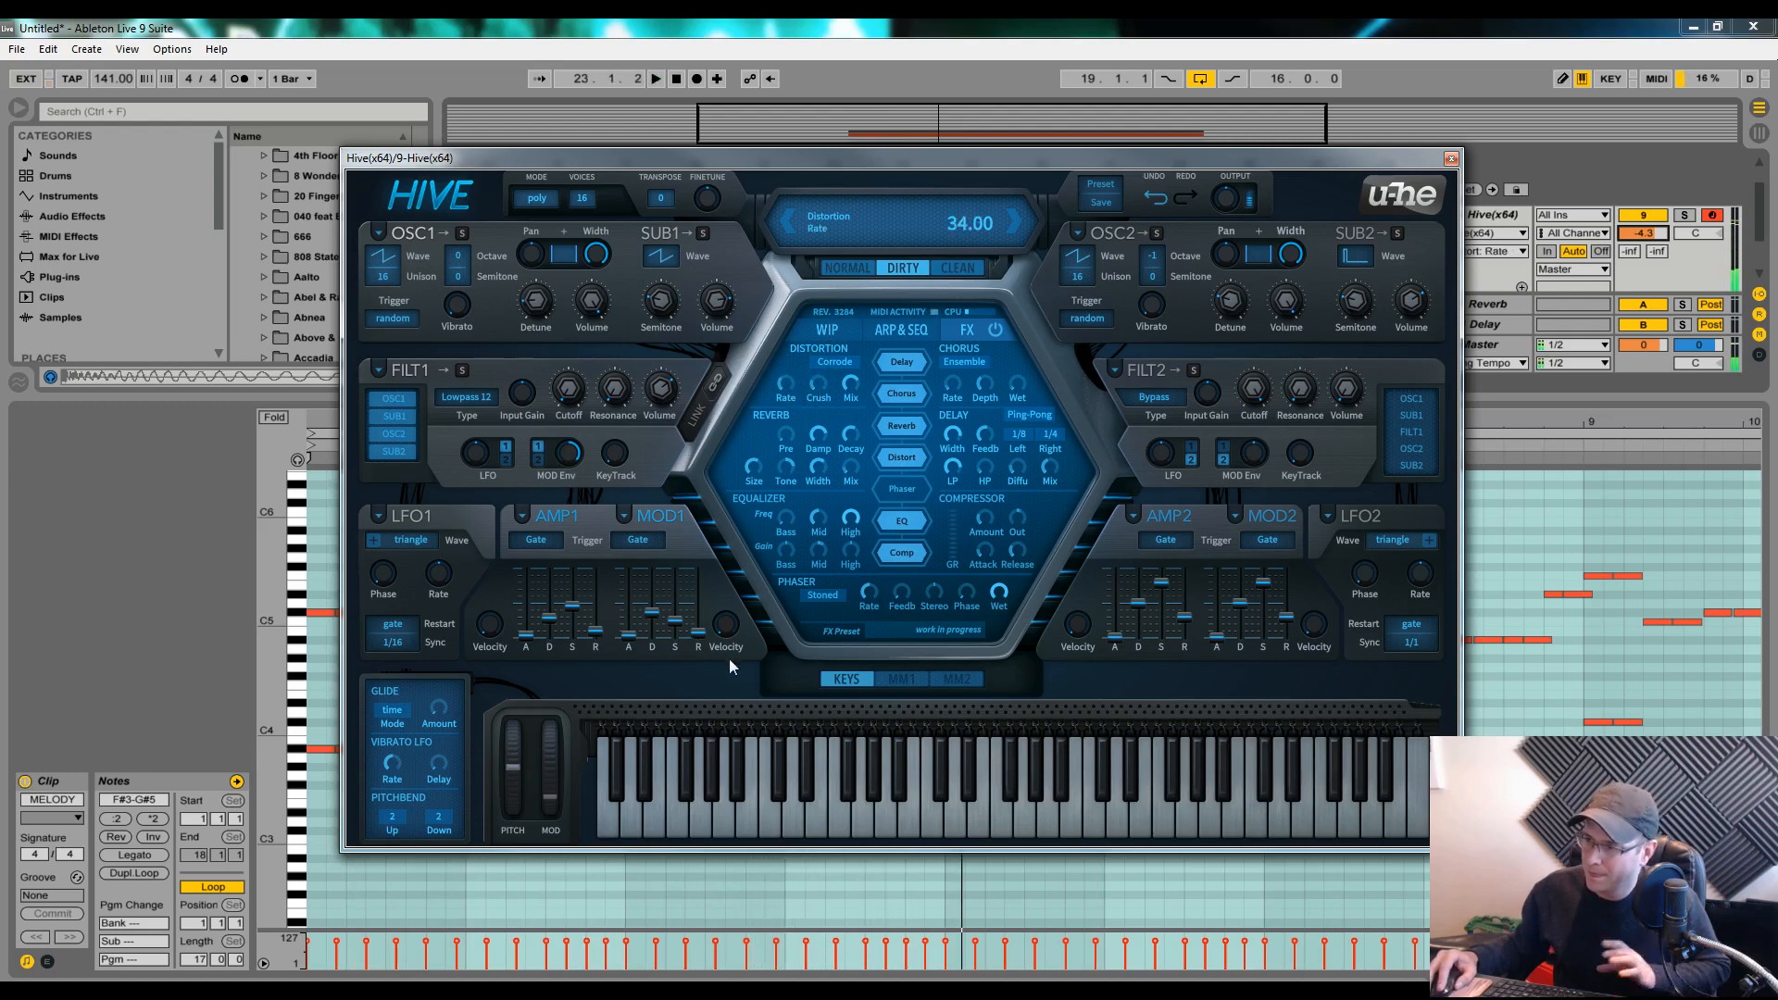
# Route Mod1 to the distortion rate in modulation matrix slot 4 with a depth of -70.00
pyautogui.click(901, 680)
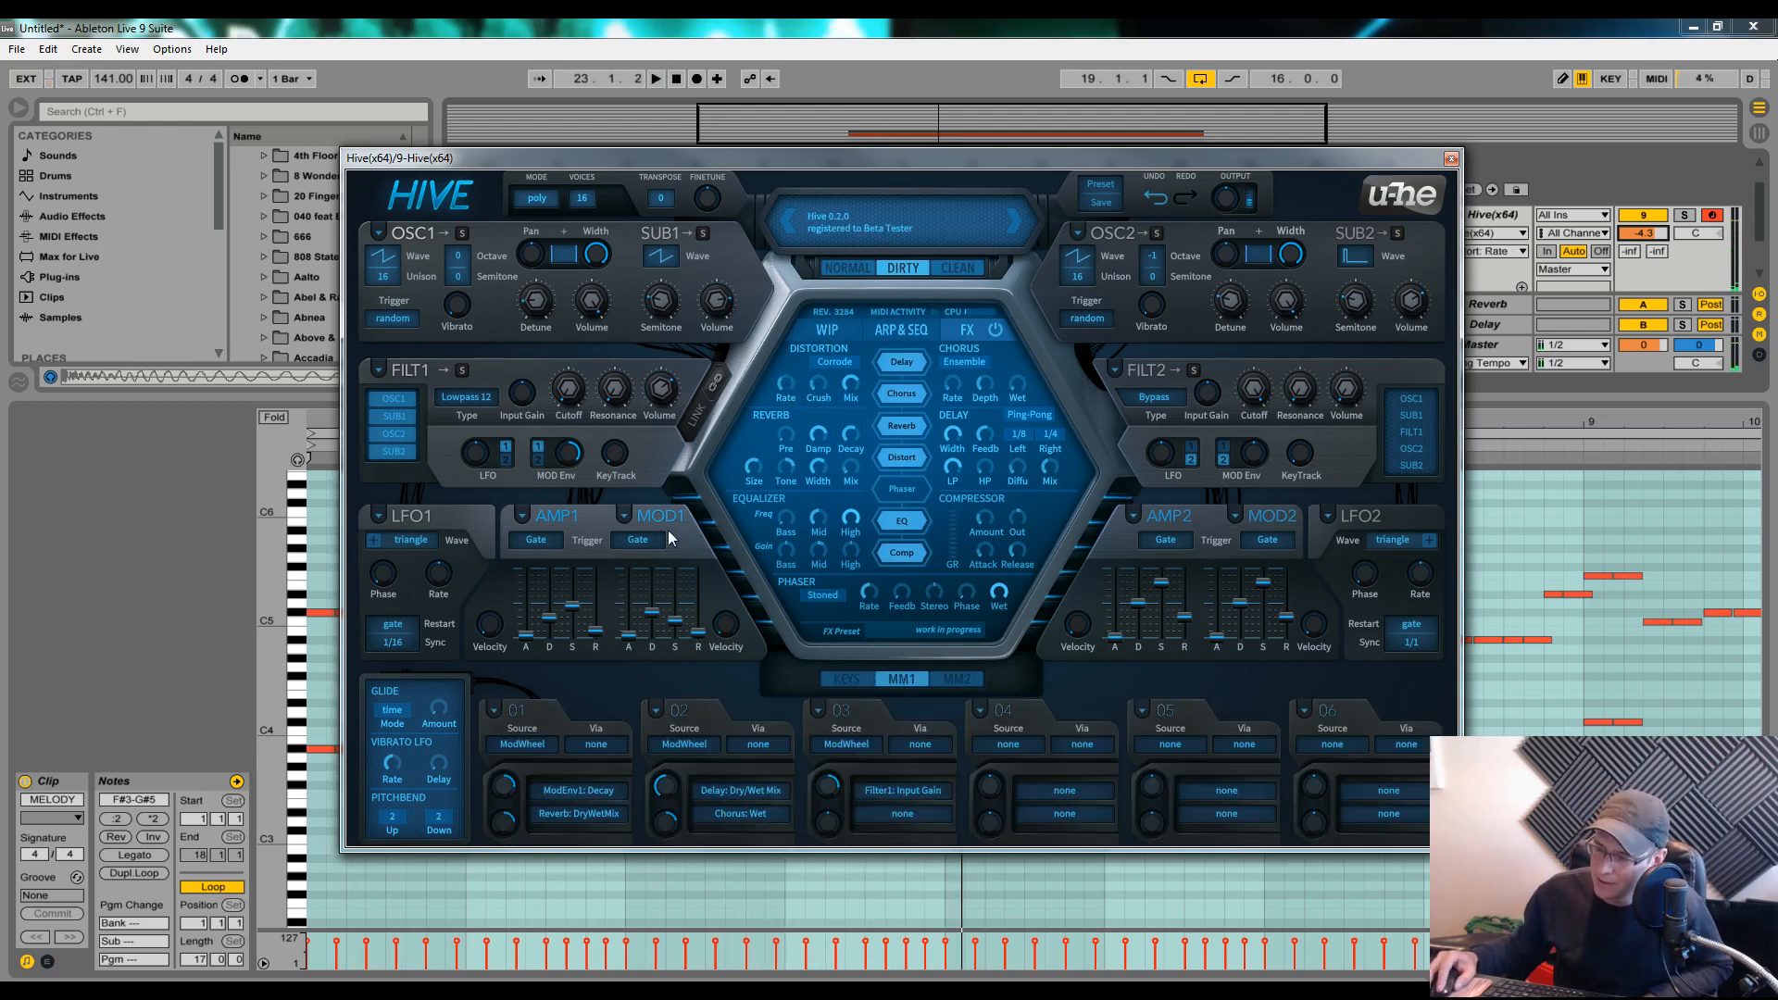
pyautogui.click(1005, 745)
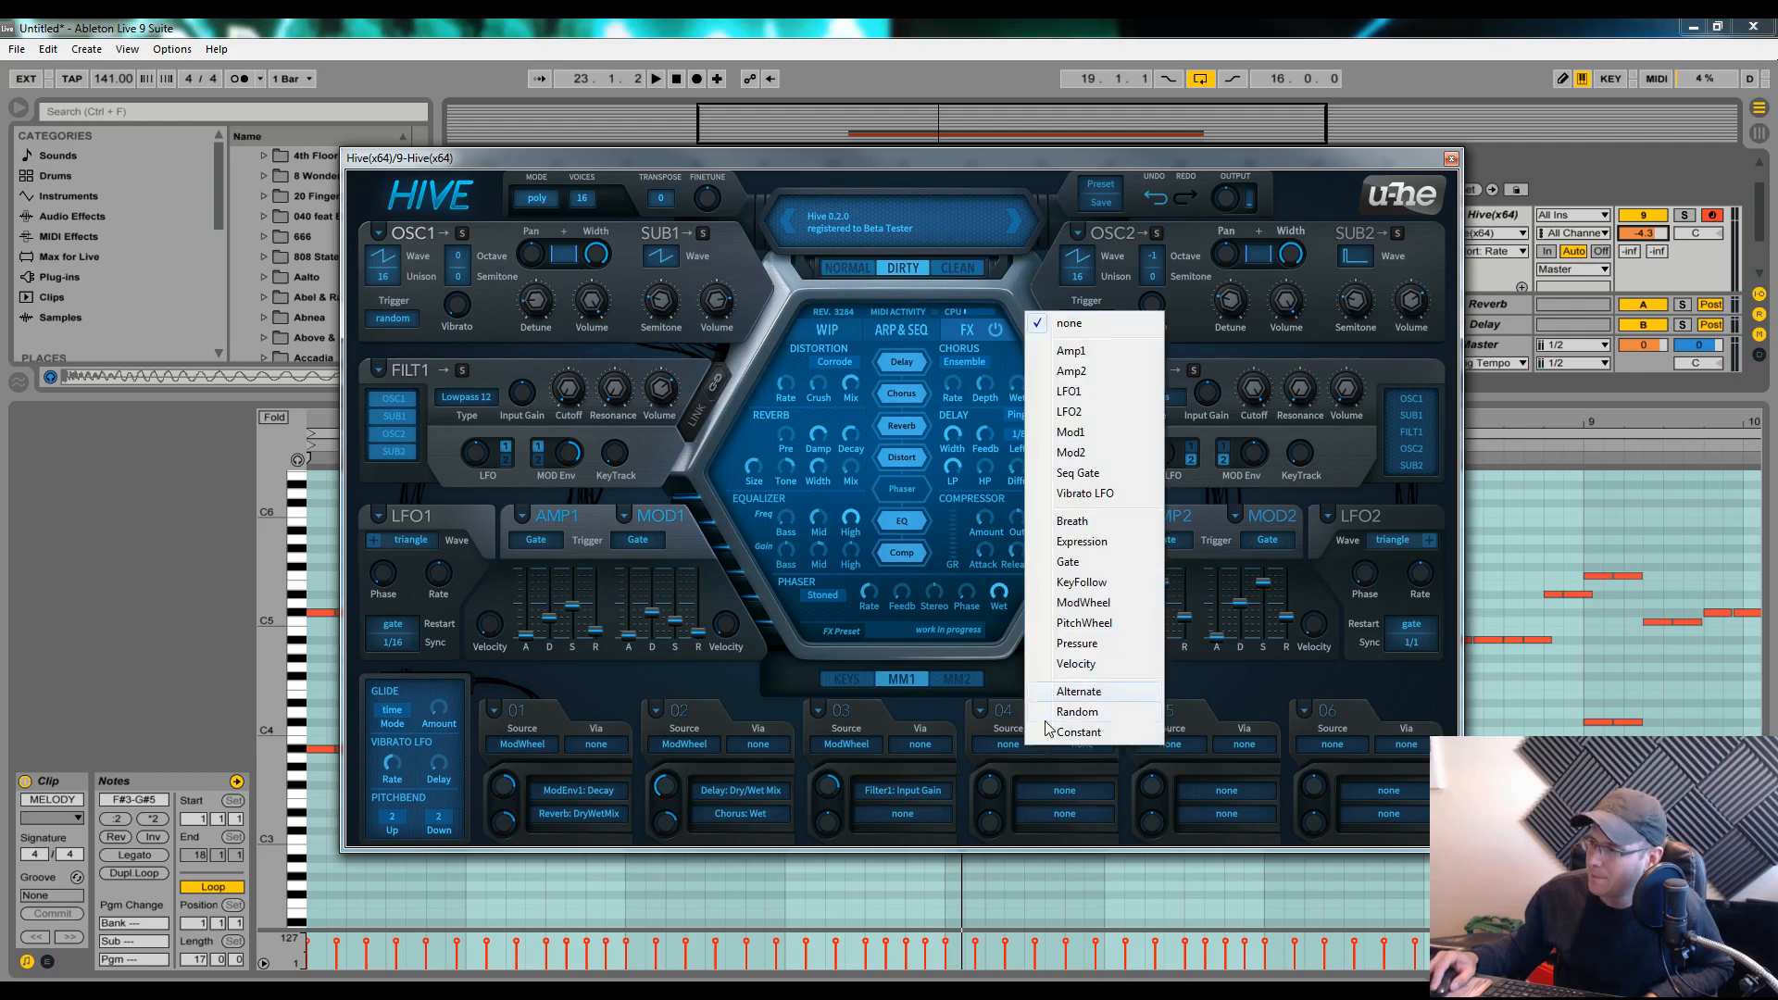
pyautogui.moveTo(1059, 776); pyautogui.dragTo(787, 393)
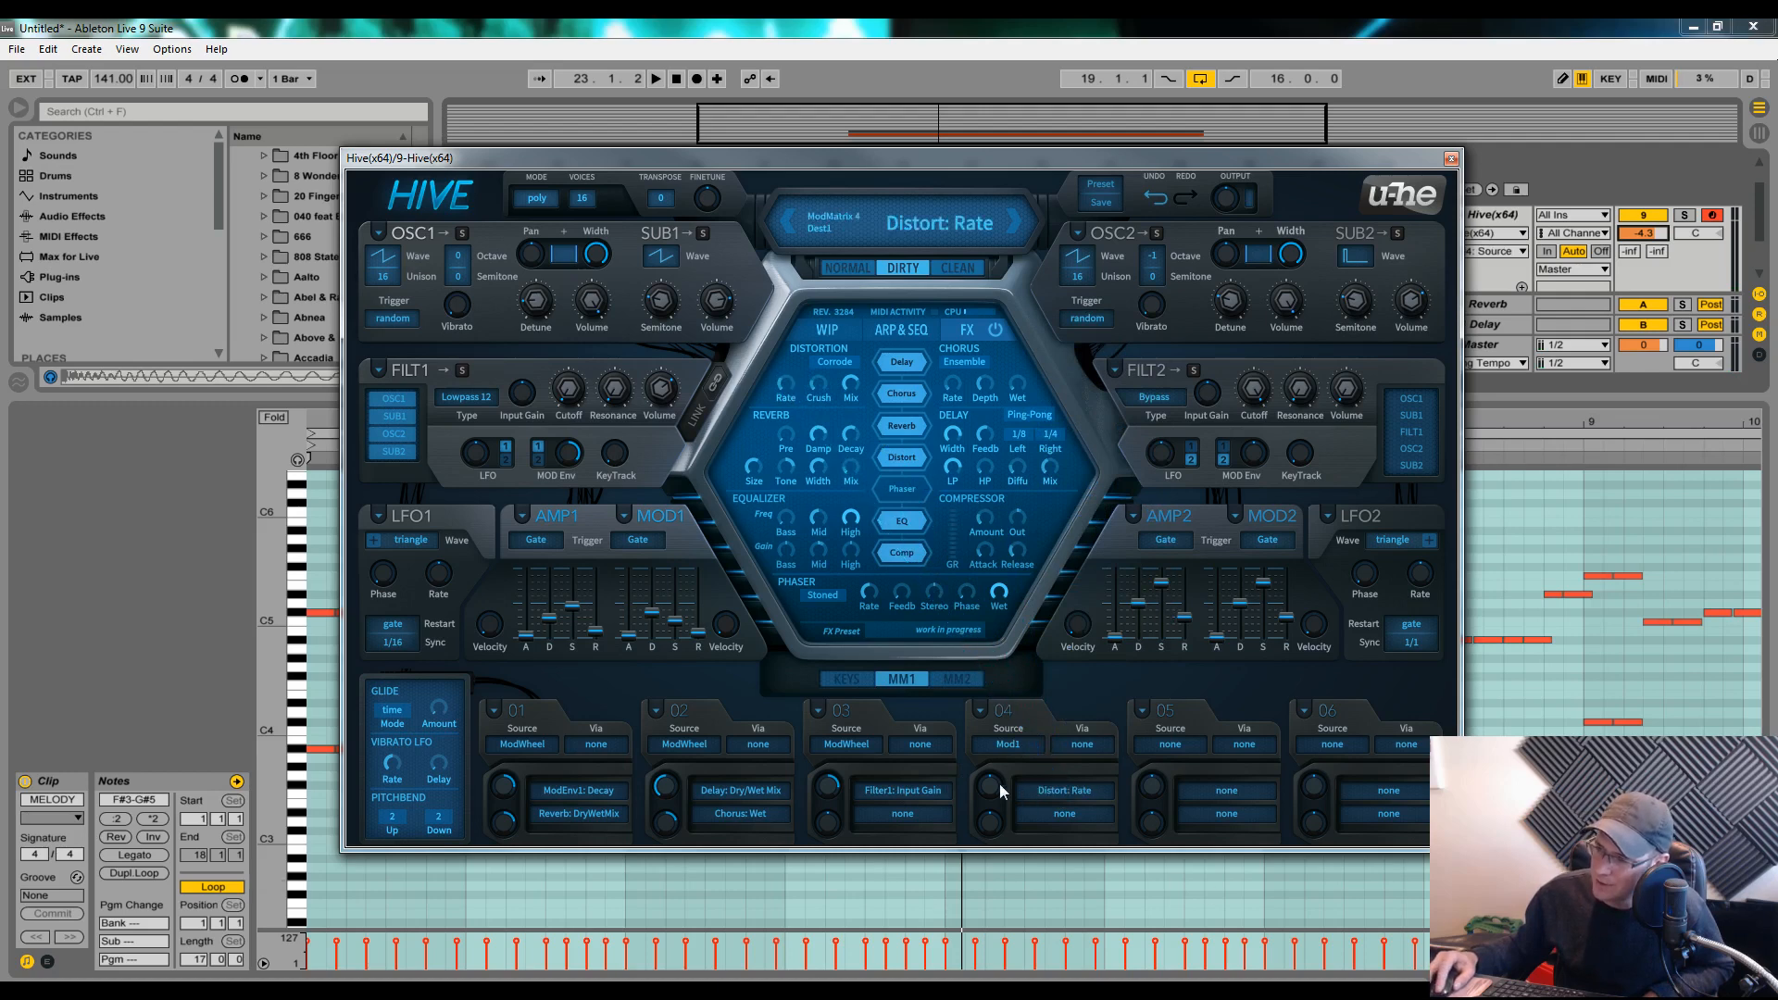
pyautogui.moveTo(1000, 791); pyautogui.dragTo(1005, 823)
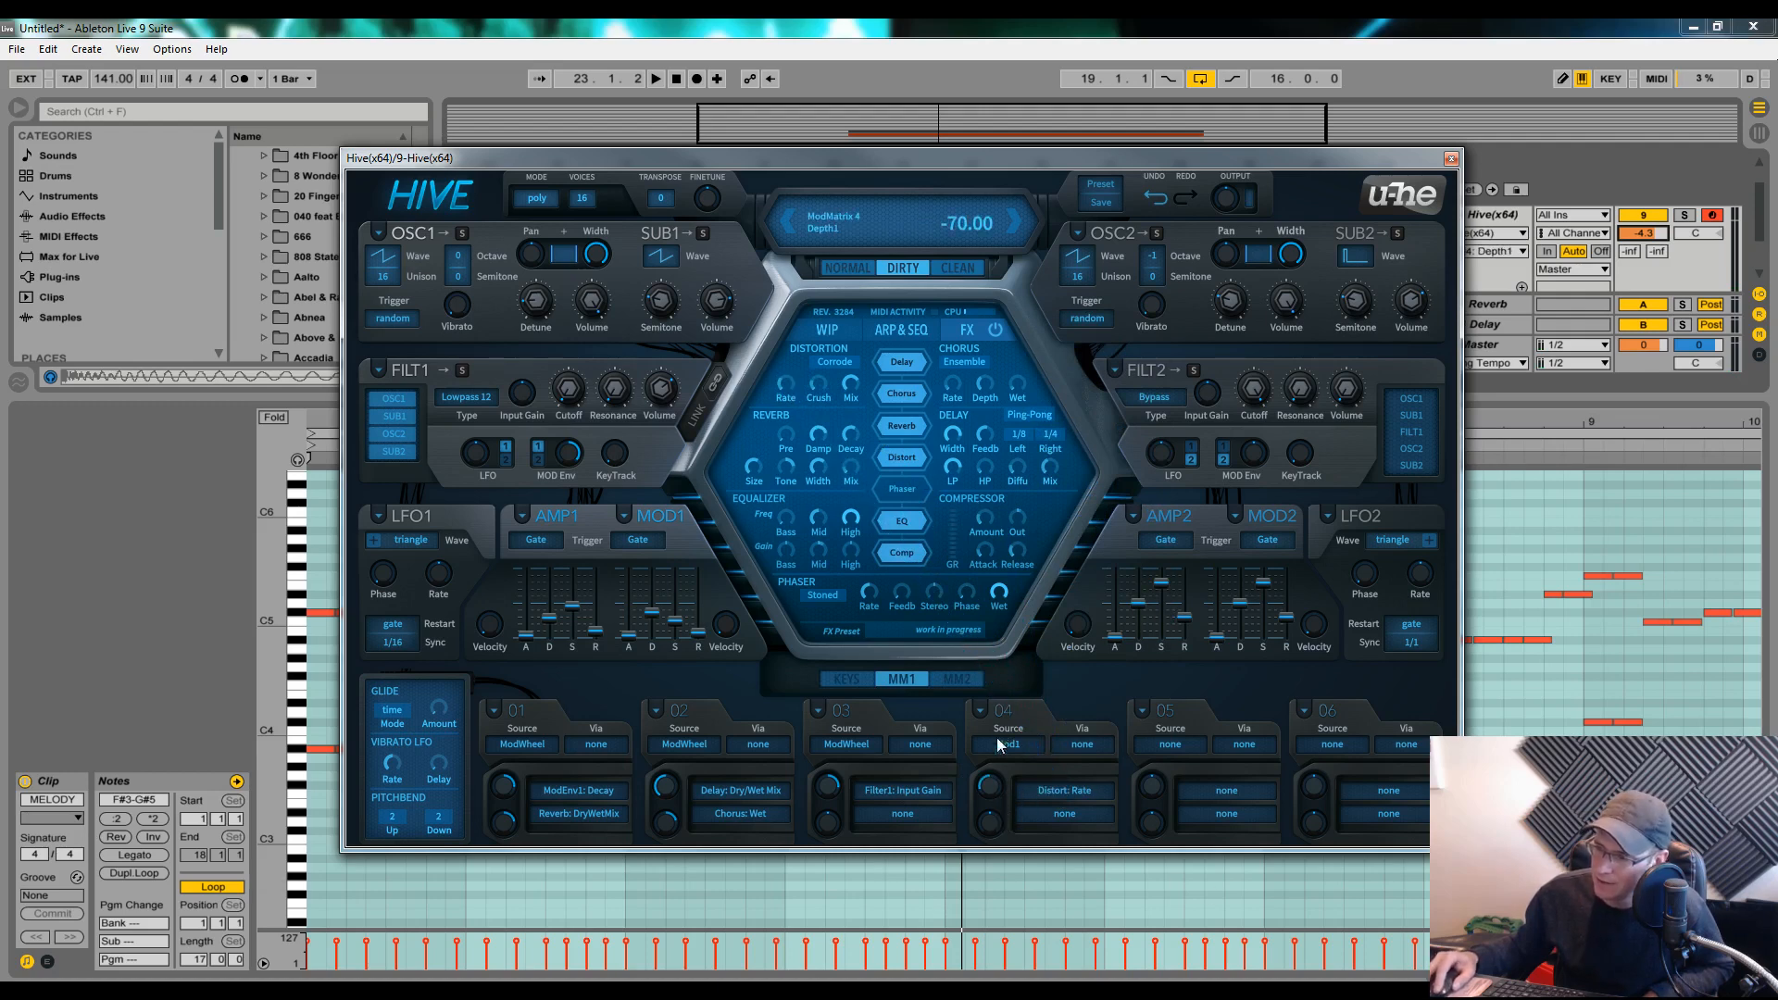
# Play the melody while readjusting slot 4's rate modulation depth, and set the distortion rate to 46.00
pyautogui.press('space')
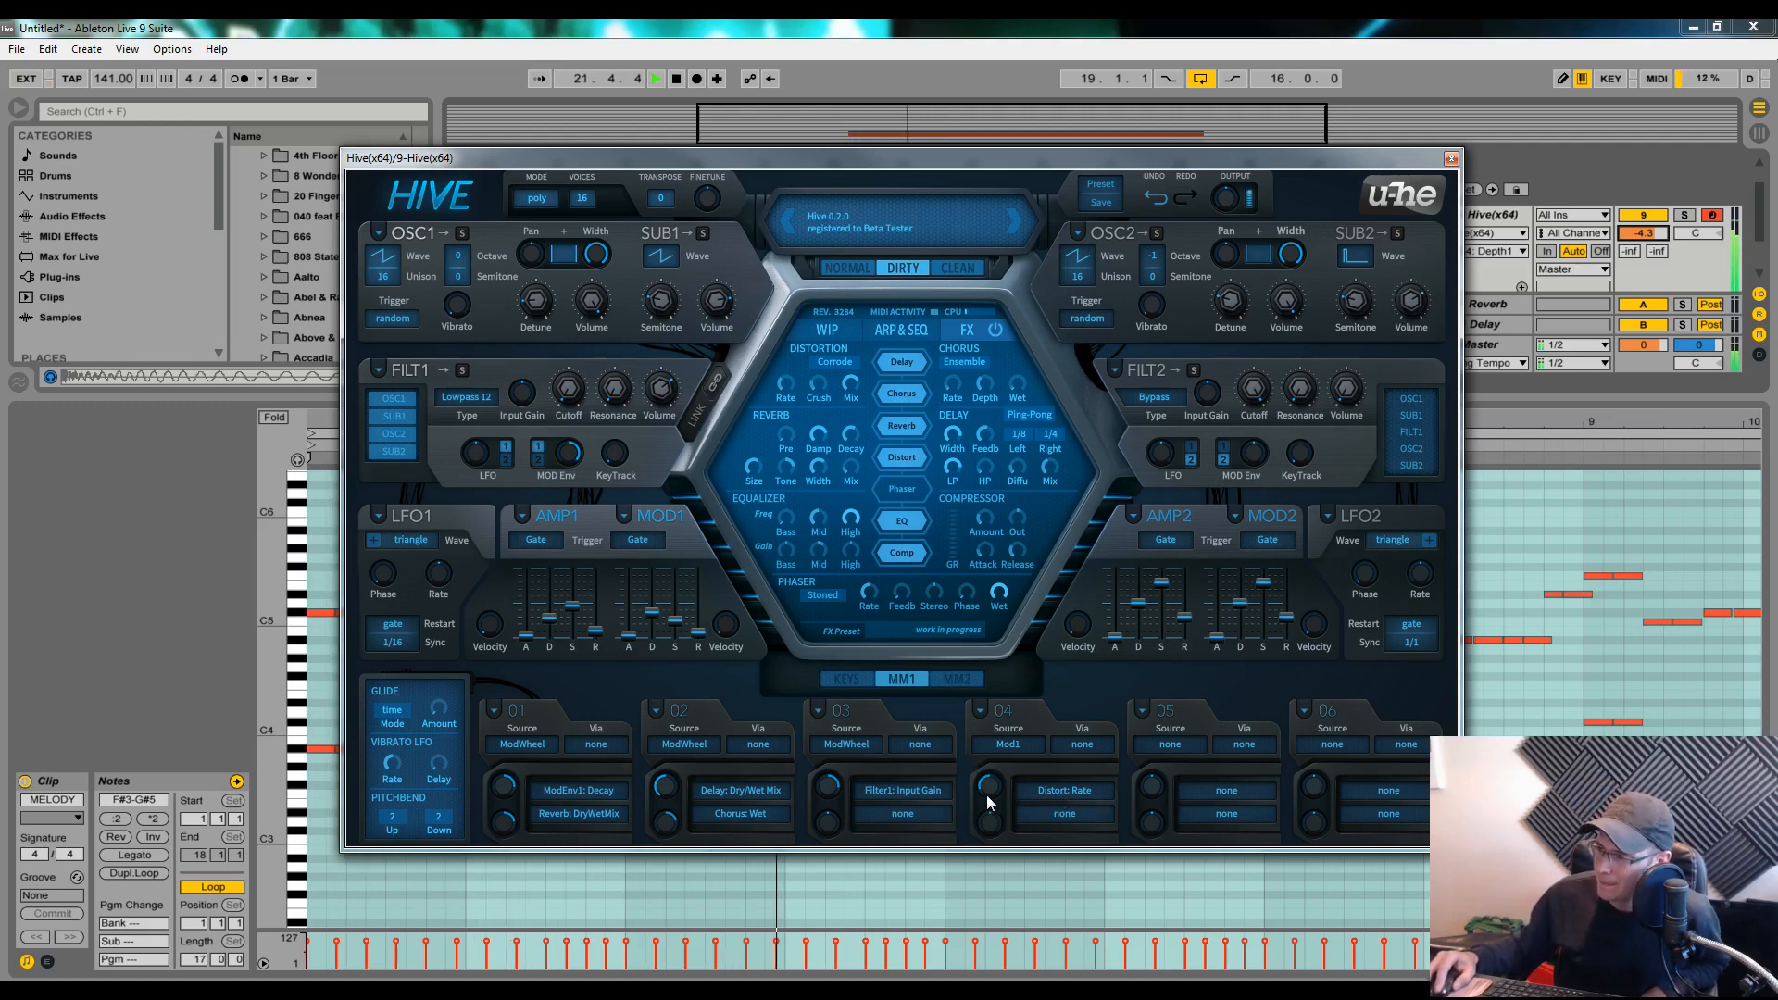
pyautogui.moveTo(989, 802)
pyautogui.mouseDown()
pyautogui.moveTo(994, 760)
pyautogui.moveTo(994, 810)
pyautogui.moveTo(997, 797)
pyautogui.mouseUp()
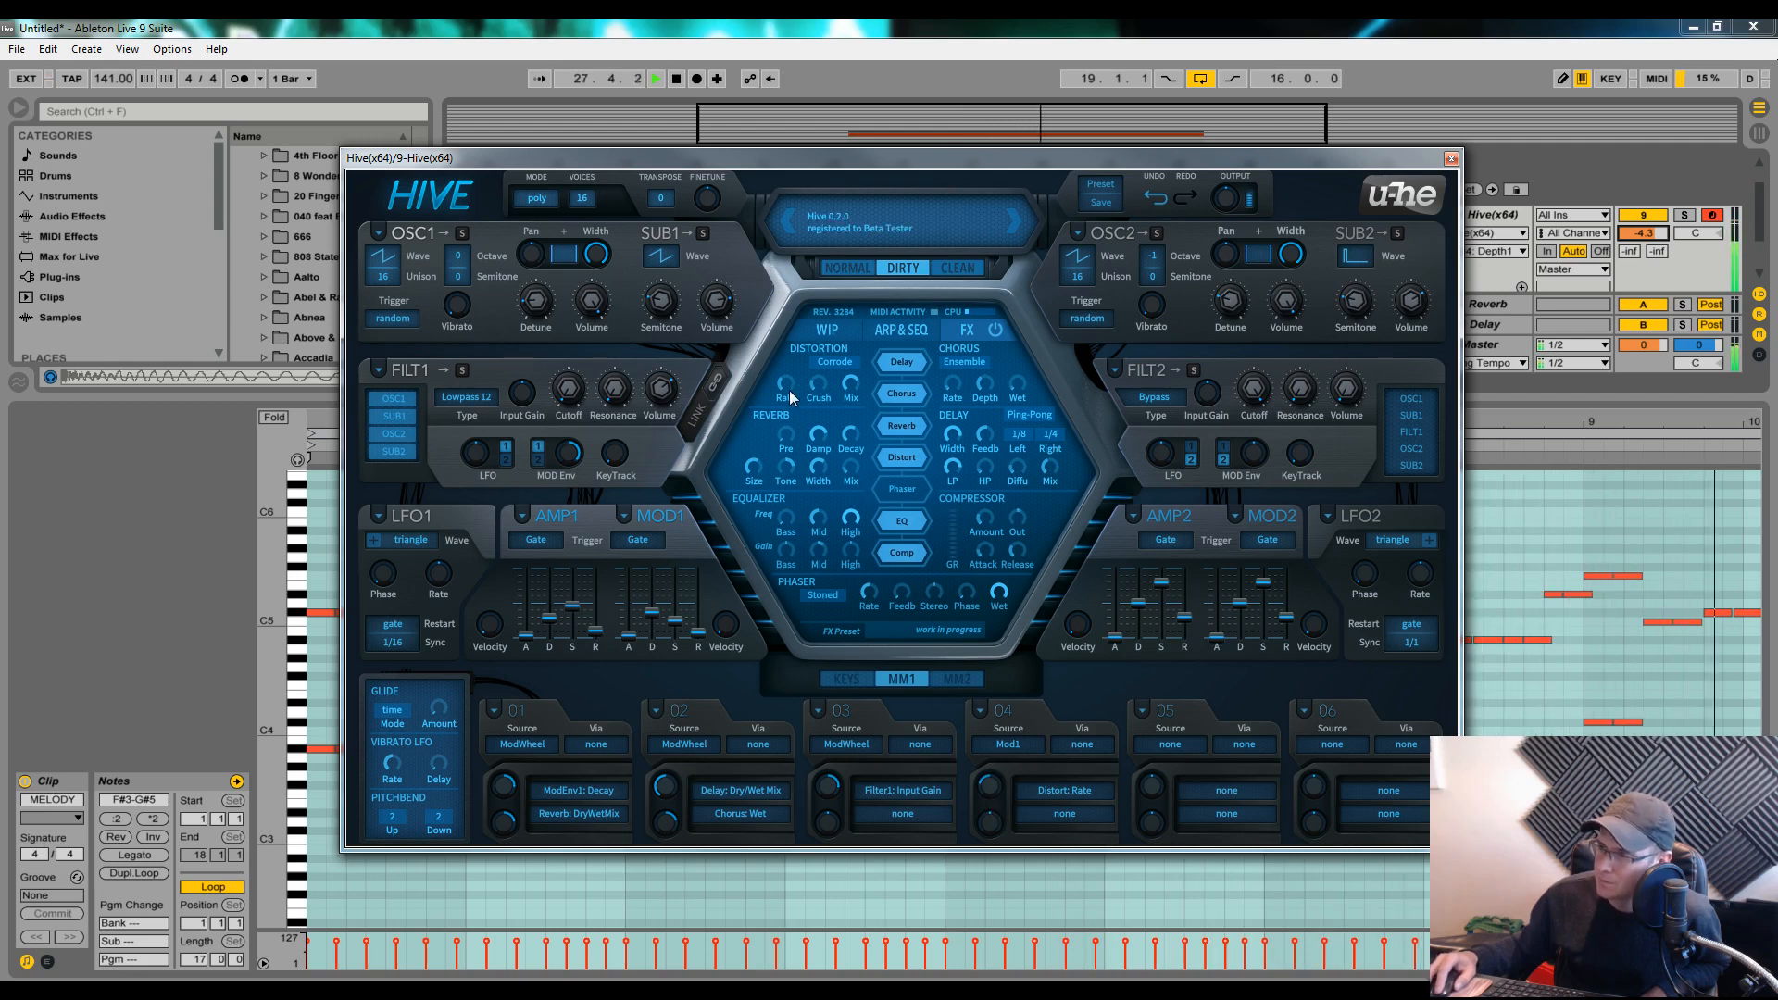
pyautogui.moveTo(790, 398); pyautogui.dragTo(790, 378)
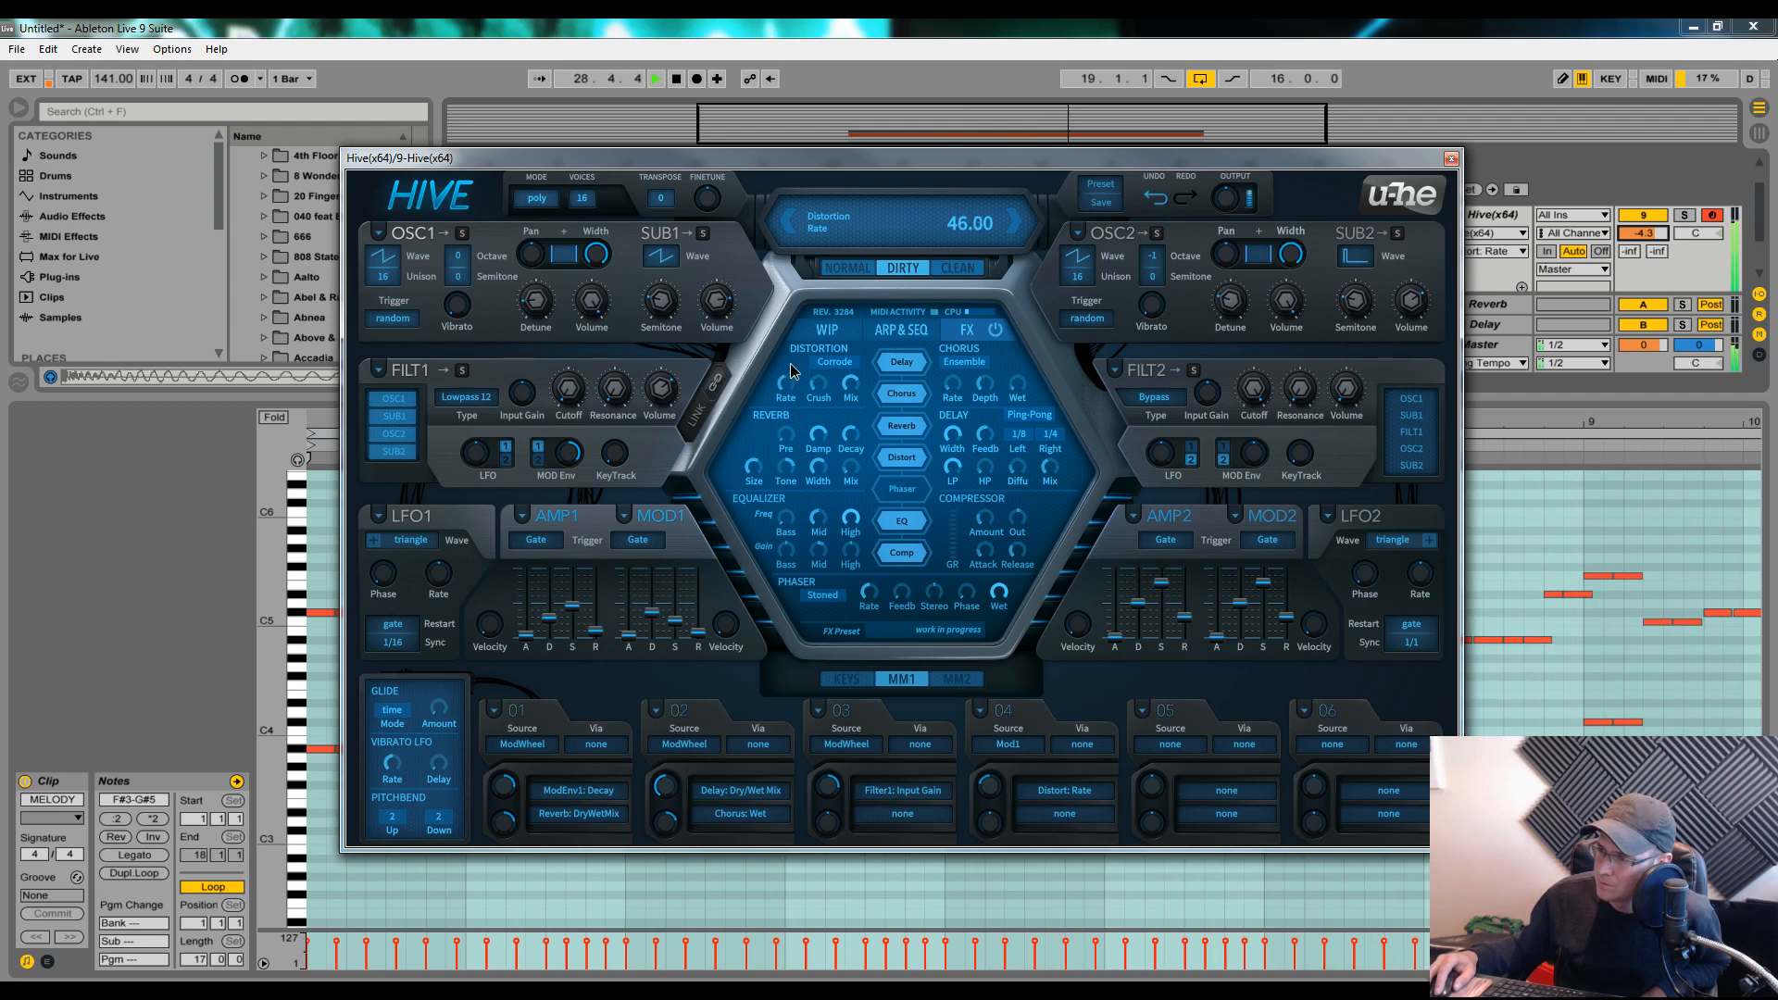
# Add the distortion mix as slot 4's second target with a depth of 32.00, and set the distortion mix to 55.00
pyautogui.moveTo(1045, 808); pyautogui.dragTo(854, 391)
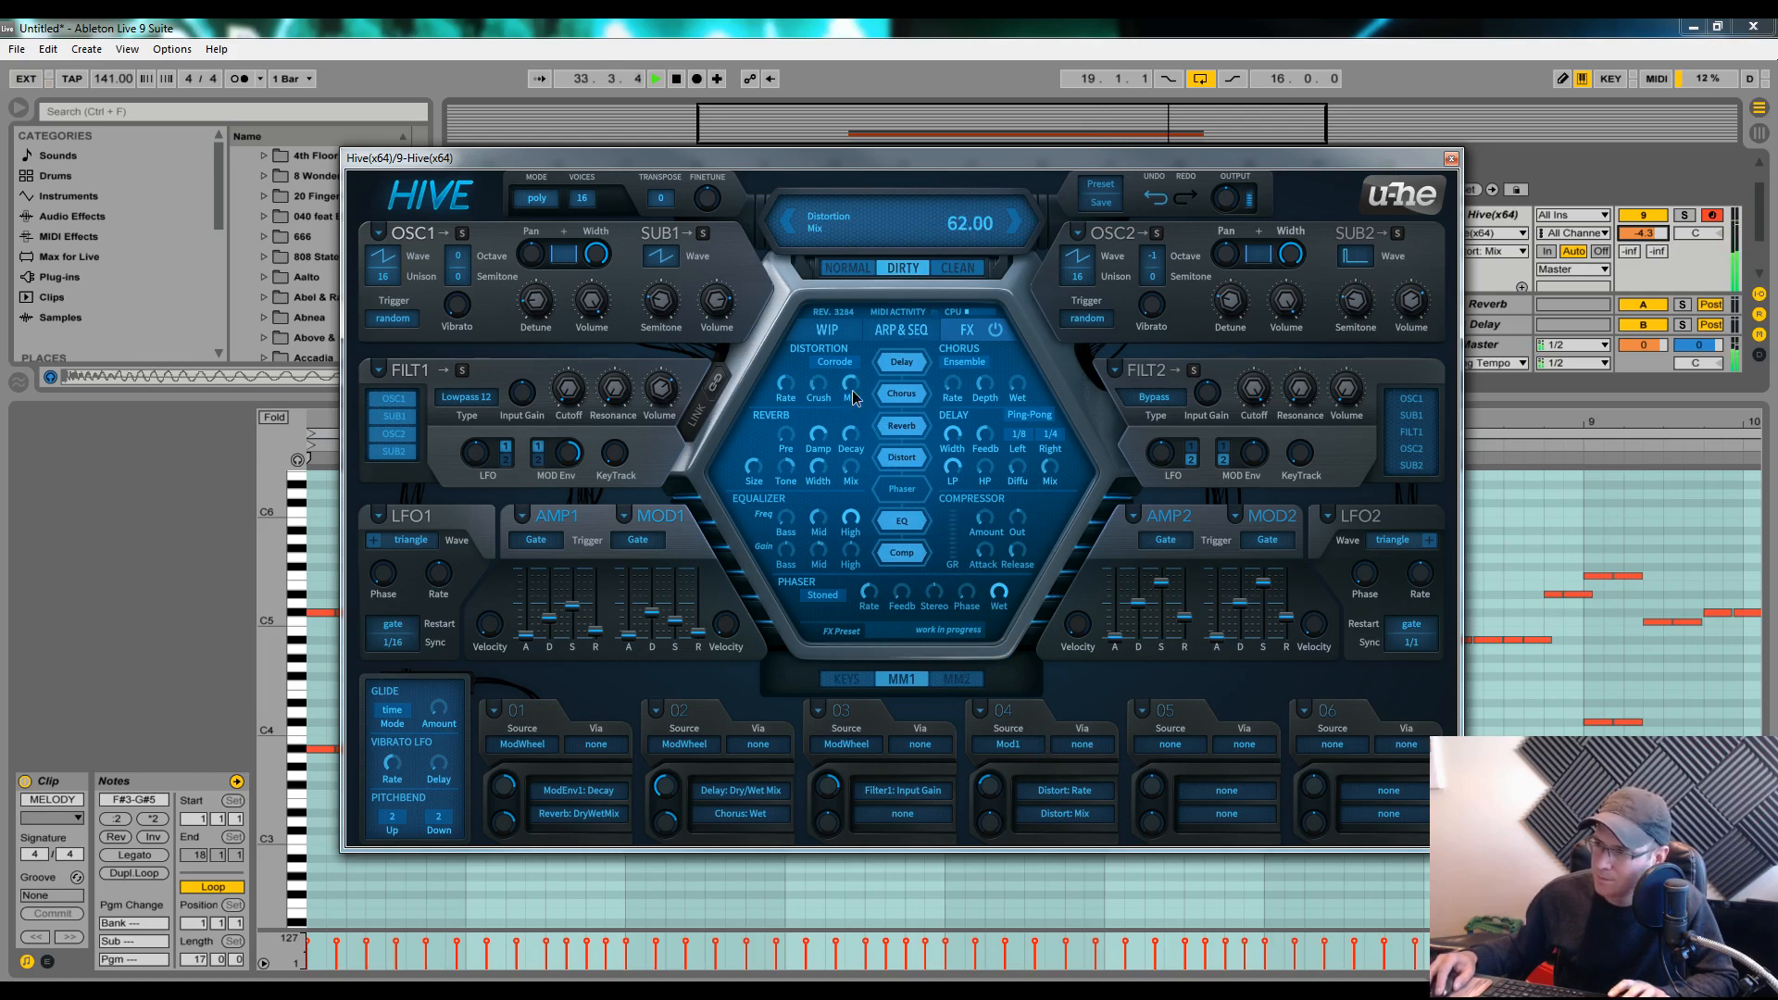
pyautogui.moveTo(990, 824)
pyautogui.mouseDown()
pyautogui.moveTo(994, 783)
pyautogui.moveTo(996, 809)
pyautogui.mouseUp()
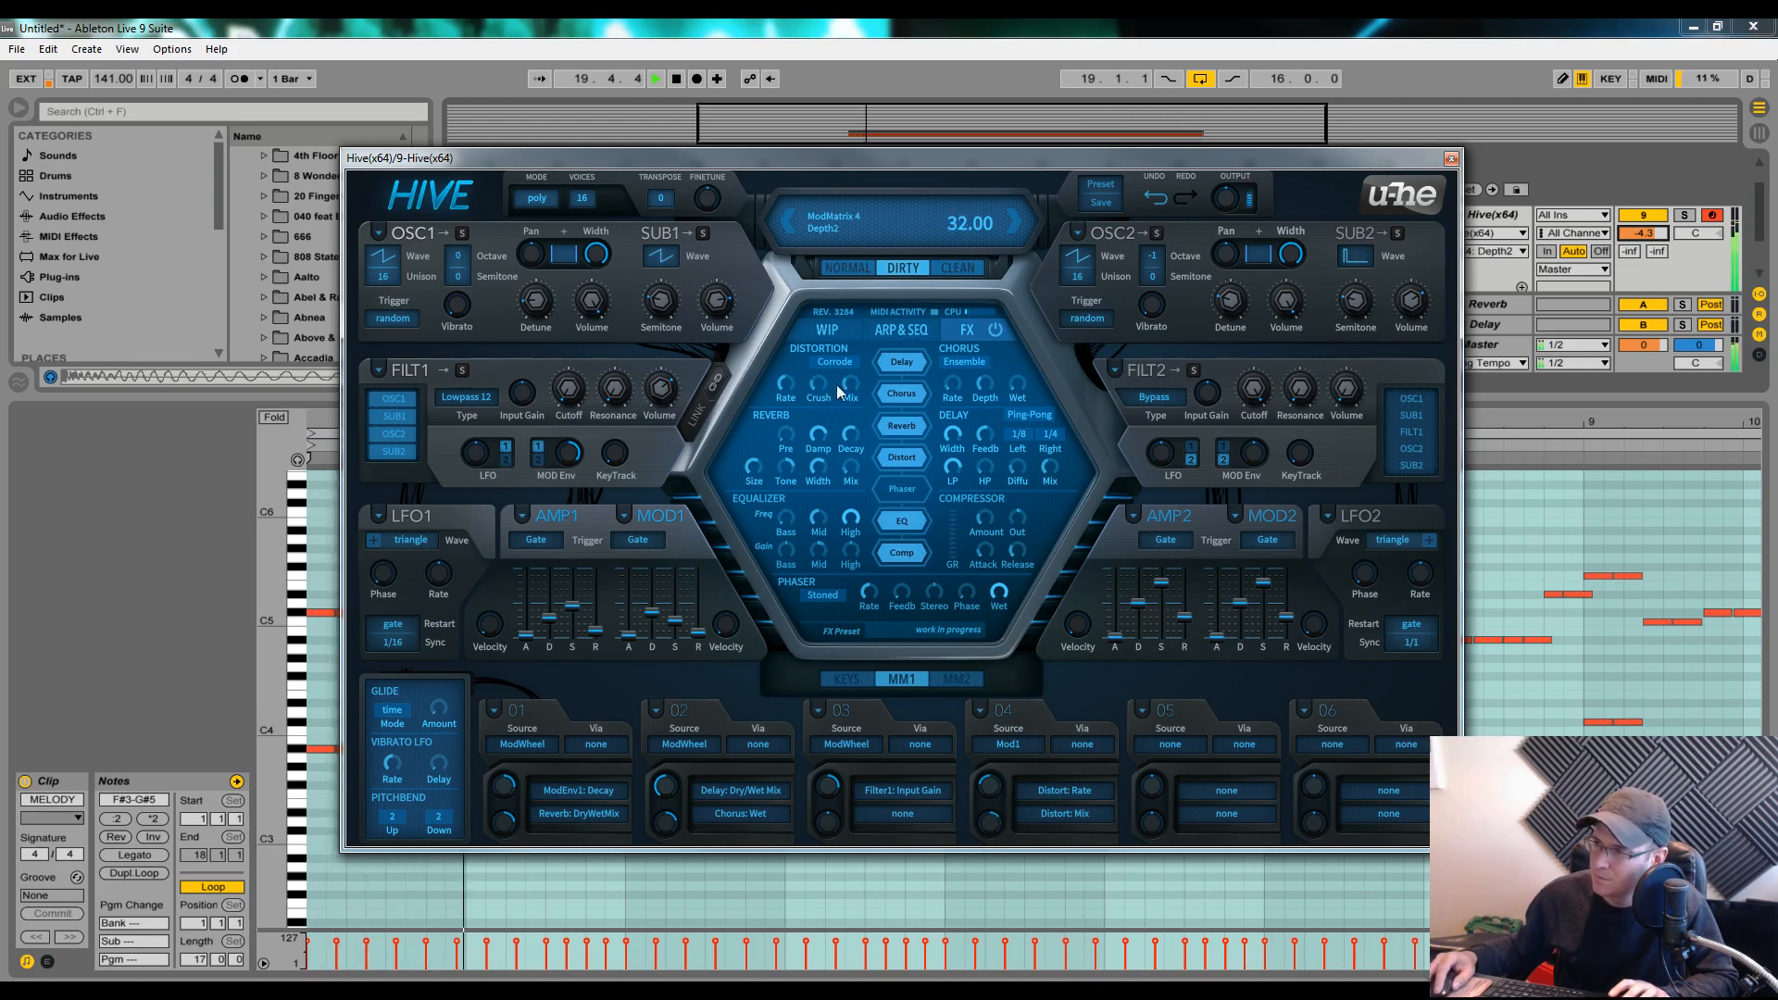
pyautogui.moveTo(851, 383); pyautogui.dragTo(857, 342)
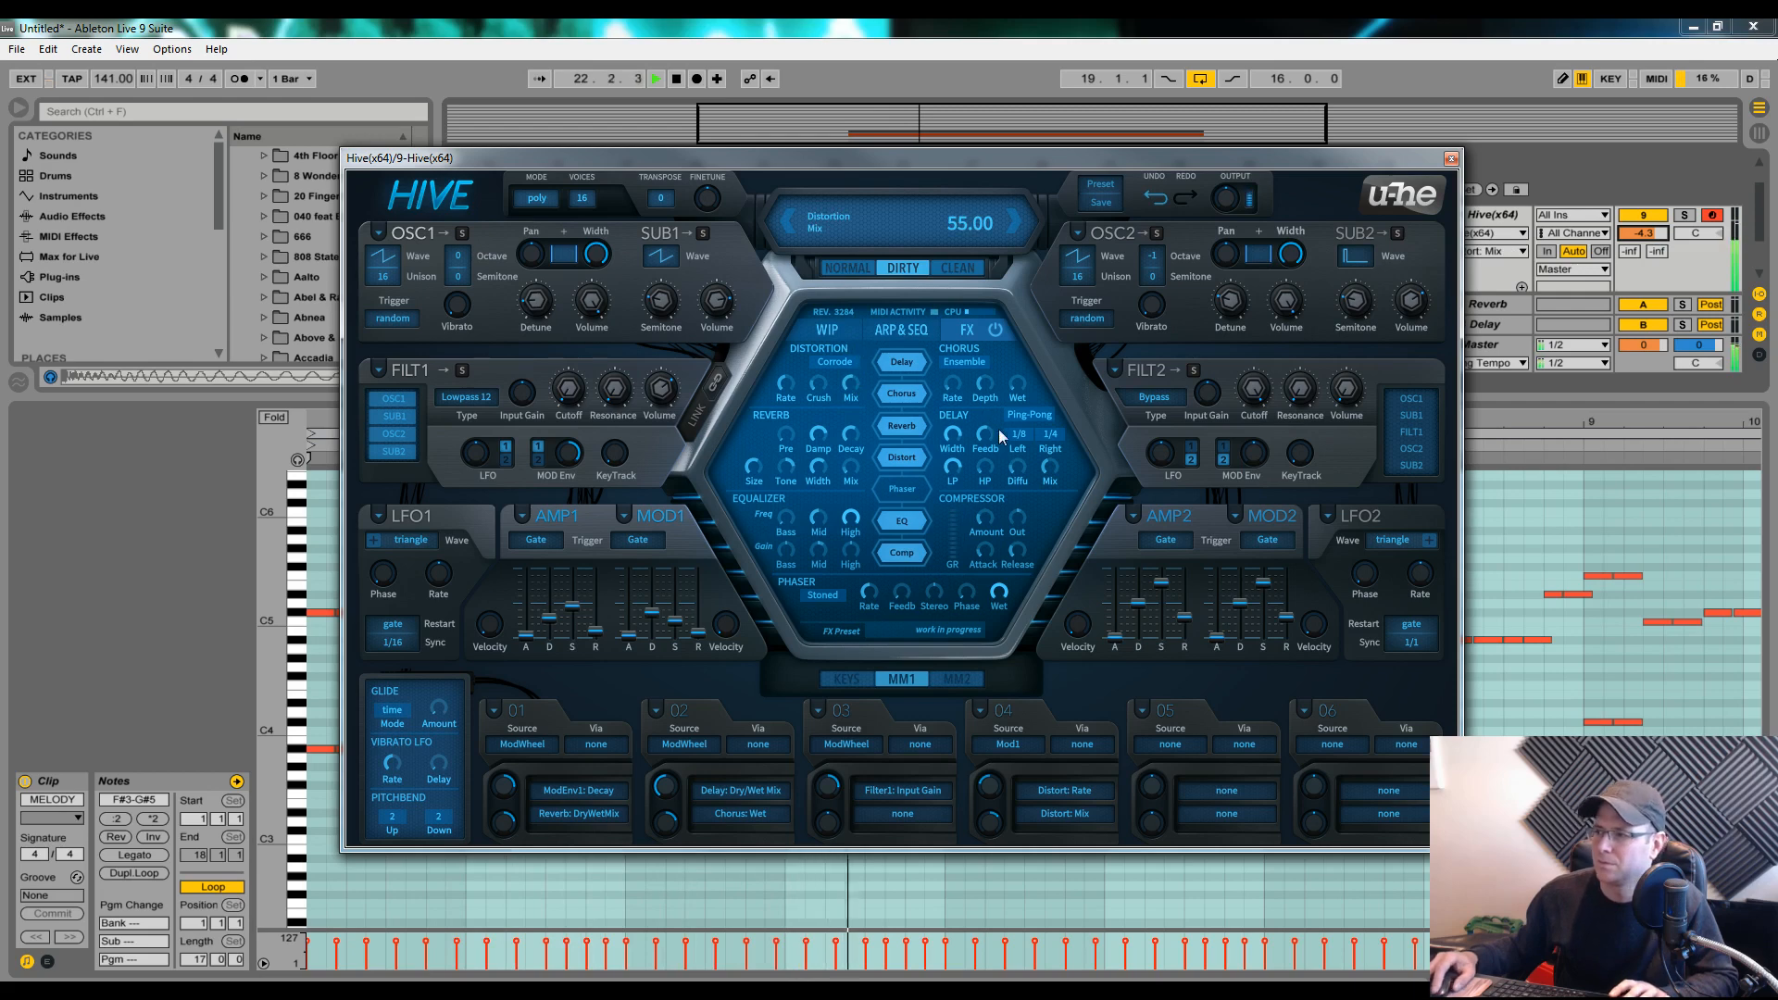
# Compare the sound with the distortion bypassed and enabled, leave it enabled and set the distortion rate to 49.50
pyautogui.click(902, 460)
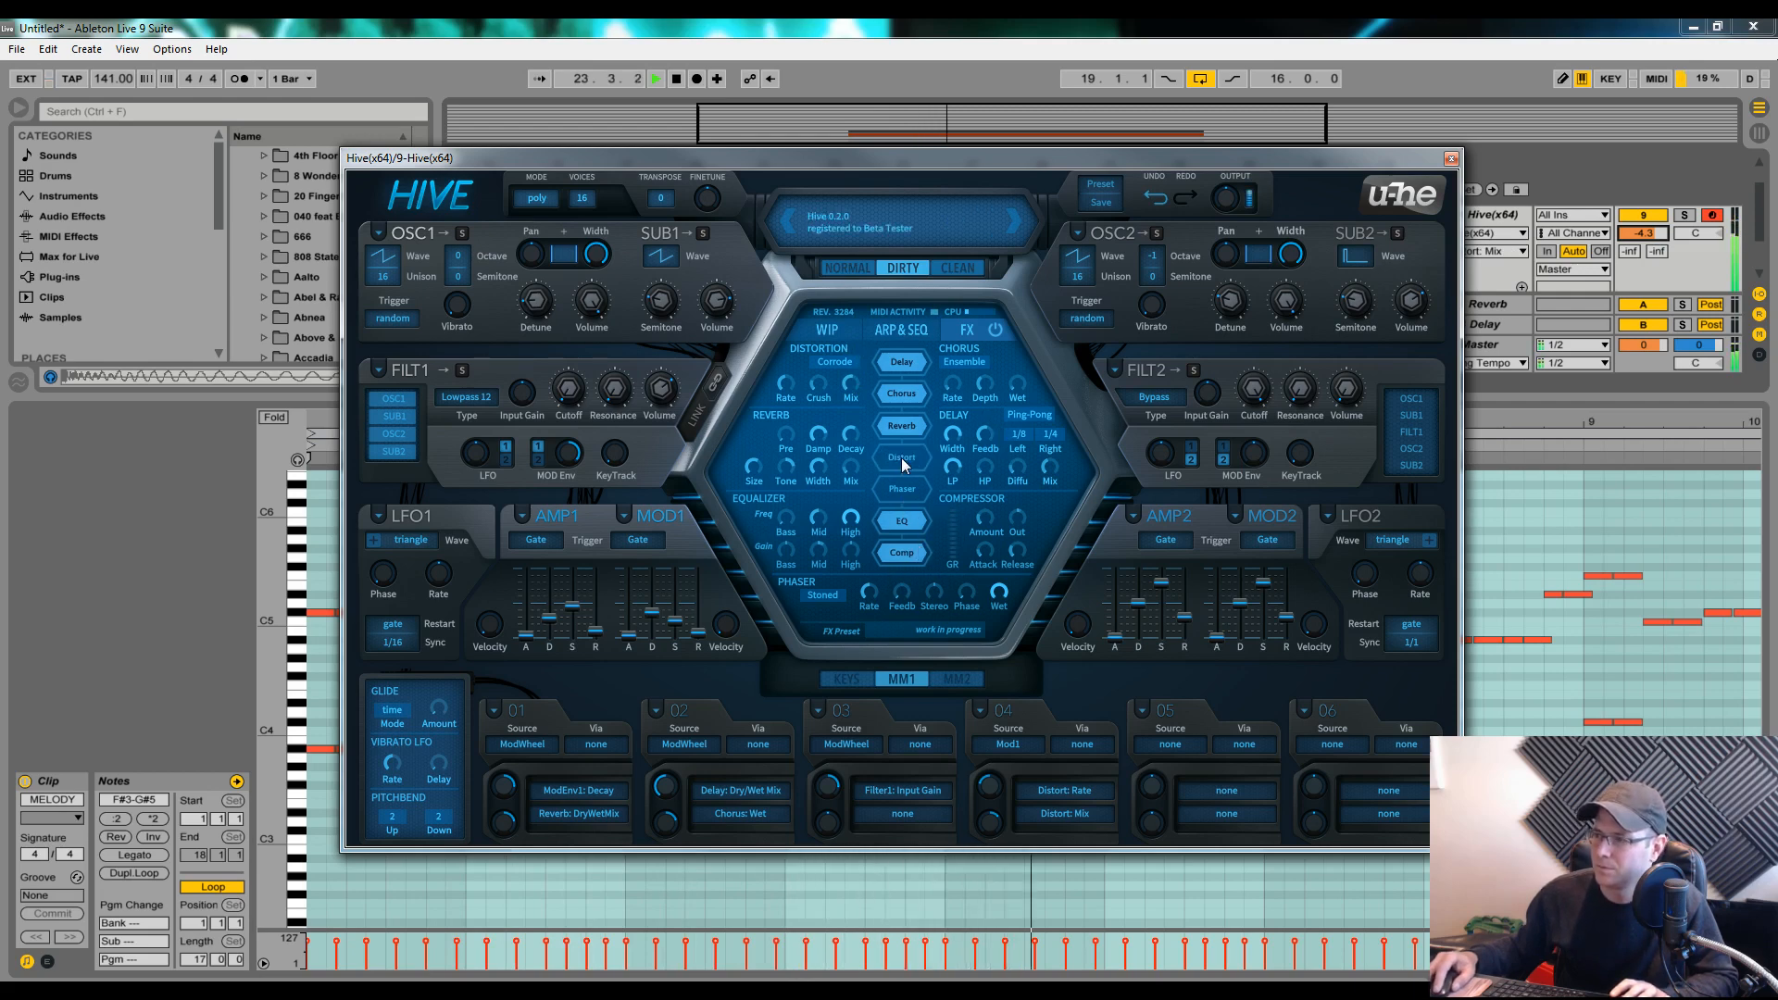
pyautogui.click(903, 458)
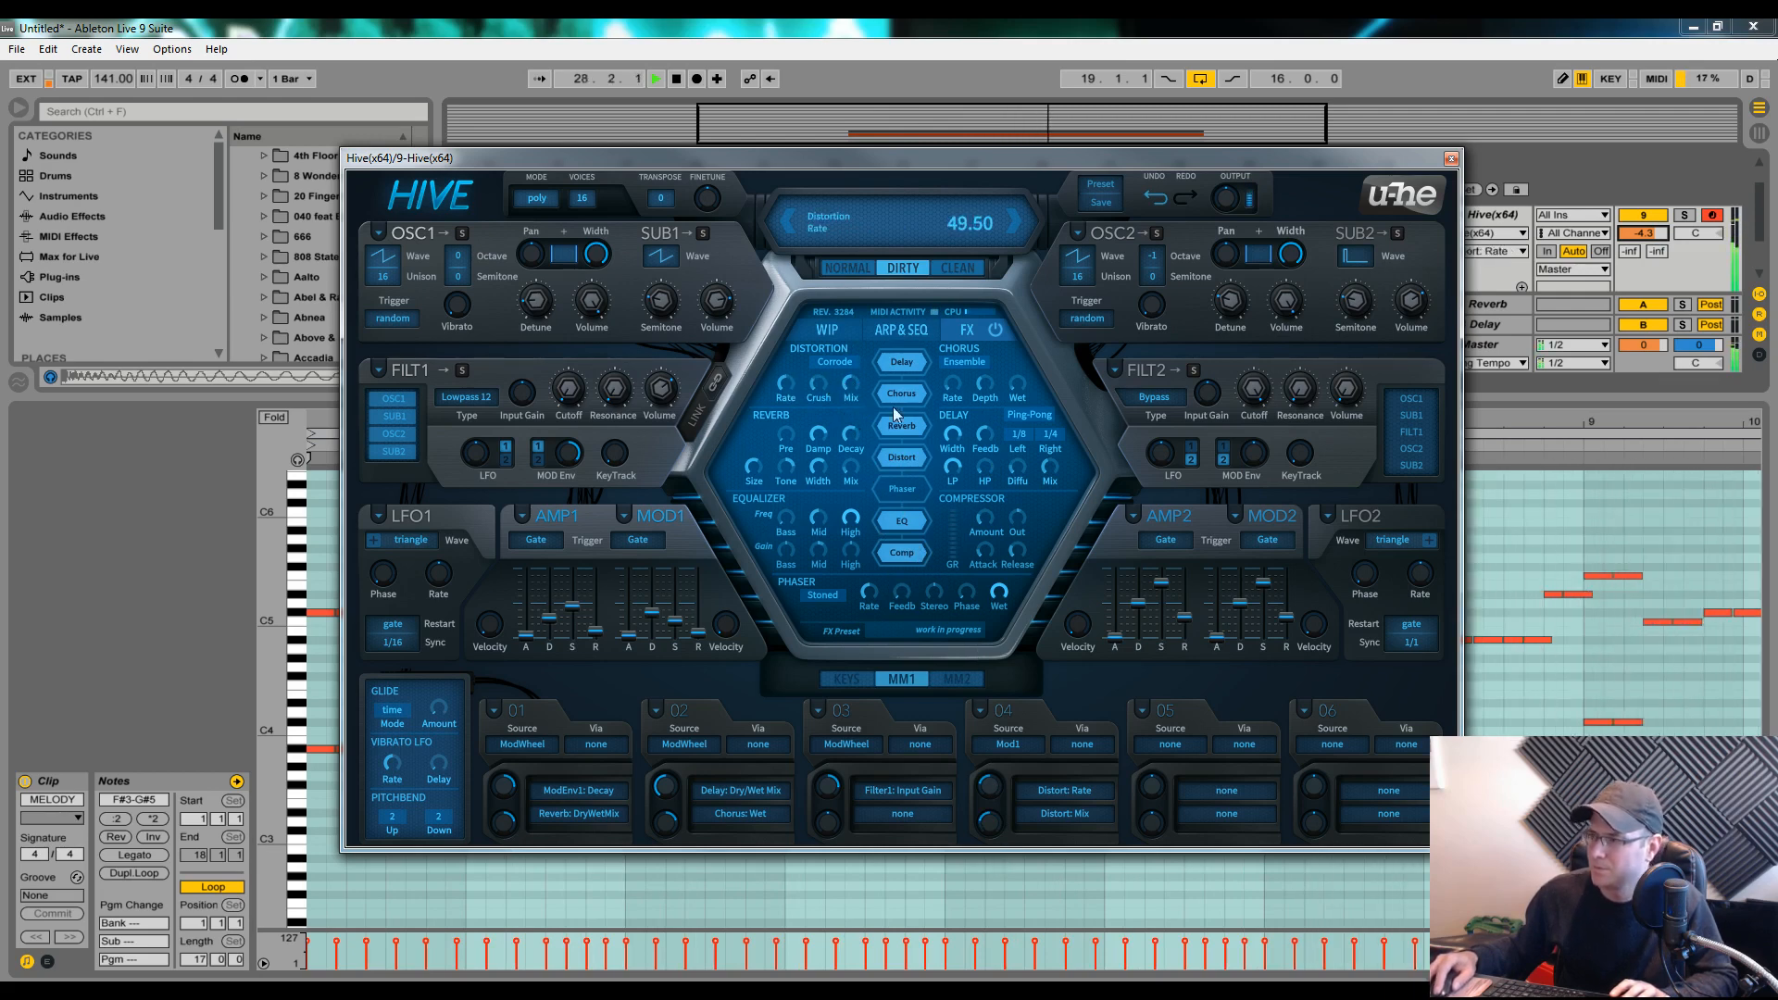
pyautogui.click(913, 455)
# Show the keyboard view again, set the mod wheel to 19.00 and stop playback
pyautogui.click(841, 683)
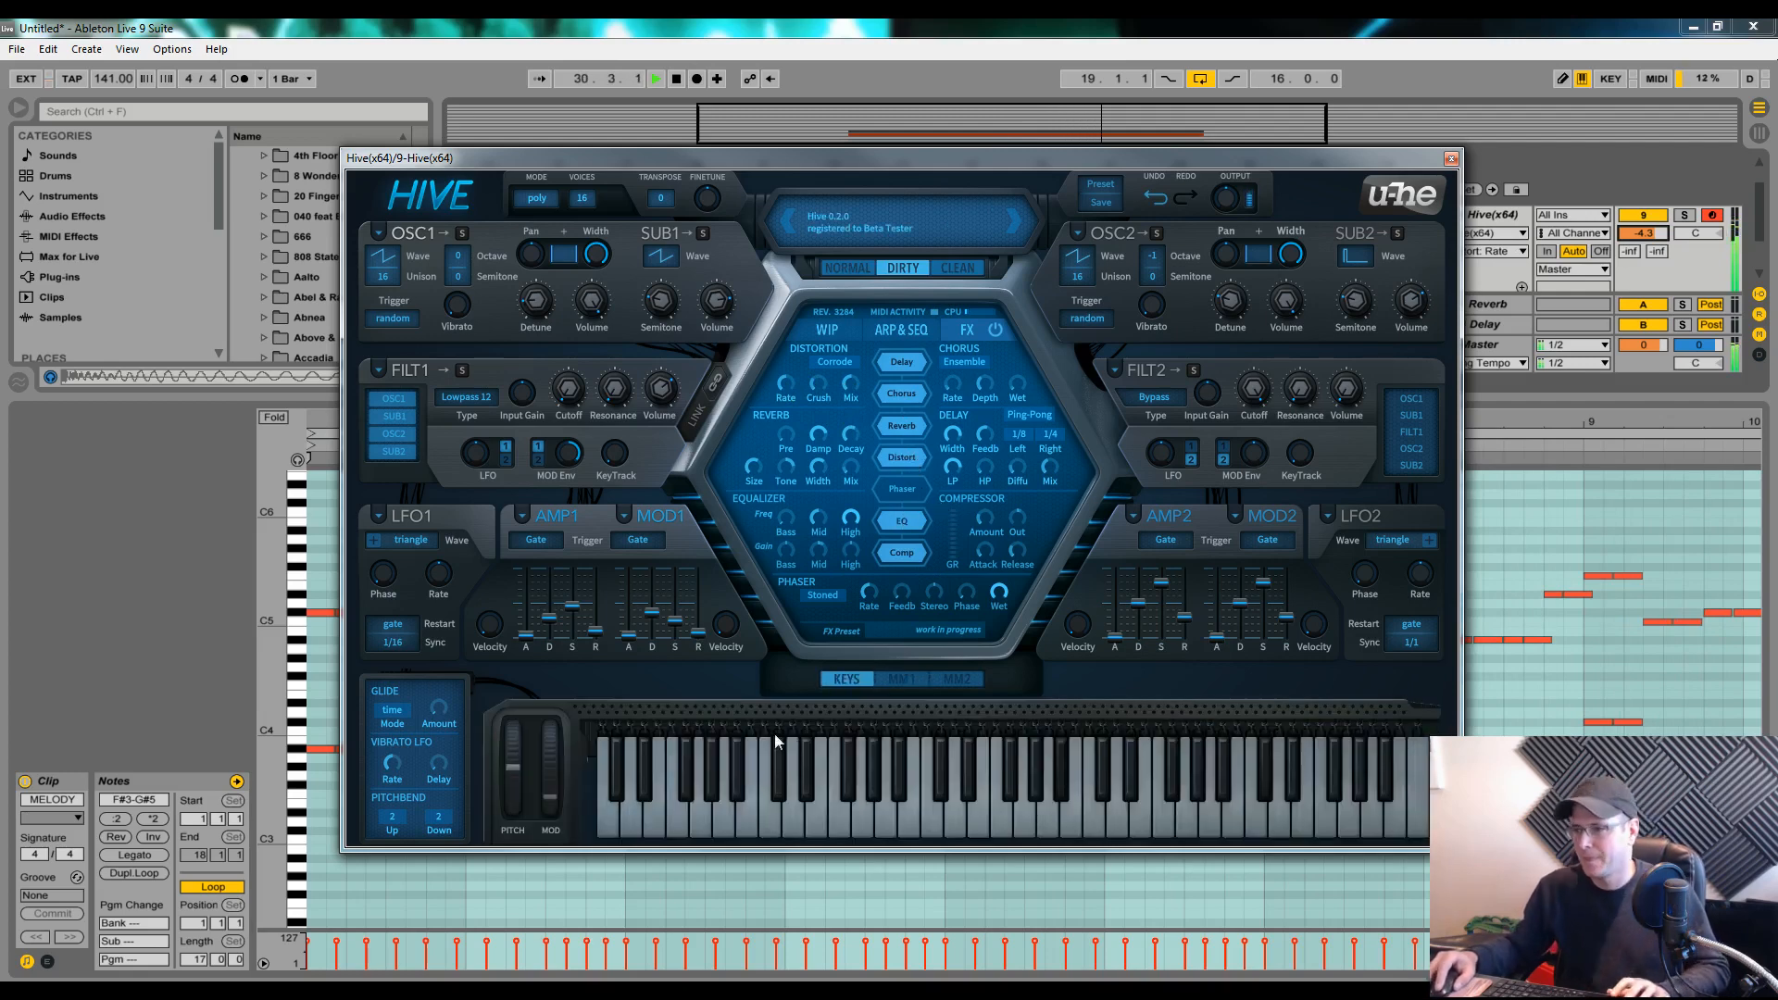
pyautogui.moveTo(565, 745)
pyautogui.mouseDown()
pyautogui.moveTo(575, 664)
pyautogui.moveTo(579, 764)
pyautogui.mouseUp()
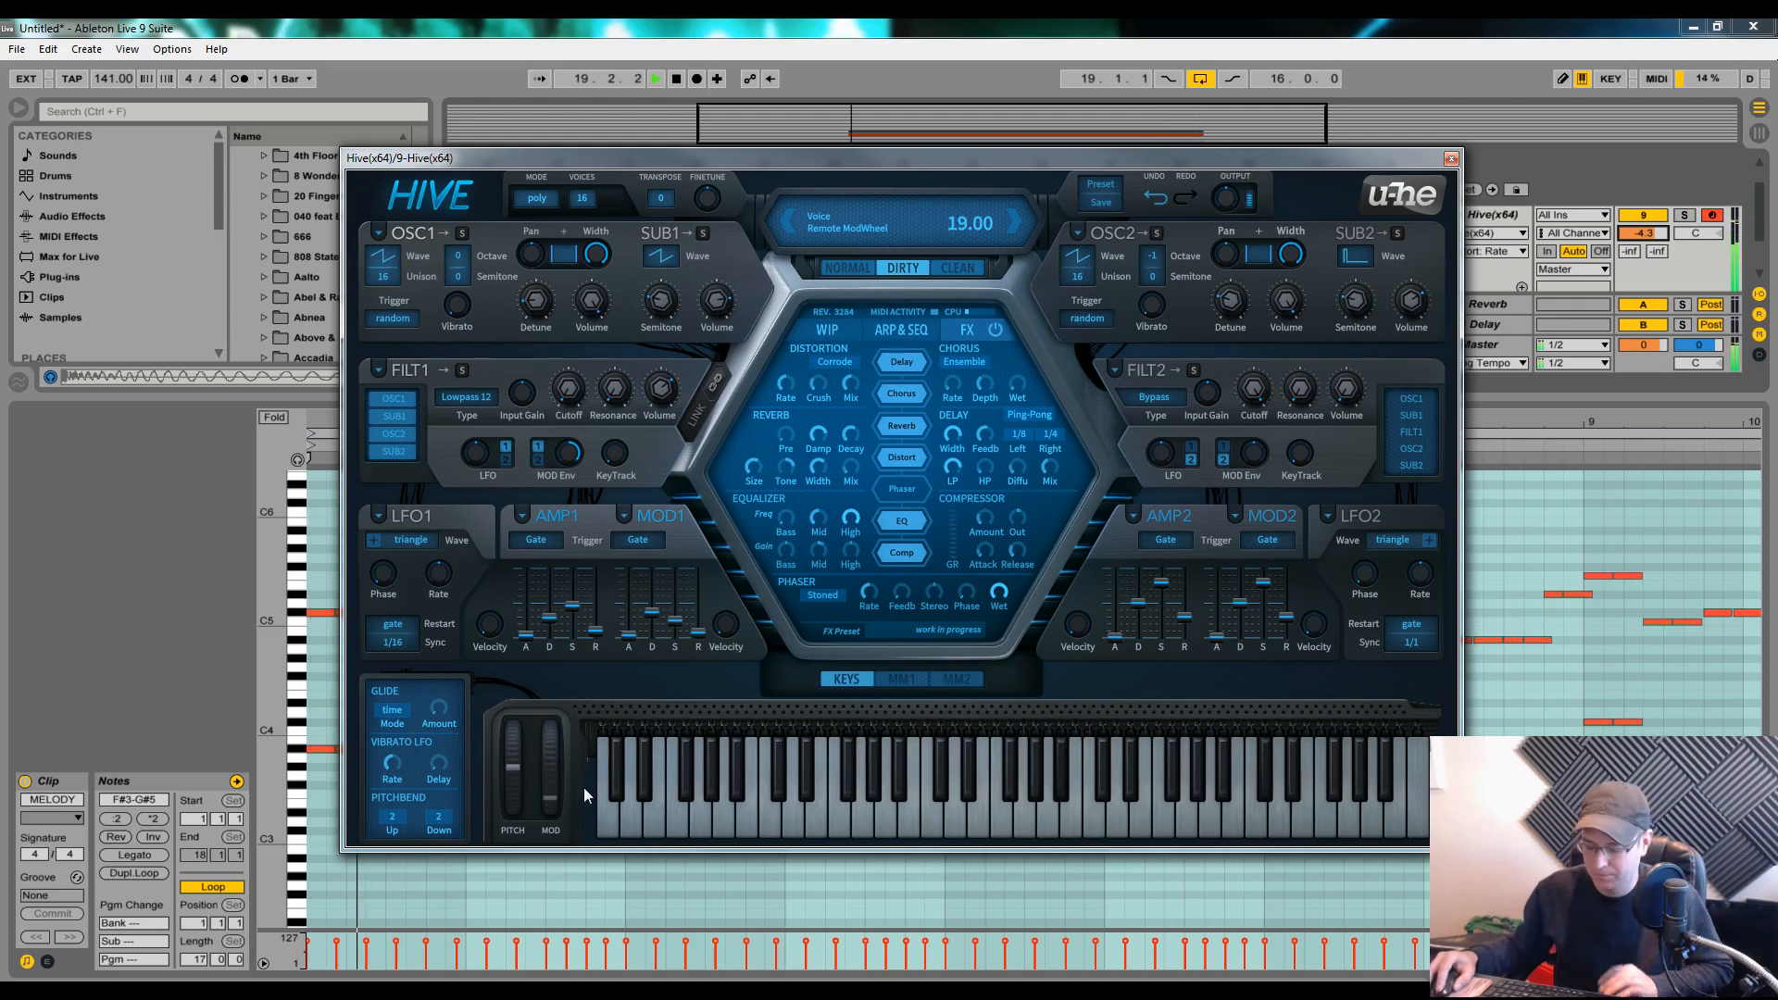
pyautogui.press('space')
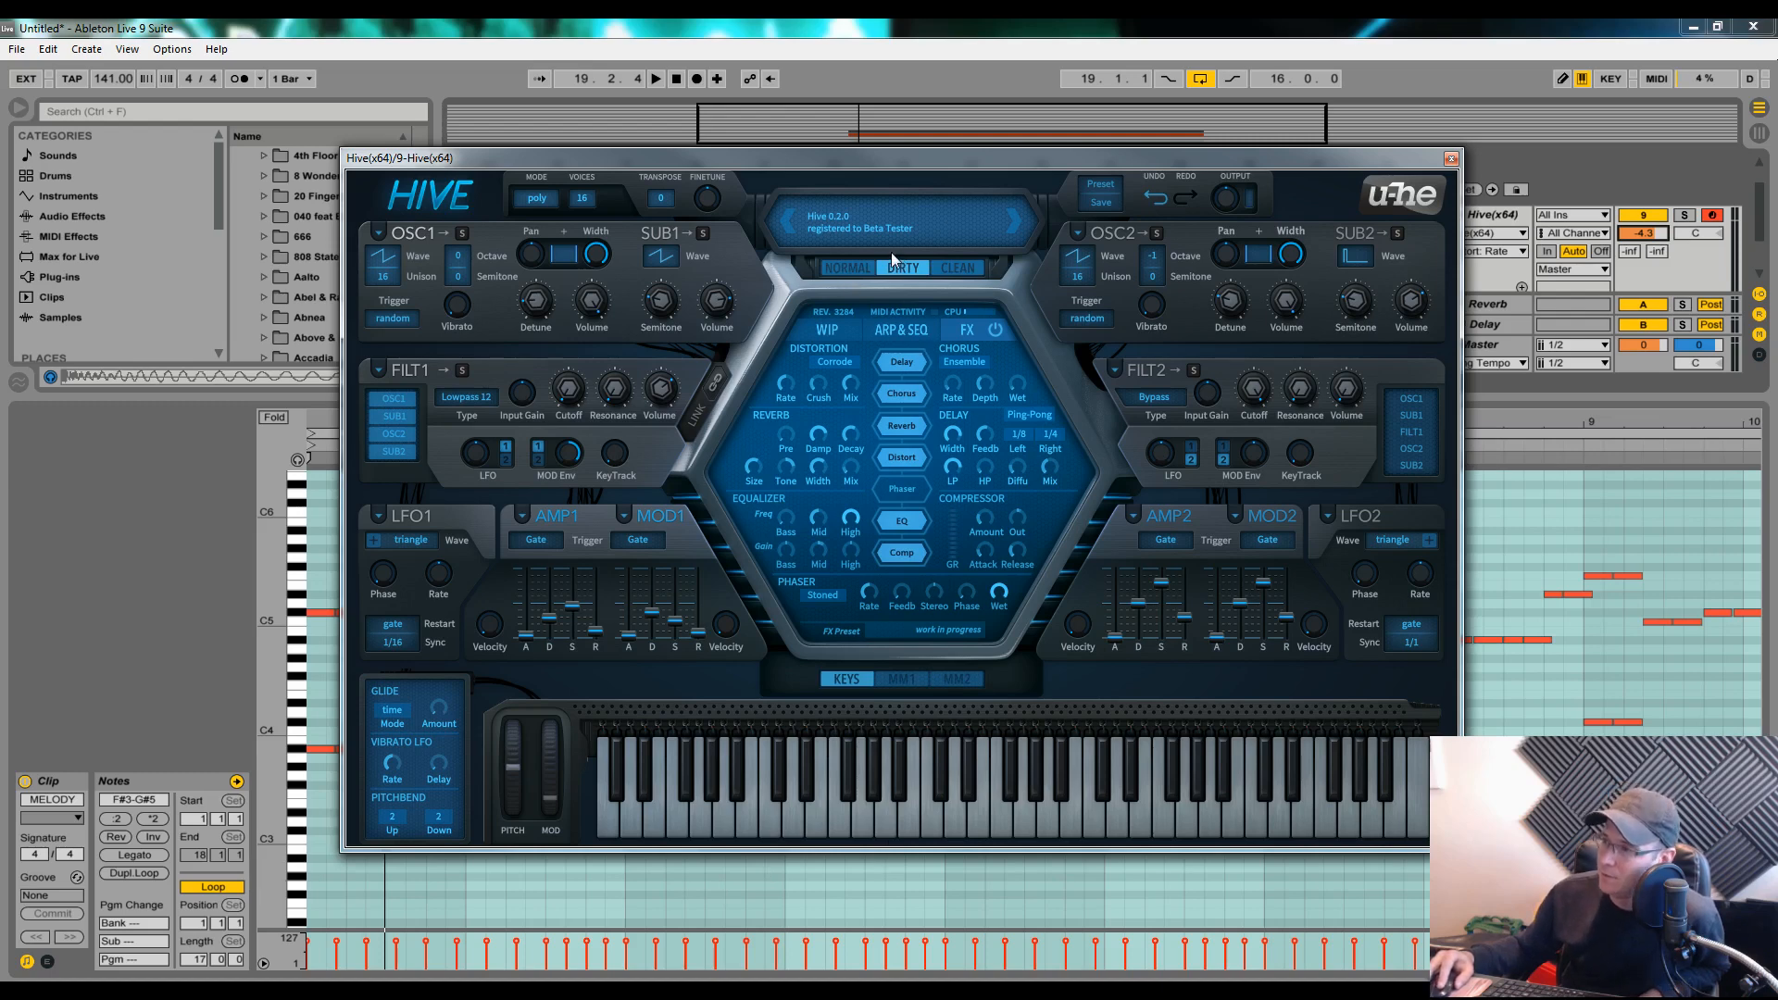
# Look through the synth's WIP, effects, and arpeggiator and sequencer pages
pyautogui.click(829, 330)
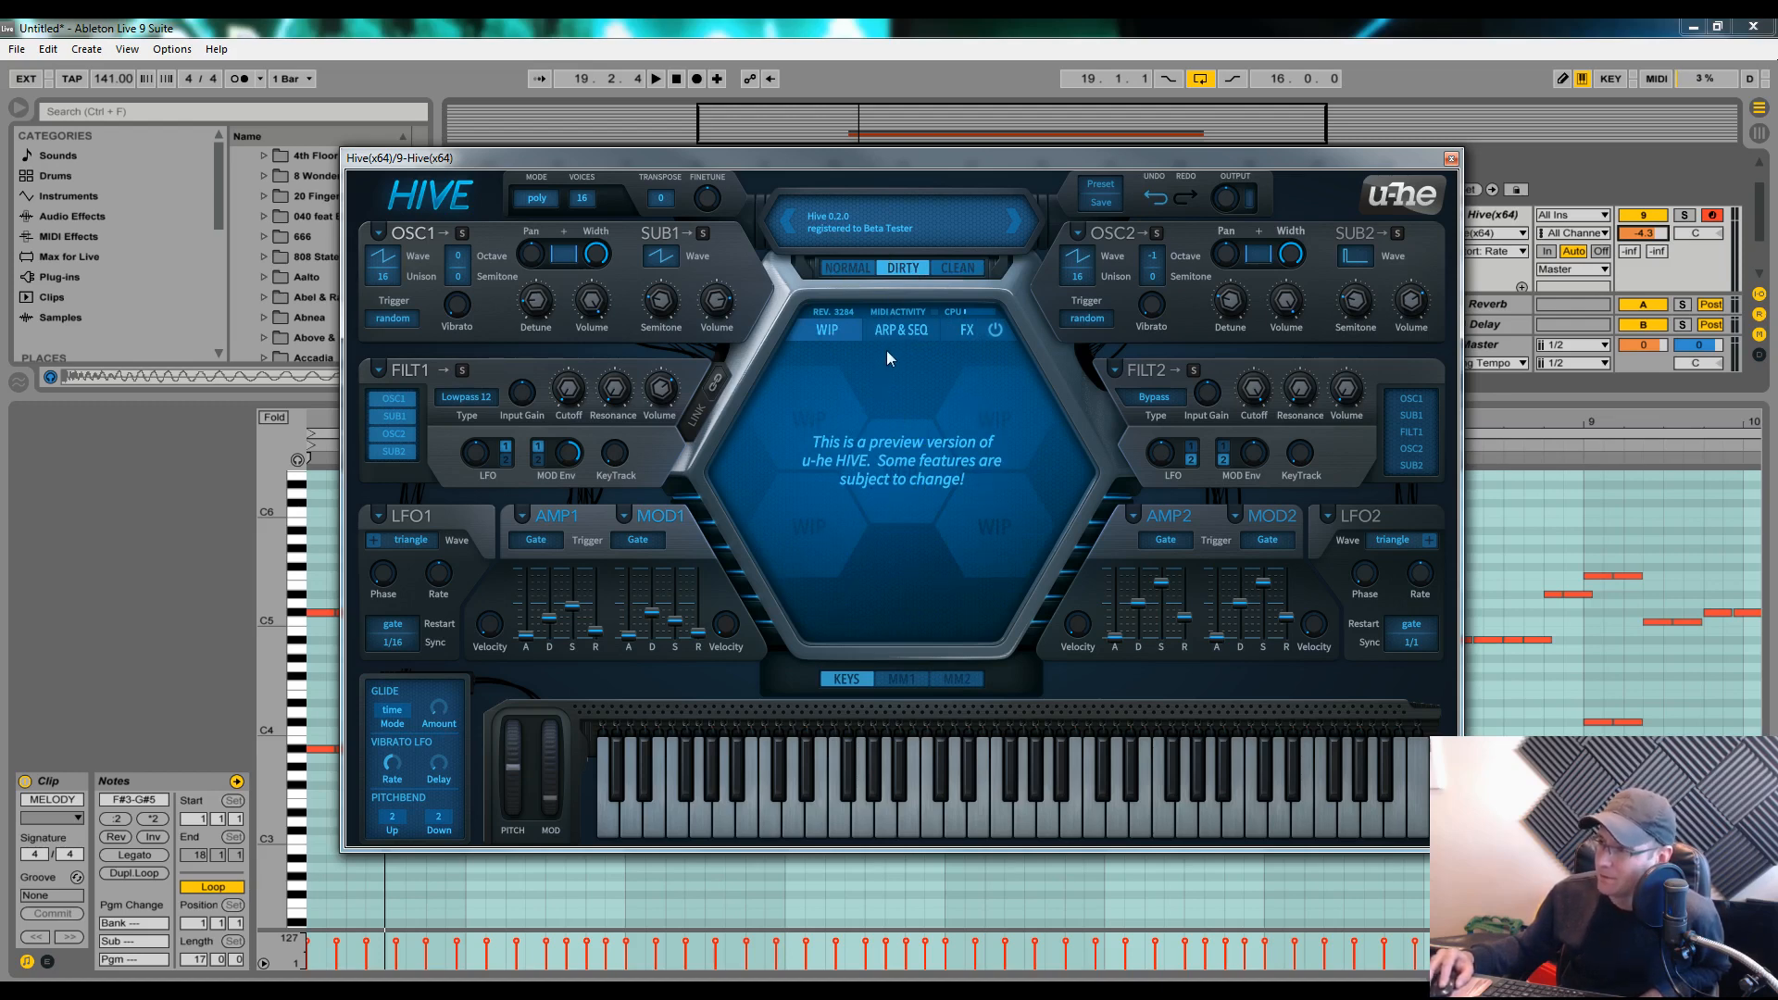
pyautogui.click(906, 329)
pyautogui.click(965, 333)
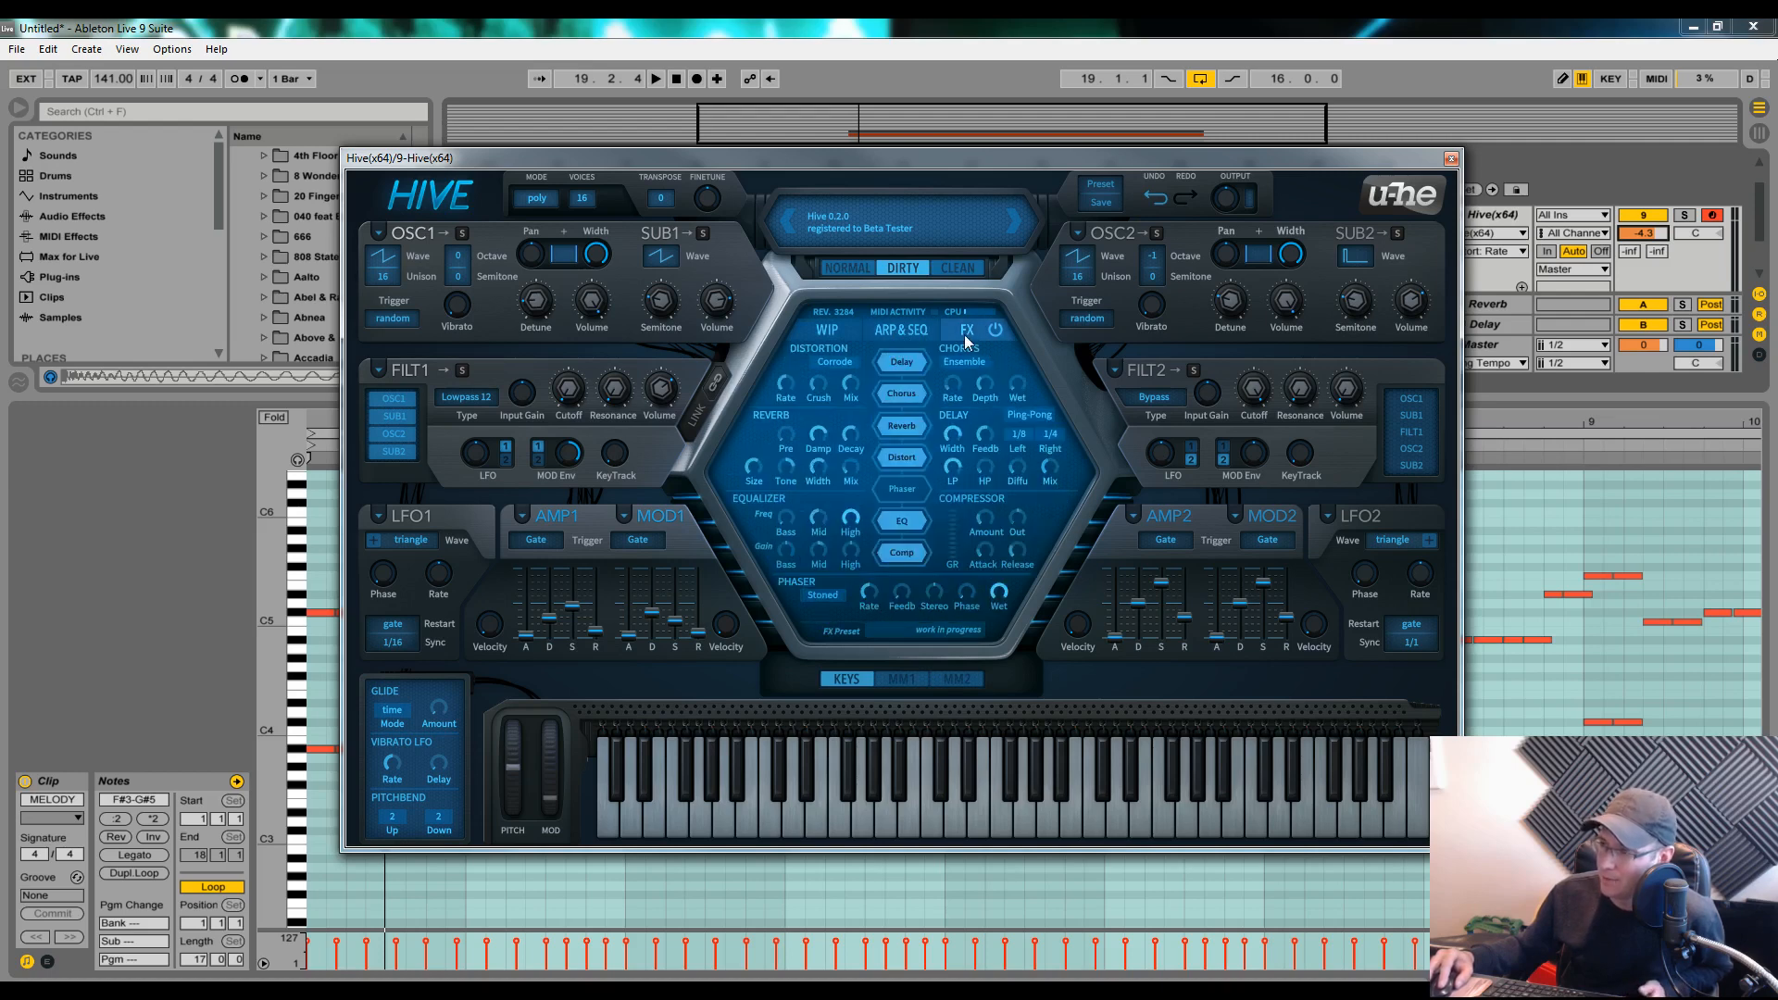
pyautogui.click(827, 331)
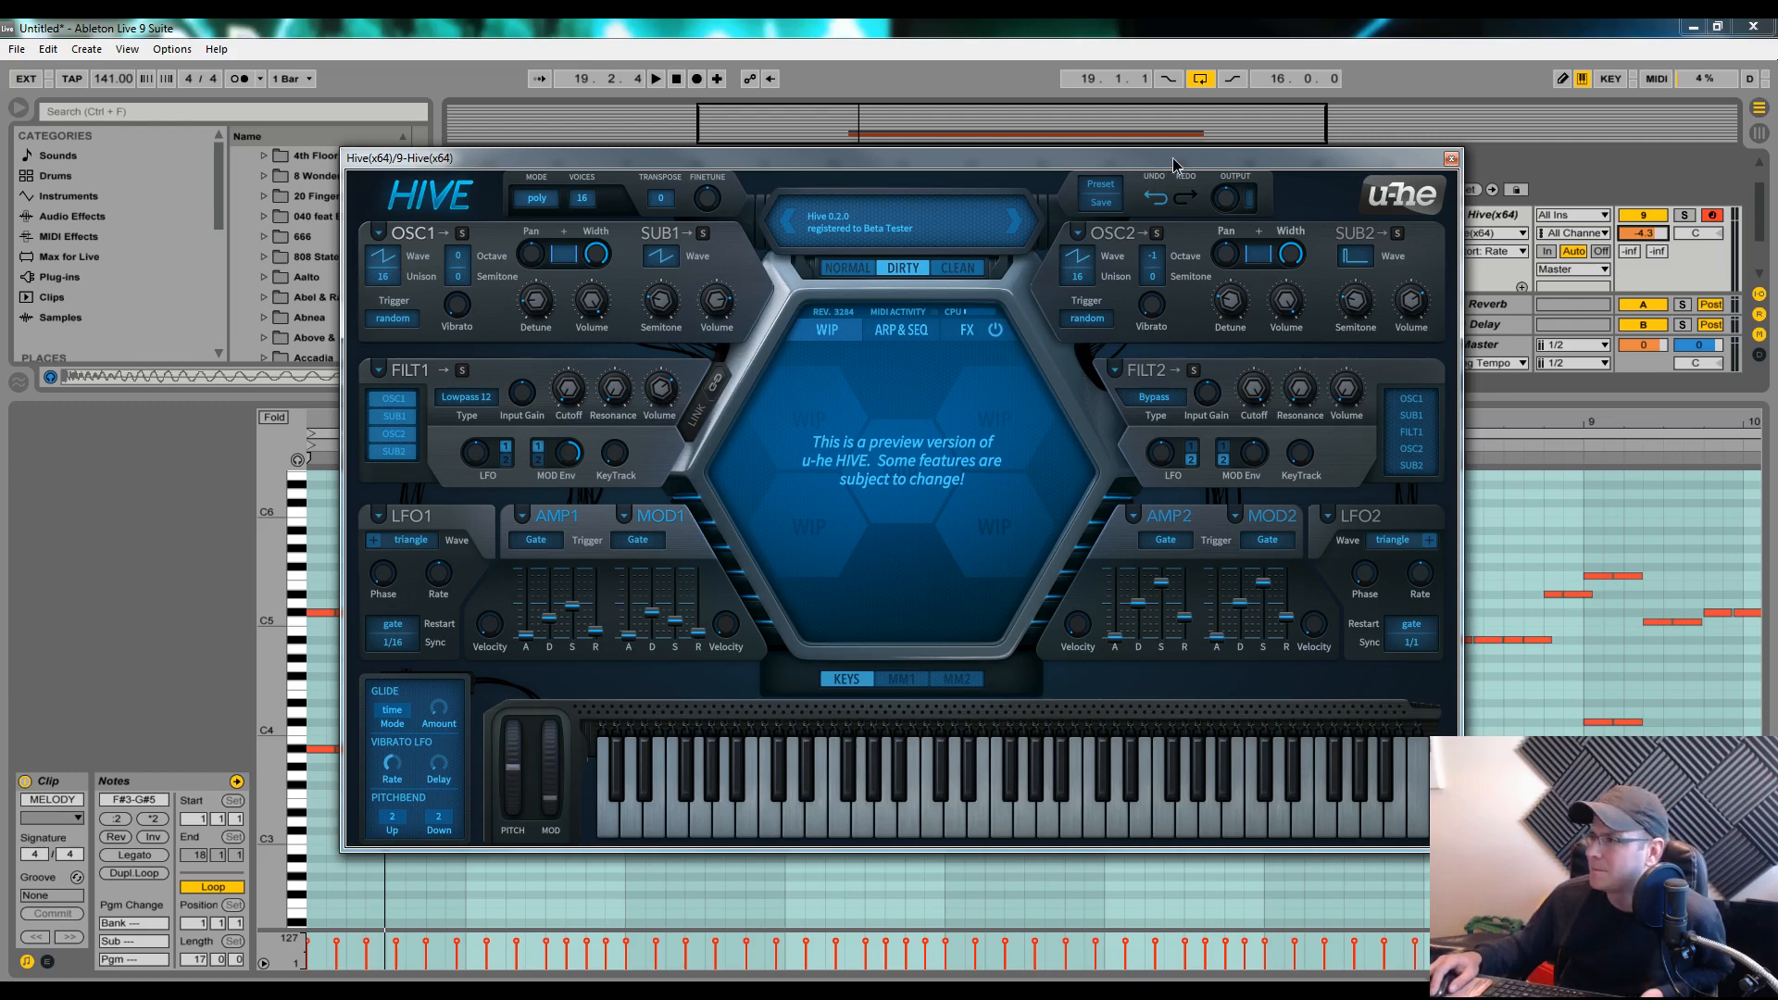
pyautogui.moveTo(1173, 164); pyautogui.dragTo(1176, 164)
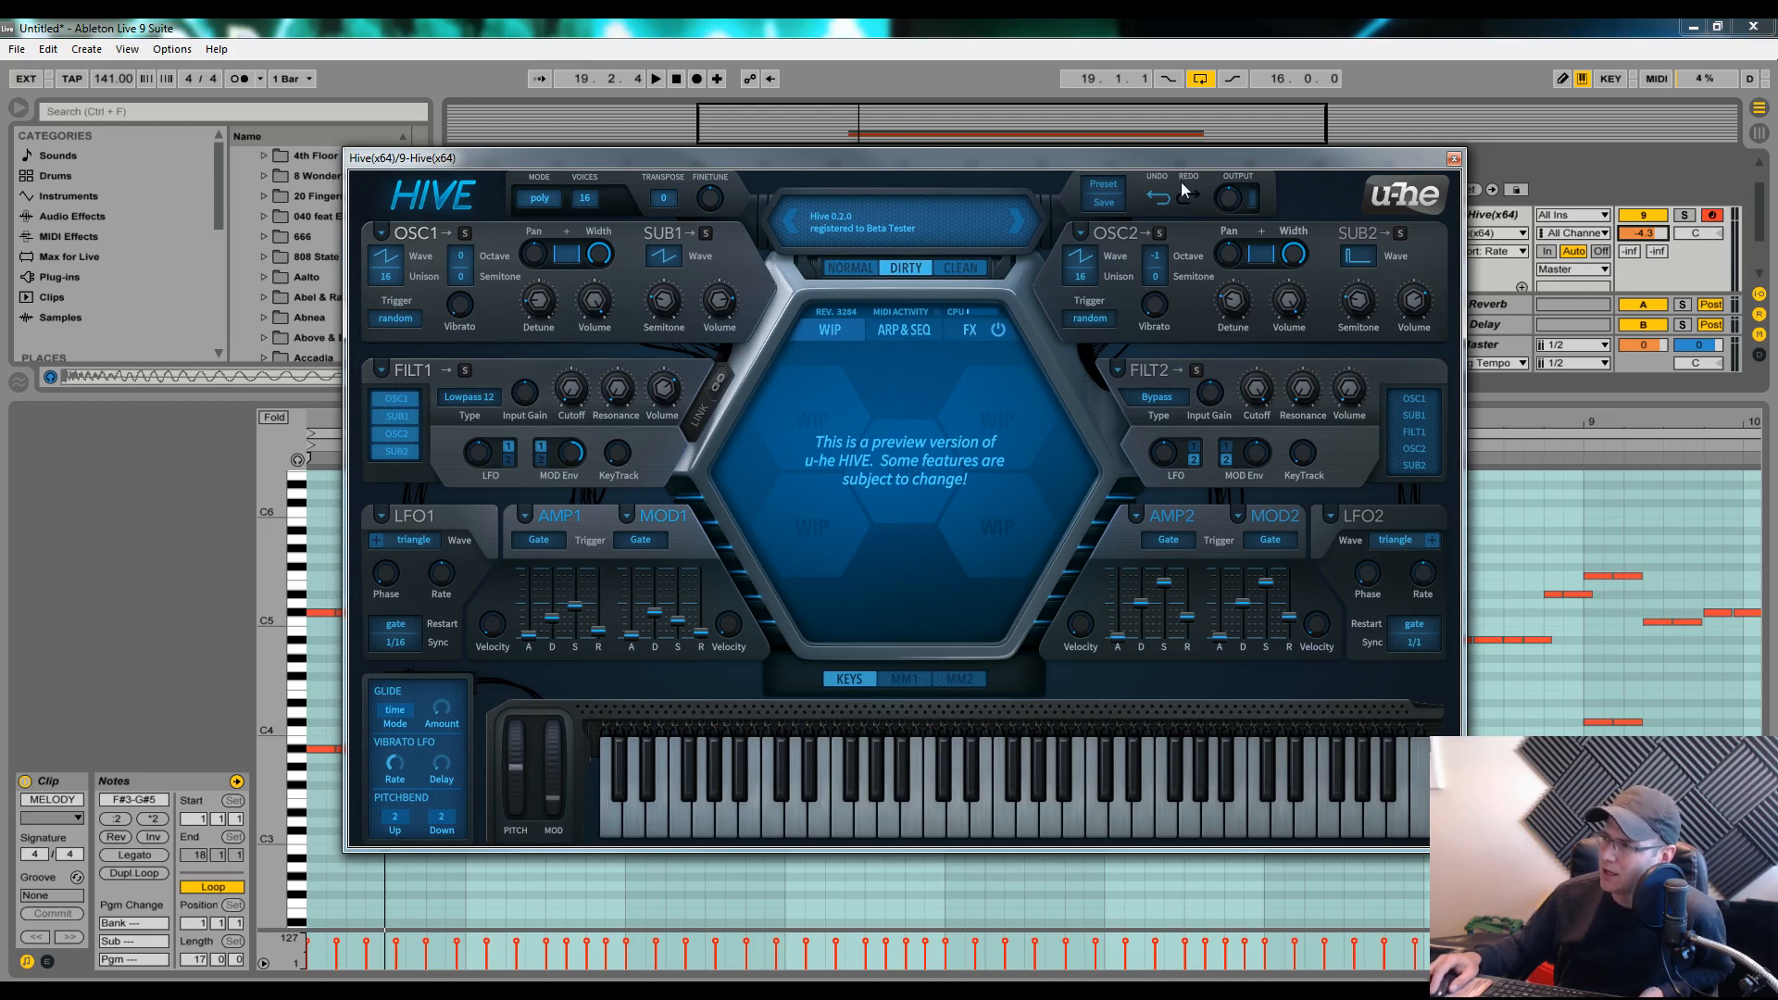
pyautogui.click(906, 332)
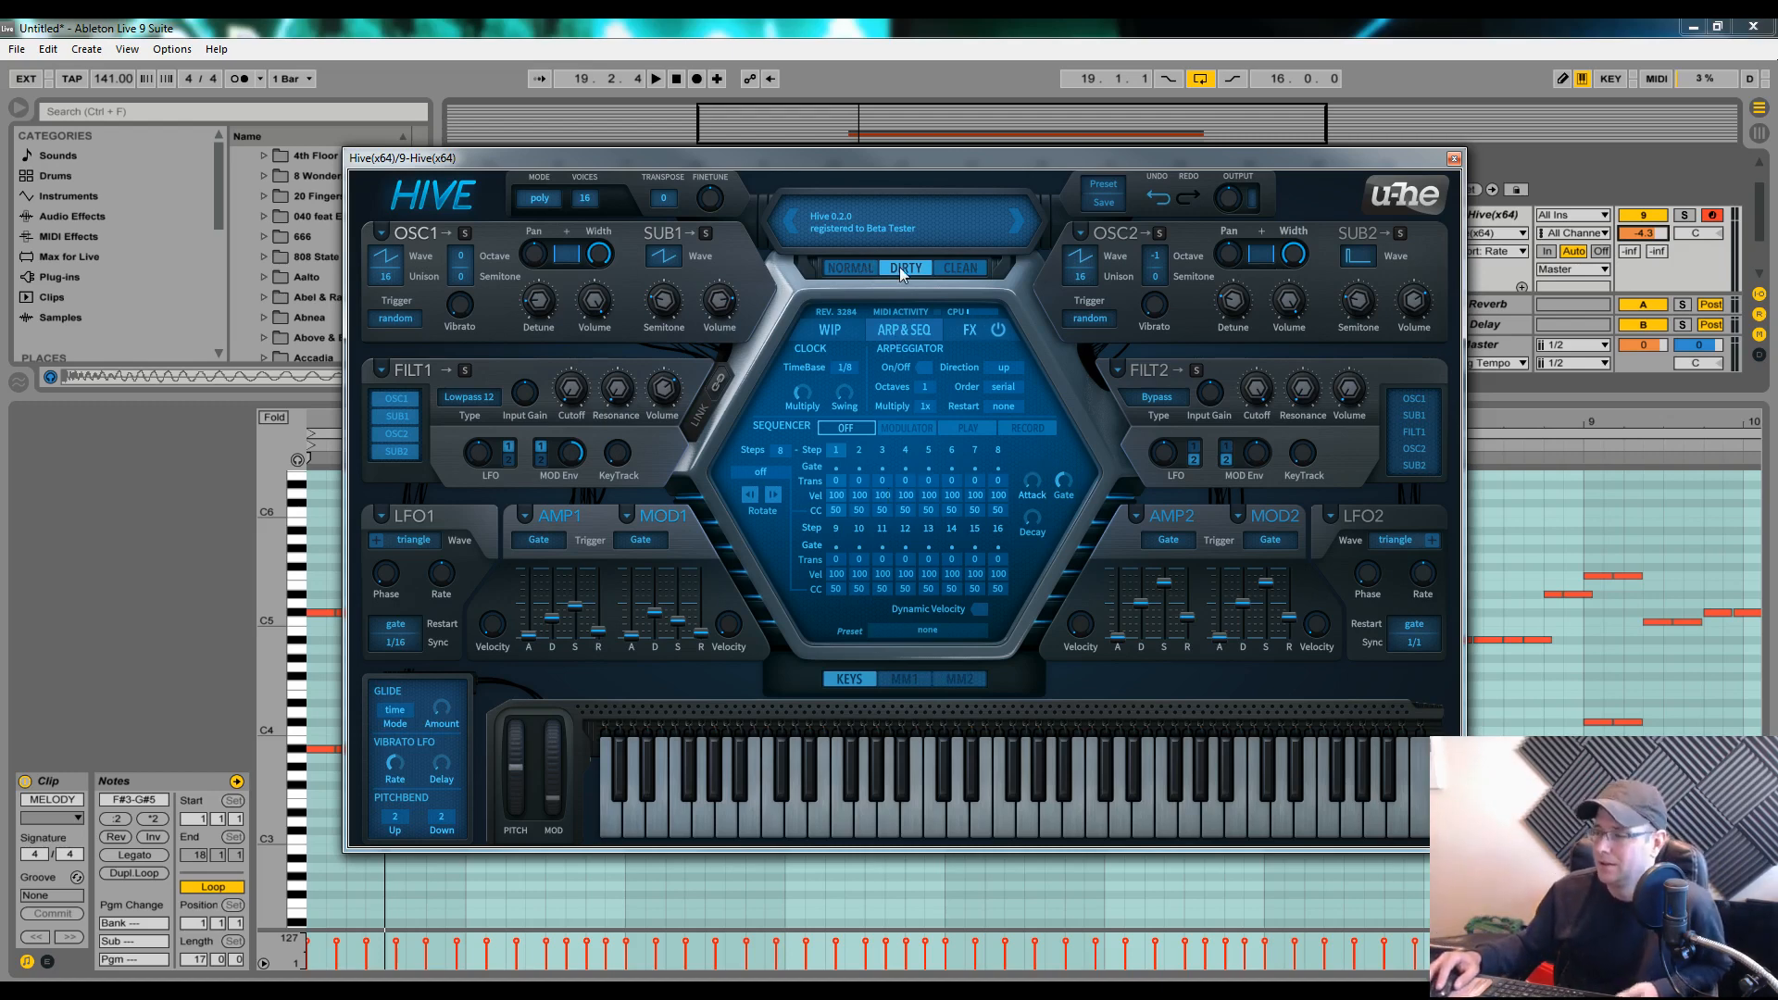
# Audition the melody while lowering the mod wheel, and stop playback
pyautogui.press('space')
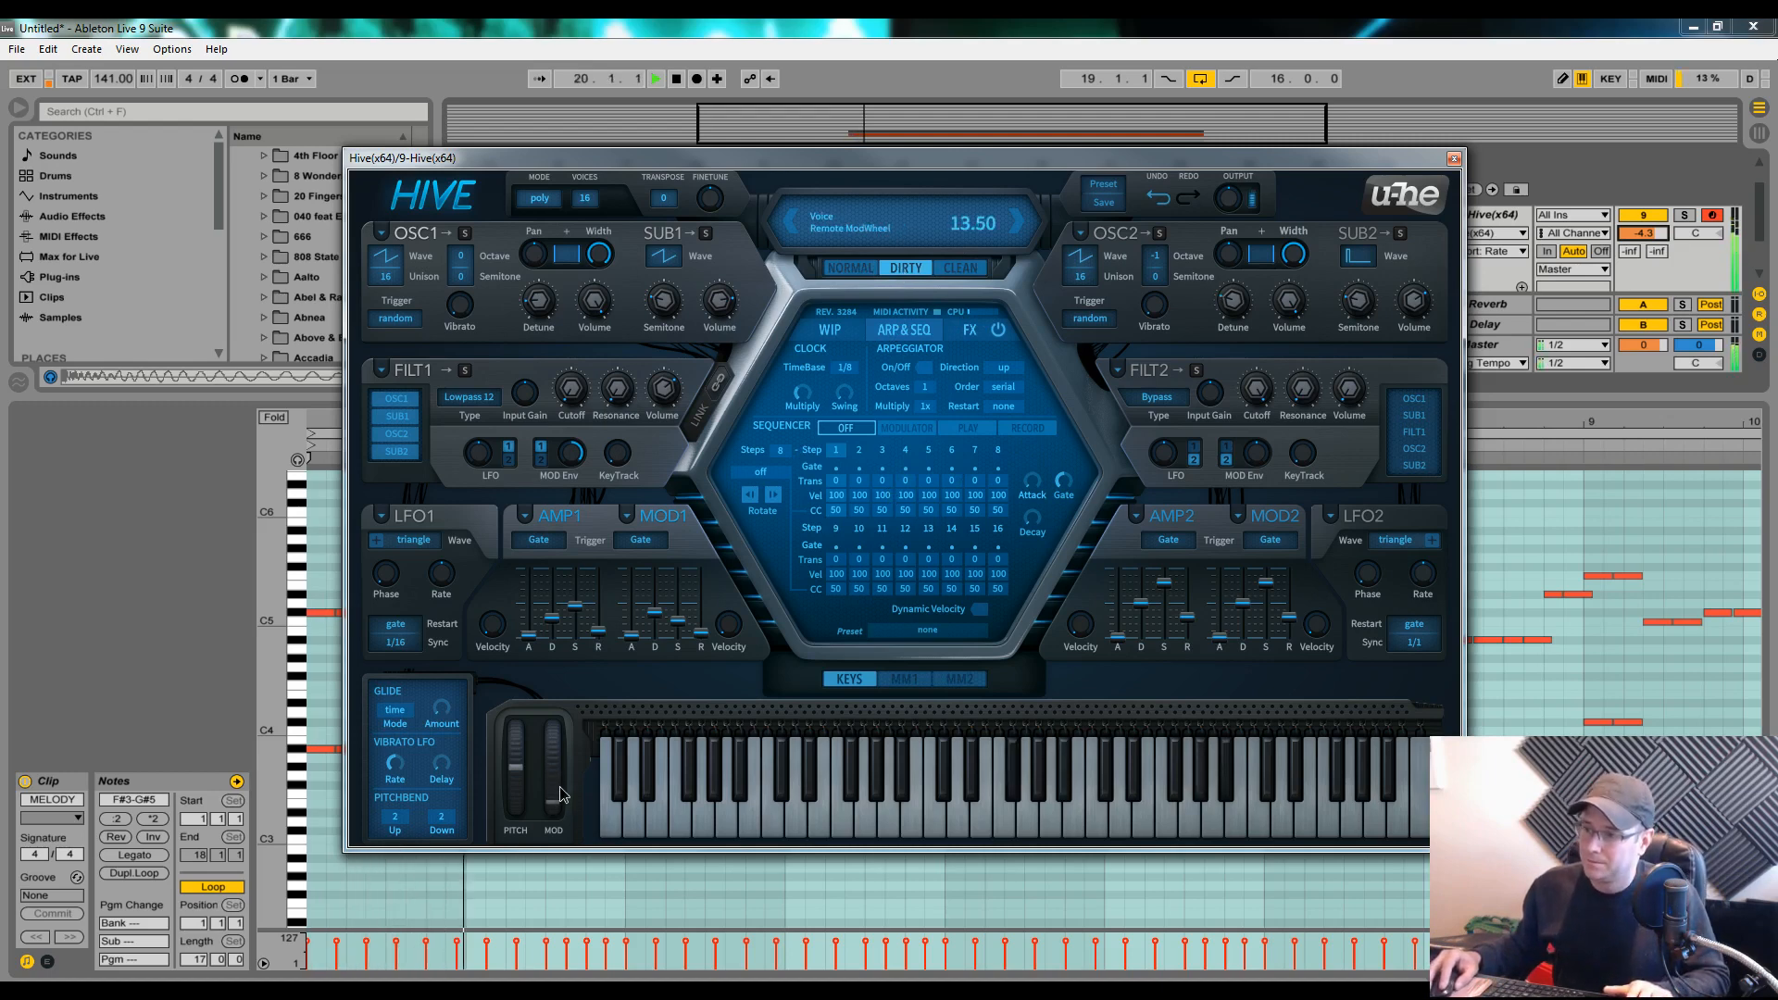
pyautogui.moveTo(559, 794); pyautogui.dragTo(558, 809)
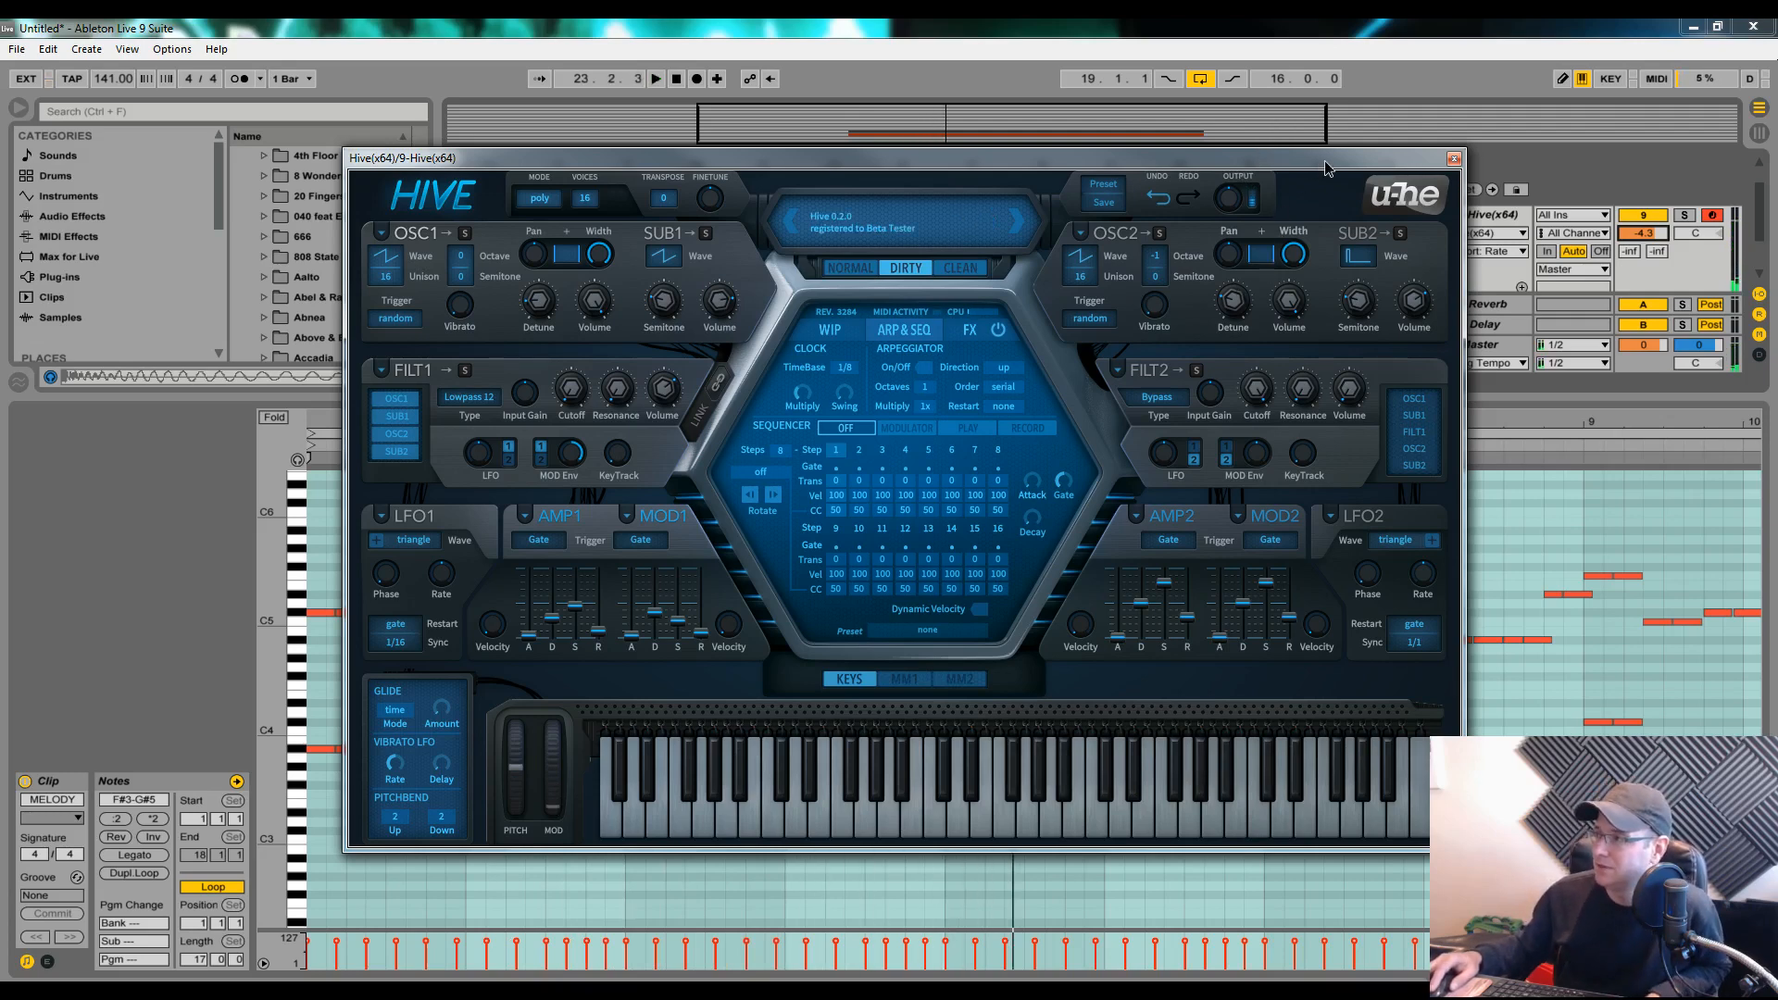
# Reveal the arrangement tracks behind the synth window, enable the bass drum audio track and play it with the melody
pyautogui.moveTo(1321, 162); pyautogui.dragTo(1282, 422)
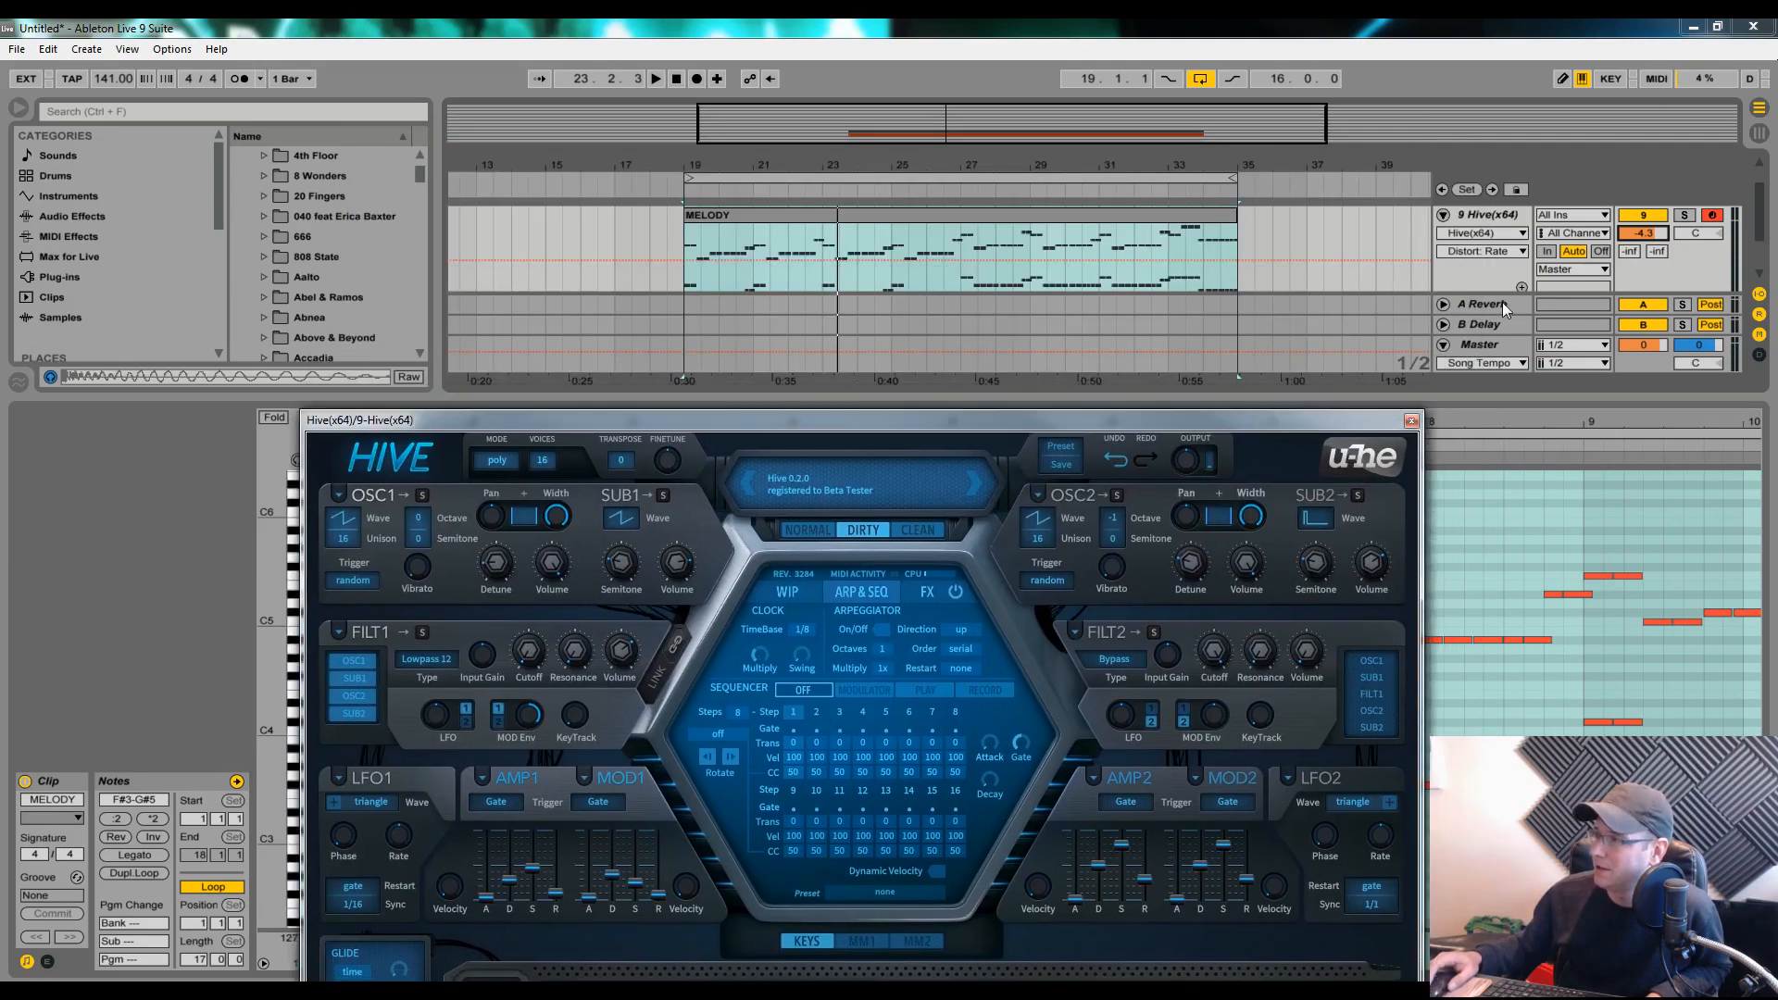
pyautogui.scroll(-3, 1758, 236)
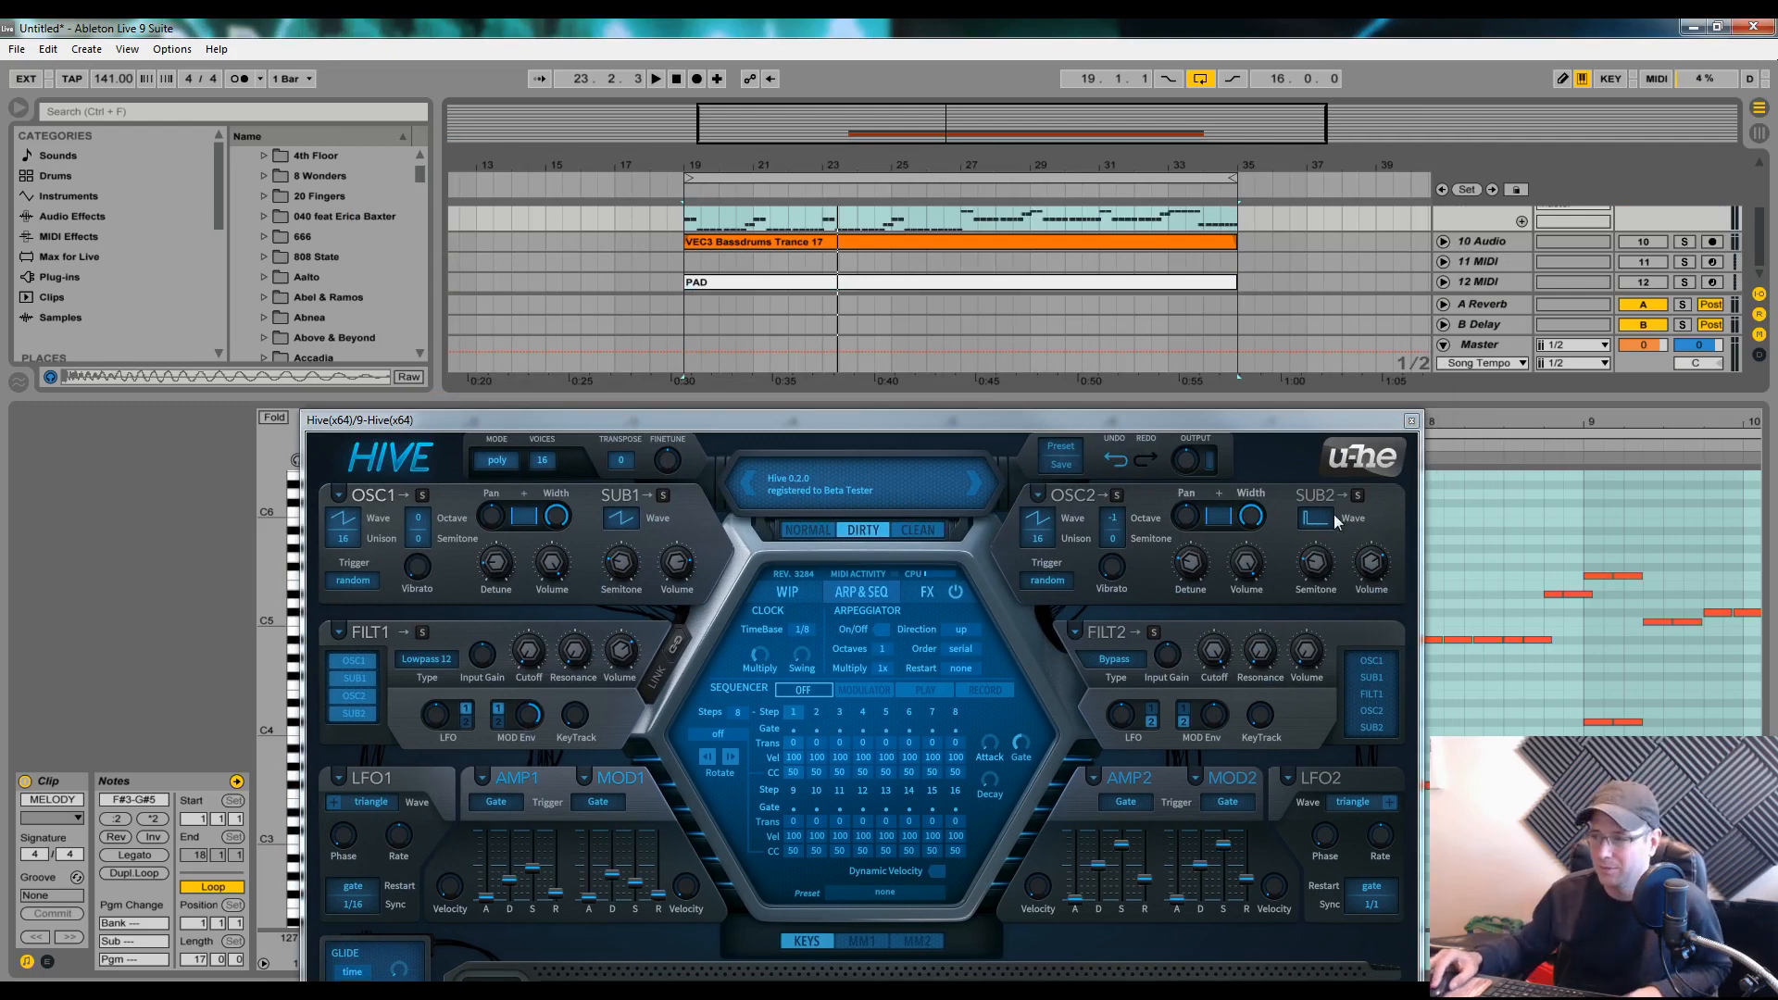
pyautogui.moveTo(926, 413); pyautogui.dragTo(932, 286)
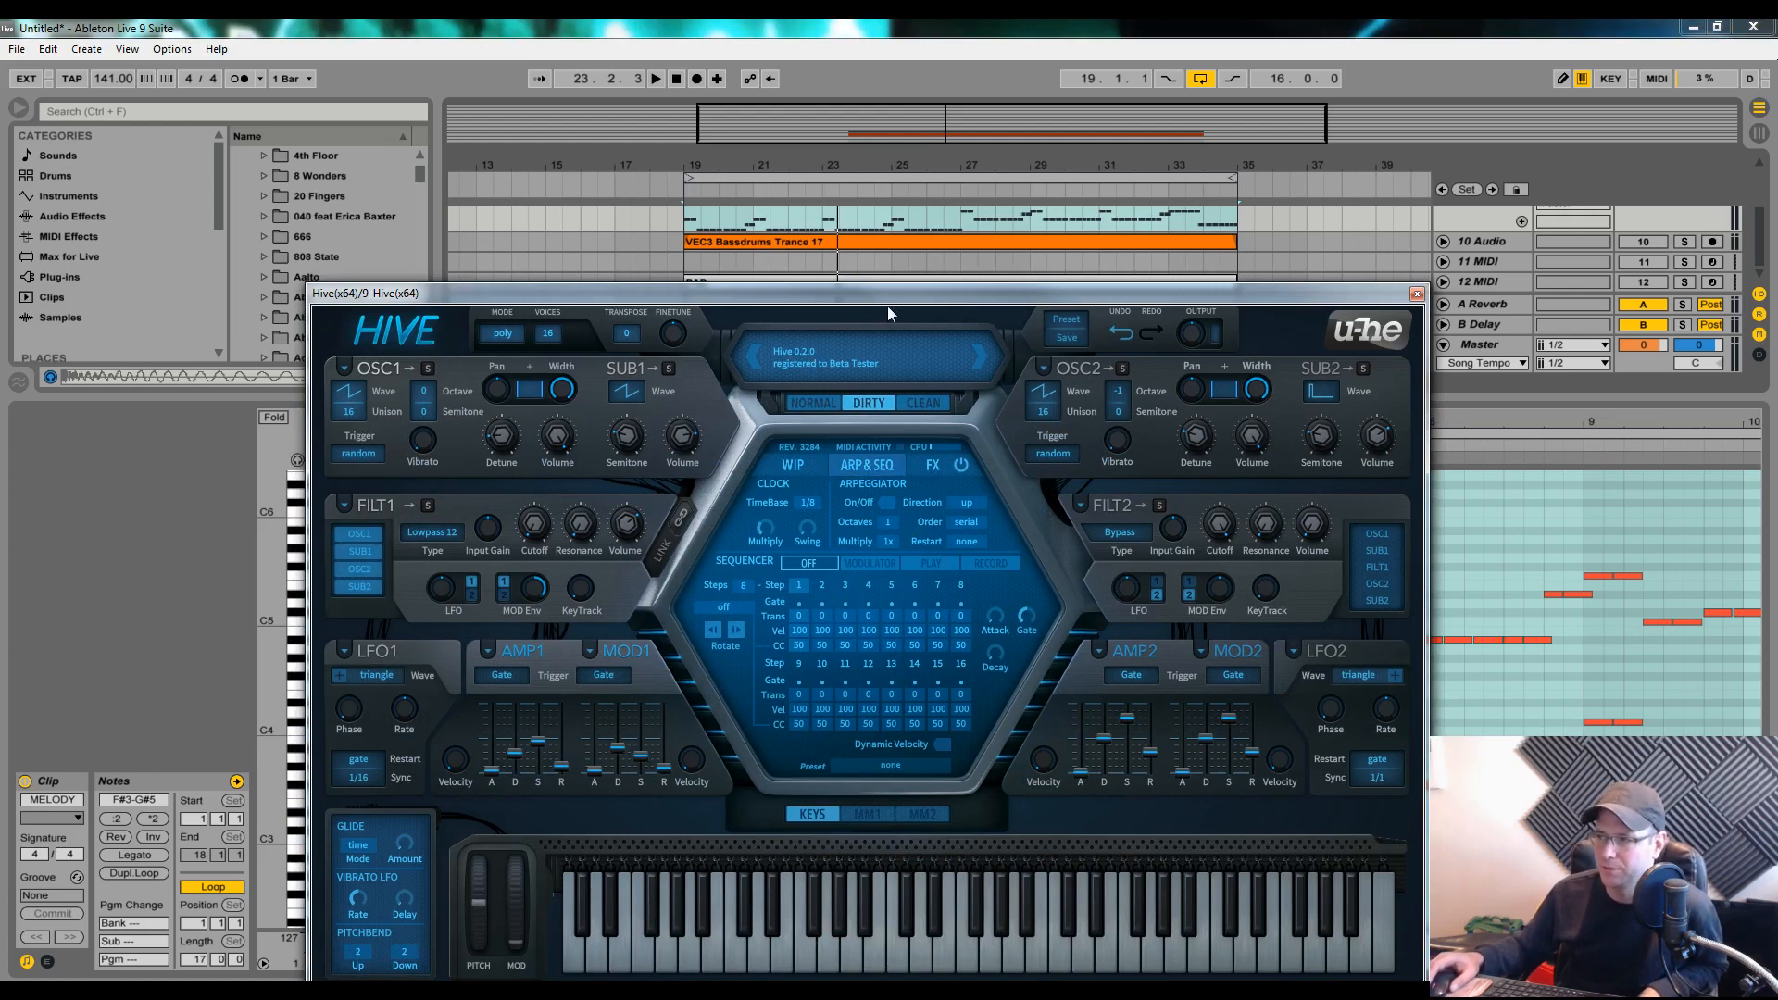
pyautogui.moveTo(891, 295); pyautogui.dragTo(898, 286)
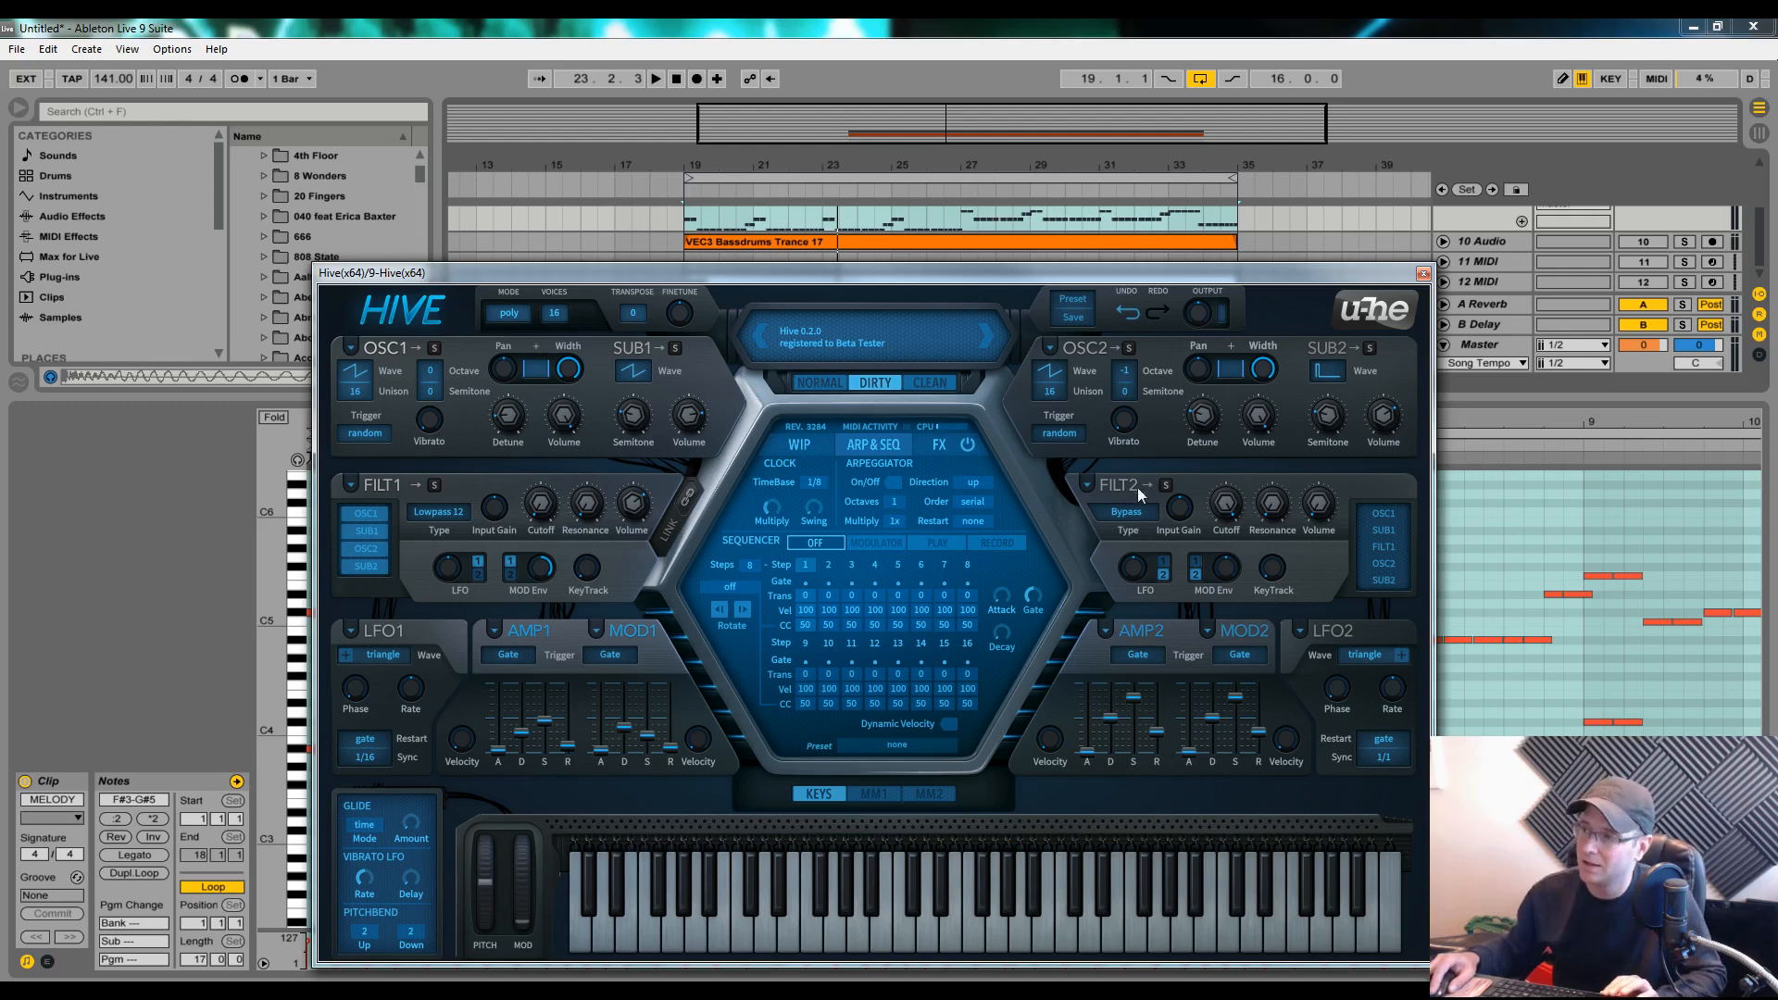
pyautogui.press('space')
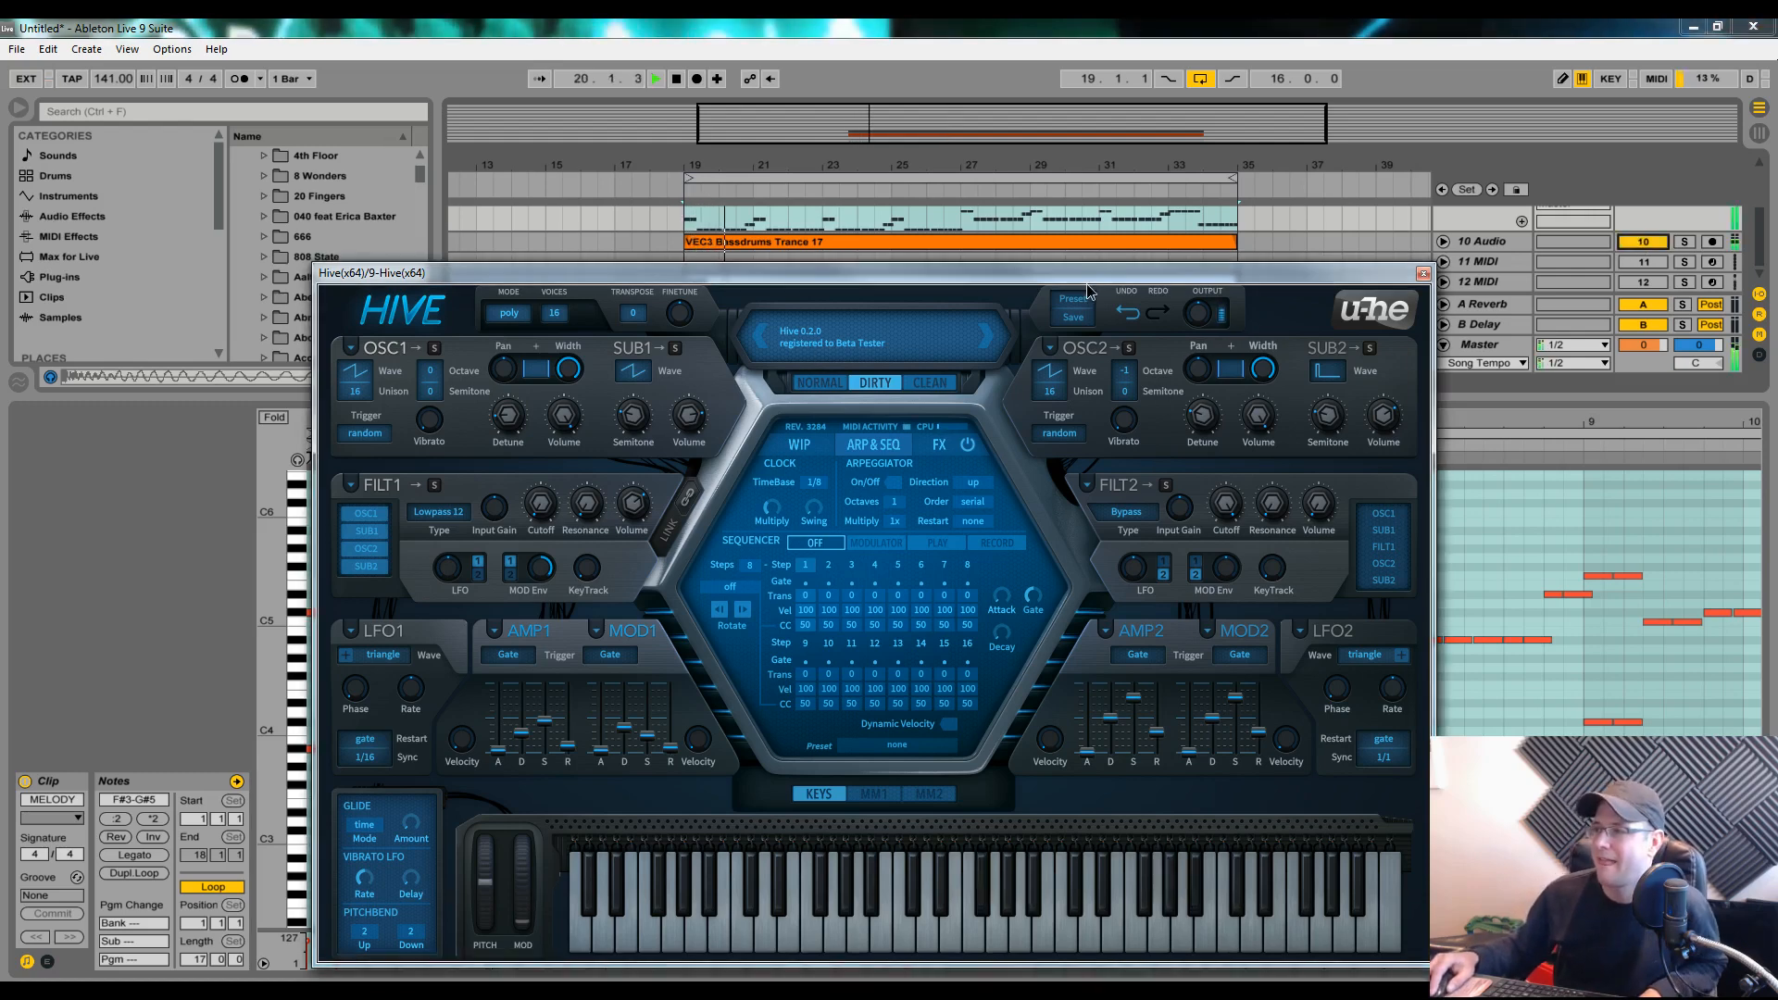
# Enlarge the arrangement area, add a Compressor to the Hive track and move the synth window clear of the device chain
pyautogui.moveTo(1088, 274); pyautogui.dragTo(1080, 454)
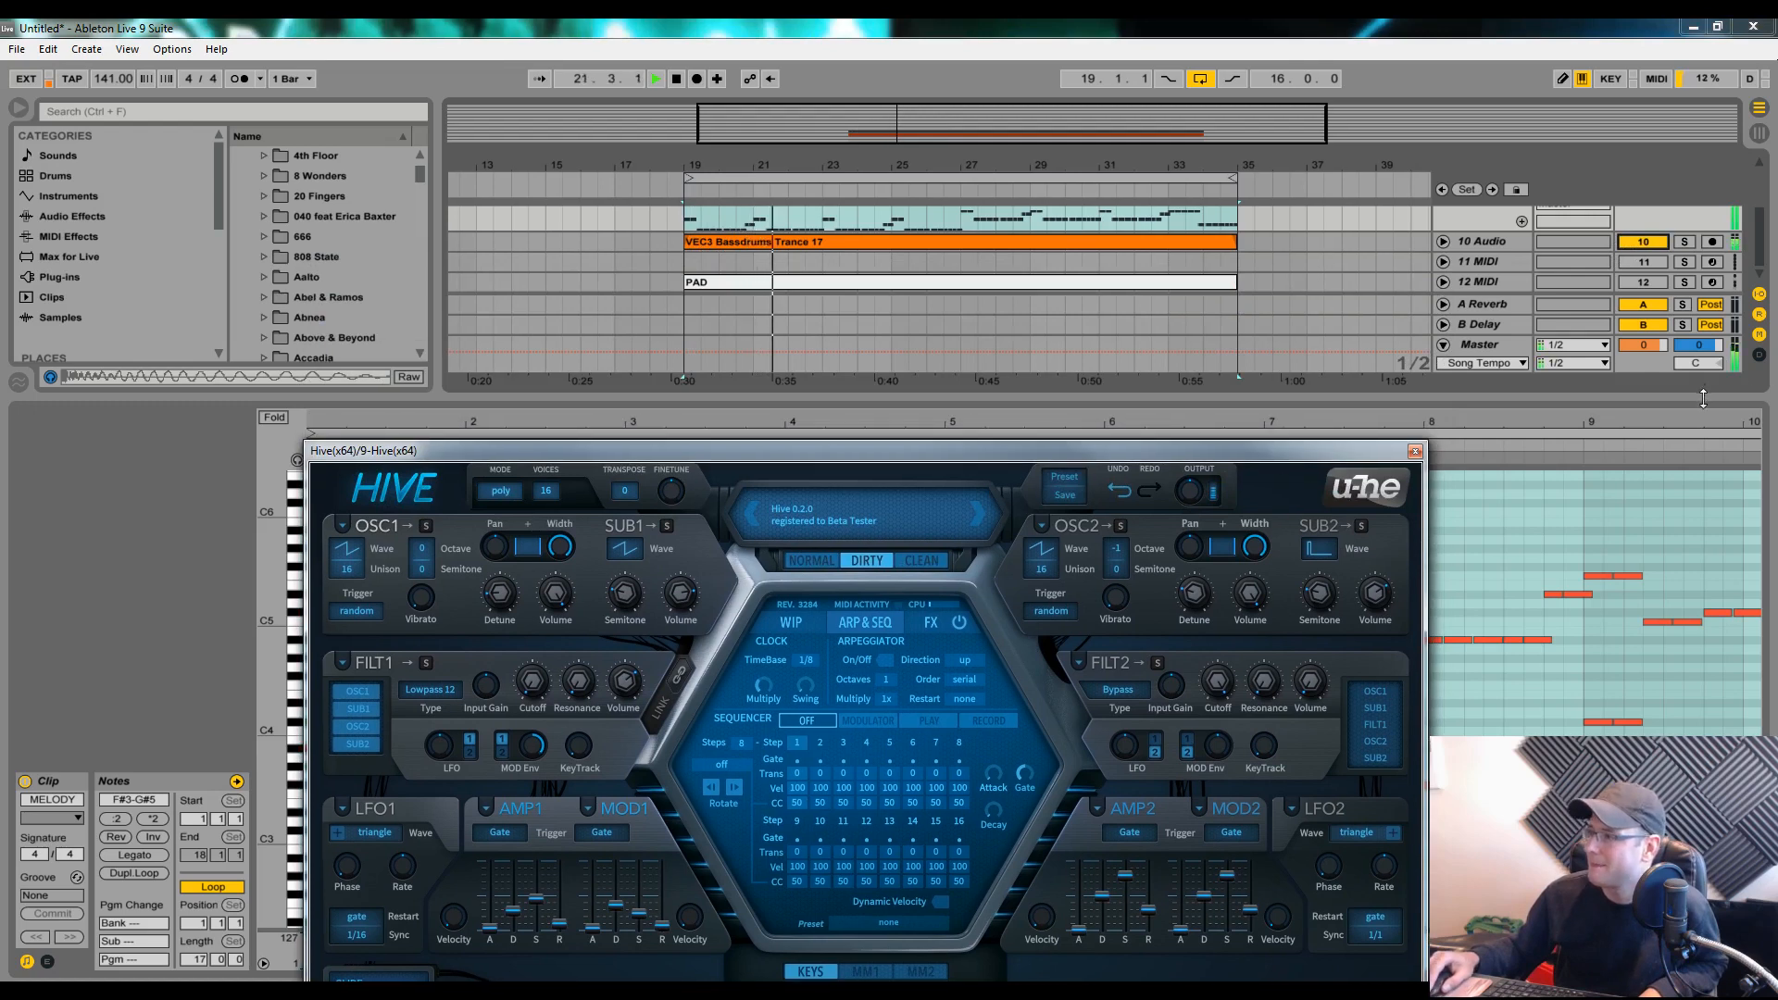
pyautogui.moveTo(1704, 397); pyautogui.dragTo(1704, 606)
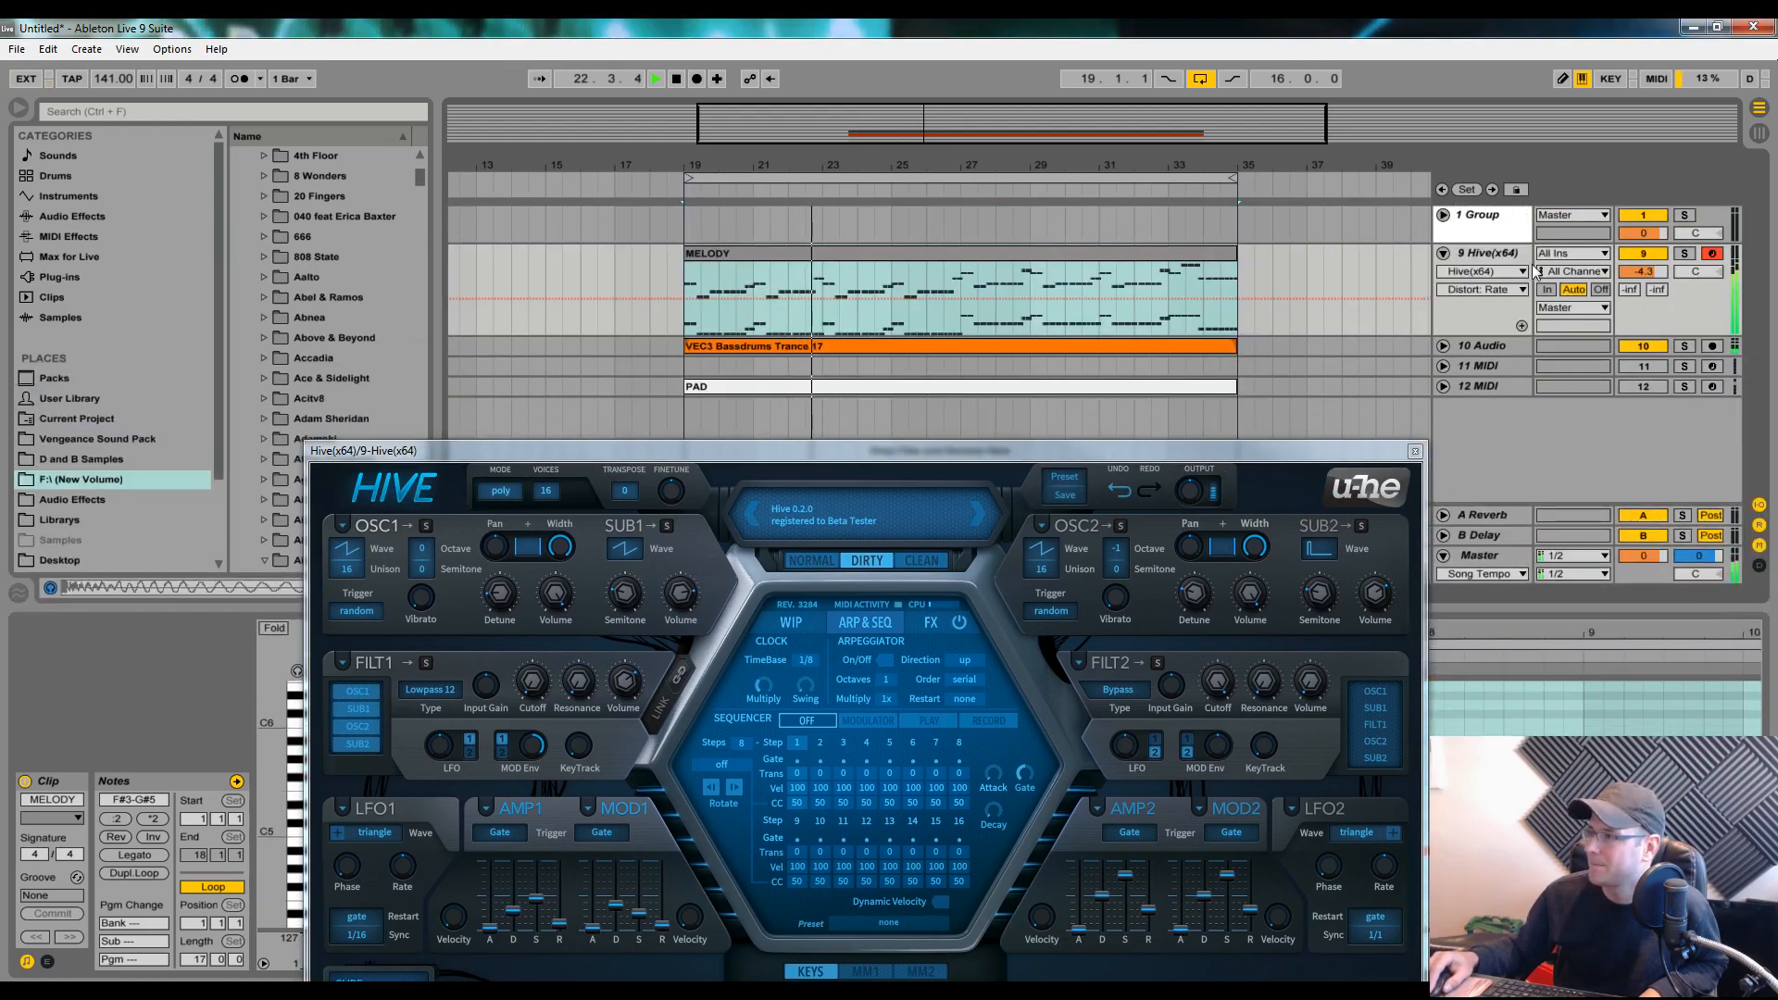
pyautogui.click(72, 216)
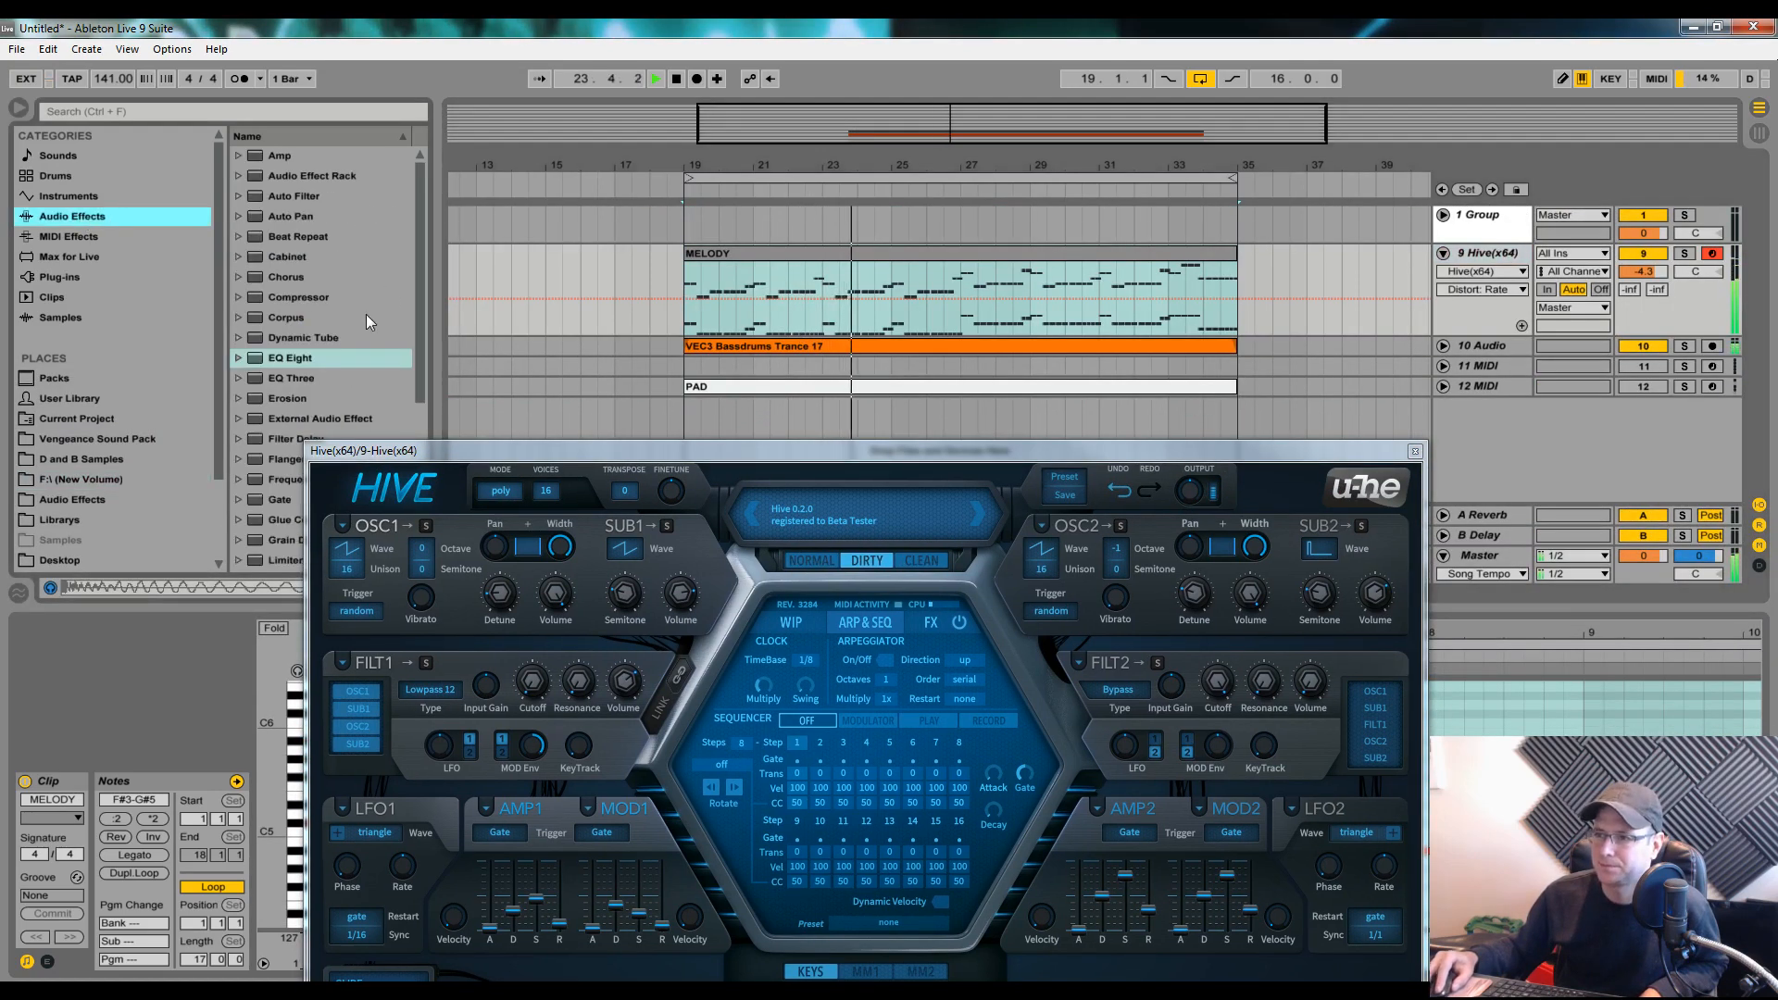
pyautogui.click(318, 300)
pyautogui.moveTo(318, 303); pyautogui.dragTo(1473, 254)
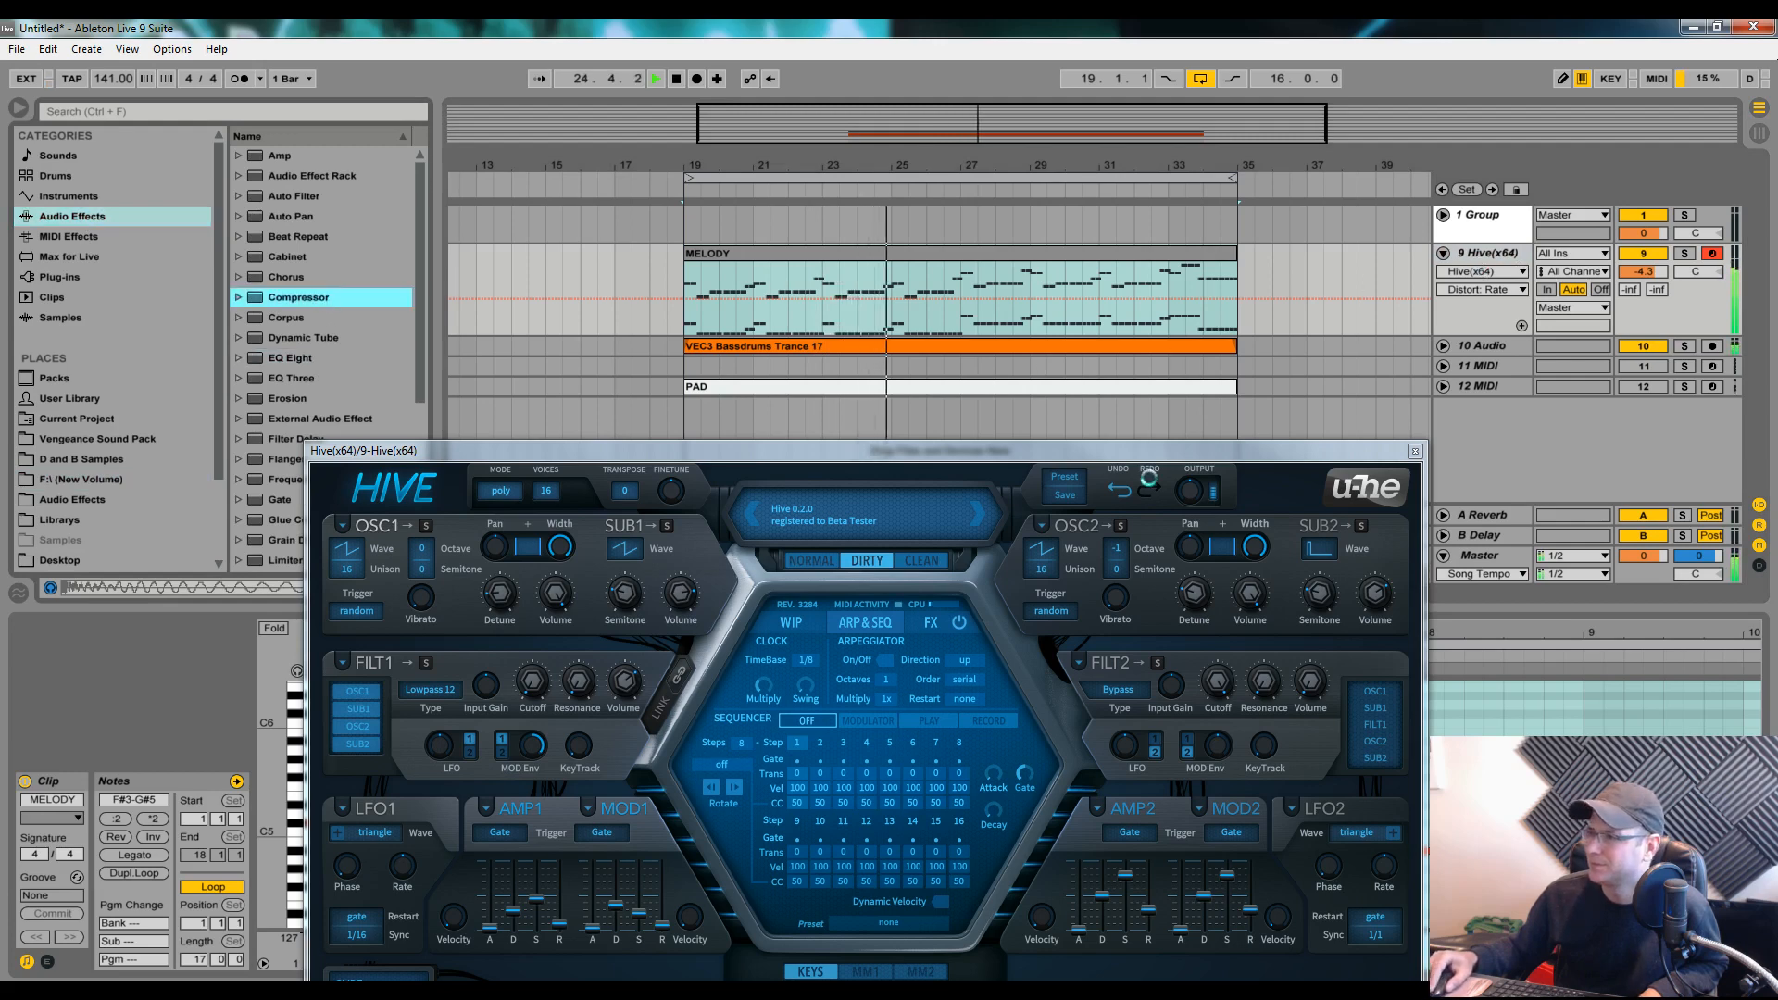
pyautogui.moveTo(1145, 460); pyautogui.dragTo(1637, 849)
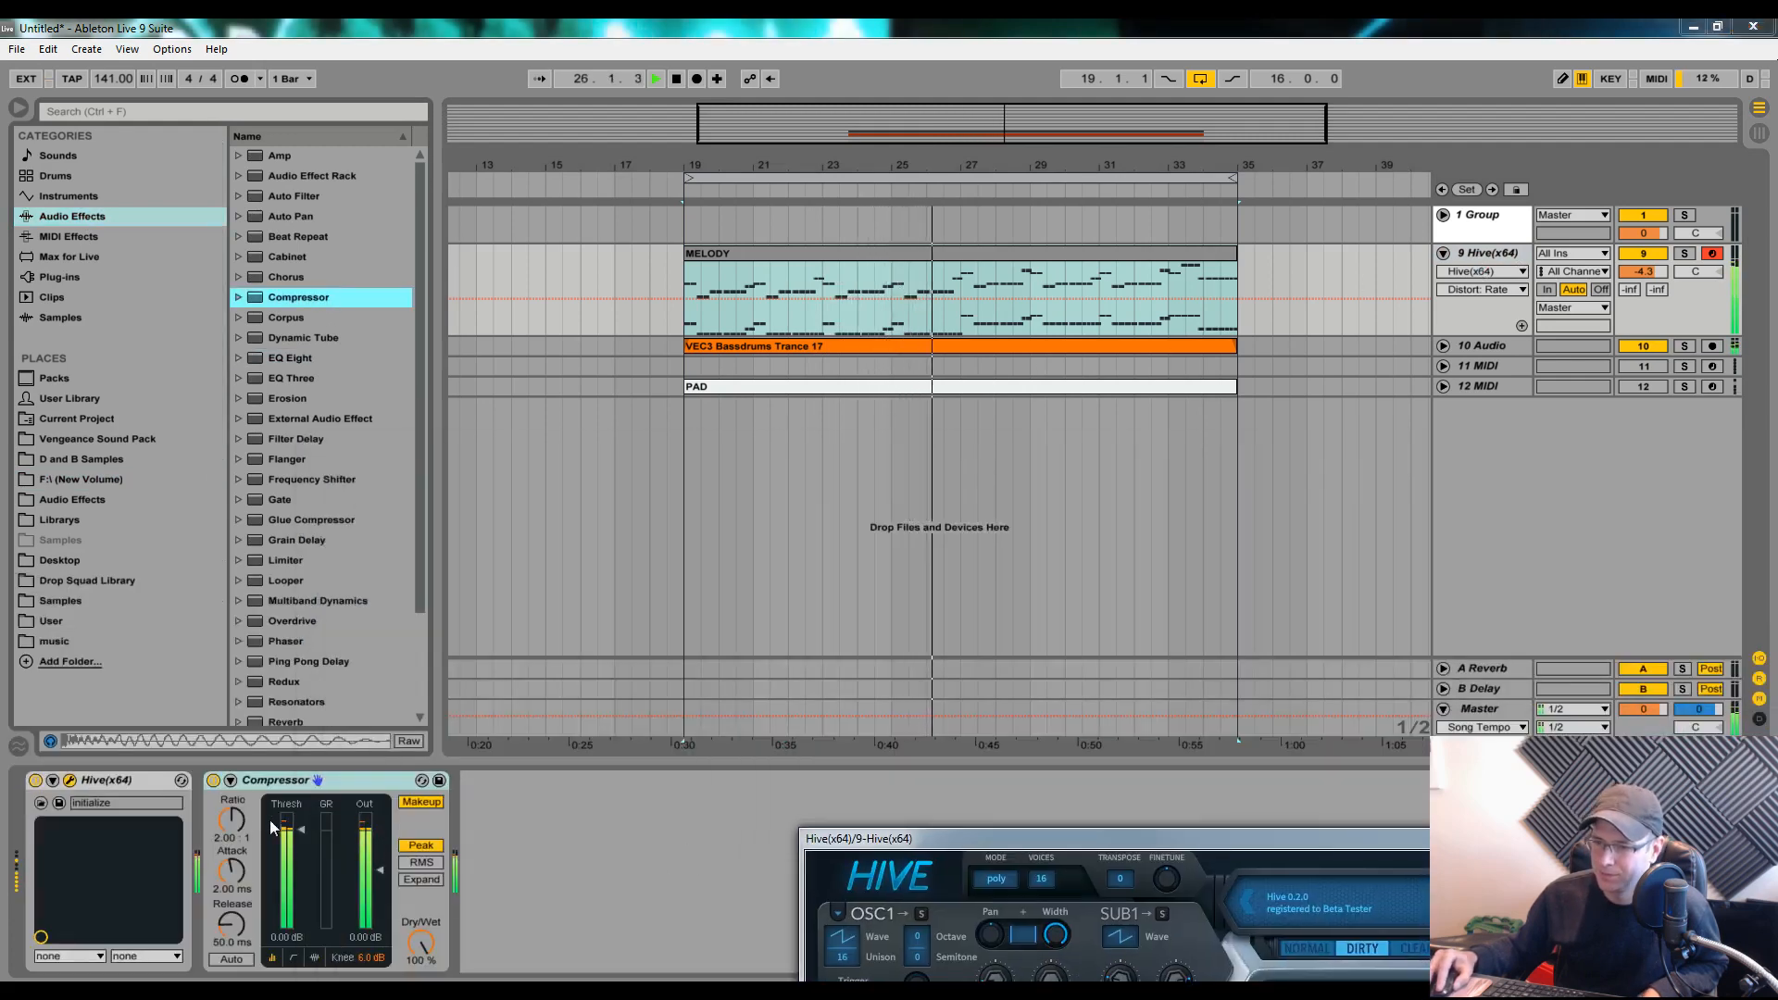
# Sidechain the Compressor on the Hive track from 10-Audio and enable its sidechain EQ with the filter frequency at 475 Hz
pyautogui.click(230, 781)
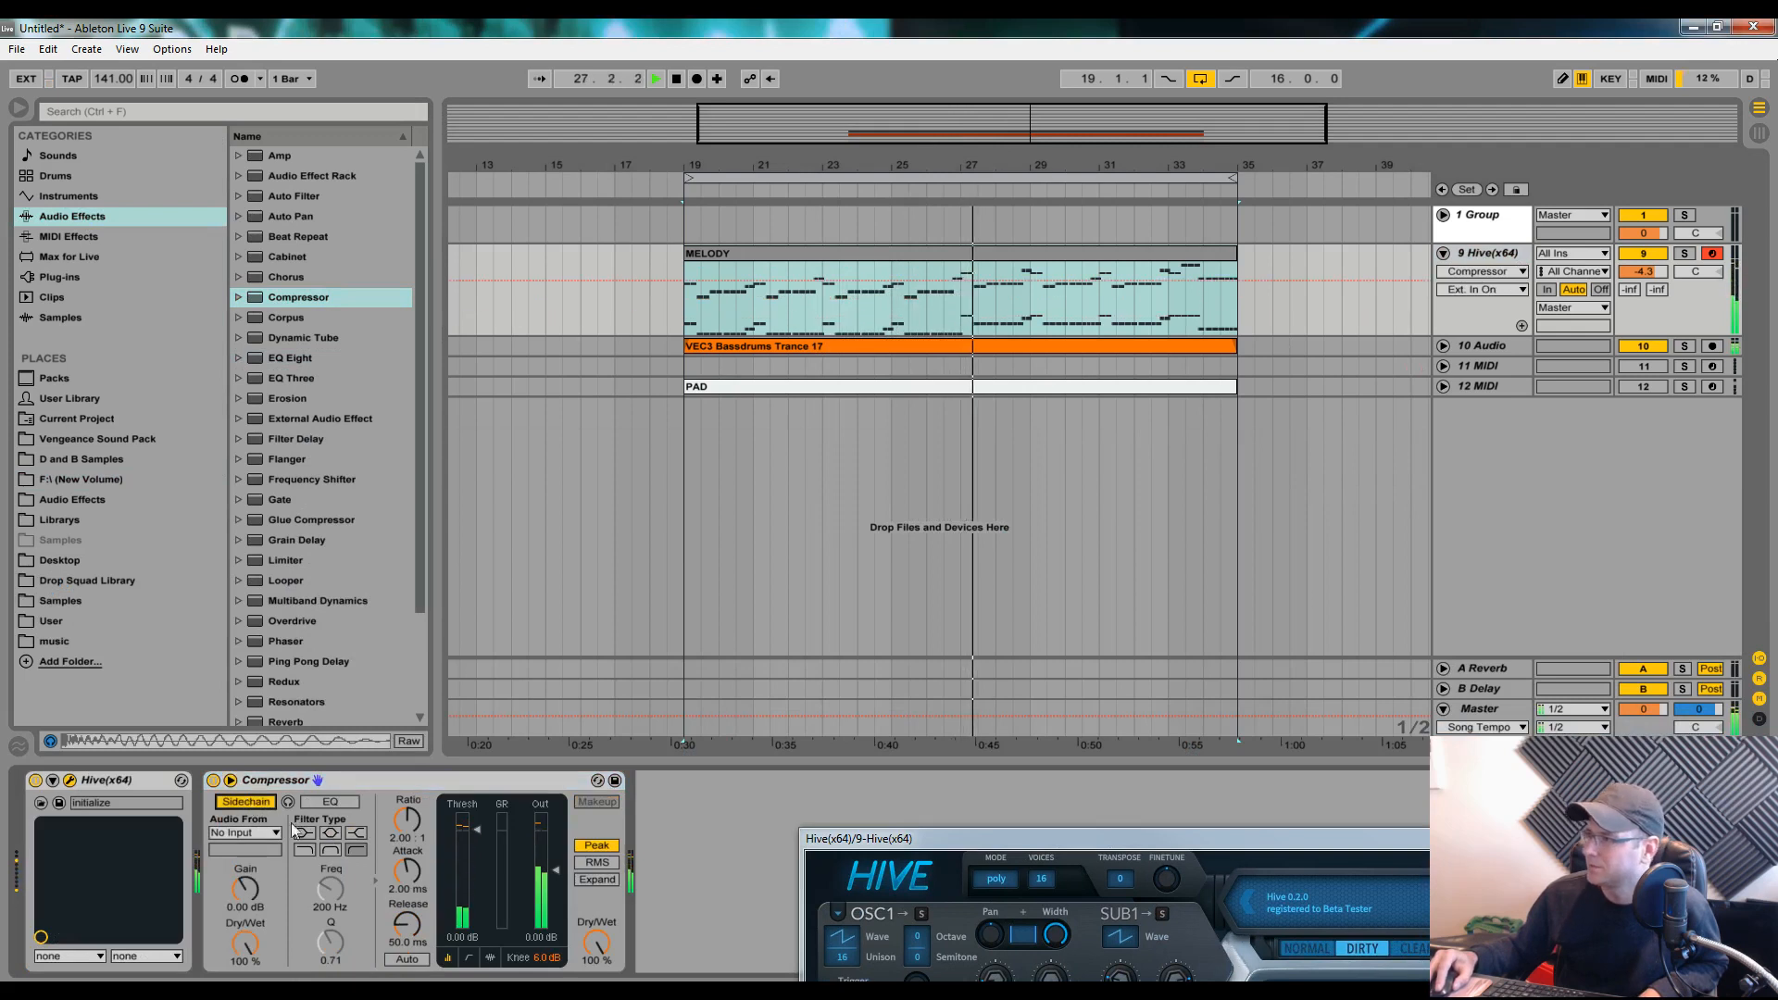
pyautogui.click(242, 833)
pyautogui.click(252, 748)
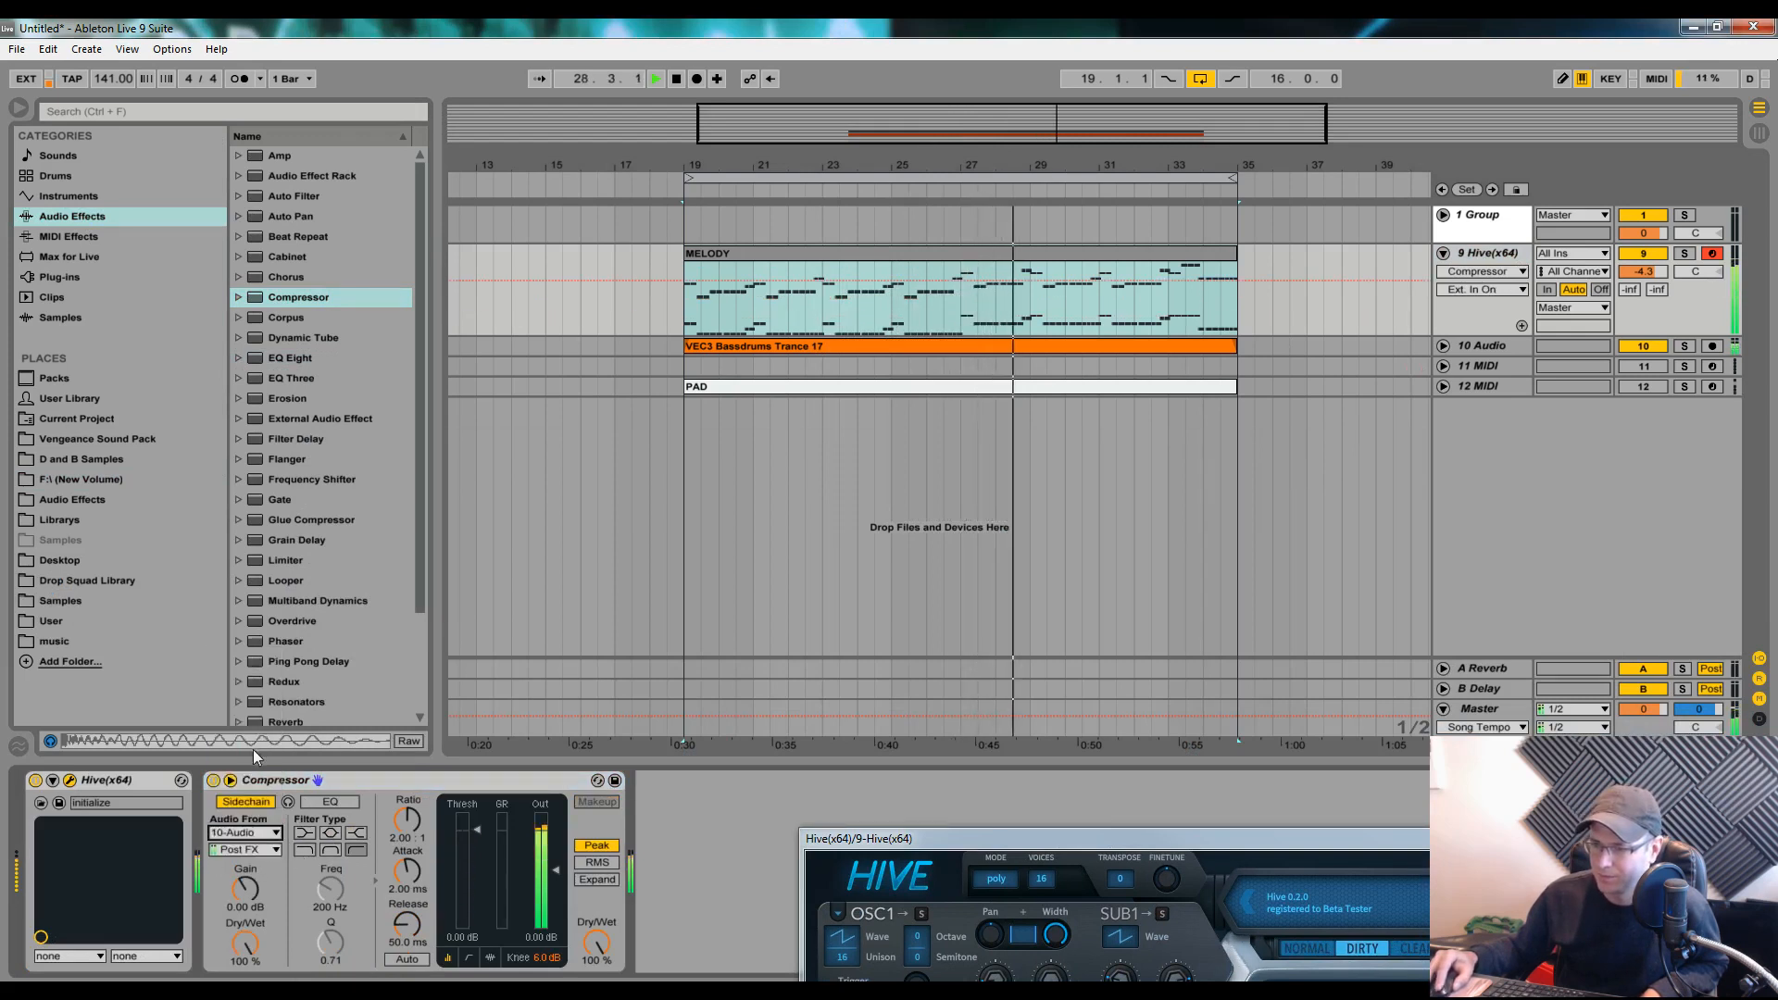
pyautogui.click(329, 803)
pyautogui.click(287, 803)
pyautogui.moveTo(326, 888); pyautogui.dragTo(326, 861)
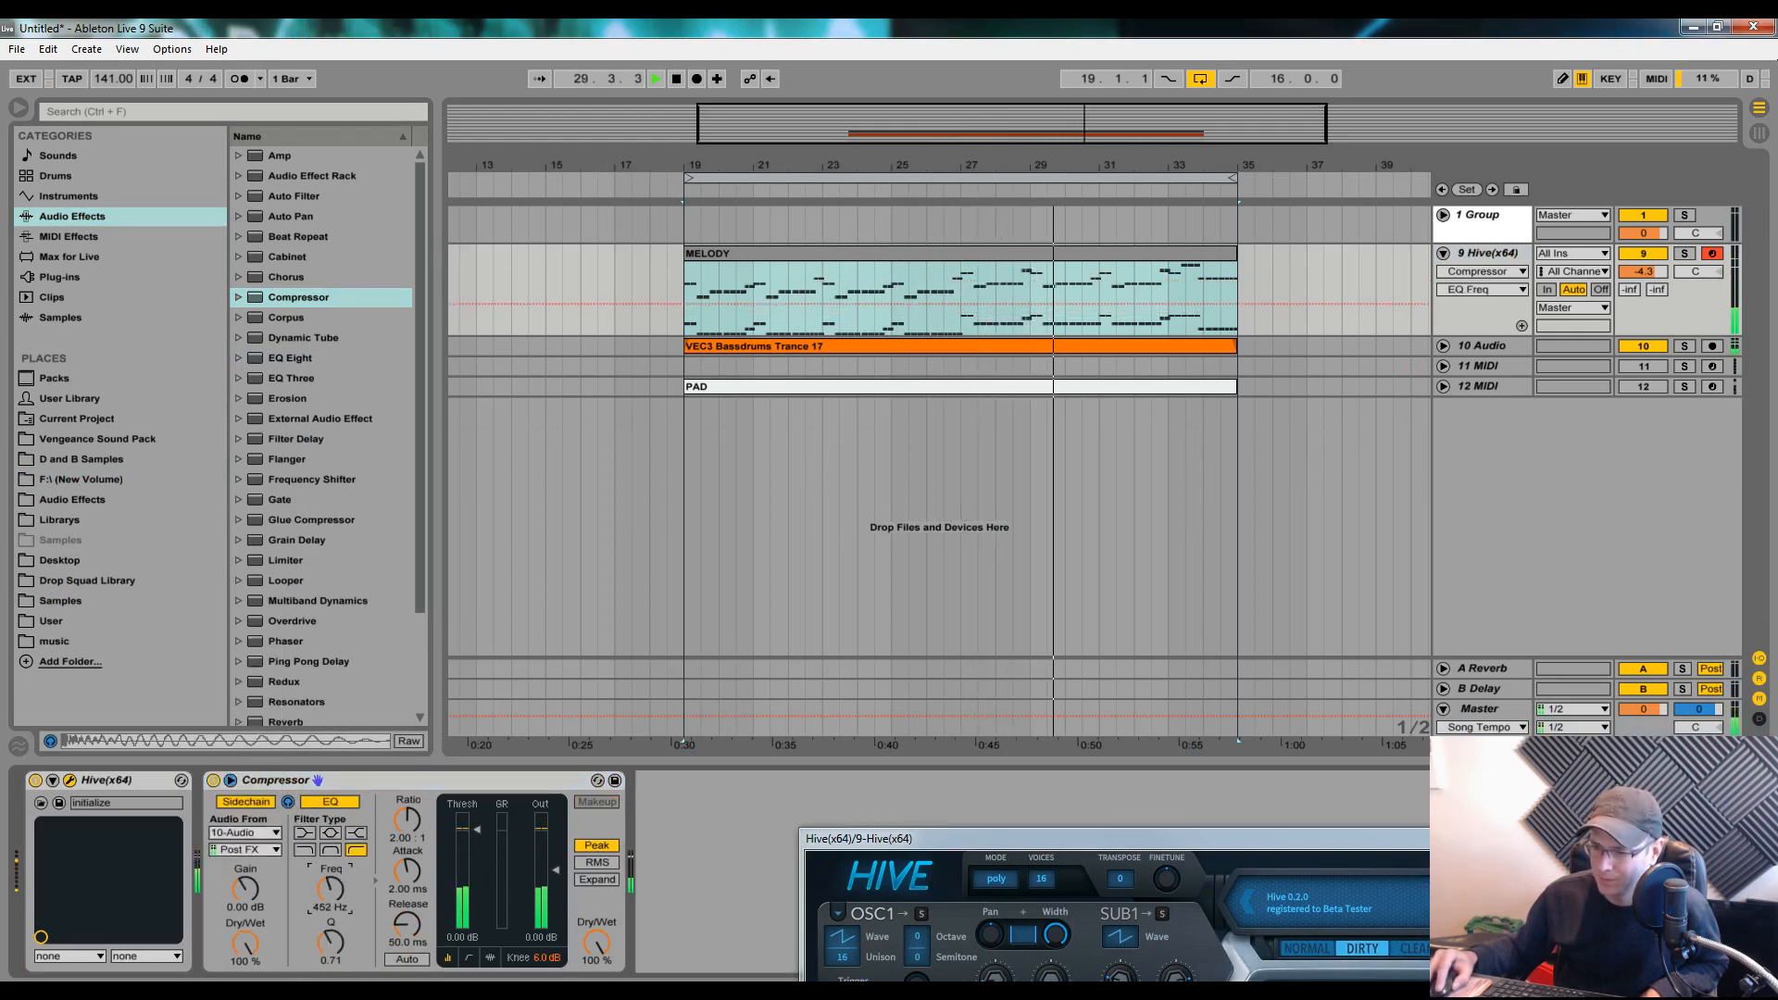
# Show the Compressor's activity graph and set its attack to 0.56 ms, release to 121 ms and threshold to -17.1 dB
pyautogui.click(490, 957)
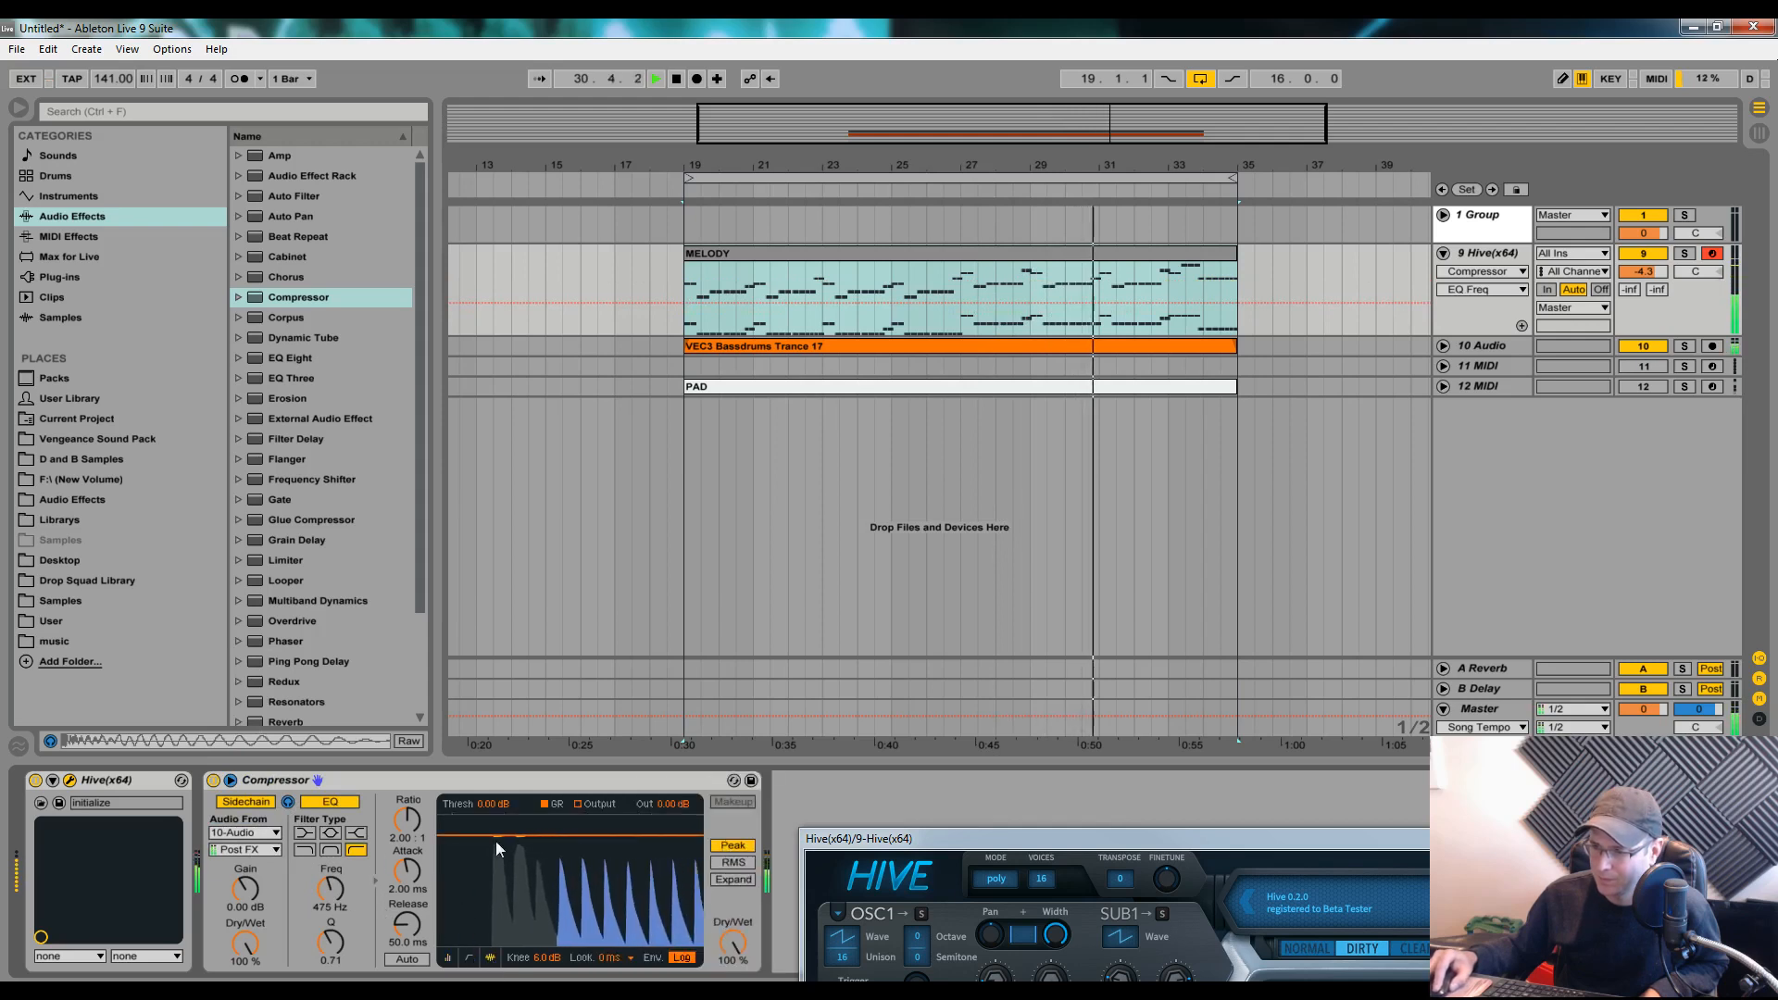
pyautogui.moveTo(488, 866); pyautogui.dragTo(488, 909)
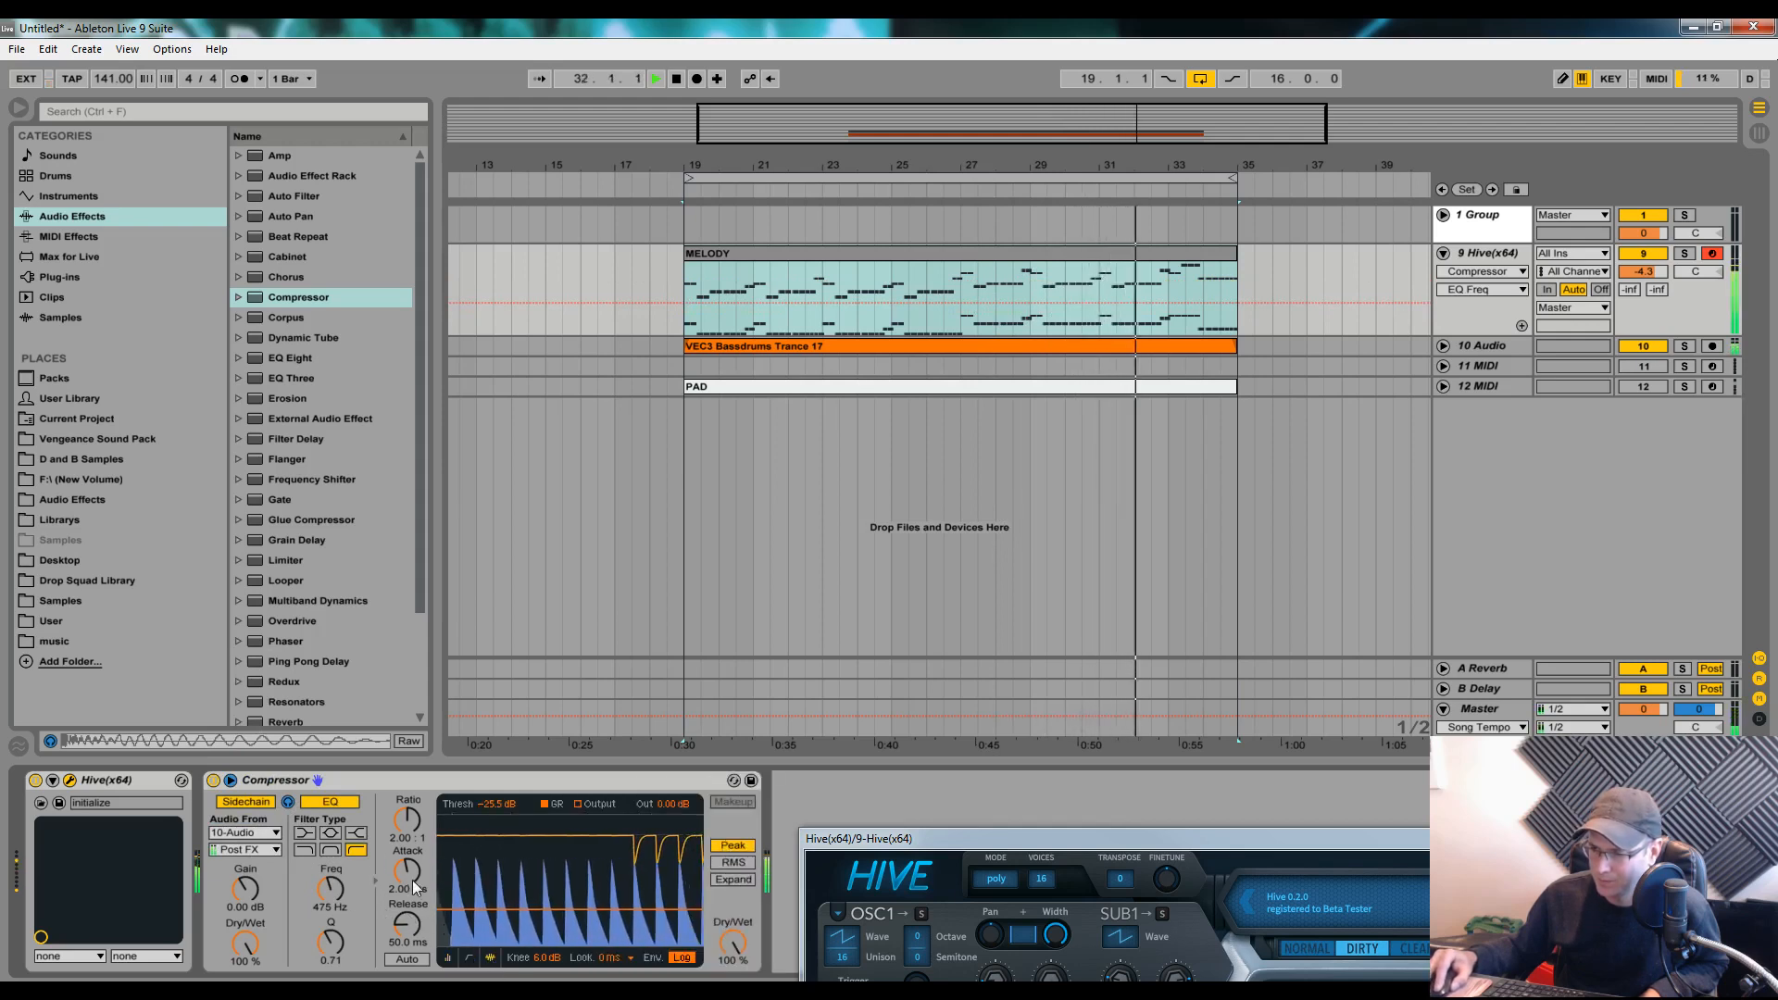
pyautogui.moveTo(407, 870); pyautogui.dragTo(406, 908)
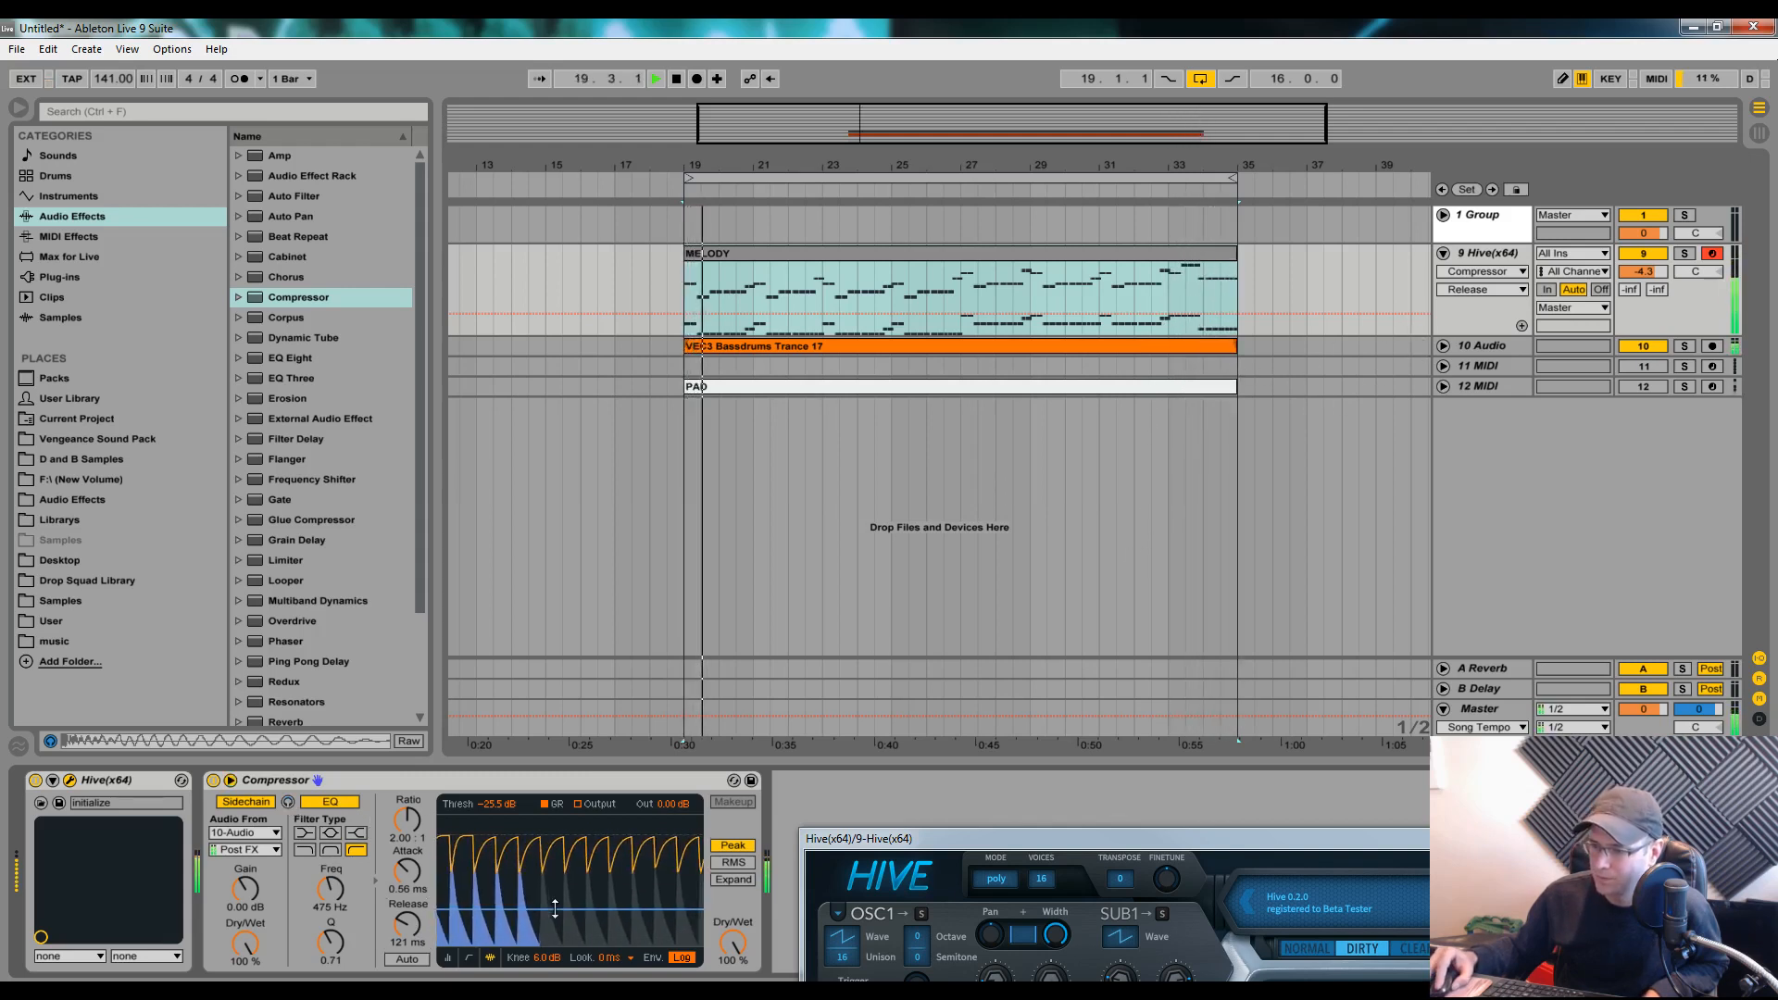
pyautogui.moveTo(553, 909); pyautogui.dragTo(553, 899)
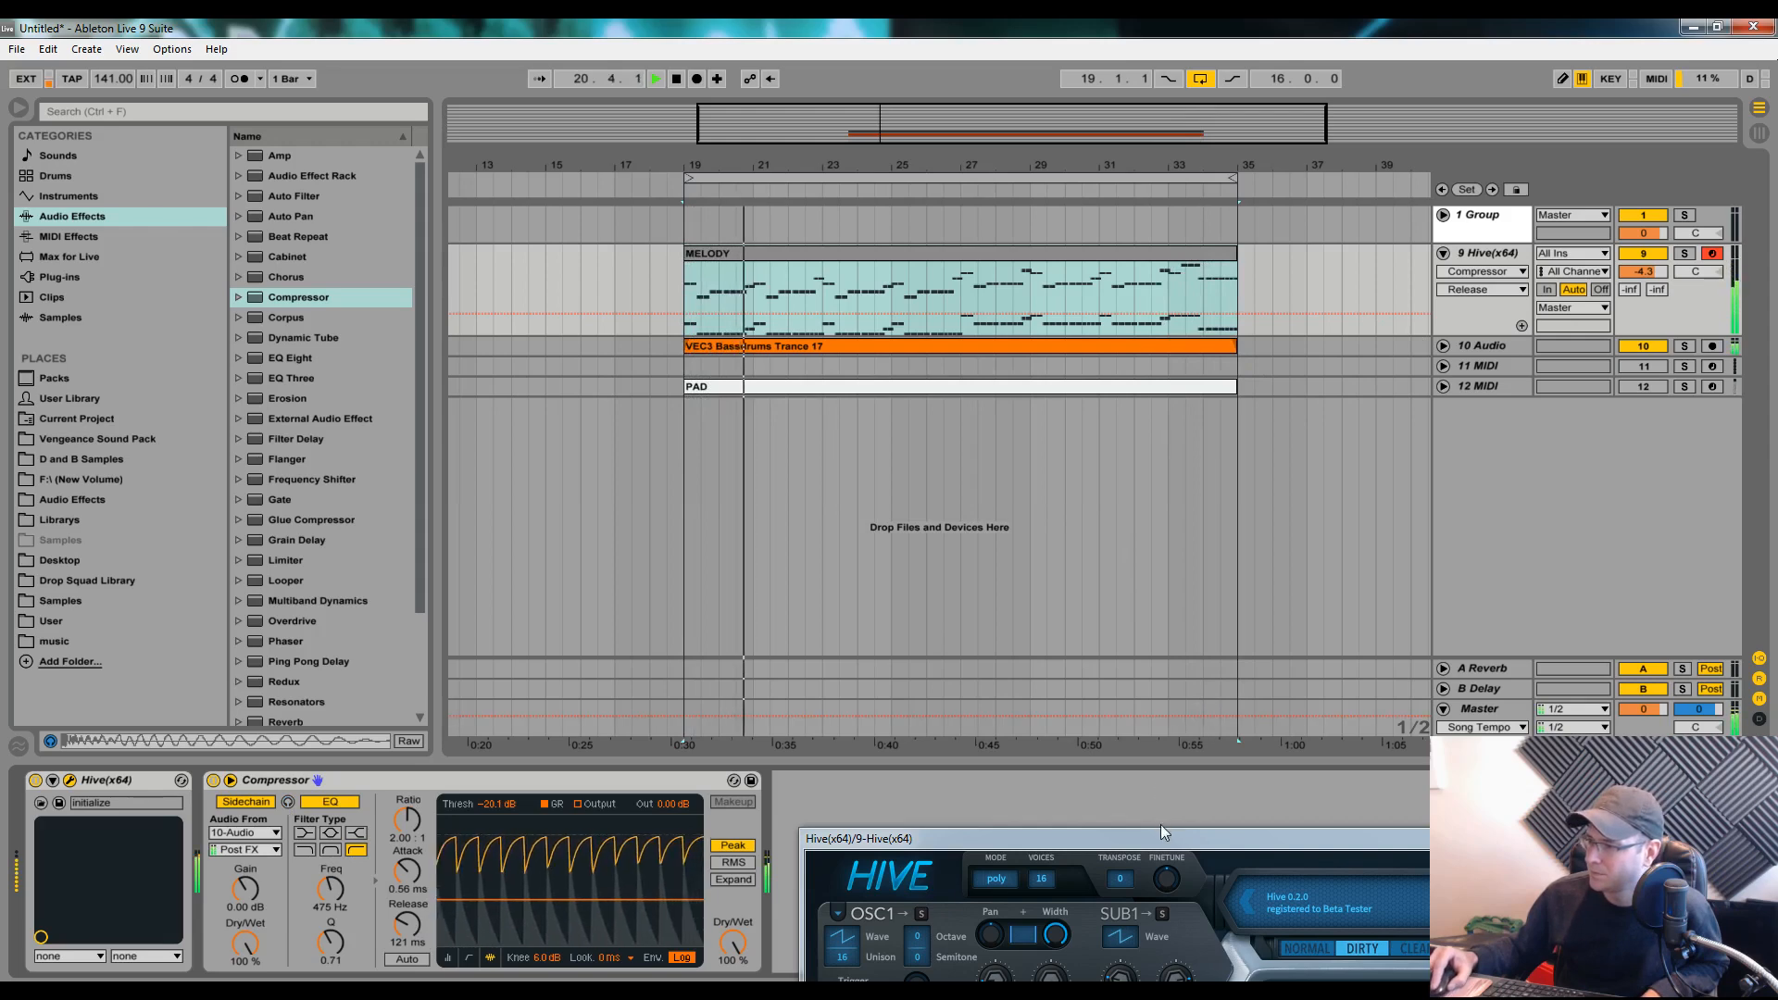
pyautogui.moveTo(1160, 839); pyautogui.dragTo(1114, 464)
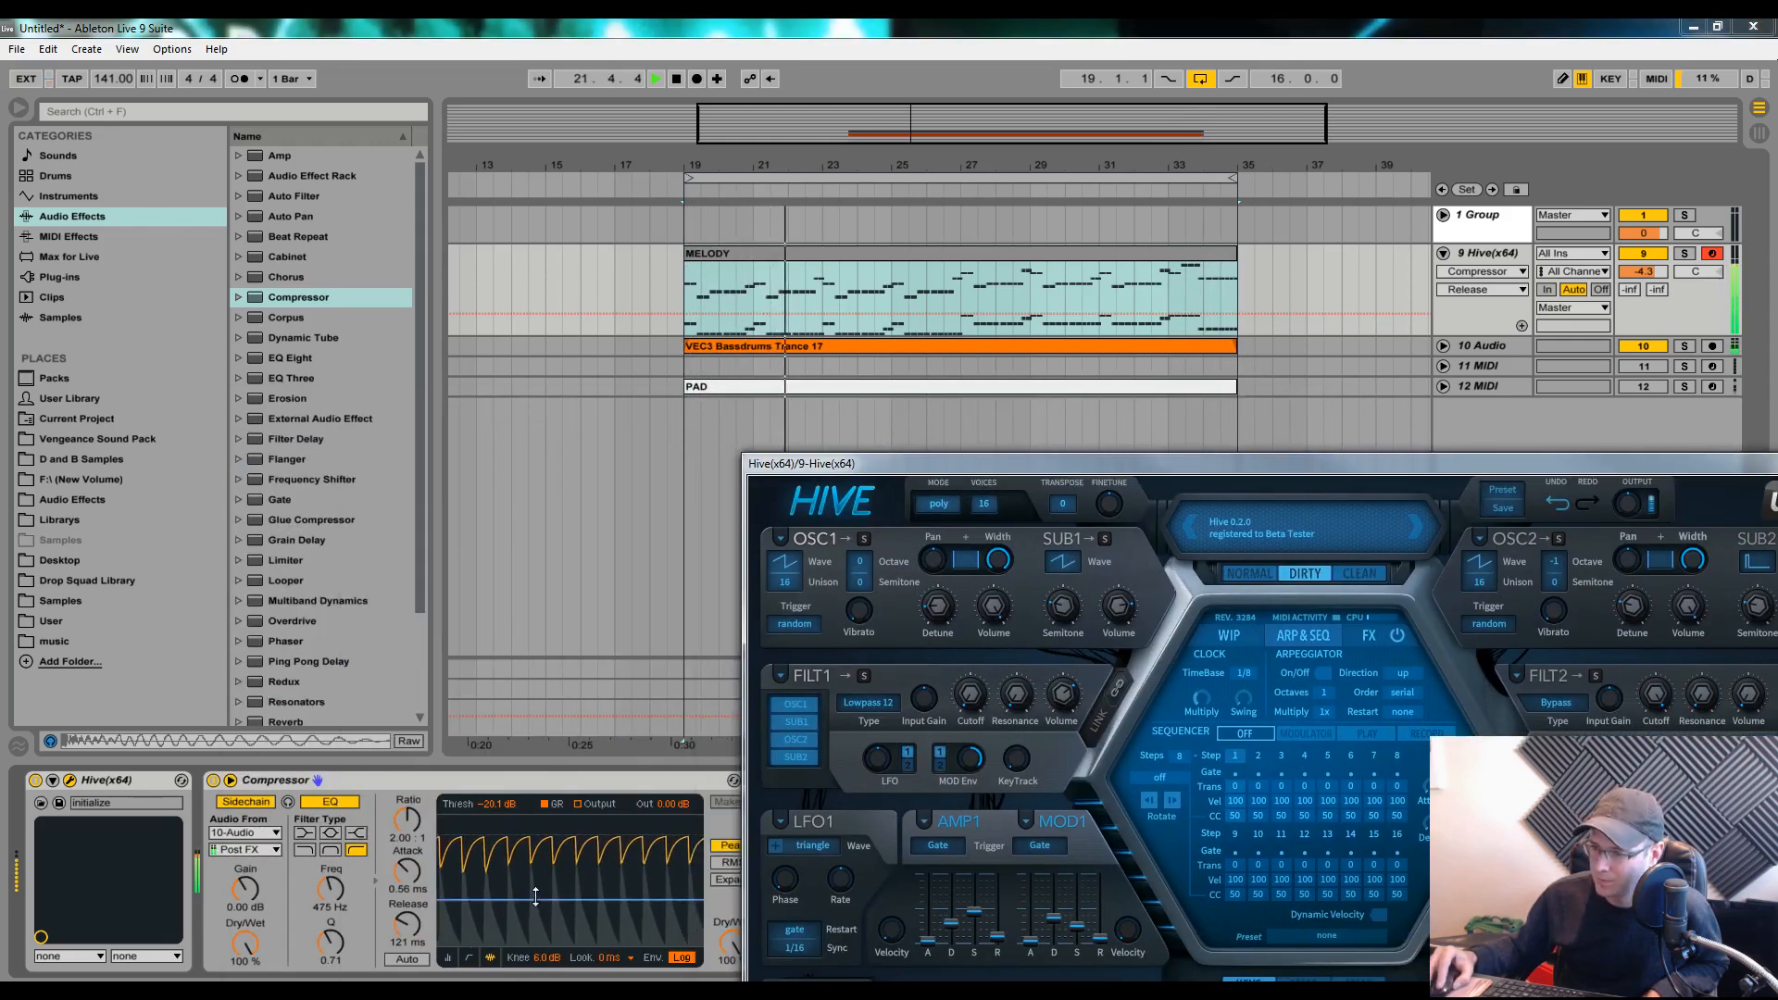
pyautogui.moveTo(537, 899); pyautogui.dragTo(537, 895)
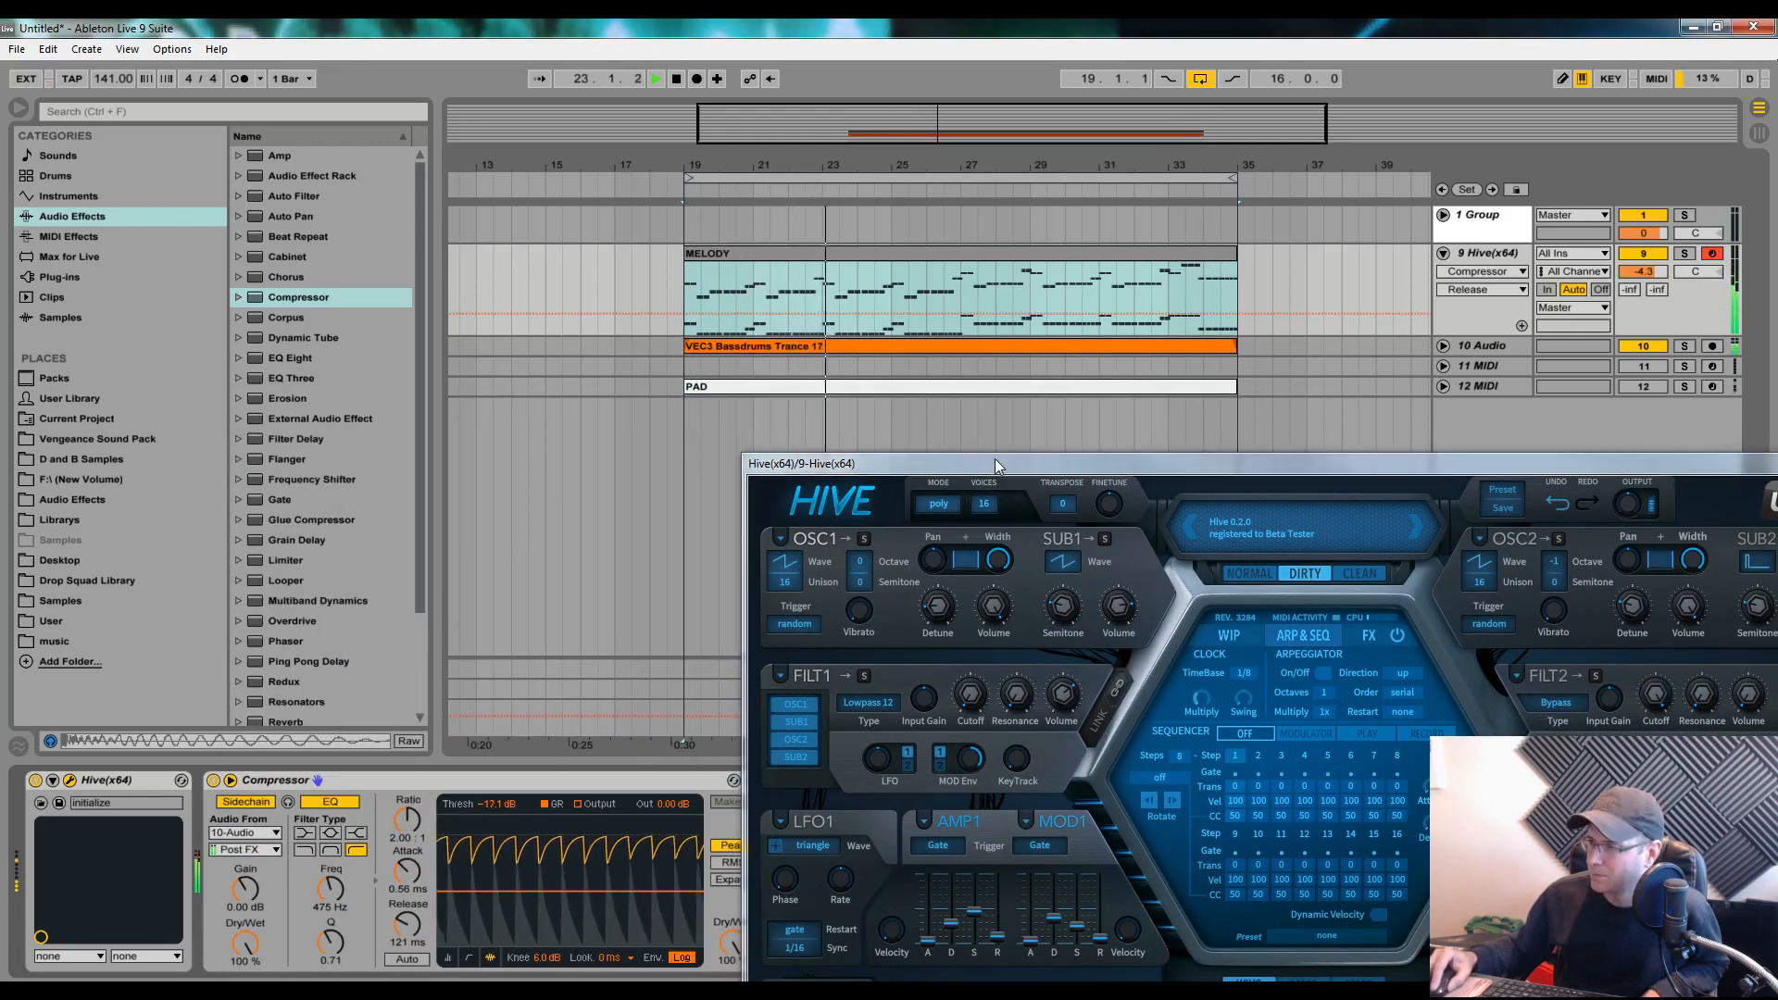
# With the full synth in view, raise its mod wheel to 71.50 and set the Compressor's sidechain EQ frequency to 1.05 kHz
pyautogui.moveTo(994, 458); pyautogui.dragTo(487, 133)
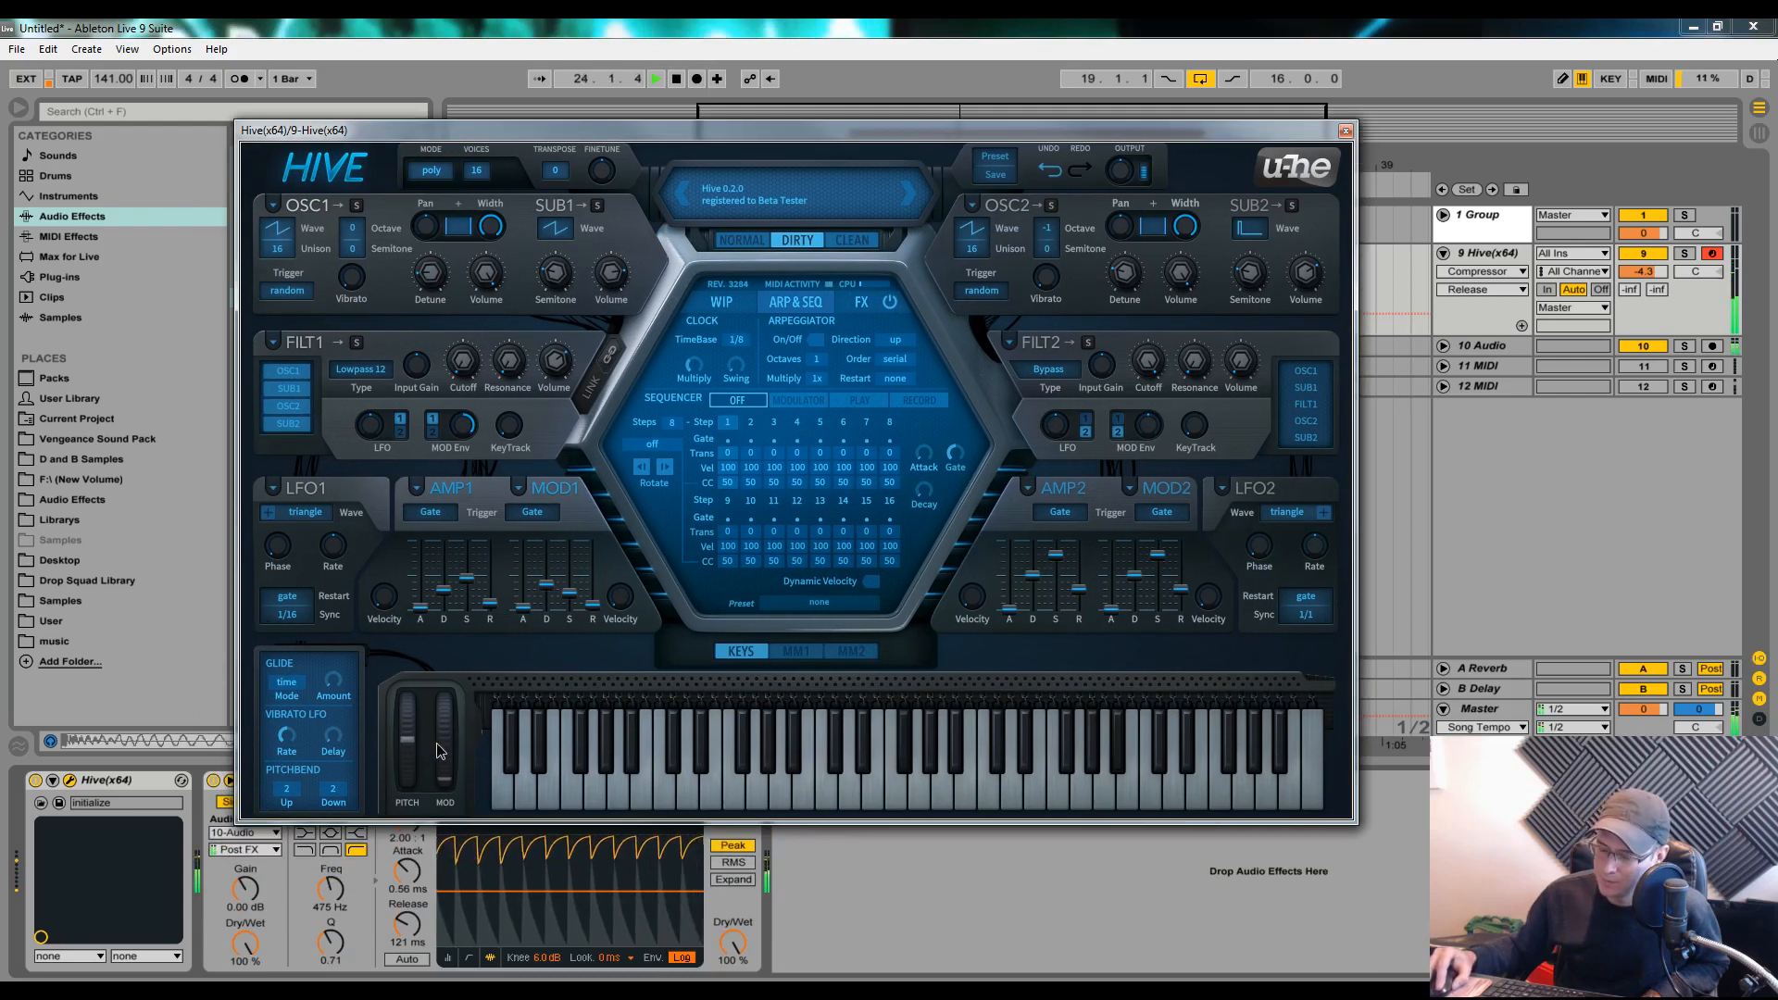
pyautogui.moveTo(440, 741); pyautogui.dragTo(459, 624)
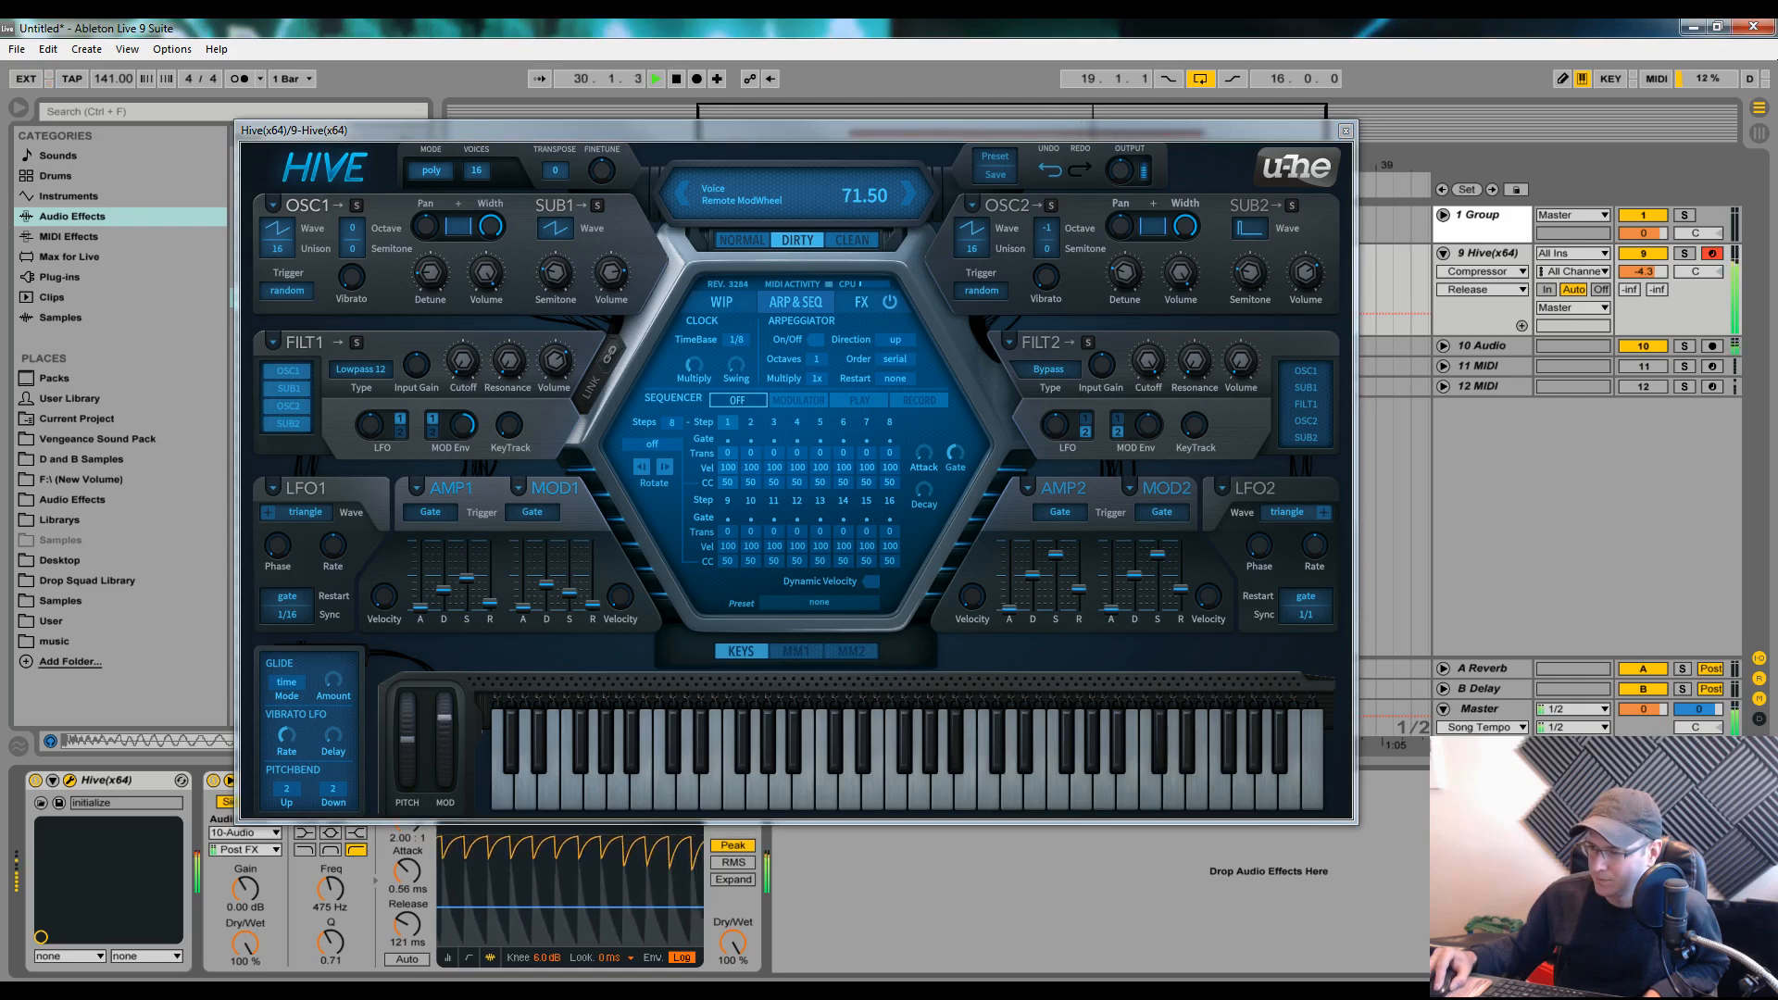
pyautogui.moveTo(330, 889); pyautogui.dragTo(330, 868)
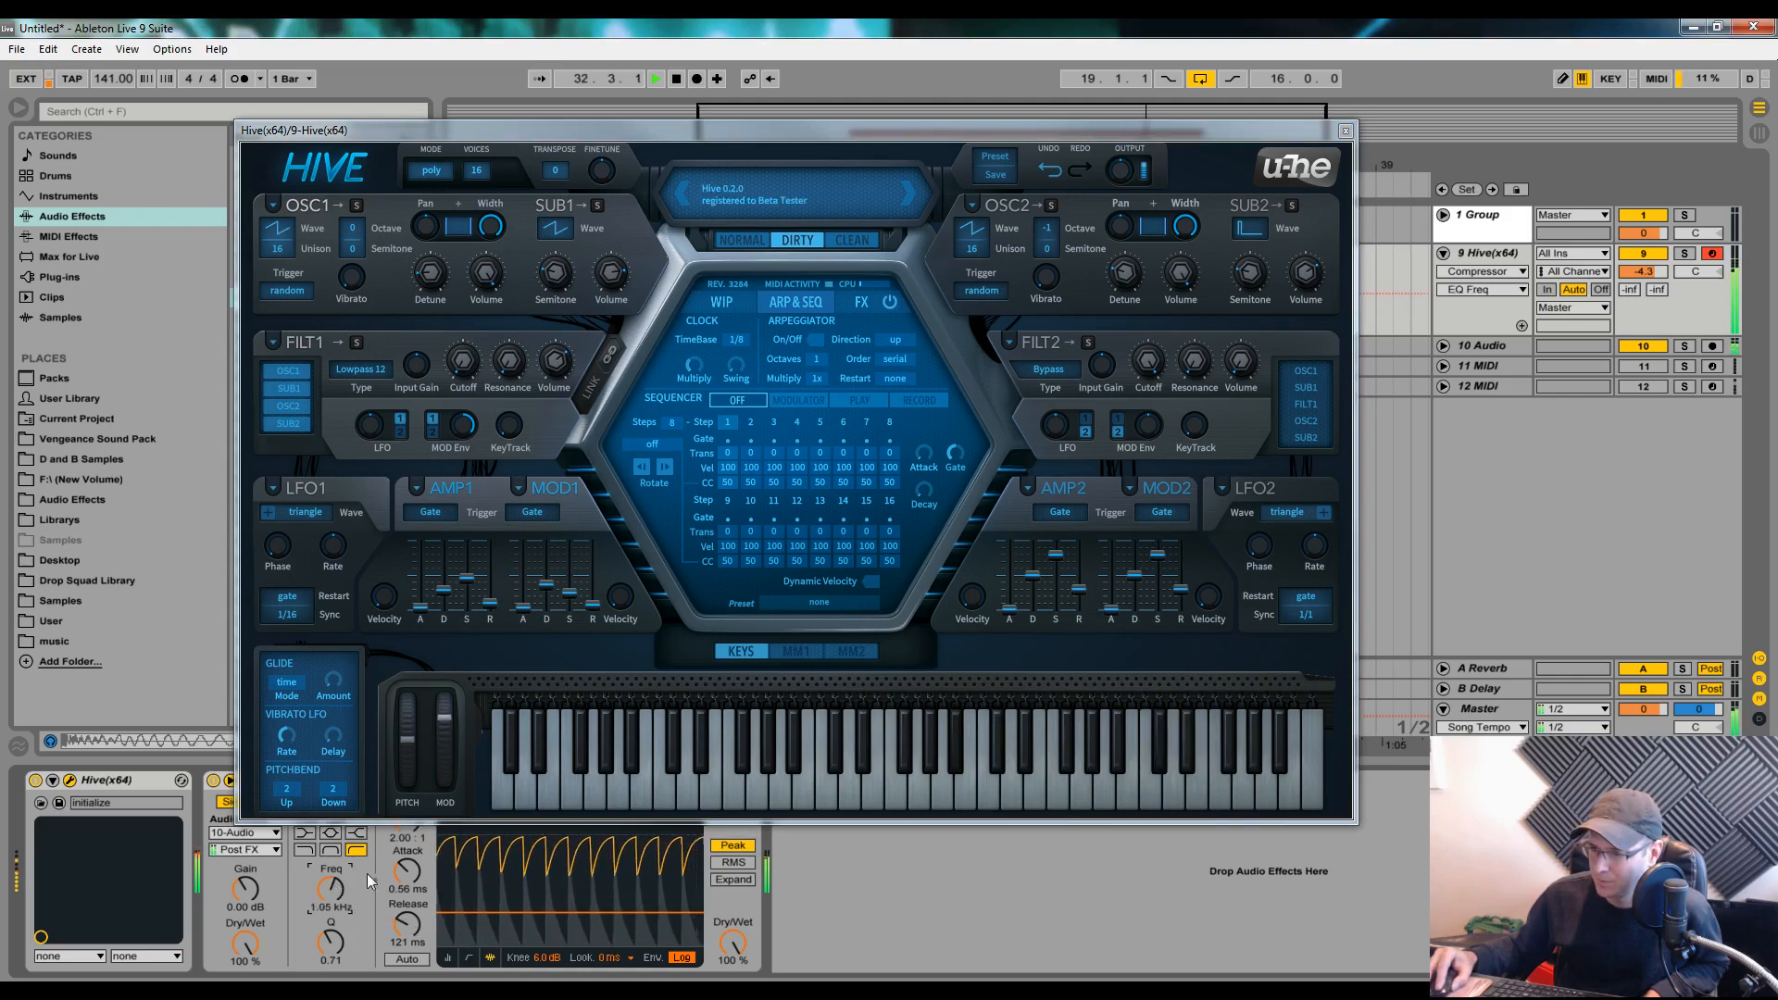
# Lower the mod wheel to about 22.5 and raise the Compressor's threshold slightly while the melody plays, ending with playback stopped
pyautogui.moveTo(448, 720); pyautogui.dragTo(456, 818)
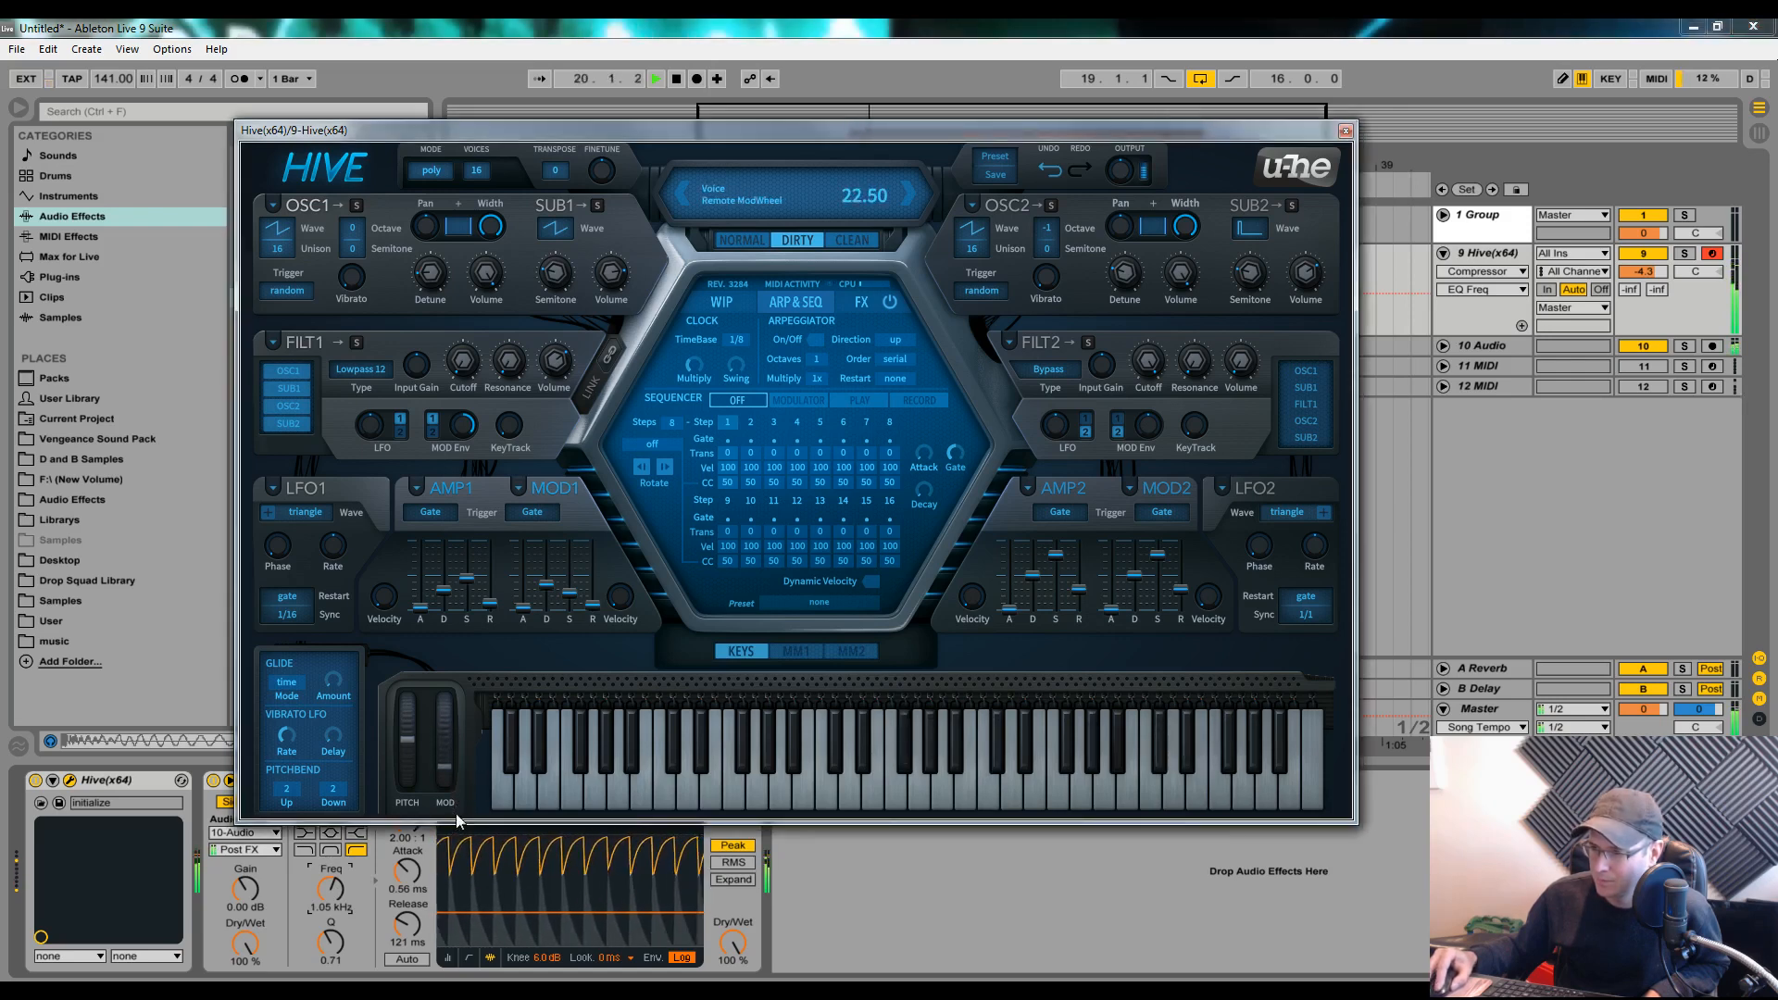
pyautogui.moveTo(478, 911); pyautogui.dragTo(478, 881)
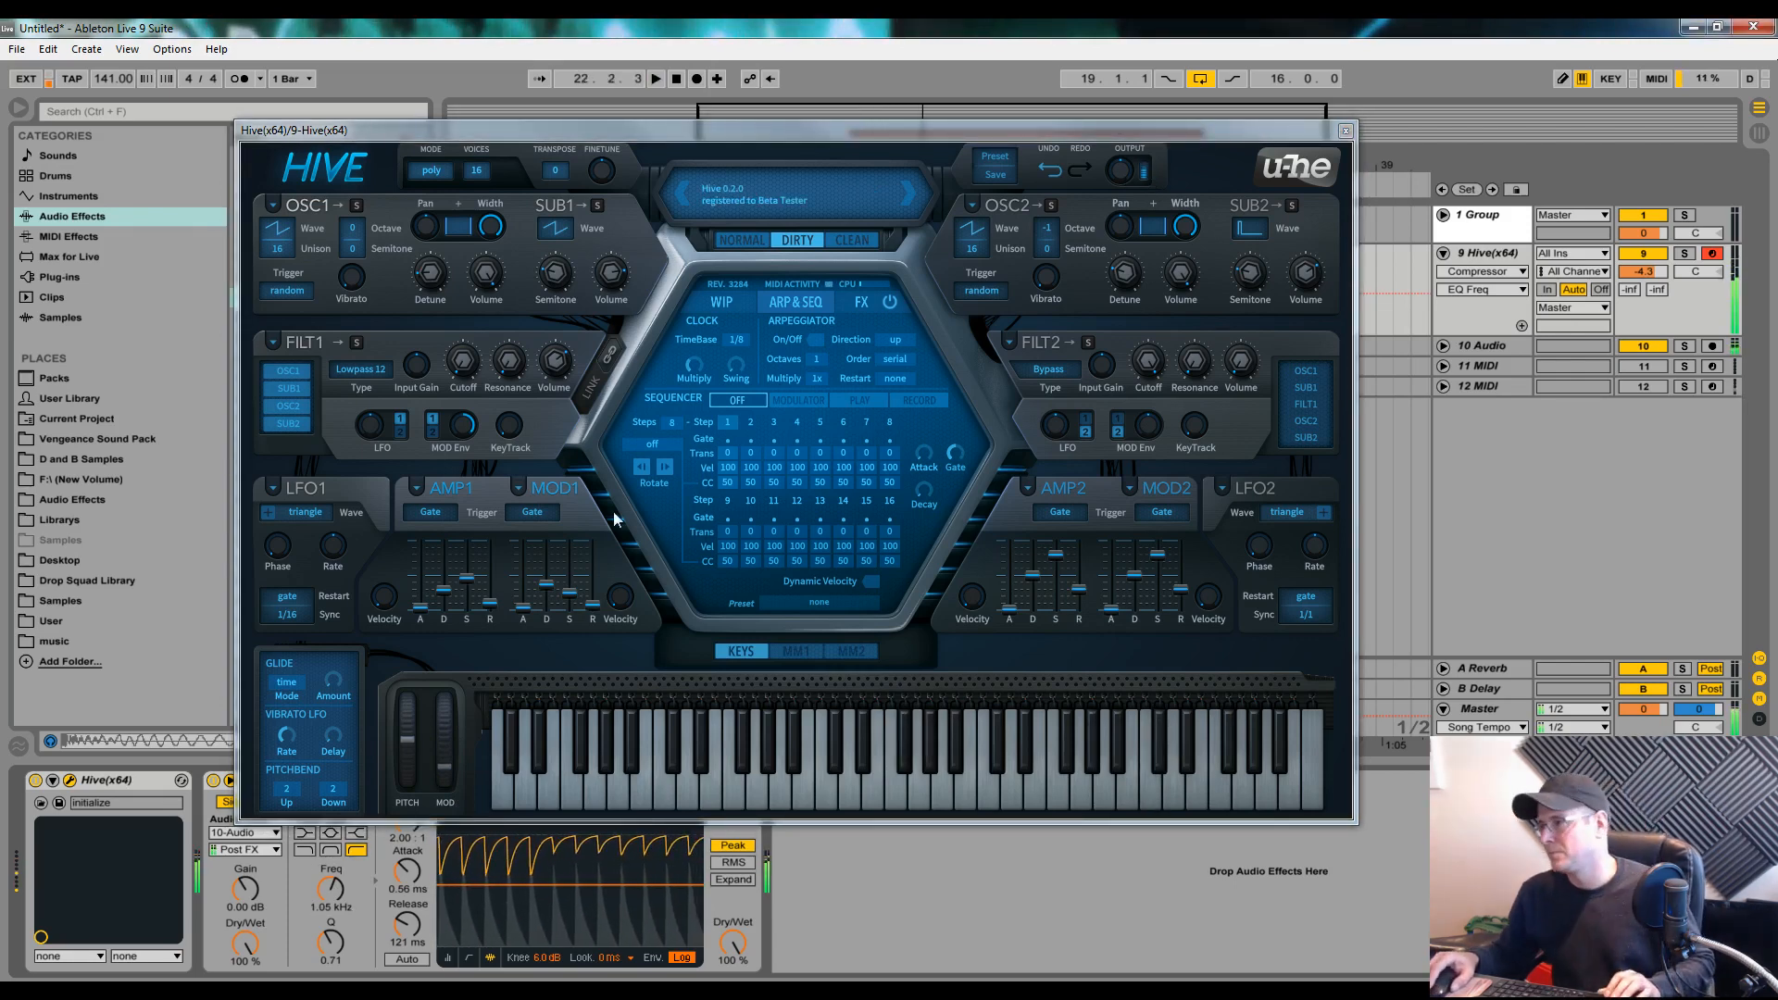
pyautogui.press('space')
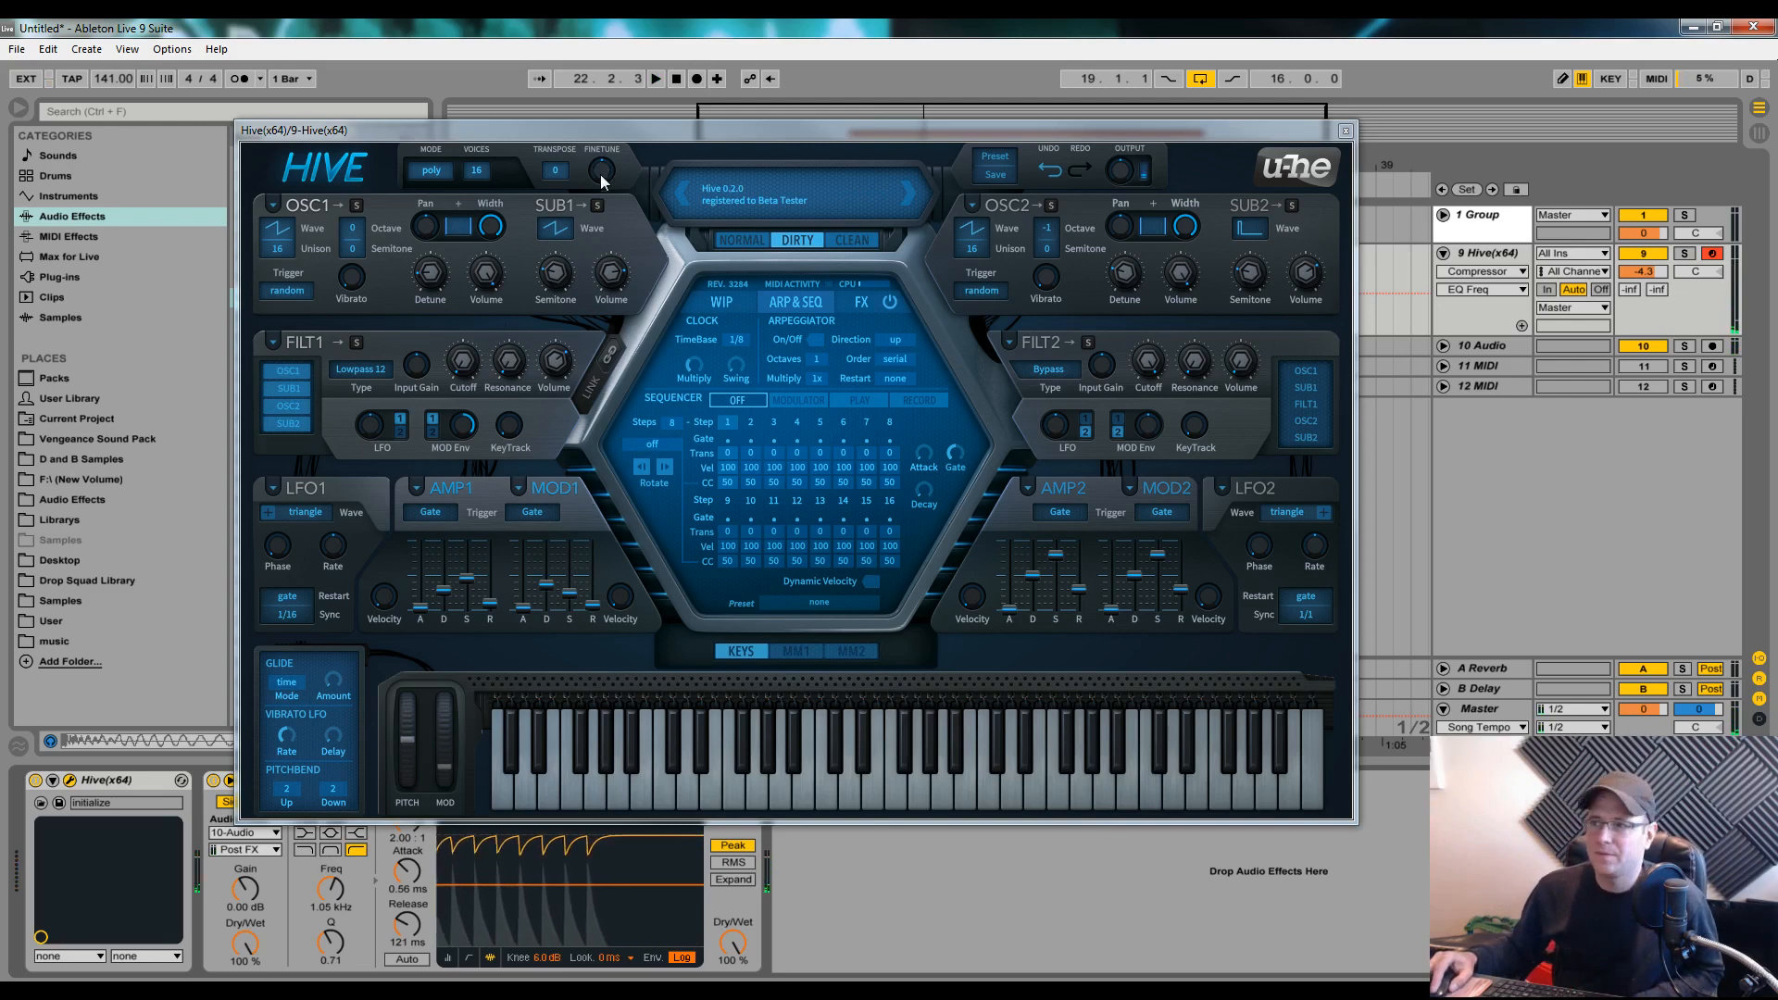
# Uncover the arrangement tracks behind the synth window and bring the whole synth back into view
pyautogui.moveTo(698, 129); pyautogui.dragTo(813, 186)
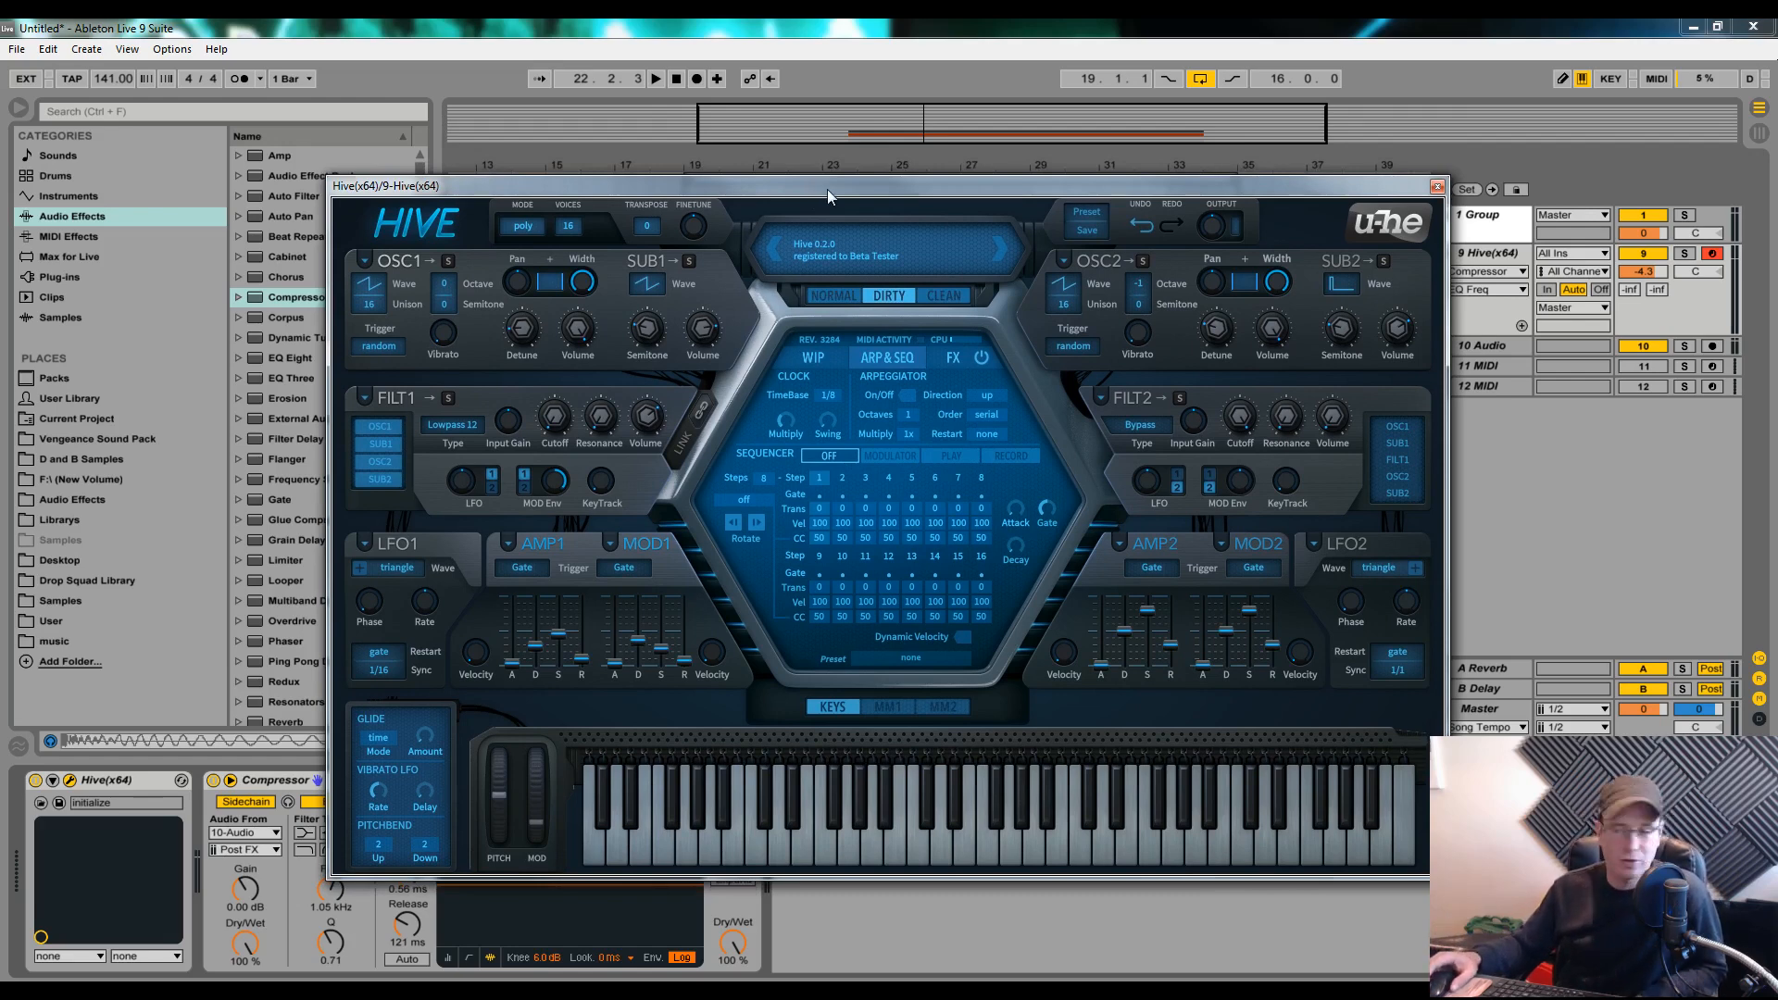
pyautogui.moveTo(826, 189); pyautogui.dragTo(794, 746)
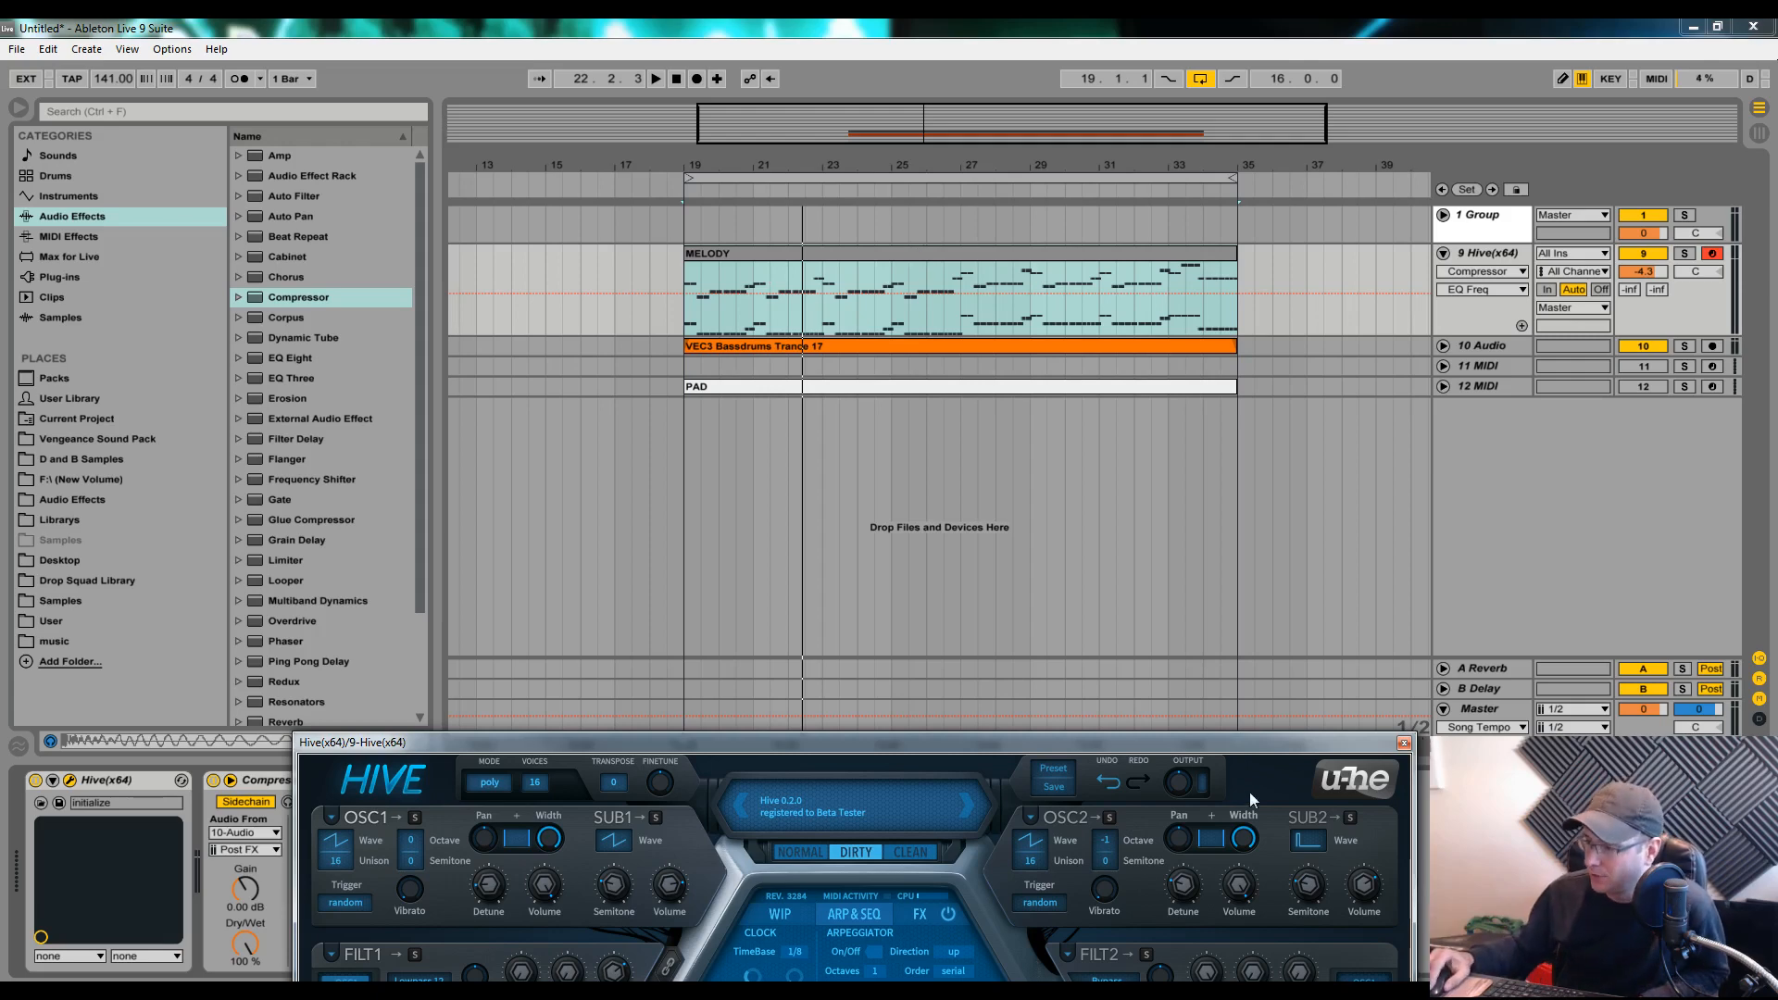
pyautogui.moveTo(1256, 746); pyautogui.dragTo(1298, 165)
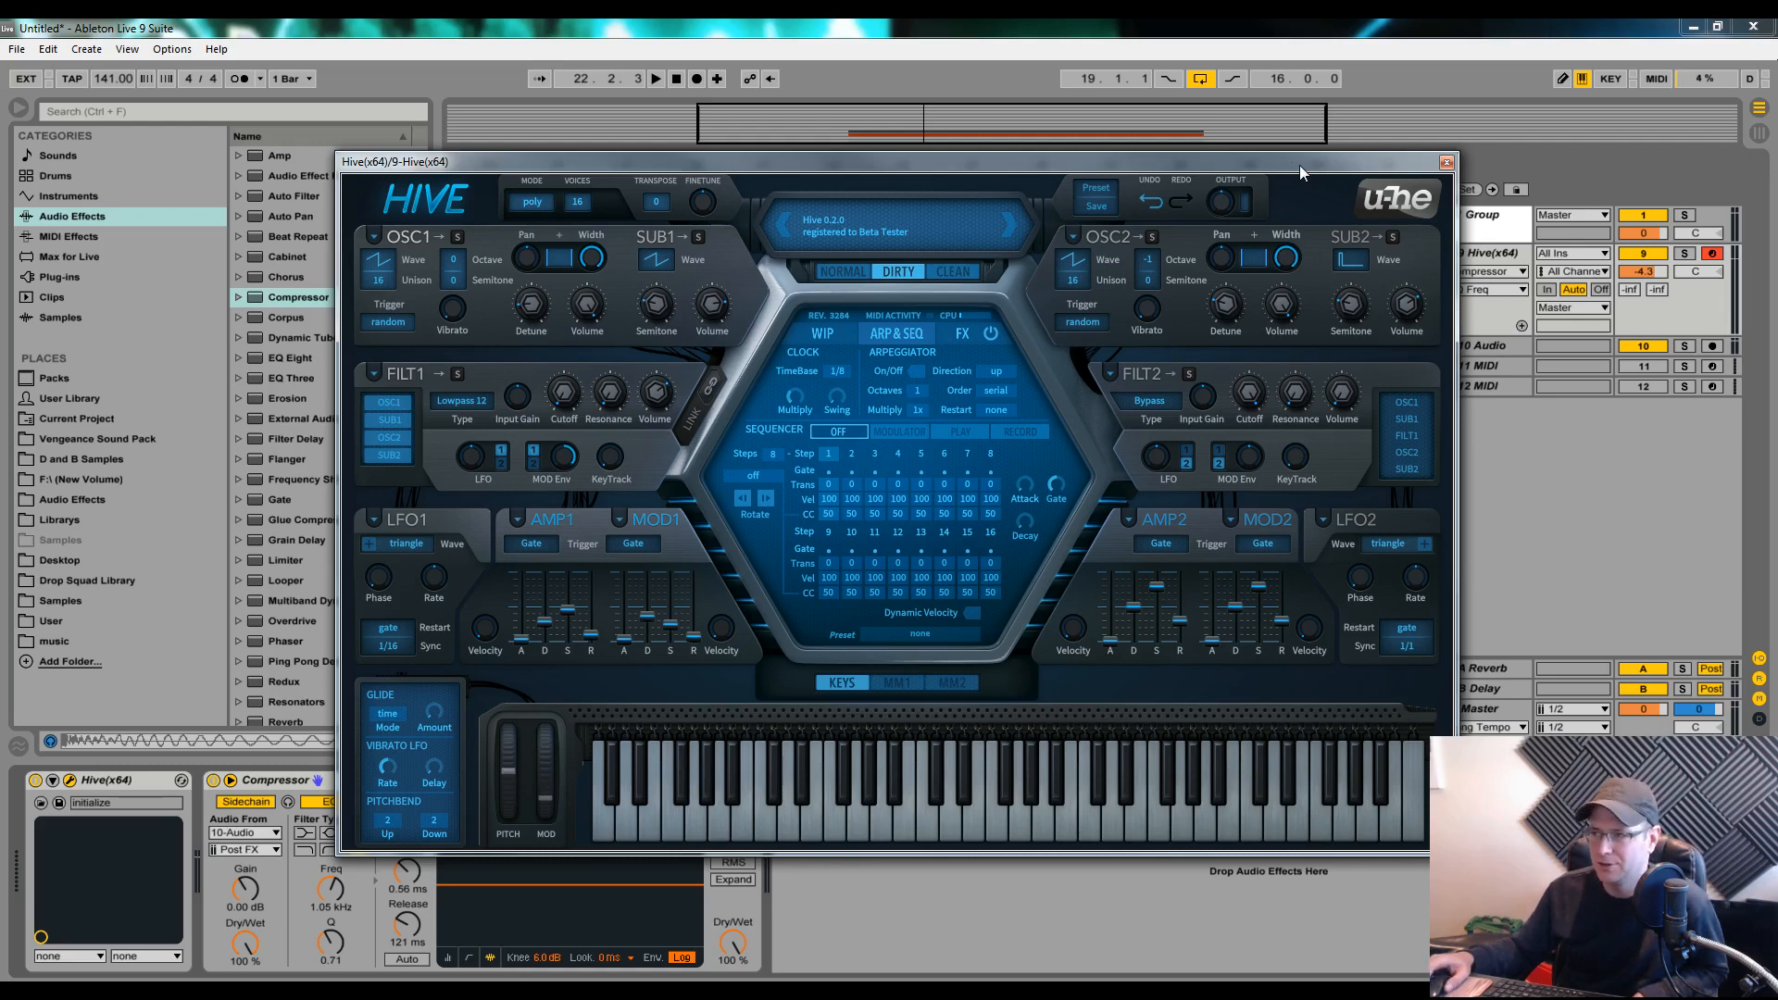
pyautogui.moveTo(1181, 164)
pyautogui.mouseDown()
pyautogui.moveTo(1058, 170)
pyautogui.moveTo(1176, 136)
pyautogui.mouseUp()
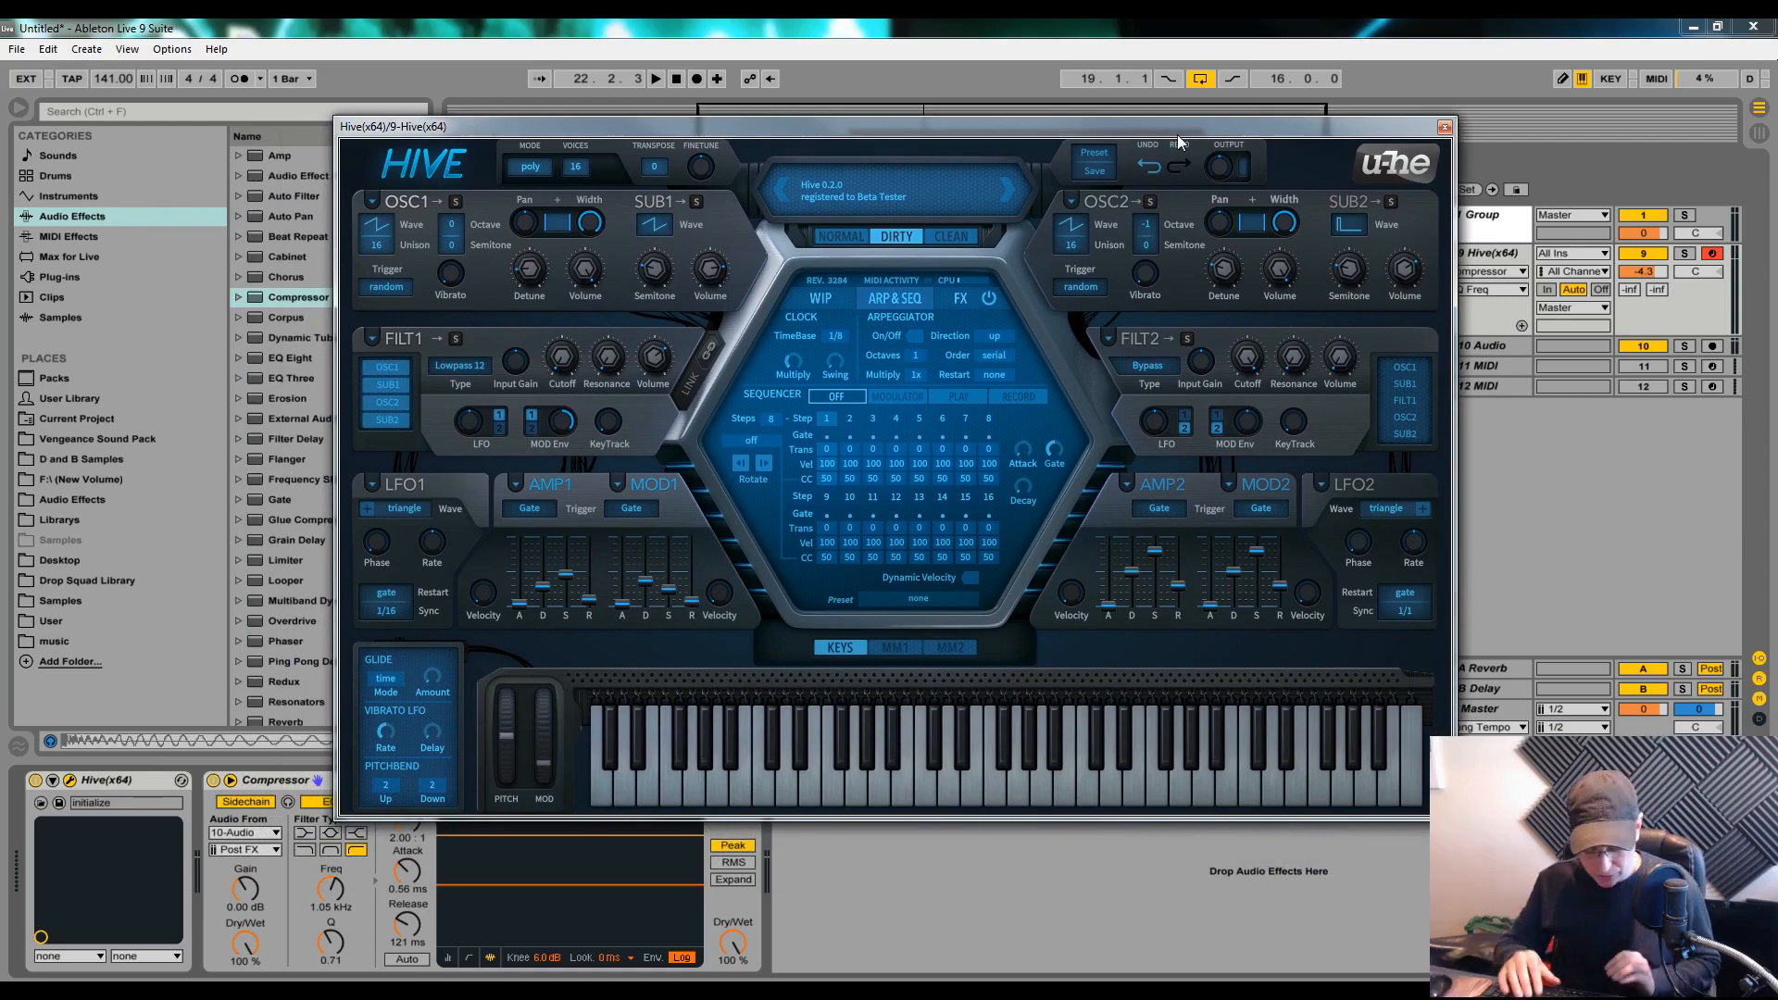